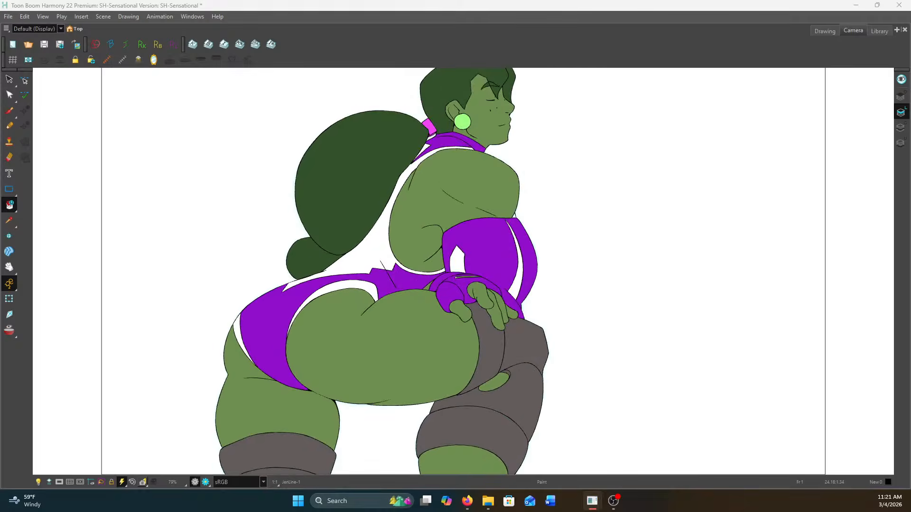
Open frame 13's rough drawing for inking with the Brush in the Drawing view and compare it with the finished line drawing
{"action": "key", "text": "shift+Return"}
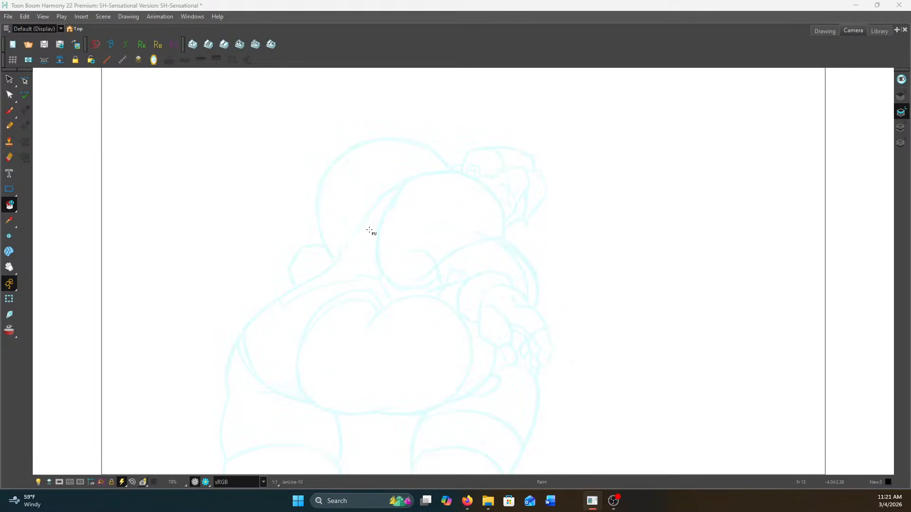
{"action": "key", "text": "alt+b"}
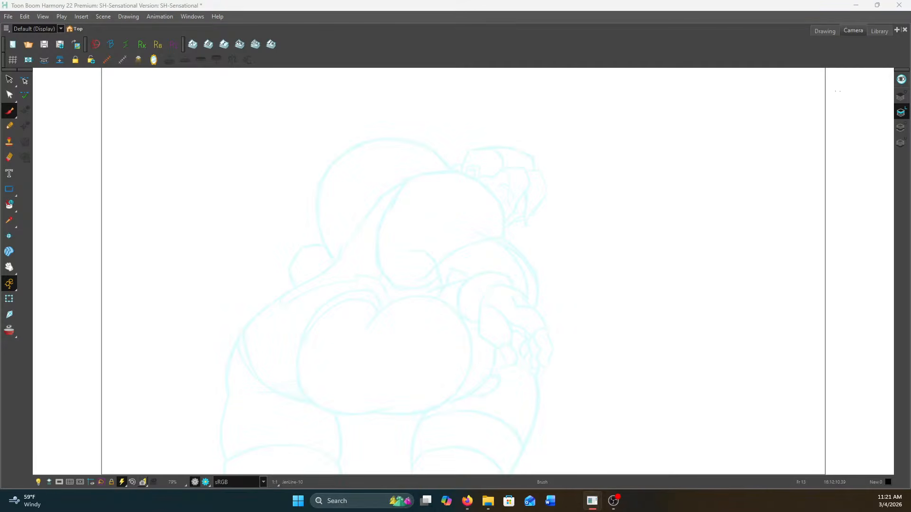
{"action": "left_click", "coordinate": [824, 30]}
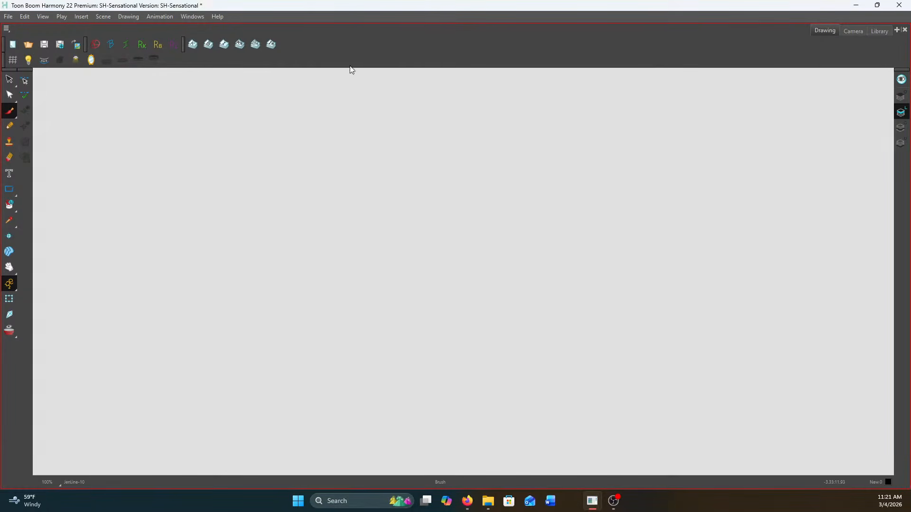
{"action": "scroll", "coordinate": [403, 176], "scroll_direction": "up", "scroll_amount": 10}
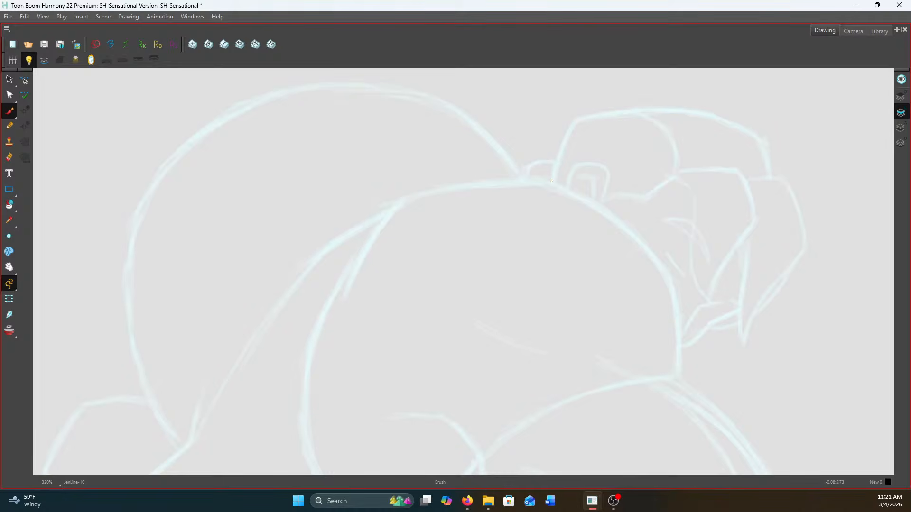
{"action": "scroll", "coordinate": [605, 179], "scroll_direction": "up", "scroll_amount": 4}
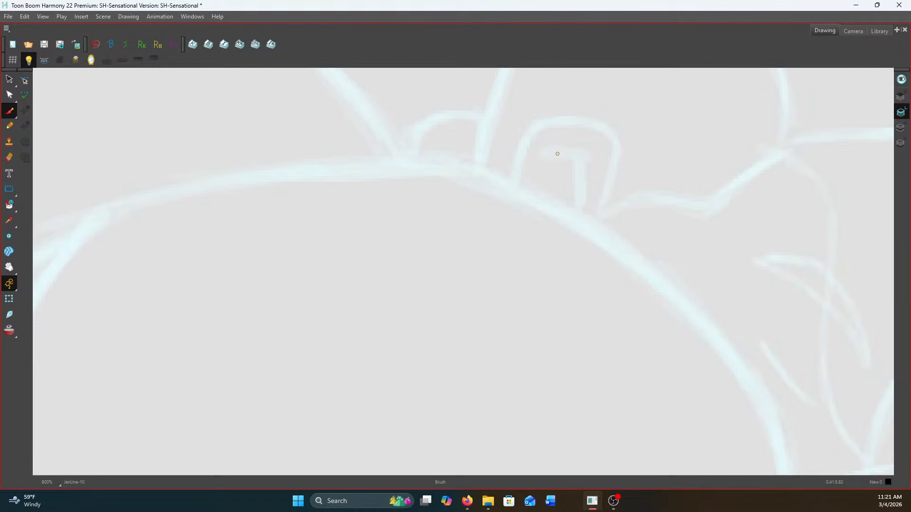
{"action": "mouse_move", "coordinate": [584, 154]}
{"action": "left_mouse_down"}
{"action": "mouse_move", "coordinate": [590, 180]}
{"action": "mouse_move", "coordinate": [578, 205]}
{"action": "mouse_move", "coordinate": [606, 194]}
{"action": "mouse_move", "coordinate": [612, 153]}
{"action": "mouse_move", "coordinate": [604, 130]}
{"action": "mouse_move", "coordinate": [573, 122]}
{"action": "mouse_move", "coordinate": [533, 130]}
{"action": "mouse_move", "coordinate": [520, 142]}
{"action": "mouse_move", "coordinate": [512, 179]}
{"action": "left_mouse_up"}
{"action": "scroll", "coordinate": [439, 162], "scroll_direction": "up", "scroll_amount": 3}
{"action": "key", "text": "comma"}
{"action": "key", "text": "period"}
{"action": "key", "text": "comma"}
{"action": "key", "text": "period"}
{"action": "key", "text": "comma"}
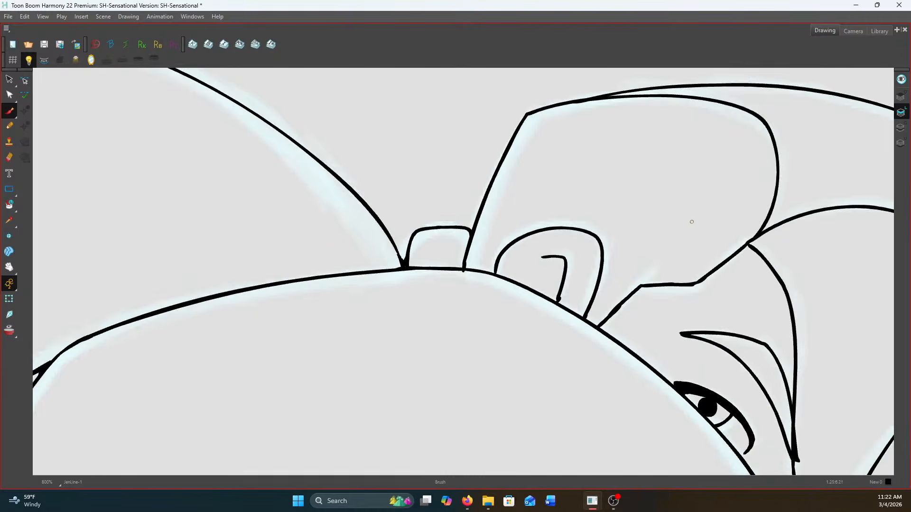
{"action": "key", "text": "period"}
{"action": "key", "text": "comma"}
{"action": "key", "text": "period"}
Ink the back and top of the head's hair outline over the light blue rough sketch
{"action": "mouse_move", "coordinate": [545, 110]}
{"action": "left_mouse_down"}
{"action": "mouse_move", "coordinate": [528, 119]}
{"action": "mouse_move", "coordinate": [475, 262]}
{"action": "left_mouse_up"}
{"action": "key", "text": "comma"}
{"action": "key", "text": "period"}
{"action": "mouse_move", "coordinate": [541, 112]}
{"action": "left_mouse_down"}
{"action": "mouse_move", "coordinate": [625, 102]}
{"action": "mouse_move", "coordinate": [715, 110]}
{"action": "mouse_move", "coordinate": [790, 143]}
{"action": "mouse_move", "coordinate": [806, 185]}
{"action": "mouse_move", "coordinate": [798, 229]}
{"action": "mouse_move", "coordinate": [787, 258]}
{"action": "mouse_move", "coordinate": [716, 310]}
{"action": "mouse_move", "coordinate": [643, 311]}
{"action": "mouse_move", "coordinate": [615, 334]}
{"action": "mouse_move", "coordinate": [632, 322]}
{"action": "mouse_move", "coordinate": [477, 348]}
{"action": "left_mouse_up"}
{"action": "key", "text": "comma"}
{"action": "key", "text": "period"}
{"action": "key", "text": "space"}
{"action": "left_click_drag", "start_coordinate": [548, 292], "coordinate": [413, 216]}
{"action": "key", "text": "comma"}
{"action": "key", "text": "period"}
{"action": "key", "text": "comma"}
{"action": "key", "text": "period"}
Ink the ear, the hairline beside it and the inner edge of the front hair lock
{"action": "mouse_move", "coordinate": [527, 234]}
{"action": "left_mouse_down"}
{"action": "mouse_move", "coordinate": [557, 114]}
{"action": "mouse_move", "coordinate": [590, 181]}
{"action": "mouse_move", "coordinate": [579, 286]}
{"action": "mouse_move", "coordinate": [630, 409]}
{"action": "left_mouse_up"}
{"action": "key", "text": "space"}
{"action": "left_click_drag", "start_coordinate": [604, 217], "coordinate": [606, 283]}
{"action": "mouse_move", "coordinate": [555, 153]}
{"action": "left_mouse_down"}
{"action": "mouse_move", "coordinate": [662, 148]}
{"action": "mouse_move", "coordinate": [691, 151]}
{"action": "left_mouse_up"}
{"action": "key", "text": "space"}
{"action": "left_click_drag", "start_coordinate": [670, 152], "coordinate": [653, 70]}
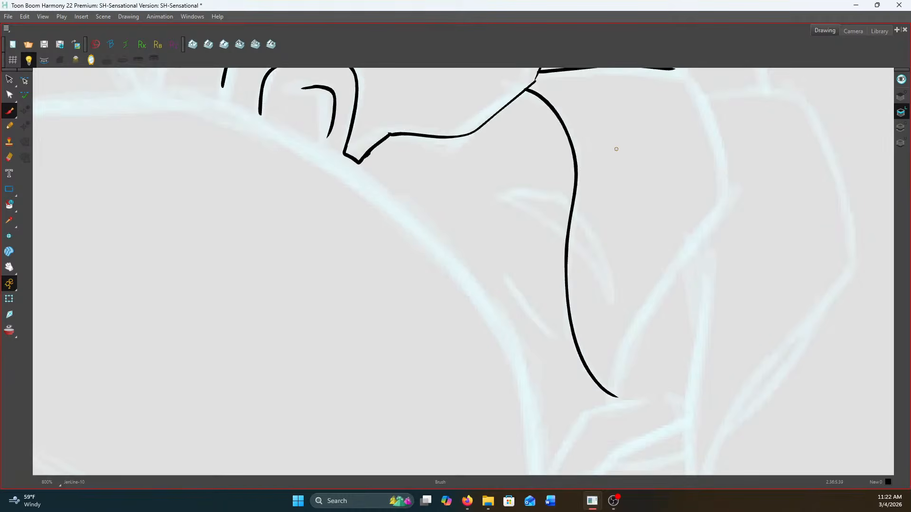
Turn on onion skinning and limit it to the previous drawing by hiding the next drawings
{"action": "left_click", "coordinate": [10, 331]}
{"action": "key", "text": "space"}
{"action": "left_click_drag", "start_coordinate": [327, 321], "coordinate": [299, 368]}
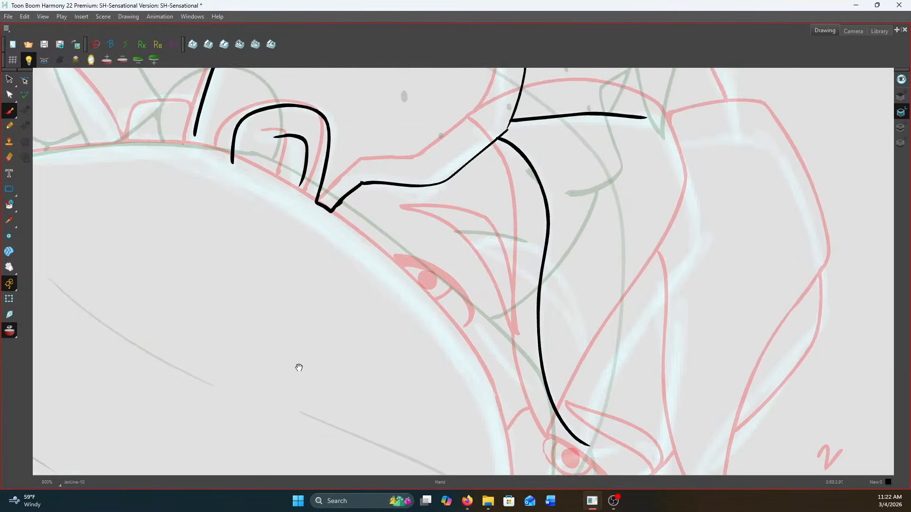
{"action": "left_click", "coordinate": [141, 60]}
{"action": "key", "text": "space"}
{"action": "left_click_drag", "start_coordinate": [333, 259], "coordinate": [335, 313]}
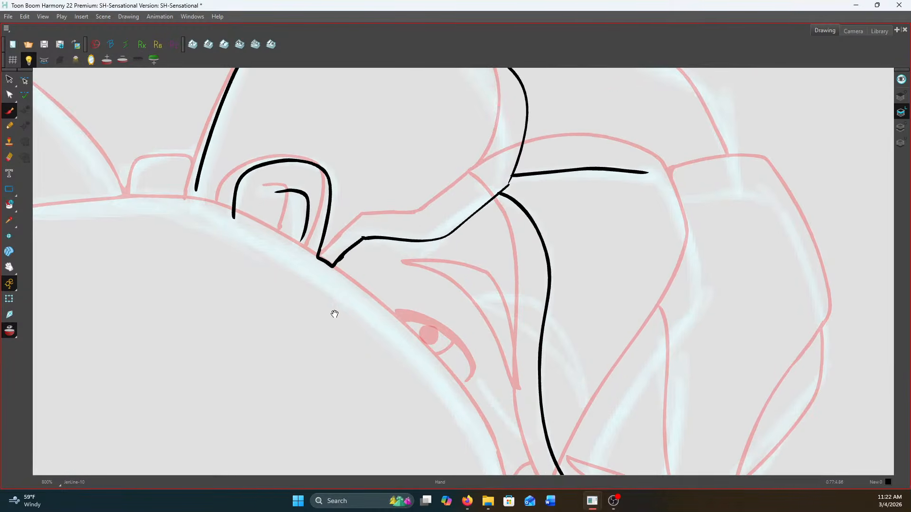
{"action": "key", "text": "1"}
{"action": "key", "text": "space"}
{"action": "left_click_drag", "start_coordinate": [578, 321], "coordinate": [573, 332]}
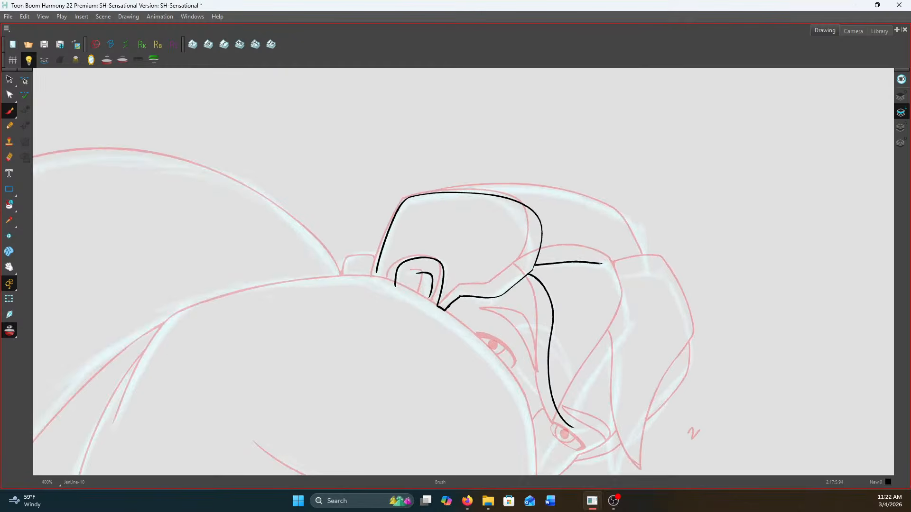
Delete the stroke along the front hair lock's top edge and ink the lock's top and outer edges down to its tip
{"action": "left_click", "coordinate": [10, 79]}
{"action": "left_click", "coordinate": [559, 263]}
{"action": "key", "text": "Delete"}
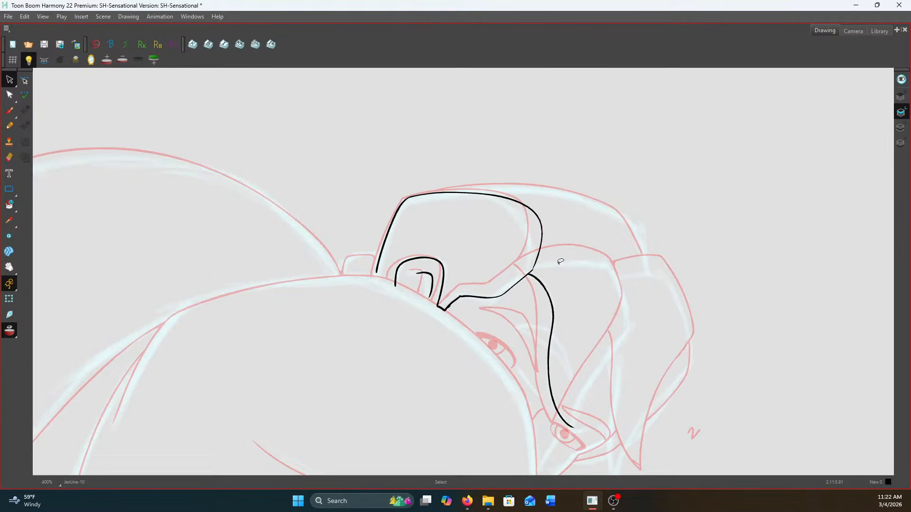
{"action": "scroll", "coordinate": [532, 271], "scroll_direction": "up", "scroll_amount": 2}
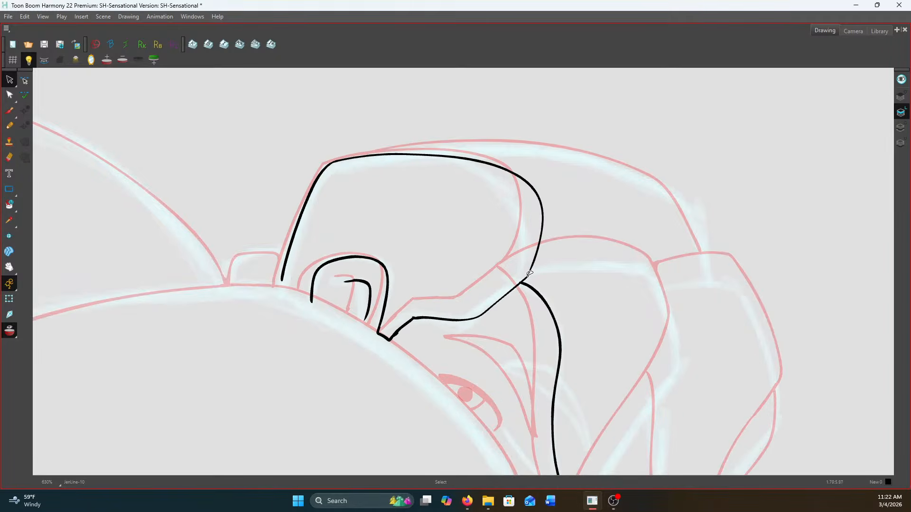
{"action": "left_click", "coordinate": [9, 111]}
{"action": "mouse_move", "coordinate": [536, 272]}
{"action": "left_mouse_down"}
{"action": "mouse_move", "coordinate": [641, 270]}
{"action": "mouse_move", "coordinate": [602, 267]}
{"action": "mouse_move", "coordinate": [544, 130]}
{"action": "left_mouse_up"}
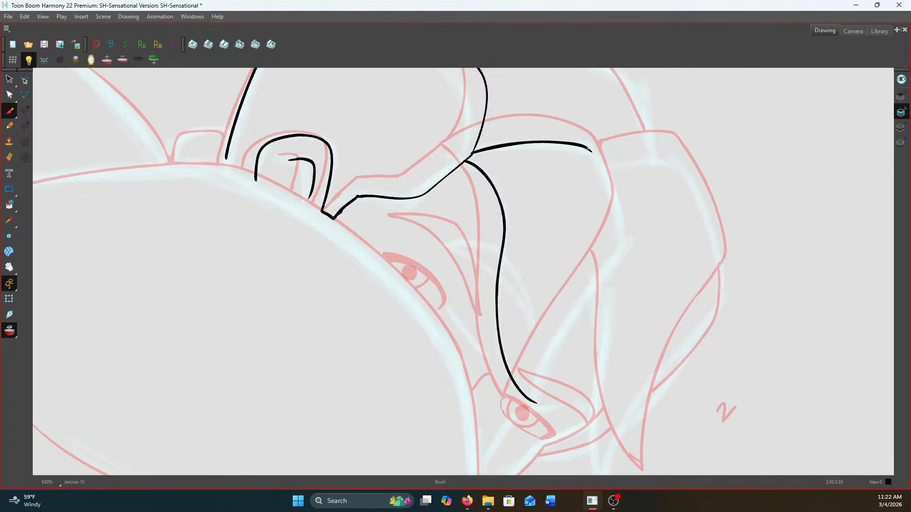
{"action": "mouse_move", "coordinate": [591, 153]}
{"action": "left_mouse_down"}
{"action": "mouse_move", "coordinate": [623, 240]}
{"action": "mouse_move", "coordinate": [565, 311]}
{"action": "mouse_move", "coordinate": [533, 373]}
{"action": "mouse_move", "coordinate": [530, 403]}
{"action": "left_mouse_up"}
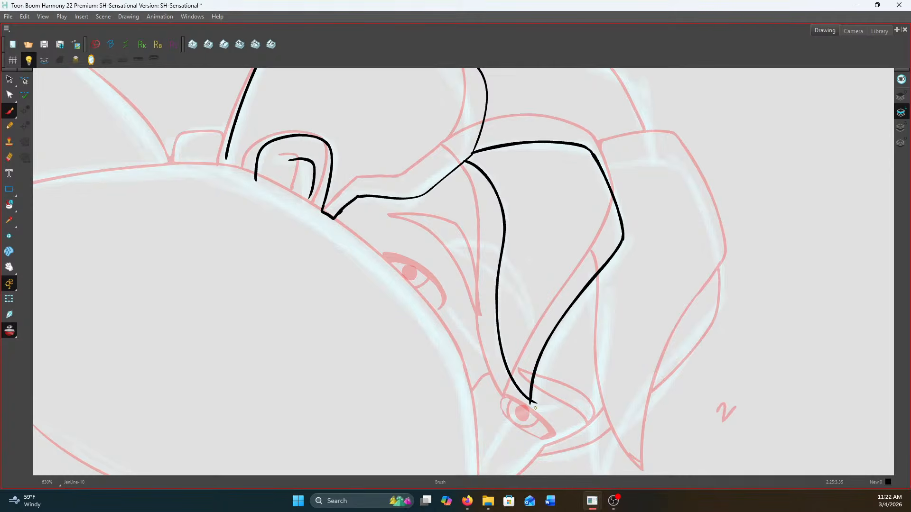
Lower the onion skin opacity so the previous drawing shows more faintly
{"action": "left_click", "coordinate": [79, 62]}
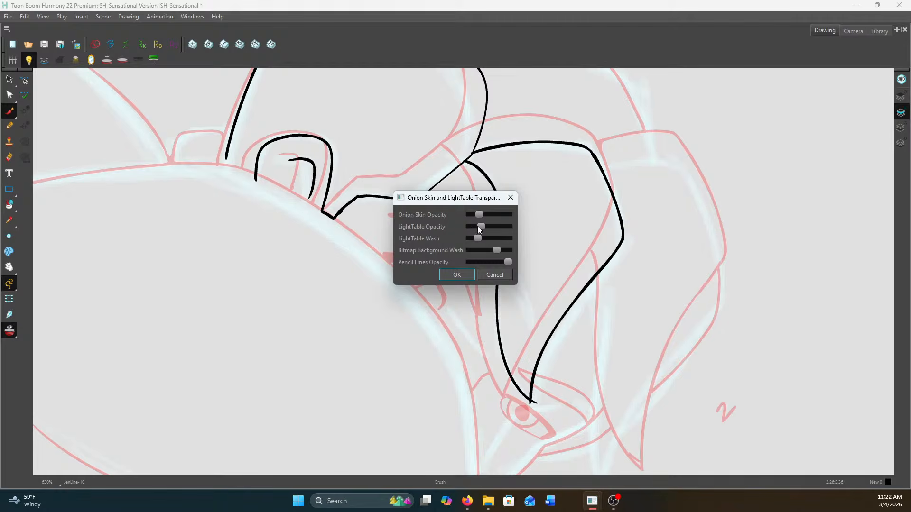
{"action": "left_click_drag", "start_coordinate": [477, 215], "coordinate": [470, 215]}
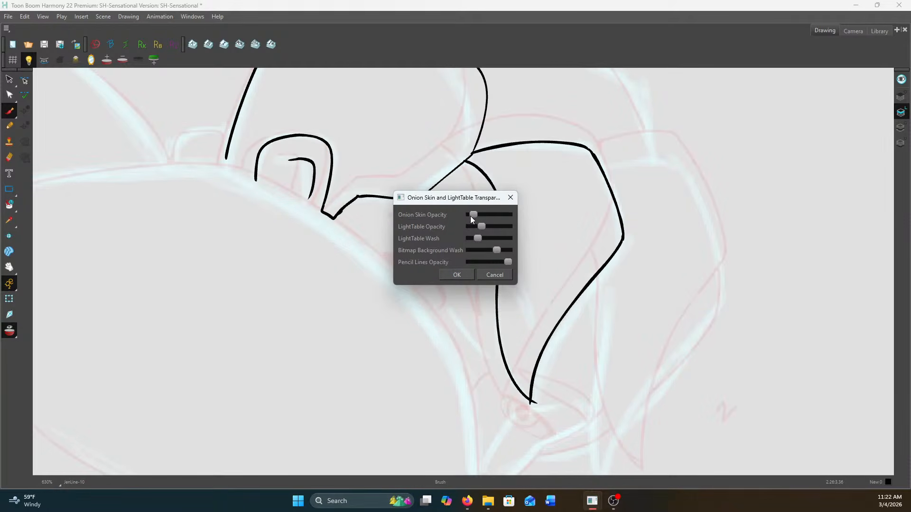
{"action": "left_click", "coordinate": [457, 275]}
Ink the second hair lock beside the front one, with both edges meeting at a pointed tip
{"action": "left_click_drag", "start_coordinate": [485, 275], "coordinate": [464, 198]}
{"action": "key", "text": "f"}
{"action": "key", "text": "g"}
{"action": "left_click_drag", "start_coordinate": [498, 266], "coordinate": [465, 309]}
{"action": "mouse_move", "coordinate": [542, 233]}
{"action": "left_mouse_down"}
{"action": "mouse_move", "coordinate": [535, 396]}
{"action": "mouse_move", "coordinate": [548, 440]}
{"action": "left_mouse_up"}
{"action": "mouse_move", "coordinate": [544, 127]}
{"action": "left_mouse_down"}
{"action": "mouse_move", "coordinate": [611, 122]}
{"action": "mouse_move", "coordinate": [660, 228]}
{"action": "mouse_move", "coordinate": [660, 256]}
{"action": "mouse_move", "coordinate": [576, 362]}
{"action": "mouse_move", "coordinate": [548, 439]}
{"action": "left_mouse_up"}
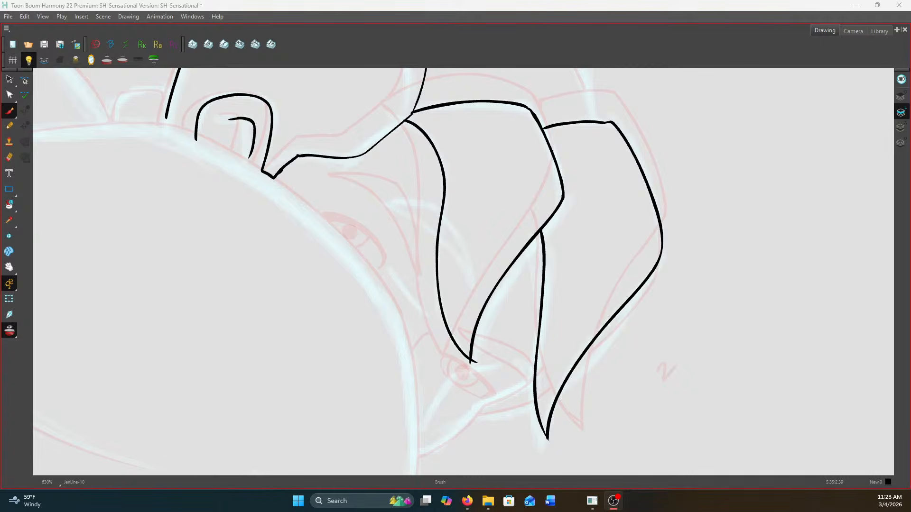
{"action": "key", "text": "alt+Tab"}
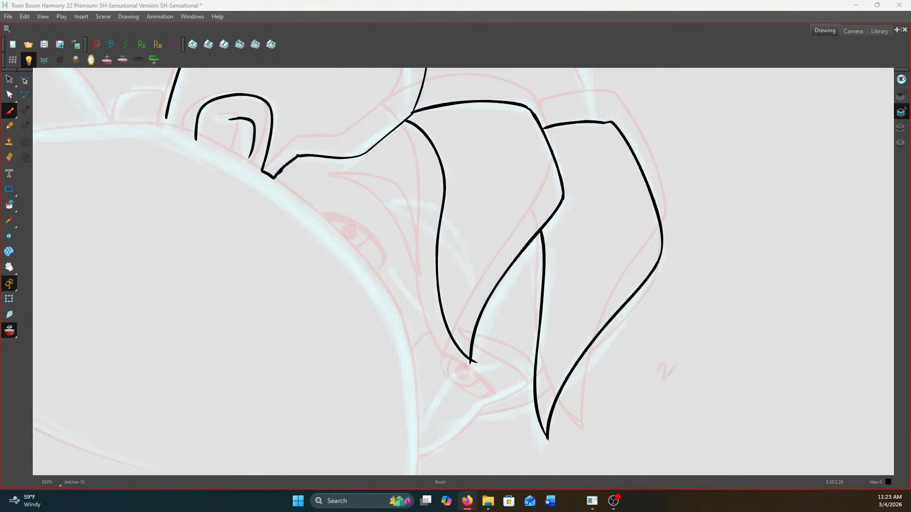
{"action": "left_click", "coordinate": [557, 205]}
Compare the drawing with the previous one and start the face contour at the second hair lock's inner edge
{"action": "key", "text": "f"}
{"action": "key", "text": "g"}
{"action": "left_click_drag", "start_coordinate": [522, 292], "coordinate": [695, 223]}
{"action": "key", "text": "f"}
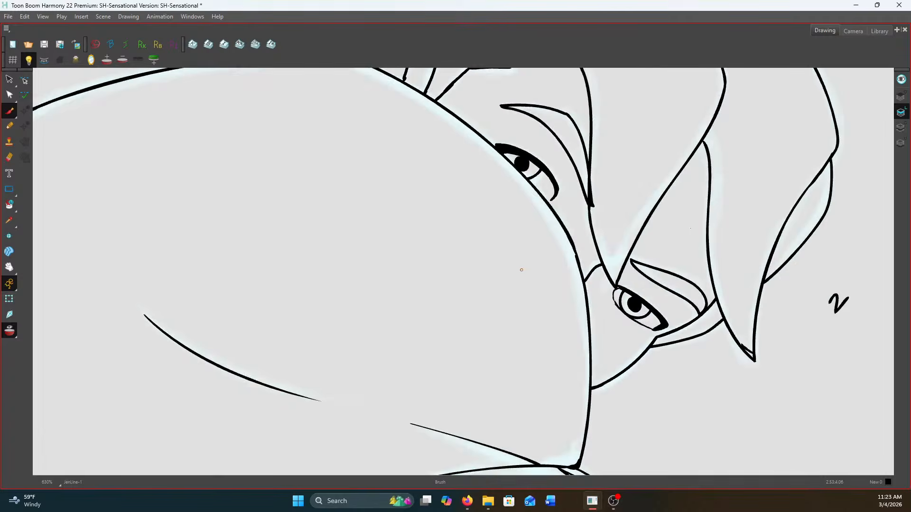
{"action": "key", "text": "g"}
{"action": "key", "text": "f"}
{"action": "key", "text": "g"}
{"action": "left_click_drag", "start_coordinate": [699, 314], "coordinate": [706, 309]}
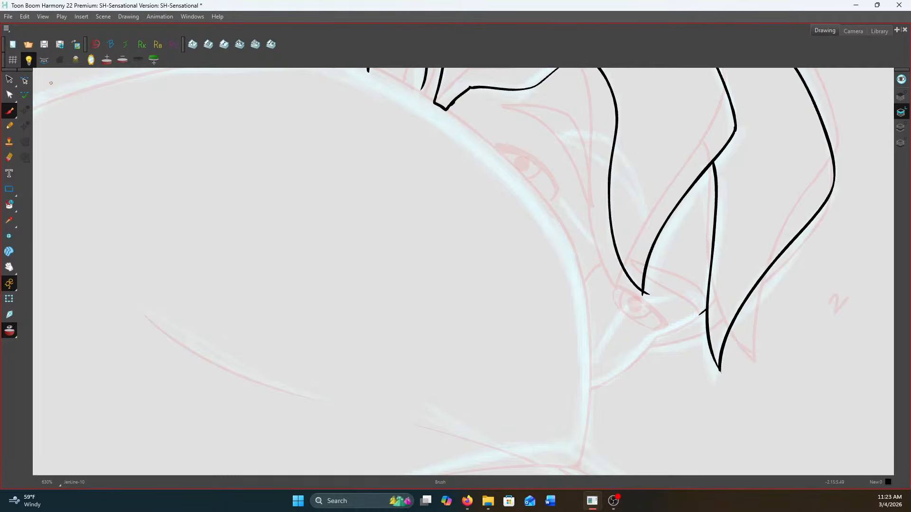
Turn off onion skinning and keep the light table on to show only the rough sketch
{"action": "left_click", "coordinate": [28, 60]}
{"action": "left_click", "coordinate": [29, 59]}
{"action": "left_click", "coordinate": [28, 59]}
{"action": "left_click", "coordinate": [10, 330]}
{"action": "left_click", "coordinate": [29, 59]}
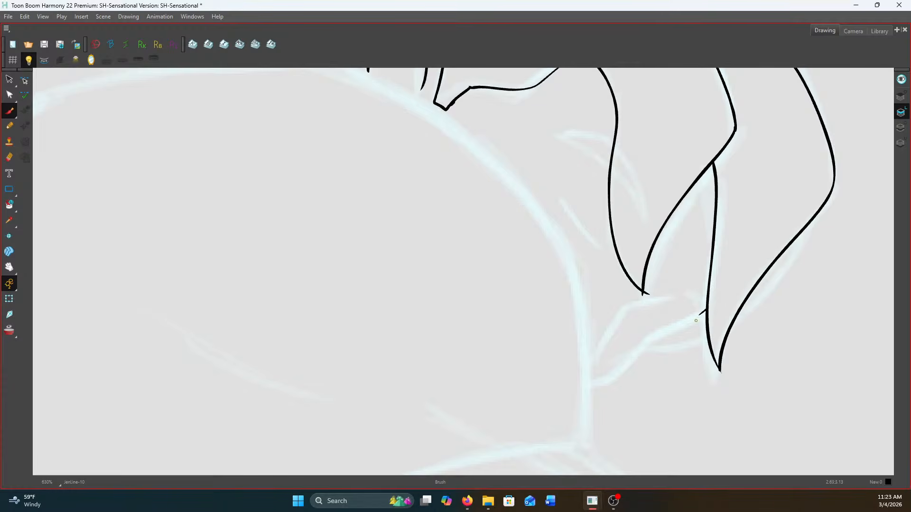
Ink the lower face contour from the second hair lock to near the shoulder and check it against the neighbouring drawing
{"action": "mouse_move", "coordinate": [704, 309]}
{"action": "left_mouse_down"}
{"action": "mouse_move", "coordinate": [651, 335]}
{"action": "mouse_move", "coordinate": [597, 383]}
{"action": "left_mouse_up"}
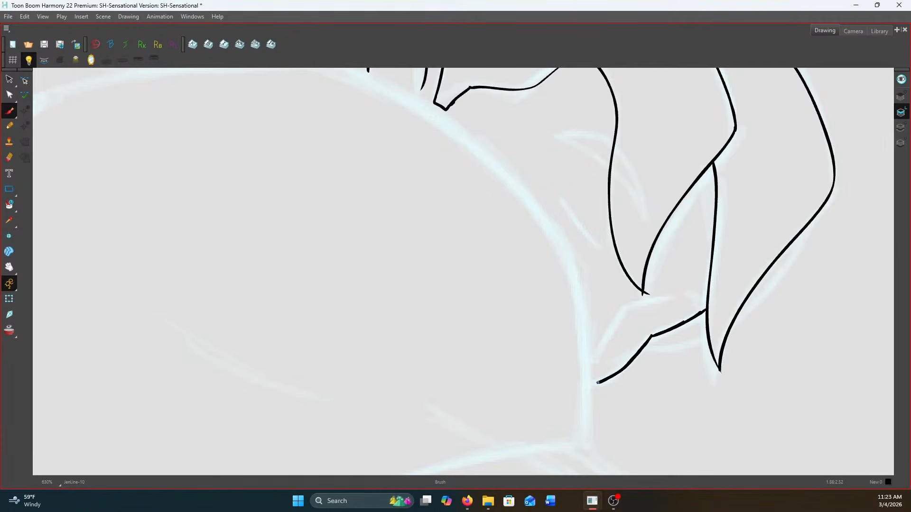
{"action": "key", "text": "comma"}
{"action": "key", "text": "period"}
{"action": "key", "text": "comma"}
{"action": "key", "text": "period"}
Ink the large shoulder outline from its front edge below the face over the top to the back
{"action": "left_click_drag", "start_coordinate": [549, 297], "coordinate": [486, 206]}
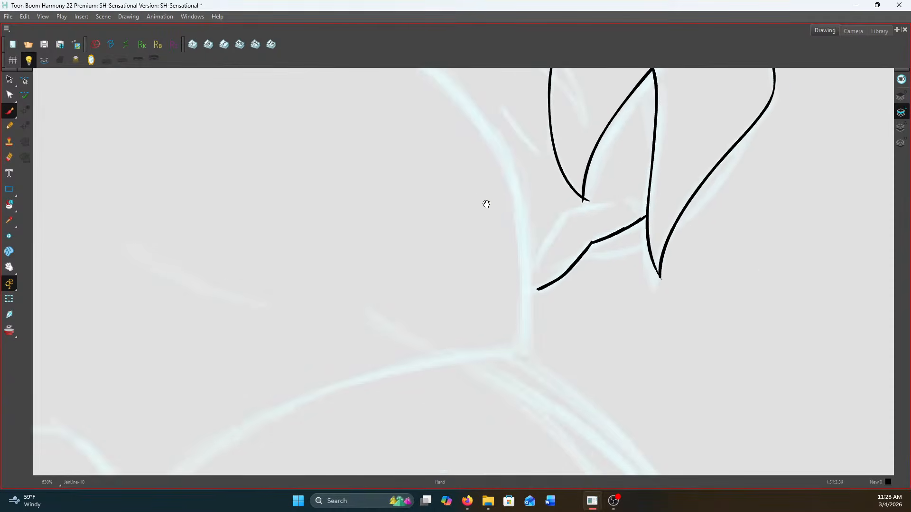
{"action": "mouse_move", "coordinate": [476, 115]}
{"action": "left_mouse_down"}
{"action": "mouse_move", "coordinate": [517, 205]}
{"action": "mouse_move", "coordinate": [524, 338]}
{"action": "left_mouse_up"}
{"action": "left_click_drag", "start_coordinate": [475, 283], "coordinate": [671, 481]}
{"action": "left_click_drag", "start_coordinate": [418, 278], "coordinate": [593, 321]}
{"action": "mouse_move", "coordinate": [294, 319]}
{"action": "left_mouse_down"}
{"action": "mouse_move", "coordinate": [334, 254]}
{"action": "mouse_move", "coordinate": [360, 239]}
{"action": "mouse_move", "coordinate": [476, 213]}
{"action": "mouse_move", "coordinate": [625, 204]}
{"action": "mouse_move", "coordinate": [472, 149]}
{"action": "mouse_move", "coordinate": [360, 131]}
{"action": "mouse_move", "coordinate": [494, 180]}
{"action": "mouse_move", "coordinate": [582, 240]}
{"action": "mouse_move", "coordinate": [652, 310]}
{"action": "left_mouse_up"}
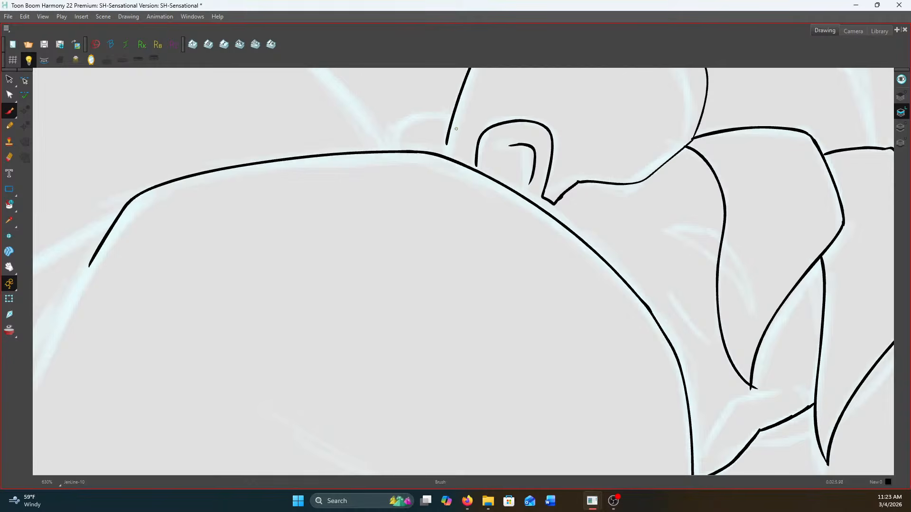
Extend the back-of-head line and both ear edges down to meet the shoulder outline
{"action": "scroll", "coordinate": [455, 132], "scroll_direction": "up", "scroll_amount": 3}
{"action": "left_click_drag", "start_coordinate": [446, 139], "coordinate": [443, 171]}
{"action": "left_click_drag", "start_coordinate": [504, 179], "coordinate": [507, 197]}
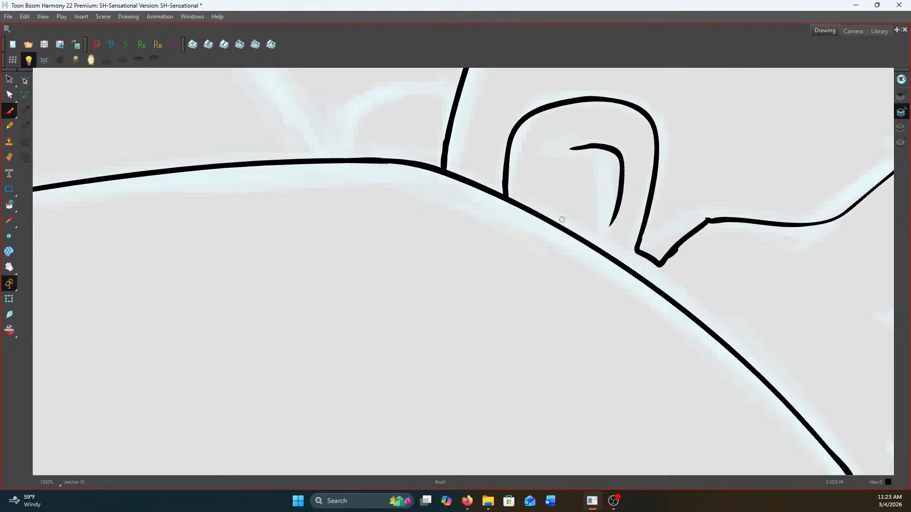
{"action": "left_click_drag", "start_coordinate": [639, 241], "coordinate": [635, 258]}
{"action": "scroll", "coordinate": [638, 224], "scroll_direction": "down", "scroll_amount": 4}
{"action": "scroll", "coordinate": [515, 164], "scroll_direction": "up", "scroll_amount": 3}
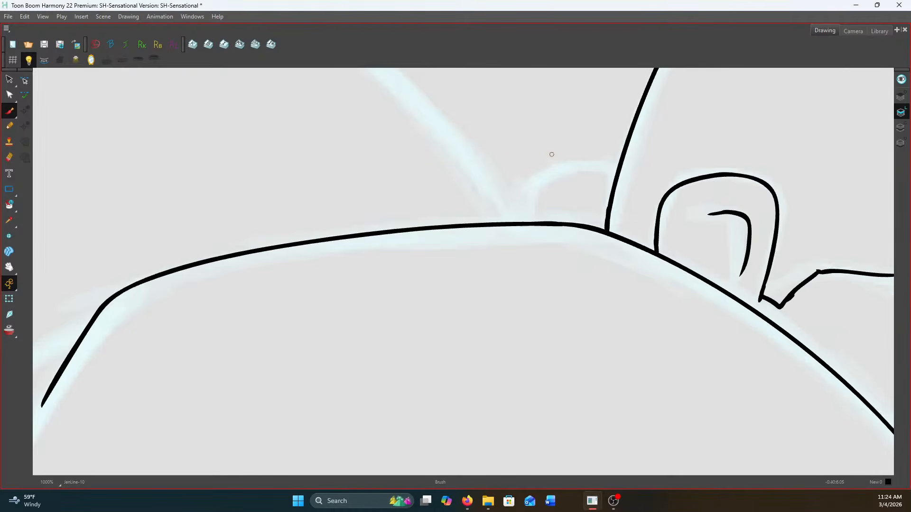
Ink the small rounded hair tie behind the head, closing it against the head and the shoulder line
{"action": "scroll", "coordinate": [550, 155], "scroll_direction": "up", "scroll_amount": 1}
{"action": "mouse_move", "coordinate": [630, 187]}
{"action": "left_mouse_down"}
{"action": "mouse_move", "coordinate": [628, 171]}
{"action": "mouse_move", "coordinate": [535, 169]}
{"action": "left_mouse_up"}
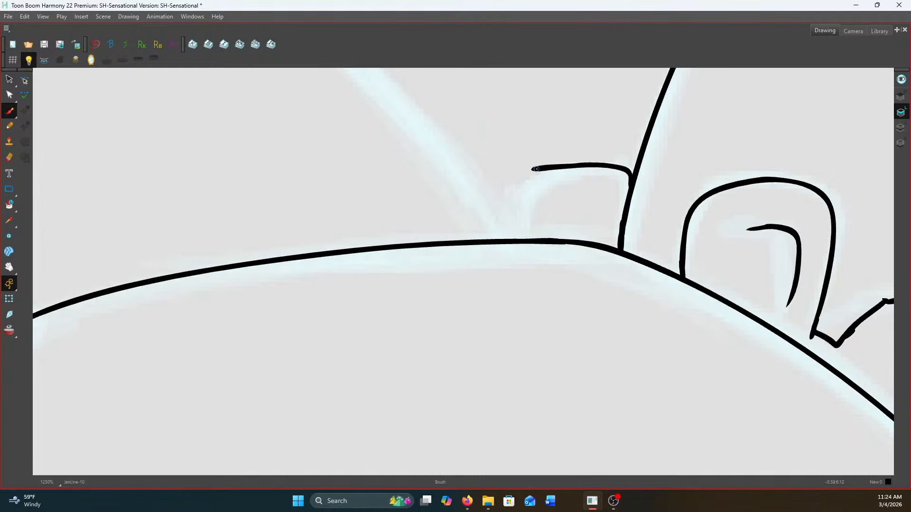
{"action": "key", "text": "ctrl+z"}
{"action": "mouse_move", "coordinate": [627, 198]}
{"action": "left_mouse_down"}
{"action": "mouse_move", "coordinate": [627, 173]}
{"action": "mouse_move", "coordinate": [577, 163]}
{"action": "mouse_move", "coordinate": [538, 175]}
{"action": "mouse_move", "coordinate": [522, 191]}
{"action": "mouse_move", "coordinate": [522, 241]}
{"action": "left_mouse_up"}
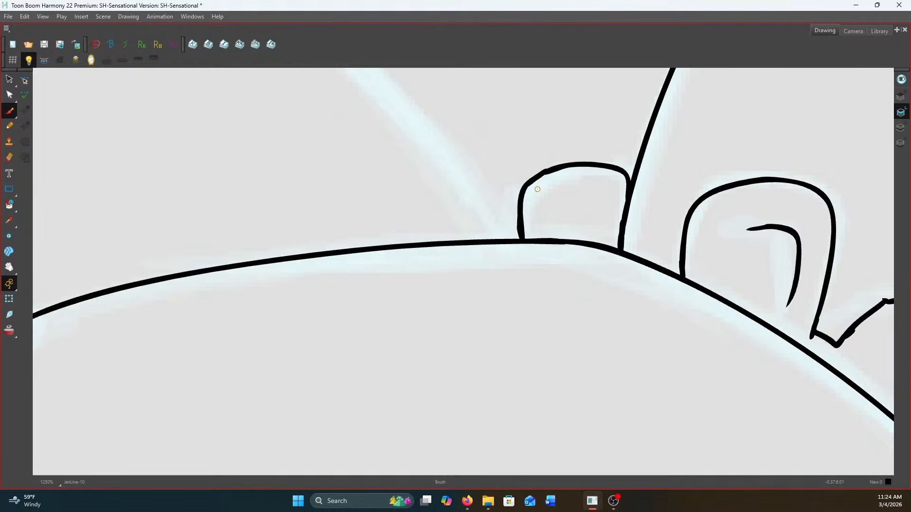
{"action": "scroll", "coordinate": [537, 189], "scroll_direction": "down", "scroll_amount": 5}
{"action": "scroll", "coordinate": [733, 236], "scroll_direction": "up", "scroll_amount": 2}
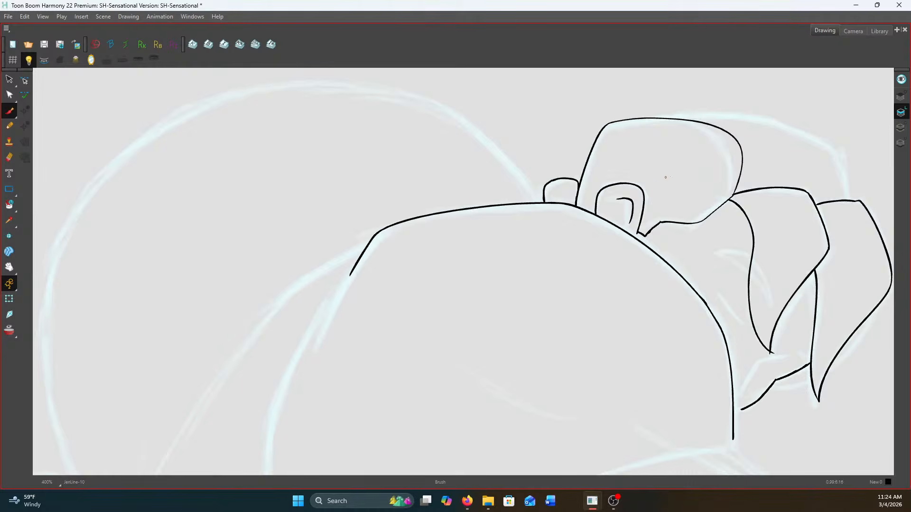
Ink the upper and lower edges of the pointed eyebrow crossing the front hair lock
{"action": "scroll", "coordinate": [733, 235], "scroll_direction": "up", "scroll_amount": 3}
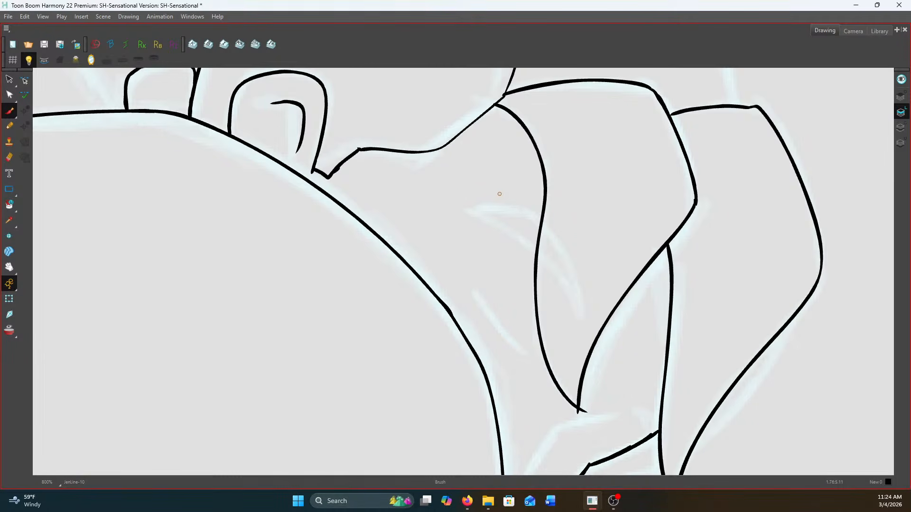
{"action": "scroll", "coordinate": [499, 194], "scroll_direction": "up", "scroll_amount": 1}
{"action": "scroll", "coordinate": [555, 266], "scroll_direction": "up", "scroll_amount": 1}
{"action": "mouse_move", "coordinate": [428, 193]}
{"action": "left_mouse_down"}
{"action": "mouse_move", "coordinate": [505, 219]}
{"action": "mouse_move", "coordinate": [576, 280]}
{"action": "mouse_move", "coordinate": [625, 359]}
{"action": "left_mouse_up"}
{"action": "mouse_move", "coordinate": [429, 192]}
{"action": "left_mouse_down"}
{"action": "mouse_move", "coordinate": [520, 176]}
{"action": "mouse_move", "coordinate": [510, 176]}
{"action": "mouse_move", "coordinate": [558, 207]}
{"action": "mouse_move", "coordinate": [629, 357]}
{"action": "left_mouse_up"}
{"action": "scroll", "coordinate": [630, 354], "scroll_direction": "down", "scroll_amount": 4}
Ink the outer hair outline over the top of the head down to the second hair lock
{"action": "scroll", "coordinate": [494, 154], "scroll_direction": "up", "scroll_amount": 2}
{"action": "scroll", "coordinate": [494, 155], "scroll_direction": "up", "scroll_amount": 1}
{"action": "left_click_drag", "start_coordinate": [494, 167], "coordinate": [469, 254]}
{"action": "scroll", "coordinate": [470, 254], "scroll_direction": "down", "scroll_amount": 1}
{"action": "scroll", "coordinate": [381, 159], "scroll_direction": "up", "scroll_amount": 1}
{"action": "mouse_move", "coordinate": [373, 161]}
{"action": "left_mouse_down"}
{"action": "mouse_move", "coordinate": [527, 150]}
{"action": "mouse_move", "coordinate": [640, 165]}
{"action": "mouse_move", "coordinate": [729, 195]}
{"action": "mouse_move", "coordinate": [777, 221]}
{"action": "mouse_move", "coordinate": [809, 325]}
{"action": "left_mouse_up"}
{"action": "scroll", "coordinate": [809, 318], "scroll_direction": "down", "scroll_amount": 2}
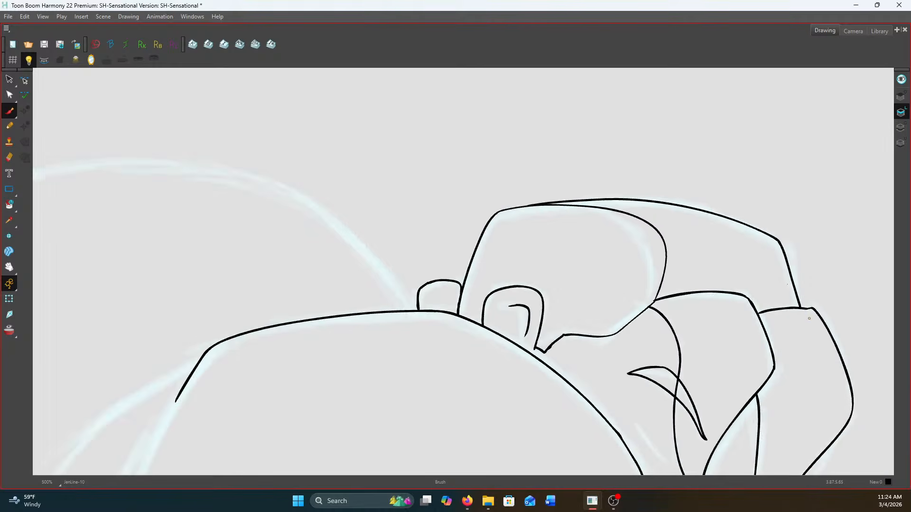
Ink the curved eye line below the eyebrow and a short stroke across the front hair lock's inner edge
{"action": "left_click_drag", "start_coordinate": [777, 458], "coordinate": [693, 273]}
{"action": "scroll", "coordinate": [664, 275], "scroll_direction": "up", "scroll_amount": 4}
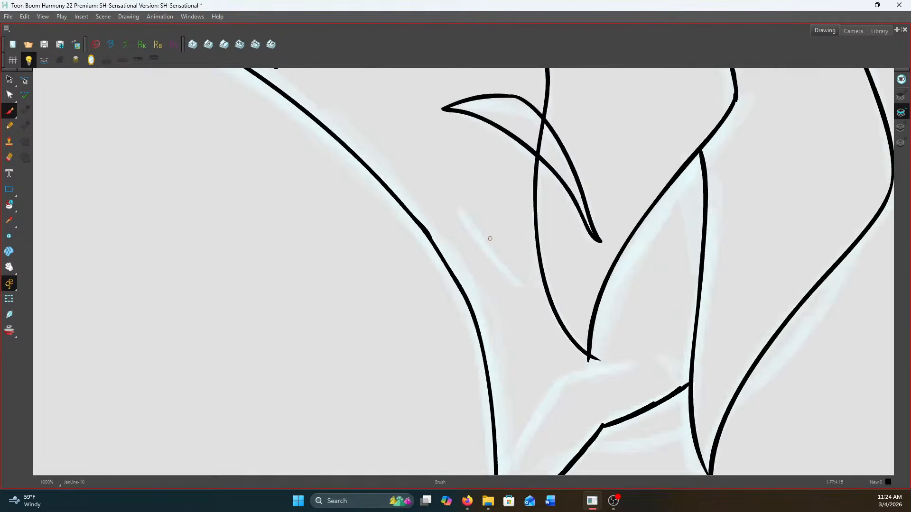
{"action": "mouse_move", "coordinate": [455, 209]}
{"action": "left_mouse_down"}
{"action": "mouse_move", "coordinate": [526, 284]}
{"action": "mouse_move", "coordinate": [573, 245]}
{"action": "left_mouse_up"}
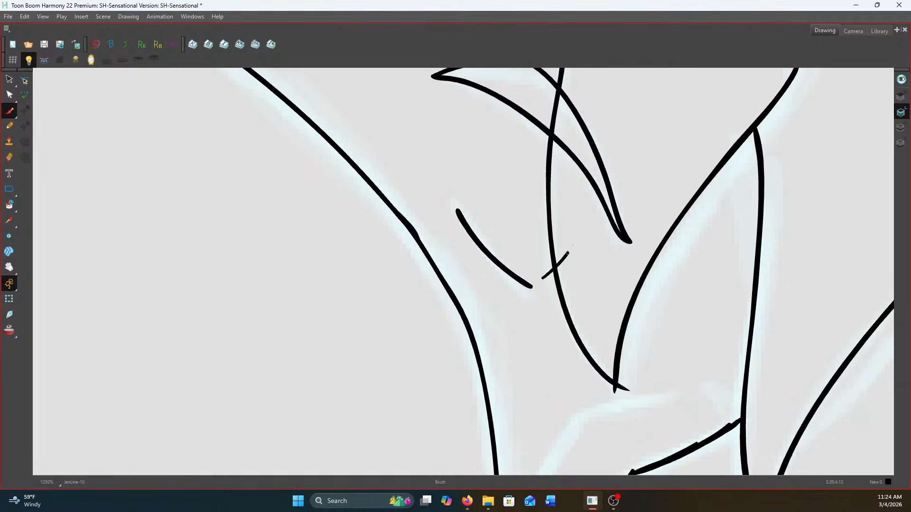
{"action": "scroll", "coordinate": [574, 247], "scroll_direction": "down", "scroll_amount": 3}
Ink the bent facial line between the front hair lock's tip and the lower face contour
{"action": "scroll", "coordinate": [593, 247], "scroll_direction": "up", "scroll_amount": 2}
{"action": "mouse_move", "coordinate": [648, 347]}
{"action": "left_mouse_down"}
{"action": "mouse_move", "coordinate": [582, 355]}
{"action": "mouse_move", "coordinate": [545, 443]}
{"action": "left_mouse_up"}
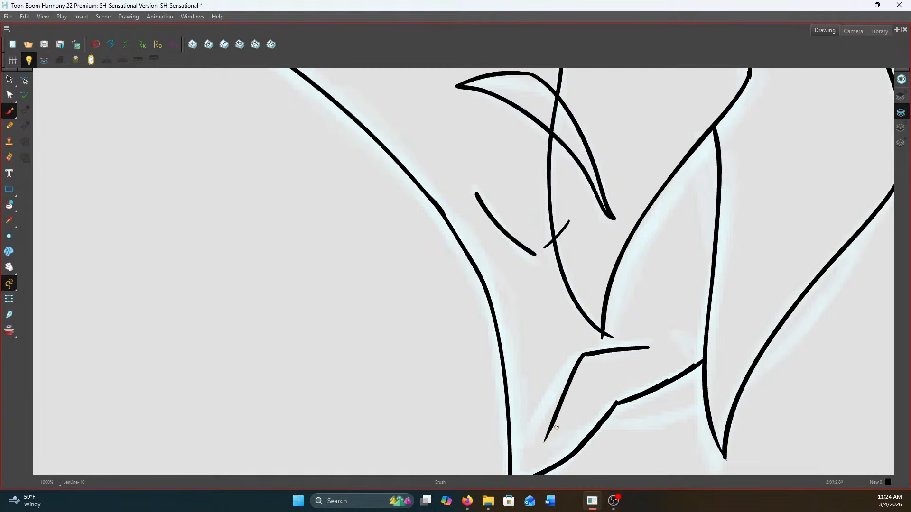
{"action": "scroll", "coordinate": [665, 359], "scroll_direction": "down", "scroll_amount": 1}
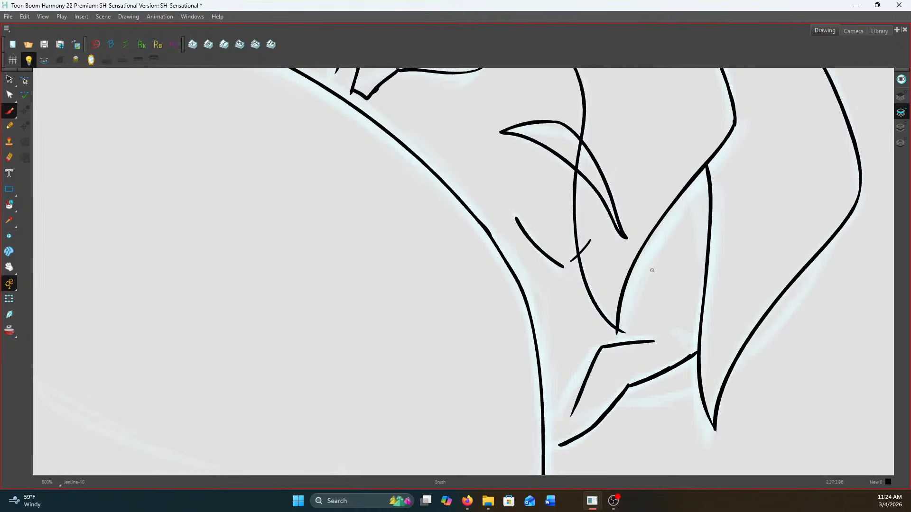
Ink the remaining curves beneath the chin and outer hair lock, and add a short inner line to the ear
{"action": "mouse_move", "coordinate": [830, 240]}
{"action": "left_mouse_down"}
{"action": "mouse_move", "coordinate": [779, 329]}
{"action": "mouse_move", "coordinate": [741, 367]}
{"action": "mouse_move", "coordinate": [616, 405]}
{"action": "left_mouse_up"}
{"action": "left_click_drag", "start_coordinate": [560, 445], "coordinate": [547, 449]}
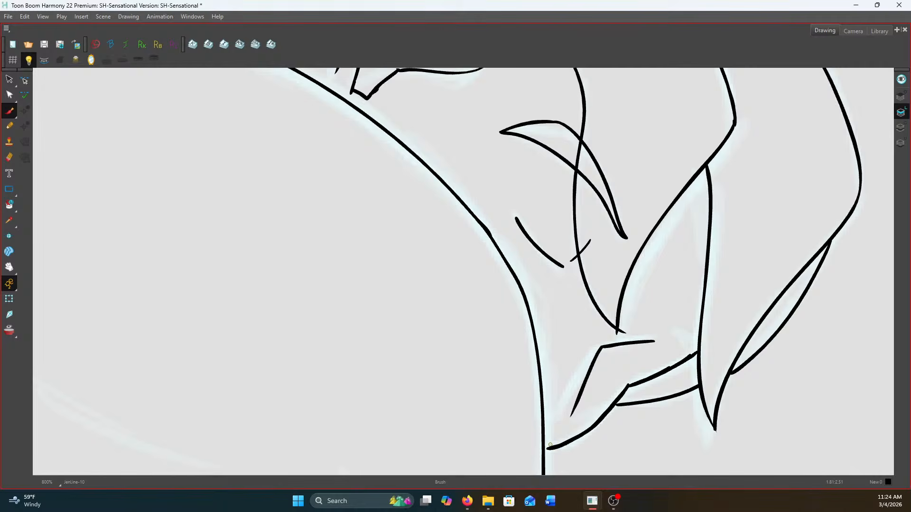
{"action": "scroll", "coordinate": [548, 447], "scroll_direction": "down", "scroll_amount": 4}
{"action": "scroll", "coordinate": [550, 244], "scroll_direction": "down", "scroll_amount": 1}
{"action": "scroll", "coordinate": [470, 184], "scroll_direction": "up", "scroll_amount": 5}
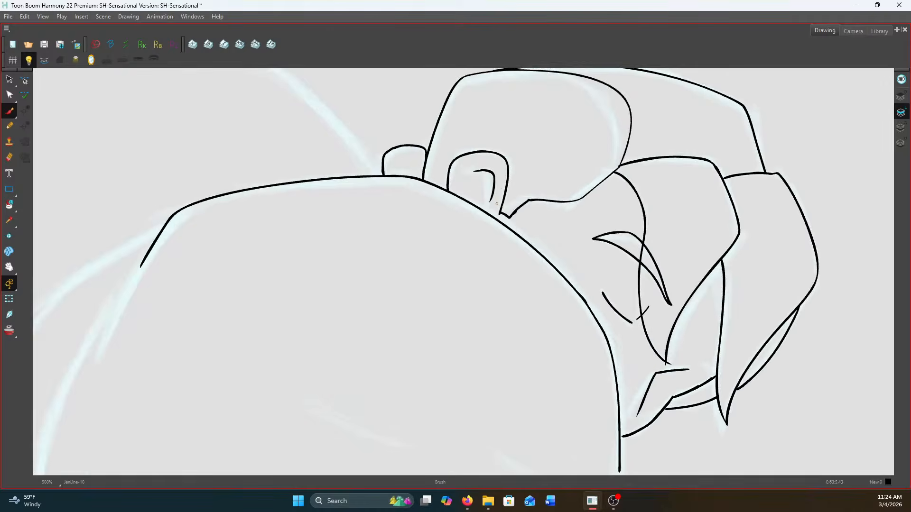
{"action": "left_click_drag", "start_coordinate": [475, 172], "coordinate": [454, 187]}
{"action": "scroll", "coordinate": [454, 187], "scroll_direction": "down", "scroll_amount": 5}
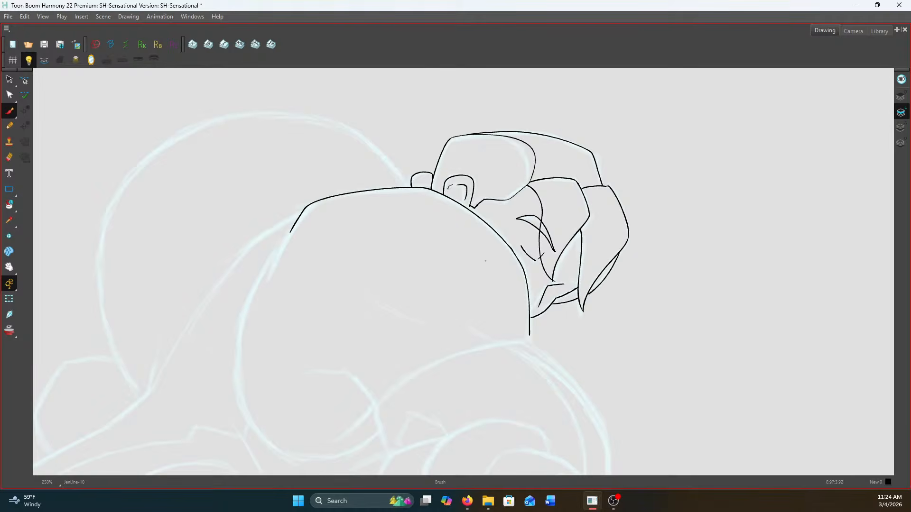
Ink the large round arc behind the head, from the small bump beside the hair around to its lower tip
{"action": "scroll", "coordinate": [357, 211], "scroll_direction": "up", "scroll_amount": 1}
{"action": "left_click_drag", "start_coordinate": [357, 212], "coordinate": [634, 250]}
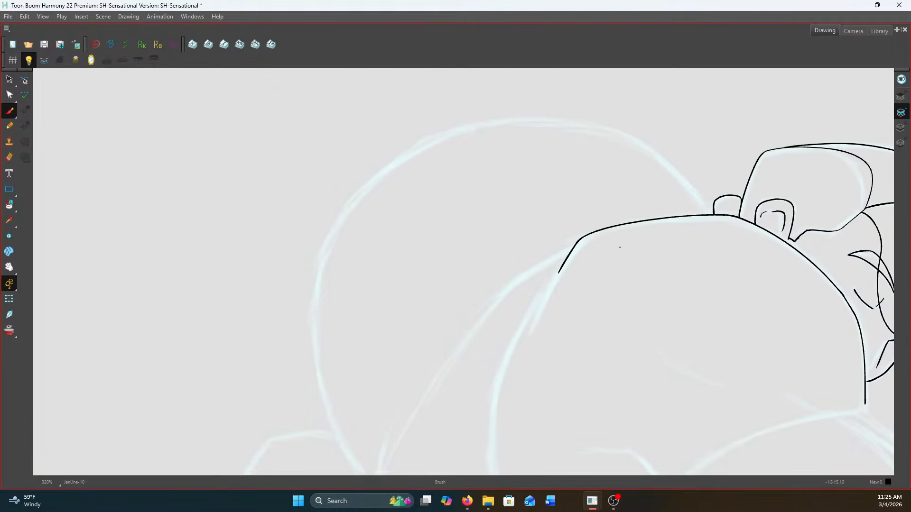
{"action": "mouse_move", "coordinate": [345, 301]}
{"action": "left_mouse_down"}
{"action": "mouse_move", "coordinate": [340, 259]}
{"action": "mouse_move", "coordinate": [362, 288]}
{"action": "left_mouse_up"}
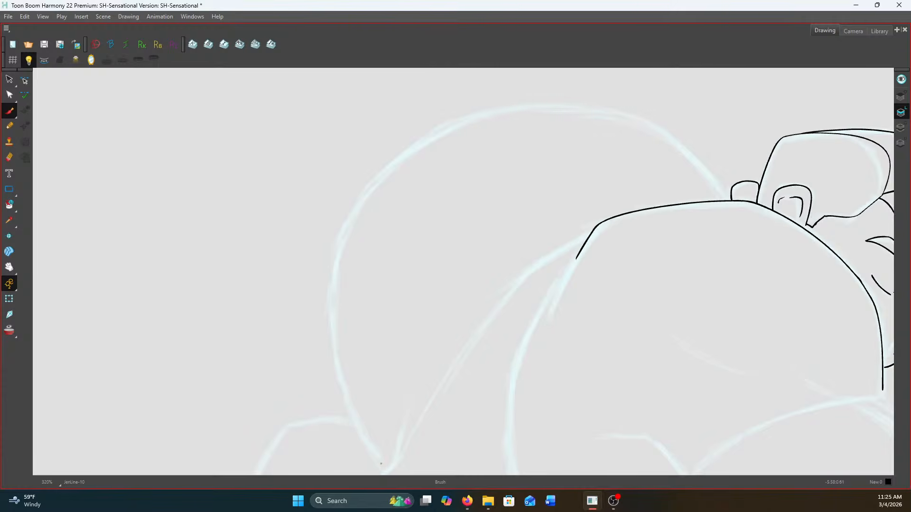
{"action": "key", "text": "f"}
{"action": "key", "text": "g"}
{"action": "key", "text": "f"}
{"action": "key", "text": "g"}
{"action": "scroll", "coordinate": [729, 191], "scroll_direction": "up", "scroll_amount": 2}
{"action": "scroll", "coordinate": [730, 199], "scroll_direction": "down", "scroll_amount": 2}
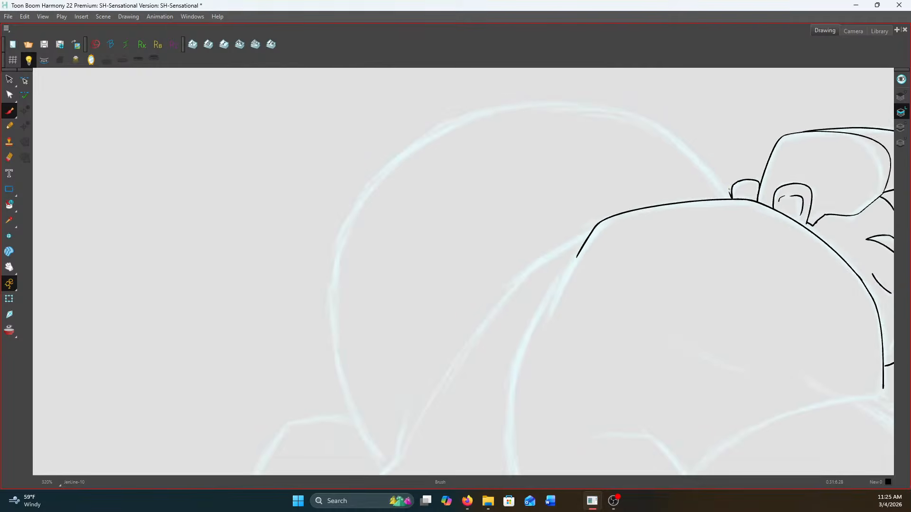
{"action": "mouse_move", "coordinate": [731, 196]}
{"action": "left_mouse_down"}
{"action": "mouse_move", "coordinate": [674, 139]}
{"action": "mouse_move", "coordinate": [614, 112]}
{"action": "mouse_move", "coordinate": [536, 105]}
{"action": "mouse_move", "coordinate": [456, 119]}
{"action": "mouse_move", "coordinate": [391, 166]}
{"action": "mouse_move", "coordinate": [348, 230]}
{"action": "mouse_move", "coordinate": [332, 319]}
{"action": "mouse_move", "coordinate": [352, 417]}
{"action": "mouse_move", "coordinate": [392, 462]}
{"action": "left_mouse_up"}
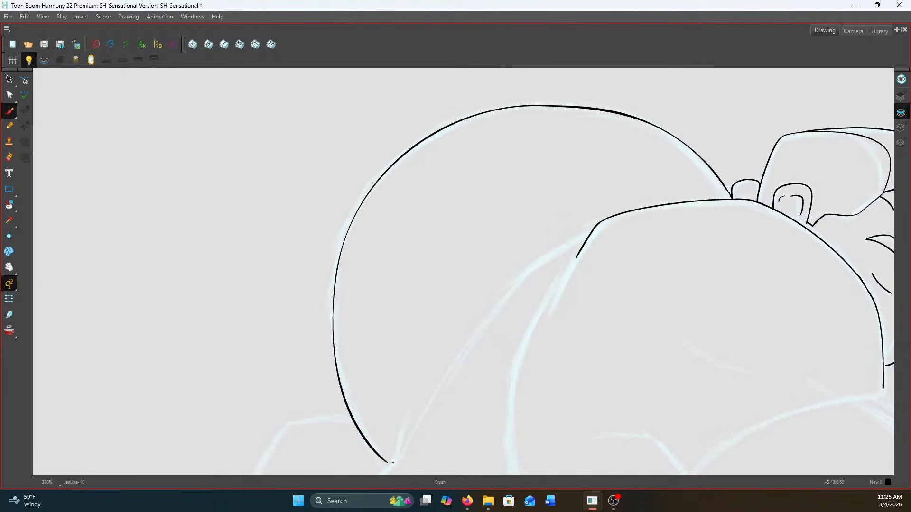
Ink the long S-shaped line from the bend of the shoulder contour down to the large arc's lower tip
{"action": "left_click_drag", "start_coordinate": [457, 356], "coordinate": [468, 256]}
{"action": "scroll", "coordinate": [590, 155], "scroll_direction": "up", "scroll_amount": 1}
{"action": "mouse_move", "coordinate": [621, 116]}
{"action": "left_mouse_down"}
{"action": "mouse_move", "coordinate": [544, 162]}
{"action": "mouse_move", "coordinate": [503, 206]}
{"action": "mouse_move", "coordinate": [365, 409]}
{"action": "left_mouse_up"}
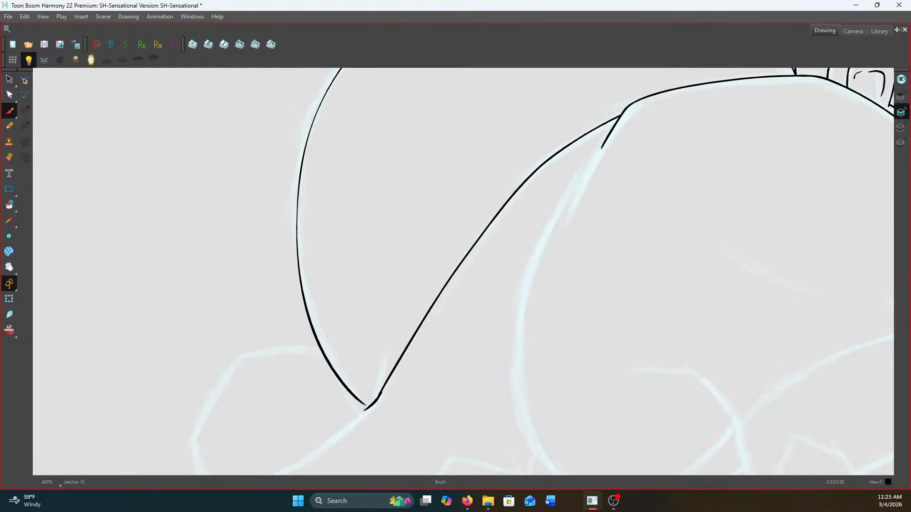
Ink the slanted muscle line inside the large rounded form, using the neighbouring drawing as reference
{"action": "scroll", "coordinate": [680, 130], "scroll_direction": "down", "scroll_amount": 5}
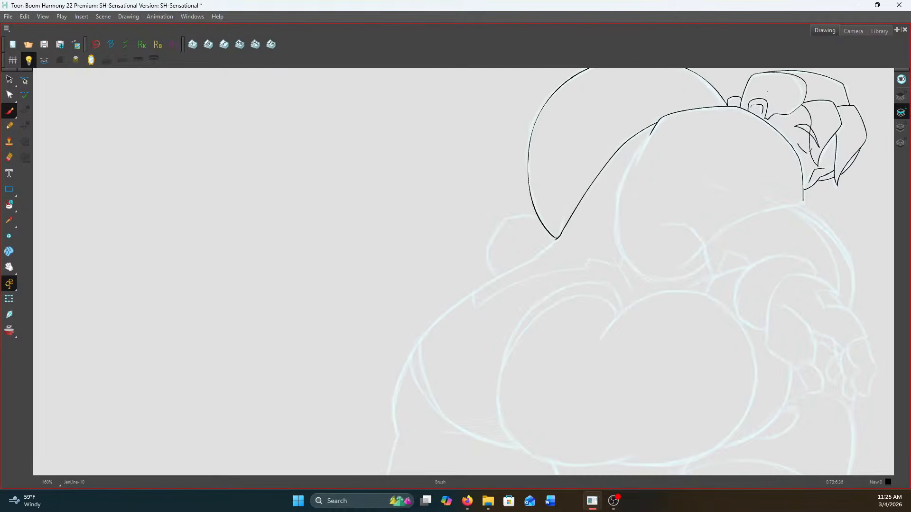
{"action": "scroll", "coordinate": [733, 92], "scroll_direction": "up", "scroll_amount": 1}
{"action": "scroll", "coordinate": [731, 93], "scroll_direction": "down", "scroll_amount": 2}
{"action": "scroll", "coordinate": [730, 94], "scroll_direction": "up", "scroll_amount": 1}
{"action": "left_click_drag", "start_coordinate": [729, 96], "coordinate": [660, 114]}
{"action": "key", "text": "comma"}
{"action": "key", "text": "period"}
{"action": "key", "text": "comma"}
{"action": "key", "text": "period"}
{"action": "scroll", "coordinate": [589, 236], "scroll_direction": "up", "scroll_amount": 6}
{"action": "left_click_drag", "start_coordinate": [589, 235], "coordinate": [730, 292]}
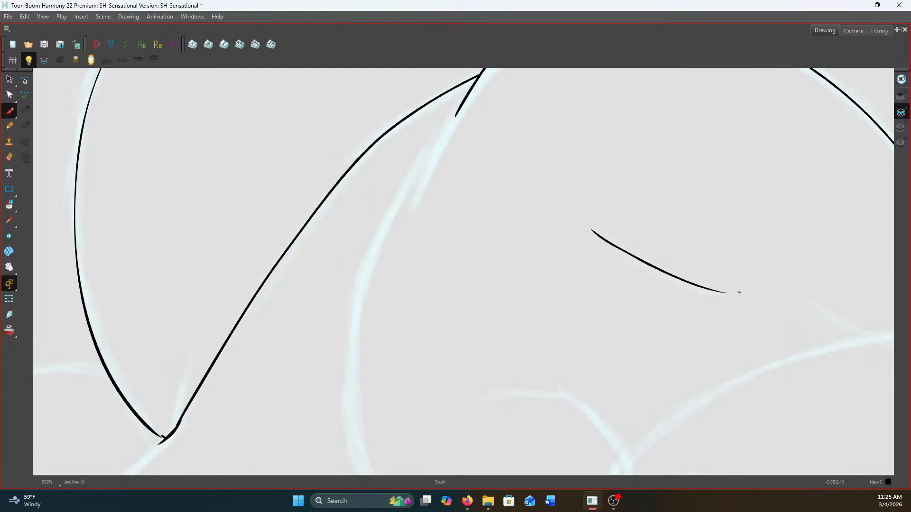
Ink the second, shorter muscle line near the lower end of the vertical contour under the face
{"action": "scroll", "coordinate": [733, 291], "scroll_direction": "down", "scroll_amount": 1}
{"action": "left_click_drag", "start_coordinate": [532, 226], "coordinate": [373, 176]}
{"action": "key", "text": "comma"}
{"action": "key", "text": "period"}
{"action": "mouse_move", "coordinate": [626, 251]}
{"action": "left_mouse_down"}
{"action": "mouse_move", "coordinate": [671, 267]}
{"action": "mouse_move", "coordinate": [731, 271]}
{"action": "left_mouse_up"}
{"action": "key", "text": "comma"}
{"action": "key", "text": "period"}
{"action": "scroll", "coordinate": [735, 232], "scroll_direction": "up", "scroll_amount": 2}
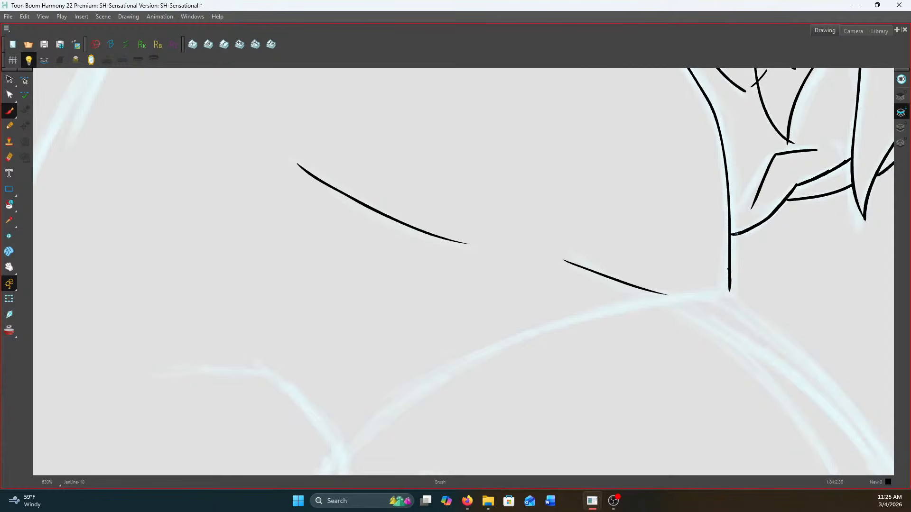
Ink the broad arc from the vertical contour's lower end to the notch, plus the shorter curve meeting it there
{"action": "key", "text": "alt+Tab"}
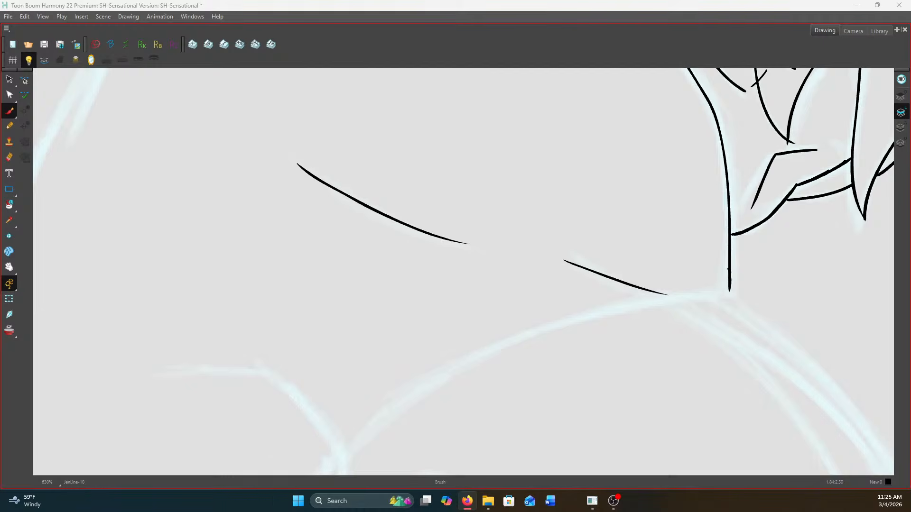
{"action": "left_click_drag", "start_coordinate": [730, 285], "coordinate": [723, 292]}
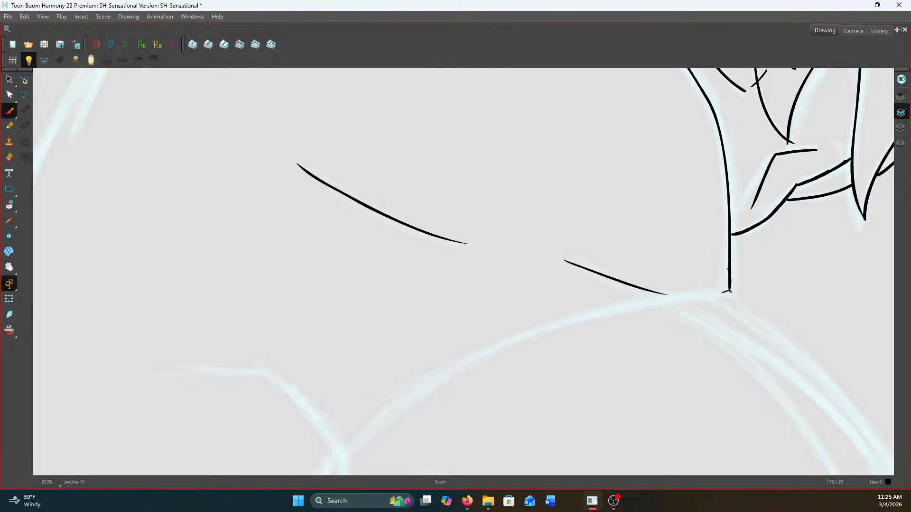
{"action": "left_click_drag", "start_coordinate": [519, 296], "coordinate": [478, 335]}
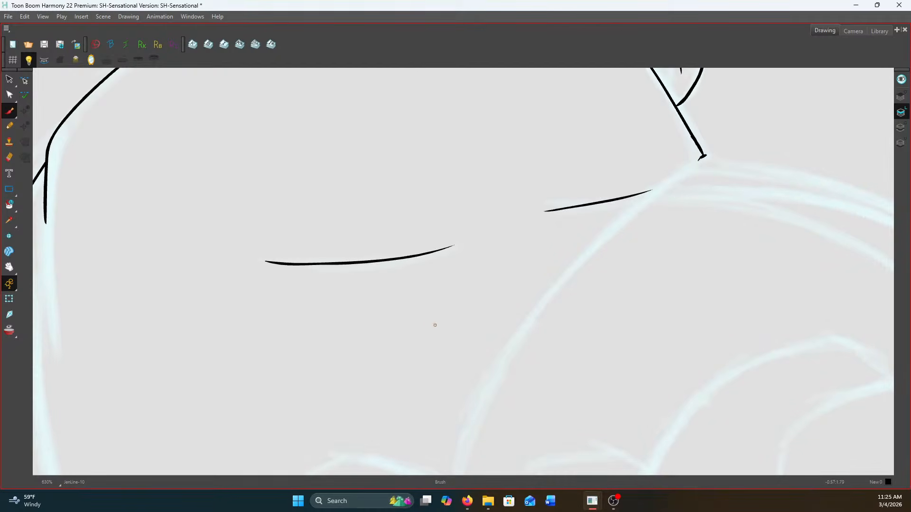
{"action": "key", "text": "v"}
{"action": "left_click_drag", "start_coordinate": [507, 370], "coordinate": [599, 309]}
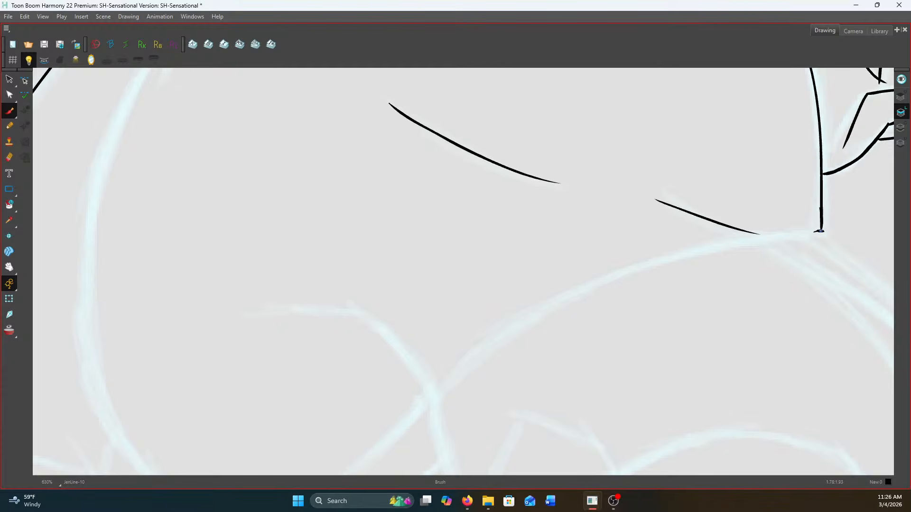
{"action": "mouse_move", "coordinate": [823, 232]}
{"action": "left_mouse_down"}
{"action": "mouse_move", "coordinate": [714, 242]}
{"action": "mouse_move", "coordinate": [617, 269]}
{"action": "mouse_move", "coordinate": [531, 311]}
{"action": "mouse_move", "coordinate": [454, 371]}
{"action": "mouse_move", "coordinate": [430, 404]}
{"action": "left_mouse_up"}
{"action": "mouse_move", "coordinate": [256, 329]}
{"action": "left_mouse_down"}
{"action": "mouse_move", "coordinate": [338, 311]}
{"action": "mouse_move", "coordinate": [368, 326]}
{"action": "mouse_move", "coordinate": [432, 397]}
{"action": "left_mouse_up"}
Ink the outermost body curve from the corner below the face down toward the hand
{"action": "key", "text": "space"}
{"action": "left_click_drag", "start_coordinate": [446, 354], "coordinate": [290, 256]}
{"action": "left_click_drag", "start_coordinate": [499, 273], "coordinate": [344, 259]}
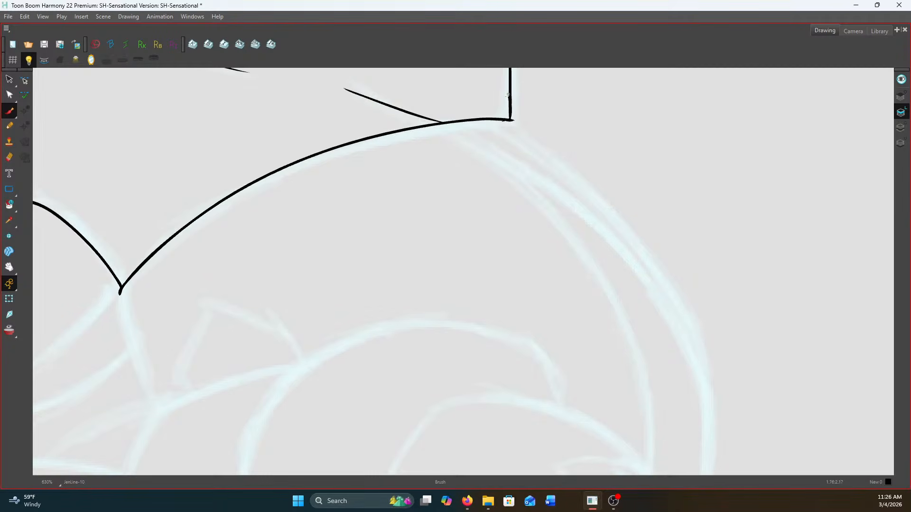
{"action": "scroll", "coordinate": [511, 120], "scroll_direction": "down", "scroll_amount": 1}
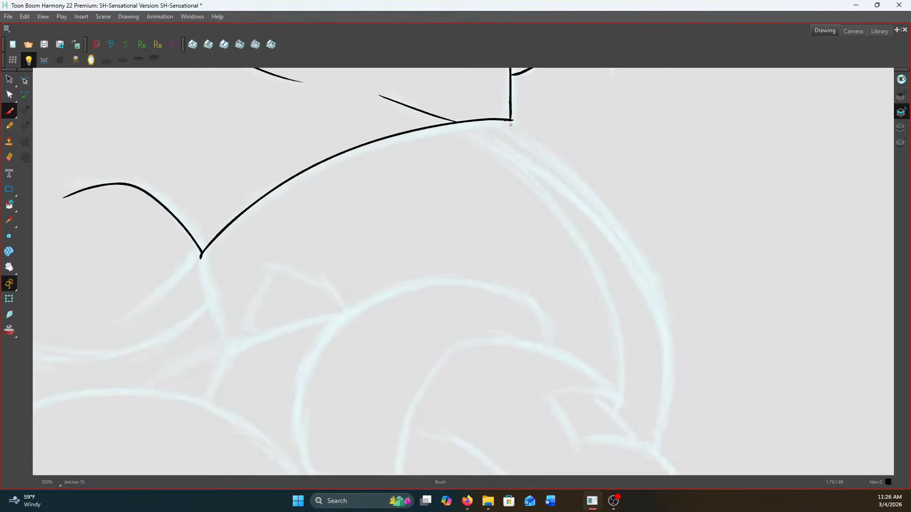
{"action": "mouse_move", "coordinate": [510, 120]}
{"action": "left_mouse_down"}
{"action": "mouse_move", "coordinate": [614, 215]}
{"action": "mouse_move", "coordinate": [650, 286]}
{"action": "mouse_move", "coordinate": [664, 375]}
{"action": "mouse_move", "coordinate": [657, 446]}
{"action": "left_mouse_up"}
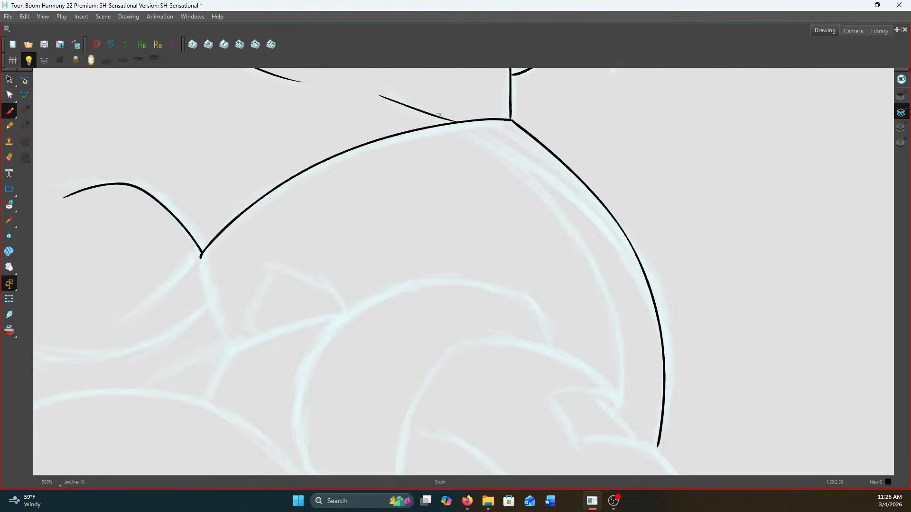
Ink the two inner curves that branch from the broad arc and run down alongside the outer body curve
{"action": "mouse_move", "coordinate": [459, 123]}
{"action": "left_mouse_down"}
{"action": "mouse_move", "coordinate": [577, 223]}
{"action": "mouse_move", "coordinate": [617, 327]}
{"action": "mouse_move", "coordinate": [616, 404]}
{"action": "left_mouse_up"}
{"action": "scroll", "coordinate": [458, 122], "scroll_direction": "up", "scroll_amount": 1}
{"action": "mouse_move", "coordinate": [460, 123]}
{"action": "left_mouse_down"}
{"action": "mouse_move", "coordinate": [550, 173]}
{"action": "mouse_move", "coordinate": [646, 256]}
{"action": "mouse_move", "coordinate": [692, 331]}
{"action": "mouse_move", "coordinate": [717, 432]}
{"action": "left_mouse_up"}
{"action": "scroll", "coordinate": [599, 236], "scroll_direction": "down", "scroll_amount": 4}
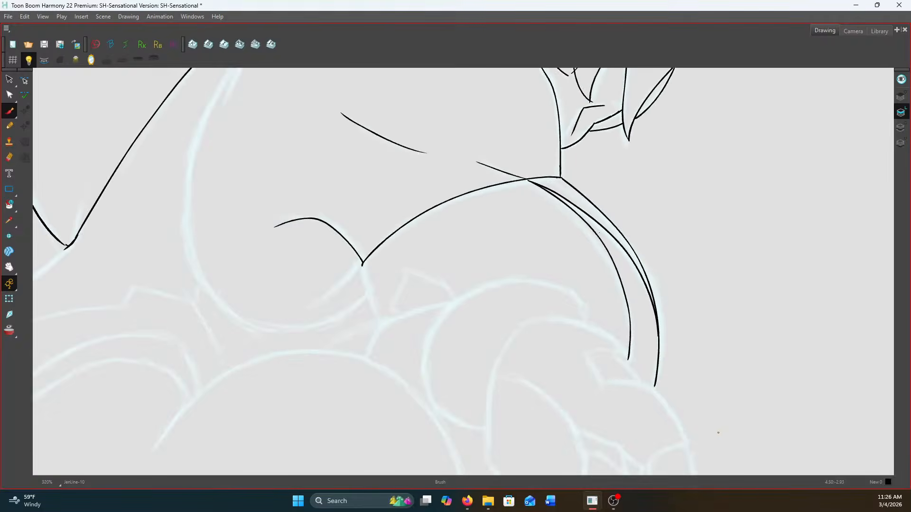
Ink the rounded arm contour above the hand, including its hooked end beside the wrist
{"action": "scroll", "coordinate": [601, 292], "scroll_direction": "up", "scroll_amount": 2}
{"action": "scroll", "coordinate": [574, 295], "scroll_direction": "up", "scroll_amount": 1}
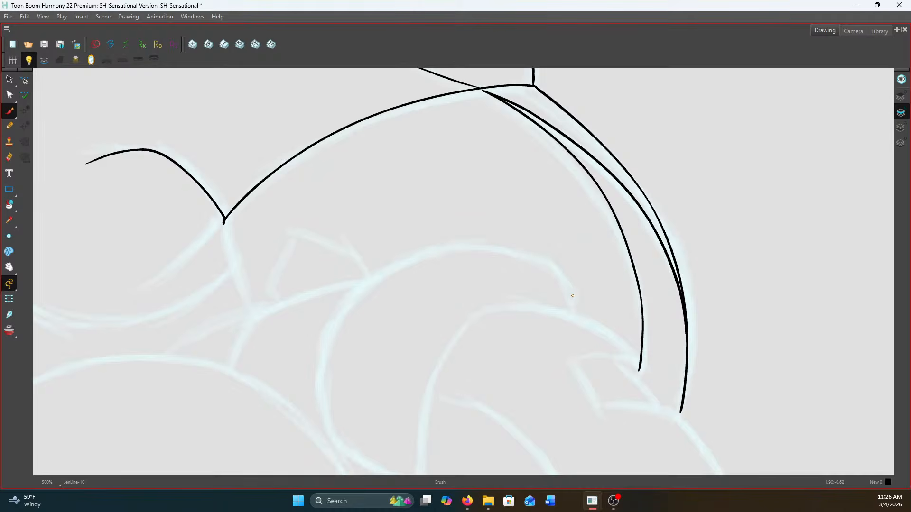
{"action": "left_click_drag", "start_coordinate": [444, 307], "coordinate": [501, 182]}
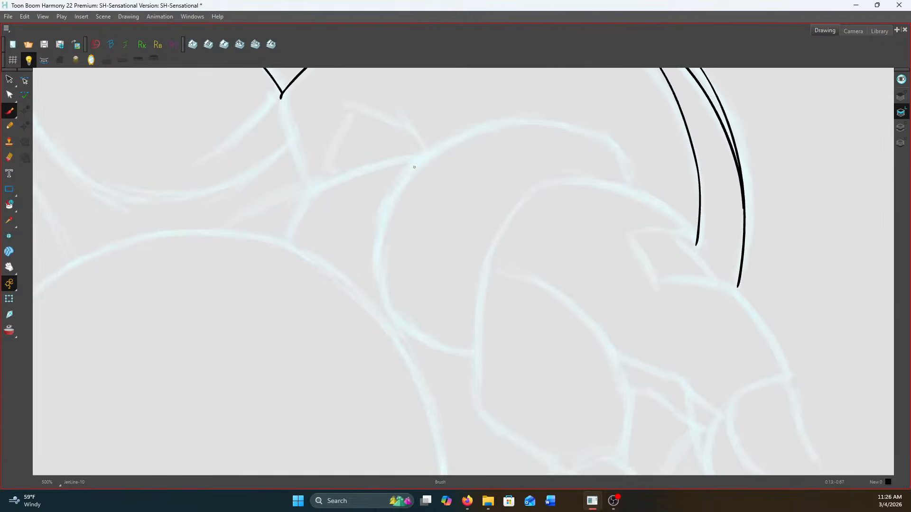
{"action": "mouse_move", "coordinate": [410, 168]}
{"action": "left_mouse_down"}
{"action": "mouse_move", "coordinate": [376, 245]}
{"action": "mouse_move", "coordinate": [378, 288]}
{"action": "mouse_move", "coordinate": [410, 330]}
{"action": "mouse_move", "coordinate": [469, 355]}
{"action": "left_mouse_up"}
{"action": "mouse_move", "coordinate": [446, 139]}
{"action": "left_mouse_down"}
{"action": "mouse_move", "coordinate": [504, 118]}
{"action": "mouse_move", "coordinate": [575, 128]}
{"action": "mouse_move", "coordinate": [631, 166]}
{"action": "mouse_move", "coordinate": [630, 182]}
{"action": "left_mouse_up"}
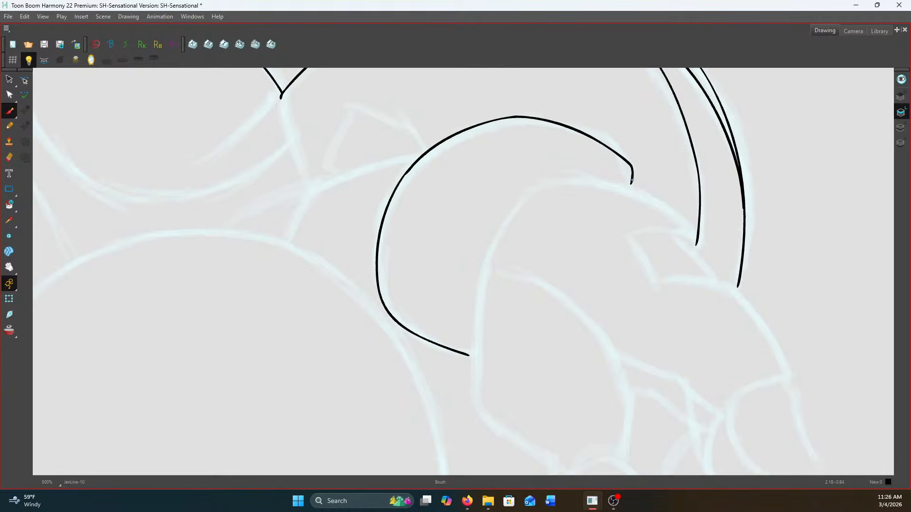
Ink the hand's contour from its upper bend down past the arm to the base of the thumb
{"action": "scroll", "coordinate": [601, 246], "scroll_direction": "up", "scroll_amount": 1}
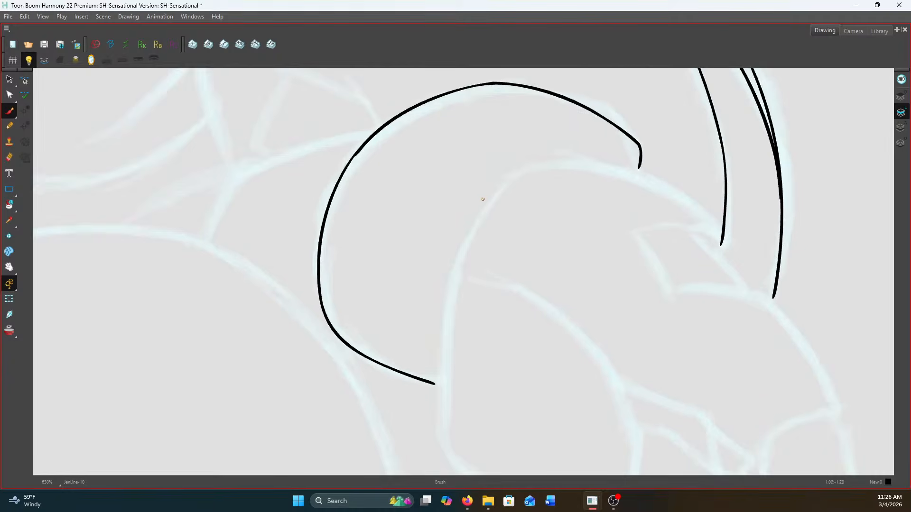
{"action": "scroll", "coordinate": [488, 206], "scroll_direction": "down", "scroll_amount": 1}
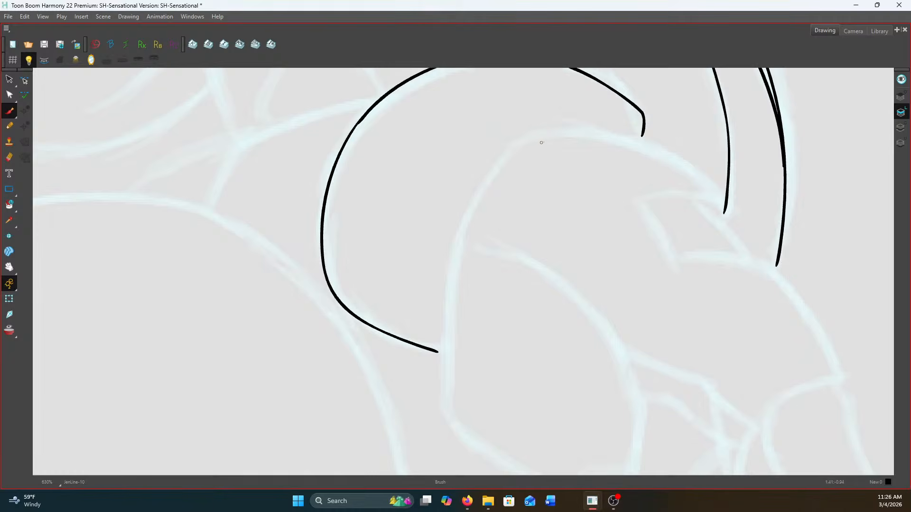
{"action": "mouse_move", "coordinate": [607, 136]}
{"action": "left_mouse_down"}
{"action": "mouse_move", "coordinate": [534, 133]}
{"action": "mouse_move", "coordinate": [520, 142]}
{"action": "mouse_move", "coordinate": [488, 175]}
{"action": "mouse_move", "coordinate": [453, 251]}
{"action": "mouse_move", "coordinate": [413, 137]}
{"action": "left_mouse_up"}
{"action": "key", "text": "space"}
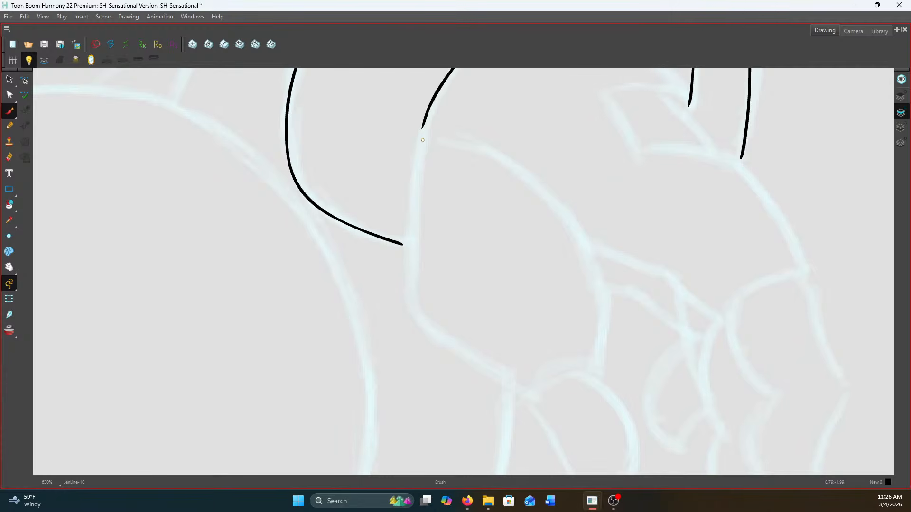
{"action": "key", "text": "space"}
{"action": "mouse_move", "coordinate": [423, 137]}
{"action": "left_mouse_down"}
{"action": "mouse_move", "coordinate": [423, 115]}
{"action": "mouse_move", "coordinate": [410, 223]}
{"action": "mouse_move", "coordinate": [416, 278]}
{"action": "mouse_move", "coordinate": [447, 314]}
{"action": "mouse_move", "coordinate": [525, 364]}
{"action": "left_mouse_up"}
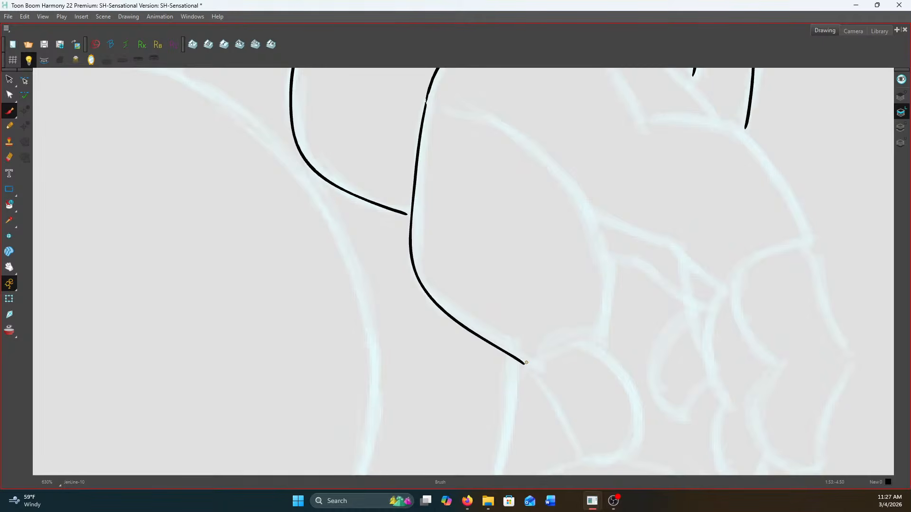
{"action": "mouse_move", "coordinate": [427, 103]}
{"action": "left_mouse_down"}
{"action": "mouse_move", "coordinate": [506, 126]}
{"action": "mouse_move", "coordinate": [553, 164]}
{"action": "mouse_move", "coordinate": [586, 213]}
{"action": "mouse_move", "coordinate": [601, 276]}
{"action": "mouse_move", "coordinate": [602, 343]}
{"action": "mouse_move", "coordinate": [537, 371]}
{"action": "left_mouse_up"}
Close the thumb-base shape with its curved inner and notched lower edges, and ink the palm line toward the fingers
{"action": "scroll", "coordinate": [534, 368], "scroll_direction": "down", "scroll_amount": 2}
{"action": "scroll", "coordinate": [578, 254], "scroll_direction": "up", "scroll_amount": 1}
{"action": "scroll", "coordinate": [577, 254], "scroll_direction": "down", "scroll_amount": 2}
{"action": "scroll", "coordinate": [576, 274], "scroll_direction": "up", "scroll_amount": 2}
{"action": "left_click_drag", "start_coordinate": [567, 266], "coordinate": [629, 296]}
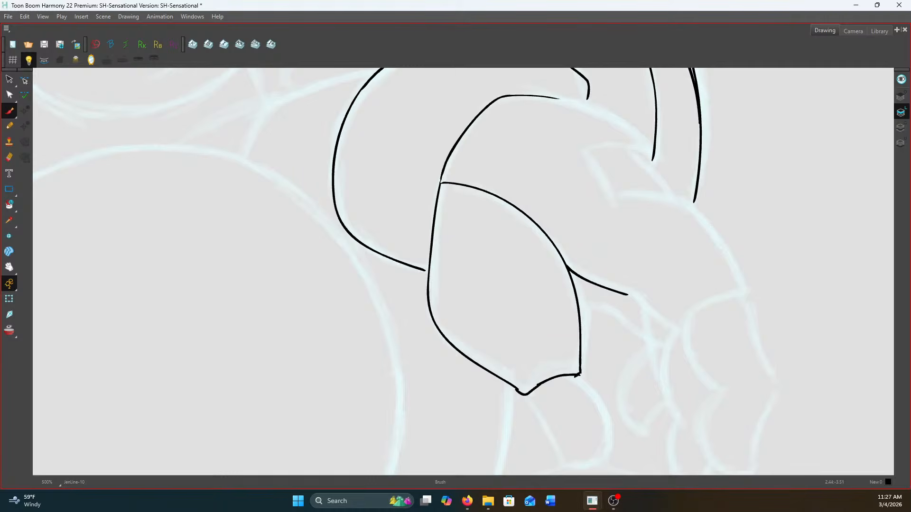
Mirror the view and ink the hand's upper contour down to the corner of the rectangular opening
{"action": "key", "text": "f"}
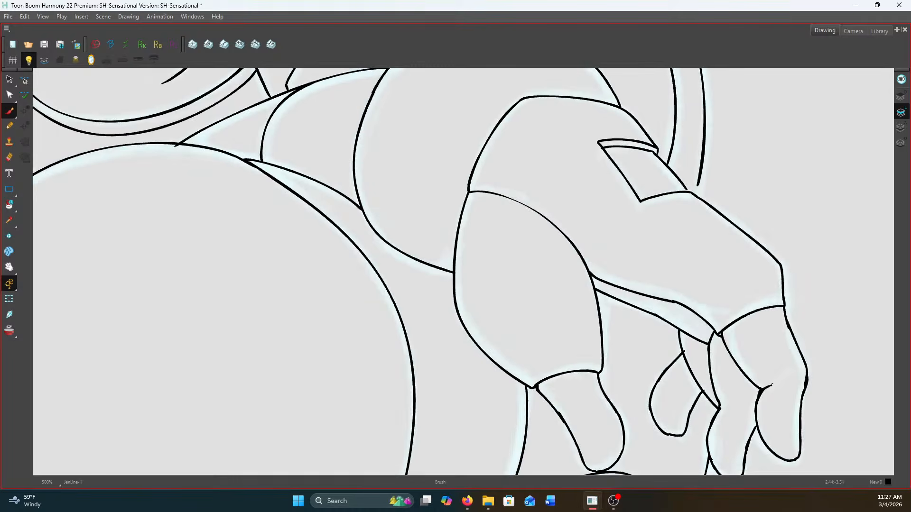
{"action": "key", "text": "g"}
{"action": "left_click", "coordinate": [90, 61]}
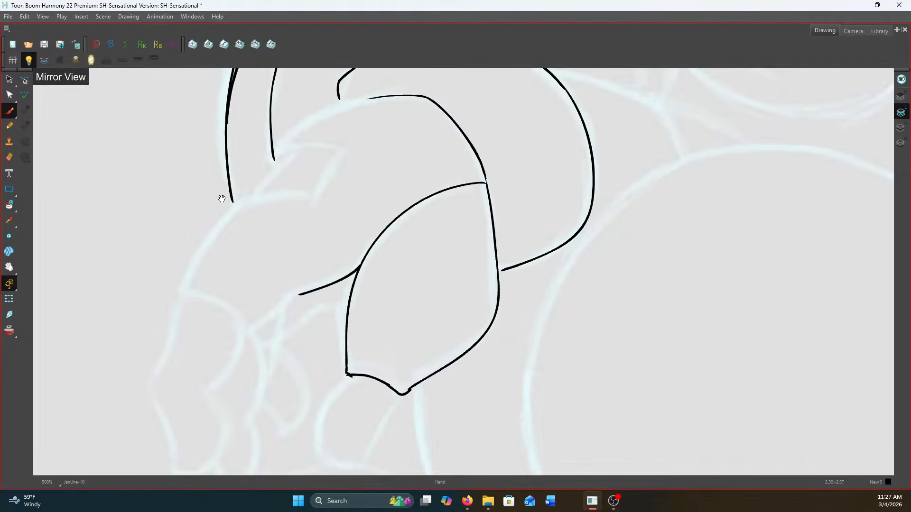
{"action": "left_click_drag", "start_coordinate": [217, 193], "coordinate": [544, 284]}
{"action": "key", "text": "2"}
{"action": "key", "text": "2"}
{"action": "mouse_move", "coordinate": [648, 164]}
{"action": "left_mouse_down"}
{"action": "mouse_move", "coordinate": [578, 176]}
{"action": "mouse_move", "coordinate": [519, 219]}
{"action": "mouse_move", "coordinate": [523, 230]}
{"action": "mouse_move", "coordinate": [606, 216]}
{"action": "left_mouse_up"}
Compare the rectangular opening on the back of the hand with the neighbouring finished drawing
{"action": "key", "text": "1"}
{"action": "key", "text": "1"}
{"action": "key", "text": "f"}
{"action": "key", "text": "g"}
{"action": "key", "text": "f"}
{"action": "key", "text": "g"}
{"action": "key", "text": "f"}
{"action": "key", "text": "g"}
{"action": "key", "text": "f"}
{"action": "key", "text": "g"}
{"action": "key", "text": "2"}
{"action": "key", "text": "2"}
{"action": "key", "text": "f"}
{"action": "key", "text": "g"}
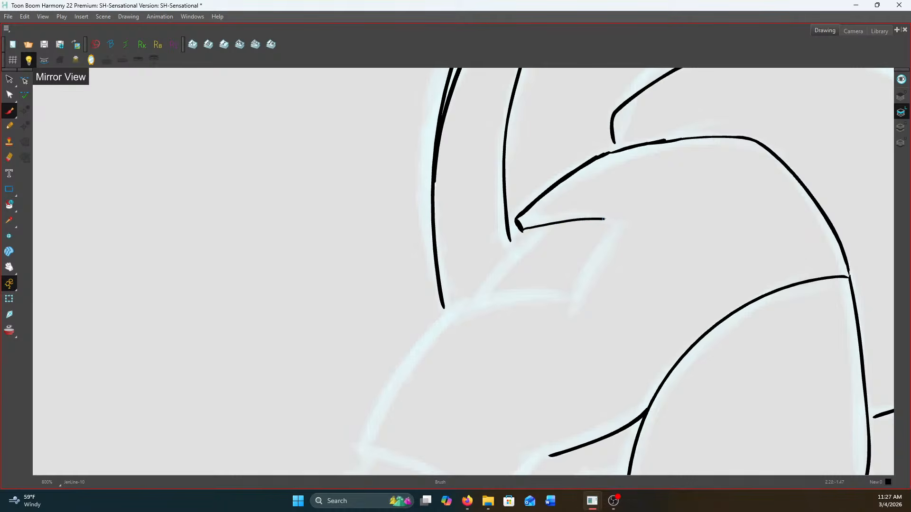
Redraw the inner line of the rectangular opening on the back of the hand and ink its remaining edges
{"action": "key", "text": "ctrl+z"}
{"action": "left_click_drag", "start_coordinate": [522, 231], "coordinate": [600, 228]}
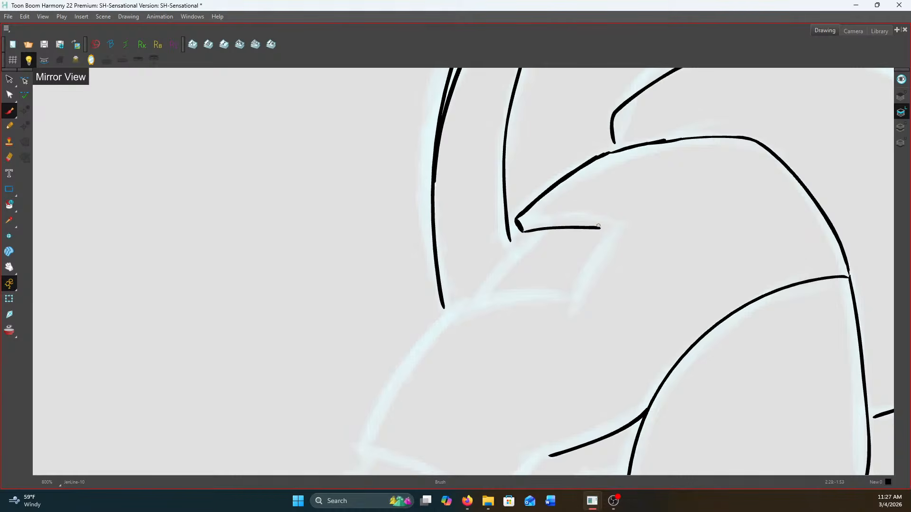
{"action": "mouse_move", "coordinate": [516, 219]}
{"action": "left_mouse_down"}
{"action": "mouse_move", "coordinate": [613, 217]}
{"action": "mouse_move", "coordinate": [560, 292]}
{"action": "left_mouse_up"}
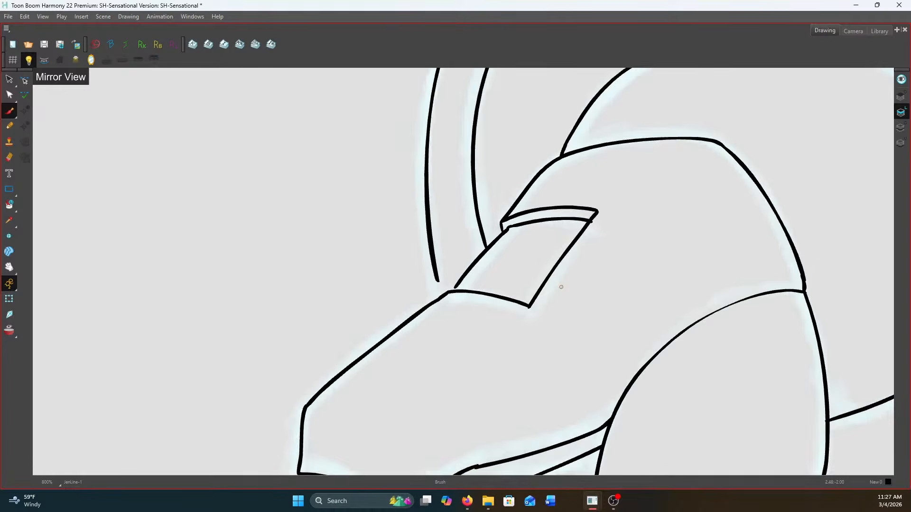
{"action": "left_click_drag", "start_coordinate": [523, 229], "coordinate": [479, 290]}
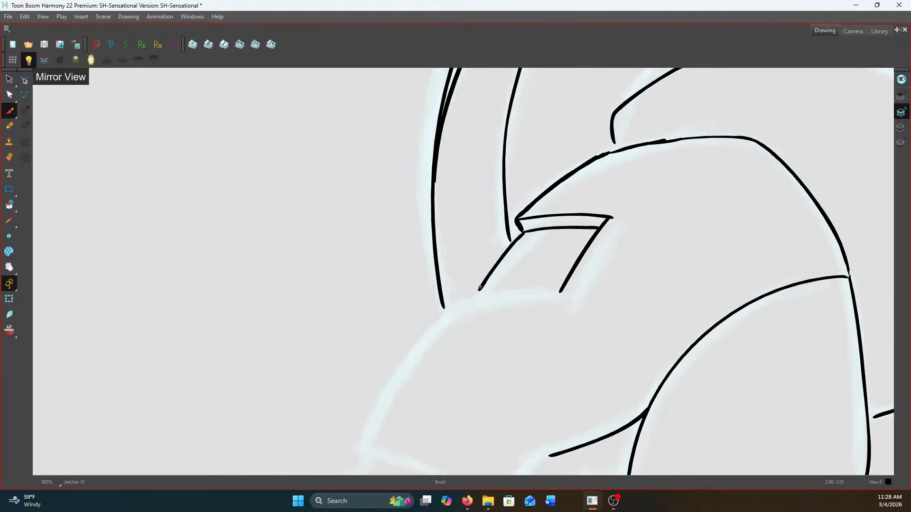
{"action": "left_click_drag", "start_coordinate": [477, 293], "coordinate": [561, 291]}
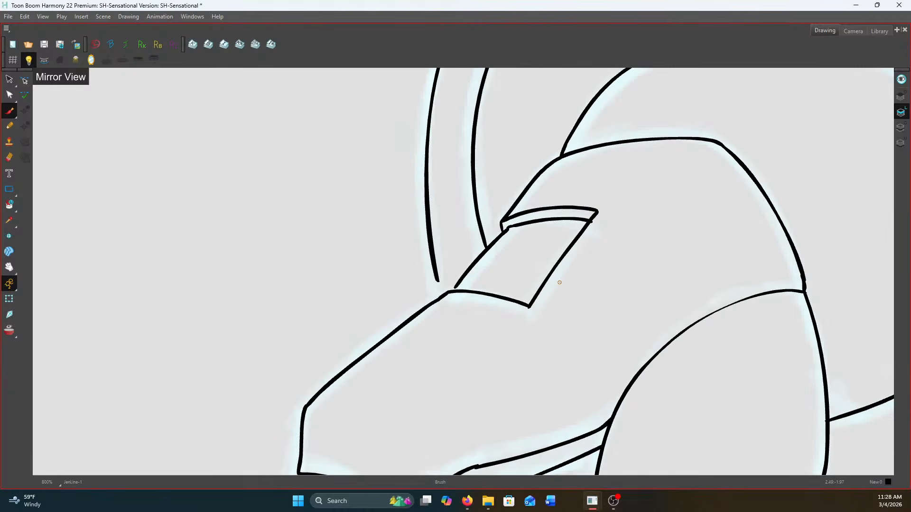
Ink the hand's outline around the knuckle curve to the palm line, and fill the junction beside the thumb base
{"action": "left_click_drag", "start_coordinate": [508, 264], "coordinate": [655, 163]}
{"action": "mouse_move", "coordinate": [625, 193]}
{"action": "left_mouse_down"}
{"action": "mouse_move", "coordinate": [595, 212]}
{"action": "mouse_move", "coordinate": [540, 283]}
{"action": "mouse_move", "coordinate": [510, 348]}
{"action": "mouse_move", "coordinate": [469, 237]}
{"action": "mouse_move", "coordinate": [460, 242]}
{"action": "mouse_move", "coordinate": [482, 244]}
{"action": "mouse_move", "coordinate": [558, 304]}
{"action": "left_mouse_up"}
{"action": "key", "text": "f"}
{"action": "key", "text": "g"}
{"action": "mouse_move", "coordinate": [638, 248]}
{"action": "left_mouse_down"}
{"action": "mouse_move", "coordinate": [601, 284]}
{"action": "mouse_move", "coordinate": [558, 304]}
{"action": "left_mouse_up"}
{"action": "left_click_drag", "start_coordinate": [734, 211], "coordinate": [728, 215]}
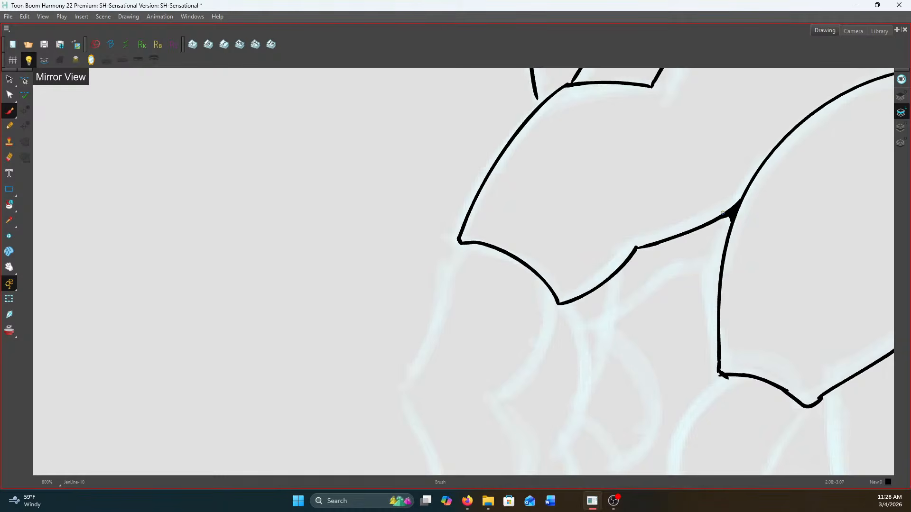
Ink the second palm line running from the thumb base towards the fingers, checking it against the neighbouring finished drawing
{"action": "key", "text": "f"}
{"action": "key", "text": "g"}
{"action": "key", "text": "f"}
{"action": "key", "text": "g"}
{"action": "key", "text": "f"}
{"action": "key", "text": "g"}
{"action": "key", "text": "f"}
{"action": "key", "text": "g"}
{"action": "left_click_drag", "start_coordinate": [648, 164], "coordinate": [506, 249]}
{"action": "key", "text": "f"}
{"action": "key", "text": "g"}
{"action": "key", "text": "f"}
{"action": "key", "text": "g"}
Ink the foremost finger's full outline from the knuckle curve past the bend to its rounded tip
{"action": "mouse_move", "coordinate": [380, 164]}
{"action": "left_mouse_down"}
{"action": "mouse_move", "coordinate": [362, 236]}
{"action": "mouse_move", "coordinate": [332, 301]}
{"action": "mouse_move", "coordinate": [370, 171]}
{"action": "mouse_move", "coordinate": [343, 199]}
{"action": "mouse_move", "coordinate": [371, 326]}
{"action": "left_mouse_up"}
{"action": "mouse_move", "coordinate": [494, 118]}
{"action": "left_mouse_down"}
{"action": "mouse_move", "coordinate": [483, 152]}
{"action": "mouse_move", "coordinate": [452, 195]}
{"action": "mouse_move", "coordinate": [426, 212]}
{"action": "left_mouse_up"}
{"action": "left_click_drag", "start_coordinate": [371, 320], "coordinate": [383, 344]}
{"action": "mouse_move", "coordinate": [427, 212]}
{"action": "left_mouse_down"}
{"action": "mouse_move", "coordinate": [446, 239]}
{"action": "mouse_move", "coordinate": [441, 326]}
{"action": "mouse_move", "coordinate": [430, 334]}
{"action": "left_mouse_up"}
{"action": "mouse_move", "coordinate": [373, 338]}
{"action": "left_mouse_down"}
{"action": "mouse_move", "coordinate": [387, 347]}
{"action": "mouse_move", "coordinate": [435, 325]}
{"action": "left_mouse_up"}
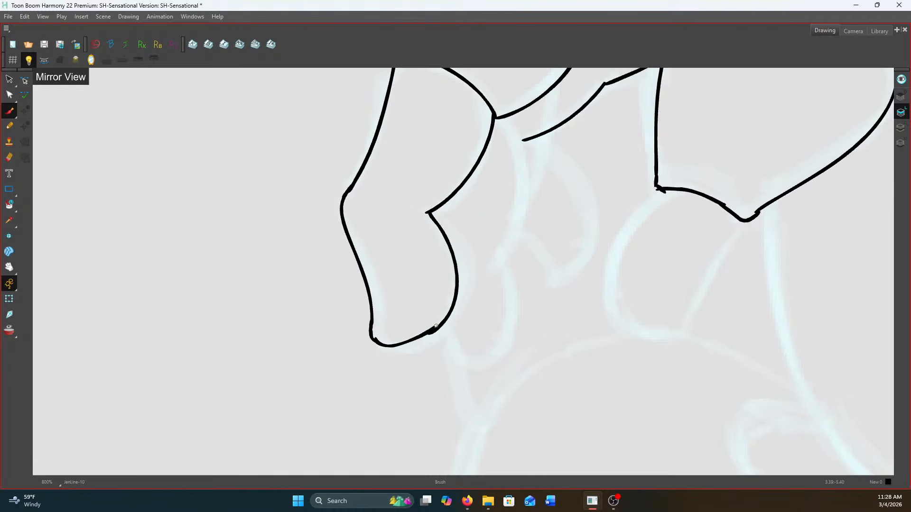
Ink the second finger's outline behind the foremost one, and join the palm line to it
{"action": "mouse_move", "coordinate": [498, 119]}
{"action": "left_mouse_down"}
{"action": "mouse_move", "coordinate": [520, 161]}
{"action": "mouse_move", "coordinate": [517, 226]}
{"action": "mouse_move", "coordinate": [498, 267]}
{"action": "left_mouse_up"}
{"action": "left_click_drag", "start_coordinate": [444, 323], "coordinate": [465, 365]}
{"action": "mouse_move", "coordinate": [499, 264]}
{"action": "left_mouse_down"}
{"action": "mouse_move", "coordinate": [509, 295]}
{"action": "mouse_move", "coordinate": [497, 353]}
{"action": "mouse_move", "coordinate": [466, 365]}
{"action": "left_mouse_up"}
{"action": "left_click_drag", "start_coordinate": [524, 139], "coordinate": [517, 144]}
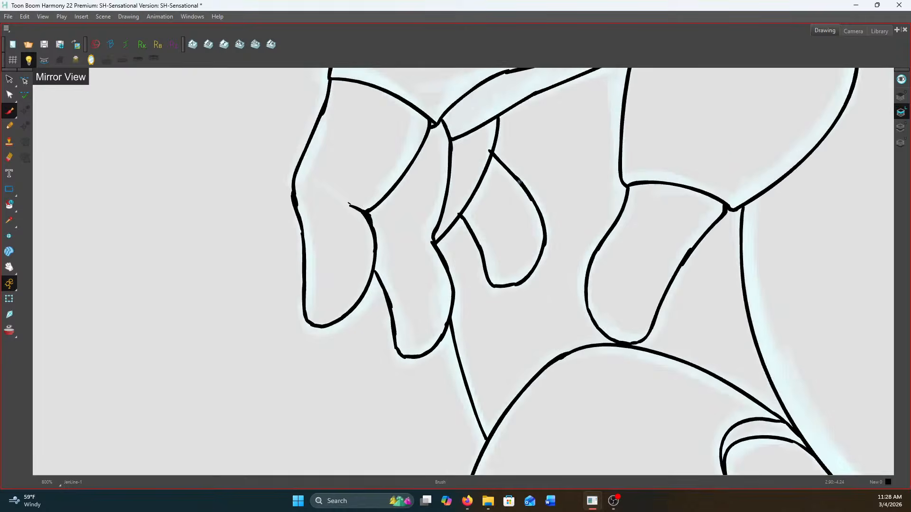
Ink the curved third fingertip below the palm line and the rounded tip of the thumb
{"action": "left_click_drag", "start_coordinate": [519, 224], "coordinate": [546, 269]}
{"action": "mouse_move", "coordinate": [543, 135]}
{"action": "left_mouse_down"}
{"action": "mouse_move", "coordinate": [581, 193]}
{"action": "mouse_move", "coordinate": [587, 237]}
{"action": "mouse_move", "coordinate": [573, 264]}
{"action": "mouse_move", "coordinate": [553, 271]}
{"action": "mouse_move", "coordinate": [582, 246]}
{"action": "left_mouse_up"}
{"action": "left_click_drag", "start_coordinate": [741, 219], "coordinate": [689, 307]}
{"action": "mouse_move", "coordinate": [659, 189]}
{"action": "left_mouse_down"}
{"action": "mouse_move", "coordinate": [618, 248]}
{"action": "mouse_move", "coordinate": [609, 286]}
{"action": "mouse_move", "coordinate": [640, 326]}
{"action": "left_mouse_up"}
{"action": "mouse_move", "coordinate": [689, 307]}
{"action": "left_mouse_down"}
{"action": "mouse_move", "coordinate": [655, 331]}
{"action": "mouse_move", "coordinate": [633, 326]}
{"action": "left_mouse_up"}
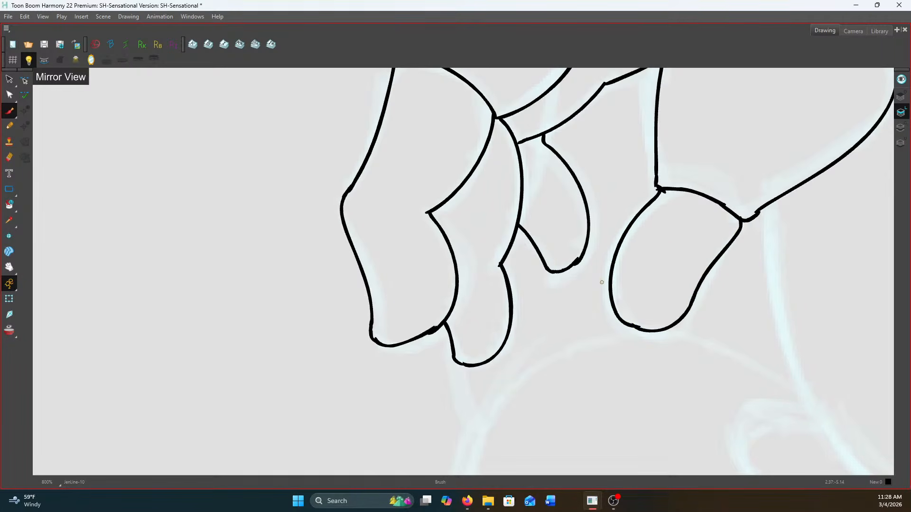
Extend the forearm lines and the cuff's upper edge so their ends meet the contour of the hand
{"action": "scroll", "coordinate": [601, 282], "scroll_direction": "down", "scroll_amount": 5}
{"action": "scroll", "coordinate": [634, 209], "scroll_direction": "up", "scroll_amount": 1}
{"action": "left_click_drag", "start_coordinate": [634, 209], "coordinate": [577, 286]}
{"action": "scroll", "coordinate": [512, 195], "scroll_direction": "up", "scroll_amount": 2}
{"action": "scroll", "coordinate": [512, 195], "scroll_direction": "up", "scroll_amount": 3}
{"action": "left_click_drag", "start_coordinate": [513, 199], "coordinate": [514, 209]}
{"action": "left_click_drag", "start_coordinate": [430, 284], "coordinate": [436, 293]}
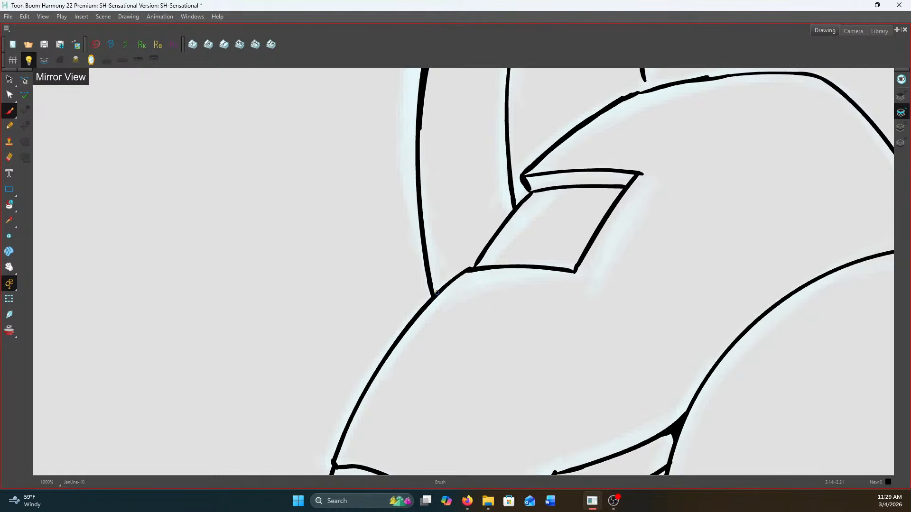
{"action": "scroll", "coordinate": [436, 293], "scroll_direction": "down", "scroll_amount": 4}
{"action": "scroll", "coordinate": [574, 214], "scroll_direction": "up", "scroll_amount": 3}
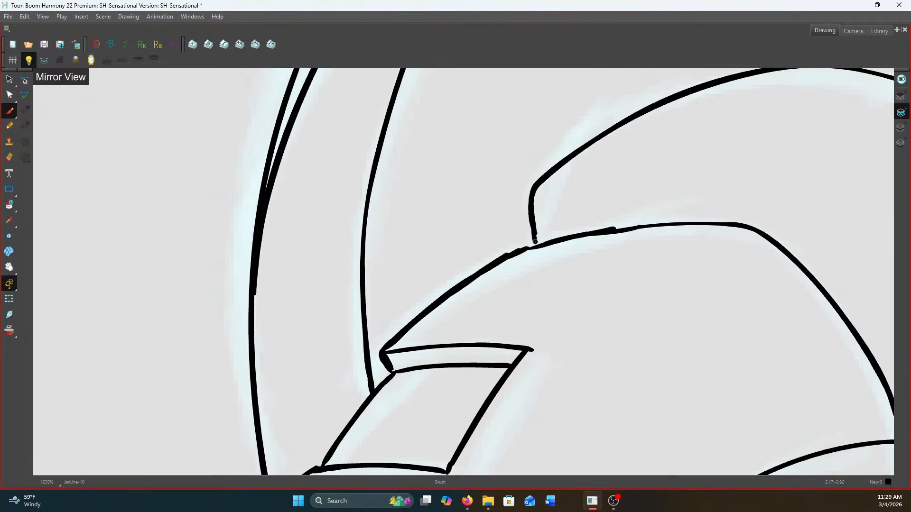
{"action": "scroll", "coordinate": [540, 246], "scroll_direction": "down", "scroll_amount": 5}
{"action": "scroll", "coordinate": [688, 287], "scroll_direction": "up", "scroll_amount": 4}
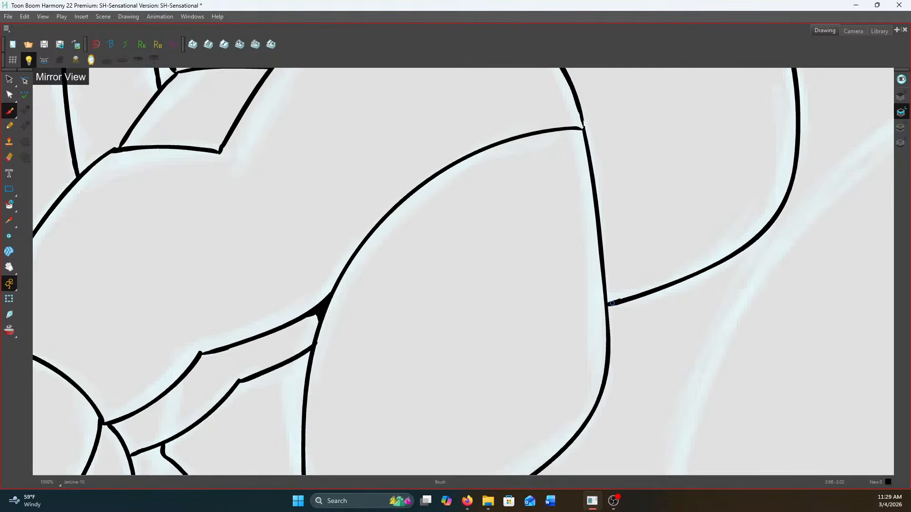
Close and thicken the junction where the cuff's lower line meets the thumb-side outline of the hand
{"action": "scroll", "coordinate": [612, 303], "scroll_direction": "down", "scroll_amount": 5}
{"action": "scroll", "coordinate": [599, 315], "scroll_direction": "up", "scroll_amount": 6}
{"action": "mouse_move", "coordinate": [600, 316]}
{"action": "left_mouse_down"}
{"action": "mouse_move", "coordinate": [632, 321]}
{"action": "mouse_move", "coordinate": [600, 325]}
{"action": "mouse_move", "coordinate": [609, 316]}
{"action": "mouse_move", "coordinate": [636, 317]}
{"action": "mouse_move", "coordinate": [613, 320]}
{"action": "left_mouse_up"}
{"action": "mouse_move", "coordinate": [596, 287]}
{"action": "left_mouse_down"}
{"action": "mouse_move", "coordinate": [600, 311]}
{"action": "mouse_move", "coordinate": [610, 322]}
{"action": "mouse_move", "coordinate": [624, 319]}
{"action": "mouse_move", "coordinate": [603, 310]}
{"action": "left_mouse_up"}
{"action": "scroll", "coordinate": [605, 308], "scroll_direction": "down", "scroll_amount": 2}
{"action": "scroll", "coordinate": [604, 312], "scroll_direction": "down", "scroll_amount": 4}
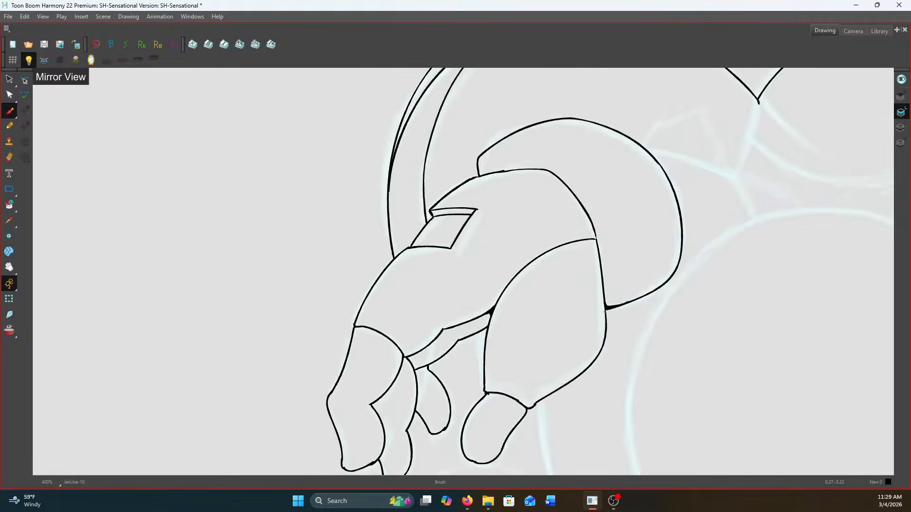
Ink the short arm contour down from the chest junction and the angular shape behind the cuff
{"action": "scroll", "coordinate": [645, 234], "scroll_direction": "up", "scroll_amount": 1}
{"action": "scroll", "coordinate": [644, 233], "scroll_direction": "down", "scroll_amount": 1}
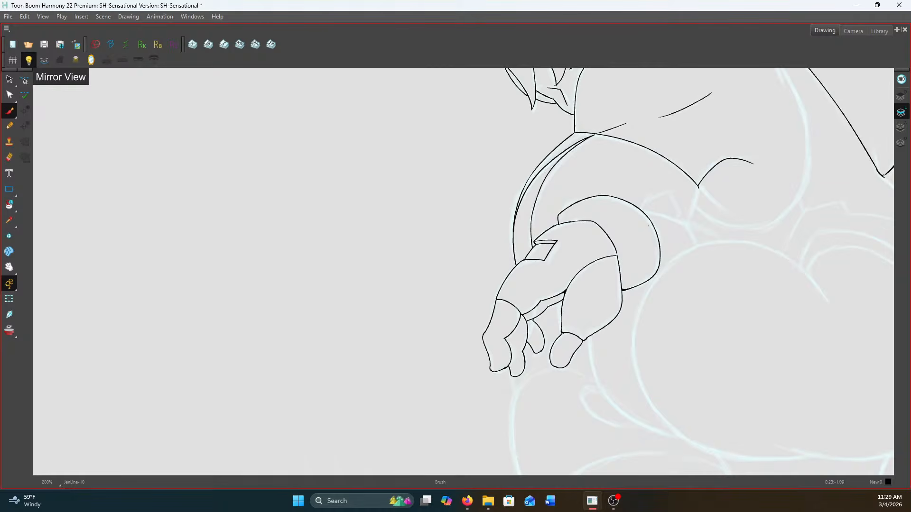
{"action": "scroll", "coordinate": [648, 226], "scroll_direction": "up", "scroll_amount": 4}
{"action": "mouse_move", "coordinate": [648, 170]}
{"action": "left_mouse_down"}
{"action": "mouse_move", "coordinate": [631, 272]}
{"action": "mouse_move", "coordinate": [610, 319]}
{"action": "left_mouse_up"}
{"action": "mouse_move", "coordinate": [420, 259]}
{"action": "left_mouse_down"}
{"action": "mouse_move", "coordinate": [432, 228]}
{"action": "mouse_move", "coordinate": [532, 185]}
{"action": "mouse_move", "coordinate": [572, 278]}
{"action": "mouse_move", "coordinate": [565, 299]}
{"action": "left_mouse_up"}
Examine the inked arm, cuff and hand lines against the surrounding sketch in the mirrored view
{"action": "scroll", "coordinate": [567, 297], "scroll_direction": "down", "scroll_amount": 2}
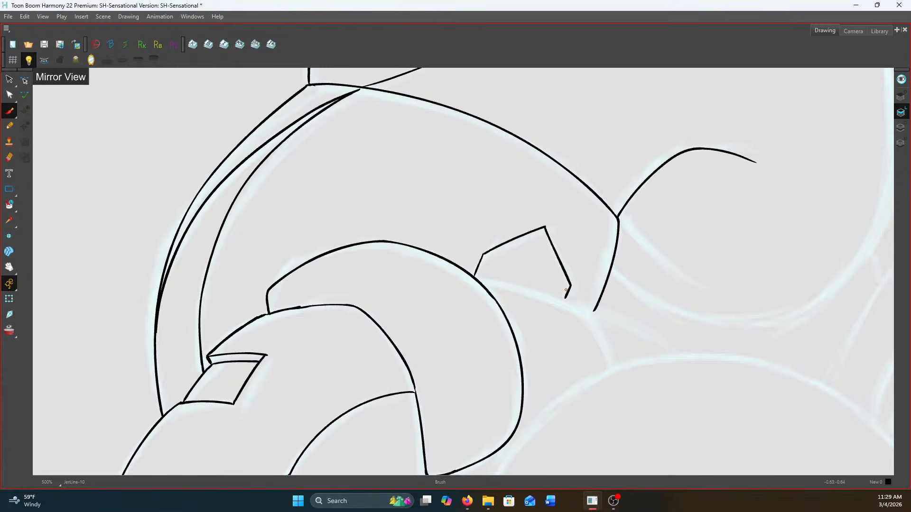
{"action": "scroll", "coordinate": [566, 290], "scroll_direction": "down", "scroll_amount": 2}
{"action": "scroll", "coordinate": [578, 283], "scroll_direction": "up", "scroll_amount": 1}
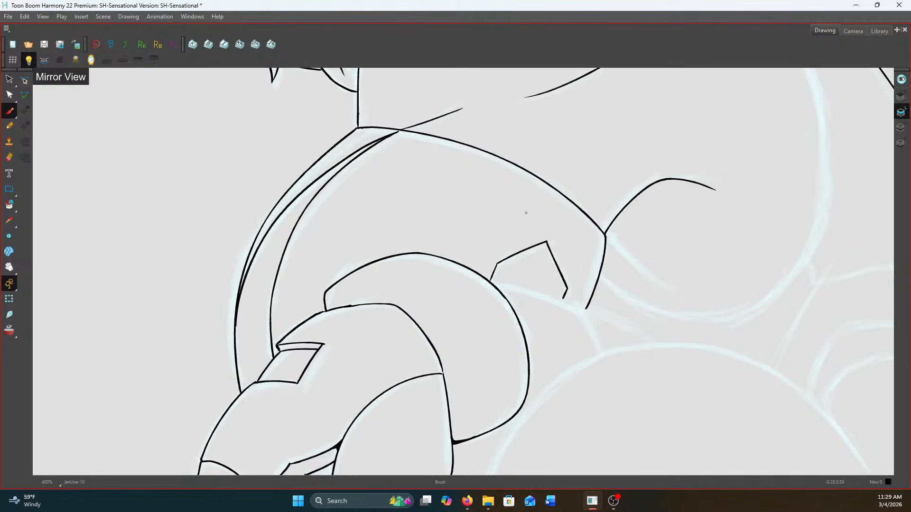
{"action": "scroll", "coordinate": [651, 234], "scroll_direction": "down", "scroll_amount": 2}
{"action": "scroll", "coordinate": [650, 234], "scroll_direction": "up", "scroll_amount": 1}
{"action": "left_click_drag", "start_coordinate": [651, 234], "coordinate": [493, 291]}
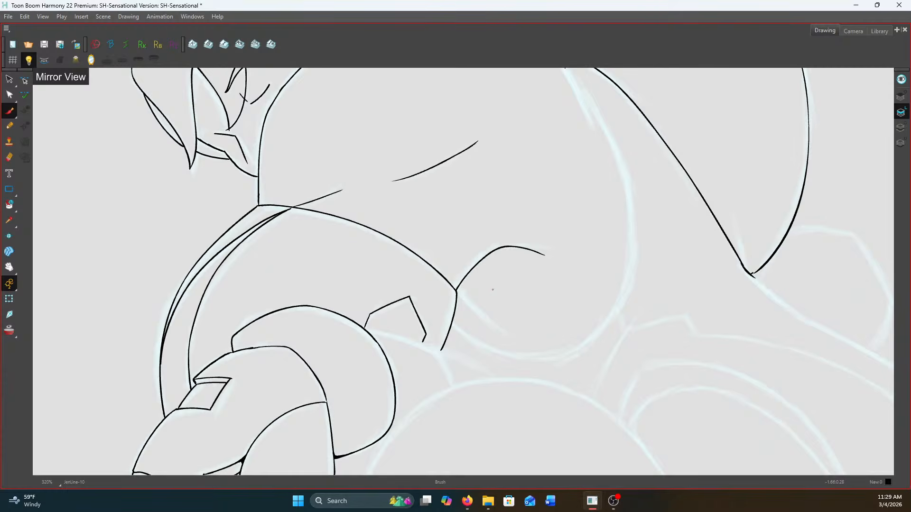
{"action": "scroll", "coordinate": [493, 291], "scroll_direction": "up", "scroll_amount": 2}
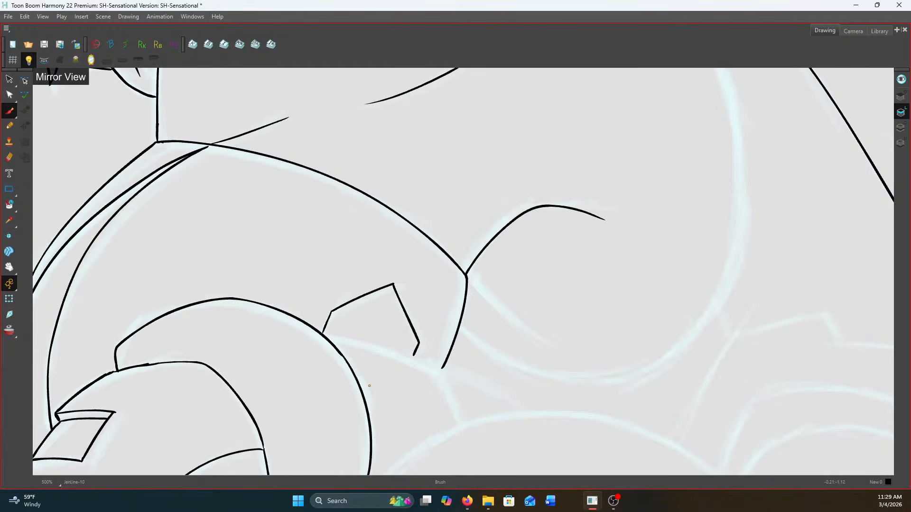
{"action": "scroll", "coordinate": [463, 295], "scroll_direction": "down", "scroll_amount": 2}
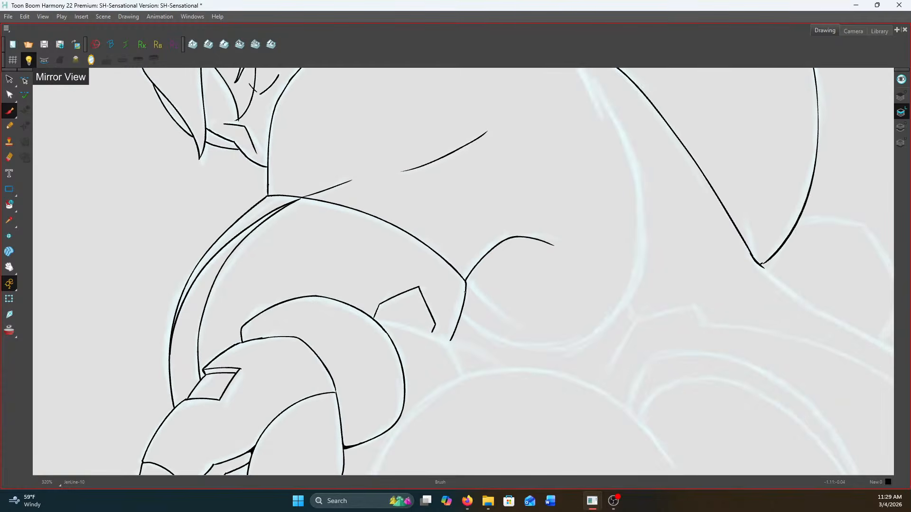
{"action": "scroll", "coordinate": [479, 199], "scroll_direction": "up", "scroll_amount": 2}
{"action": "scroll", "coordinate": [345, 215], "scroll_direction": "down", "scroll_amount": 3}
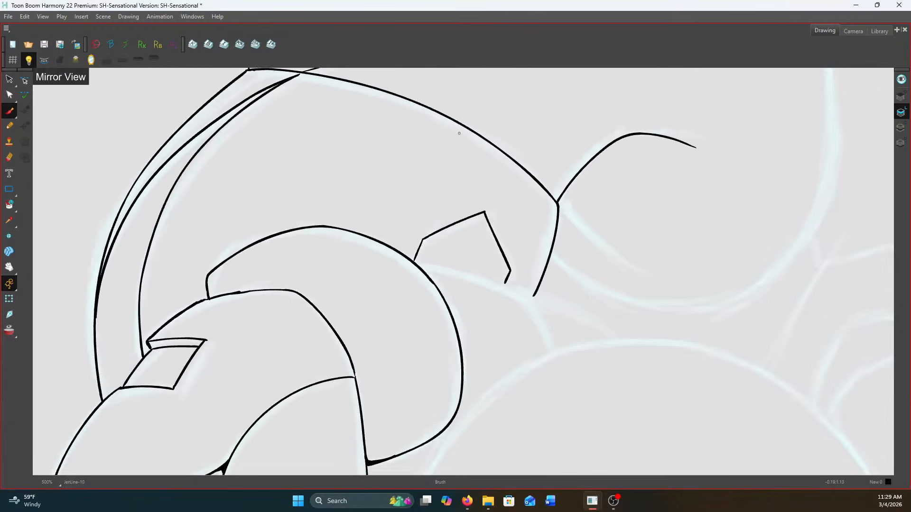
Turn off the mirrored view of the drawing
{"action": "left_click", "coordinate": [91, 60]}
{"action": "scroll", "coordinate": [583, 270], "scroll_direction": "up", "scroll_amount": 3}
{"action": "scroll", "coordinate": [752, 243], "scroll_direction": "up", "scroll_amount": 2}
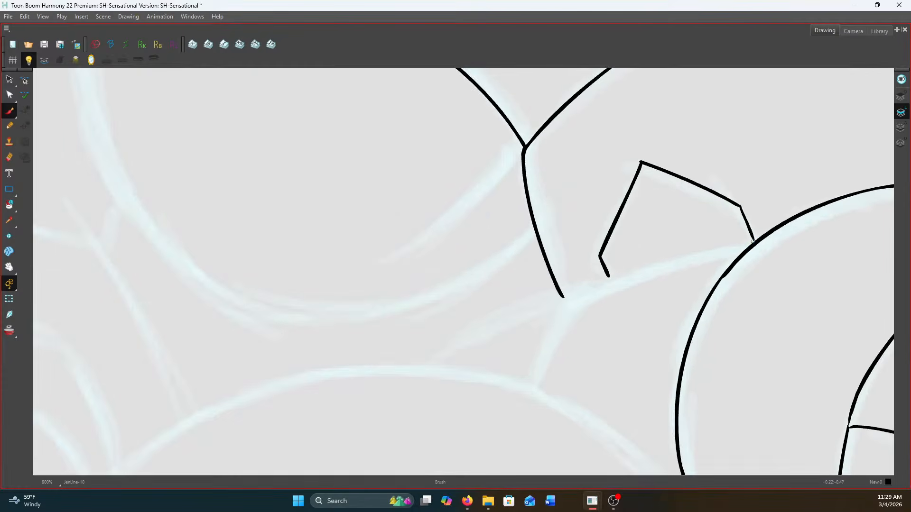
{"action": "left_click_drag", "start_coordinate": [752, 244], "coordinate": [687, 259]}
{"action": "key", "text": "ctrl+z"}
{"action": "mouse_move", "coordinate": [753, 246]}
{"action": "left_mouse_down"}
{"action": "mouse_move", "coordinate": [513, 315]}
{"action": "mouse_move", "coordinate": [433, 358]}
{"action": "left_mouse_up"}
{"action": "key", "text": "ctrl+z"}
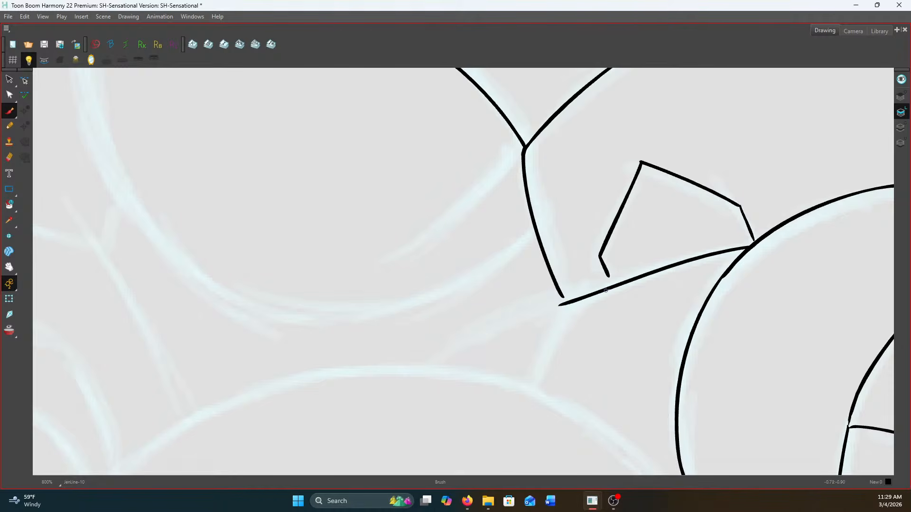
{"action": "key", "text": "ctrl+z"}
Ink the long curve from the cuff beneath the angular shape and its downward branch, and close the angular shape against it
{"action": "mouse_move", "coordinate": [745, 248]}
{"action": "left_mouse_down"}
{"action": "mouse_move", "coordinate": [583, 291]}
{"action": "mouse_move", "coordinate": [416, 366]}
{"action": "left_mouse_up"}
{"action": "mouse_move", "coordinate": [601, 285]}
{"action": "left_mouse_down"}
{"action": "mouse_move", "coordinate": [559, 316]}
{"action": "mouse_move", "coordinate": [528, 369]}
{"action": "left_mouse_up"}
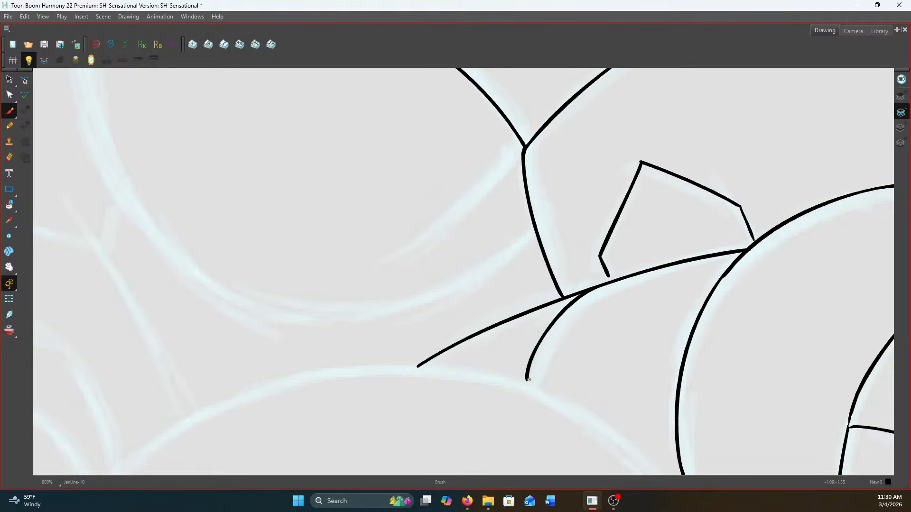
{"action": "scroll", "coordinate": [607, 275], "scroll_direction": "up", "scroll_amount": 2}
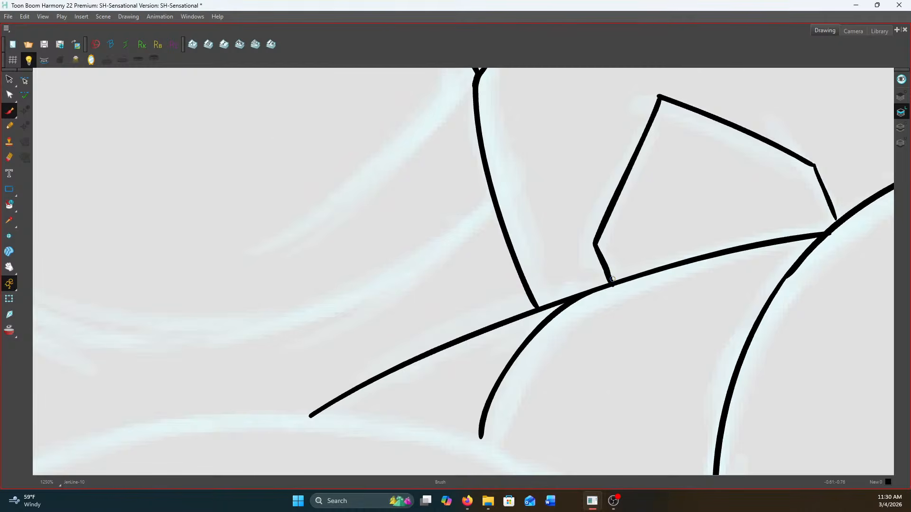
{"action": "scroll", "coordinate": [612, 279], "scroll_direction": "down", "scroll_amount": 5}
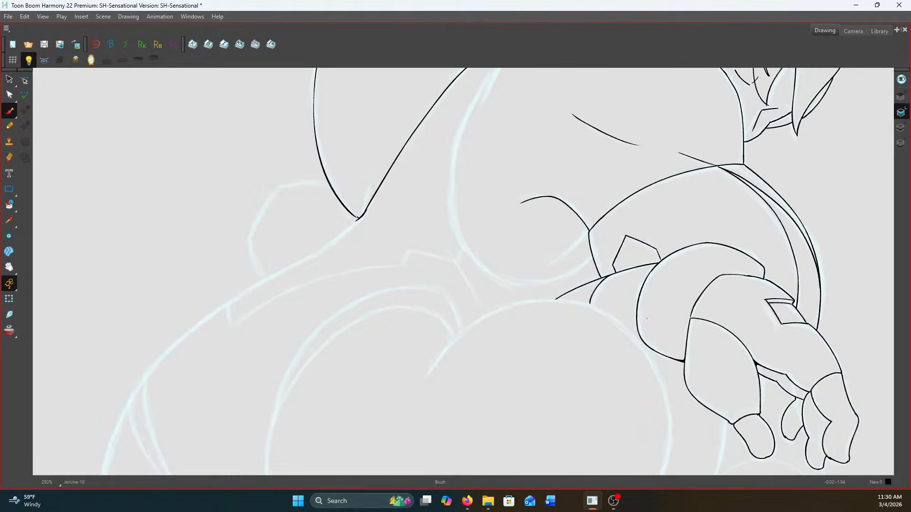
Ink the short curved crease descending from the chest junction and fill the junction where the lines meet
{"action": "scroll", "coordinate": [647, 319], "scroll_direction": "up", "scroll_amount": 3}
{"action": "scroll", "coordinate": [553, 177], "scroll_direction": "up", "scroll_amount": 2}
{"action": "mouse_move", "coordinate": [553, 177]}
{"action": "left_mouse_down"}
{"action": "mouse_move", "coordinate": [534, 215]}
{"action": "mouse_move", "coordinate": [460, 285]}
{"action": "left_mouse_up"}
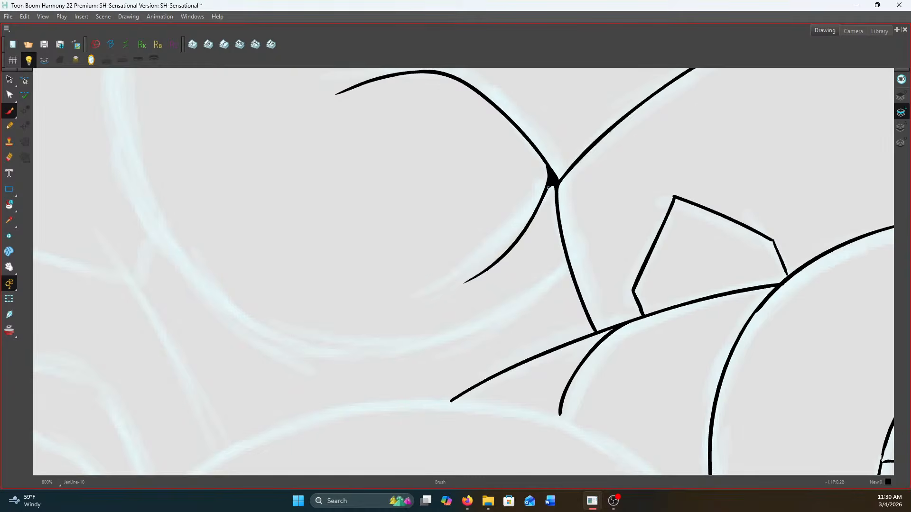
{"action": "scroll", "coordinate": [548, 188], "scroll_direction": "down", "scroll_amount": 2}
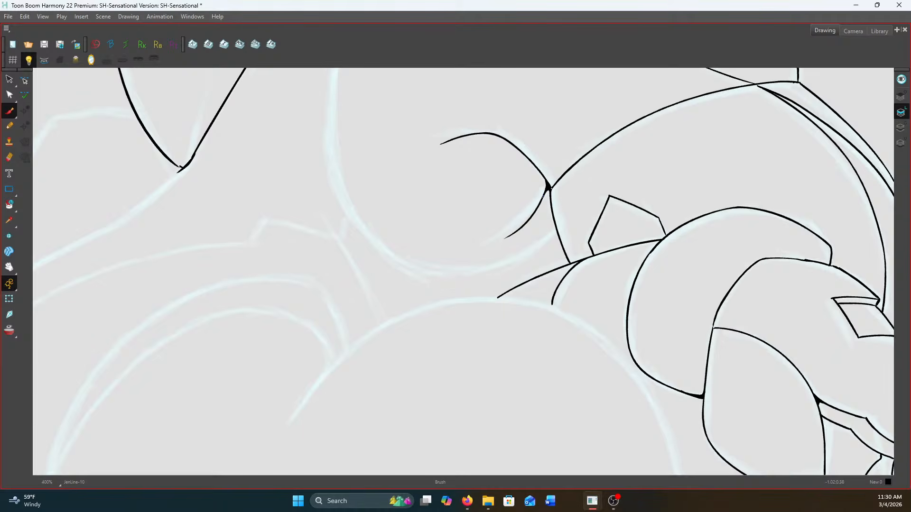
Compare the rounded bump beside the pointed back shape with the neighbouring finished drawing
{"action": "scroll", "coordinate": [514, 218], "scroll_direction": "up", "scroll_amount": 1}
{"action": "scroll", "coordinate": [586, 181], "scroll_direction": "down", "scroll_amount": 1}
{"action": "scroll", "coordinate": [723, 213], "scroll_direction": "down", "scroll_amount": 1}
{"action": "scroll", "coordinate": [753, 287], "scroll_direction": "up", "scroll_amount": 1}
{"action": "scroll", "coordinate": [697, 251], "scroll_direction": "up", "scroll_amount": 1}
{"action": "left_click_drag", "start_coordinate": [753, 286], "coordinate": [596, 191]}
{"action": "scroll", "coordinate": [663, 230], "scroll_direction": "down", "scroll_amount": 1}
{"action": "scroll", "coordinate": [579, 204], "scroll_direction": "down", "scroll_amount": 2}
{"action": "scroll", "coordinate": [547, 227], "scroll_direction": "up", "scroll_amount": 1}
{"action": "left_click_drag", "start_coordinate": [547, 227], "coordinate": [681, 362]}
{"action": "scroll", "coordinate": [517, 207], "scroll_direction": "up", "scroll_amount": 4}
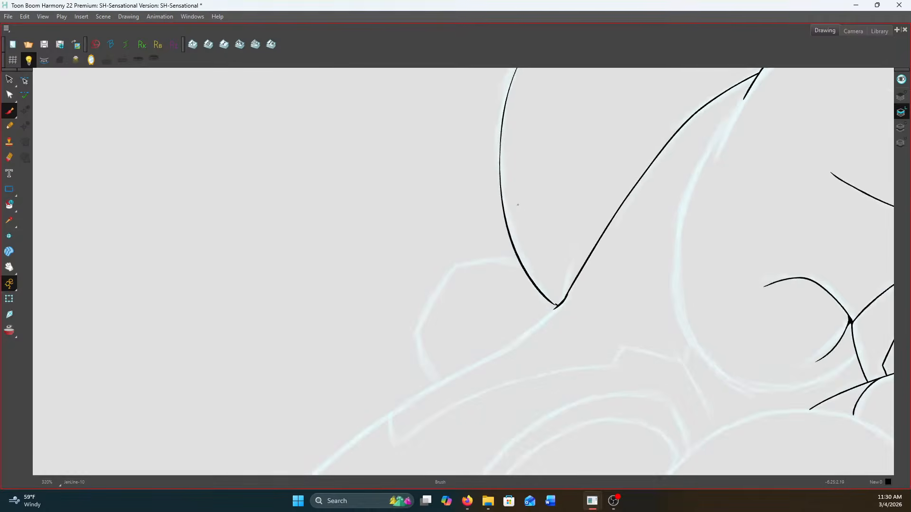
{"action": "mouse_move", "coordinate": [421, 275]}
{"action": "left_mouse_down"}
{"action": "mouse_move", "coordinate": [451, 243]}
{"action": "mouse_move", "coordinate": [479, 185]}
{"action": "left_mouse_up"}
{"action": "key", "text": "f"}
{"action": "key", "text": "g"}
{"action": "key", "text": "f"}
{"action": "key", "text": "g"}
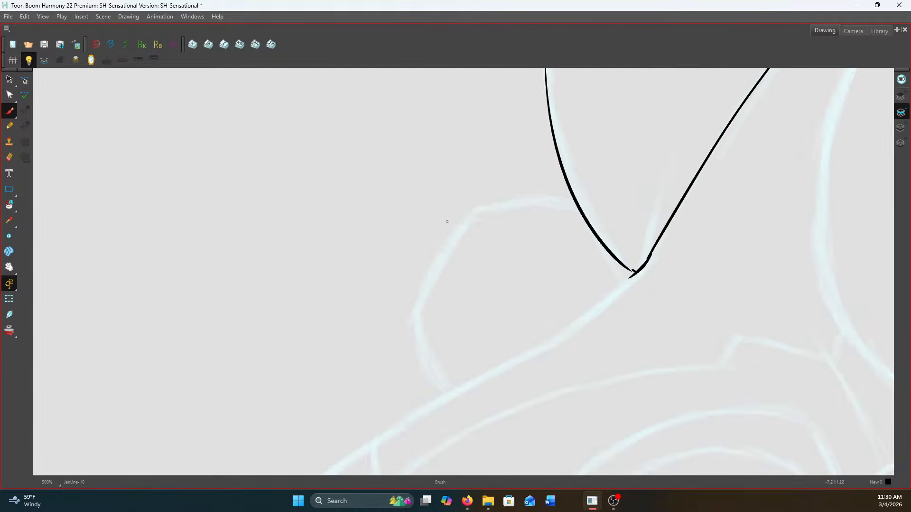
{"action": "key", "text": "f"}
Turn on the onion skin to show the neighbouring finished drawing as a guide while inking with the Brush
{"action": "left_click", "coordinate": [15, 329]}
{"action": "left_click_drag", "start_coordinate": [400, 246], "coordinate": [432, 294]}
{"action": "key", "text": "ctrl+z"}
{"action": "left_click", "coordinate": [9, 80]}
{"action": "key", "text": "ctrl+a"}
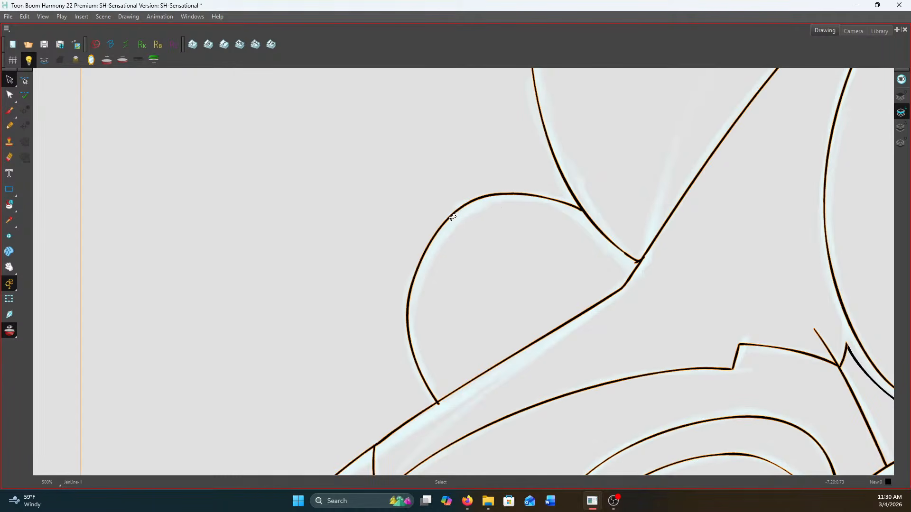
{"action": "left_click", "coordinate": [9, 109]}
{"action": "key", "text": "g"}
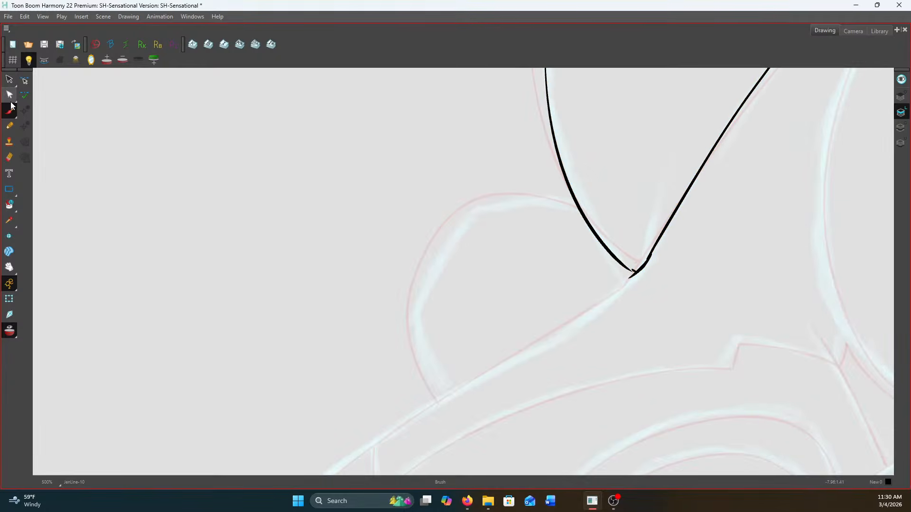
{"action": "left_click", "coordinate": [9, 326]}
{"action": "left_click", "coordinate": [10, 328]}
Ink the rounded bump's outline and the straight contour running from the pointed tip past its base
{"action": "mouse_move", "coordinate": [569, 203]}
{"action": "left_mouse_down"}
{"action": "mouse_move", "coordinate": [507, 193]}
{"action": "mouse_move", "coordinate": [475, 202]}
{"action": "left_mouse_up"}
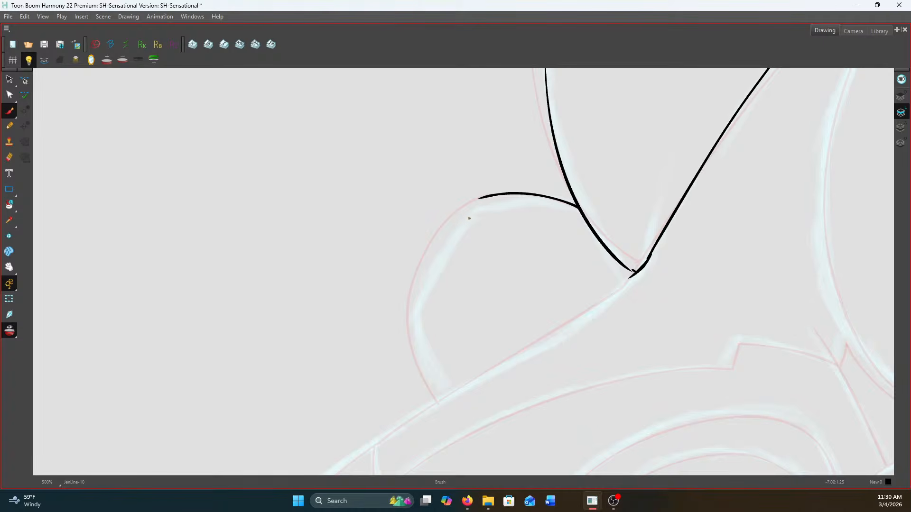
{"action": "mouse_move", "coordinate": [453, 215]}
{"action": "left_mouse_down"}
{"action": "mouse_move", "coordinate": [414, 290]}
{"action": "mouse_move", "coordinate": [411, 336]}
{"action": "mouse_move", "coordinate": [437, 392]}
{"action": "mouse_move", "coordinate": [530, 362]}
{"action": "mouse_move", "coordinate": [545, 336]}
{"action": "mouse_move", "coordinate": [533, 342]}
{"action": "mouse_move", "coordinate": [597, 256]}
{"action": "left_mouse_up"}
{"action": "scroll", "coordinate": [597, 256], "scroll_direction": "up", "scroll_amount": 3}
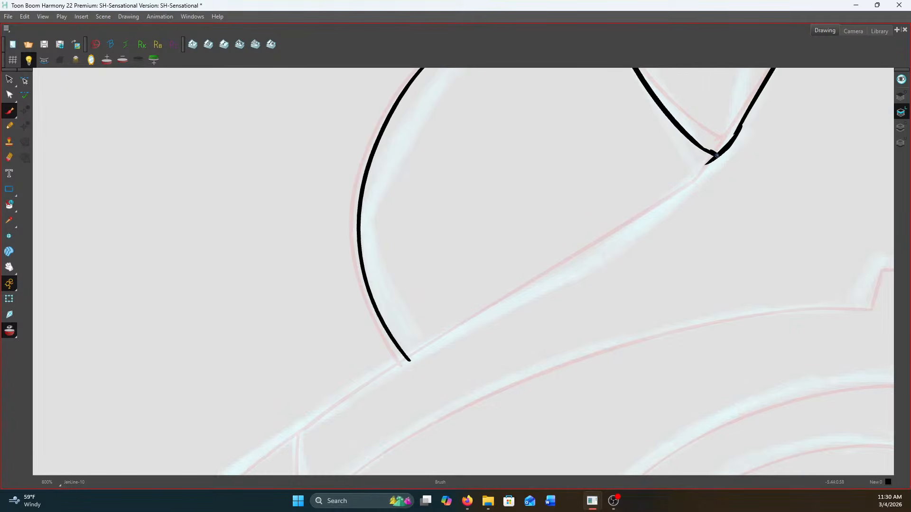
{"action": "mouse_move", "coordinate": [716, 157]}
{"action": "left_mouse_down"}
{"action": "mouse_move", "coordinate": [669, 202]}
{"action": "mouse_move", "coordinate": [461, 327]}
{"action": "mouse_move", "coordinate": [573, 187]}
{"action": "left_mouse_up"}
{"action": "scroll", "coordinate": [693, 184], "scroll_direction": "down", "scroll_amount": 2}
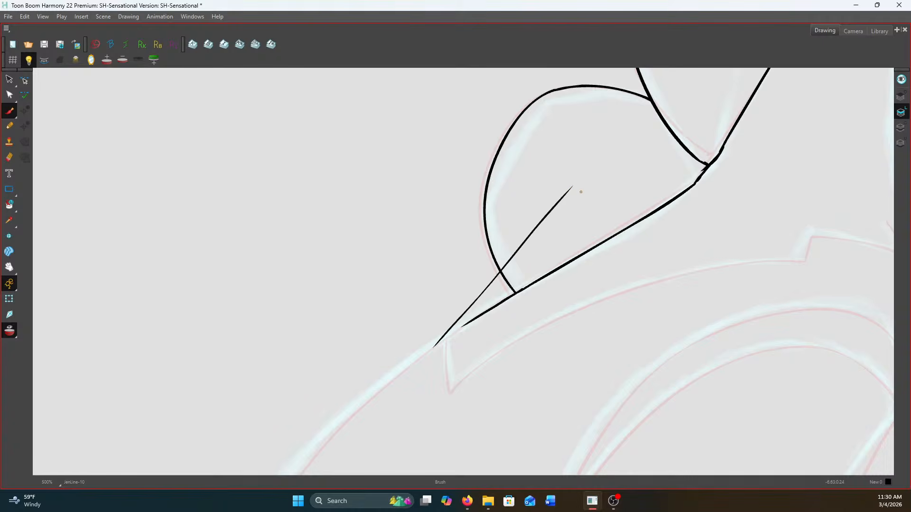
{"action": "key", "text": "ctrl+z"}
Continue the outer contour from below the bump down around the large curve to the start of the lower band
{"action": "left_click_drag", "start_coordinate": [402, 351], "coordinate": [579, 184]}
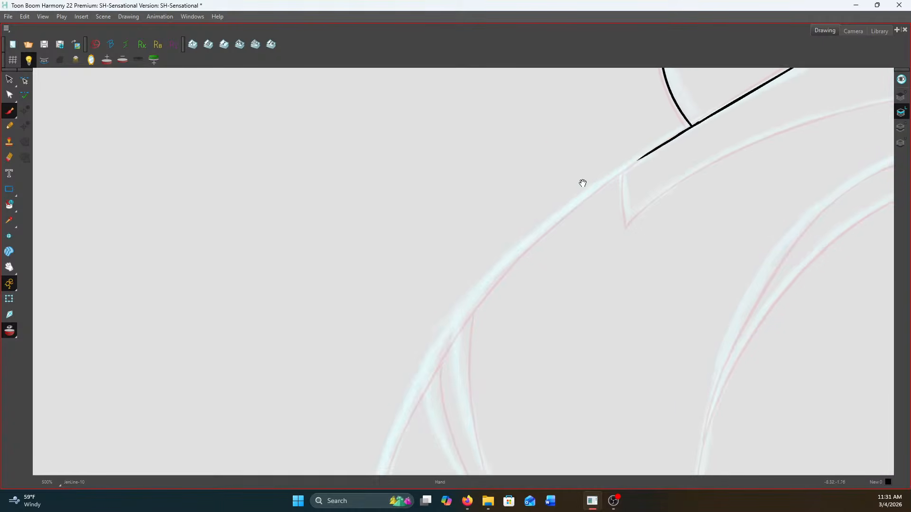
{"action": "left_click_drag", "start_coordinate": [638, 160], "coordinate": [547, 225]}
{"action": "key", "text": "space"}
{"action": "left_click_drag", "start_coordinate": [476, 309], "coordinate": [482, 232]}
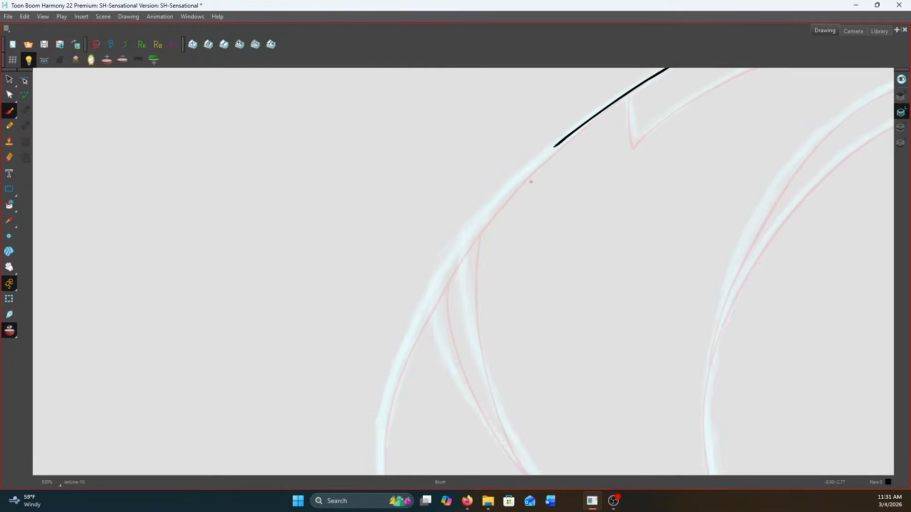
{"action": "left_click_drag", "start_coordinate": [433, 252], "coordinate": [445, 213]}
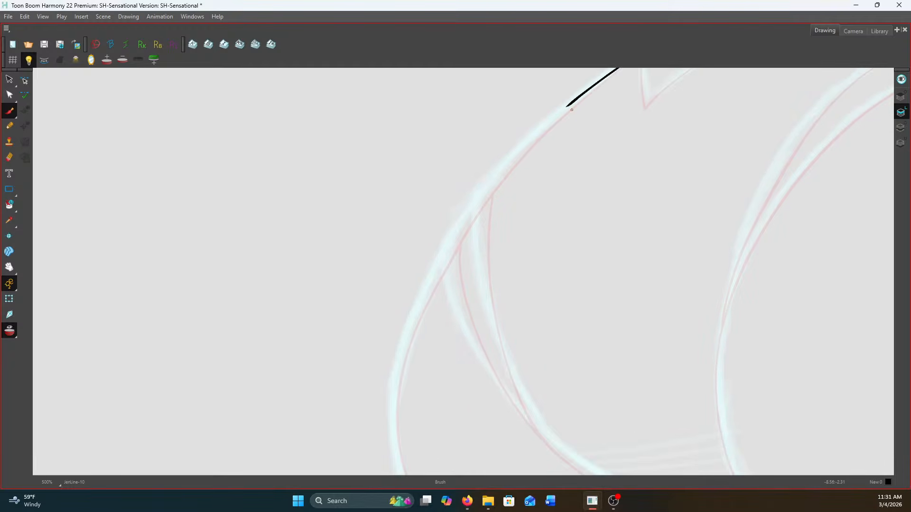
{"action": "key", "text": "space"}
{"action": "left_click_drag", "start_coordinate": [402, 250], "coordinate": [411, 251]}
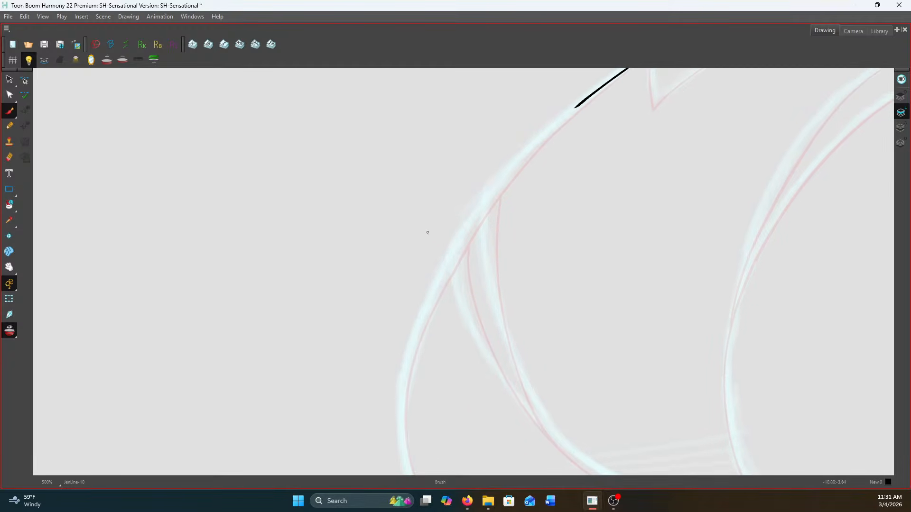
{"action": "mouse_move", "coordinate": [574, 109]}
{"action": "left_mouse_down"}
{"action": "mouse_move", "coordinate": [472, 217]}
{"action": "mouse_move", "coordinate": [421, 327]}
{"action": "mouse_move", "coordinate": [392, 189]}
{"action": "mouse_move", "coordinate": [402, 149]}
{"action": "mouse_move", "coordinate": [385, 170]}
{"action": "mouse_move", "coordinate": [367, 258]}
{"action": "mouse_move", "coordinate": [385, 345]}
{"action": "mouse_move", "coordinate": [374, 370]}
{"action": "mouse_move", "coordinate": [469, 201]}
{"action": "mouse_move", "coordinate": [456, 240]}
{"action": "mouse_move", "coordinate": [462, 139]}
{"action": "mouse_move", "coordinate": [424, 303]}
{"action": "mouse_move", "coordinate": [453, 441]}
{"action": "left_mouse_up"}
Ink the opposite side contour between the overlapping curve above and the edge of the lower band
{"action": "key", "text": "space"}
{"action": "key", "text": "space"}
{"action": "key", "text": "space"}
{"action": "key", "text": "space"}
{"action": "left_click_drag", "start_coordinate": [416, 413], "coordinate": [168, 338]}
{"action": "left_click_drag", "start_coordinate": [593, 345], "coordinate": [480, 338]}
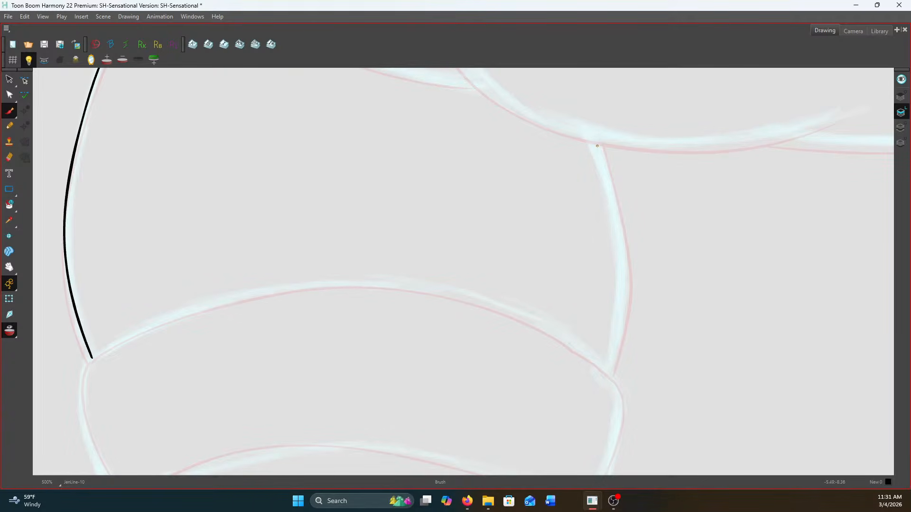
{"action": "left_click_drag", "start_coordinate": [601, 155], "coordinate": [616, 219]}
{"action": "key", "text": "ctrl+z"}
{"action": "mouse_move", "coordinate": [597, 145]}
{"action": "left_mouse_down"}
{"action": "mouse_move", "coordinate": [624, 272]}
{"action": "mouse_move", "coordinate": [608, 373]}
{"action": "left_mouse_up"}
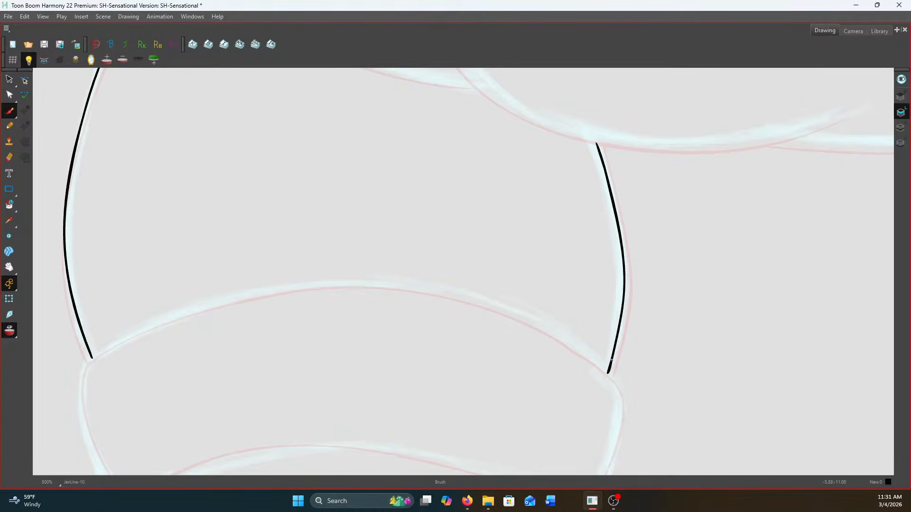
Examine the inked upper-body lines against the sketch and the onion skin
{"action": "left_click_drag", "start_coordinate": [531, 266], "coordinate": [364, 378]}
{"action": "key", "text": "2"}
{"action": "key", "text": "1"}
{"action": "key", "text": "1"}
{"action": "key", "text": "1"}
{"action": "mouse_move", "coordinate": [278, 288]}
{"action": "left_mouse_down"}
{"action": "mouse_move", "coordinate": [406, 384]}
{"action": "mouse_move", "coordinate": [451, 289]}
{"action": "mouse_move", "coordinate": [437, 319]}
{"action": "left_mouse_up"}
{"action": "left_click_drag", "start_coordinate": [469, 283], "coordinate": [441, 315]}
{"action": "left_click_drag", "start_coordinate": [505, 270], "coordinate": [414, 357]}
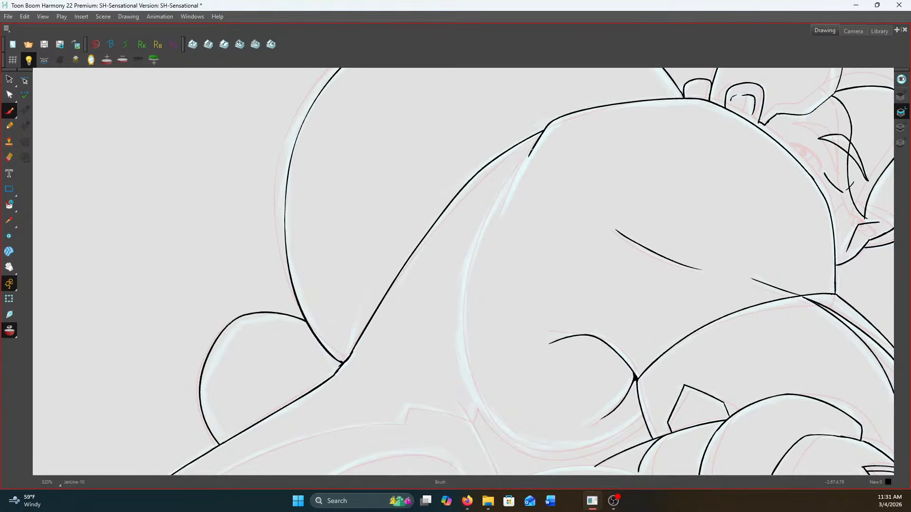
Ink the short crease below the shoulder peak and the long U-shaped contour branching from it, sweeping down and around
{"action": "scroll", "coordinate": [532, 149], "scroll_direction": "up", "scroll_amount": 4}
{"action": "left_click_drag", "start_coordinate": [525, 162], "coordinate": [461, 302]}
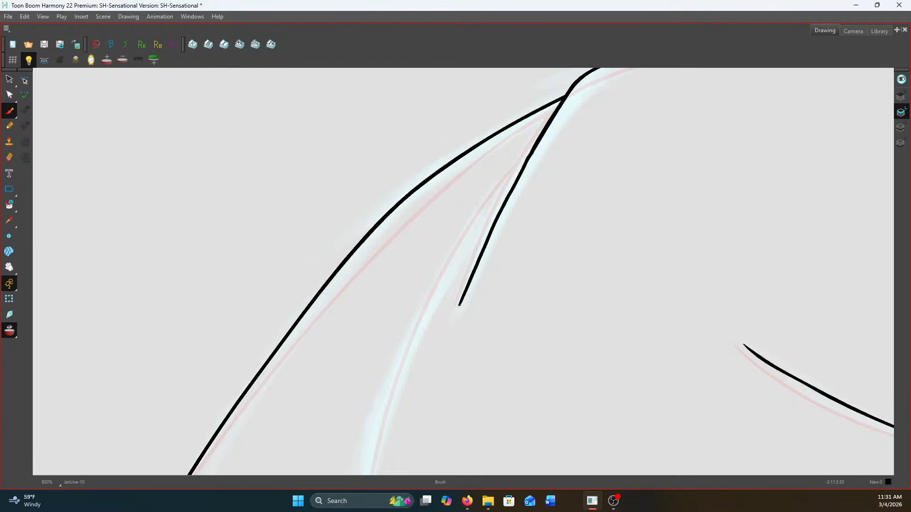
{"action": "scroll", "coordinate": [460, 306], "scroll_direction": "down", "scroll_amount": 4}
{"action": "left_click_drag", "start_coordinate": [440, 345], "coordinate": [535, 116]}
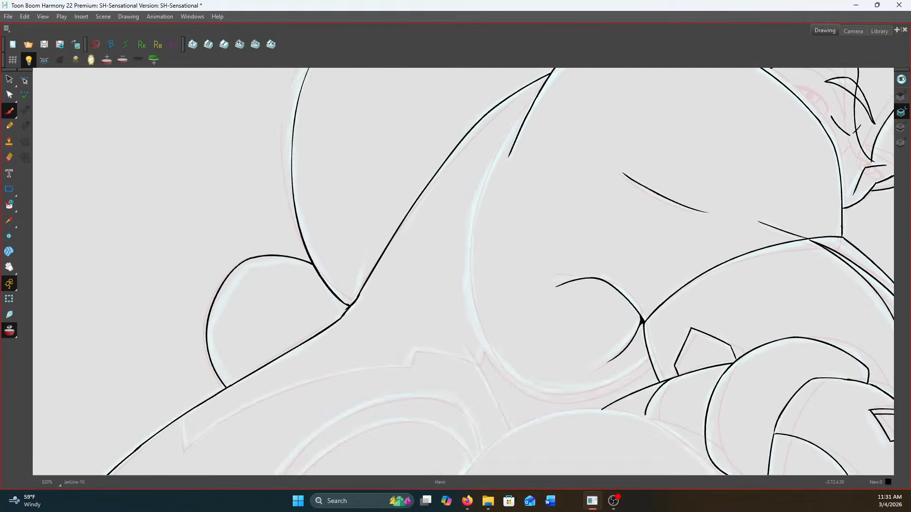
{"action": "scroll", "coordinate": [527, 115], "scroll_direction": "up", "scroll_amount": 1}
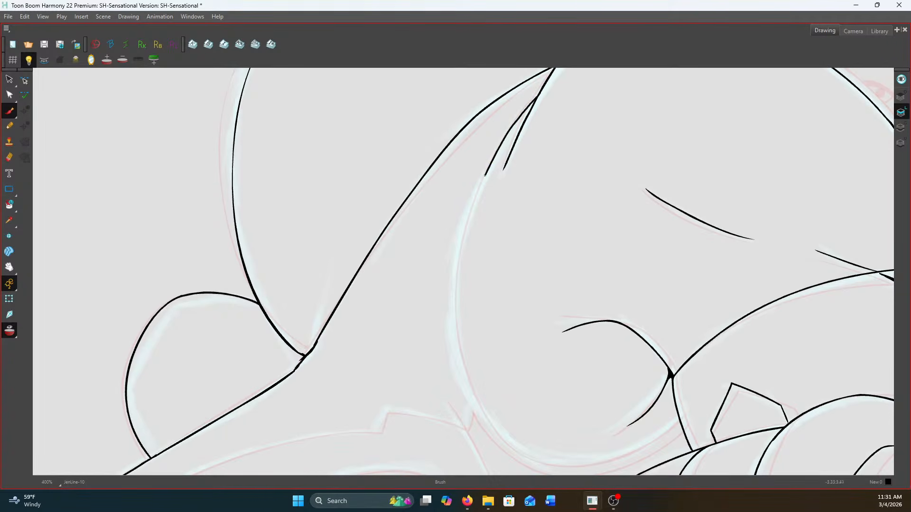
{"action": "mouse_move", "coordinate": [469, 212]}
{"action": "left_mouse_down"}
{"action": "mouse_move", "coordinate": [451, 314]}
{"action": "mouse_move", "coordinate": [464, 380]}
{"action": "mouse_move", "coordinate": [491, 426]}
{"action": "mouse_move", "coordinate": [553, 463]}
{"action": "mouse_move", "coordinate": [612, 459]}
{"action": "mouse_move", "coordinate": [665, 433]}
{"action": "left_mouse_up"}
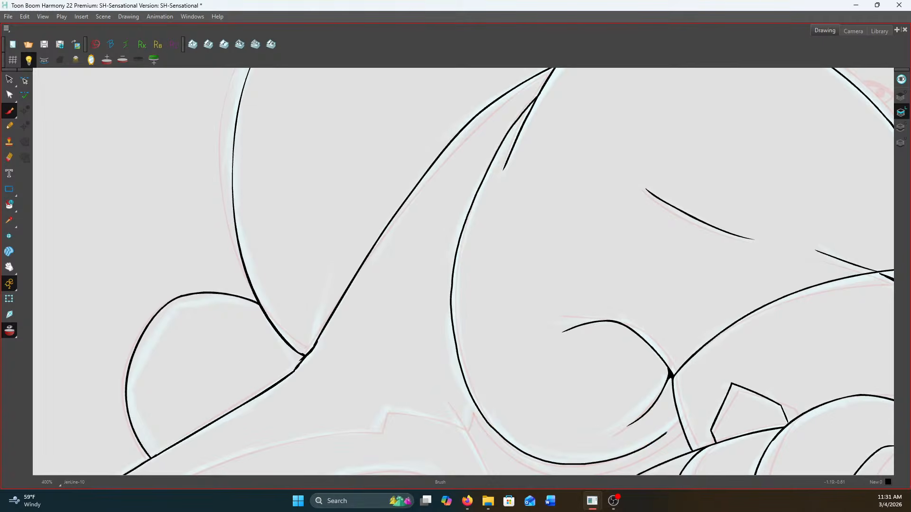
{"action": "scroll", "coordinate": [605, 294], "scroll_direction": "down", "scroll_amount": 2}
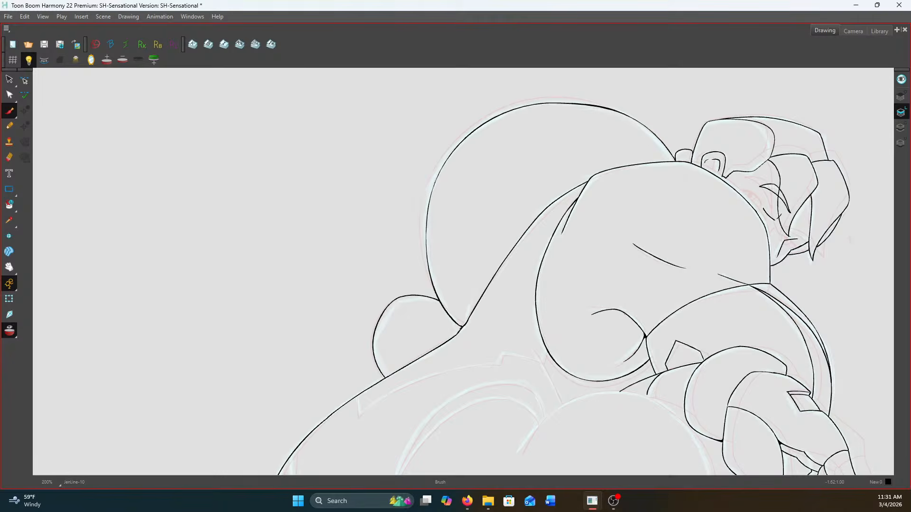
Ink the short connector below the U-shaped contour, the diagonal line crossing it, and the stepped notch of the band
{"action": "scroll", "coordinate": [622, 315], "scroll_direction": "up", "scroll_amount": 1}
{"action": "scroll", "coordinate": [624, 266], "scroll_direction": "up", "scroll_amount": 4}
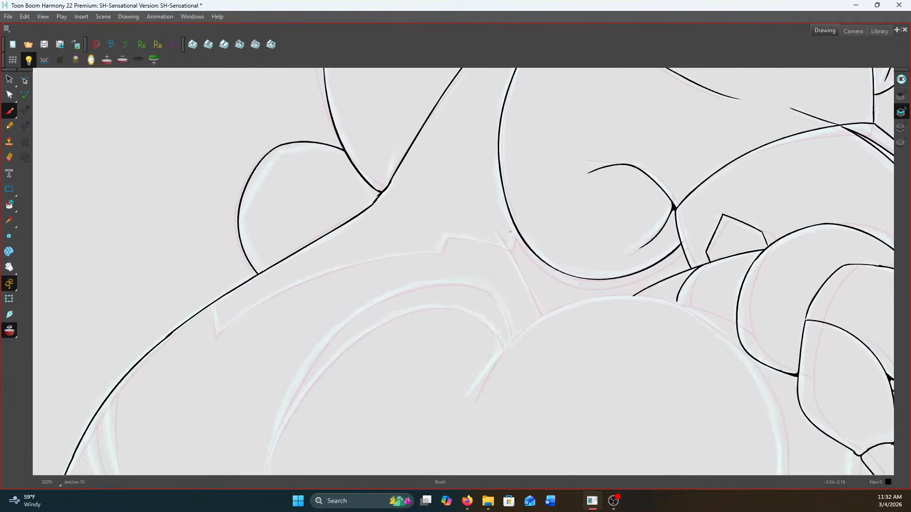
{"action": "left_click_drag", "start_coordinate": [527, 234], "coordinate": [510, 277]}
{"action": "scroll", "coordinate": [465, 227], "scroll_direction": "down", "scroll_amount": 1}
{"action": "left_click_drag", "start_coordinate": [478, 237], "coordinate": [566, 401]}
{"action": "scroll", "coordinate": [566, 401], "scroll_direction": "down", "scroll_amount": 2}
{"action": "scroll", "coordinate": [427, 281], "scroll_direction": "up", "scroll_amount": 2}
{"action": "mouse_move", "coordinate": [462, 283]}
{"action": "left_mouse_down"}
{"action": "mouse_move", "coordinate": [466, 256]}
{"action": "mouse_move", "coordinate": [480, 246]}
{"action": "mouse_move", "coordinate": [643, 278]}
{"action": "left_mouse_up"}
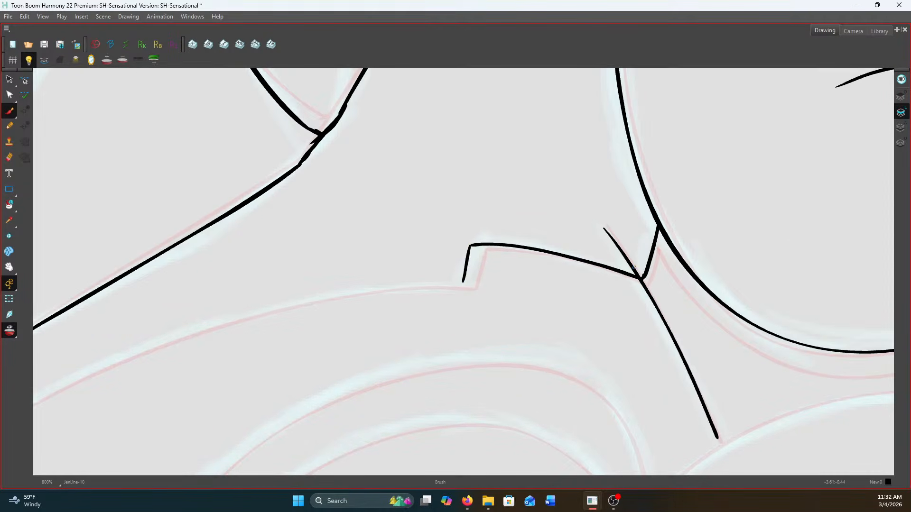
Ink the band's long lower edge from the notch to its pointed tip, and close the tip against the outer contour
{"action": "scroll", "coordinate": [641, 277], "scroll_direction": "down", "scroll_amount": 2}
{"action": "scroll", "coordinate": [624, 309], "scroll_direction": "down", "scroll_amount": 1}
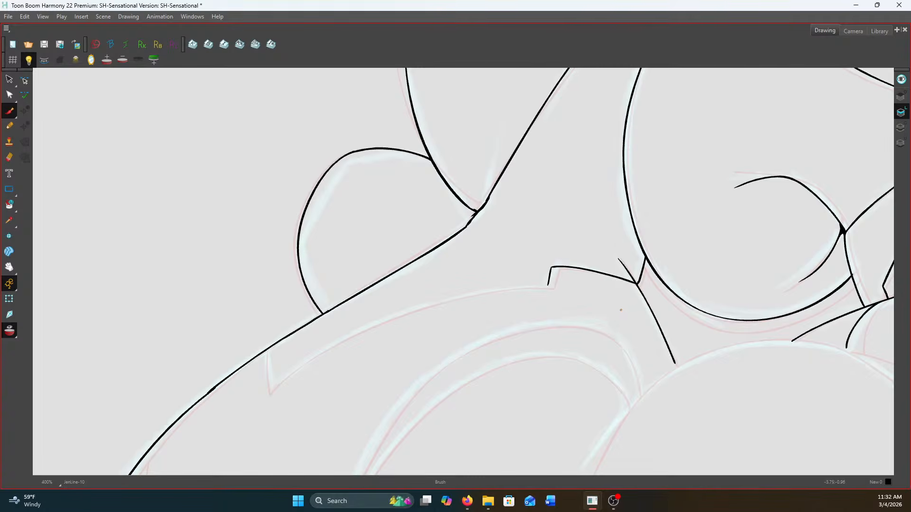
{"action": "left_click_drag", "start_coordinate": [620, 310], "coordinate": [772, 279]}
{"action": "scroll", "coordinate": [699, 279], "scroll_direction": "up", "scroll_amount": 3}
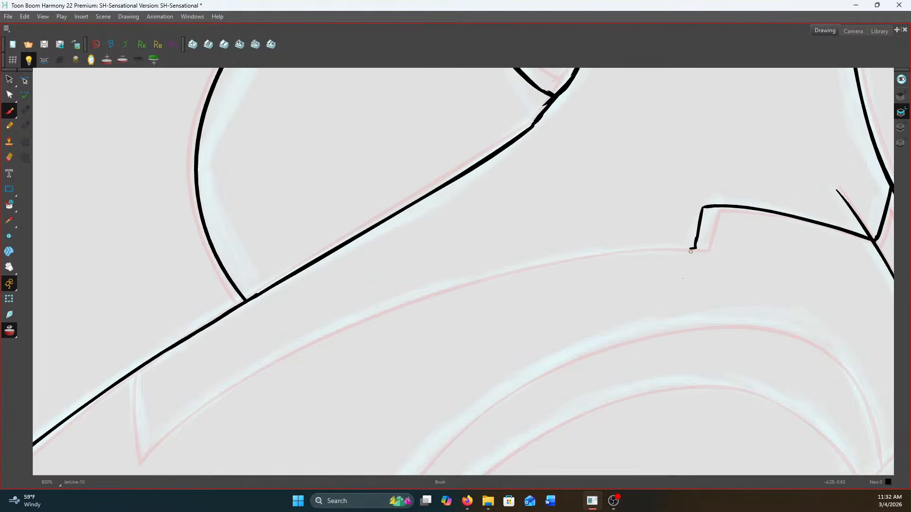
{"action": "scroll", "coordinate": [682, 278], "scroll_direction": "down", "scroll_amount": 1}
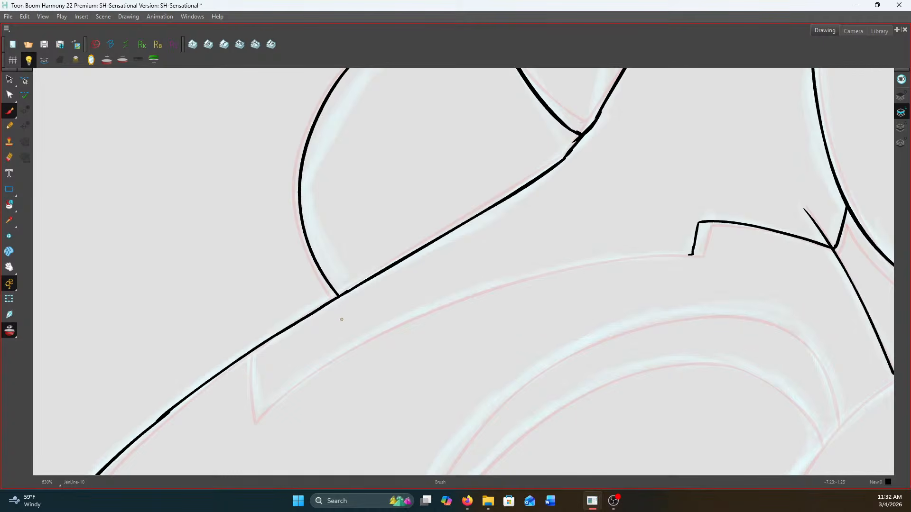
{"action": "left_click_drag", "start_coordinate": [405, 382], "coordinate": [612, 375]}
{"action": "key", "text": "c"}
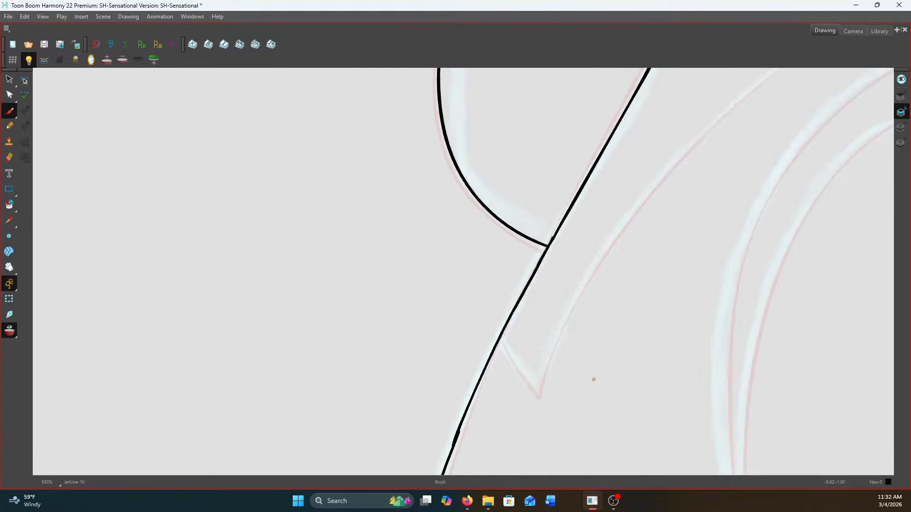
{"action": "left_click_drag", "start_coordinate": [458, 332], "coordinate": [322, 448]}
{"action": "left_click_drag", "start_coordinate": [447, 290], "coordinate": [455, 233]}
{"action": "mouse_move", "coordinate": [716, 88]}
{"action": "left_mouse_down"}
{"action": "mouse_move", "coordinate": [626, 149]}
{"action": "mouse_move", "coordinate": [530, 246]}
{"action": "mouse_move", "coordinate": [459, 350]}
{"action": "mouse_move", "coordinate": [426, 455]}
{"action": "left_mouse_up"}
{"action": "key", "text": "comma"}
{"action": "key", "text": "period"}
{"action": "key", "text": "comma"}
{"action": "key", "text": "period"}
{"action": "left_click_drag", "start_coordinate": [387, 388], "coordinate": [426, 451]}
Ink the upper part of the outer arc below the band, starting from the sketched edge of the large rounded form
{"action": "key", "text": "space"}
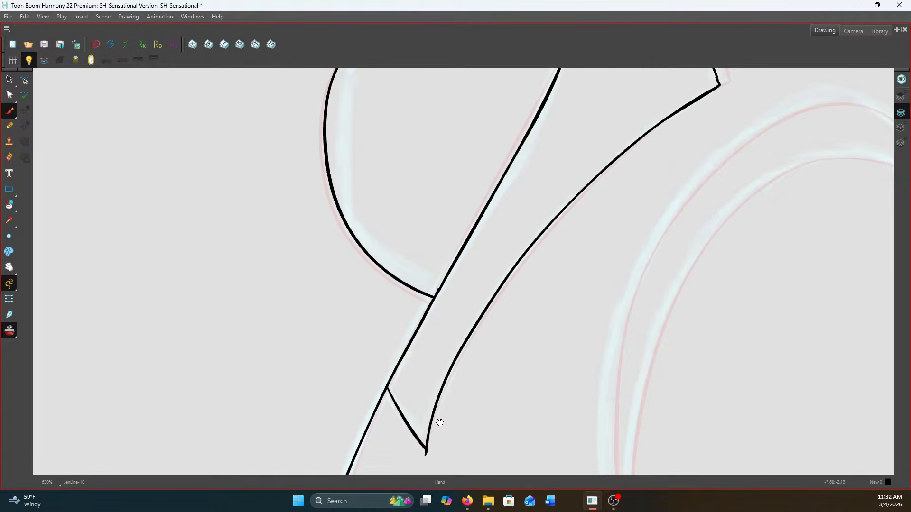
{"action": "left_click_drag", "start_coordinate": [564, 338], "coordinate": [449, 331]}
{"action": "left_click_drag", "start_coordinate": [516, 377], "coordinate": [436, 422]}
{"action": "key", "text": "space"}
{"action": "left_click_drag", "start_coordinate": [504, 311], "coordinate": [459, 369]}
{"action": "left_click_drag", "start_coordinate": [473, 329], "coordinate": [440, 375]}
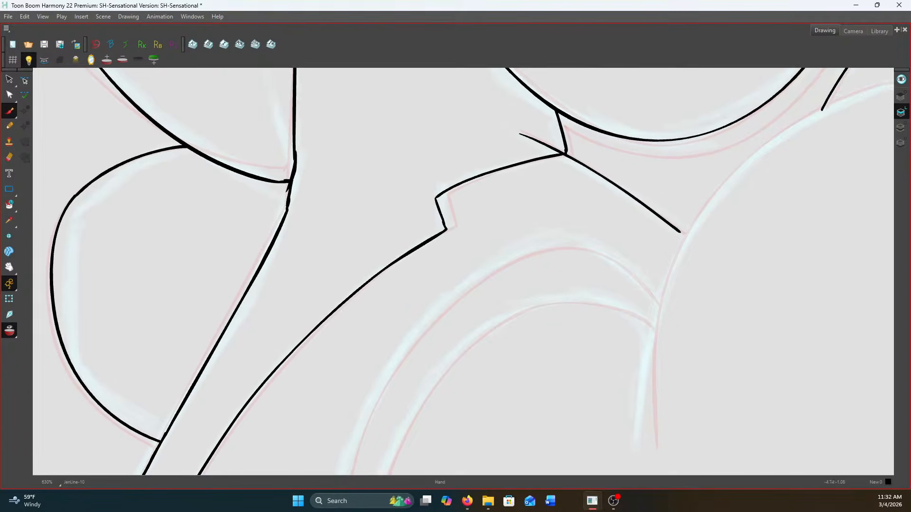
{"action": "left_click_drag", "start_coordinate": [624, 253], "coordinate": [507, 334]}
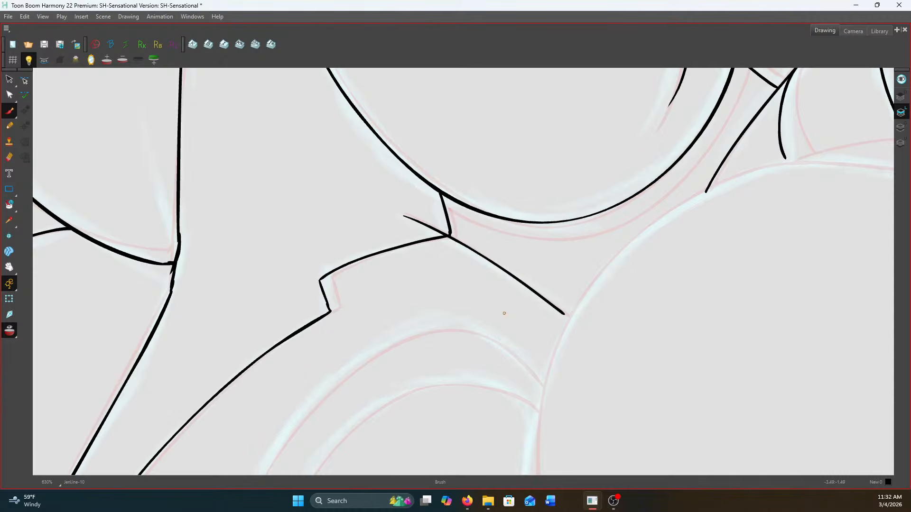
{"action": "scroll", "coordinate": [602, 296], "scroll_direction": "down", "scroll_amount": 4}
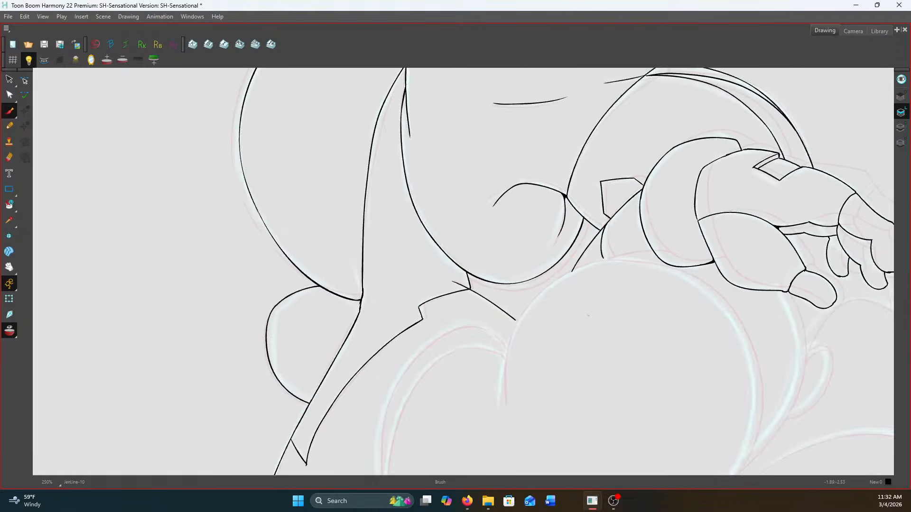
{"action": "scroll", "coordinate": [565, 324], "scroll_direction": "up", "scroll_amount": 2}
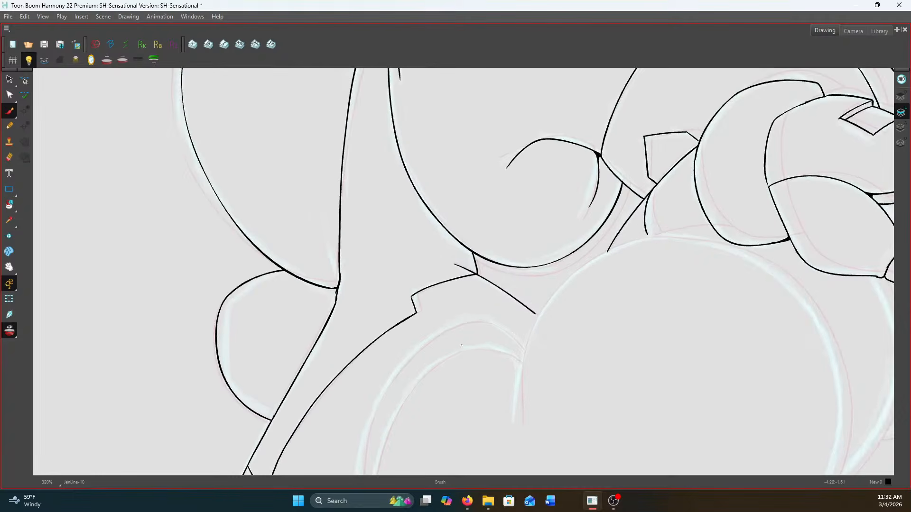
{"action": "scroll", "coordinate": [504, 327], "scroll_direction": "up", "scroll_amount": 1}
{"action": "key", "text": "space"}
{"action": "left_click_drag", "start_coordinate": [504, 326], "coordinate": [589, 306]}
{"action": "scroll", "coordinate": [590, 308], "scroll_direction": "up", "scroll_amount": 3}
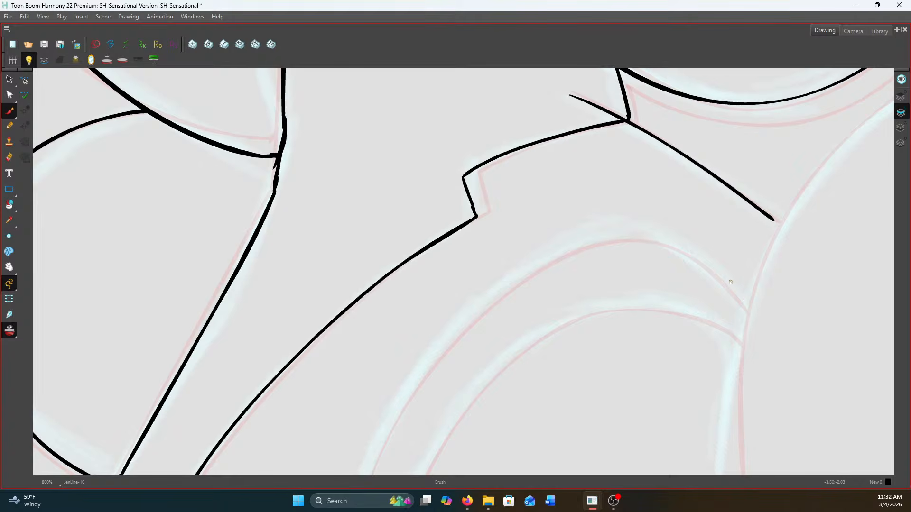
{"action": "mouse_move", "coordinate": [745, 306]}
{"action": "left_mouse_down"}
{"action": "mouse_move", "coordinate": [677, 245]}
{"action": "mouse_move", "coordinate": [629, 232]}
{"action": "mouse_move", "coordinate": [586, 234]}
{"action": "left_mouse_up"}
{"action": "key", "text": "space"}
{"action": "left_click_drag", "start_coordinate": [527, 292], "coordinate": [567, 225]}
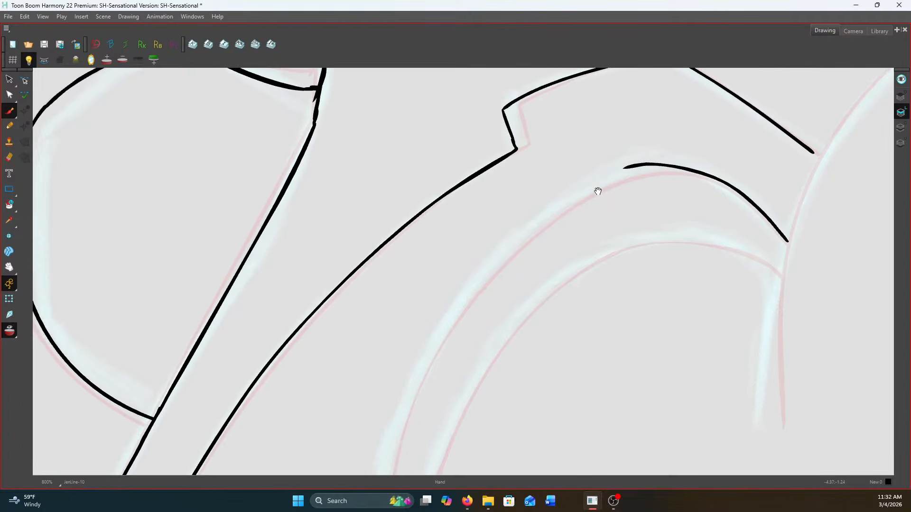
{"action": "left_click_drag", "start_coordinate": [633, 165], "coordinate": [597, 180]}
{"action": "scroll", "coordinate": [564, 194], "scroll_direction": "down", "scroll_amount": 2}
{"action": "mouse_move", "coordinate": [586, 185]}
{"action": "left_mouse_down"}
{"action": "mouse_move", "coordinate": [564, 198]}
{"action": "mouse_move", "coordinate": [571, 154]}
{"action": "left_mouse_up"}
Continue the outer arc down its long side until it joins the sketched lower curve of the large rounded form
{"action": "key", "text": "space"}
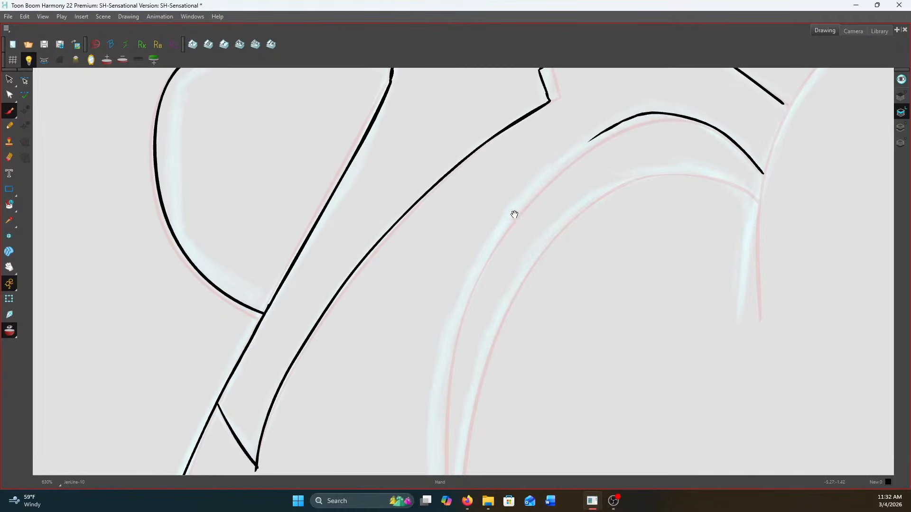
{"action": "left_click_drag", "start_coordinate": [515, 215], "coordinate": [542, 147]}
{"action": "mouse_move", "coordinate": [606, 97]}
{"action": "left_mouse_down"}
{"action": "mouse_move", "coordinate": [598, 126]}
{"action": "mouse_move", "coordinate": [600, 111]}
{"action": "mouse_move", "coordinate": [505, 212]}
{"action": "mouse_move", "coordinate": [498, 141]}
{"action": "mouse_move", "coordinate": [461, 240]}
{"action": "mouse_move", "coordinate": [449, 145]}
{"action": "mouse_move", "coordinate": [451, 311]}
{"action": "mouse_move", "coordinate": [392, 154]}
{"action": "mouse_move", "coordinate": [429, 280]}
{"action": "left_mouse_up"}
{"action": "key", "text": "space"}
{"action": "key", "text": "space"}
{"action": "key", "text": "space"}
{"action": "key", "text": "space"}
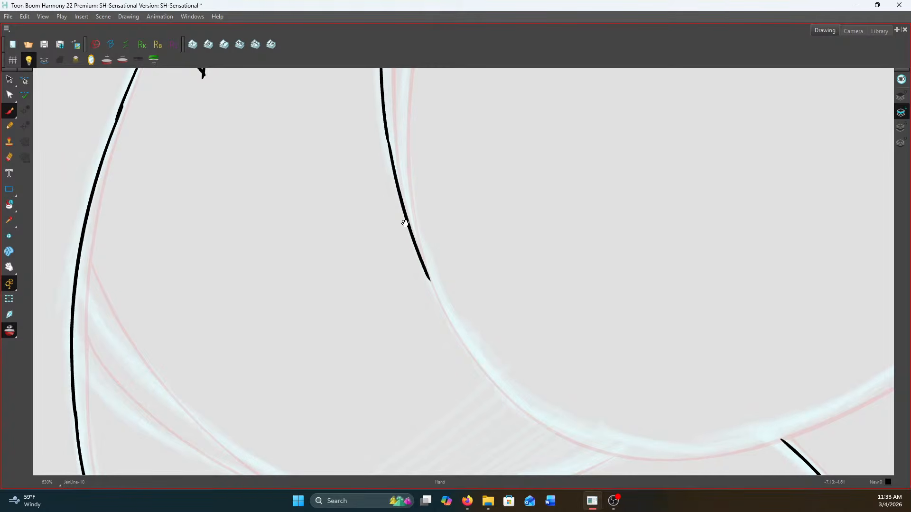
Ink the inner arc parallel to the outer one, bringing both together in a point at their lower ends
{"action": "left_click_drag", "start_coordinate": [406, 223], "coordinate": [488, 410]}
{"action": "mouse_move", "coordinate": [411, 102]}
{"action": "left_mouse_down"}
{"action": "mouse_move", "coordinate": [454, 242]}
{"action": "mouse_move", "coordinate": [451, 321]}
{"action": "left_mouse_up"}
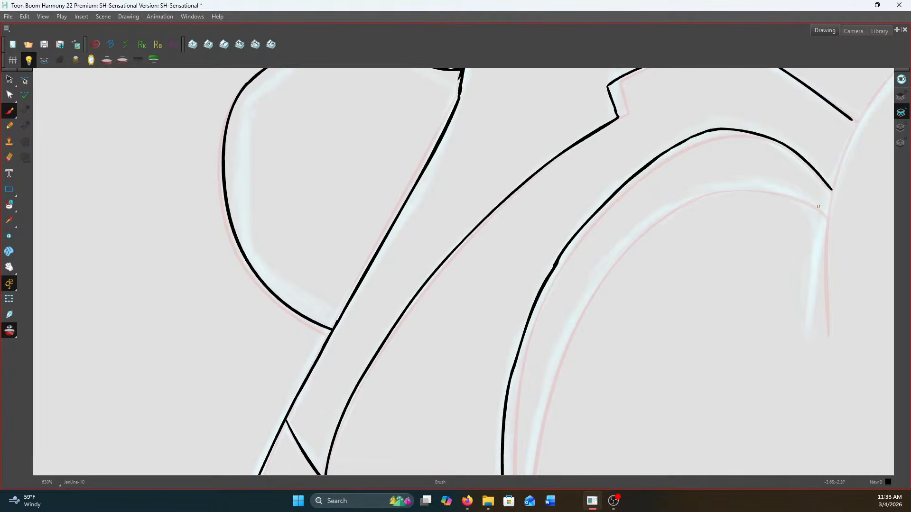
{"action": "mouse_move", "coordinate": [826, 217]}
{"action": "left_mouse_down"}
{"action": "mouse_move", "coordinate": [758, 185]}
{"action": "mouse_move", "coordinate": [714, 190]}
{"action": "mouse_move", "coordinate": [654, 216]}
{"action": "mouse_move", "coordinate": [610, 261]}
{"action": "left_mouse_up"}
{"action": "left_click_drag", "start_coordinate": [536, 290], "coordinate": [462, 189]}
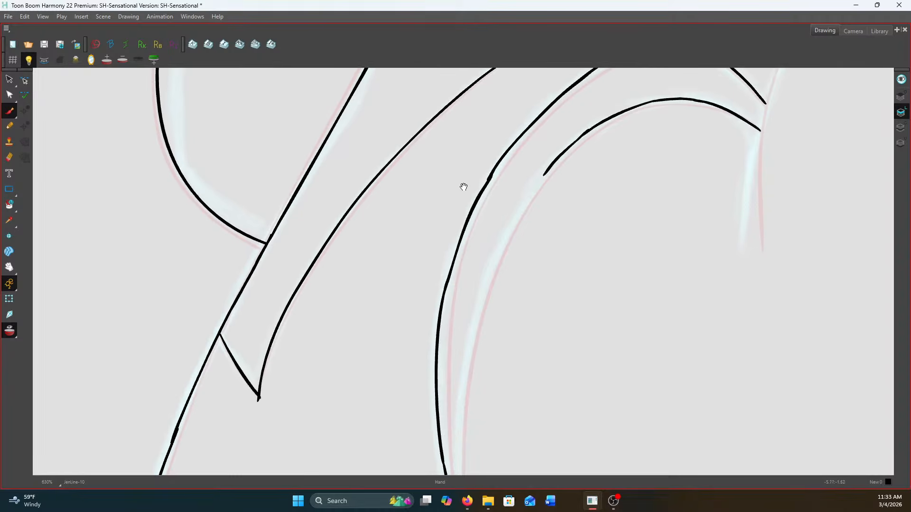
{"action": "mouse_move", "coordinate": [548, 169]}
{"action": "left_mouse_down"}
{"action": "mouse_move", "coordinate": [542, 148]}
{"action": "mouse_move", "coordinate": [492, 230]}
{"action": "mouse_move", "coordinate": [475, 282]}
{"action": "mouse_move", "coordinate": [403, 134]}
{"action": "mouse_move", "coordinate": [388, 230]}
{"action": "mouse_move", "coordinate": [388, 325]}
{"action": "mouse_move", "coordinate": [416, 435]}
{"action": "left_mouse_up"}
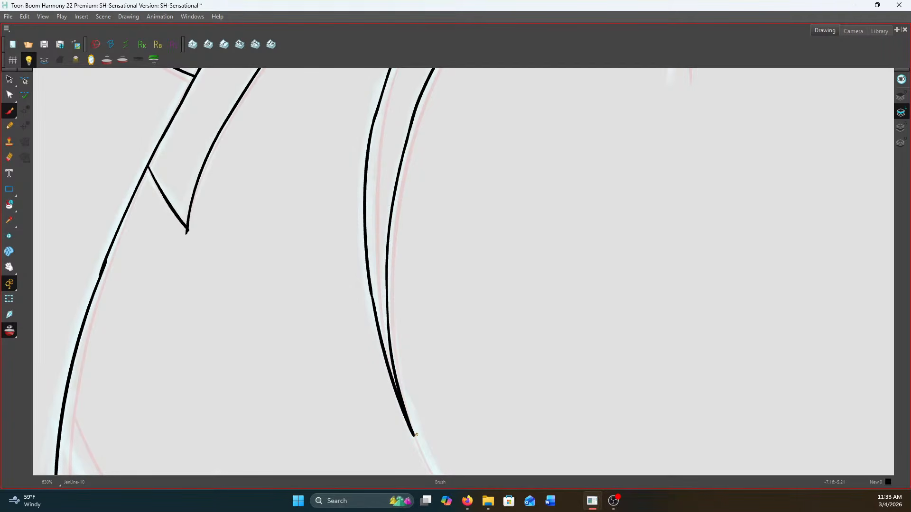
{"action": "key", "text": "1"}
{"action": "key", "text": "1"}
Extend the band's diagonal line to the large rounded form and ink that form's side edge down past both arc ends
{"action": "left_click_drag", "start_coordinate": [537, 272], "coordinate": [486, 397]}
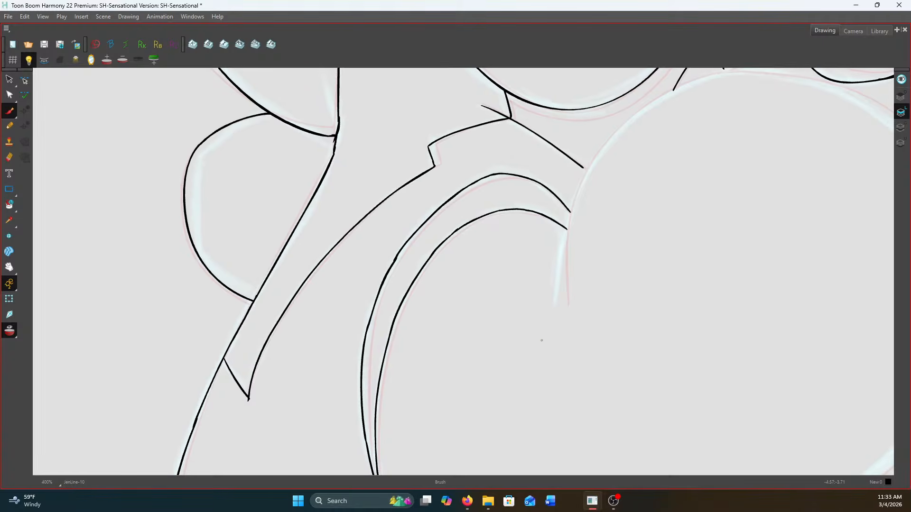
{"action": "scroll", "coordinate": [612, 176], "scroll_direction": "up", "scroll_amount": 2}
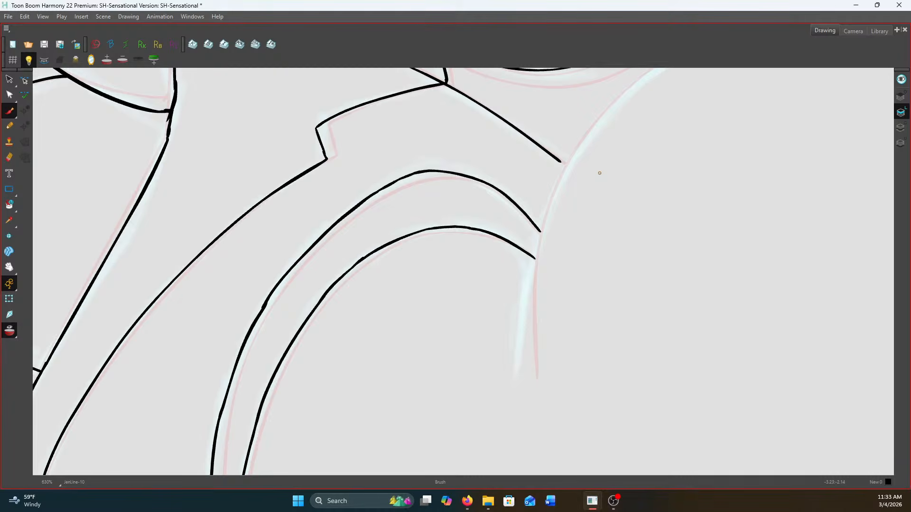
{"action": "left_click_drag", "start_coordinate": [559, 161], "coordinate": [565, 164]}
{"action": "mouse_move", "coordinate": [577, 147]}
{"action": "left_mouse_down"}
{"action": "mouse_move", "coordinate": [528, 256]}
{"action": "mouse_move", "coordinate": [519, 366]}
{"action": "left_mouse_up"}
{"action": "key", "text": "1"}
{"action": "key", "text": "1"}
{"action": "left_click_drag", "start_coordinate": [579, 341], "coordinate": [500, 416]}
{"action": "key", "text": "2"}
{"action": "key", "text": "2"}
{"action": "key", "text": "2"}
{"action": "left_click_drag", "start_coordinate": [610, 213], "coordinate": [614, 221]}
{"action": "key", "text": "1"}
{"action": "key", "text": "1"}
{"action": "key", "text": "1"}
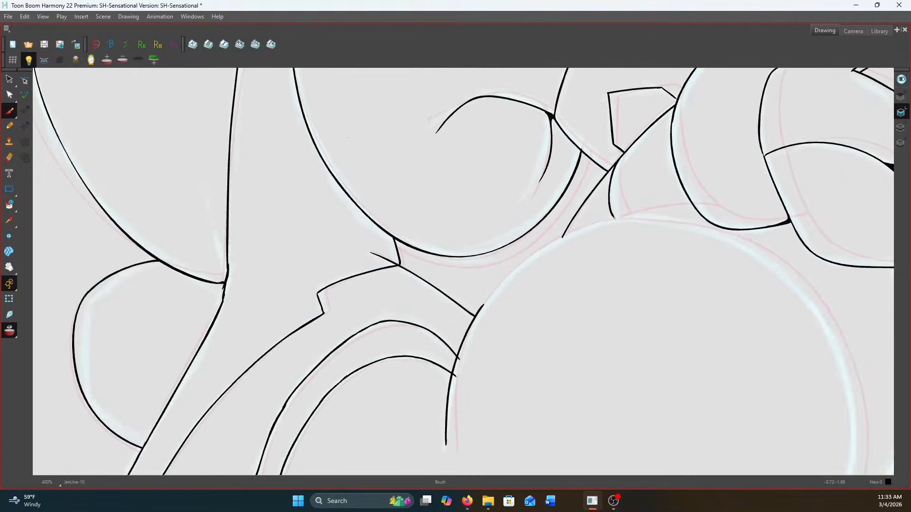
Mirror the view and ink the upper shoulder of the large rounded form, joining it to the inked side edge
{"action": "left_click", "coordinate": [99, 62]}
{"action": "key", "text": "1"}
{"action": "left_click_drag", "start_coordinate": [449, 326], "coordinate": [735, 253]}
{"action": "key", "text": "2"}
{"action": "key", "text": "2"}
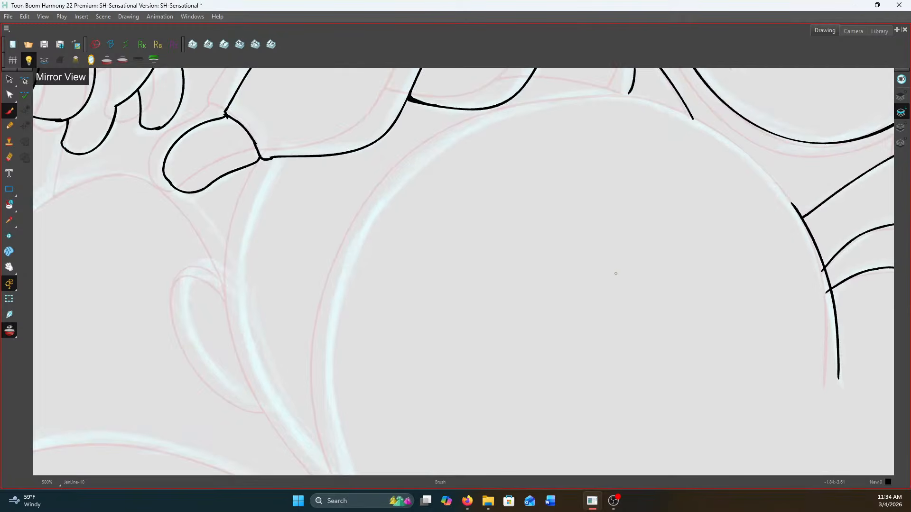
{"action": "scroll", "coordinate": [669, 106], "scroll_direction": "up", "scroll_amount": 1}
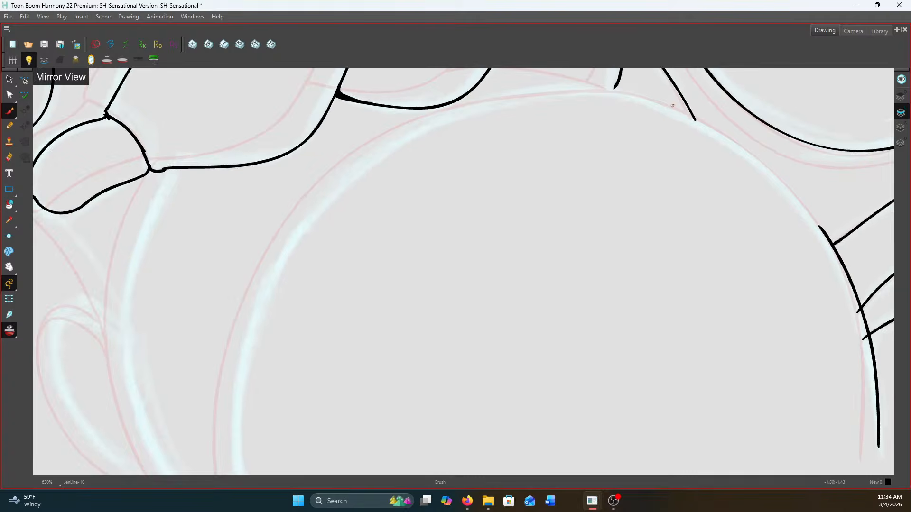
{"action": "mouse_move", "coordinate": [665, 104]}
{"action": "left_mouse_down"}
{"action": "mouse_move", "coordinate": [765, 164]}
{"action": "mouse_move", "coordinate": [824, 233]}
{"action": "left_mouse_up"}
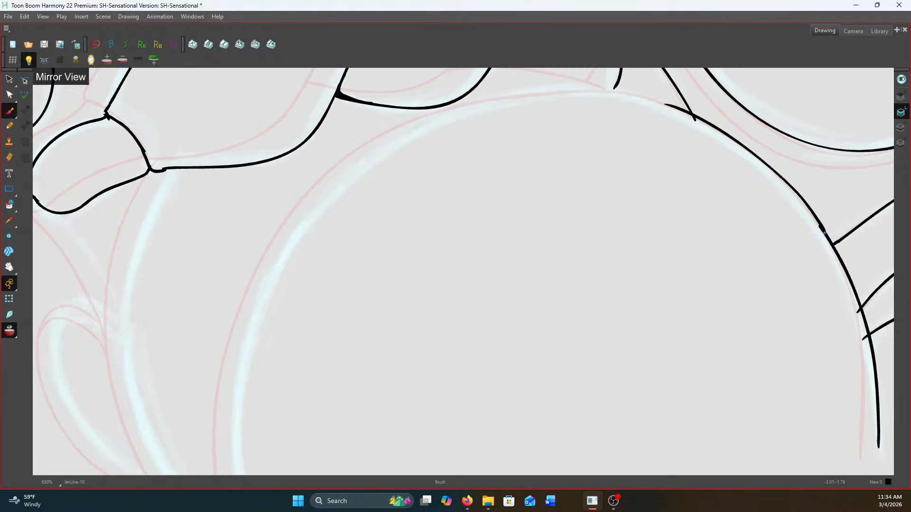
{"action": "key", "text": "ctrl+z"}
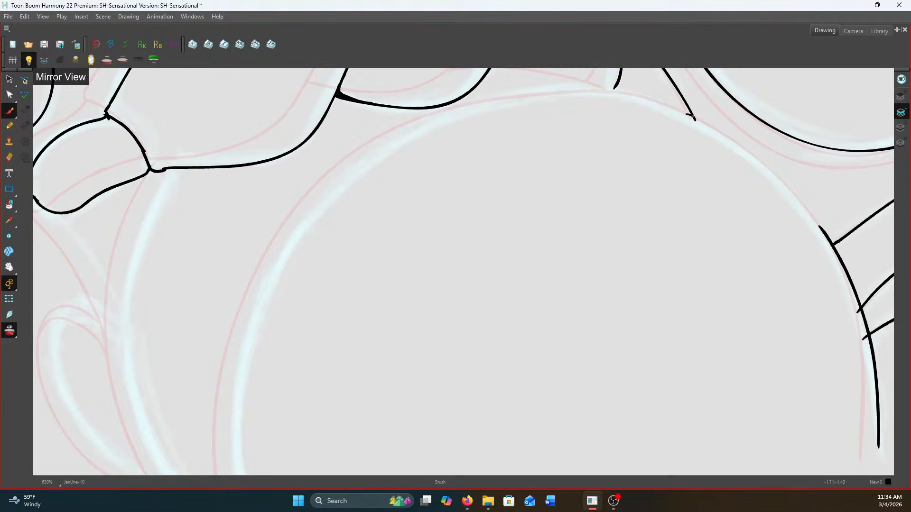
{"action": "mouse_move", "coordinate": [626, 98]}
{"action": "left_mouse_down"}
{"action": "mouse_move", "coordinate": [726, 141]}
{"action": "mouse_move", "coordinate": [830, 239]}
{"action": "left_mouse_up"}
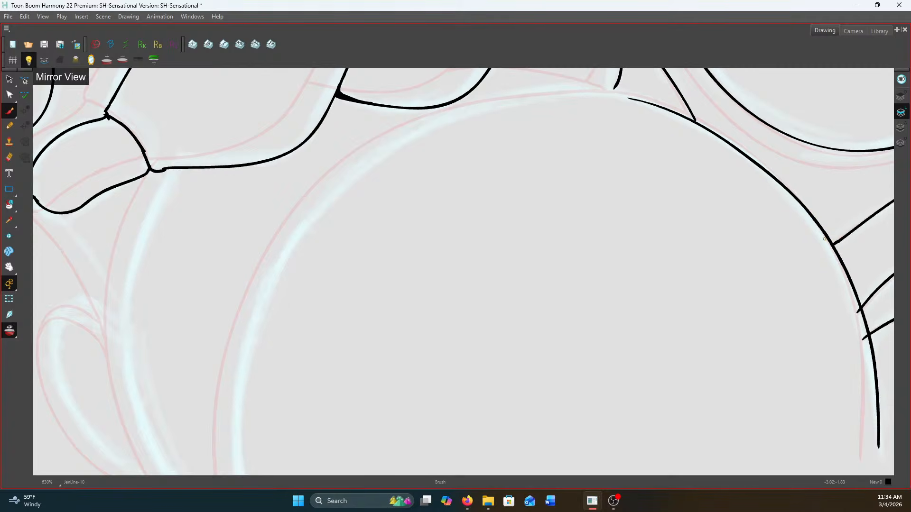
{"action": "scroll", "coordinate": [824, 239], "scroll_direction": "down", "scroll_amount": 2}
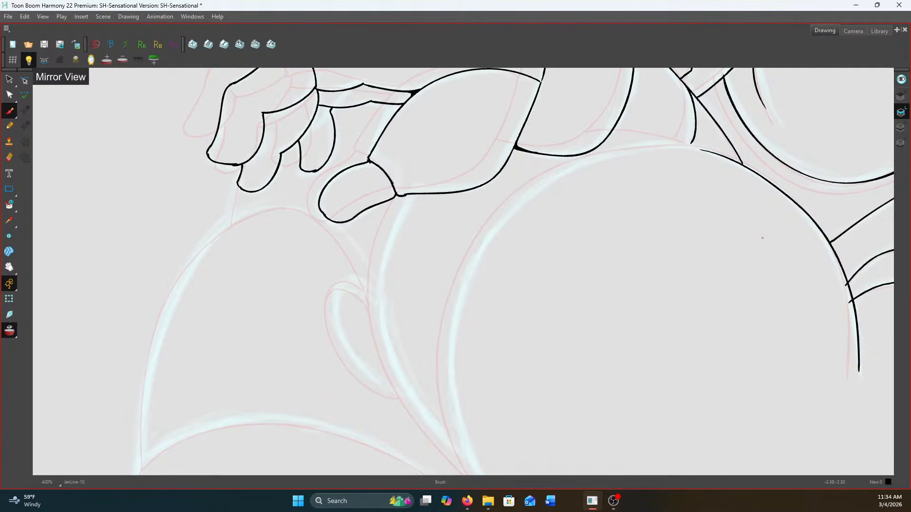
Ink the top of the large rounded form across to the area beneath the hand, undoing unsatisfactory strokes
{"action": "scroll", "coordinate": [697, 154], "scroll_direction": "up", "scroll_amount": 1}
{"action": "mouse_move", "coordinate": [702, 149]}
{"action": "left_mouse_down"}
{"action": "mouse_move", "coordinate": [677, 147]}
{"action": "mouse_move", "coordinate": [699, 148]}
{"action": "mouse_move", "coordinate": [628, 147]}
{"action": "mouse_move", "coordinate": [525, 175]}
{"action": "left_mouse_up"}
{"action": "key", "text": "ctrl+z"}
{"action": "key", "text": "ctrl+z"}
{"action": "left_click_drag", "start_coordinate": [478, 231], "coordinate": [483, 192]}
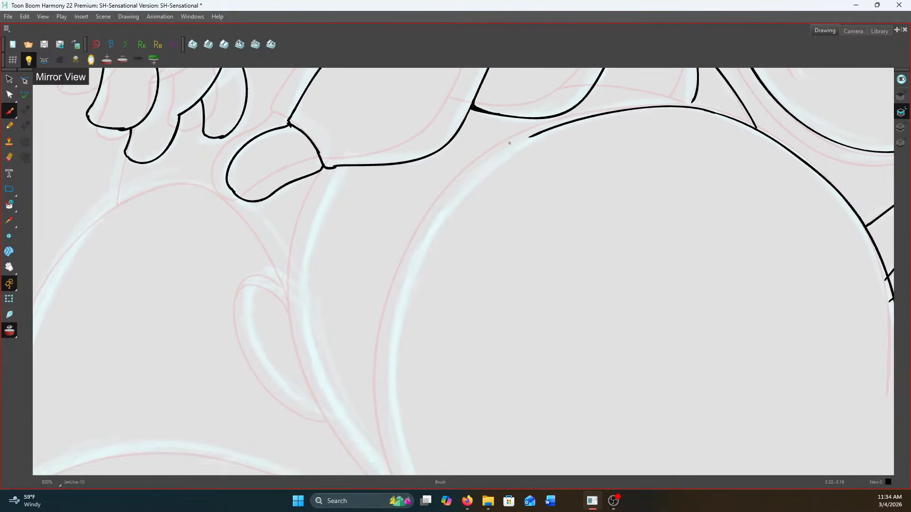
Continue the large rounded form's outline down its opposite side and along the lower diagonal edge
{"action": "mouse_move", "coordinate": [533, 135]}
{"action": "left_mouse_down"}
{"action": "mouse_move", "coordinate": [443, 212]}
{"action": "mouse_move", "coordinate": [396, 321]}
{"action": "left_mouse_up"}
{"action": "mouse_move", "coordinate": [380, 284]}
{"action": "left_mouse_down"}
{"action": "mouse_move", "coordinate": [341, 119]}
{"action": "mouse_move", "coordinate": [351, 150]}
{"action": "mouse_move", "coordinate": [354, 284]}
{"action": "mouse_move", "coordinate": [393, 355]}
{"action": "left_mouse_up"}
{"action": "left_click_drag", "start_coordinate": [345, 314], "coordinate": [246, 234]}
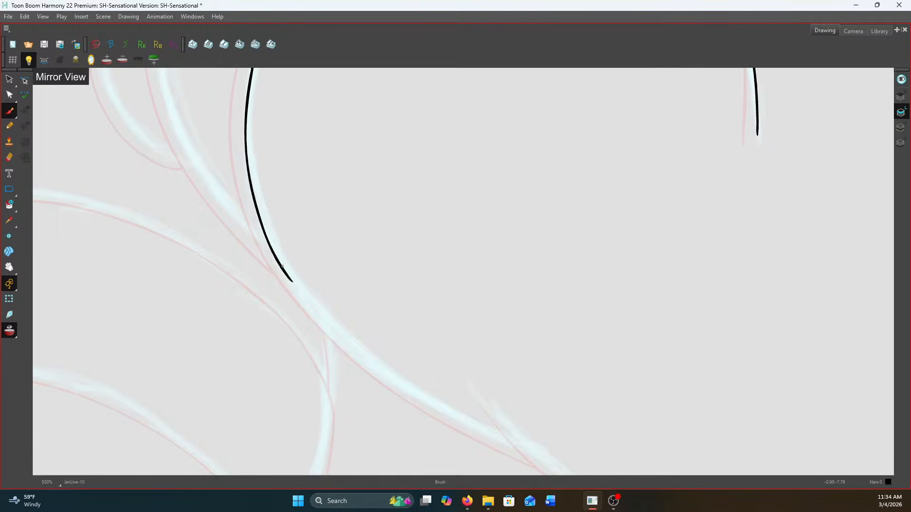
{"action": "mouse_move", "coordinate": [292, 281]}
{"action": "left_mouse_down"}
{"action": "mouse_move", "coordinate": [334, 334]}
{"action": "mouse_move", "coordinate": [408, 388]}
{"action": "mouse_move", "coordinate": [515, 446]}
{"action": "left_mouse_up"}
{"action": "scroll", "coordinate": [517, 445], "scroll_direction": "down", "scroll_amount": 3}
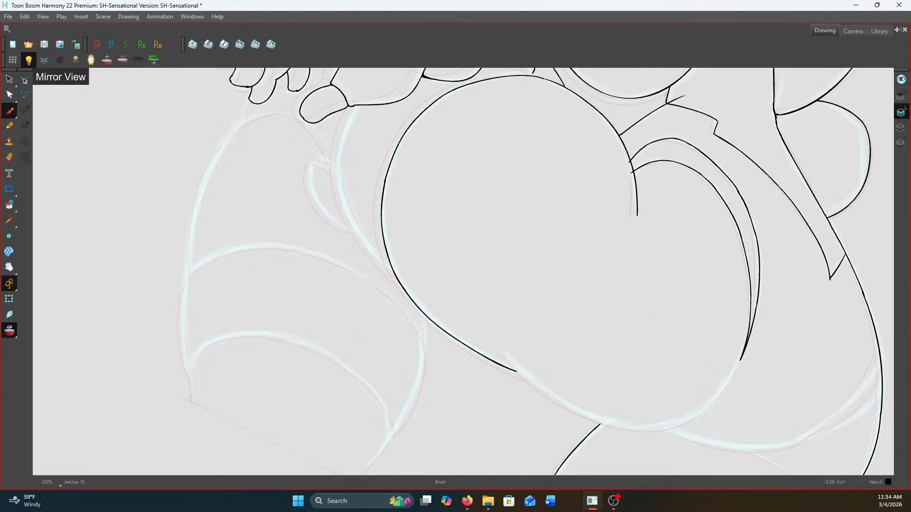
Ink the underside of the large rounded form from a short overlapping crease around to its inked side edge, redoing unsatisfactory strokes
{"action": "scroll", "coordinate": [648, 317], "scroll_direction": "up", "scroll_amount": 3}
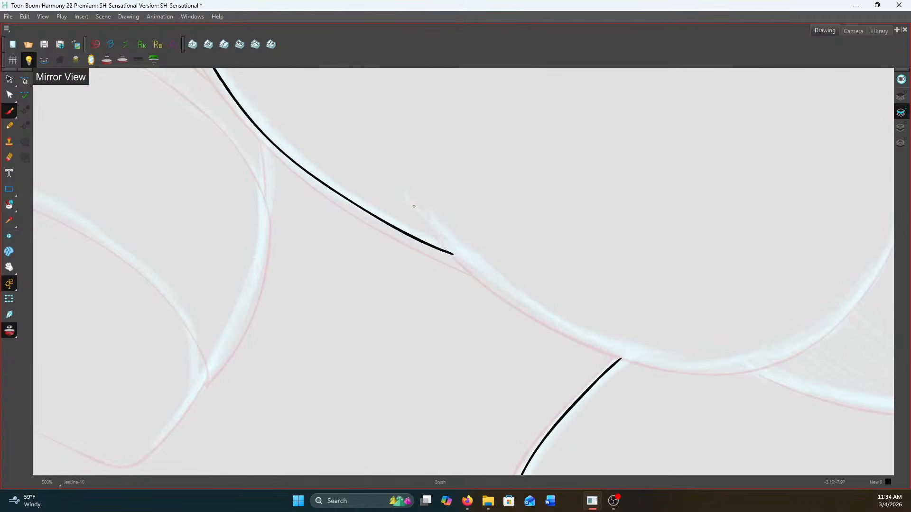
{"action": "scroll", "coordinate": [413, 205], "scroll_direction": "down", "scroll_amount": 1}
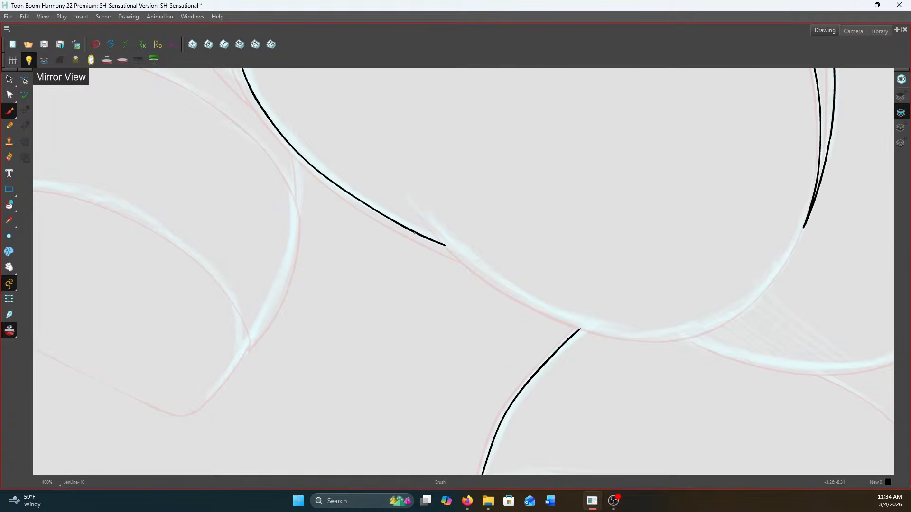
{"action": "mouse_move", "coordinate": [428, 217]}
{"action": "left_mouse_down"}
{"action": "mouse_move", "coordinate": [508, 286]}
{"action": "mouse_move", "coordinate": [631, 331]}
{"action": "mouse_move", "coordinate": [685, 329]}
{"action": "mouse_move", "coordinate": [726, 315]}
{"action": "mouse_move", "coordinate": [795, 254]}
{"action": "left_mouse_up"}
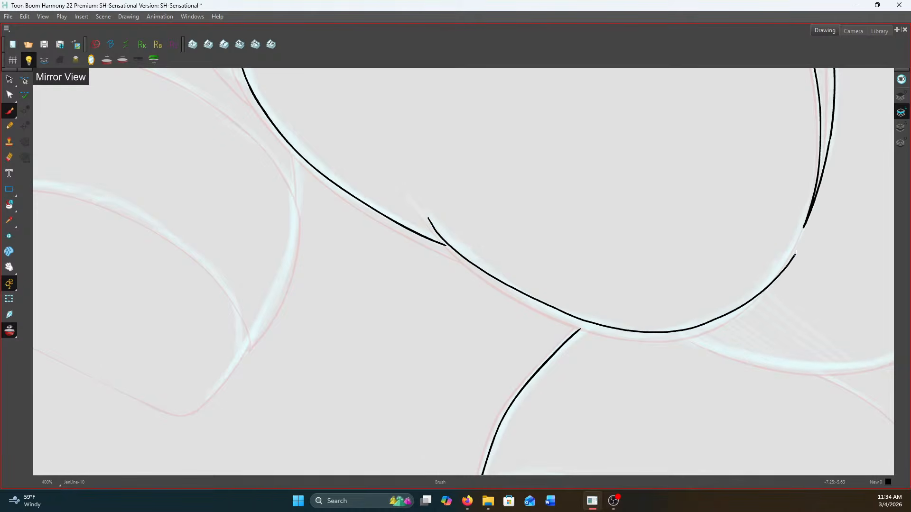
{"action": "key", "text": "ctrl+z"}
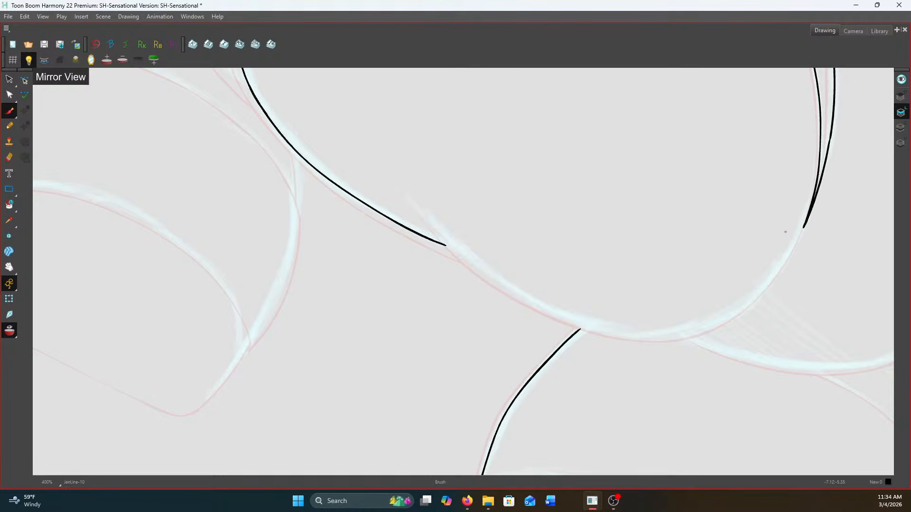
{"action": "mouse_move", "coordinate": [426, 214]}
{"action": "left_mouse_down"}
{"action": "mouse_move", "coordinate": [478, 264]}
{"action": "mouse_move", "coordinate": [546, 305]}
{"action": "mouse_move", "coordinate": [620, 327]}
{"action": "left_mouse_up"}
{"action": "key", "text": "ctrl+z"}
{"action": "mouse_move", "coordinate": [429, 215]}
{"action": "left_mouse_down"}
{"action": "mouse_move", "coordinate": [534, 302]}
{"action": "mouse_move", "coordinate": [599, 329]}
{"action": "mouse_move", "coordinate": [661, 337]}
{"action": "mouse_move", "coordinate": [712, 327]}
{"action": "mouse_move", "coordinate": [748, 305]}
{"action": "mouse_move", "coordinate": [807, 220]}
{"action": "left_mouse_up"}
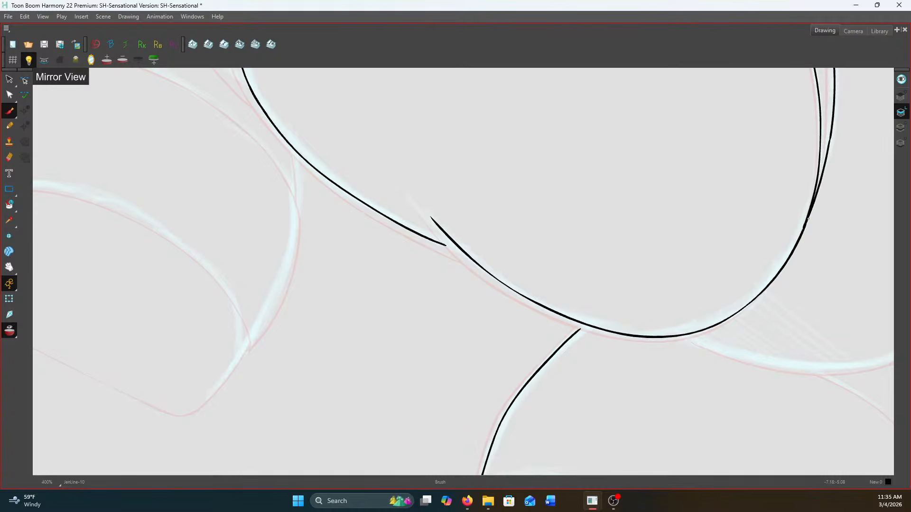
{"action": "scroll", "coordinate": [452, 255], "scroll_direction": "up", "scroll_amount": 2}
{"action": "left_click_drag", "start_coordinate": [439, 243], "coordinate": [480, 254]}
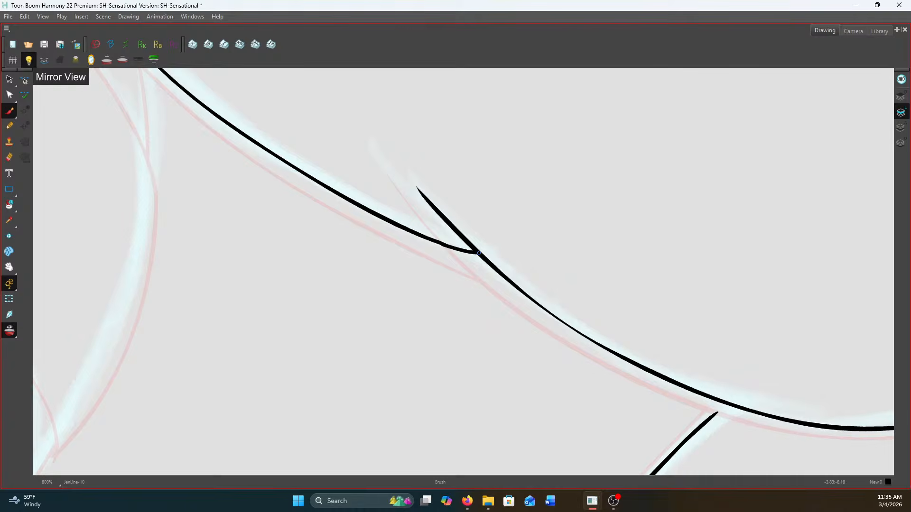
{"action": "scroll", "coordinate": [480, 255], "scroll_direction": "down", "scroll_amount": 6}
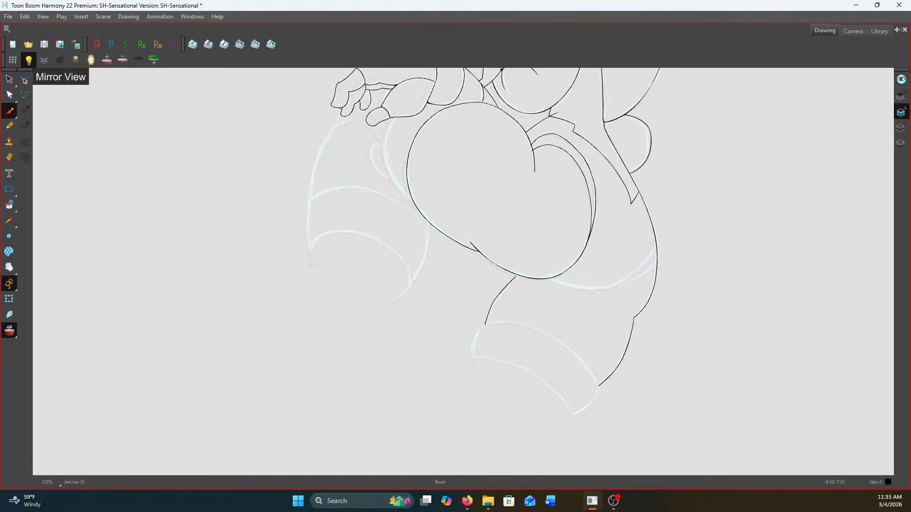
Ink the curved line sweeping from the outer hip edge down to the lower side of the large rounded form
{"action": "scroll", "coordinate": [544, 271], "scroll_direction": "up", "scroll_amount": 5}
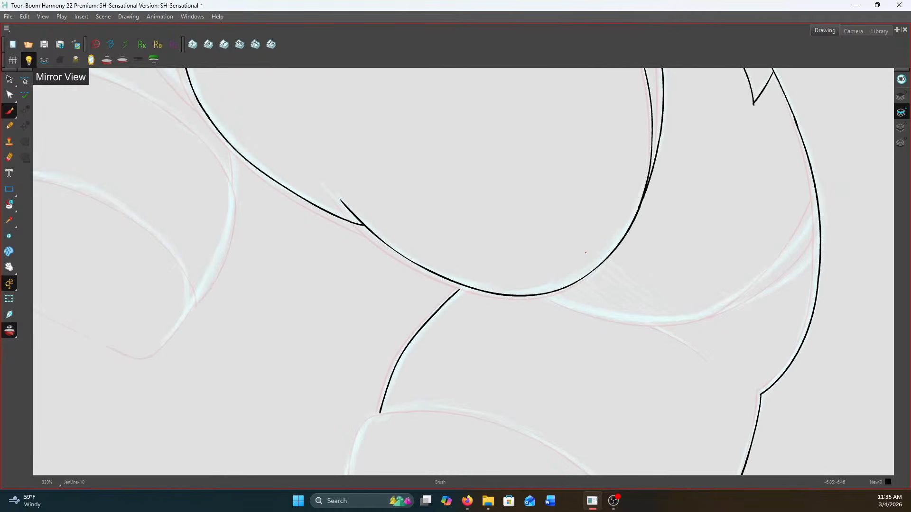
{"action": "key", "text": "v"}
{"action": "key", "text": "c"}
{"action": "key", "text": "c"}
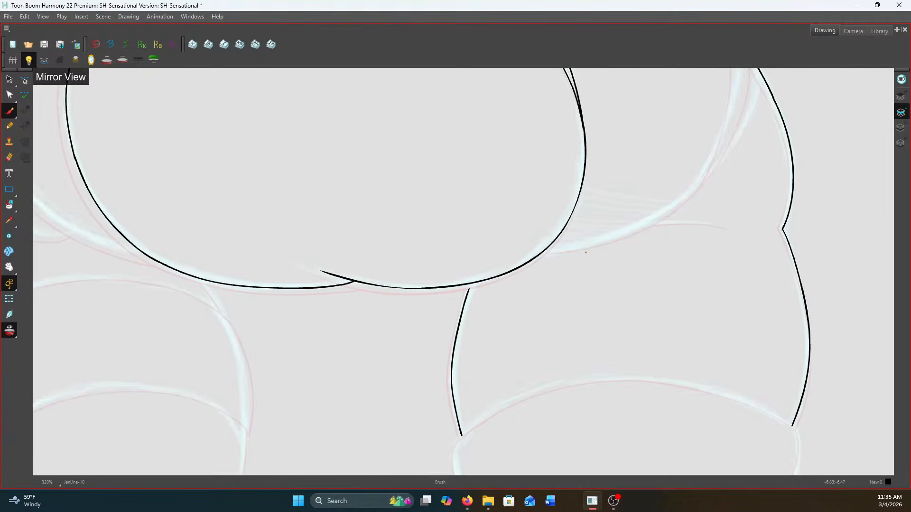
{"action": "key", "text": "space"}
{"action": "left_click_drag", "start_coordinate": [538, 235], "coordinate": [494, 348]}
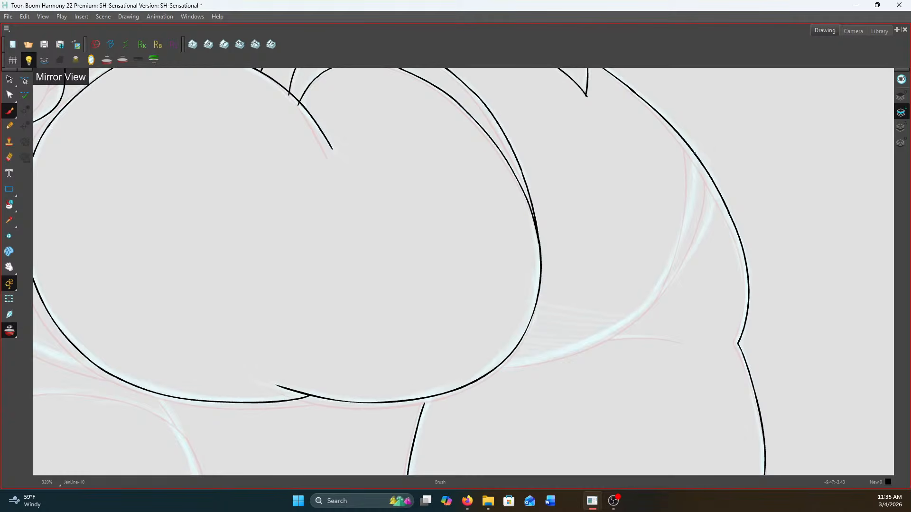
{"action": "mouse_move", "coordinate": [694, 153]}
{"action": "left_mouse_down"}
{"action": "mouse_move", "coordinate": [680, 242]}
{"action": "mouse_move", "coordinate": [638, 309]}
{"action": "mouse_move", "coordinate": [586, 342]}
{"action": "mouse_move", "coordinate": [502, 364]}
{"action": "left_mouse_up"}
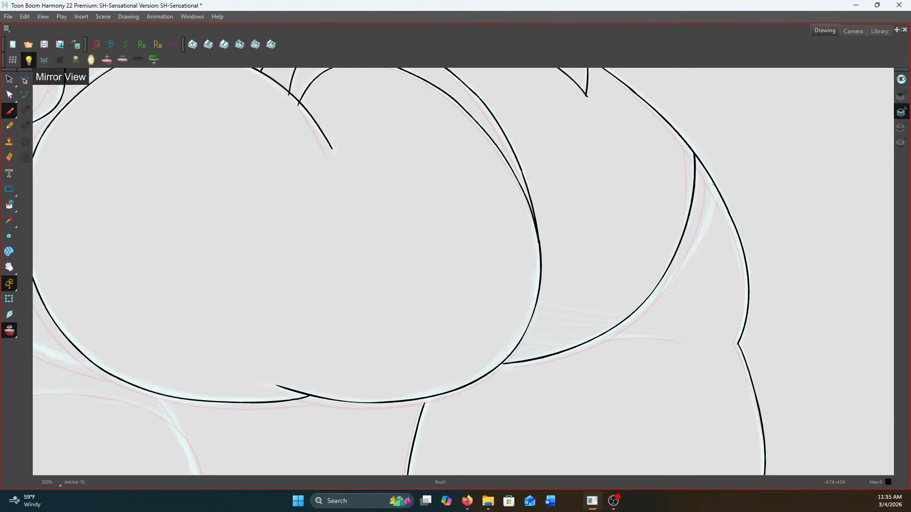
Ink a second line alongside the hip curve, redoing it once, and add a short crease extending onto the thigh
{"action": "mouse_move", "coordinate": [715, 186]}
{"action": "left_mouse_down"}
{"action": "mouse_move", "coordinate": [685, 260]}
{"action": "mouse_move", "coordinate": [656, 297]}
{"action": "mouse_move", "coordinate": [595, 338]}
{"action": "left_mouse_up"}
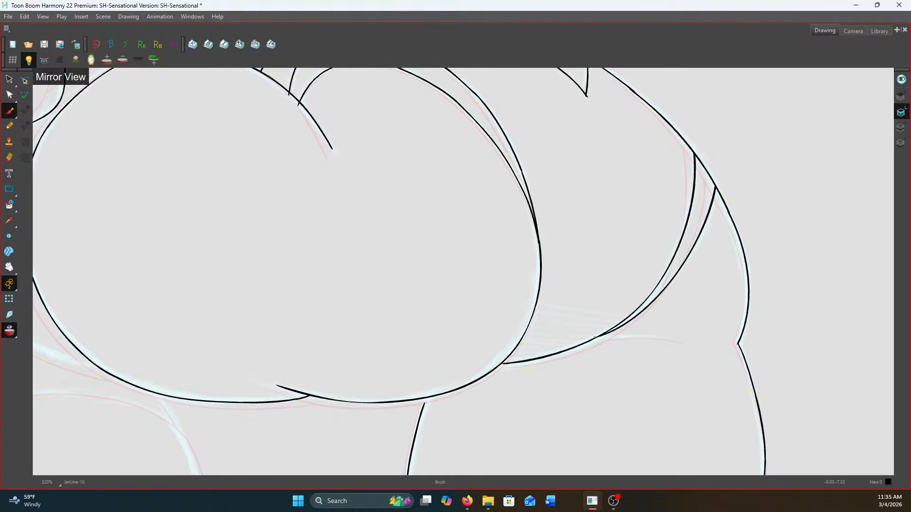
{"action": "key", "text": "ctrl+z"}
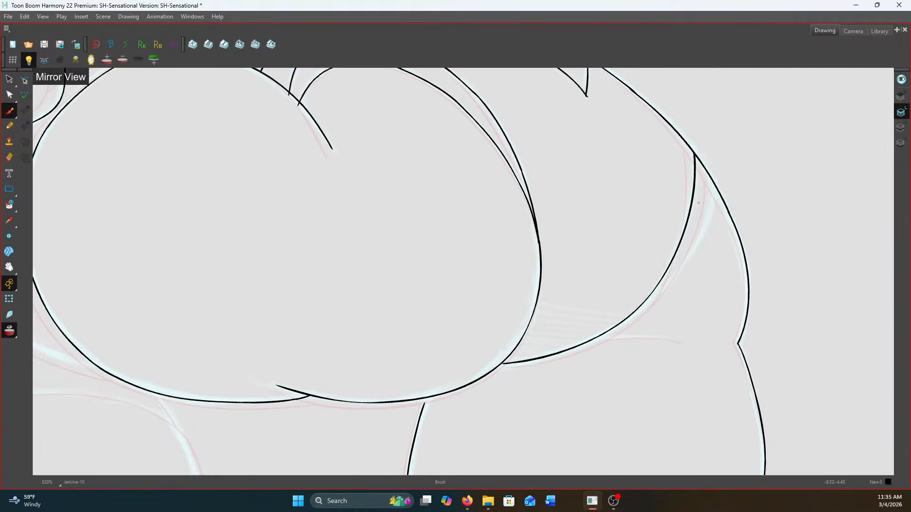
{"action": "mouse_move", "coordinate": [713, 186]}
{"action": "left_mouse_down"}
{"action": "mouse_move", "coordinate": [703, 220]}
{"action": "mouse_move", "coordinate": [650, 295]}
{"action": "left_mouse_up"}
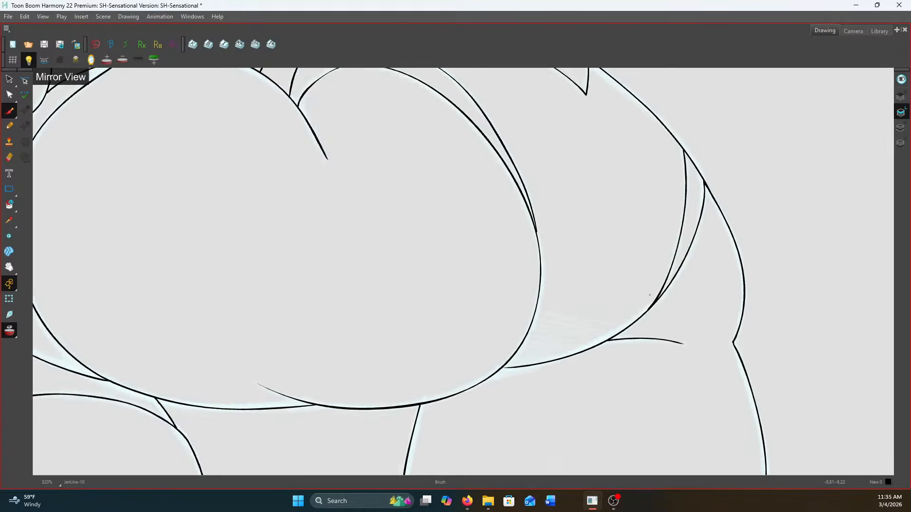
{"action": "left_click_drag", "start_coordinate": [672, 339], "coordinate": [592, 340]}
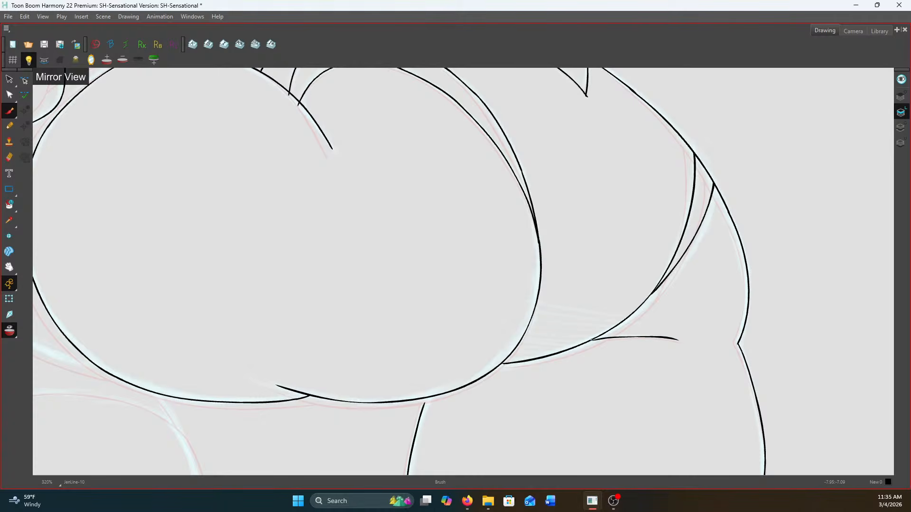
Ink the curve from the base of the thumb down to the edge of the large rounded form
{"action": "scroll", "coordinate": [593, 339], "scroll_direction": "down", "scroll_amount": 9}
{"action": "scroll", "coordinate": [528, 343], "scroll_direction": "up", "scroll_amount": 1}
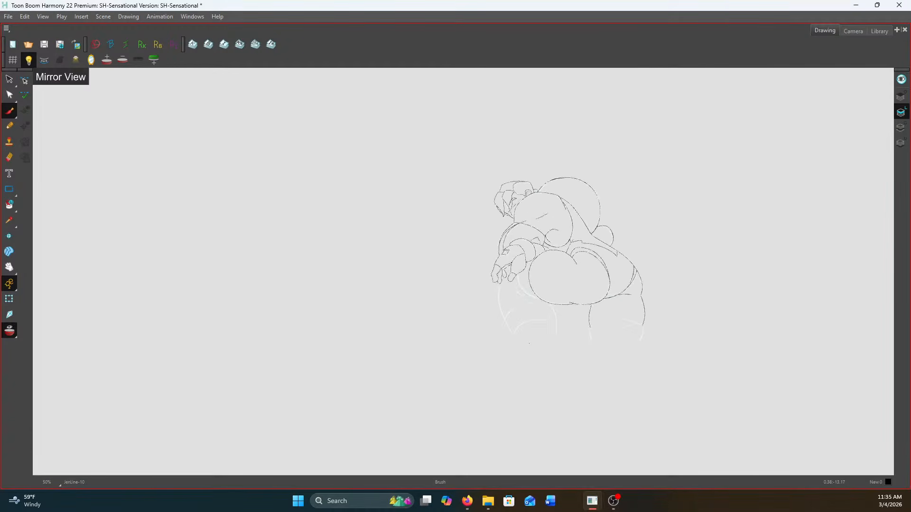
{"action": "scroll", "coordinate": [529, 343], "scroll_direction": "up", "scroll_amount": 2}
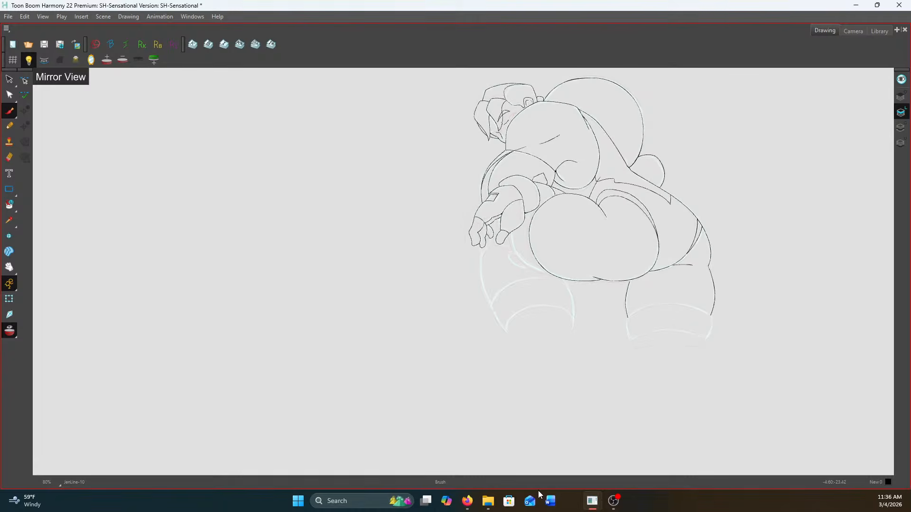
{"action": "scroll", "coordinate": [565, 216], "scroll_direction": "up", "scroll_amount": 5}
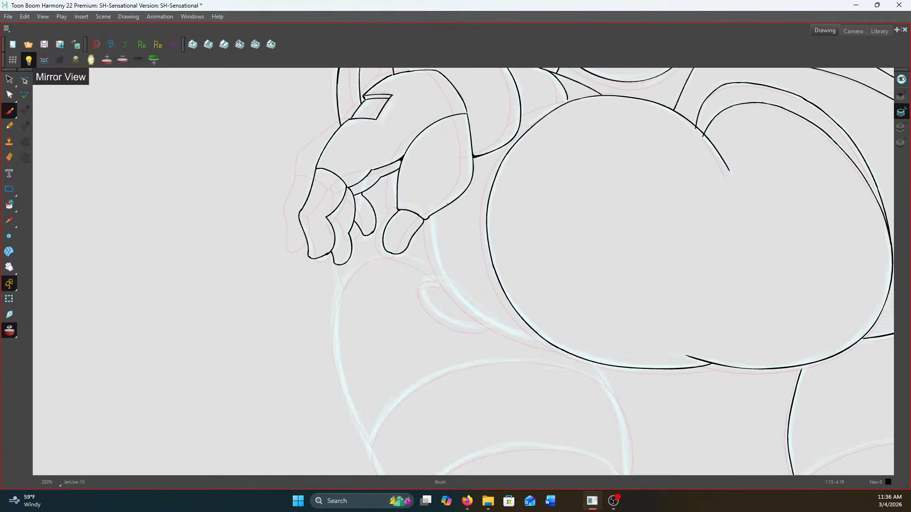
{"action": "scroll", "coordinate": [442, 248], "scroll_direction": "up", "scroll_amount": 2}
{"action": "scroll", "coordinate": [435, 222], "scroll_direction": "up", "scroll_amount": 1}
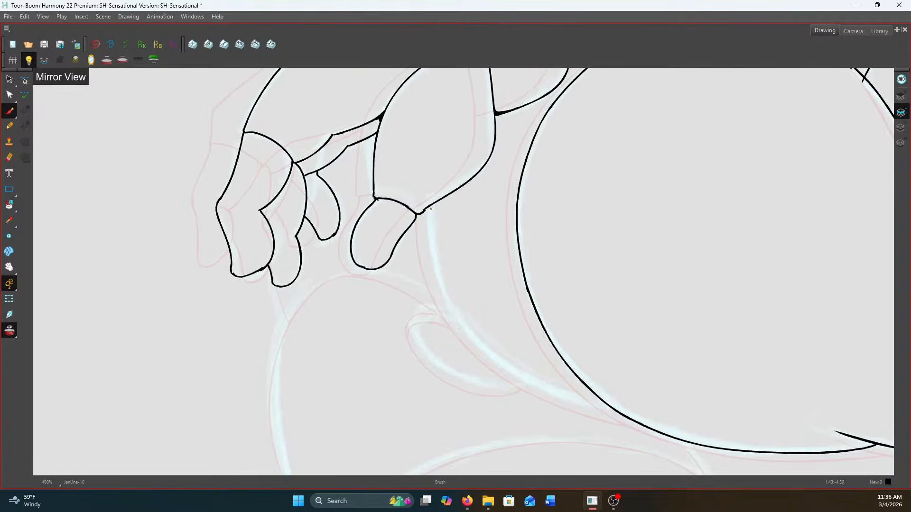
{"action": "mouse_move", "coordinate": [431, 206]}
{"action": "left_mouse_down"}
{"action": "mouse_move", "coordinate": [441, 290]}
{"action": "mouse_move", "coordinate": [462, 323]}
{"action": "mouse_move", "coordinate": [532, 385]}
{"action": "mouse_move", "coordinate": [605, 404]}
{"action": "left_mouse_up"}
{"action": "scroll", "coordinate": [606, 403], "scroll_direction": "down", "scroll_amount": 2}
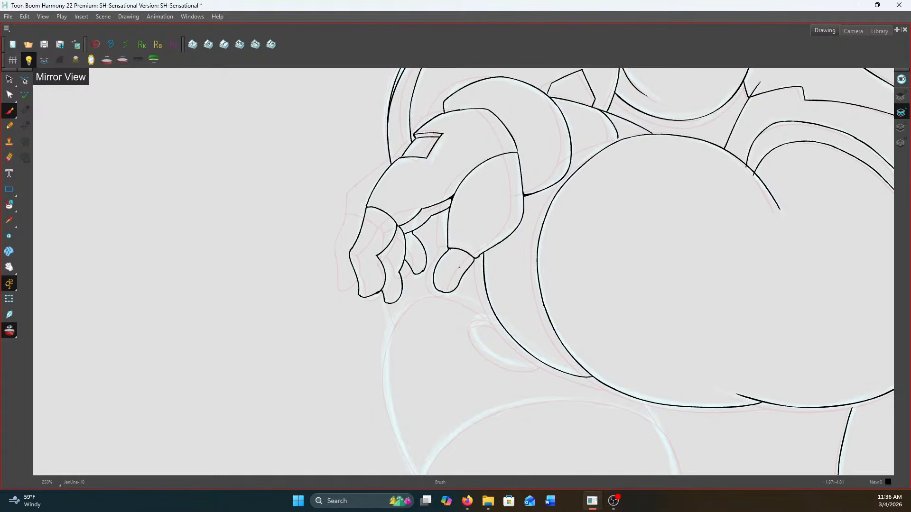
Ink the small oval shape attached below the thumb's curve and add the inner arc across its upper end
{"action": "scroll", "coordinate": [561, 384], "scroll_direction": "up", "scroll_amount": 2}
{"action": "scroll", "coordinate": [457, 297], "scroll_direction": "up", "scroll_amount": 1}
{"action": "left_click_drag", "start_coordinate": [457, 297], "coordinate": [495, 250]}
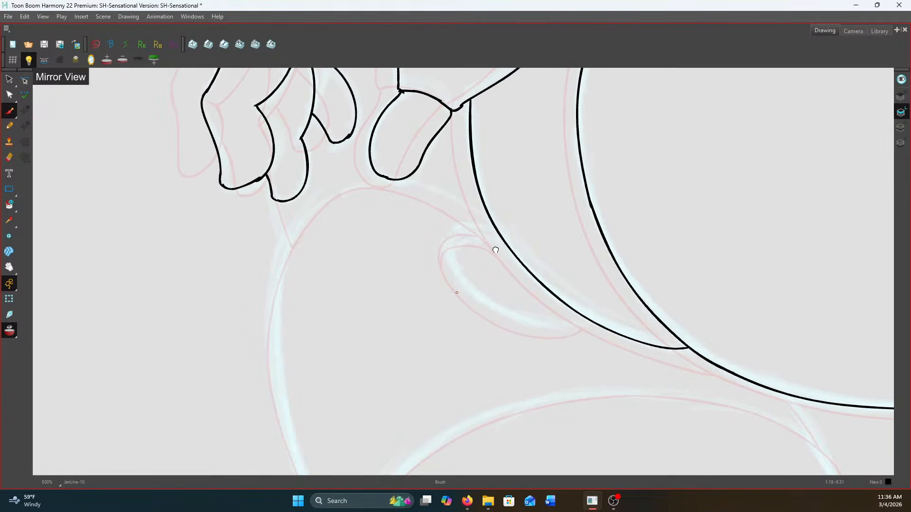
{"action": "mouse_move", "coordinate": [501, 236]}
{"action": "left_mouse_down"}
{"action": "mouse_move", "coordinate": [455, 227]}
{"action": "mouse_move", "coordinate": [451, 256]}
{"action": "mouse_move", "coordinate": [468, 287]}
{"action": "mouse_move", "coordinate": [507, 318]}
{"action": "mouse_move", "coordinate": [552, 331]}
{"action": "mouse_move", "coordinate": [596, 324]}
{"action": "left_mouse_up"}
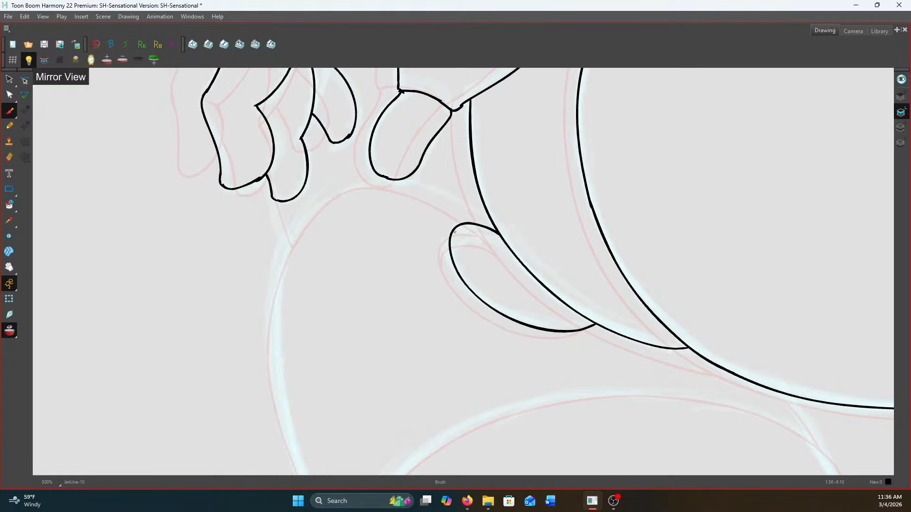
{"action": "mouse_move", "coordinate": [451, 247]}
{"action": "left_mouse_down"}
{"action": "mouse_move", "coordinate": [465, 235]}
{"action": "mouse_move", "coordinate": [508, 244]}
{"action": "left_mouse_up"}
{"action": "scroll", "coordinate": [508, 244], "scroll_direction": "down", "scroll_amount": 2}
{"action": "scroll", "coordinate": [459, 218], "scroll_direction": "up", "scroll_amount": 1}
{"action": "left_click_drag", "start_coordinate": [459, 219], "coordinate": [518, 216]}
Flip repeatedly between neighbouring drawings to compare the pose around the hand and the thigh beneath it
{"action": "scroll", "coordinate": [393, 204], "scroll_direction": "up", "scroll_amount": 1}
{"action": "key", "text": "f"}
{"action": "key", "text": "g"}
{"action": "key", "text": "f"}
{"action": "key", "text": "g"}
{"action": "key", "text": "f"}
{"action": "key", "text": "g"}
{"action": "key", "text": "f"}
{"action": "key", "text": "g"}
{"action": "key", "text": "f"}
{"action": "key", "text": "g"}
{"action": "key", "text": "f"}
{"action": "key", "text": "g"}
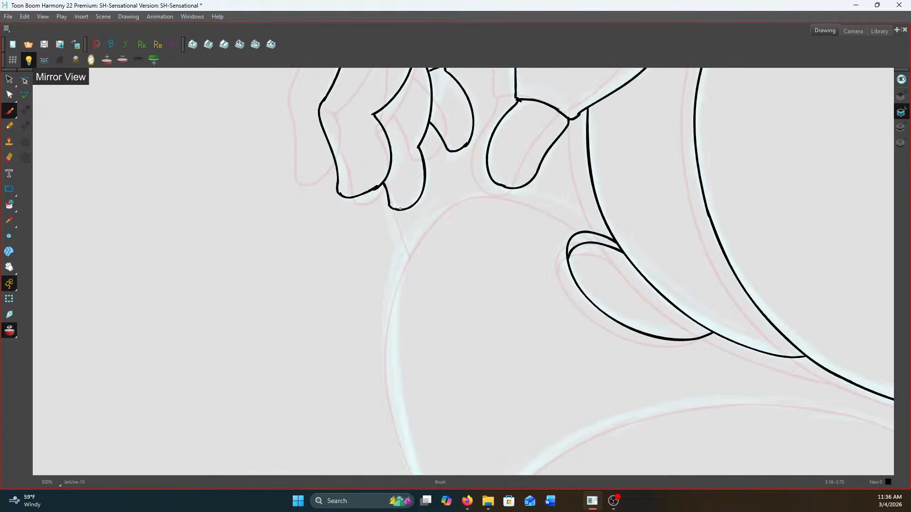
{"action": "key", "text": "f"}
{"action": "key", "text": "g"}
{"action": "key", "text": "f"}
{"action": "key", "text": "g"}
Ink the short line below the fingertip and the arc of the thigh's top running beneath the thumb
{"action": "left_click_drag", "start_coordinate": [399, 210], "coordinate": [411, 241]}
{"action": "mouse_move", "coordinate": [605, 224]}
{"action": "left_mouse_down"}
{"action": "mouse_move", "coordinate": [569, 200]}
{"action": "mouse_move", "coordinate": [518, 187]}
{"action": "mouse_move", "coordinate": [461, 200]}
{"action": "mouse_move", "coordinate": [411, 242]}
{"action": "left_mouse_up"}
{"action": "key", "text": "ctrl+z"}
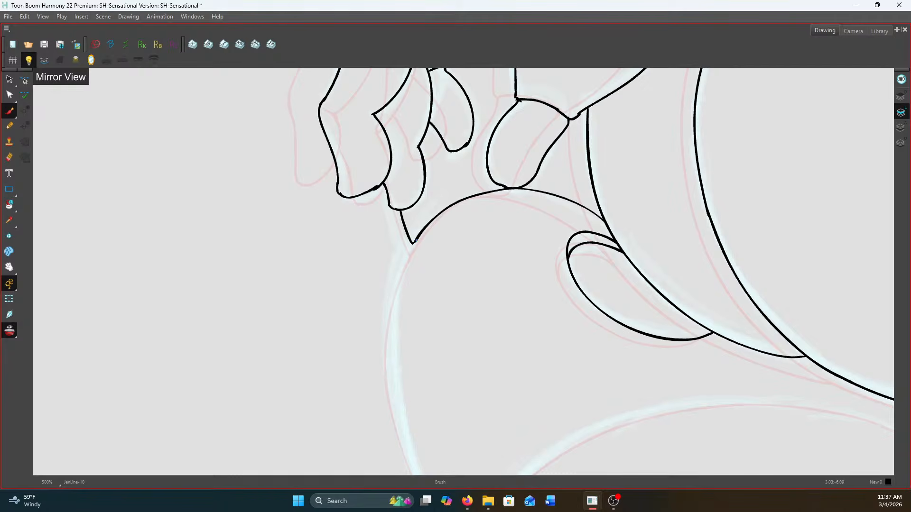
Clean up the corner below the fingertip and ink the thigh's outer edge down to the start of the leg band
{"action": "key", "text": "1"}
{"action": "key", "text": "1"}
{"action": "key", "text": "2"}
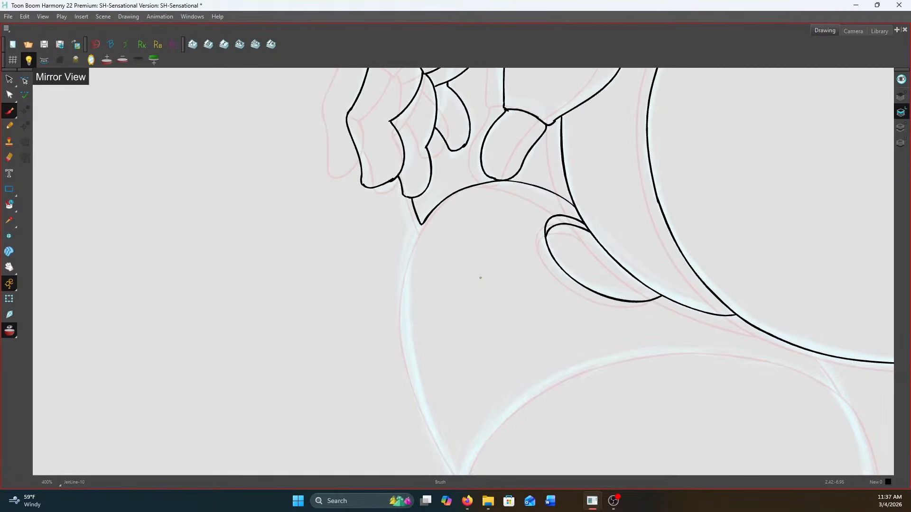
{"action": "key", "text": "2"}
{"action": "left_click_drag", "start_coordinate": [480, 279], "coordinate": [504, 212]}
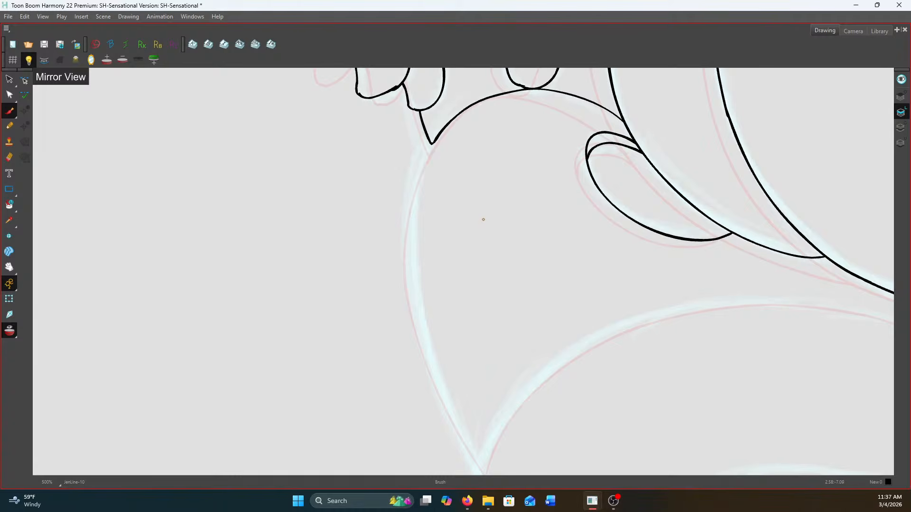
{"action": "scroll", "coordinate": [425, 158], "scroll_direction": "up", "scroll_amount": 2}
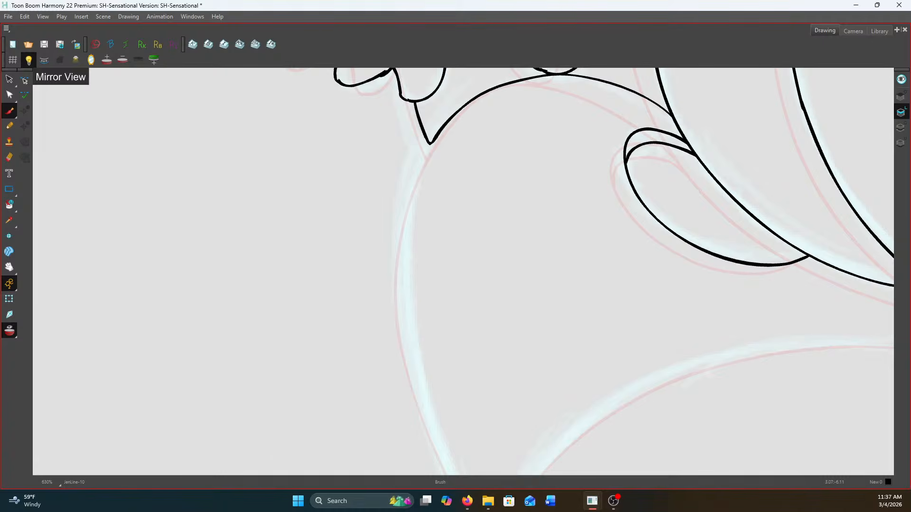
{"action": "left_click_drag", "start_coordinate": [426, 139], "coordinate": [433, 148]}
{"action": "scroll", "coordinate": [436, 146], "scroll_direction": "down", "scroll_amount": 1}
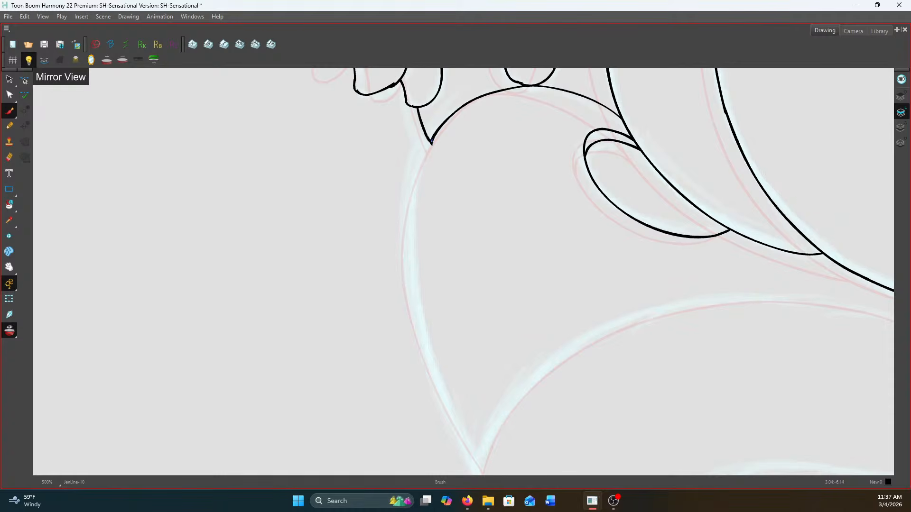
{"action": "mouse_move", "coordinate": [431, 143]}
{"action": "left_mouse_down"}
{"action": "mouse_move", "coordinate": [409, 212]}
{"action": "mouse_move", "coordinate": [409, 281]}
{"action": "mouse_move", "coordinate": [424, 343]}
{"action": "mouse_move", "coordinate": [486, 463]}
{"action": "left_mouse_up"}
{"action": "scroll", "coordinate": [559, 213], "scroll_direction": "down", "scroll_amount": 4}
{"action": "scroll", "coordinate": [584, 285], "scroll_direction": "up", "scroll_amount": 3}
Ink the outer edge of the leg band, from the start of its upper arc down to its lower corner
{"action": "key", "text": "space"}
{"action": "left_click_drag", "start_coordinate": [574, 271], "coordinate": [529, 170]}
{"action": "scroll", "coordinate": [551, 173], "scroll_direction": "down", "scroll_amount": 1}
{"action": "scroll", "coordinate": [720, 242], "scroll_direction": "up", "scroll_amount": 1}
{"action": "left_click_drag", "start_coordinate": [546, 209], "coordinate": [562, 248]}
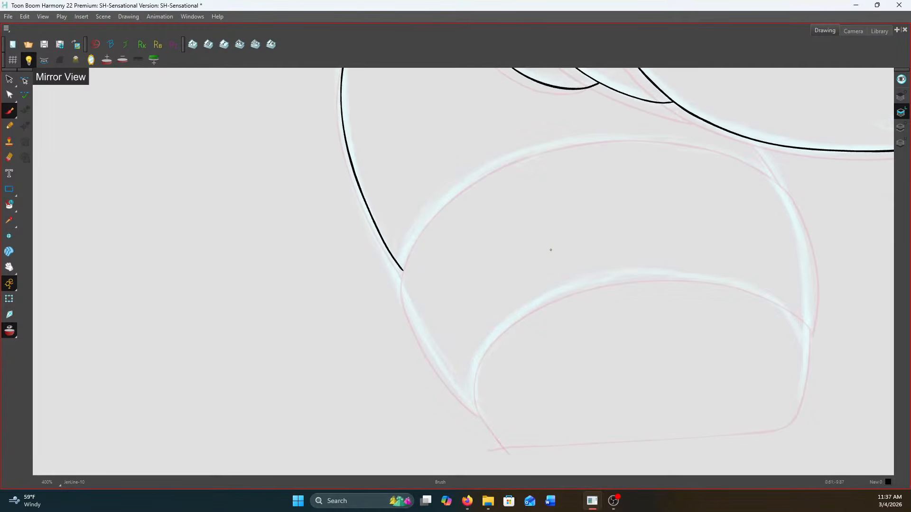
{"action": "scroll", "coordinate": [444, 253], "scroll_direction": "up", "scroll_amount": 1}
{"action": "mouse_move", "coordinate": [432, 196]}
{"action": "left_mouse_down"}
{"action": "mouse_move", "coordinate": [393, 255]}
{"action": "mouse_move", "coordinate": [394, 318]}
{"action": "mouse_move", "coordinate": [431, 391]}
{"action": "mouse_move", "coordinate": [485, 446]}
{"action": "left_mouse_up"}
{"action": "scroll", "coordinate": [484, 375], "scroll_direction": "down", "scroll_amount": 1}
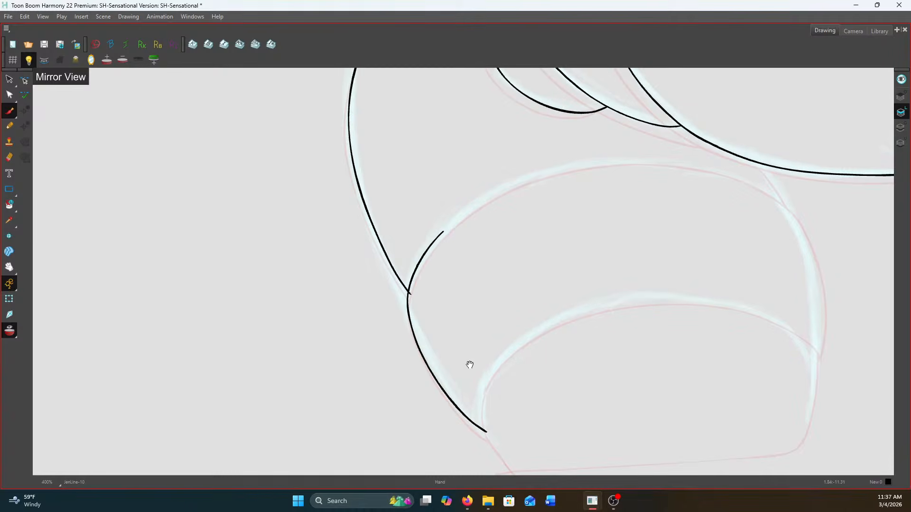
Ink the leg band's upper arc across the thigh and join its end to the large rounded form with a short line
{"action": "left_click_drag", "start_coordinate": [470, 364], "coordinate": [334, 292]}
{"action": "mouse_move", "coordinate": [336, 172]}
{"action": "left_mouse_down"}
{"action": "mouse_move", "coordinate": [340, 273]}
{"action": "mouse_move", "coordinate": [440, 206]}
{"action": "mouse_move", "coordinate": [555, 183]}
{"action": "mouse_move", "coordinate": [656, 191]}
{"action": "mouse_move", "coordinate": [768, 238]}
{"action": "left_mouse_up"}
{"action": "scroll", "coordinate": [340, 267], "scroll_direction": "up", "scroll_amount": 1}
{"action": "scroll", "coordinate": [747, 198], "scroll_direction": "up", "scroll_amount": 2}
{"action": "left_click_drag", "start_coordinate": [733, 184], "coordinate": [781, 260]}
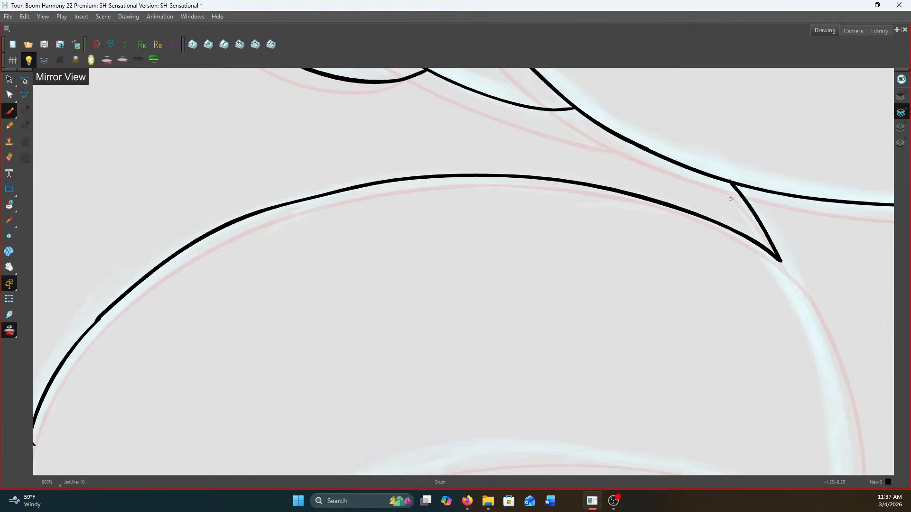
{"action": "key", "text": "ctrl+z"}
{"action": "mouse_move", "coordinate": [732, 183]}
{"action": "left_mouse_down"}
{"action": "mouse_move", "coordinate": [790, 265]}
{"action": "mouse_move", "coordinate": [780, 261]}
{"action": "left_mouse_up"}
Ink the leg band's inner side edge and lower arc, and close off the leg section beneath with a bottom line
{"action": "scroll", "coordinate": [749, 234], "scroll_direction": "down", "scroll_amount": 4}
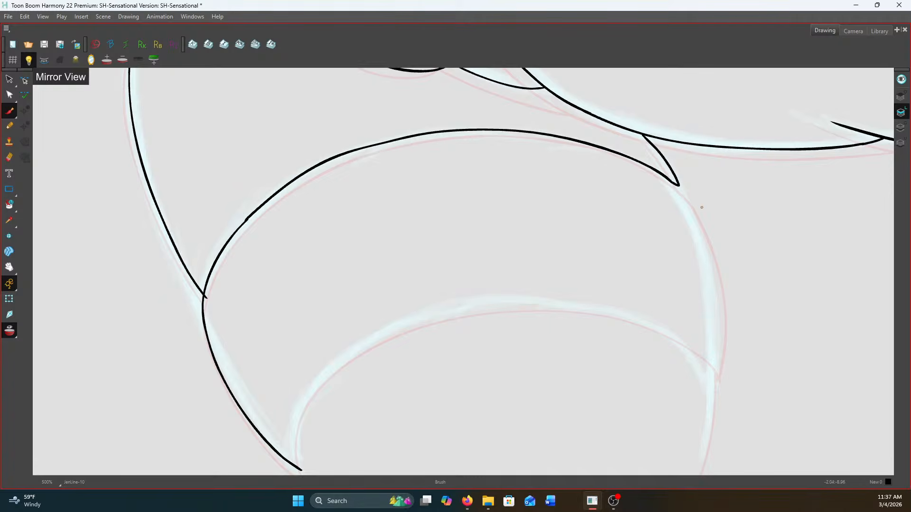
{"action": "mouse_move", "coordinate": [675, 184]}
{"action": "left_mouse_down"}
{"action": "mouse_move", "coordinate": [718, 258]}
{"action": "mouse_move", "coordinate": [728, 308]}
{"action": "mouse_move", "coordinate": [721, 378]}
{"action": "left_mouse_up"}
{"action": "left_click_drag", "start_coordinate": [431, 410], "coordinate": [525, 294]}
{"action": "mouse_move", "coordinate": [394, 354]}
{"action": "left_mouse_down"}
{"action": "mouse_move", "coordinate": [395, 292]}
{"action": "mouse_move", "coordinate": [430, 248]}
{"action": "mouse_move", "coordinate": [506, 206]}
{"action": "mouse_move", "coordinate": [606, 187]}
{"action": "mouse_move", "coordinate": [707, 200]}
{"action": "mouse_move", "coordinate": [779, 232]}
{"action": "mouse_move", "coordinate": [812, 264]}
{"action": "mouse_move", "coordinate": [798, 357]}
{"action": "left_mouse_up"}
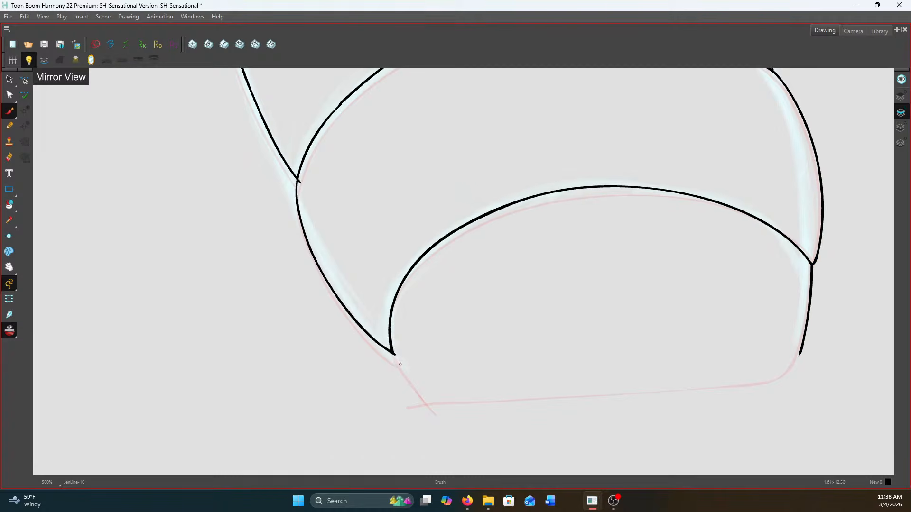
{"action": "mouse_move", "coordinate": [394, 354]}
{"action": "left_mouse_down"}
{"action": "mouse_move", "coordinate": [477, 407]}
{"action": "mouse_move", "coordinate": [797, 373]}
{"action": "mouse_move", "coordinate": [801, 348]}
{"action": "left_mouse_up"}
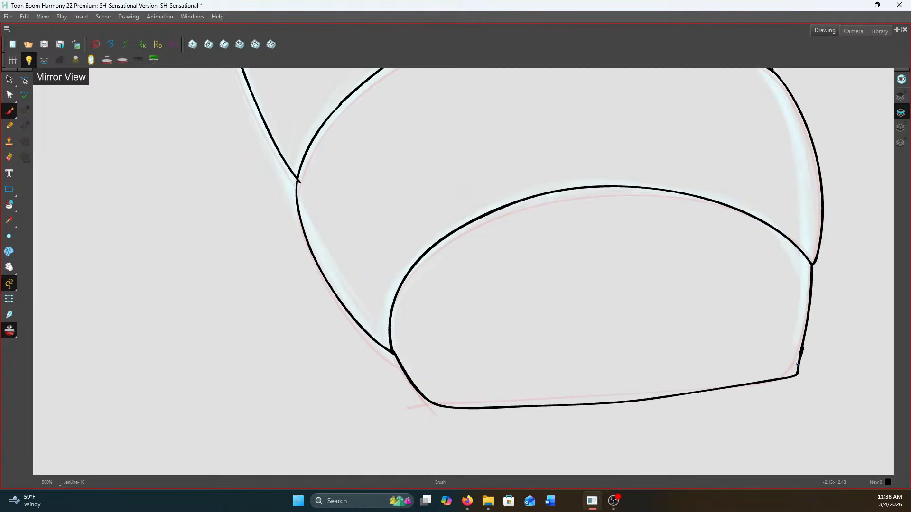
Ink the other leg's band over the sketch, tracing its upper arc and both side edges
{"action": "scroll", "coordinate": [362, 339], "scroll_direction": "down", "scroll_amount": 5}
{"action": "scroll", "coordinate": [733, 240], "scroll_direction": "up", "scroll_amount": 4}
{"action": "left_click_drag", "start_coordinate": [732, 240], "coordinate": [520, 214]}
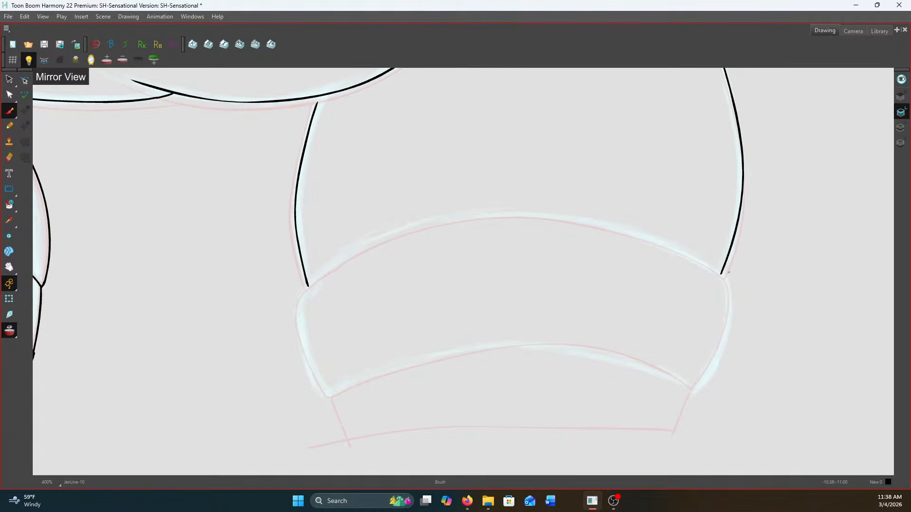
{"action": "mouse_move", "coordinate": [313, 279]}
{"action": "left_mouse_down"}
{"action": "mouse_move", "coordinate": [304, 341]}
{"action": "mouse_move", "coordinate": [327, 394]}
{"action": "left_mouse_up"}
{"action": "mouse_move", "coordinate": [312, 280]}
{"action": "left_mouse_down"}
{"action": "mouse_move", "coordinate": [355, 248]}
{"action": "mouse_move", "coordinate": [447, 218]}
{"action": "mouse_move", "coordinate": [582, 217]}
{"action": "mouse_move", "coordinate": [647, 234]}
{"action": "mouse_move", "coordinate": [722, 275]}
{"action": "mouse_move", "coordinate": [726, 335]}
{"action": "mouse_move", "coordinate": [694, 389]}
{"action": "left_mouse_up"}
Ink this band's lower arc and close off the leg section beneath with two side lines and a bottom line
{"action": "scroll", "coordinate": [365, 349], "scroll_direction": "up", "scroll_amount": 1}
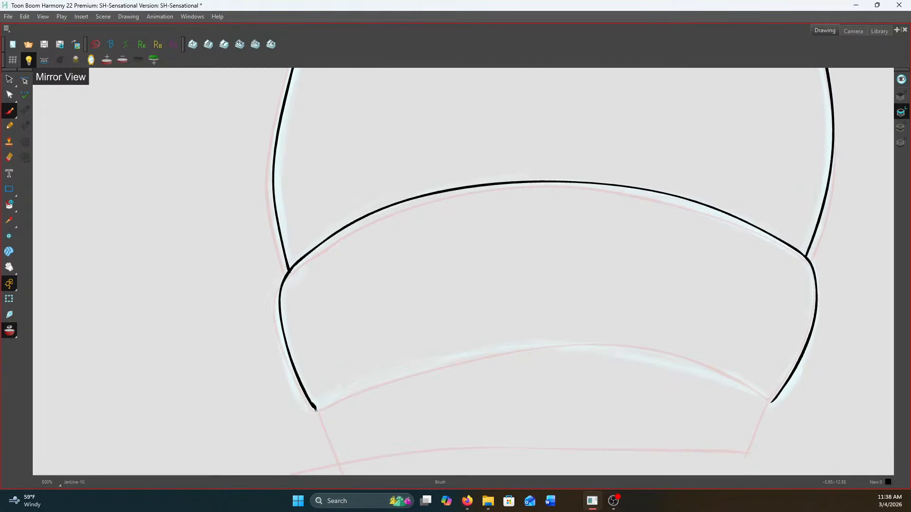
{"action": "mouse_move", "coordinate": [316, 408]}
{"action": "left_mouse_down"}
{"action": "mouse_move", "coordinate": [384, 379]}
{"action": "mouse_move", "coordinate": [528, 343]}
{"action": "mouse_move", "coordinate": [611, 338]}
{"action": "mouse_move", "coordinate": [727, 371]}
{"action": "mouse_move", "coordinate": [772, 402]}
{"action": "left_mouse_up"}
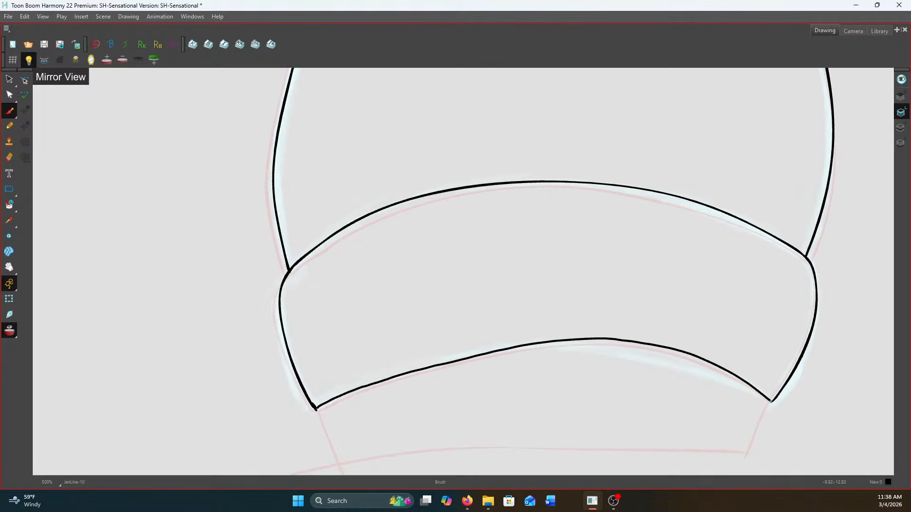
{"action": "left_click_drag", "start_coordinate": [316, 407], "coordinate": [338, 468]}
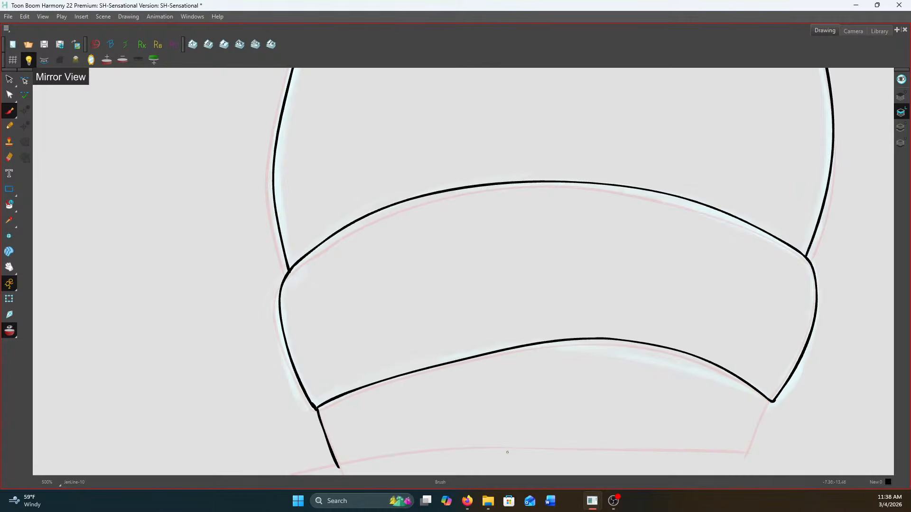
{"action": "left_click_drag", "start_coordinate": [771, 402], "coordinate": [746, 462]}
{"action": "scroll", "coordinate": [743, 335], "scroll_direction": "down", "scroll_amount": 2}
{"action": "left_click_drag", "start_coordinate": [479, 418], "coordinate": [764, 409]}
Thicken the closed eyelid line on the character's face into a solid, tapered stroke
{"action": "scroll", "coordinate": [758, 403], "scroll_direction": "down", "scroll_amount": 3}
{"action": "scroll", "coordinate": [577, 251], "scroll_direction": "down", "scroll_amount": 2}
{"action": "left_click_drag", "start_coordinate": [488, 130], "coordinate": [500, 223]}
{"action": "scroll", "coordinate": [449, 173], "scroll_direction": "up", "scroll_amount": 6}
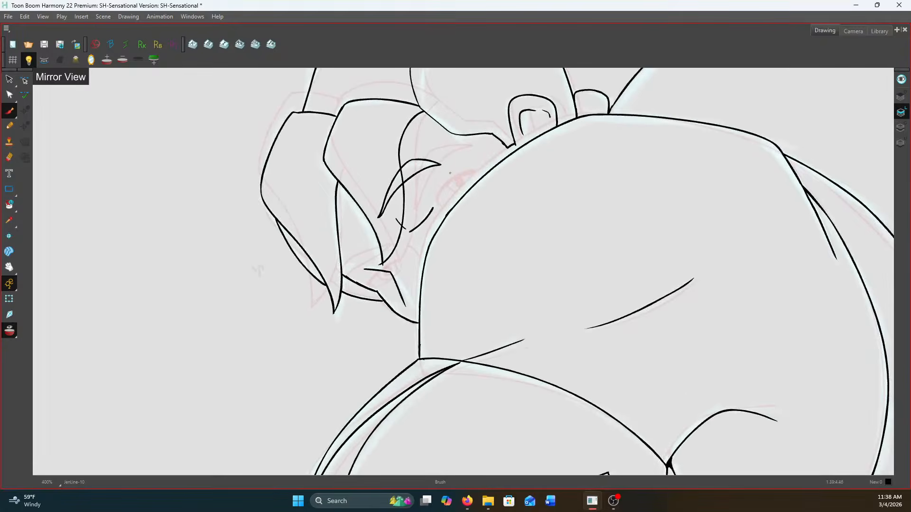
{"action": "scroll", "coordinate": [448, 173], "scroll_direction": "up", "scroll_amount": 3}
{"action": "mouse_move", "coordinate": [421, 227]}
{"action": "left_mouse_down"}
{"action": "mouse_move", "coordinate": [395, 267]}
{"action": "mouse_move", "coordinate": [376, 287]}
{"action": "mouse_move", "coordinate": [405, 252]}
{"action": "mouse_move", "coordinate": [362, 294]}
{"action": "left_mouse_up"}
{"action": "scroll", "coordinate": [366, 294], "scroll_direction": "down", "scroll_amount": 6}
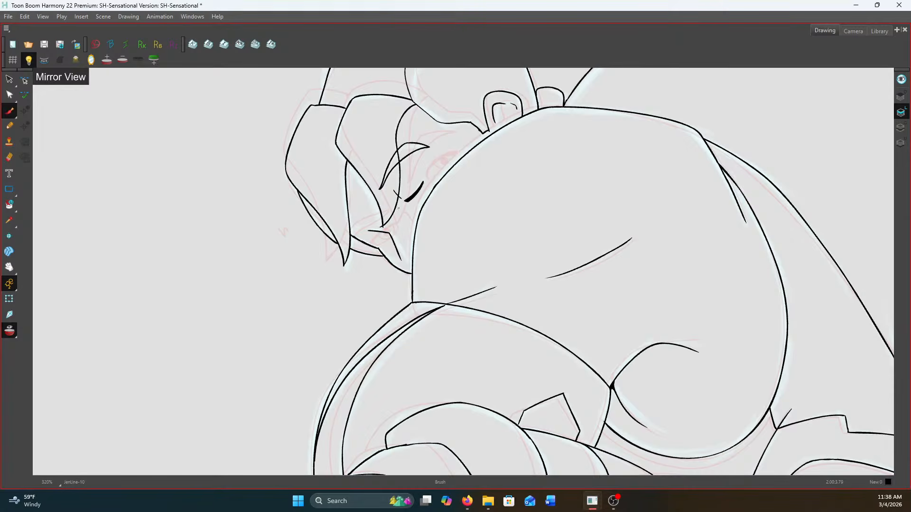
{"action": "scroll", "coordinate": [400, 210], "scroll_direction": "up", "scroll_amount": 2}
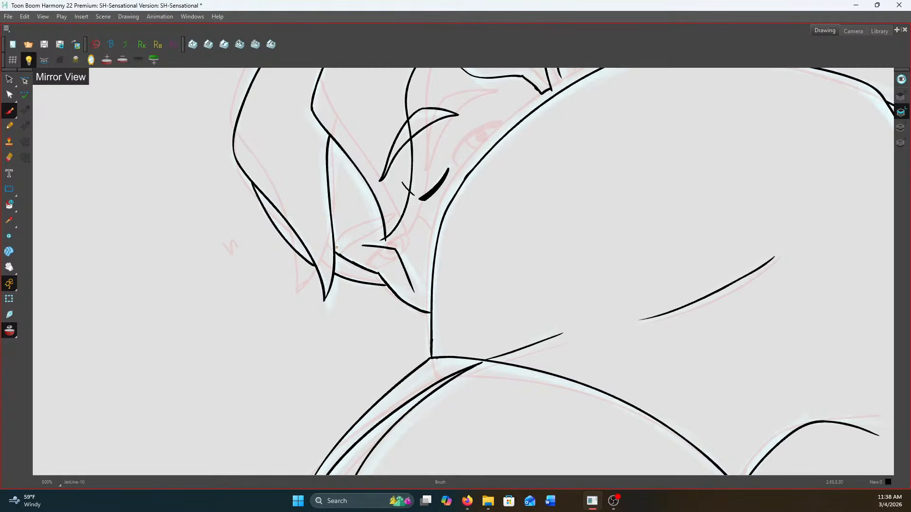
{"action": "scroll", "coordinate": [335, 248], "scroll_direction": "down", "scroll_amount": 1}
{"action": "scroll", "coordinate": [351, 247], "scroll_direction": "down", "scroll_amount": 4}
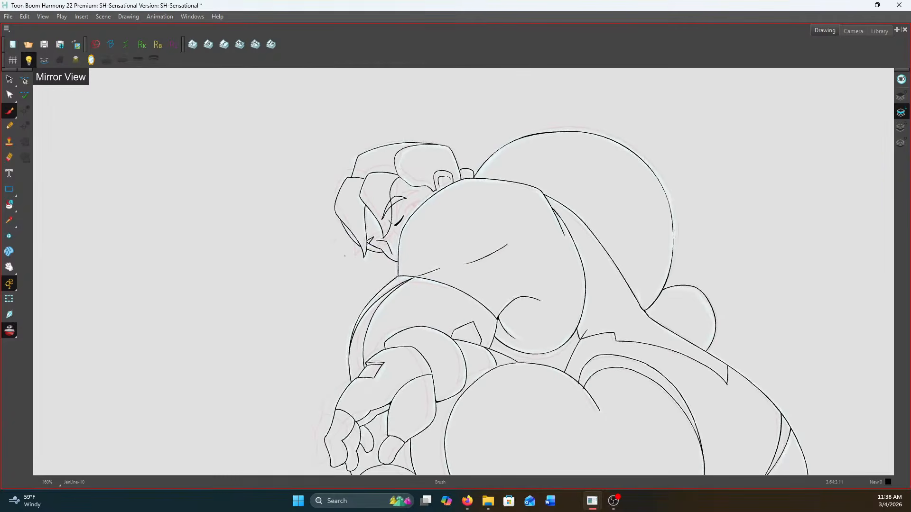
{"action": "scroll", "coordinate": [460, 240], "scroll_direction": "down", "scroll_amount": 2}
{"action": "scroll", "coordinate": [408, 372], "scroll_direction": "up", "scroll_amount": 5}
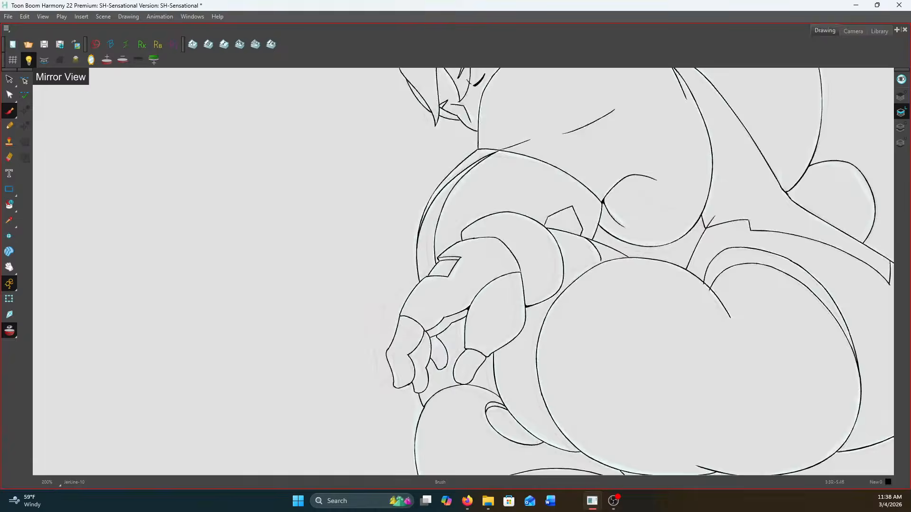
{"action": "scroll", "coordinate": [358, 360], "scroll_direction": "up", "scroll_amount": 3}
{"action": "mouse_move", "coordinate": [354, 356]}
{"action": "left_mouse_down"}
{"action": "mouse_move", "coordinate": [363, 354]}
{"action": "mouse_move", "coordinate": [369, 385]}
{"action": "left_mouse_up"}
{"action": "mouse_move", "coordinate": [422, 395]}
{"action": "left_mouse_down"}
{"action": "mouse_move", "coordinate": [432, 393]}
{"action": "mouse_move", "coordinate": [433, 419]}
{"action": "left_mouse_up"}
{"action": "left_click_drag", "start_coordinate": [492, 347], "coordinate": [507, 369]}
{"action": "left_click_drag", "start_coordinate": [636, 381], "coordinate": [612, 398]}
{"action": "scroll", "coordinate": [614, 403], "scroll_direction": "down", "scroll_amount": 3}
{"action": "key", "text": "period"}
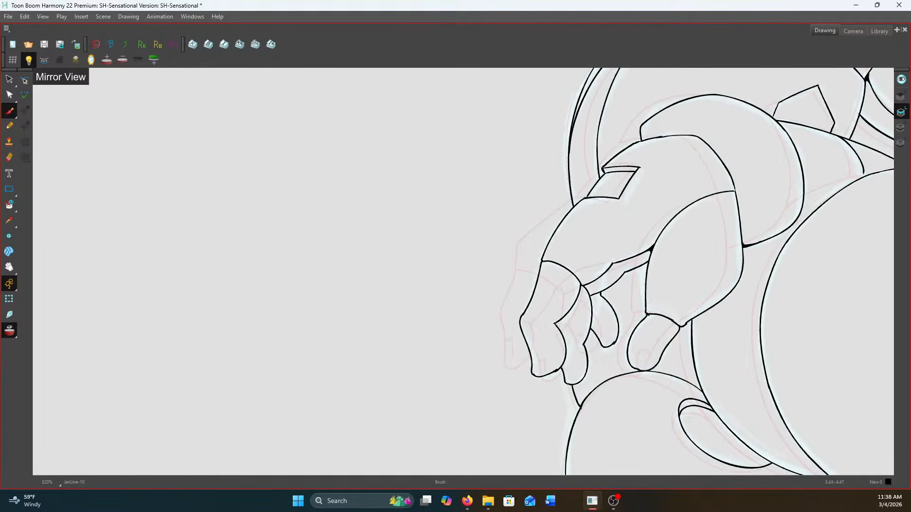
Ink small fingernail marks on the tips of the three fingers and the thumb of the hanging hand
{"action": "scroll", "coordinate": [537, 353], "scroll_direction": "up", "scroll_amount": 3}
{"action": "left_click_drag", "start_coordinate": [525, 354], "coordinate": [546, 348]}
{"action": "mouse_move", "coordinate": [545, 349]}
{"action": "left_mouse_down"}
{"action": "mouse_move", "coordinate": [550, 386]}
{"action": "mouse_move", "coordinate": [610, 375]}
{"action": "mouse_move", "coordinate": [613, 400]}
{"action": "left_mouse_up"}
{"action": "left_click_drag", "start_coordinate": [658, 316], "coordinate": [676, 336]}
{"action": "left_click_drag", "start_coordinate": [758, 343], "coordinate": [775, 355]}
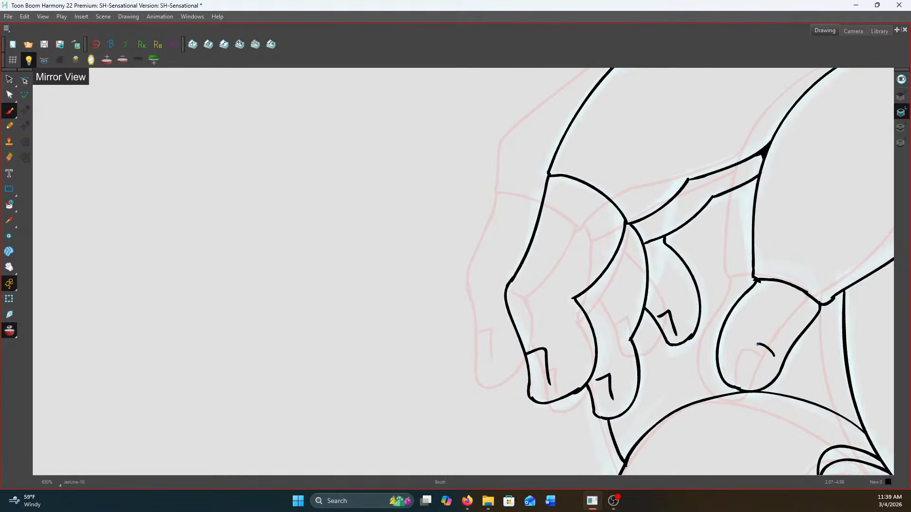
{"action": "scroll", "coordinate": [748, 363], "scroll_direction": "down", "scroll_amount": 5}
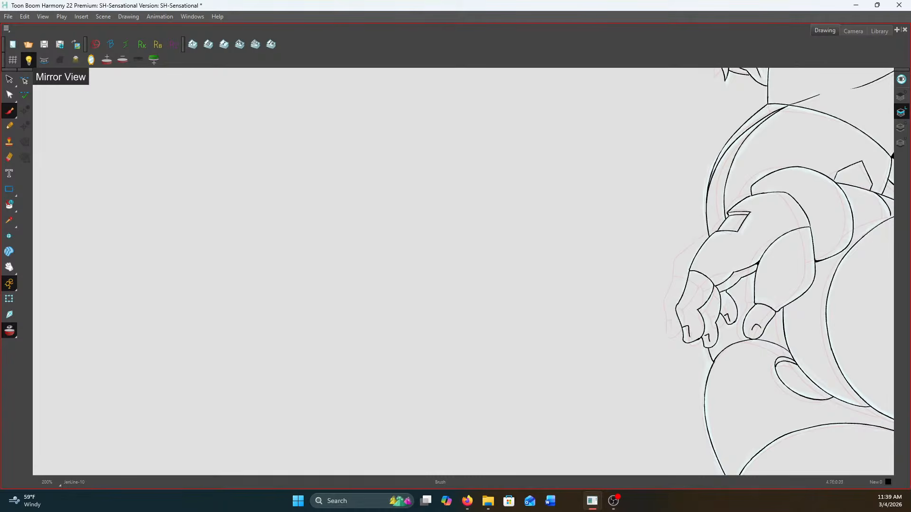
Show the inked drawing in the camera view and turn off the onion skin
{"action": "left_click", "coordinate": [852, 30]}
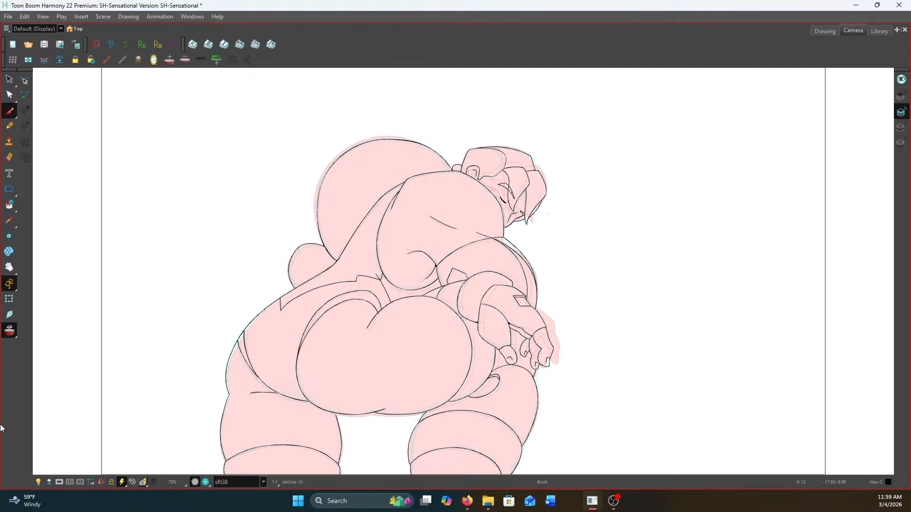
{"action": "left_click", "coordinate": [8, 328]}
{"action": "scroll", "coordinate": [227, 310], "scroll_direction": "down", "scroll_amount": 2}
{"action": "scroll", "coordinate": [279, 287], "scroll_direction": "up", "scroll_amount": 2}
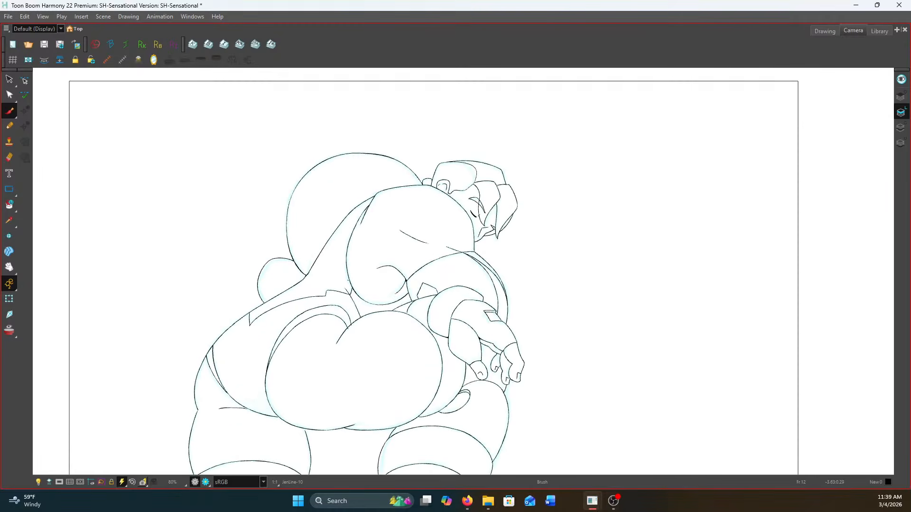
{"action": "left_click_drag", "start_coordinate": [352, 280], "coordinate": [446, 249]}
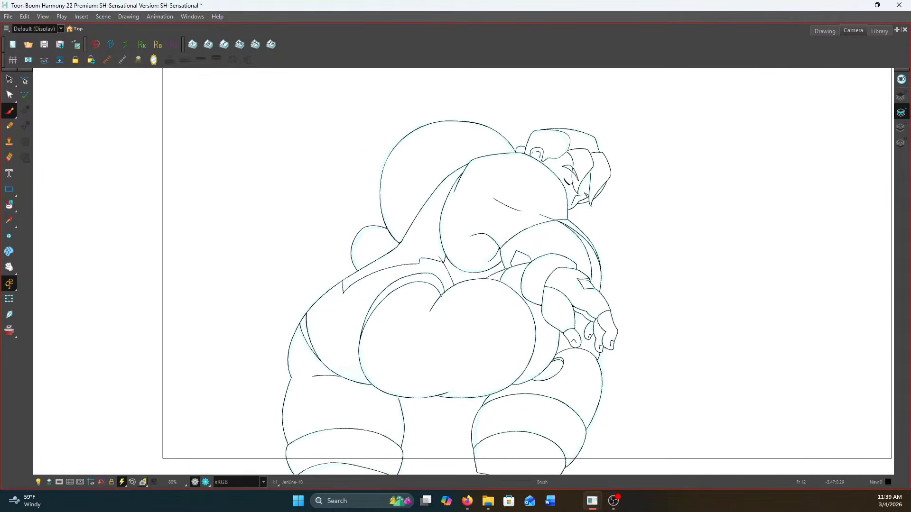
Flip through the neighbouring drawings to compare the new line art with the coloured frame 18 and the rough frame 25
{"action": "key", "text": "f"}
{"action": "key", "text": "g"}
{"action": "key", "text": "g"}
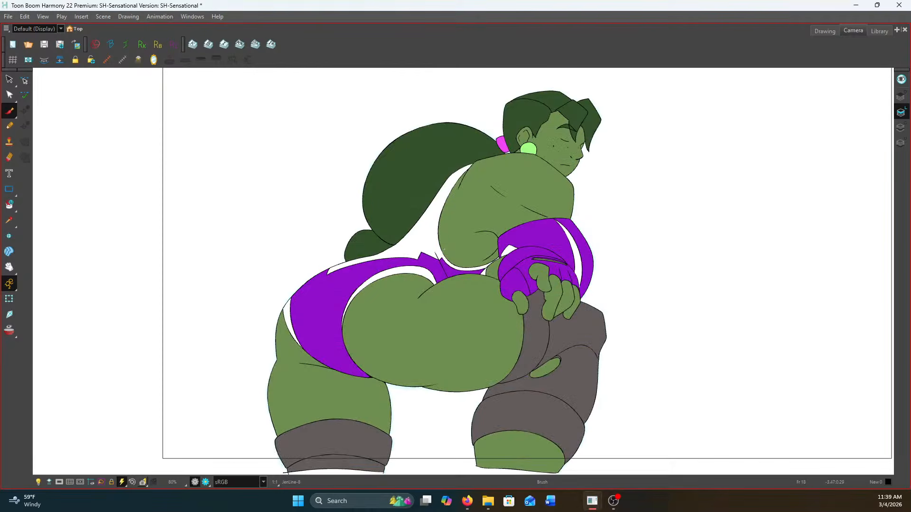
{"action": "key", "text": "alt+Tab"}
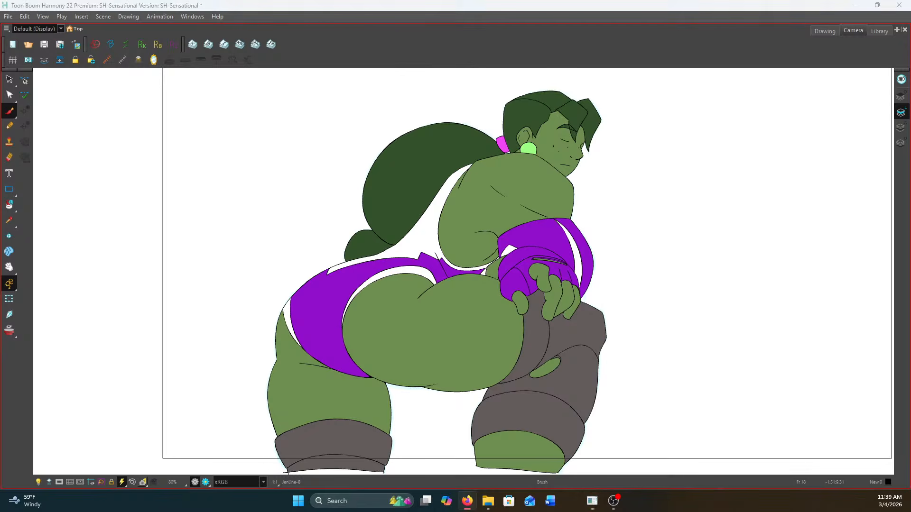
{"action": "key", "text": "alt+Tab"}
{"action": "key", "text": "alt+Tab"}
{"action": "key", "text": "alt+Tab"}
{"action": "key", "text": "f"}
{"action": "key", "text": "g"}
{"action": "key", "text": "g"}
{"action": "key", "text": "g"}
{"action": "key", "text": "f"}
{"action": "key", "text": "g"}
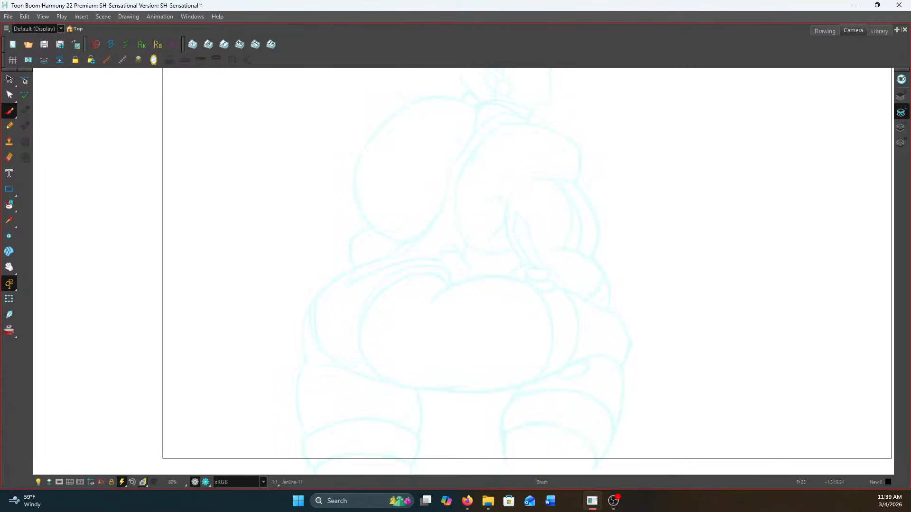
Save the scene
{"action": "scroll", "coordinate": [576, 344], "scroll_direction": "down", "scroll_amount": 1}
{"action": "left_click_drag", "start_coordinate": [580, 346], "coordinate": [546, 356]}
{"action": "left_click", "coordinate": [43, 44]}
Step through the sequence from the new line art on frame 12 past the coloured poses and remaining rough sketches
{"action": "key", "text": "f"}
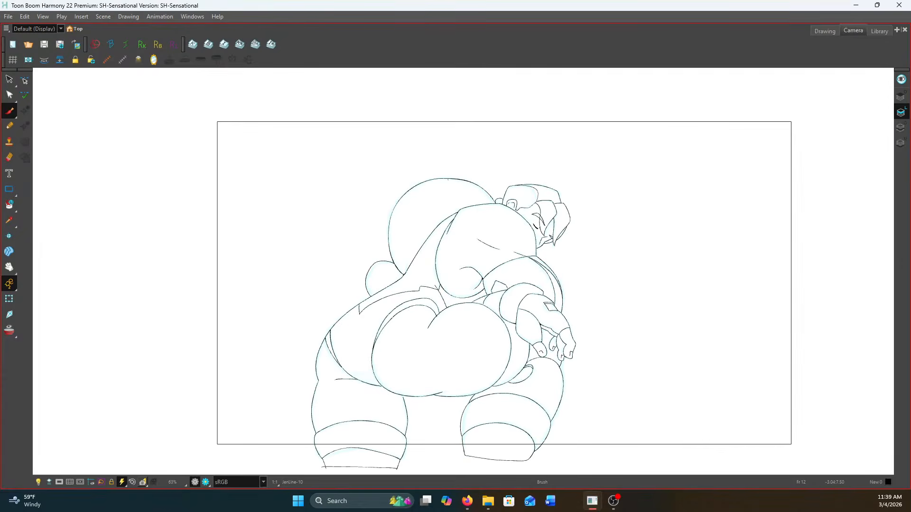
{"action": "key", "text": "f"}
{"action": "key", "text": "g"}
{"action": "key", "text": "f"}
{"action": "key", "text": "g"}
{"action": "key", "text": "g"}
{"action": "key", "text": "g"}
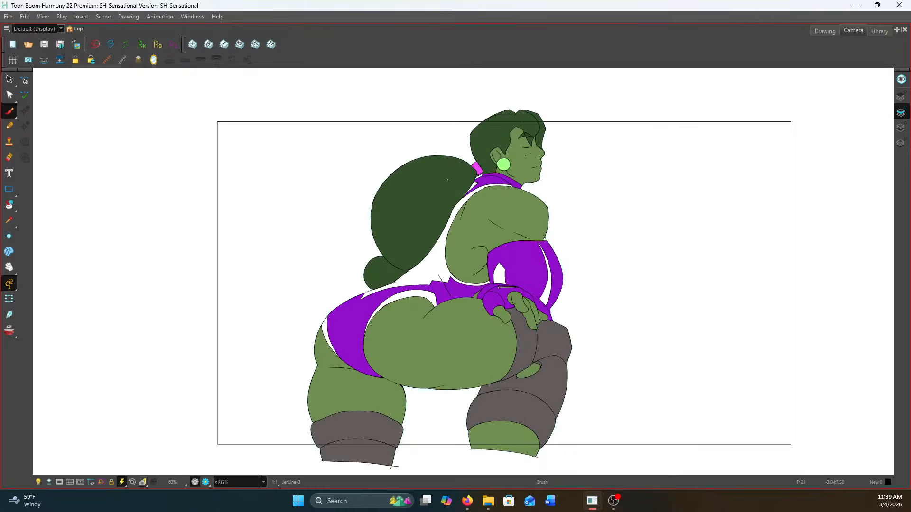
{"action": "key", "text": "g"}
{"action": "key", "text": "g"}
{"action": "key", "text": "f"}
{"action": "key", "text": "g"}
{"action": "key", "text": "g"}
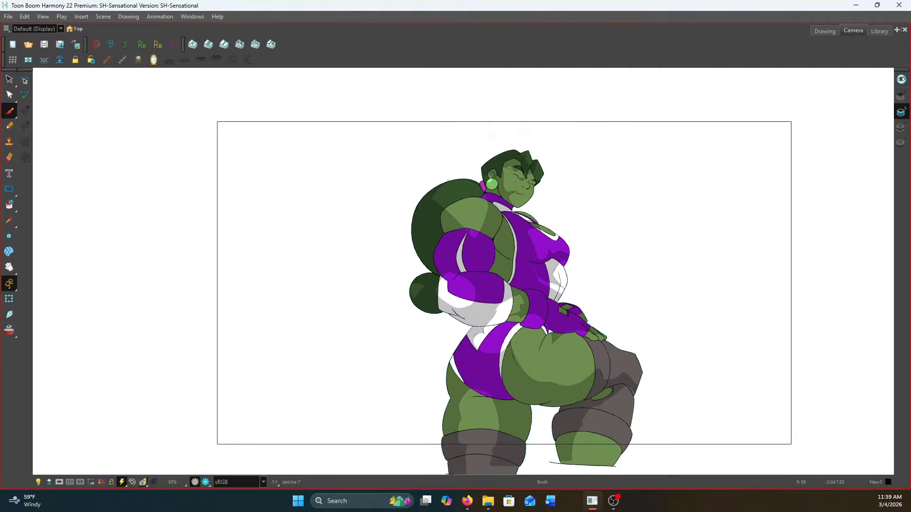
{"action": "key", "text": "f"}
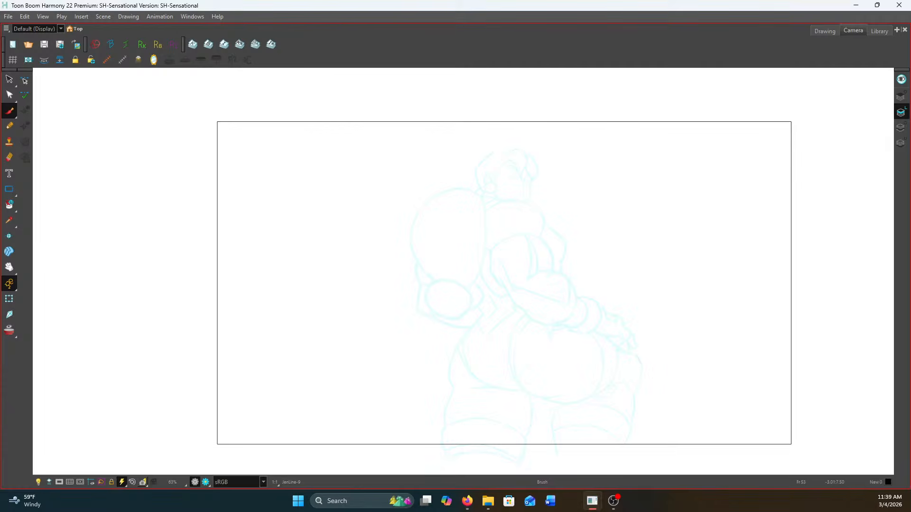
{"action": "key", "text": "g"}
Preview the shaded pose on frame 67 in render view and return to the normal display
{"action": "left_click", "coordinate": [131, 481]}
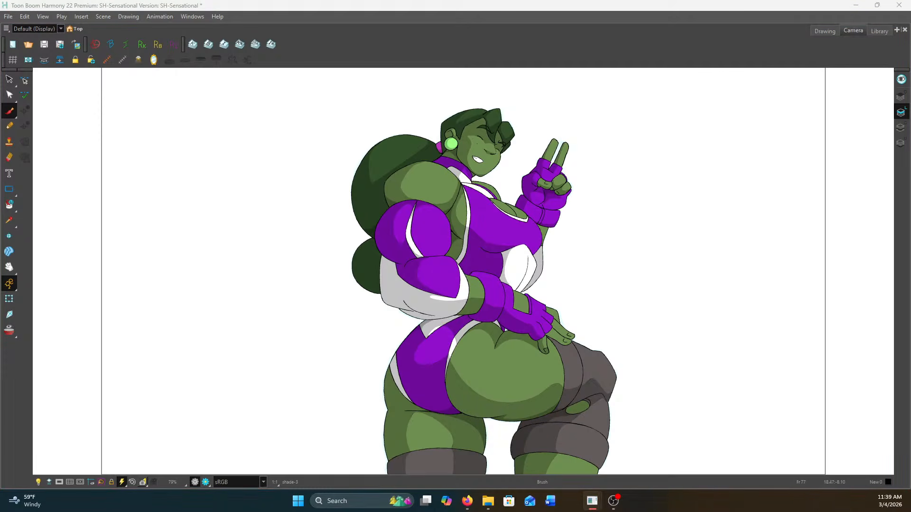
{"action": "key", "text": "f"}
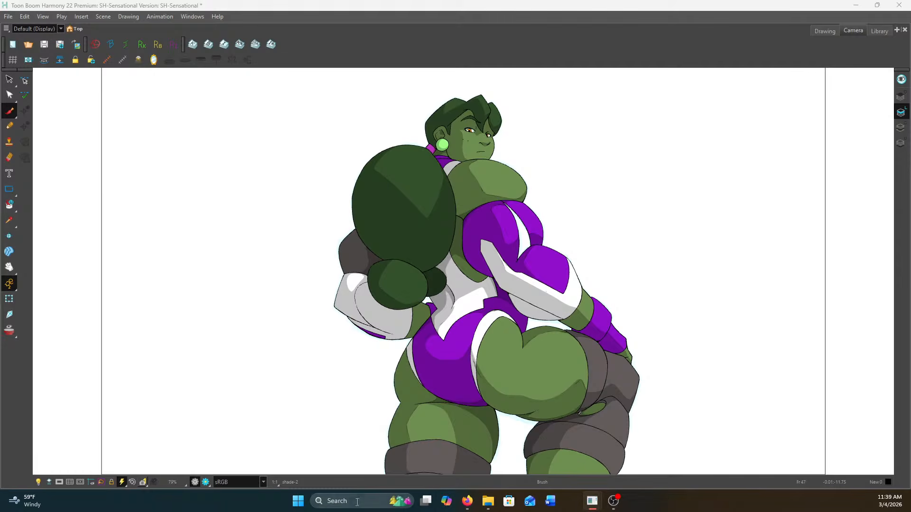
{"action": "left_click", "coordinate": [206, 479]}
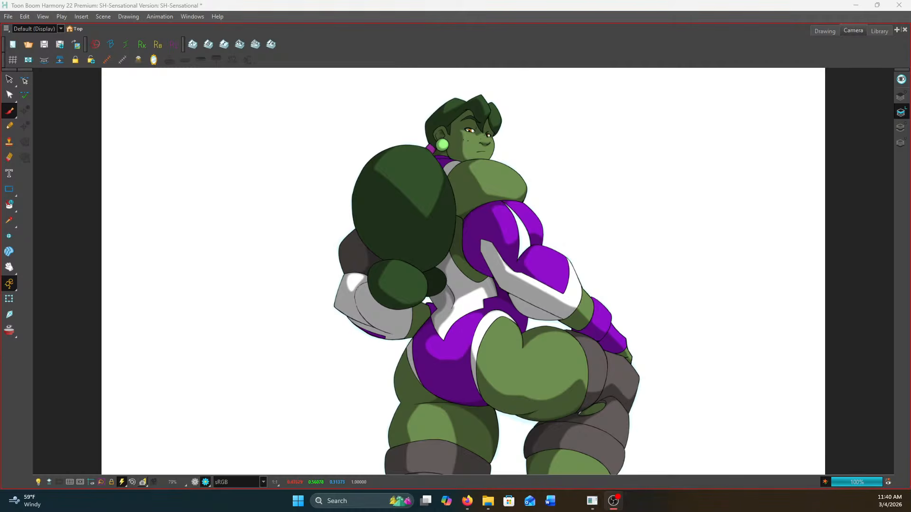
{"action": "left_click", "coordinate": [195, 479]}
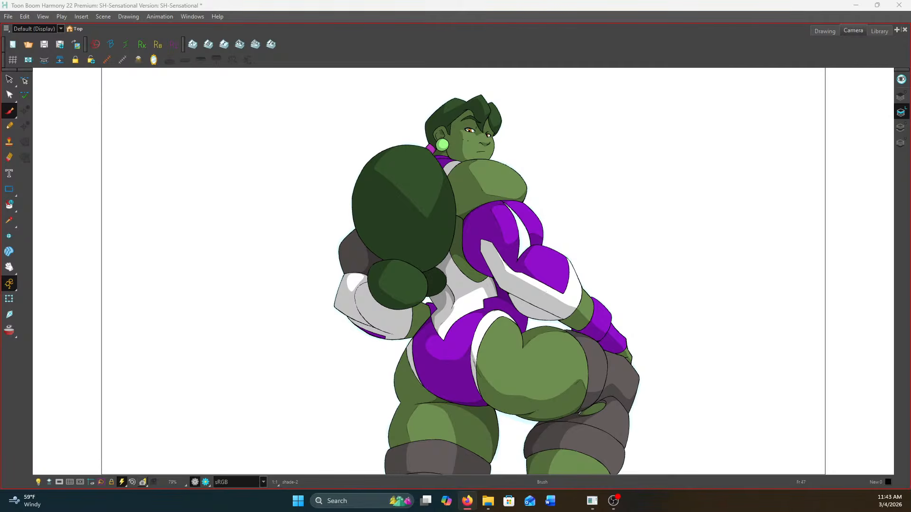
{"action": "key", "text": "alt+Tab"}
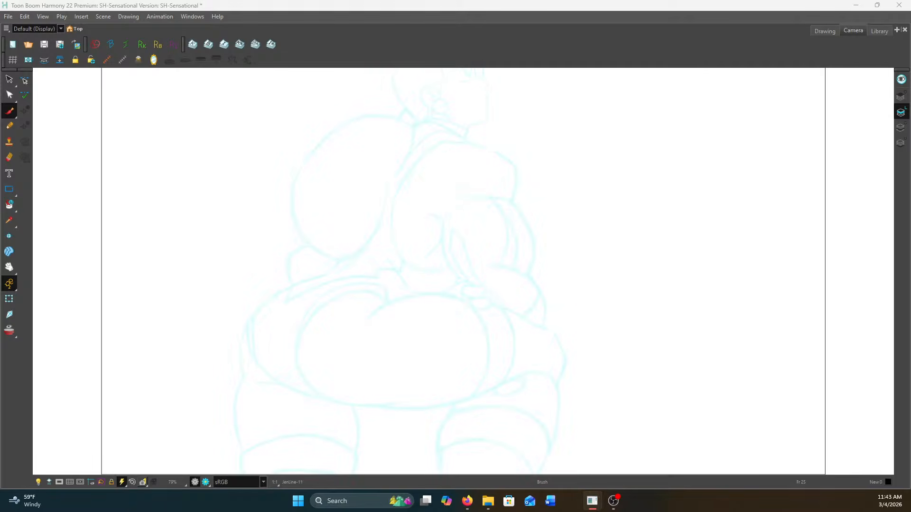
Open the rough sketch on frame 25 in the drawing view, framed on the character's head
{"action": "left_click", "coordinate": [812, 30]}
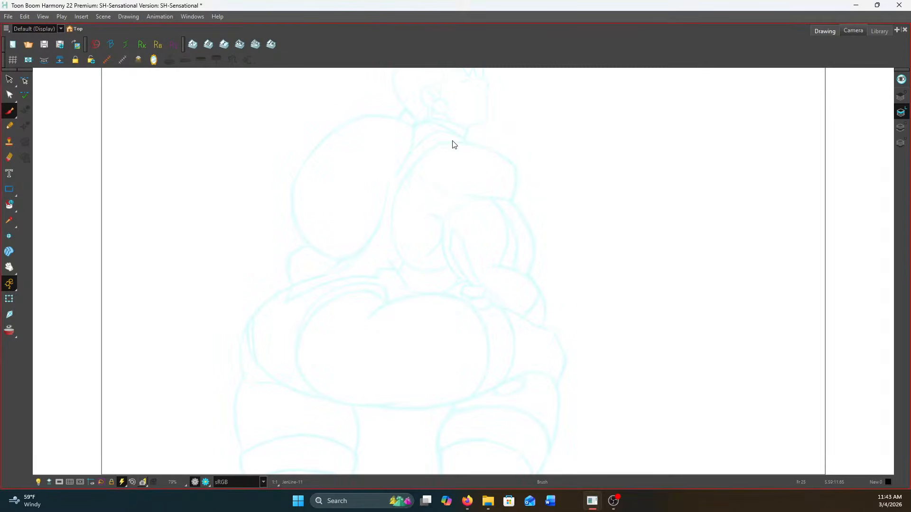
{"action": "left_click", "coordinate": [97, 60]}
{"action": "left_click_drag", "start_coordinate": [263, 173], "coordinate": [649, 400]}
{"action": "left_click_drag", "start_coordinate": [492, 209], "coordinate": [556, 364]}
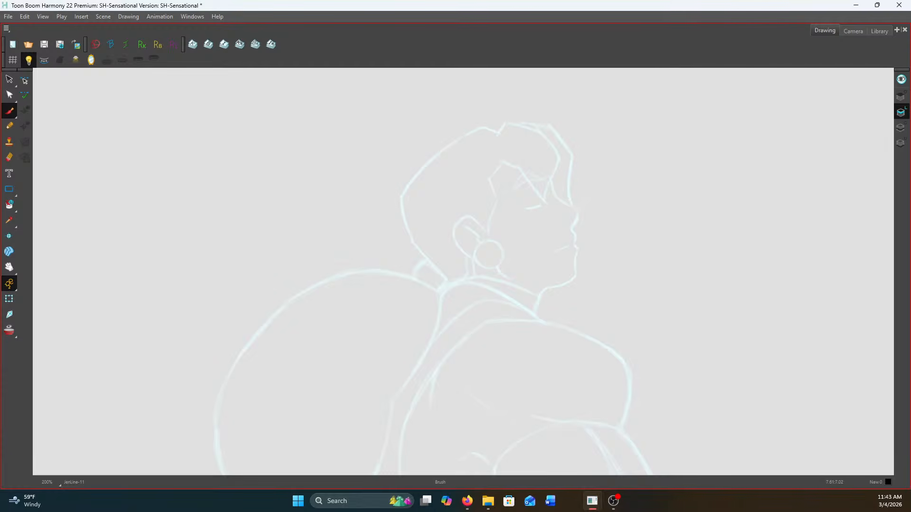
Ink the closed eyelid, the short crease mark above its corner and the arched eyebrow over the frame 25 sketch
{"action": "scroll", "coordinate": [536, 206], "scroll_direction": "up", "scroll_amount": 7}
{"action": "left_click_drag", "start_coordinate": [571, 203], "coordinate": [476, 226]}
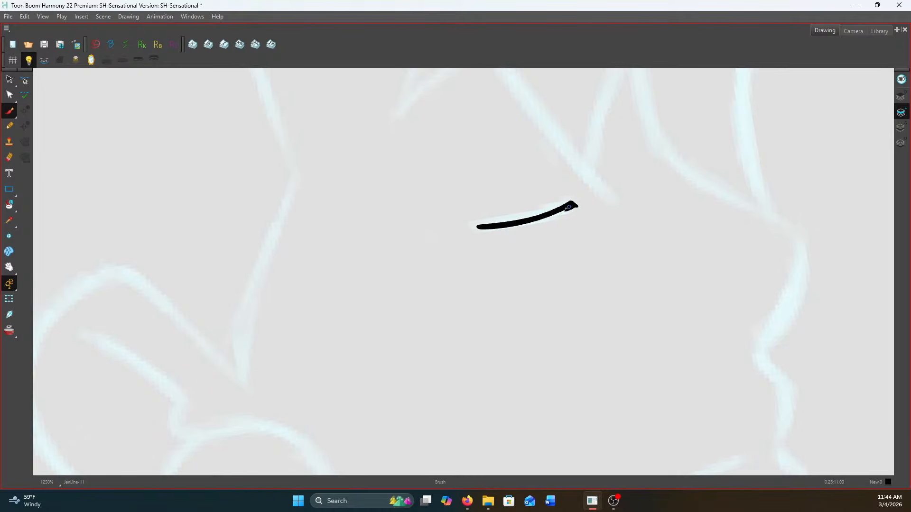
{"action": "scroll", "coordinate": [499, 225], "scroll_direction": "down", "scroll_amount": 2}
{"action": "scroll", "coordinate": [545, 194], "scroll_direction": "up", "scroll_amount": 1}
{"action": "left_click_drag", "start_coordinate": [547, 206], "coordinate": [540, 185]}
{"action": "scroll", "coordinate": [539, 179], "scroll_direction": "down", "scroll_amount": 2}
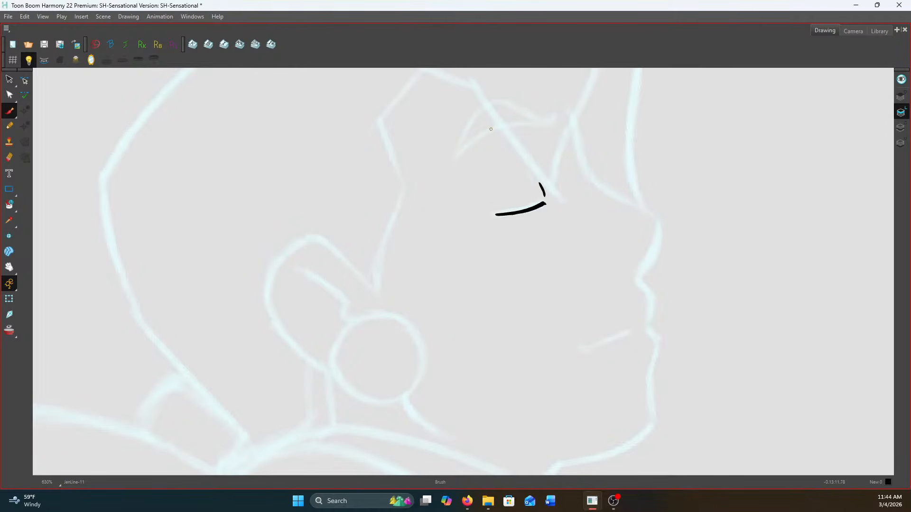
{"action": "scroll", "coordinate": [479, 142], "scroll_direction": "up", "scroll_amount": 1}
{"action": "mouse_move", "coordinate": [452, 159]}
{"action": "left_mouse_down"}
{"action": "mouse_move", "coordinate": [484, 131]}
{"action": "mouse_move", "coordinate": [575, 112]}
{"action": "left_mouse_up"}
Ink the face profile from the bridge of the nose over the lips and around the chin to the jaw
{"action": "mouse_move", "coordinate": [454, 154]}
{"action": "left_mouse_down"}
{"action": "mouse_move", "coordinate": [491, 98]}
{"action": "mouse_move", "coordinate": [577, 108]}
{"action": "mouse_move", "coordinate": [608, 180]}
{"action": "mouse_move", "coordinate": [696, 230]}
{"action": "mouse_move", "coordinate": [698, 247]}
{"action": "mouse_move", "coordinate": [675, 289]}
{"action": "mouse_move", "coordinate": [685, 275]}
{"action": "mouse_move", "coordinate": [664, 297]}
{"action": "mouse_move", "coordinate": [682, 323]}
{"action": "mouse_move", "coordinate": [673, 361]}
{"action": "left_mouse_up"}
{"action": "scroll", "coordinate": [581, 106], "scroll_direction": "down", "scroll_amount": 2}
{"action": "scroll", "coordinate": [586, 103], "scroll_direction": "up", "scroll_amount": 2}
{"action": "left_click_drag", "start_coordinate": [673, 322], "coordinate": [637, 230]}
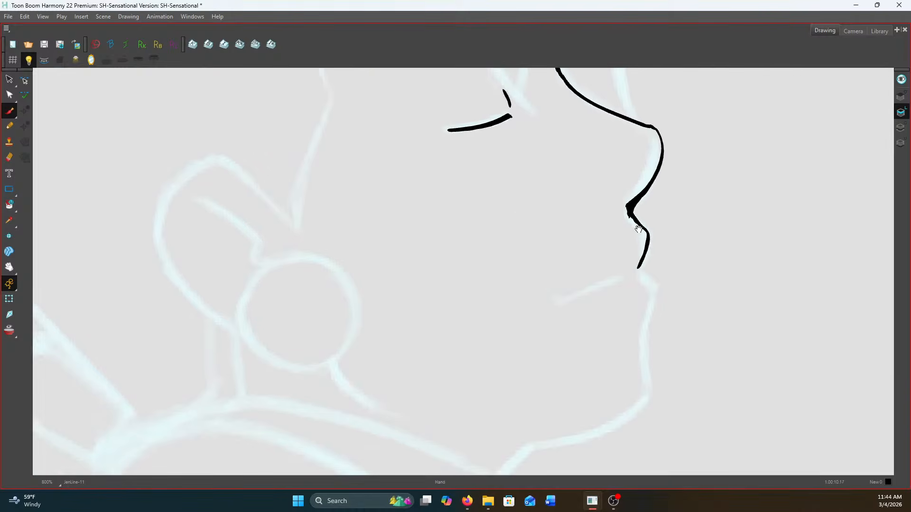
{"action": "mouse_move", "coordinate": [638, 267]}
{"action": "left_mouse_down"}
{"action": "mouse_move", "coordinate": [655, 286]}
{"action": "mouse_move", "coordinate": [642, 332]}
{"action": "mouse_move", "coordinate": [648, 211]}
{"action": "mouse_move", "coordinate": [655, 285]}
{"action": "mouse_move", "coordinate": [593, 319]}
{"action": "mouse_move", "coordinate": [536, 325]}
{"action": "left_mouse_up"}
Ink the mouth line and the short nostril mark inside the face profile
{"action": "left_click_drag", "start_coordinate": [623, 161], "coordinate": [563, 187]}
{"action": "scroll", "coordinate": [575, 182], "scroll_direction": "up", "scroll_amount": 2}
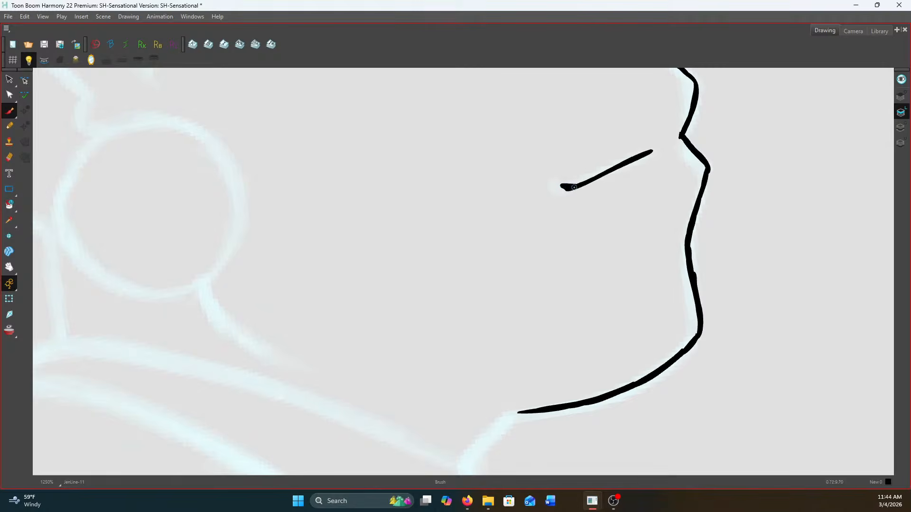
{"action": "scroll", "coordinate": [574, 187], "scroll_direction": "down", "scroll_amount": 3}
{"action": "scroll", "coordinate": [633, 222], "scroll_direction": "up", "scroll_amount": 4}
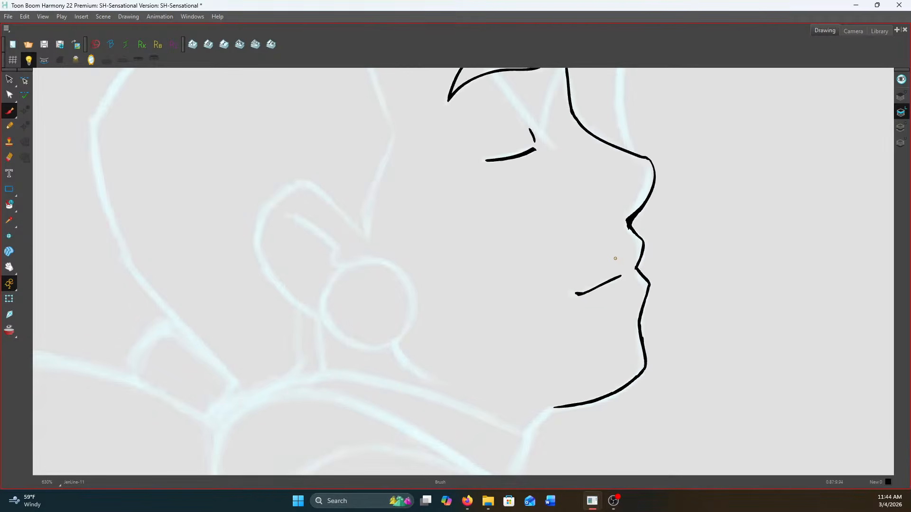
{"action": "scroll", "coordinate": [635, 222], "scroll_direction": "up", "scroll_amount": 1}
{"action": "left_click_drag", "start_coordinate": [623, 197], "coordinate": [602, 202]}
{"action": "scroll", "coordinate": [602, 202], "scroll_direction": "down", "scroll_amount": 4}
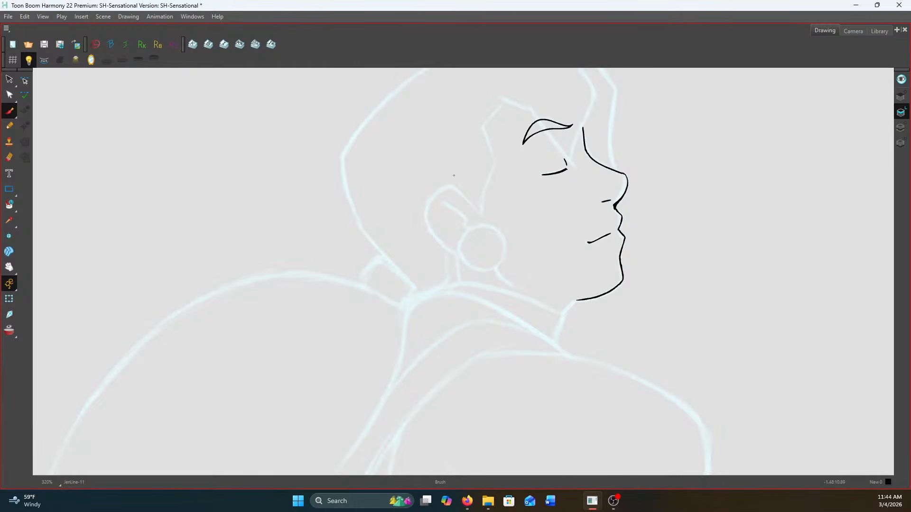
Ink the round earring at the earlobe with a circle that follows the sketch
{"action": "scroll", "coordinate": [469, 242], "scroll_direction": "up", "scroll_amount": 7}
{"action": "mouse_move", "coordinate": [441, 247]}
{"action": "left_mouse_down"}
{"action": "mouse_move", "coordinate": [418, 266]}
{"action": "mouse_move", "coordinate": [394, 319]}
{"action": "mouse_move", "coordinate": [416, 399]}
{"action": "mouse_move", "coordinate": [505, 443]}
{"action": "mouse_move", "coordinate": [611, 381]}
{"action": "mouse_move", "coordinate": [607, 262]}
{"action": "mouse_move", "coordinate": [544, 210]}
{"action": "mouse_move", "coordinate": [493, 212]}
{"action": "mouse_move", "coordinate": [450, 234]}
{"action": "mouse_move", "coordinate": [426, 263]}
{"action": "left_mouse_up"}
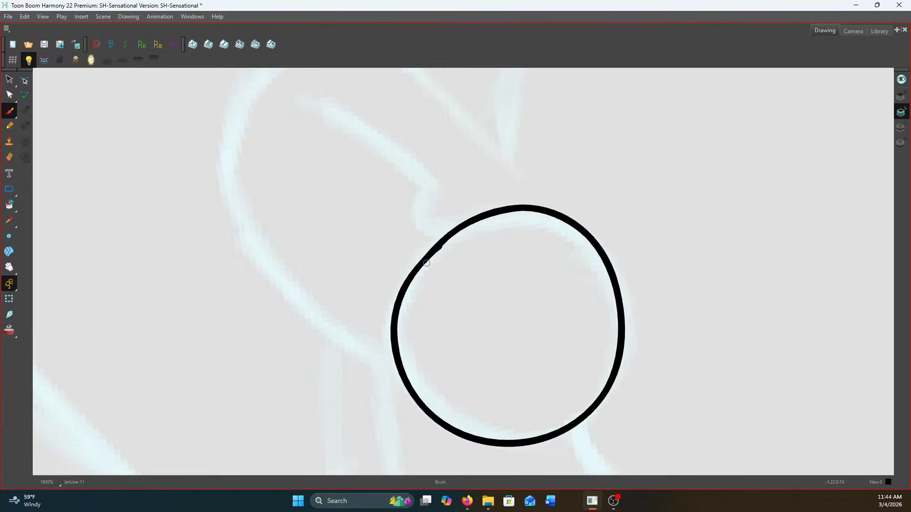
{"action": "key", "text": "ctrl+z"}
{"action": "mouse_move", "coordinate": [541, 217]}
{"action": "left_mouse_down"}
{"action": "mouse_move", "coordinate": [446, 234]}
{"action": "mouse_move", "coordinate": [402, 340]}
{"action": "mouse_move", "coordinate": [504, 437]}
{"action": "mouse_move", "coordinate": [620, 305]}
{"action": "mouse_move", "coordinate": [538, 213]}
{"action": "mouse_move", "coordinate": [439, 228]}
{"action": "left_mouse_up"}
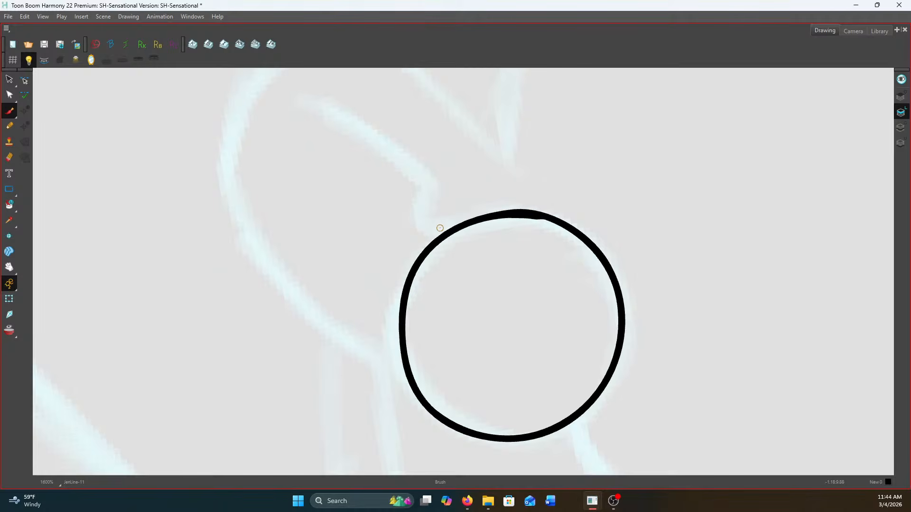
{"action": "scroll", "coordinate": [439, 228], "scroll_direction": "down", "scroll_amount": 3}
Ink the outer ear contour and the inner ear fold down to the earring
{"action": "scroll", "coordinate": [355, 171], "scroll_direction": "up", "scroll_amount": 2}
{"action": "mouse_move", "coordinate": [324, 198]}
{"action": "left_mouse_down"}
{"action": "mouse_move", "coordinate": [354, 141]}
{"action": "mouse_move", "coordinate": [454, 184]}
{"action": "mouse_move", "coordinate": [469, 245]}
{"action": "left_mouse_up"}
{"action": "mouse_move", "coordinate": [505, 182]}
{"action": "left_mouse_down"}
{"action": "mouse_move", "coordinate": [385, 85]}
{"action": "mouse_move", "coordinate": [358, 90]}
{"action": "mouse_move", "coordinate": [318, 132]}
{"action": "mouse_move", "coordinate": [299, 181]}
{"action": "mouse_move", "coordinate": [307, 262]}
{"action": "mouse_move", "coordinate": [361, 310]}
{"action": "mouse_move", "coordinate": [433, 338]}
{"action": "left_mouse_up"}
{"action": "scroll", "coordinate": [433, 336], "scroll_direction": "down", "scroll_amount": 2}
Ink the sideburn in front of the ear and continue the angular hairline up past the temple
{"action": "mouse_move", "coordinate": [508, 86]}
{"action": "left_mouse_down"}
{"action": "mouse_move", "coordinate": [518, 111]}
{"action": "mouse_move", "coordinate": [486, 204]}
{"action": "mouse_move", "coordinate": [478, 236]}
{"action": "left_mouse_up"}
{"action": "scroll", "coordinate": [478, 230], "scroll_direction": "down", "scroll_amount": 2}
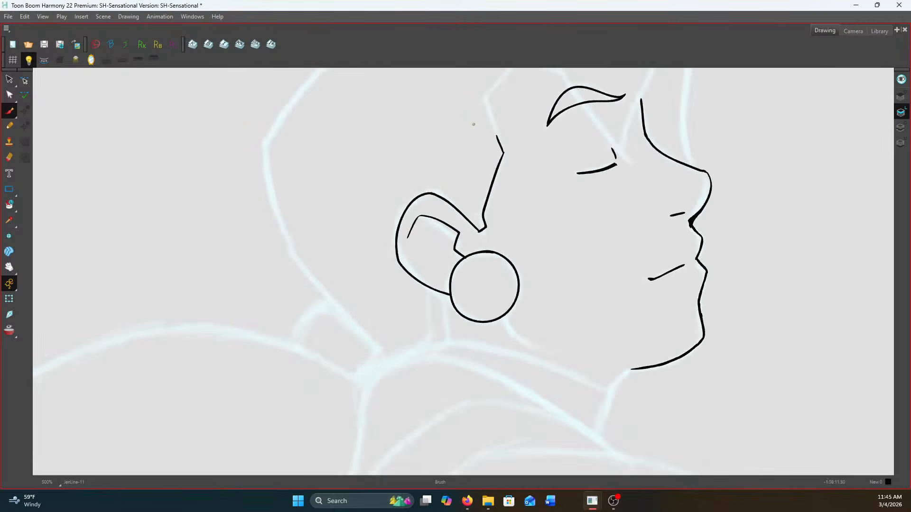
{"action": "scroll", "coordinate": [475, 126], "scroll_direction": "up", "scroll_amount": 2}
{"action": "scroll", "coordinate": [451, 218], "scroll_direction": "up", "scroll_amount": 2}
{"action": "mouse_move", "coordinate": [529, 173]}
{"action": "left_mouse_down"}
{"action": "mouse_move", "coordinate": [456, 272]}
{"action": "mouse_move", "coordinate": [483, 359]}
{"action": "left_mouse_up"}
{"action": "scroll", "coordinate": [496, 374], "scroll_direction": "down", "scroll_amount": 1}
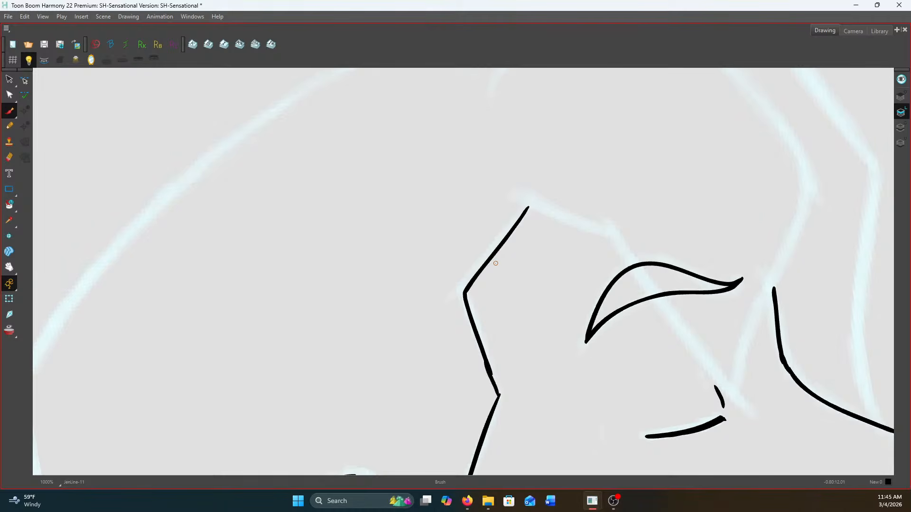
Ink the forehead hairline and pointed forelock, plus the outer front hair strand, and join the nose bridge to the forelock
{"action": "left_click_drag", "start_coordinate": [526, 209], "coordinate": [612, 230]}
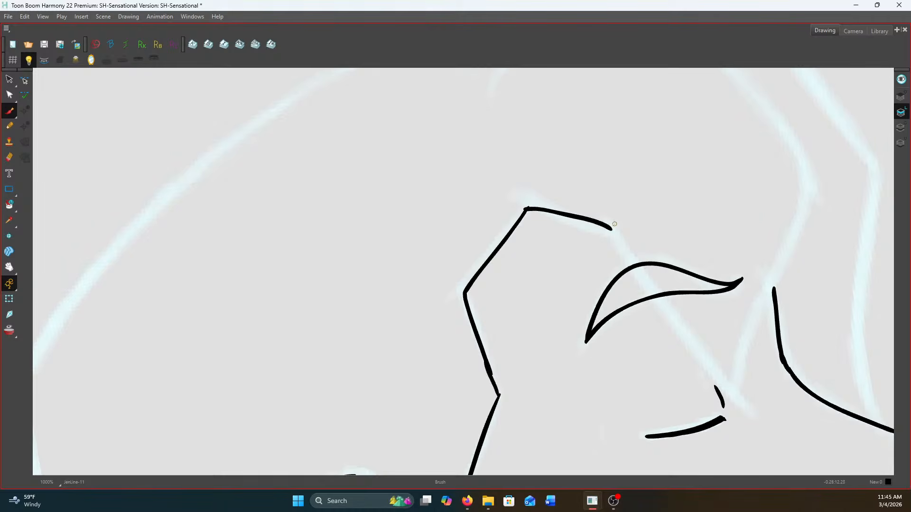
{"action": "left_click_drag", "start_coordinate": [556, 218], "coordinate": [446, 209]}
{"action": "mouse_move", "coordinate": [655, 98]}
{"action": "left_mouse_down"}
{"action": "mouse_move", "coordinate": [697, 157]}
{"action": "mouse_move", "coordinate": [698, 190]}
{"action": "mouse_move", "coordinate": [642, 318]}
{"action": "mouse_move", "coordinate": [633, 393]}
{"action": "left_mouse_up"}
{"action": "left_click_drag", "start_coordinate": [499, 219], "coordinate": [635, 393]}
{"action": "mouse_move", "coordinate": [718, 99]}
{"action": "left_mouse_down"}
{"action": "mouse_move", "coordinate": [774, 164]}
{"action": "mouse_move", "coordinate": [756, 267]}
{"action": "mouse_move", "coordinate": [751, 374]}
{"action": "mouse_move", "coordinate": [770, 409]}
{"action": "left_mouse_up"}
{"action": "left_click_drag", "start_coordinate": [662, 267], "coordinate": [666, 293]}
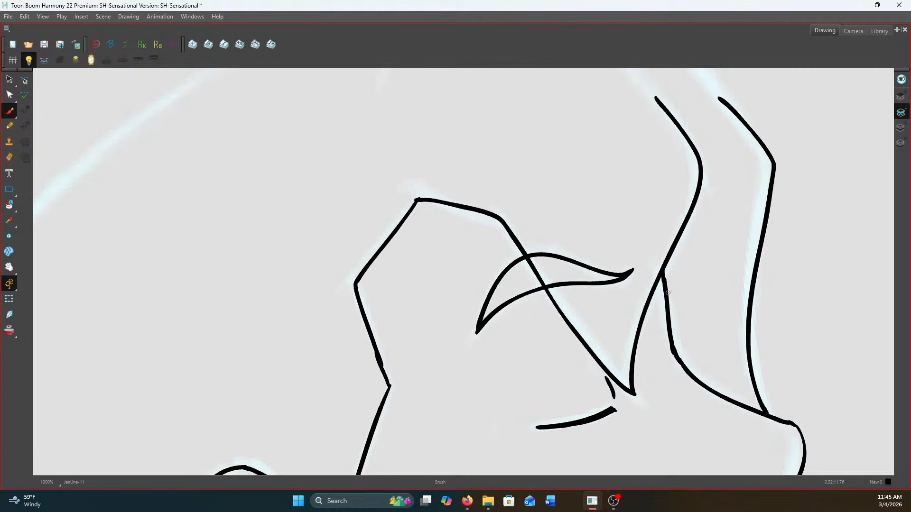
{"action": "scroll", "coordinate": [666, 293], "scroll_direction": "down", "scroll_amount": 2}
Ink the top contours of the front hair lock and the strand behind it
{"action": "scroll", "coordinate": [474, 154], "scroll_direction": "up", "scroll_amount": 1}
{"action": "mouse_move", "coordinate": [493, 161]}
{"action": "left_mouse_down"}
{"action": "mouse_move", "coordinate": [529, 99]}
{"action": "mouse_move", "coordinate": [582, 99]}
{"action": "mouse_move", "coordinate": [670, 133]}
{"action": "mouse_move", "coordinate": [724, 181]}
{"action": "left_mouse_up"}
{"action": "mouse_move", "coordinate": [589, 101]}
{"action": "left_mouse_down"}
{"action": "mouse_move", "coordinate": [631, 96]}
{"action": "mouse_move", "coordinate": [709, 112]}
{"action": "mouse_move", "coordinate": [781, 188]}
{"action": "left_mouse_up"}
{"action": "scroll", "coordinate": [785, 191], "scroll_direction": "down", "scroll_amount": 2}
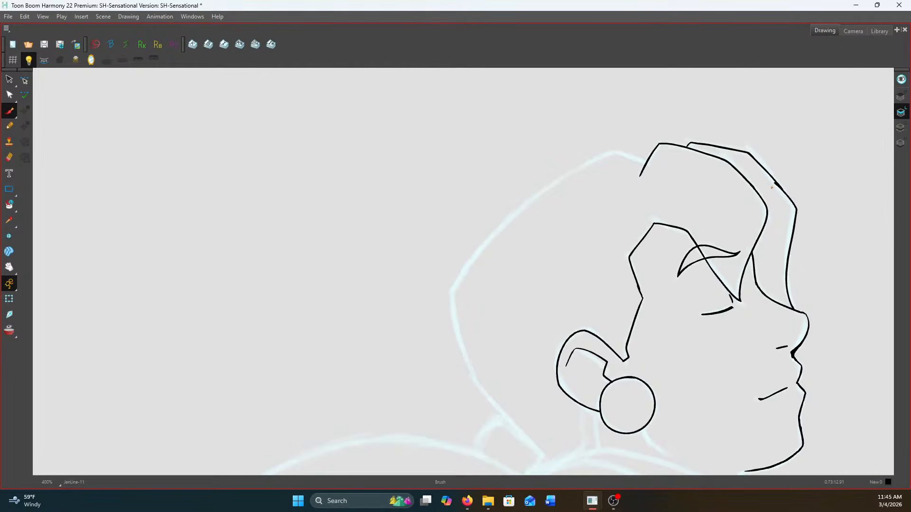
Ink the crown and the back contour of the hair down to the nape
{"action": "scroll", "coordinate": [645, 152], "scroll_direction": "up", "scroll_amount": 2}
{"action": "left_click_drag", "start_coordinate": [647, 169], "coordinate": [589, 153]}
{"action": "scroll", "coordinate": [435, 221], "scroll_direction": "down", "scroll_amount": 2}
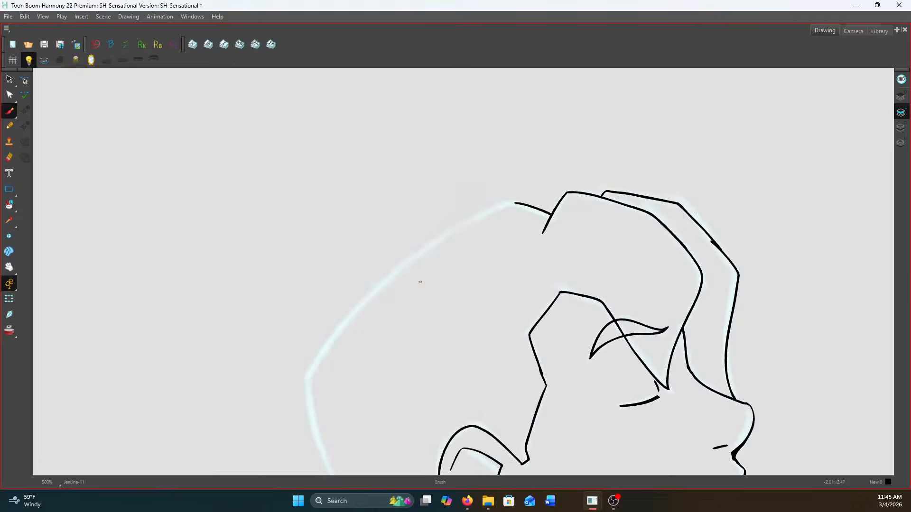
{"action": "left_click_drag", "start_coordinate": [375, 320], "coordinate": [581, 201]}
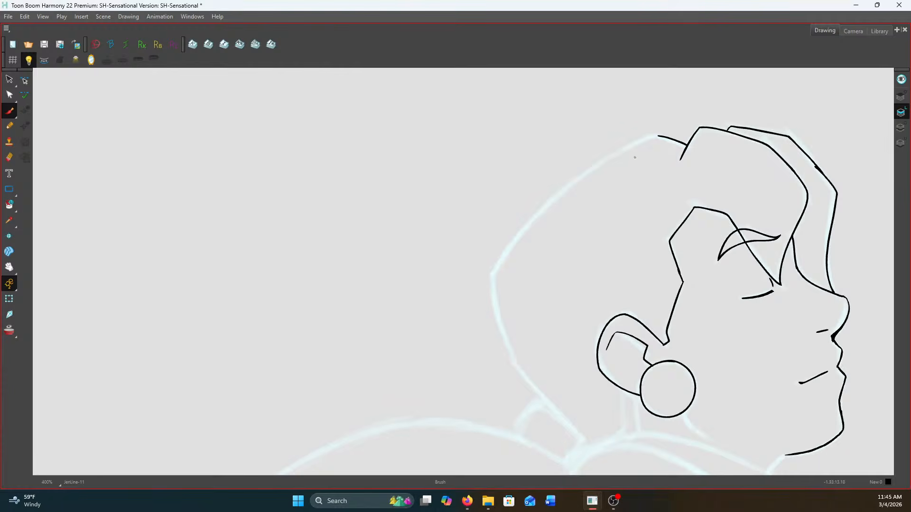
{"action": "scroll", "coordinate": [635, 157], "scroll_direction": "up", "scroll_amount": 2}
{"action": "mouse_move", "coordinate": [663, 130]}
{"action": "left_mouse_down"}
{"action": "mouse_move", "coordinate": [499, 225]}
{"action": "mouse_move", "coordinate": [441, 286]}
{"action": "mouse_move", "coordinate": [404, 347]}
{"action": "mouse_move", "coordinate": [425, 240]}
{"action": "mouse_move", "coordinate": [393, 183]}
{"action": "mouse_move", "coordinate": [390, 146]}
{"action": "mouse_move", "coordinate": [419, 288]}
{"action": "mouse_move", "coordinate": [534, 405]}
{"action": "left_mouse_up"}
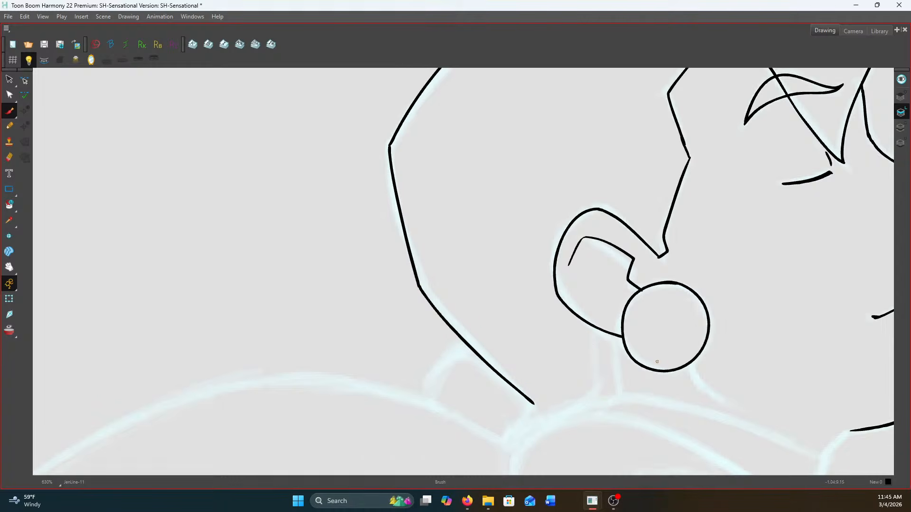
Ink the rear jawline curving down from beneath the earring and compare it with the neighbouring drawing
{"action": "scroll", "coordinate": [691, 368], "scroll_direction": "up", "scroll_amount": 2}
{"action": "mouse_move", "coordinate": [689, 360]}
{"action": "left_mouse_down"}
{"action": "mouse_move", "coordinate": [706, 401]}
{"action": "mouse_move", "coordinate": [763, 439]}
{"action": "left_mouse_up"}
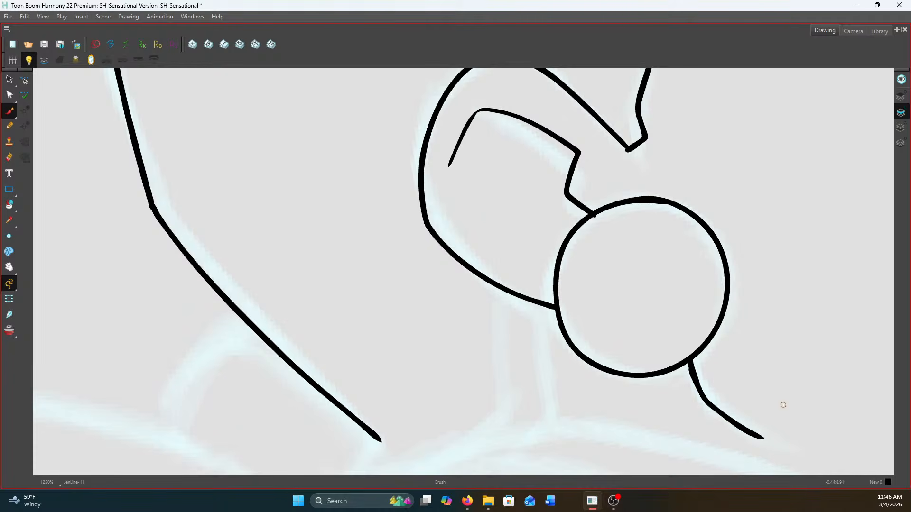
{"action": "scroll", "coordinate": [782, 405], "scroll_direction": "down", "scroll_amount": 4}
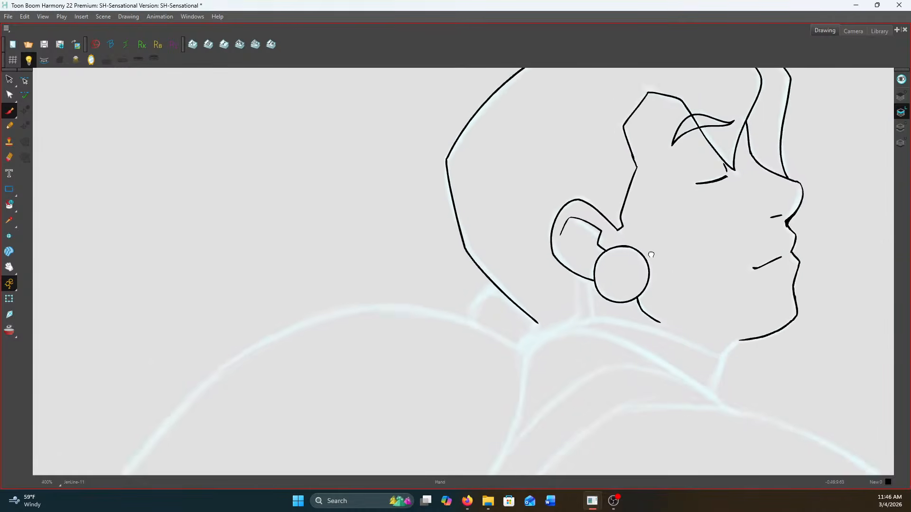
{"action": "key", "text": "f"}
{"action": "key", "text": "g"}
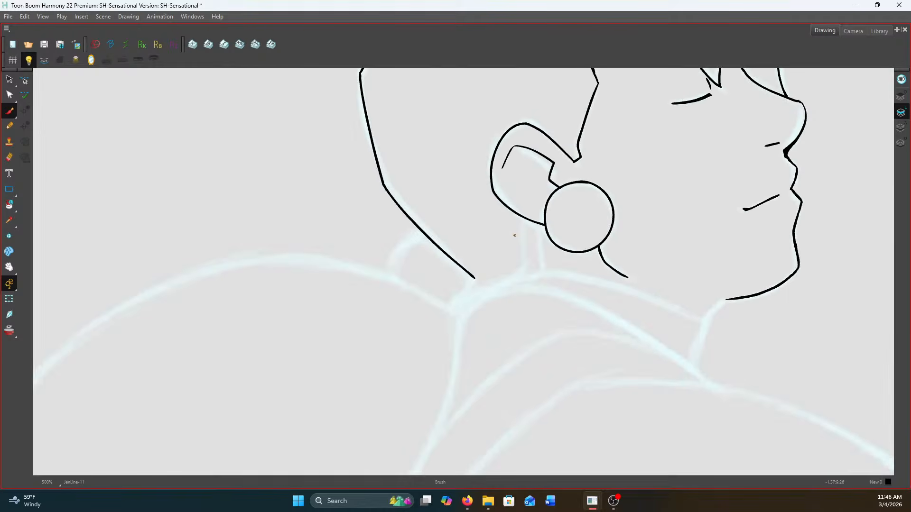
Ink the neck line below the ear and the blocky hair tuft at the nape
{"action": "scroll", "coordinate": [528, 194], "scroll_direction": "up", "scroll_amount": 2}
{"action": "left_click_drag", "start_coordinate": [540, 223], "coordinate": [543, 296]}
{"action": "scroll", "coordinate": [536, 299], "scroll_direction": "down", "scroll_amount": 1}
{"action": "scroll", "coordinate": [355, 246], "scroll_direction": "up", "scroll_amount": 1}
{"action": "mouse_move", "coordinate": [412, 248]}
{"action": "left_mouse_down"}
{"action": "mouse_move", "coordinate": [378, 254]}
{"action": "mouse_move", "coordinate": [353, 293]}
{"action": "mouse_move", "coordinate": [412, 339]}
{"action": "left_mouse_up"}
{"action": "left_click_drag", "start_coordinate": [485, 313], "coordinate": [445, 357]}
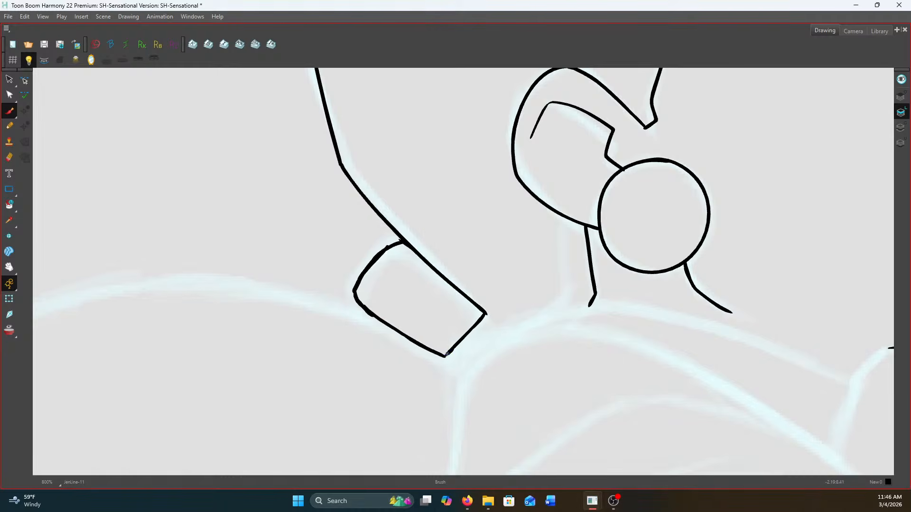
{"action": "scroll", "coordinate": [446, 354], "scroll_direction": "down", "scroll_amount": 4}
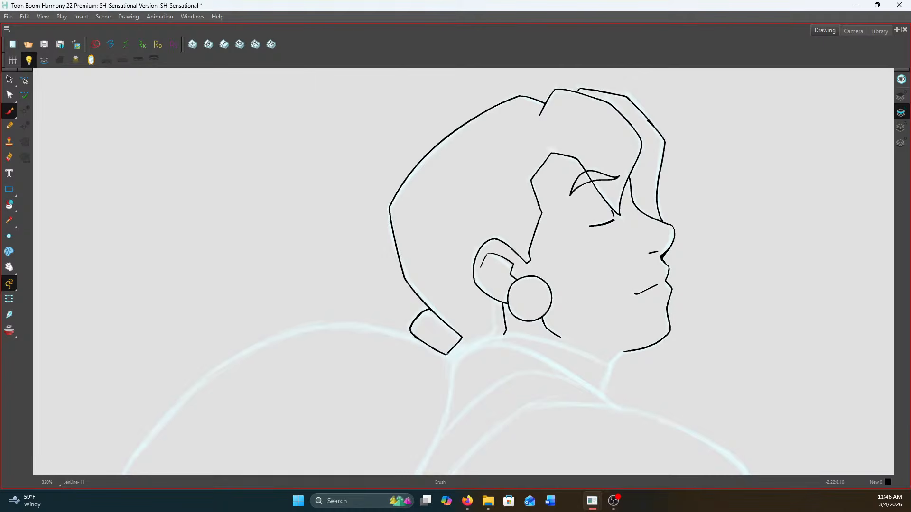
Check the inked head and extend the parting line of the front hair lock down from the crown
{"action": "scroll", "coordinate": [593, 169], "scroll_direction": "up", "scroll_amount": 3}
{"action": "scroll", "coordinate": [568, 175], "scroll_direction": "up", "scroll_amount": 1}
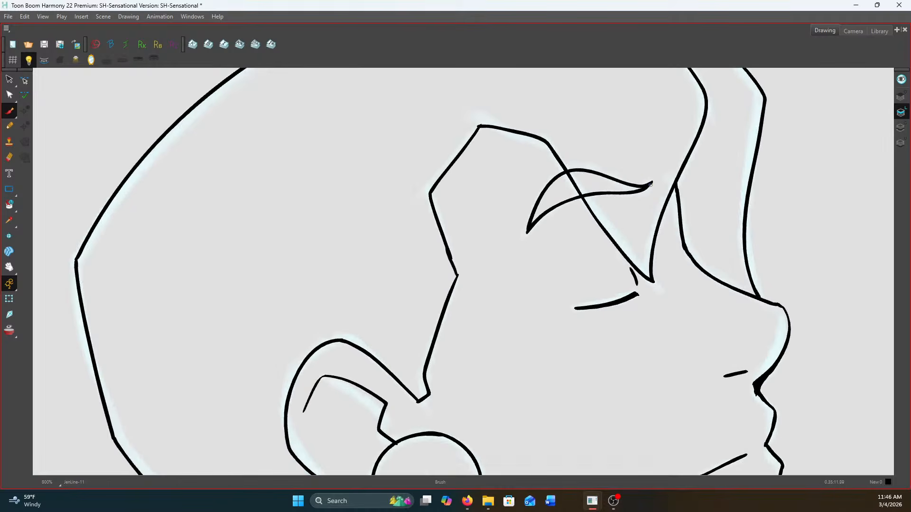
{"action": "scroll", "coordinate": [648, 171], "scroll_direction": "down", "scroll_amount": 2}
{"action": "scroll", "coordinate": [648, 171], "scroll_direction": "down", "scroll_amount": 1}
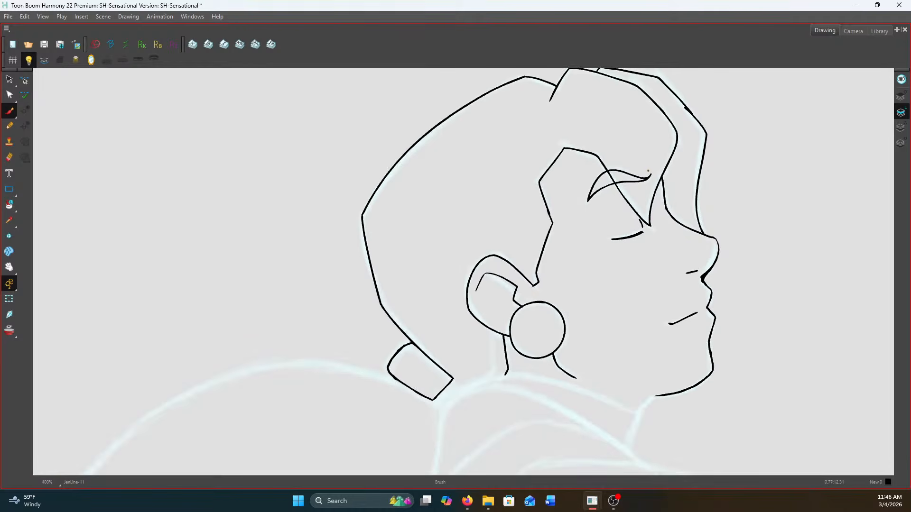
{"action": "scroll", "coordinate": [596, 155], "scroll_direction": "up", "scroll_amount": 2}
{"action": "left_click_drag", "start_coordinate": [522, 75], "coordinate": [505, 135]}
{"action": "scroll", "coordinate": [480, 179], "scroll_direction": "down", "scroll_amount": 3}
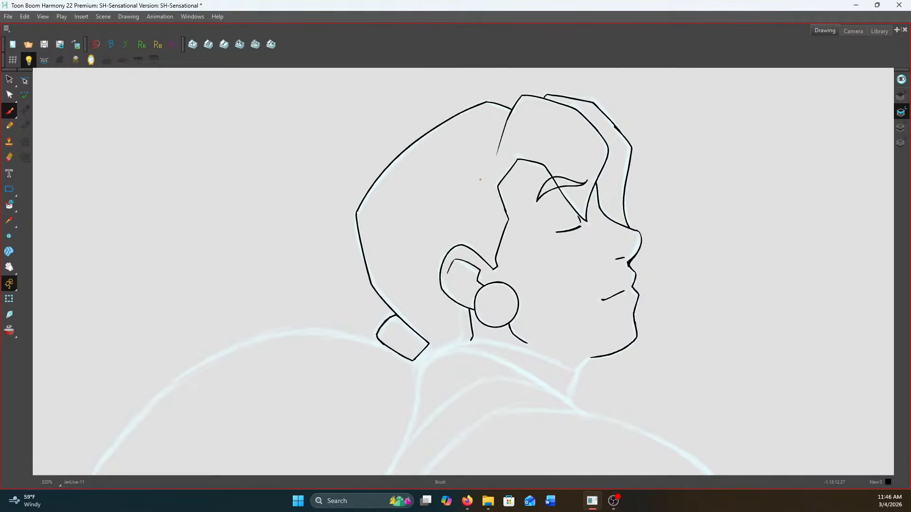
On the previously inked head drawing, erase the piece of hairline that crosses inside the eyebrow
{"action": "scroll", "coordinate": [579, 188], "scroll_direction": "up", "scroll_amount": 6}
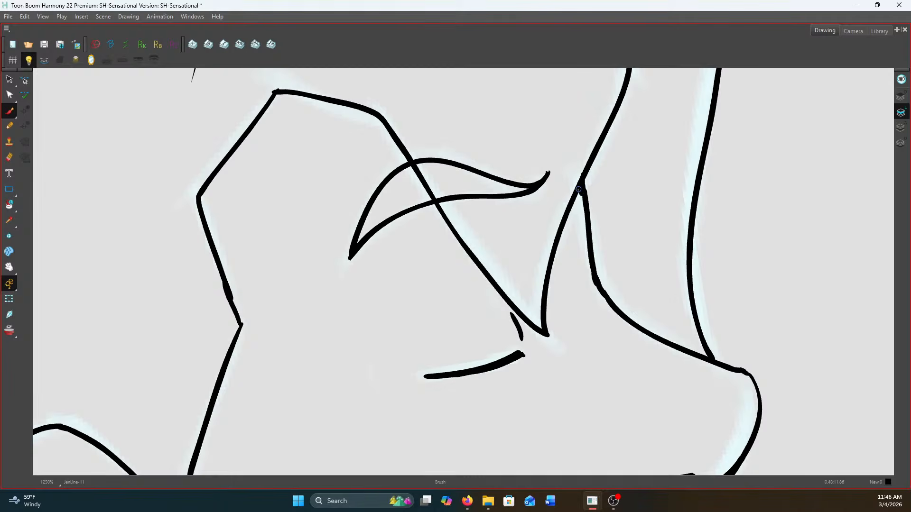
{"action": "scroll", "coordinate": [579, 188], "scroll_direction": "down", "scroll_amount": 1}
{"action": "left_click_drag", "start_coordinate": [9, 79], "coordinate": [36, 100]}
{"action": "scroll", "coordinate": [529, 178], "scroll_direction": "down", "scroll_amount": 4}
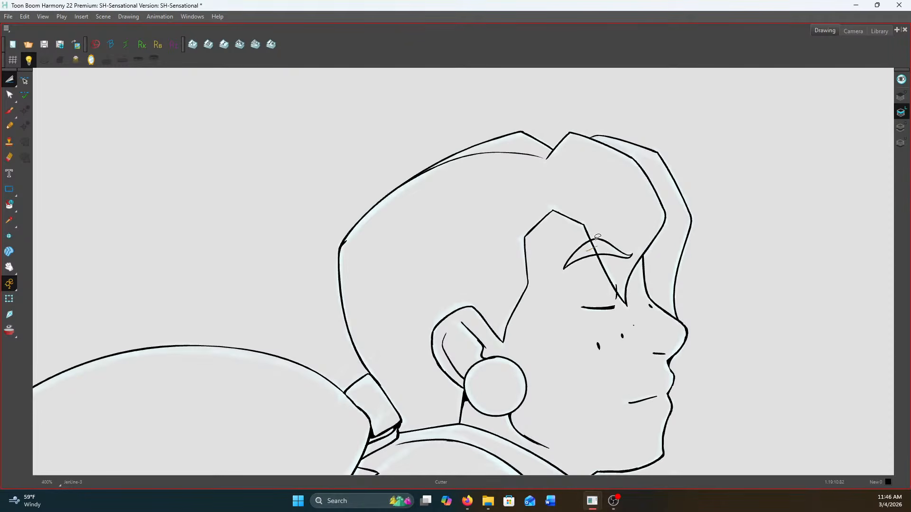
{"action": "left_click", "coordinate": [9, 157]}
{"action": "scroll", "coordinate": [593, 243], "scroll_direction": "up", "scroll_amount": 4}
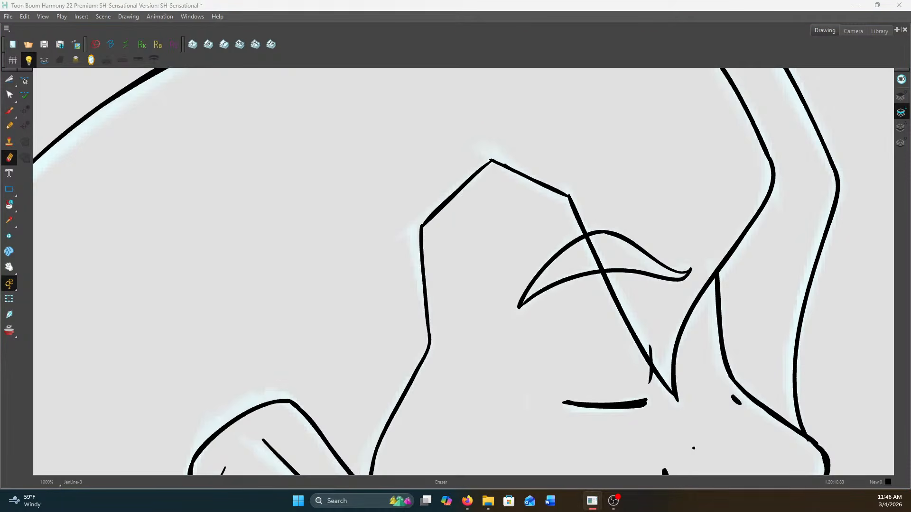
{"action": "mouse_move", "coordinate": [591, 239]}
{"action": "left_mouse_down"}
{"action": "mouse_move", "coordinate": [587, 259]}
{"action": "mouse_move", "coordinate": [608, 269]}
{"action": "left_mouse_up"}
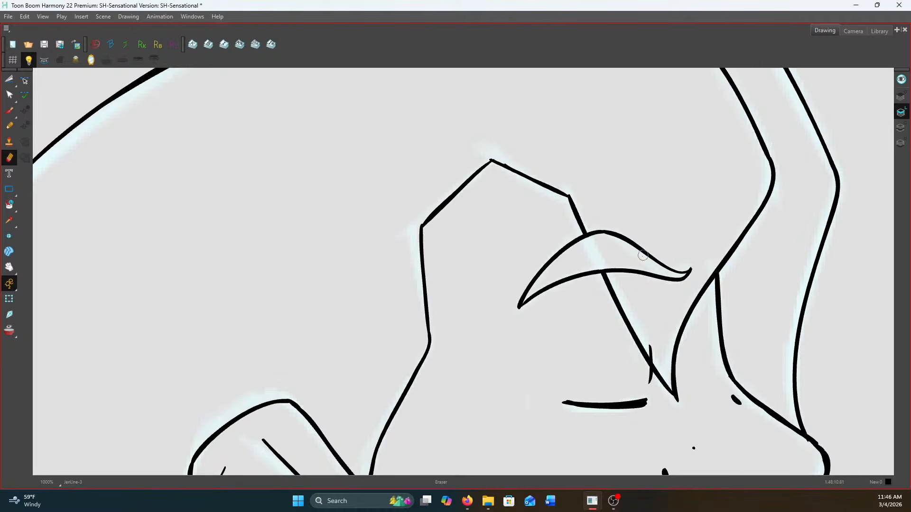
{"action": "scroll", "coordinate": [646, 248], "scroll_direction": "down", "scroll_amount": 2}
Erase the piece of hairline crossing inside the eyebrow on the frame 25 head
{"action": "key", "text": "g"}
{"action": "mouse_move", "coordinate": [599, 334]}
{"action": "left_mouse_down"}
{"action": "mouse_move", "coordinate": [409, 96]}
{"action": "mouse_move", "coordinate": [402, 19]}
{"action": "left_mouse_up"}
{"action": "mouse_move", "coordinate": [510, 302]}
{"action": "left_mouse_down"}
{"action": "mouse_move", "coordinate": [508, 293]}
{"action": "mouse_move", "coordinate": [512, 309]}
{"action": "left_mouse_up"}
Flip between the frame 25 head and the previously inked head to compare their line art
{"action": "key", "text": "g"}
{"action": "key", "text": "f"}
{"action": "key", "text": "f"}
{"action": "key", "text": "f"}
{"action": "left_click_drag", "start_coordinate": [342, 185], "coordinate": [508, 381]}
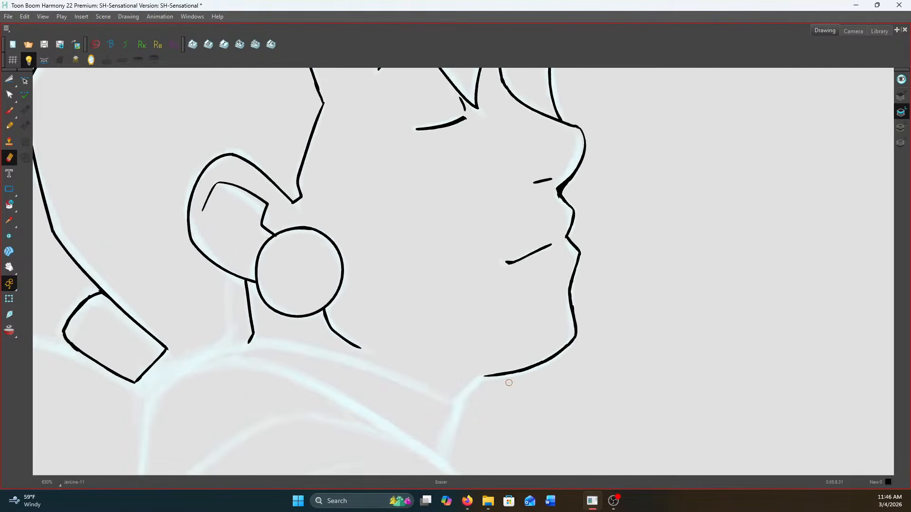
{"action": "key", "text": "g"}
{"action": "scroll", "coordinate": [484, 365], "scroll_direction": "down", "scroll_amount": 5}
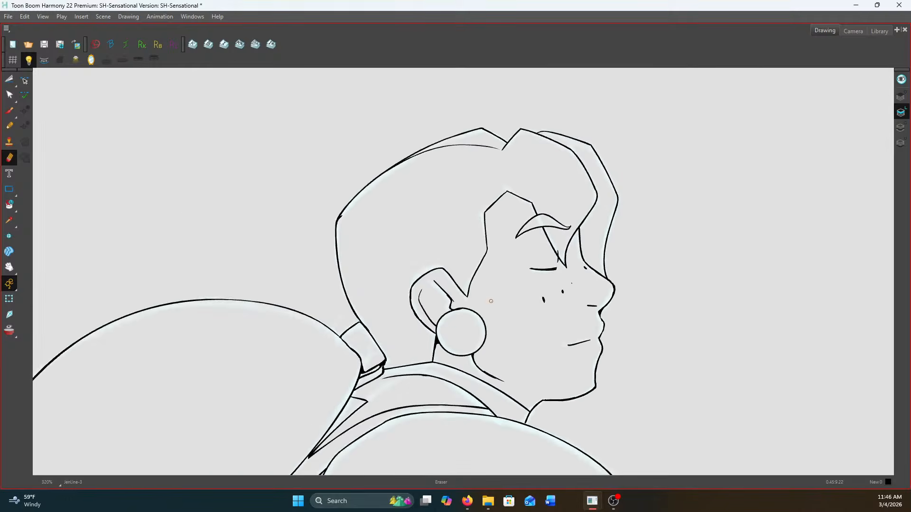
{"action": "left_click_drag", "start_coordinate": [556, 248], "coordinate": [578, 203]}
{"action": "key", "text": "g"}
{"action": "key", "text": "g"}
{"action": "key", "text": "f"}
With the Brush, ink the front of the neck below the chin, comparing it against the neighbouring inked drawing
{"action": "key", "text": "g"}
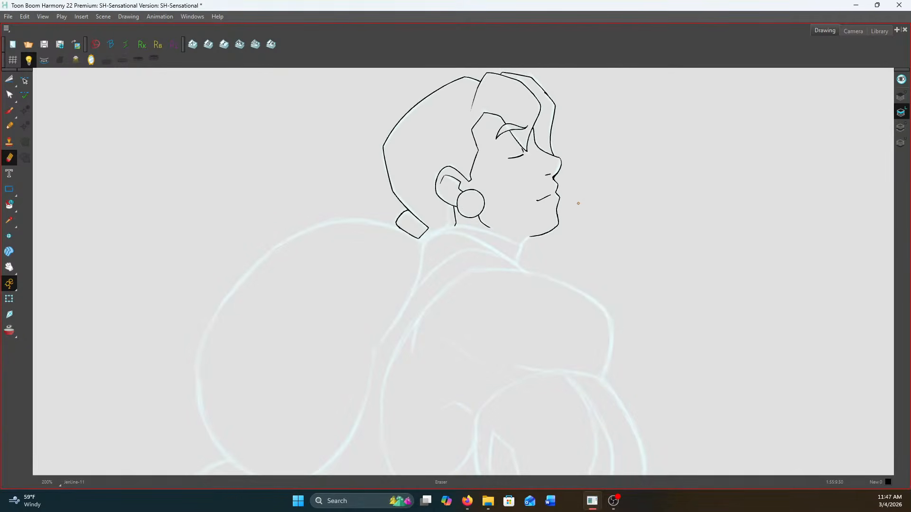
{"action": "left_click", "coordinate": [9, 110]}
{"action": "key", "text": "f"}
{"action": "key", "text": "g"}
{"action": "key", "text": "f"}
{"action": "key", "text": "g"}
{"action": "scroll", "coordinate": [528, 236], "scroll_direction": "up", "scroll_amount": 4}
{"action": "key", "text": "f"}
{"action": "key", "text": "g"}
{"action": "mouse_move", "coordinate": [530, 235]}
{"action": "left_mouse_down"}
{"action": "mouse_move", "coordinate": [505, 254]}
{"action": "mouse_move", "coordinate": [491, 314]}
{"action": "left_mouse_up"}
{"action": "key", "text": "f"}
{"action": "key", "text": "g"}
Ink the collar line across the base of the neck and retrace the front neck line more heavily
{"action": "mouse_move", "coordinate": [293, 201]}
{"action": "left_mouse_down"}
{"action": "mouse_move", "coordinate": [404, 221]}
{"action": "mouse_move", "coordinate": [503, 265]}
{"action": "left_mouse_up"}
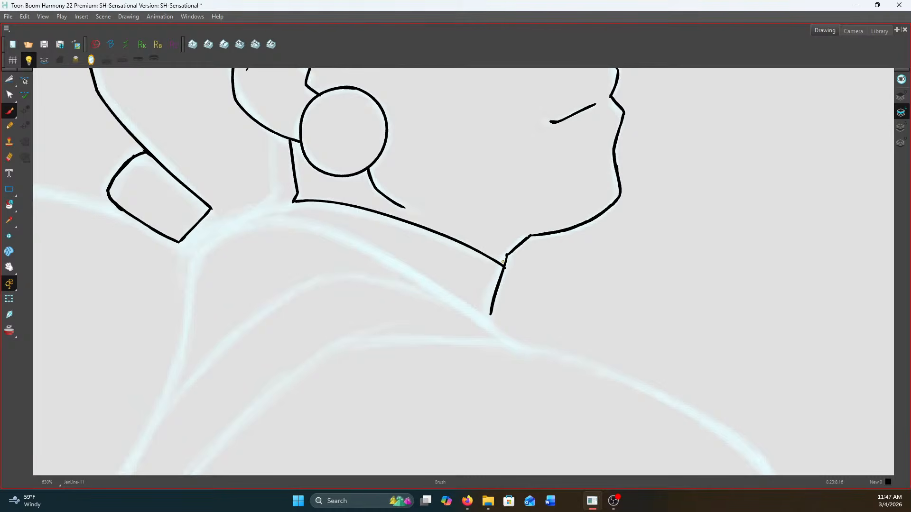
{"action": "key", "text": "."}
{"action": "key", "text": "."}
{"action": "key", "text": "."}
{"action": "left_click_drag", "start_coordinate": [506, 255], "coordinate": [490, 315]}
{"action": "scroll", "coordinate": [482, 310], "scroll_direction": "down", "scroll_amount": 5}
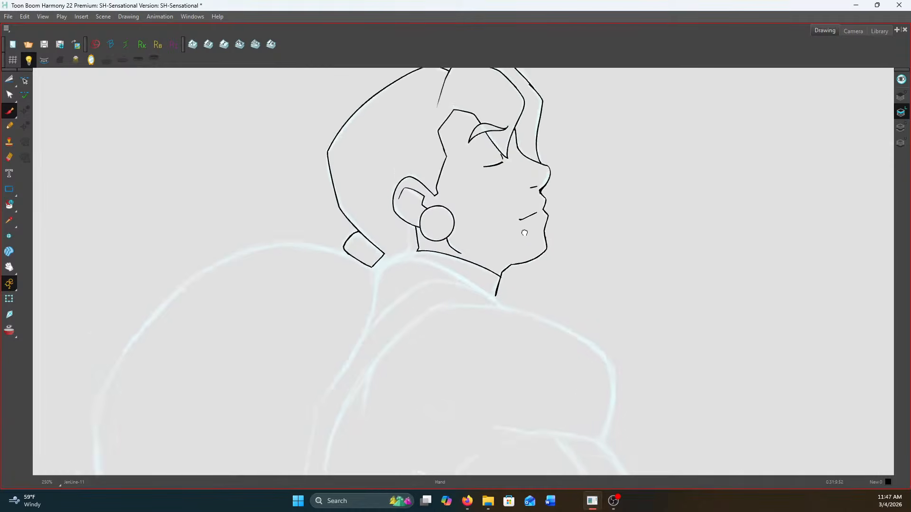
Ink the near shoulder's outline from the underarm crease over the top and down the front to where the arm begins
{"action": "scroll", "coordinate": [467, 309], "scroll_direction": "up", "scroll_amount": 1}
{"action": "left_click_drag", "start_coordinate": [467, 309], "coordinate": [517, 190]}
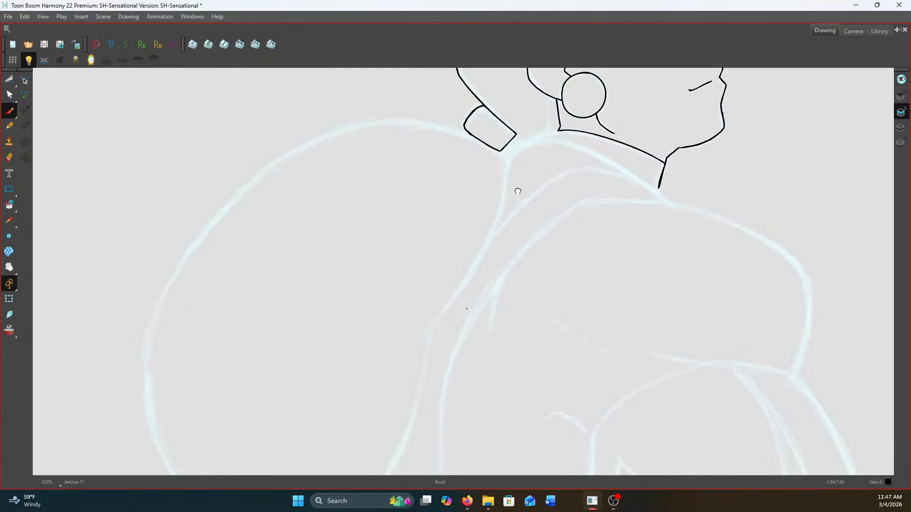
{"action": "key", "text": "."}
{"action": "scroll", "coordinate": [659, 183], "scroll_direction": "up", "scroll_amount": 2}
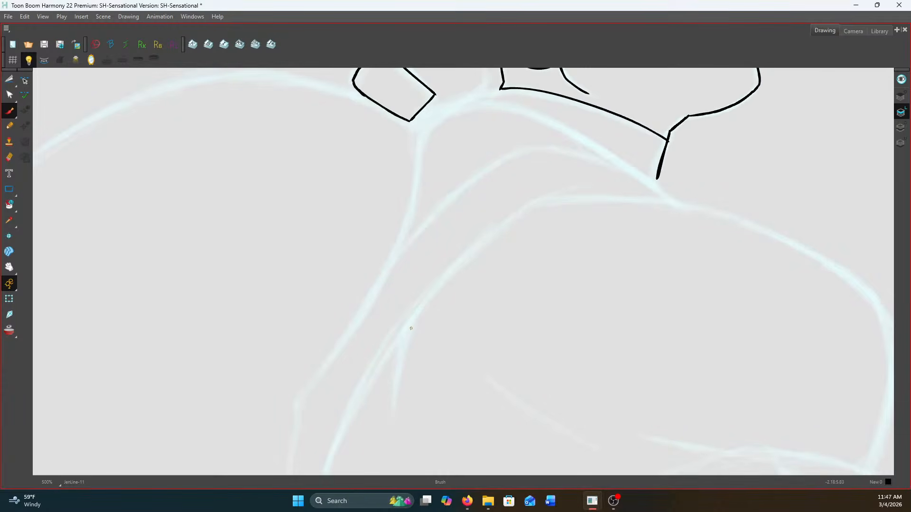
{"action": "mouse_move", "coordinate": [393, 404]}
{"action": "left_mouse_down"}
{"action": "mouse_move", "coordinate": [401, 334]}
{"action": "mouse_move", "coordinate": [531, 204]}
{"action": "mouse_move", "coordinate": [352, 155]}
{"action": "mouse_move", "coordinate": [497, 155]}
{"action": "mouse_move", "coordinate": [578, 173]}
{"action": "mouse_move", "coordinate": [656, 208]}
{"action": "mouse_move", "coordinate": [716, 251]}
{"action": "mouse_move", "coordinate": [743, 304]}
{"action": "mouse_move", "coordinate": [737, 365]}
{"action": "mouse_move", "coordinate": [718, 421]}
{"action": "left_mouse_up"}
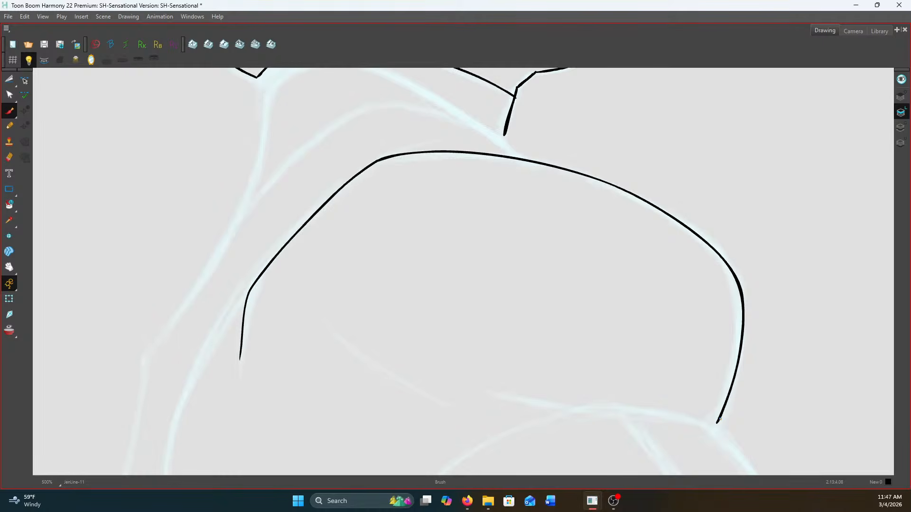
Ink the sloping line from below the hair tie across the neck base to the near shoulder, comparing against the neighbouring drawing
{"action": "left_click_drag", "start_coordinate": [378, 162], "coordinate": [461, 286]}
{"action": "key", "text": "f"}
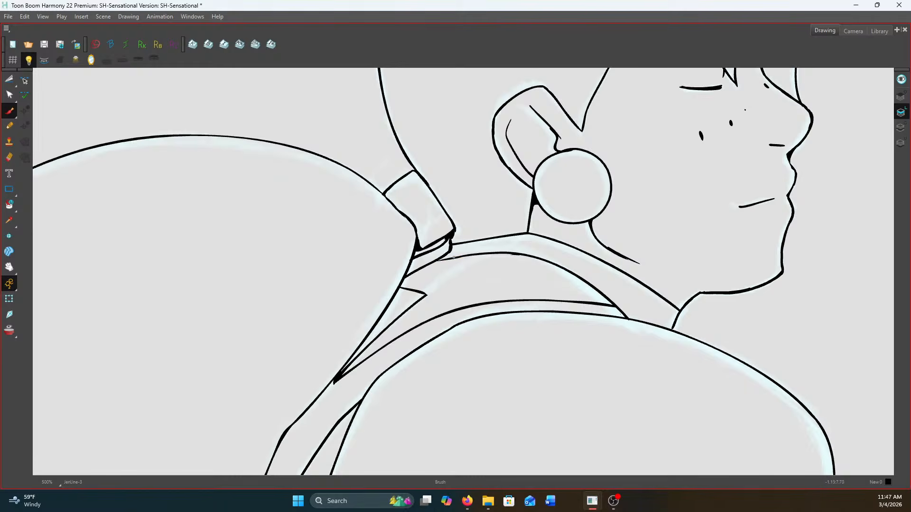
{"action": "key", "text": "g"}
{"action": "key", "text": "f"}
{"action": "key", "text": "g"}
{"action": "mouse_move", "coordinate": [349, 215]}
{"action": "left_mouse_down"}
{"action": "mouse_move", "coordinate": [392, 188]}
{"action": "mouse_move", "coordinate": [423, 185]}
{"action": "mouse_move", "coordinate": [513, 220]}
{"action": "mouse_move", "coordinate": [597, 285]}
{"action": "mouse_move", "coordinate": [583, 271]}
{"action": "left_mouse_up"}
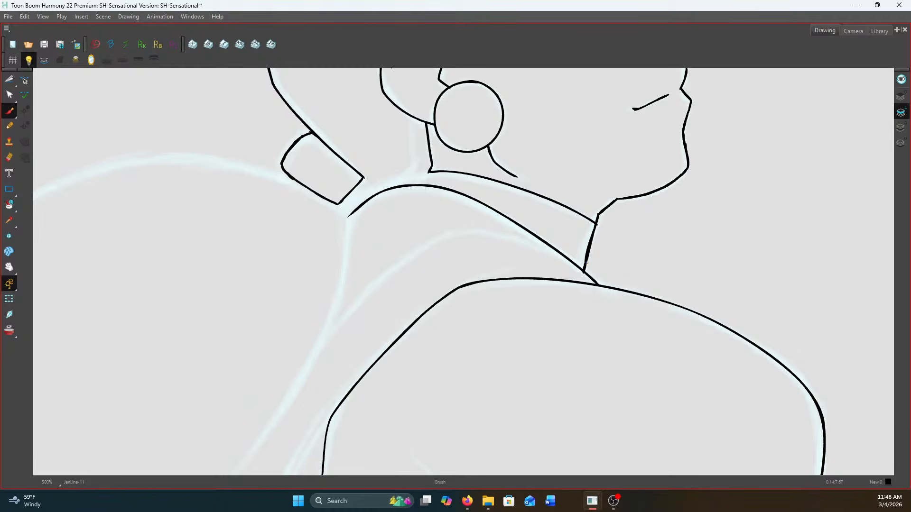
Ink a new back-of-neck line from under the ear down to the sloping line at the neck base
{"action": "key", "text": "alt+Tab"}
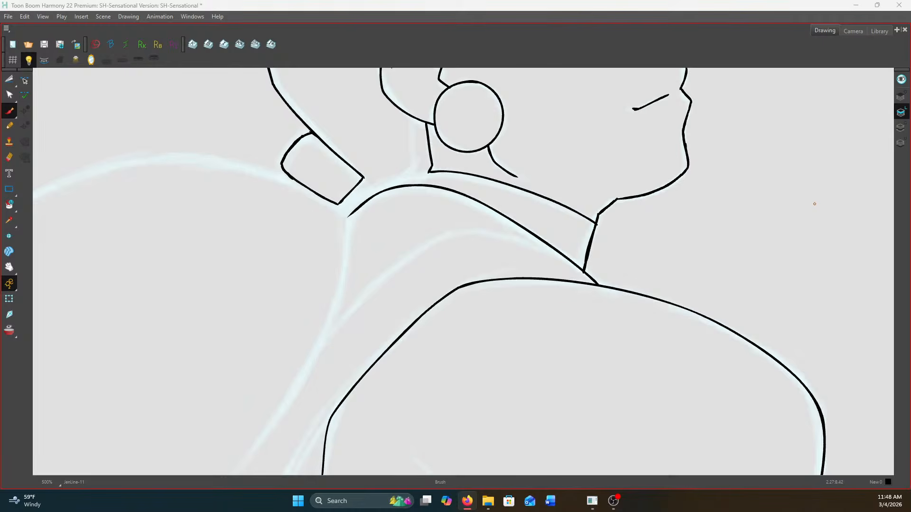
{"action": "scroll", "coordinate": [657, 191], "scroll_direction": "up", "scroll_amount": 2}
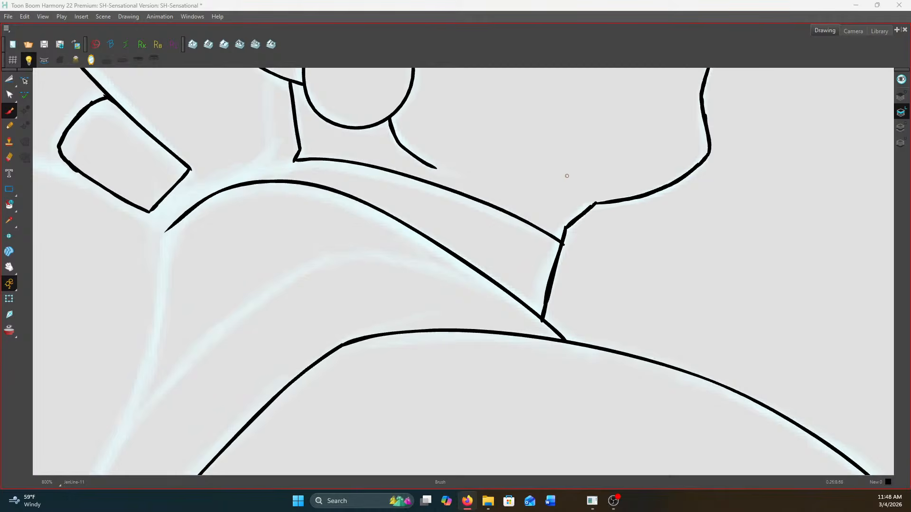
{"action": "scroll", "coordinate": [567, 176], "scroll_direction": "down", "scroll_amount": 2}
{"action": "scroll", "coordinate": [427, 162], "scroll_direction": "up", "scroll_amount": 1}
{"action": "left_click_drag", "start_coordinate": [427, 162], "coordinate": [623, 199]}
{"action": "scroll", "coordinate": [623, 200], "scroll_direction": "up", "scroll_amount": 1}
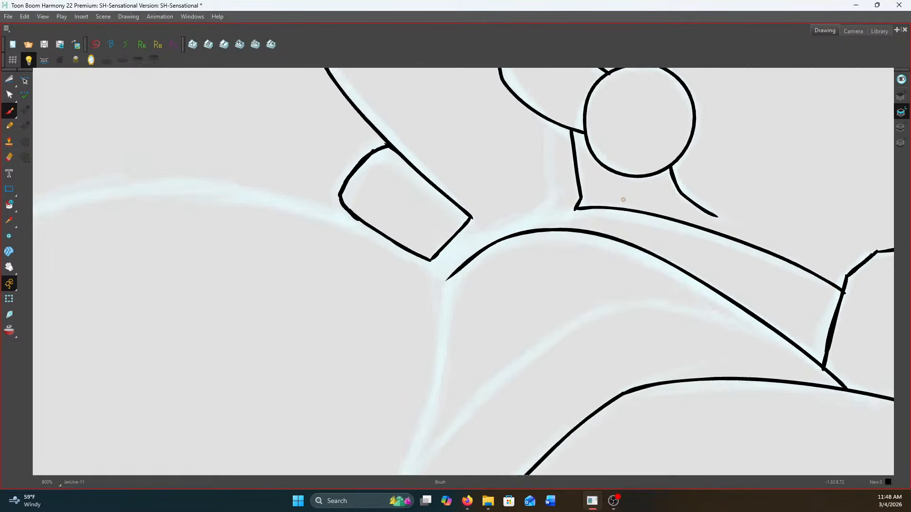
{"action": "mouse_move", "coordinate": [556, 124]}
{"action": "left_mouse_down"}
{"action": "mouse_move", "coordinate": [565, 201]}
{"action": "mouse_move", "coordinate": [536, 227]}
{"action": "left_mouse_up"}
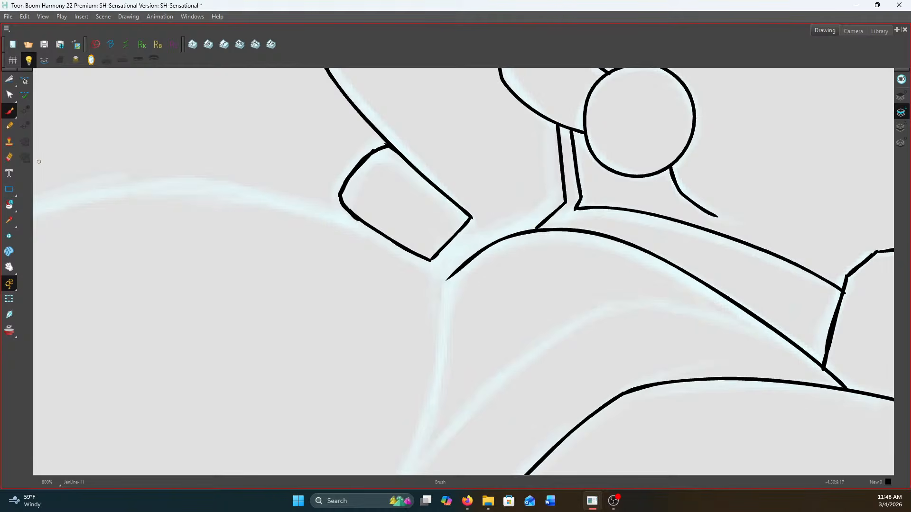
Erase the earlier back-of-neck line beside the earring and join the collar line to the new neck line
{"action": "left_click", "coordinate": [15, 152]}
{"action": "mouse_move", "coordinate": [571, 144]}
{"action": "left_mouse_down"}
{"action": "mouse_move", "coordinate": [570, 133]}
{"action": "mouse_move", "coordinate": [581, 197]}
{"action": "mouse_move", "coordinate": [556, 214]}
{"action": "left_mouse_up"}
{"action": "key", "text": "alt+b"}
{"action": "scroll", "coordinate": [556, 214], "scroll_direction": "down", "scroll_amount": 4}
{"action": "scroll", "coordinate": [534, 220], "scroll_direction": "up", "scroll_amount": 4}
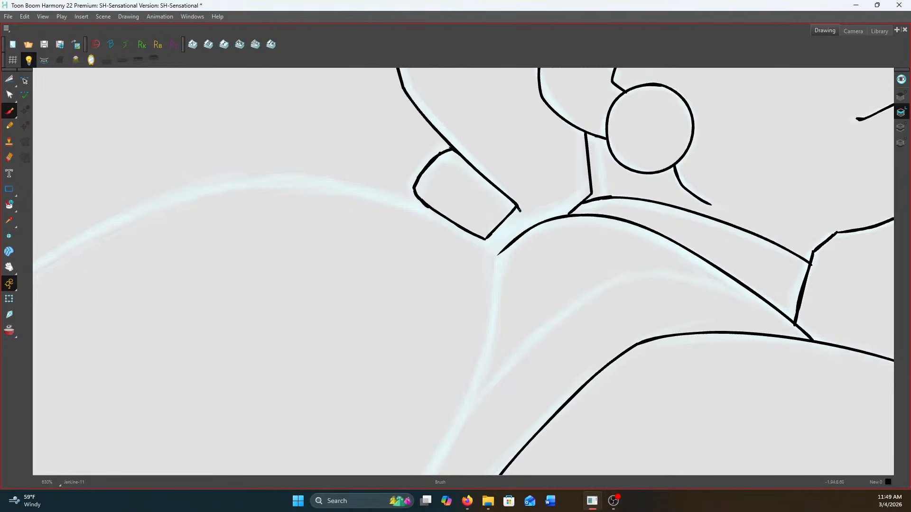
Ink a short line from the hair tie's lower corner down to the sloping line at the neck base
{"action": "scroll", "coordinate": [529, 223], "scroll_direction": "down", "scroll_amount": 3}
{"action": "scroll", "coordinate": [743, 213], "scroll_direction": "up", "scroll_amount": 4}
{"action": "scroll", "coordinate": [731, 218], "scroll_direction": "down", "scroll_amount": 4}
{"action": "scroll", "coordinate": [646, 243], "scroll_direction": "up", "scroll_amount": 3}
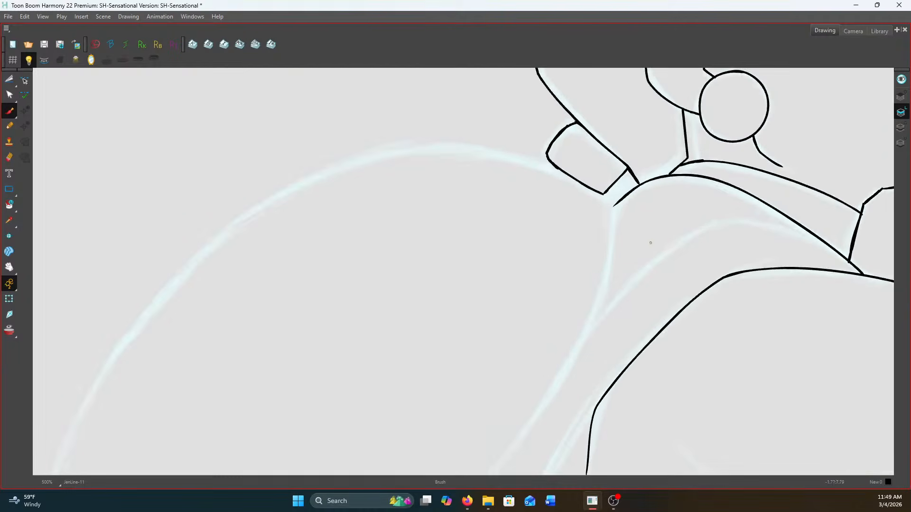
Ink the inner contour curving from the front of the neck base down to a point between the shoulders, comparing against the neighbouring drawing
{"action": "left_click_drag", "start_coordinate": [646, 244], "coordinate": [470, 204]}
{"action": "key", "text": "f"}
{"action": "key", "text": "g"}
{"action": "key", "text": "f"}
{"action": "key", "text": "g"}
{"action": "key", "text": "f"}
{"action": "key", "text": "g"}
{"action": "key", "text": "f"}
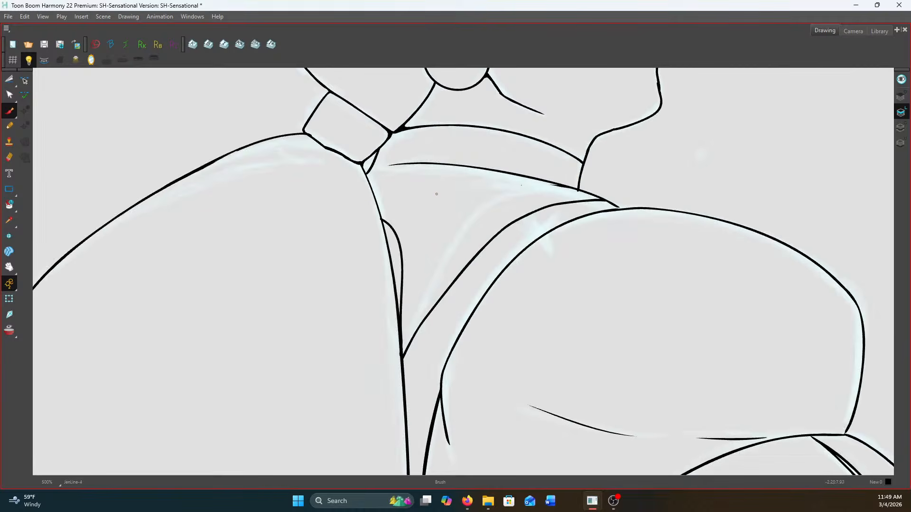
{"action": "key", "text": "g"}
{"action": "key", "text": "g"}
{"action": "key", "text": "f"}
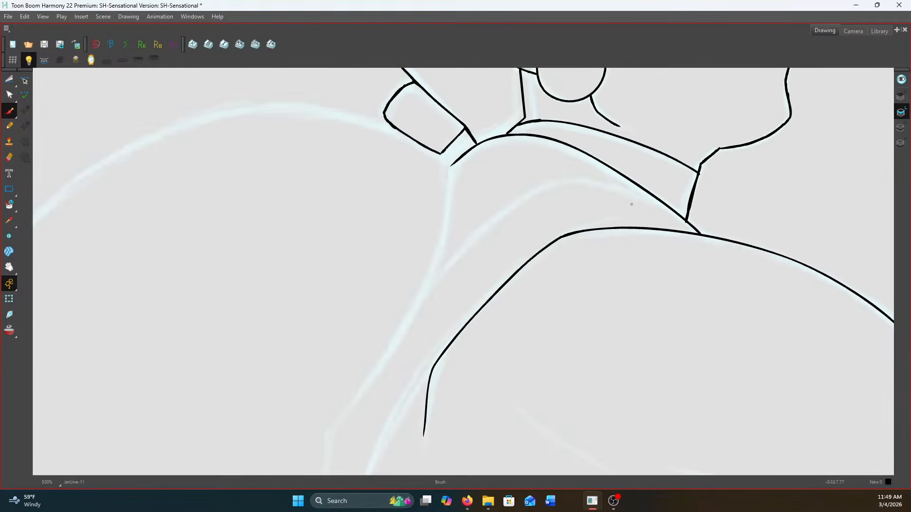
{"action": "mouse_move", "coordinate": [676, 213]}
{"action": "left_mouse_down"}
{"action": "mouse_move", "coordinate": [611, 198]}
{"action": "mouse_move", "coordinate": [565, 200]}
{"action": "mouse_move", "coordinate": [455, 283]}
{"action": "left_mouse_up"}
Ink a short hooked line from beside the far shoulder down to the pointed end of the inner contour
{"action": "key", "text": "f"}
{"action": "key", "text": "g"}
{"action": "mouse_move", "coordinate": [452, 197]}
{"action": "left_mouse_down"}
{"action": "mouse_move", "coordinate": [471, 205]}
{"action": "mouse_move", "coordinate": [456, 281]}
{"action": "left_mouse_up"}
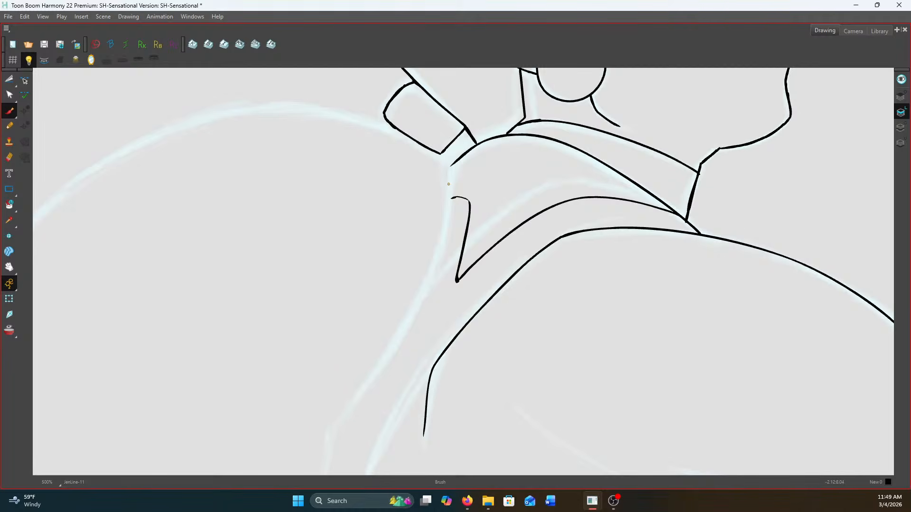
Fill a black wedge under the ear at the top of the back-of-neck line and thicken that line down to the neck base
{"action": "key", "text": "f"}
{"action": "key", "text": "g"}
{"action": "key", "text": "f"}
{"action": "key", "text": "g"}
{"action": "mouse_move", "coordinate": [528, 69]}
{"action": "left_mouse_down"}
{"action": "mouse_move", "coordinate": [559, 174]}
{"action": "mouse_move", "coordinate": [550, 209]}
{"action": "left_mouse_up"}
{"action": "key", "text": "2"}
{"action": "left_click_drag", "start_coordinate": [547, 177], "coordinate": [550, 195]}
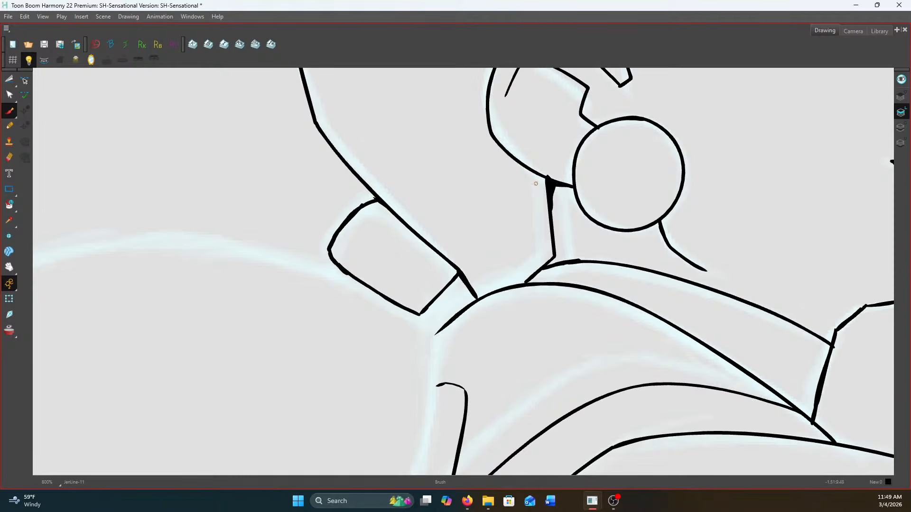
{"action": "mouse_move", "coordinate": [550, 189]}
{"action": "left_mouse_down"}
{"action": "mouse_move", "coordinate": [554, 256]}
{"action": "mouse_move", "coordinate": [527, 283]}
{"action": "left_mouse_up"}
{"action": "scroll", "coordinate": [489, 291], "scroll_direction": "down", "scroll_amount": 3}
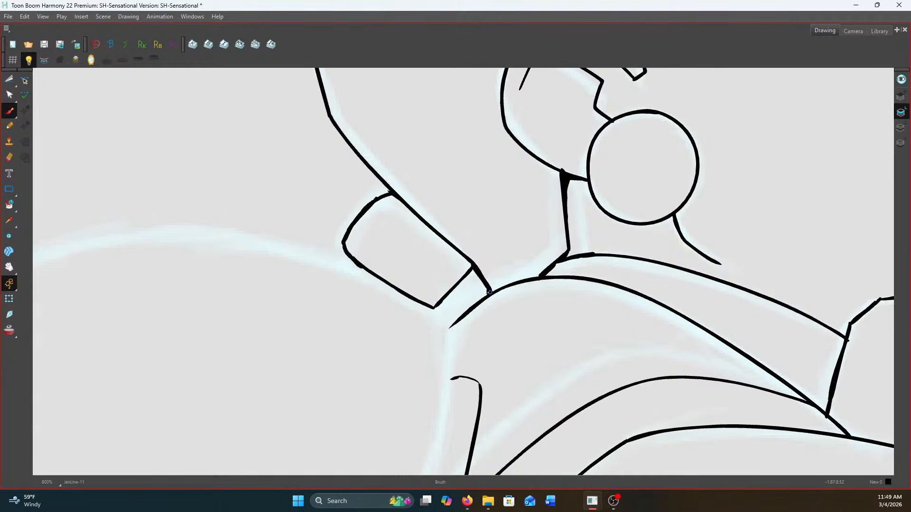
{"action": "scroll", "coordinate": [489, 291], "scroll_direction": "down", "scroll_amount": 3}
{"action": "scroll", "coordinate": [646, 285], "scroll_direction": "up", "scroll_amount": 2}
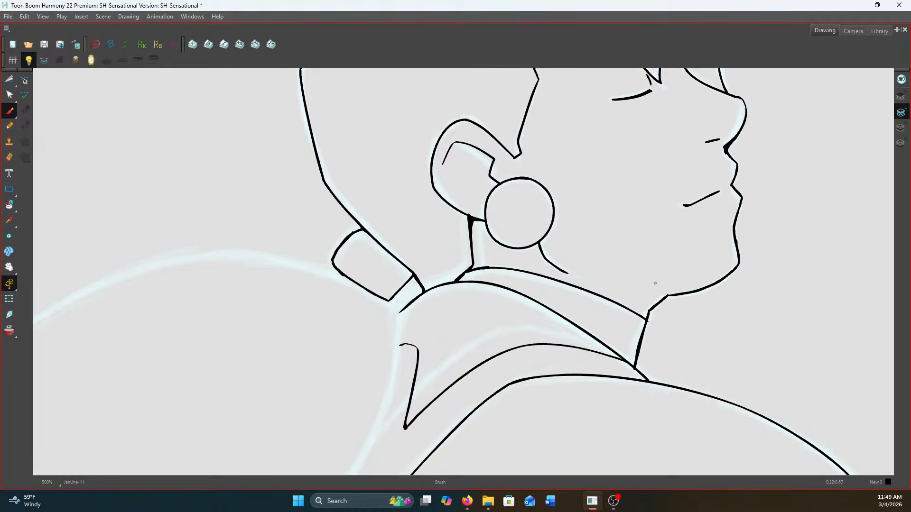
Extend the jaw line from under the chin a short way back over the neck
{"action": "scroll", "coordinate": [652, 281], "scroll_direction": "up", "scroll_amount": 1}
{"action": "left_click_drag", "start_coordinate": [677, 298], "coordinate": [598, 289]}
{"action": "scroll", "coordinate": [582, 287], "scroll_direction": "down", "scroll_amount": 2}
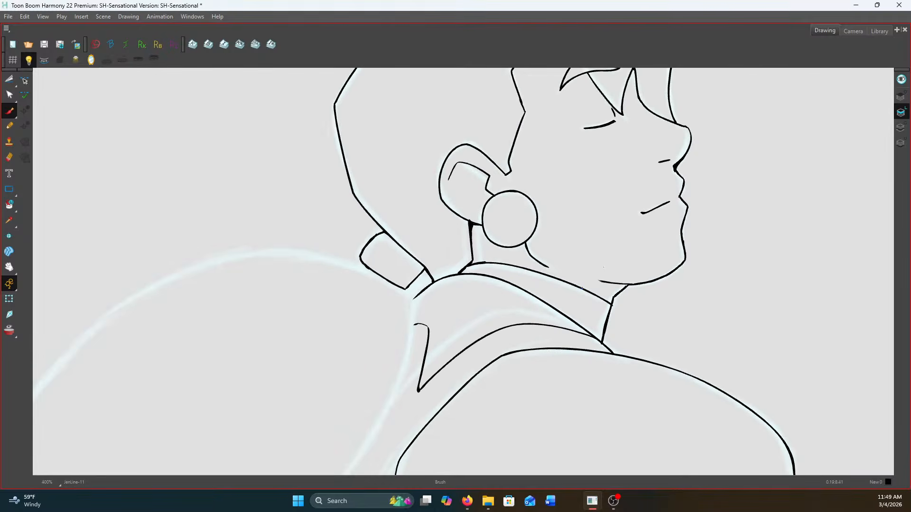
{"action": "scroll", "coordinate": [444, 335], "scroll_direction": "down", "scroll_amount": 2}
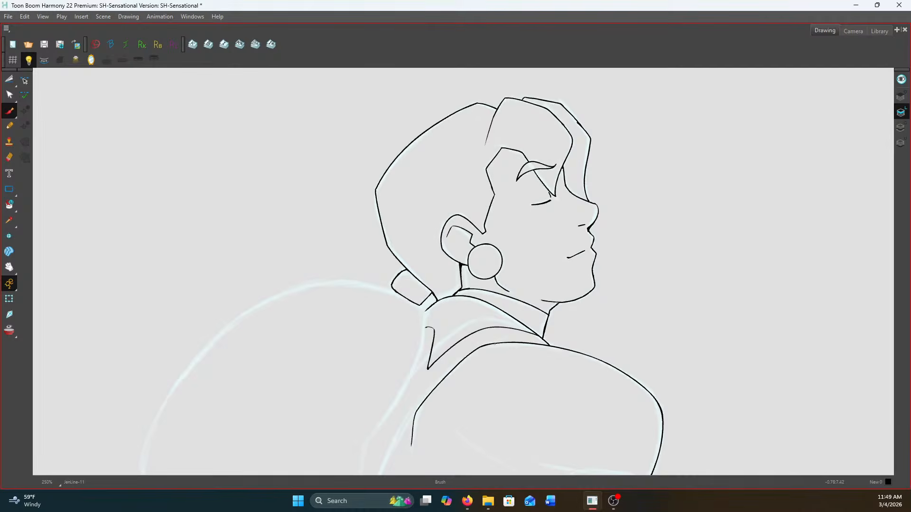
Ink the large rounded outline of the far shoulder, covering its inner edge from the hair tie and its outer curve around the bottom
{"action": "scroll", "coordinate": [549, 260], "scroll_direction": "up", "scroll_amount": 2}
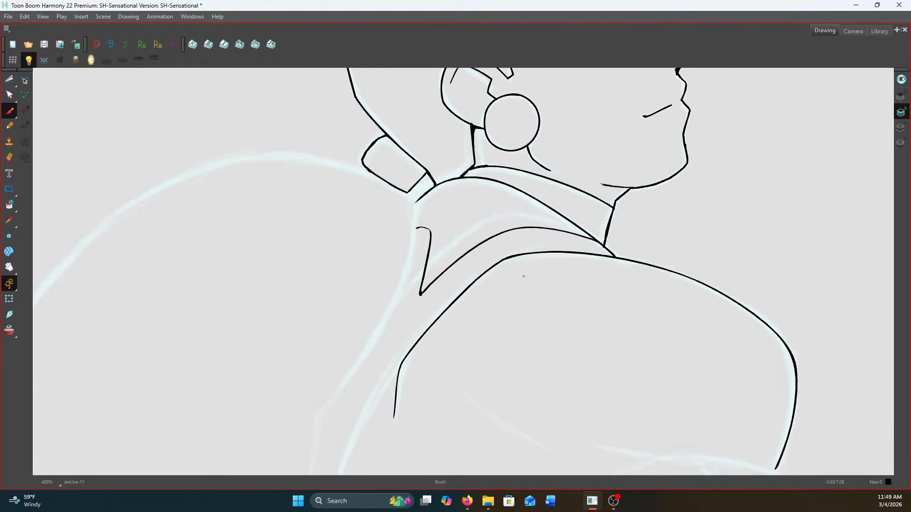
{"action": "scroll", "coordinate": [379, 188], "scroll_direction": "down", "scroll_amount": 1}
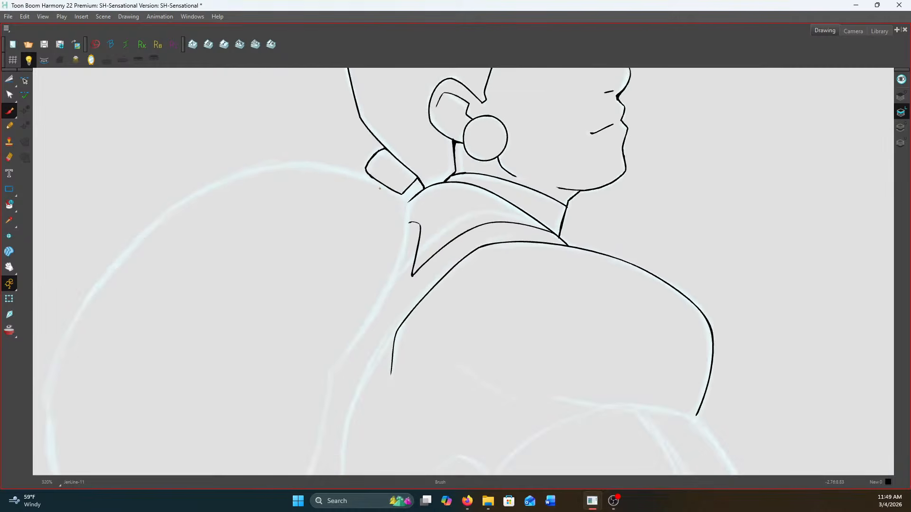
{"action": "scroll", "coordinate": [421, 254], "scroll_direction": "up", "scroll_amount": 1}
{"action": "left_click_drag", "start_coordinate": [420, 254], "coordinate": [661, 191]}
{"action": "key", "text": "f"}
{"action": "key", "text": "g"}
{"action": "key", "text": "g"}
{"action": "key", "text": "f"}
{"action": "scroll", "coordinate": [698, 124], "scroll_direction": "up", "scroll_amount": 1}
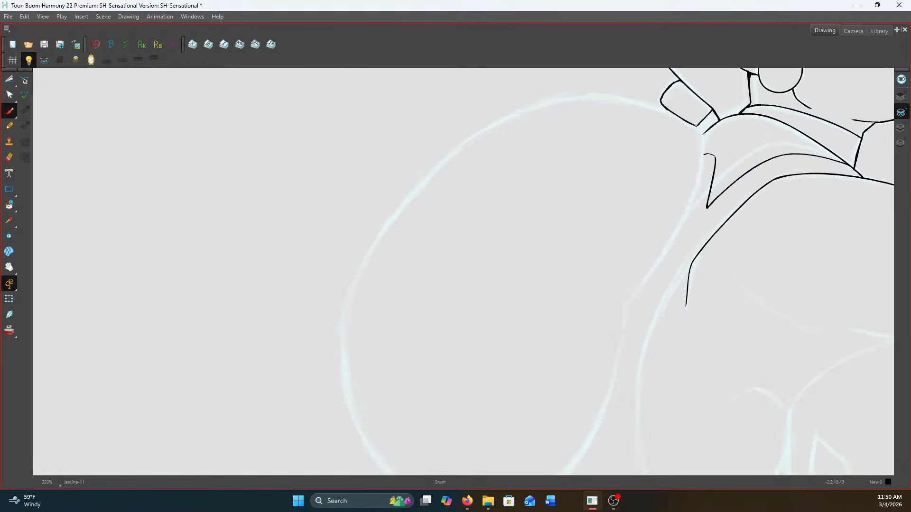
{"action": "mouse_move", "coordinate": [696, 126]}
{"action": "left_mouse_down"}
{"action": "mouse_move", "coordinate": [691, 194]}
{"action": "mouse_move", "coordinate": [668, 246]}
{"action": "mouse_move", "coordinate": [634, 296]}
{"action": "mouse_move", "coordinate": [654, 230]}
{"action": "mouse_move", "coordinate": [656, 174]}
{"action": "mouse_move", "coordinate": [633, 277]}
{"action": "mouse_move", "coordinate": [598, 355]}
{"action": "mouse_move", "coordinate": [545, 412]}
{"action": "left_mouse_up"}
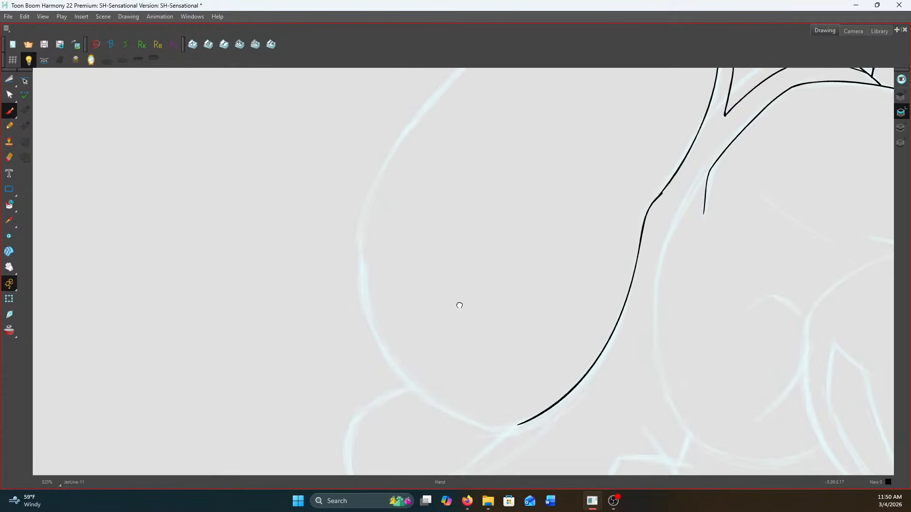
{"action": "left_click_drag", "start_coordinate": [454, 299], "coordinate": [512, 402]}
{"action": "mouse_move", "coordinate": [736, 114]}
{"action": "left_mouse_down"}
{"action": "mouse_move", "coordinate": [632, 110]}
{"action": "mouse_move", "coordinate": [548, 144]}
{"action": "mouse_move", "coordinate": [513, 179]}
{"action": "mouse_move", "coordinate": [538, 125]}
{"action": "mouse_move", "coordinate": [477, 187]}
{"action": "mouse_move", "coordinate": [425, 298]}
{"action": "mouse_move", "coordinate": [421, 208]}
{"action": "mouse_move", "coordinate": [419, 282]}
{"action": "mouse_move", "coordinate": [439, 333]}
{"action": "mouse_move", "coordinate": [490, 386]}
{"action": "mouse_move", "coordinate": [586, 406]}
{"action": "left_mouse_up"}
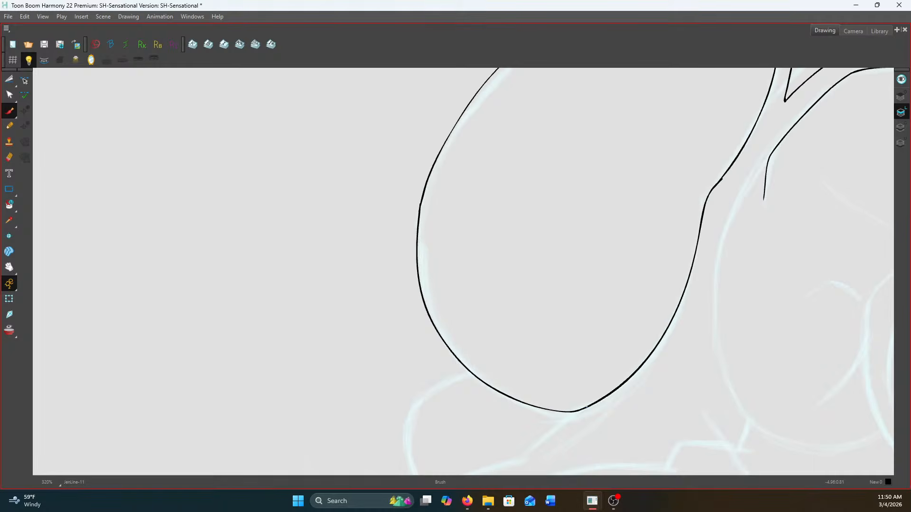
Ink the small rounded arm contour bulging out below the far shoulder's outline
{"action": "mouse_move", "coordinate": [491, 387]}
{"action": "left_mouse_down"}
{"action": "mouse_move", "coordinate": [613, 209]}
{"action": "mouse_move", "coordinate": [546, 229]}
{"action": "left_mouse_up"}
{"action": "scroll", "coordinate": [624, 213], "scroll_direction": "up", "scroll_amount": 2}
{"action": "key", "text": "ctrl+z"}
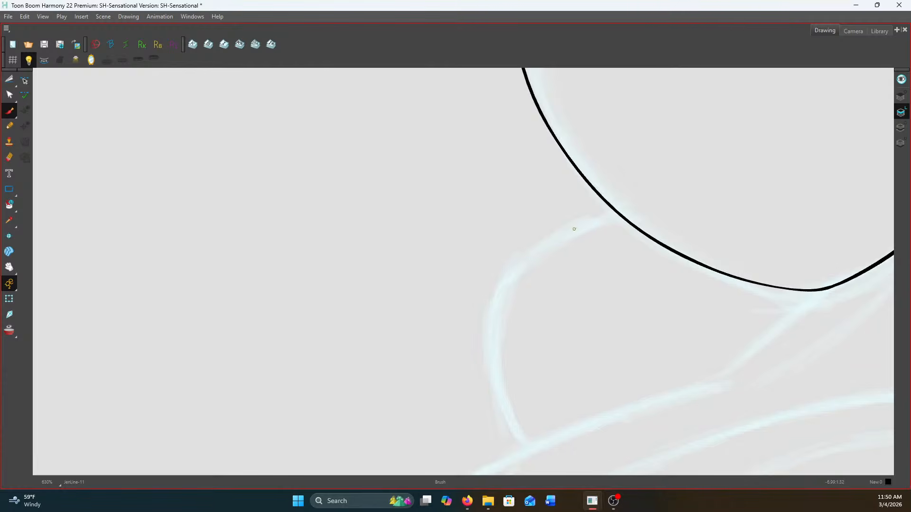
{"action": "mouse_move", "coordinate": [616, 212]}
{"action": "left_mouse_down"}
{"action": "mouse_move", "coordinate": [552, 240]}
{"action": "mouse_move", "coordinate": [498, 291]}
{"action": "mouse_move", "coordinate": [492, 355]}
{"action": "mouse_move", "coordinate": [528, 440]}
{"action": "left_mouse_up"}
{"action": "scroll", "coordinate": [598, 367], "scroll_direction": "down", "scroll_amount": 5}
{"action": "scroll", "coordinate": [854, 223], "scroll_direction": "up", "scroll_amount": 2}
{"action": "left_click_drag", "start_coordinate": [854, 222], "coordinate": [663, 207]}
{"action": "scroll", "coordinate": [663, 208], "scroll_direction": "up", "scroll_amount": 2}
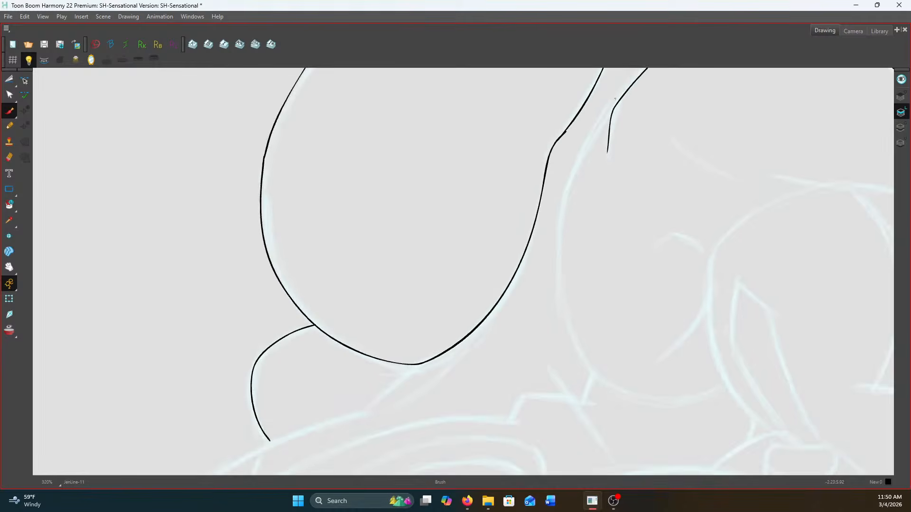
{"action": "left_click_drag", "start_coordinate": [541, 175], "coordinate": [528, 145]}
{"action": "mouse_move", "coordinate": [599, 83]}
{"action": "left_mouse_down"}
{"action": "mouse_move", "coordinate": [536, 198]}
{"action": "mouse_move", "coordinate": [530, 304]}
{"action": "mouse_move", "coordinate": [546, 359]}
{"action": "mouse_move", "coordinate": [575, 404]}
{"action": "mouse_move", "coordinate": [615, 428]}
{"action": "mouse_move", "coordinate": [688, 437]}
{"action": "left_mouse_up"}
{"action": "key", "text": "ctrl+z"}
{"action": "key", "text": "ctrl+z"}
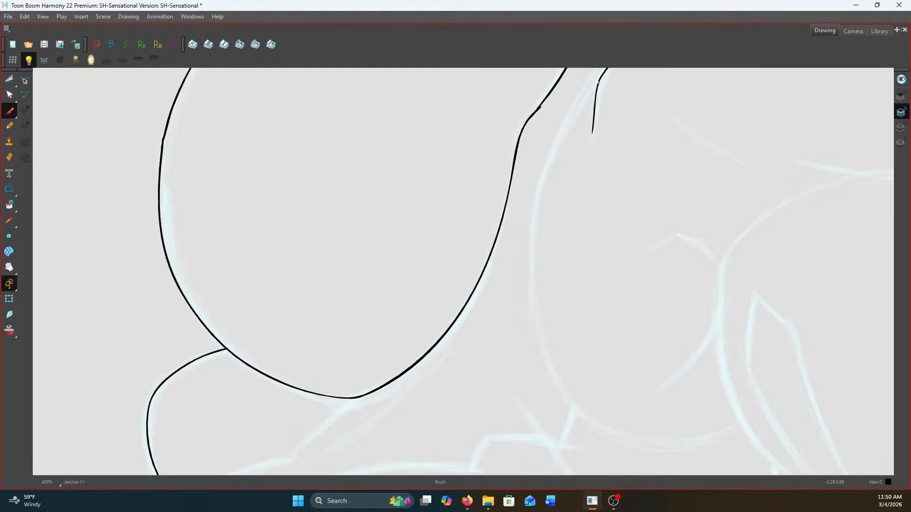
Ink the near upper arm's rounded back contour from the underarm crease around its base, and the short arched muscle line inside it
{"action": "mouse_move", "coordinate": [598, 82]}
{"action": "left_mouse_down"}
{"action": "mouse_move", "coordinate": [567, 125]}
{"action": "mouse_move", "coordinate": [538, 202]}
{"action": "mouse_move", "coordinate": [535, 311]}
{"action": "mouse_move", "coordinate": [550, 369]}
{"action": "mouse_move", "coordinate": [589, 423]}
{"action": "mouse_move", "coordinate": [634, 442]}
{"action": "mouse_move", "coordinate": [678, 441]}
{"action": "mouse_move", "coordinate": [737, 414]}
{"action": "left_mouse_up"}
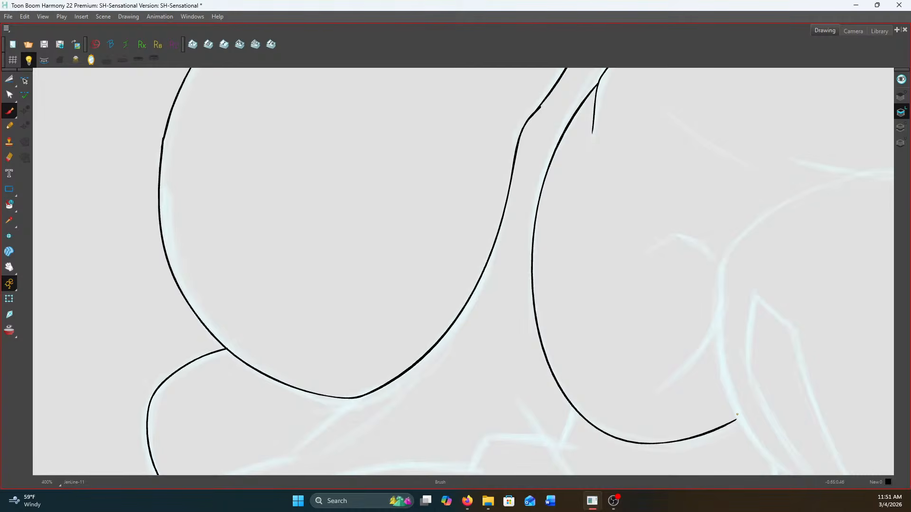
{"action": "key", "text": "space"}
{"action": "mouse_move", "coordinate": [656, 243]}
{"action": "left_mouse_down"}
{"action": "mouse_move", "coordinate": [541, 312]}
{"action": "mouse_move", "coordinate": [564, 306]}
{"action": "mouse_move", "coordinate": [604, 337]}
{"action": "left_mouse_up"}
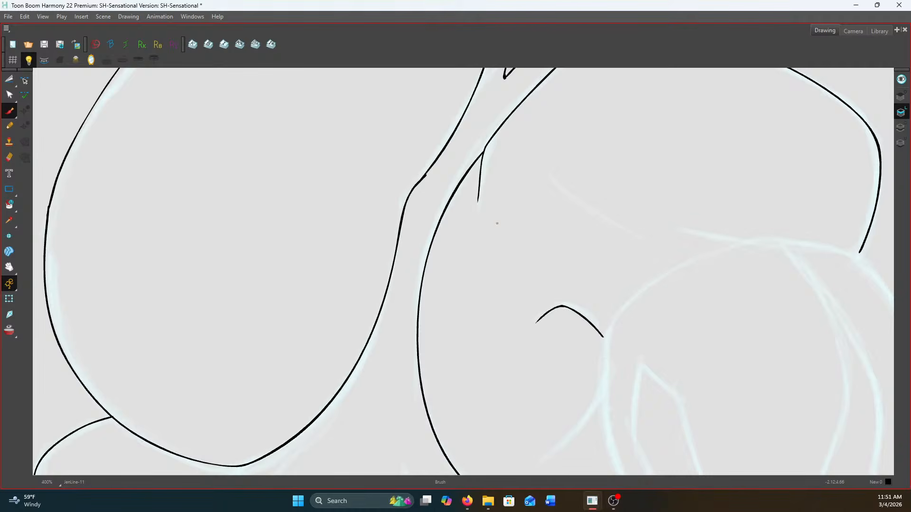
Ink the arched line from the front tip of the near shoulder over to the short muscle line on the arm
{"action": "scroll", "coordinate": [497, 223], "scroll_direction": "down", "scroll_amount": 1}
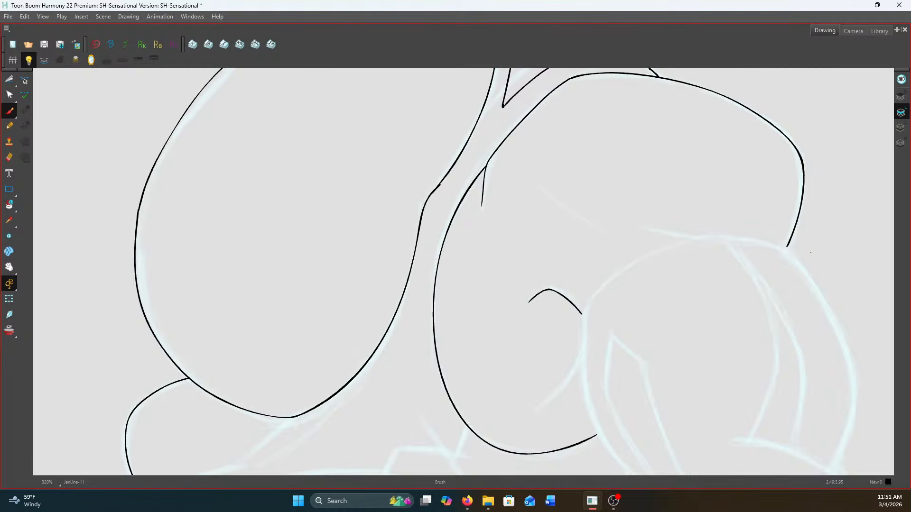
{"action": "scroll", "coordinate": [811, 253], "scroll_direction": "up", "scroll_amount": 1}
{"action": "scroll", "coordinate": [781, 245], "scroll_direction": "down", "scroll_amount": 2}
{"action": "scroll", "coordinate": [723, 262], "scroll_direction": "up", "scroll_amount": 2}
{"action": "left_click_drag", "start_coordinate": [722, 265], "coordinate": [724, 199]}
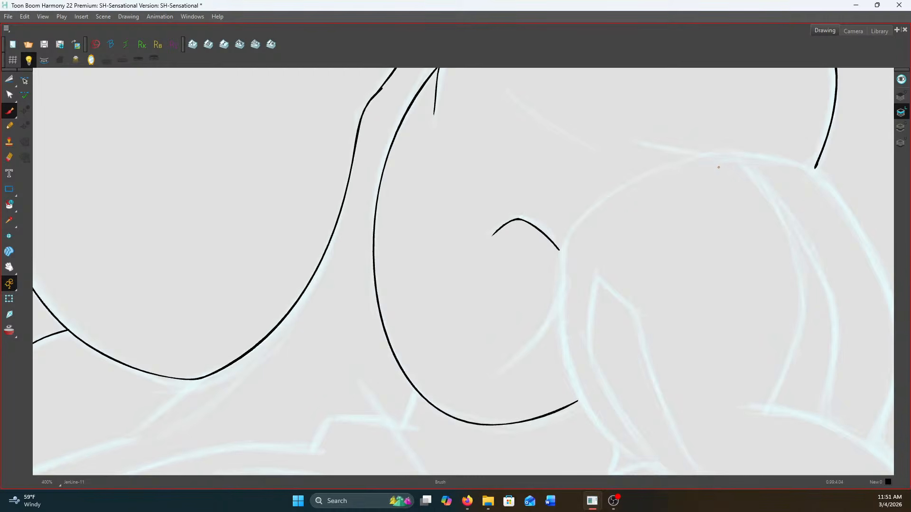
{"action": "mouse_move", "coordinate": [814, 168]}
{"action": "left_mouse_down"}
{"action": "mouse_move", "coordinate": [729, 155]}
{"action": "mouse_move", "coordinate": [668, 164]}
{"action": "mouse_move", "coordinate": [605, 196]}
{"action": "mouse_move", "coordinate": [556, 264]}
{"action": "left_mouse_up"}
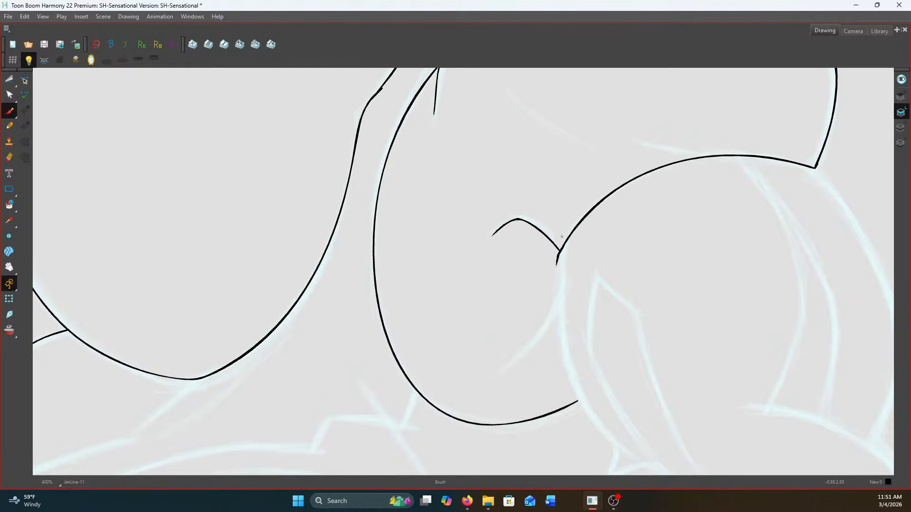
Ink two curved lines running down the arm from the top of the arched line, comparing against the neighbouring inked drawing
{"action": "key", "text": "f"}
{"action": "key", "text": "g"}
{"action": "left_click_drag", "start_coordinate": [740, 259], "coordinate": [616, 232]}
{"action": "key", "text": "f"}
{"action": "key", "text": "g"}
{"action": "key", "text": "g"}
{"action": "key", "text": "f"}
{"action": "key", "text": "f"}
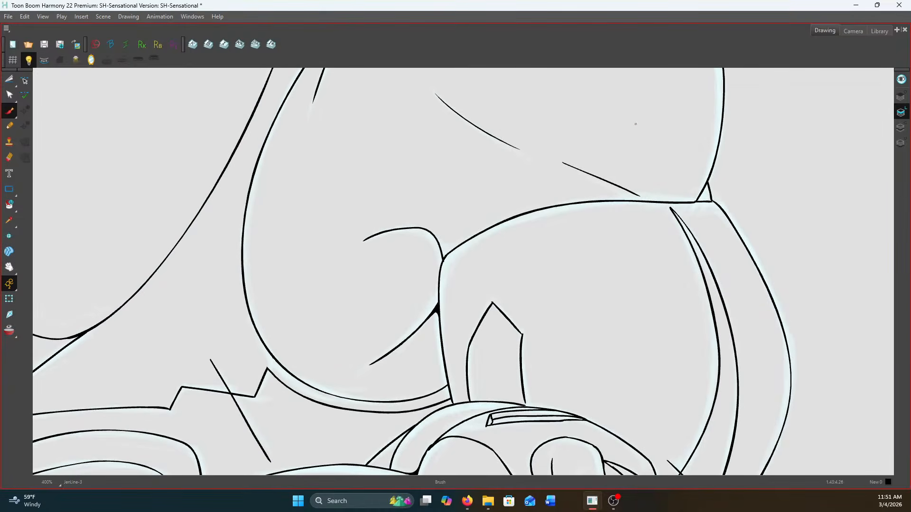
{"action": "key", "text": "g"}
{"action": "mouse_move", "coordinate": [632, 128]}
{"action": "left_mouse_down"}
{"action": "mouse_move", "coordinate": [663, 177]}
{"action": "mouse_move", "coordinate": [682, 231]}
{"action": "mouse_move", "coordinate": [675, 305]}
{"action": "mouse_move", "coordinate": [648, 377]}
{"action": "left_mouse_up"}
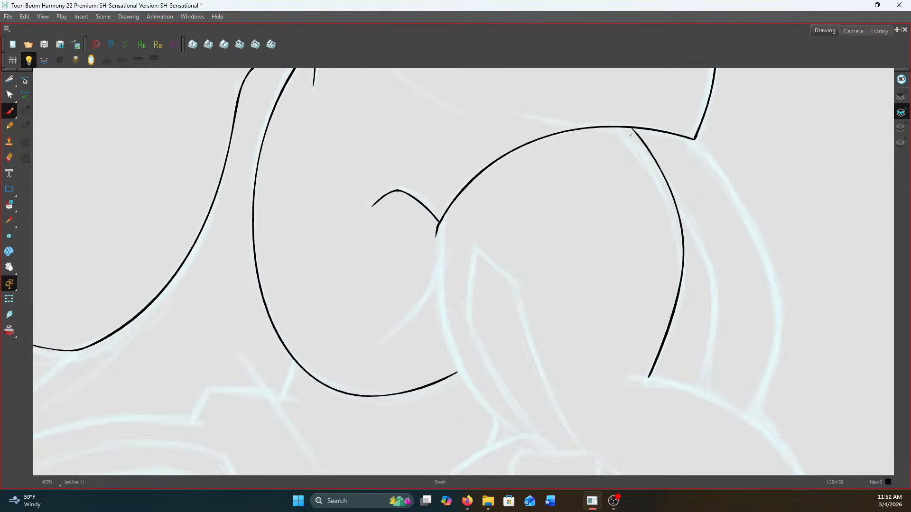
{"action": "mouse_move", "coordinate": [631, 129]}
{"action": "left_mouse_down"}
{"action": "mouse_move", "coordinate": [679, 188]}
{"action": "mouse_move", "coordinate": [706, 247]}
{"action": "mouse_move", "coordinate": [712, 308]}
{"action": "mouse_move", "coordinate": [694, 385]}
{"action": "left_mouse_up"}
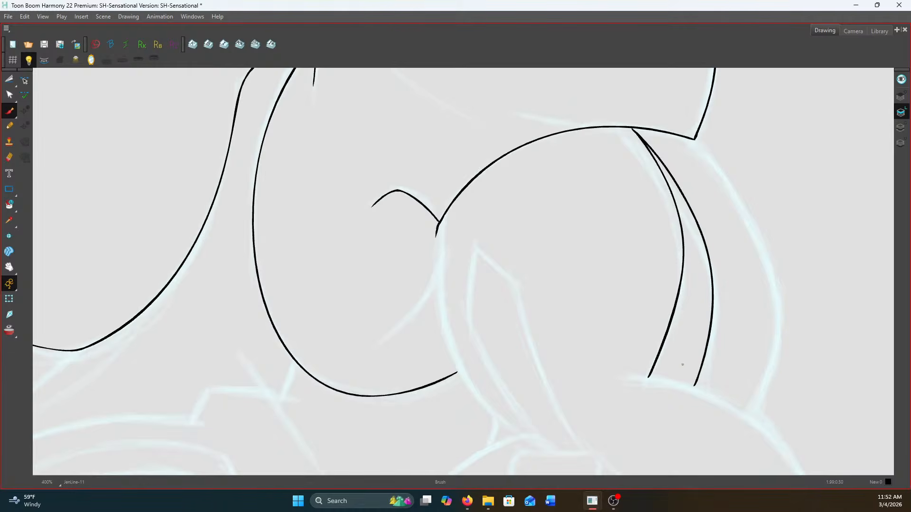
Ink the arm's outer contour down from the shoulder's front tip, and the long angular pointed shape inside the arm
{"action": "left_click_drag", "start_coordinate": [673, 191], "coordinate": [604, 154]}
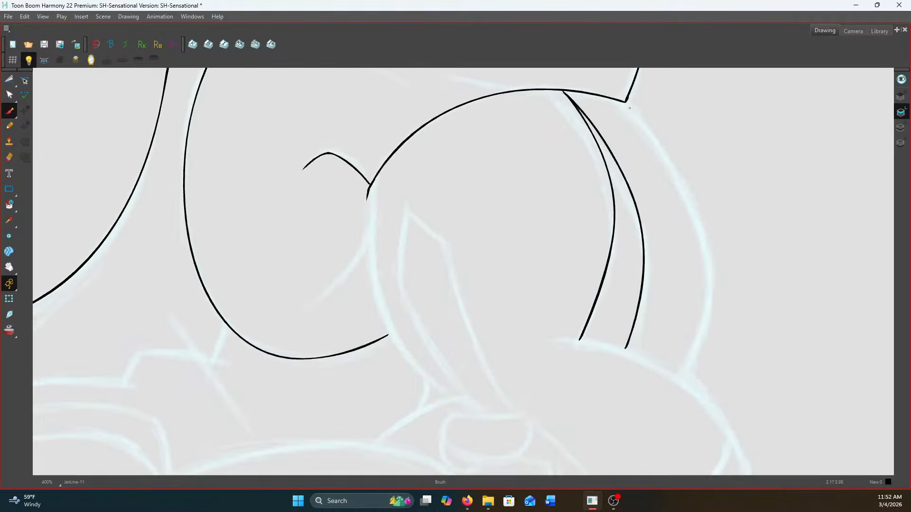
{"action": "mouse_move", "coordinate": [624, 103]}
{"action": "left_mouse_down"}
{"action": "mouse_move", "coordinate": [670, 169]}
{"action": "mouse_move", "coordinate": [706, 260]}
{"action": "mouse_move", "coordinate": [708, 301]}
{"action": "mouse_move", "coordinate": [683, 373]}
{"action": "left_mouse_up"}
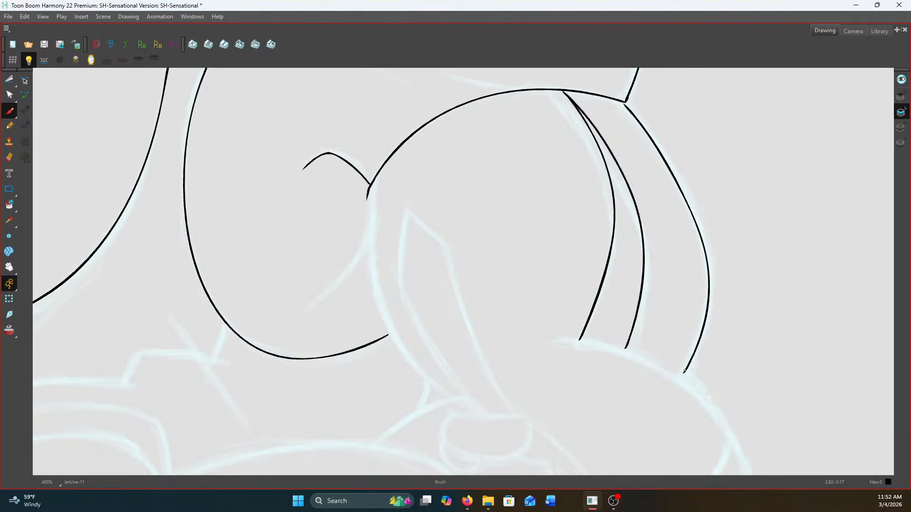
{"action": "left_click_drag", "start_coordinate": [404, 283], "coordinate": [448, 192]}
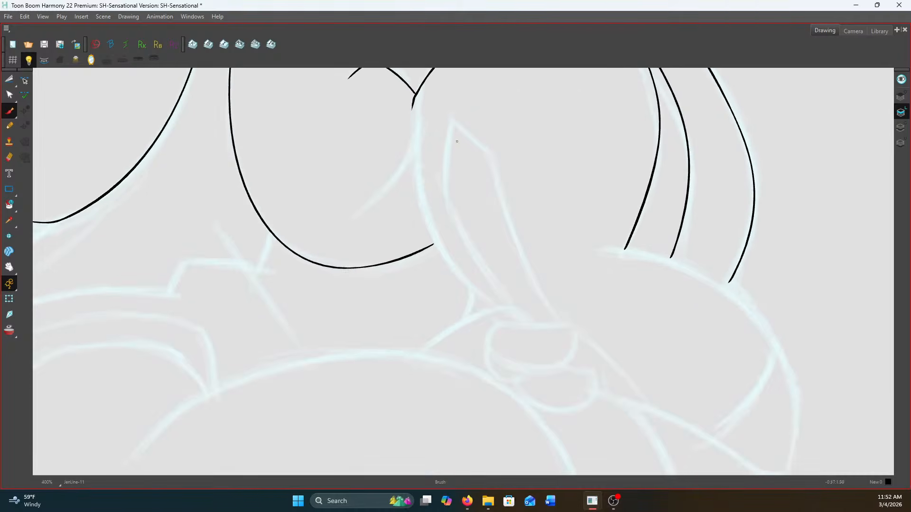
{"action": "mouse_move", "coordinate": [449, 124]}
{"action": "left_mouse_down"}
{"action": "mouse_move", "coordinate": [445, 194]}
{"action": "mouse_move", "coordinate": [518, 314]}
{"action": "left_mouse_up"}
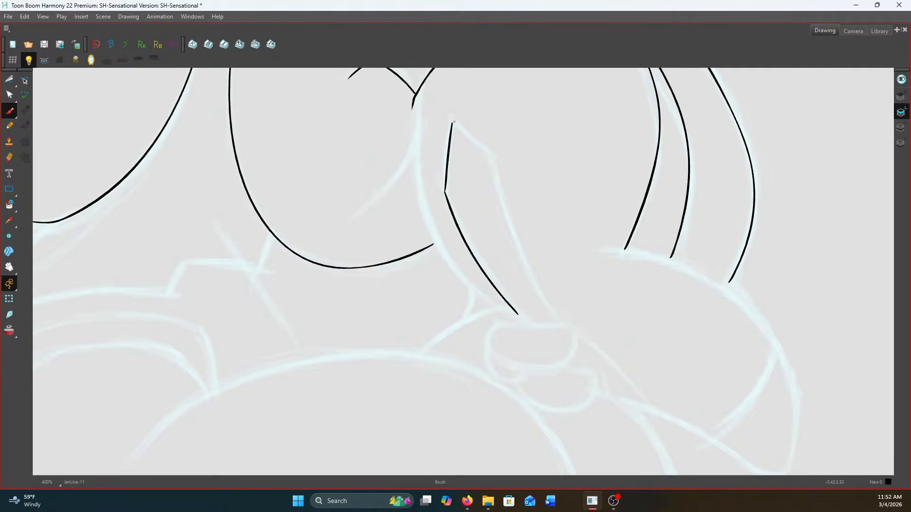
{"action": "mouse_move", "coordinate": [452, 124]}
{"action": "left_mouse_down"}
{"action": "mouse_move", "coordinate": [490, 155]}
{"action": "mouse_move", "coordinate": [531, 271]}
{"action": "mouse_move", "coordinate": [561, 320]}
{"action": "left_mouse_up"}
Ink the rounded contour across the lower ends of the arm's three curved lines, and the inner curve branching off it
{"action": "left_click_drag", "start_coordinate": [639, 289], "coordinate": [545, 243]}
{"action": "mouse_move", "coordinate": [519, 203]}
{"action": "left_mouse_down"}
{"action": "mouse_move", "coordinate": [624, 236]}
{"action": "mouse_move", "coordinate": [670, 281]}
{"action": "mouse_move", "coordinate": [698, 342]}
{"action": "mouse_move", "coordinate": [691, 429]}
{"action": "left_mouse_up"}
{"action": "key", "text": "f"}
{"action": "key", "text": "g"}
{"action": "mouse_move", "coordinate": [682, 303]}
{"action": "left_mouse_down"}
{"action": "mouse_move", "coordinate": [649, 371]}
{"action": "mouse_move", "coordinate": [618, 392]}
{"action": "left_mouse_up"}
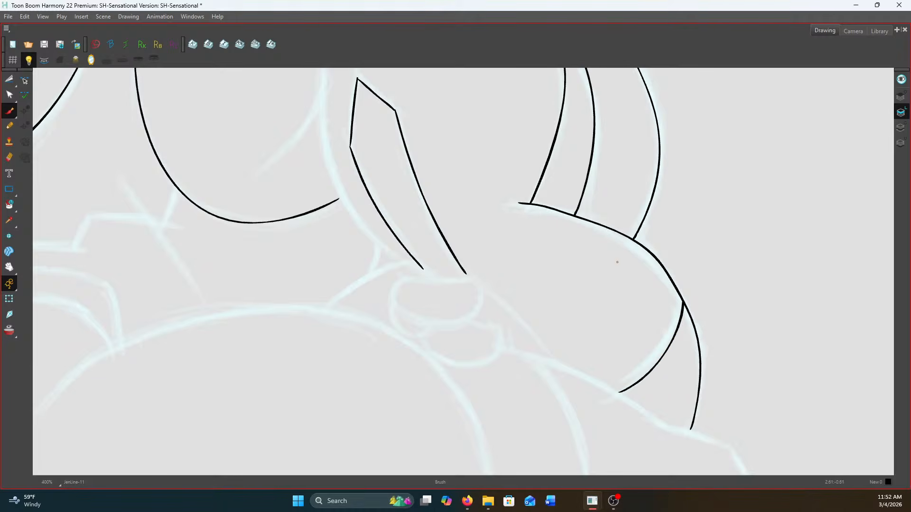
Ink the arm's inner contour from the arch's end down to the pointed shape's lower tip, and the curved muscle line branching off it with a filled corner
{"action": "scroll", "coordinate": [617, 262], "scroll_direction": "down", "scroll_amount": 6}
{"action": "scroll", "coordinate": [540, 189], "scroll_direction": "up", "scroll_amount": 6}
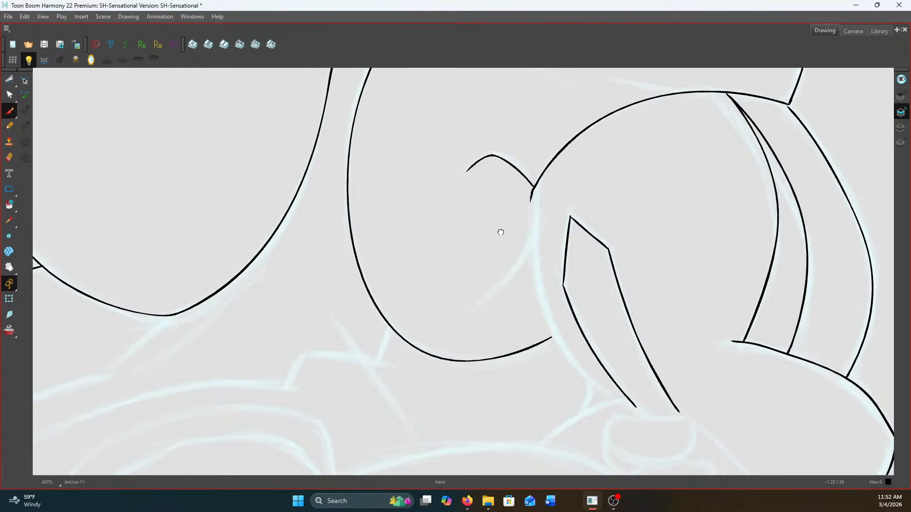
{"action": "left_click_drag", "start_coordinate": [502, 234], "coordinate": [475, 173]}
{"action": "mouse_move", "coordinate": [504, 139]}
{"action": "left_mouse_down"}
{"action": "mouse_move", "coordinate": [503, 187]}
{"action": "mouse_move", "coordinate": [520, 262]}
{"action": "mouse_move", "coordinate": [545, 303]}
{"action": "mouse_move", "coordinate": [608, 344]}
{"action": "left_mouse_up"}
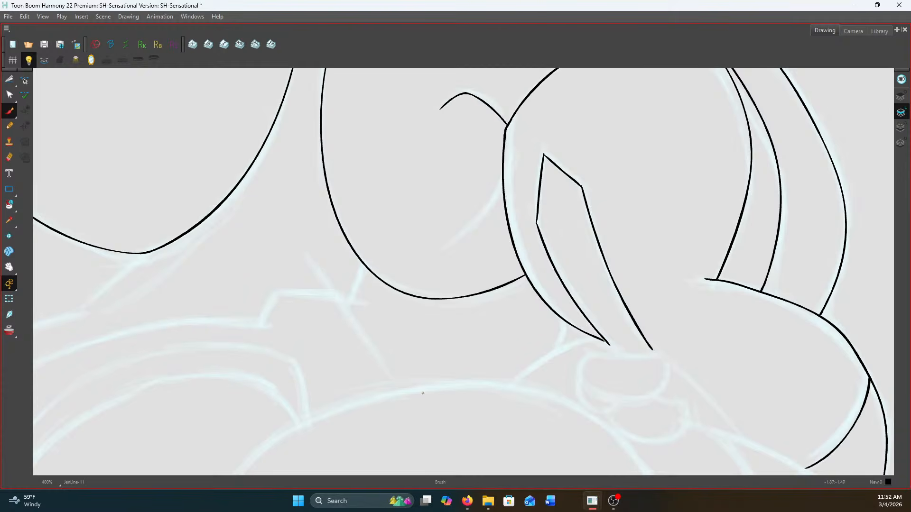
{"action": "key", "text": "f"}
{"action": "key", "text": "g"}
{"action": "mouse_move", "coordinate": [501, 184]}
{"action": "left_mouse_down"}
{"action": "mouse_move", "coordinate": [464, 234]}
{"action": "mouse_move", "coordinate": [440, 246]}
{"action": "left_mouse_up"}
{"action": "left_click_drag", "start_coordinate": [502, 196], "coordinate": [496, 201]}
Inspect the inked arm against the neighbouring drawing and examine the line junctions around the shoulder up close
{"action": "key", "text": "comma"}
{"action": "key", "text": "period"}
{"action": "scroll", "coordinate": [748, 257], "scroll_direction": "down", "scroll_amount": 3}
{"action": "scroll", "coordinate": [744, 198], "scroll_direction": "up", "scroll_amount": 3}
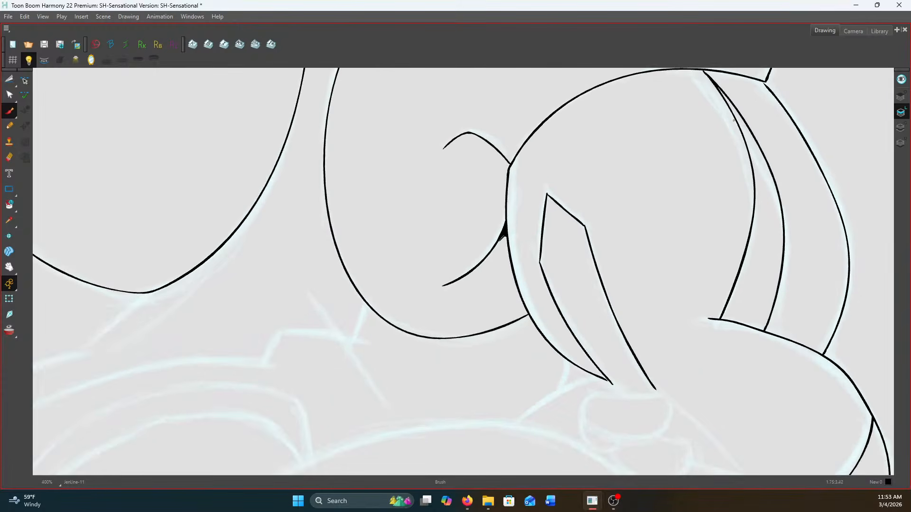
{"action": "scroll", "coordinate": [688, 210], "scroll_direction": "up", "scroll_amount": 1}
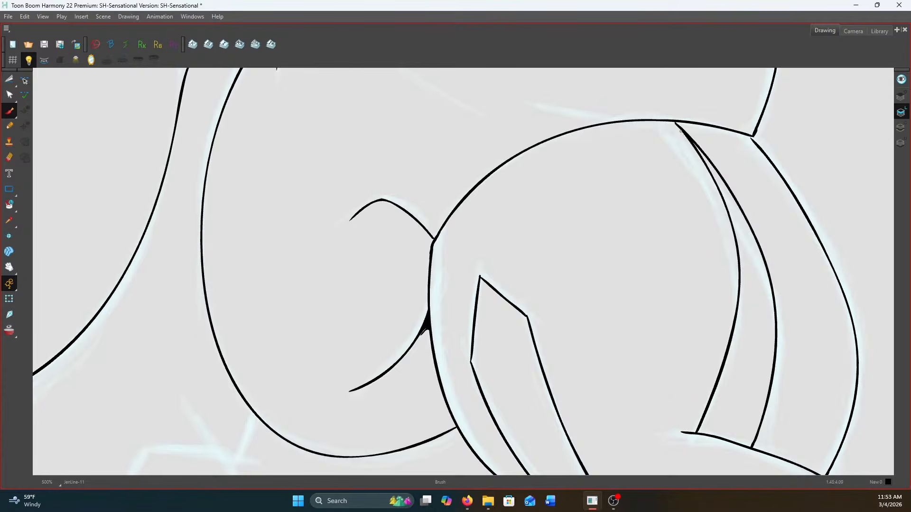
{"action": "scroll", "coordinate": [680, 130], "scroll_direction": "up", "scroll_amount": 1}
{"action": "scroll", "coordinate": [675, 120], "scroll_direction": "down", "scroll_amount": 2}
{"action": "scroll", "coordinate": [754, 138], "scroll_direction": "up", "scroll_amount": 2}
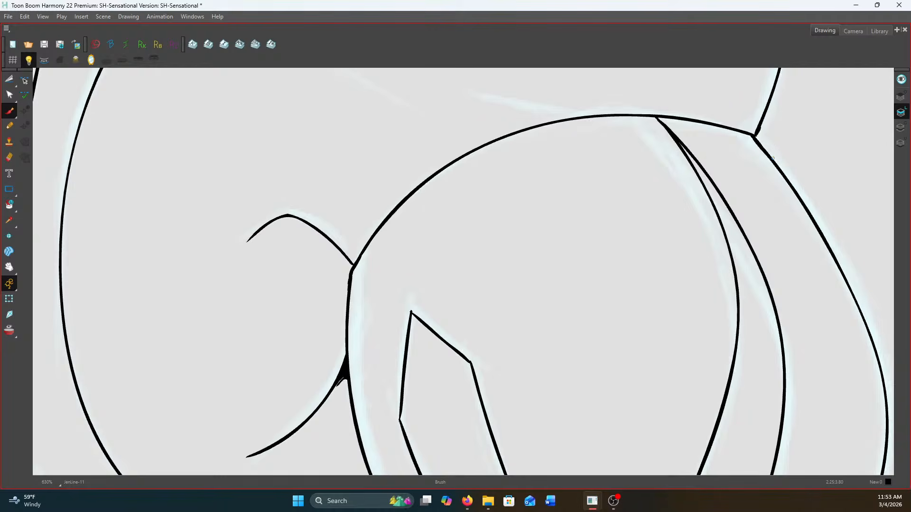
{"action": "scroll", "coordinate": [561, 194], "scroll_direction": "down", "scroll_amount": 2}
{"action": "scroll", "coordinate": [432, 235], "scroll_direction": "up", "scroll_amount": 4}
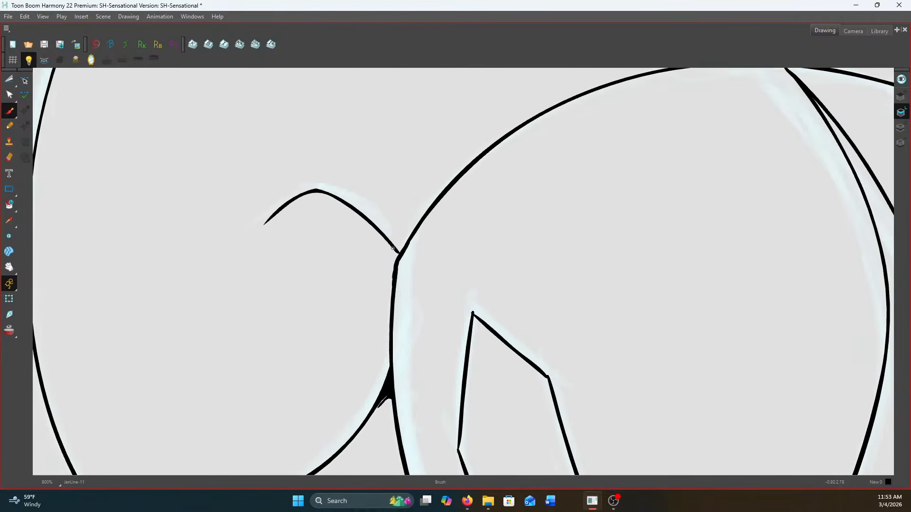
{"action": "scroll", "coordinate": [393, 247], "scroll_direction": "down", "scroll_amount": 3}
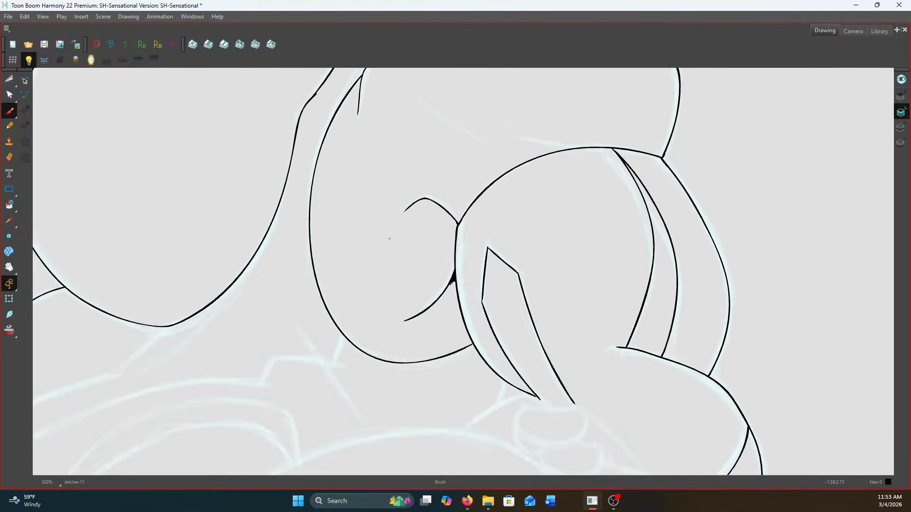
Ink the short curve merging into the top of the arm's arch and the faint diagonal muscle line inside the shoulder
{"action": "scroll", "coordinate": [479, 260], "scroll_direction": "up", "scroll_amount": 4}
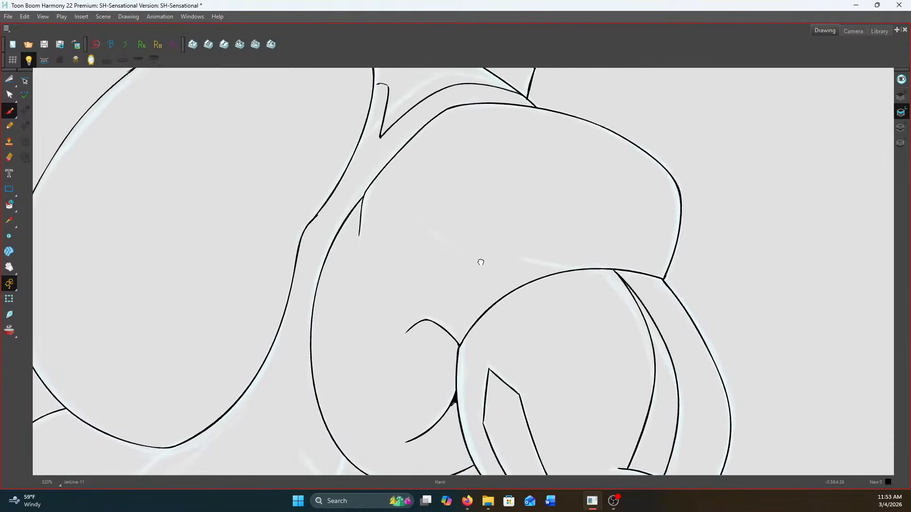
{"action": "left_click_drag", "start_coordinate": [520, 250], "coordinate": [651, 274]}
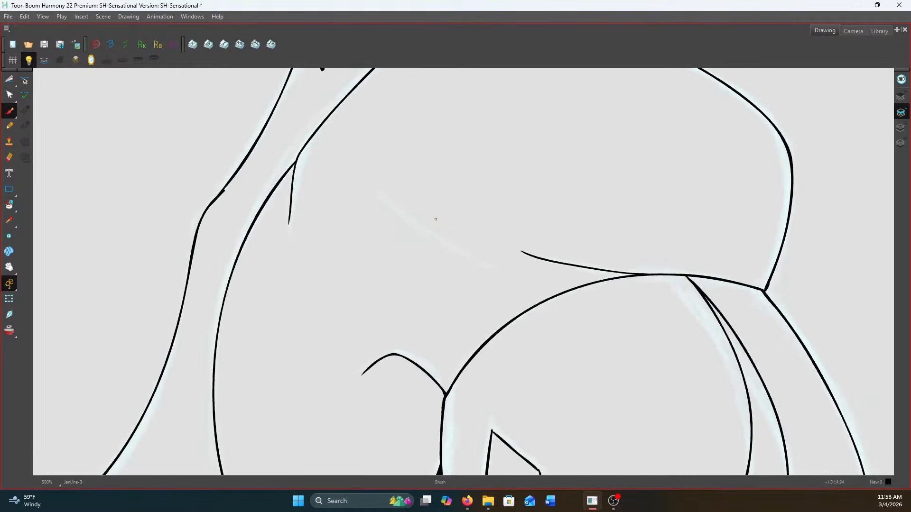
{"action": "left_click_drag", "start_coordinate": [475, 237], "coordinate": [374, 177]}
Ink the diagonal line from the base of the large rounded contour down to the hip sketch, and compare it with the neighbouring drawing
{"action": "scroll", "coordinate": [517, 190], "scroll_direction": "down", "scroll_amount": 3}
{"action": "left_click_drag", "start_coordinate": [519, 363], "coordinate": [622, 196]}
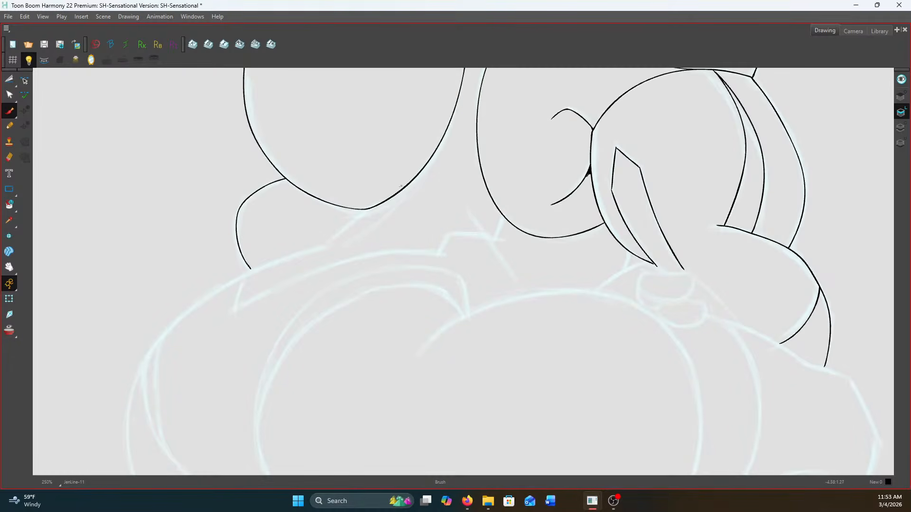
{"action": "scroll", "coordinate": [393, 187], "scroll_direction": "up", "scroll_amount": 3}
{"action": "left_click_drag", "start_coordinate": [392, 187], "coordinate": [620, 193]}
{"action": "scroll", "coordinate": [567, 230], "scroll_direction": "up", "scroll_amount": 1}
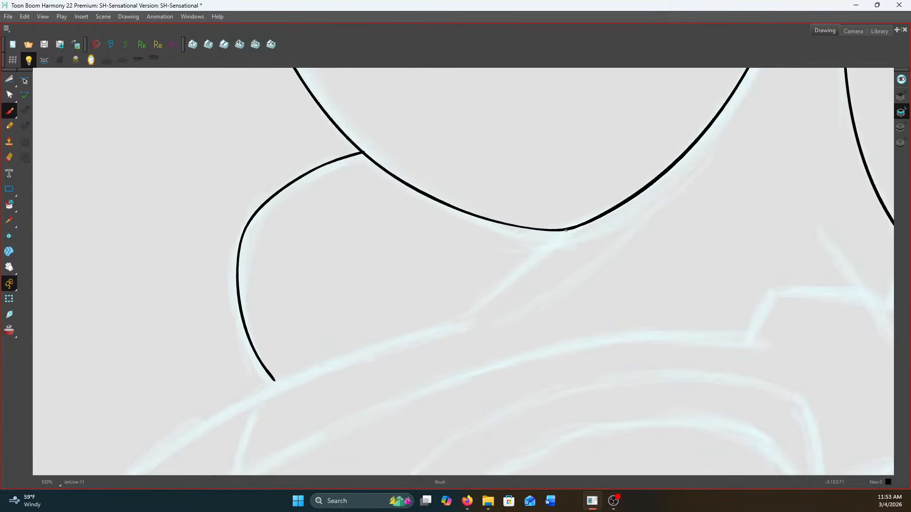
{"action": "left_click_drag", "start_coordinate": [571, 228], "coordinate": [455, 322]}
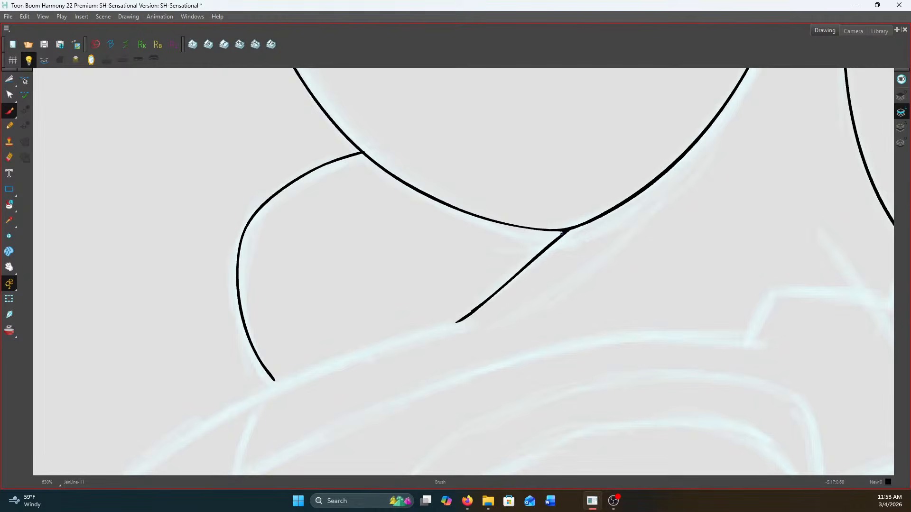
{"action": "scroll", "coordinate": [561, 233], "scroll_direction": "down", "scroll_amount": 4}
{"action": "scroll", "coordinate": [692, 168], "scroll_direction": "up", "scroll_amount": 2}
{"action": "key", "text": "g"}
{"action": "key", "text": "f"}
{"action": "key", "text": "g"}
{"action": "key", "text": "f"}
{"action": "key", "text": "g"}
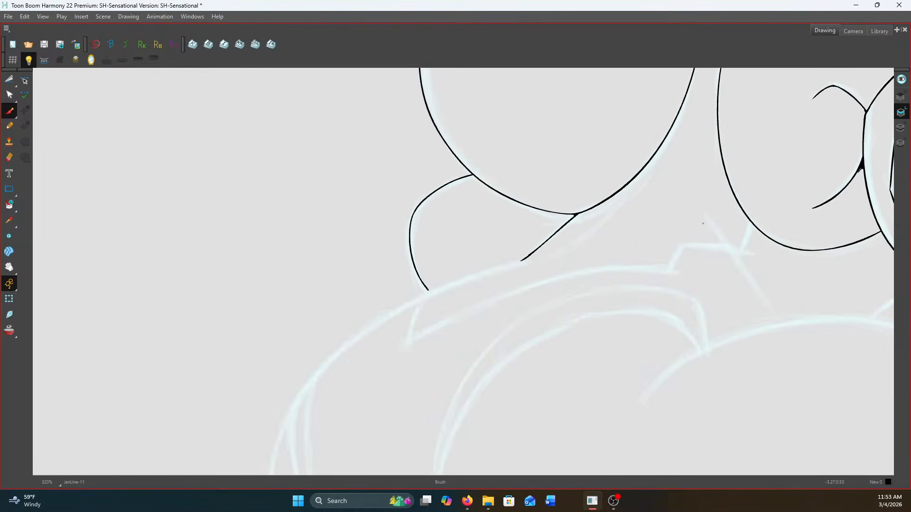
Ink the long straight diagonal line down the middle of the torso between the two rounded contours, checking it against the neighbouring drawing
{"action": "left_click_drag", "start_coordinate": [701, 216], "coordinate": [772, 309]}
{"action": "key", "text": "f"}
{"action": "key", "text": "g"}
{"action": "scroll", "coordinate": [833, 246], "scroll_direction": "up", "scroll_amount": 2}
{"action": "left_click_drag", "start_coordinate": [821, 228], "coordinate": [591, 221]}
{"action": "key", "text": "f"}
{"action": "key", "text": "g"}
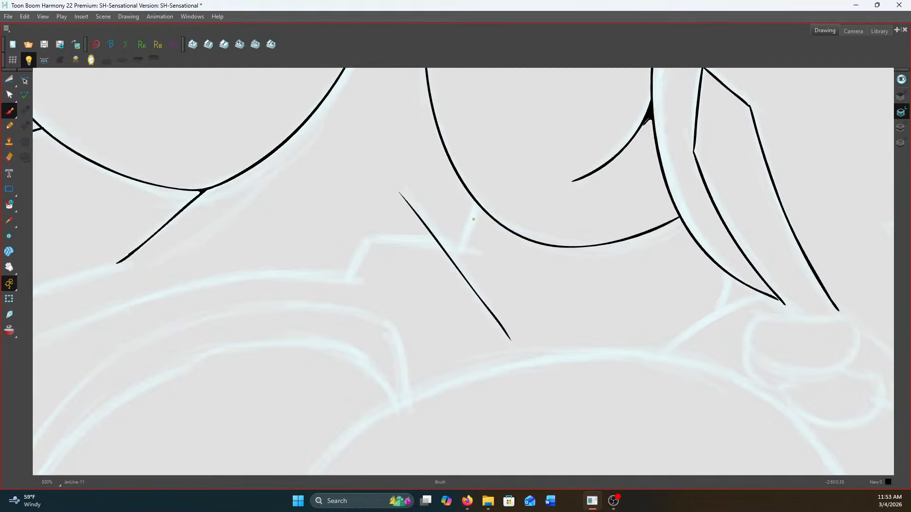
Ink the curve running parallel beneath the upper arm's rounded base, ending at the arm's inner contour
{"action": "mouse_move", "coordinate": [473, 222]}
{"action": "left_mouse_down"}
{"action": "mouse_move", "coordinate": [519, 257]}
{"action": "mouse_move", "coordinate": [559, 268]}
{"action": "mouse_move", "coordinate": [605, 270]}
{"action": "mouse_move", "coordinate": [661, 253]}
{"action": "left_mouse_up"}
{"action": "key", "text": "ctrl+z"}
{"action": "mouse_move", "coordinate": [473, 223]}
{"action": "left_mouse_down"}
{"action": "mouse_move", "coordinate": [535, 260]}
{"action": "mouse_move", "coordinate": [575, 265]}
{"action": "mouse_move", "coordinate": [689, 234]}
{"action": "left_mouse_up"}
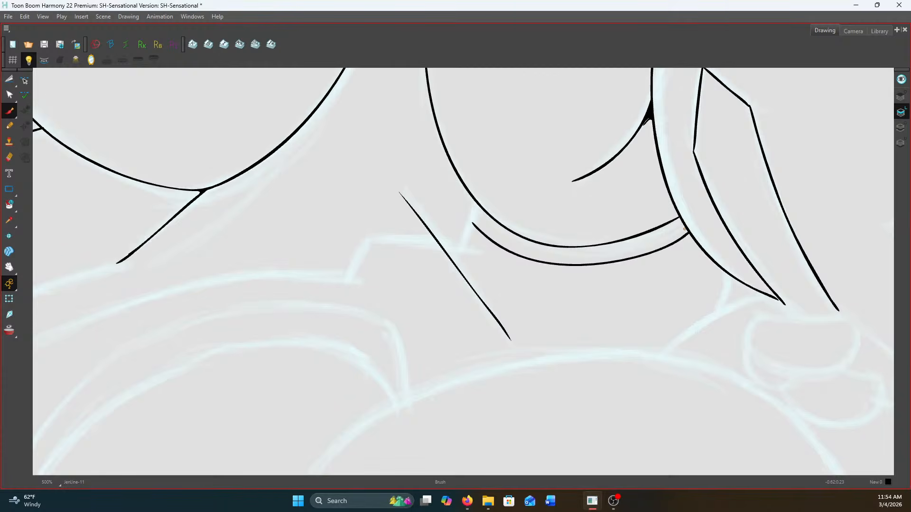
{"action": "key", "text": "f"}
{"action": "key", "text": "g"}
Ink the stepped zigzag edge from the tip of the curve beneath the arm across the diagonal torso line
{"action": "left_click_drag", "start_coordinate": [470, 219], "coordinate": [480, 232]}
{"action": "key", "text": "f"}
{"action": "key", "text": "g"}
{"action": "left_click_drag", "start_coordinate": [422, 245], "coordinate": [459, 250]}
{"action": "mouse_move", "coordinate": [470, 220]}
{"action": "left_mouse_down"}
{"action": "mouse_move", "coordinate": [461, 249]}
{"action": "mouse_move", "coordinate": [372, 240]}
{"action": "mouse_move", "coordinate": [352, 265]}
{"action": "mouse_move", "coordinate": [606, 246]}
{"action": "left_mouse_up"}
{"action": "key", "text": "f"}
{"action": "key", "text": "g"}
{"action": "key", "text": "f"}
{"action": "key", "text": "g"}
{"action": "key", "text": "f"}
{"action": "key", "text": "g"}
Ink the short side line and the long arc forming the pointed corner that runs to the zigzag edge
{"action": "mouse_move", "coordinate": [254, 302]}
{"action": "left_mouse_down"}
{"action": "mouse_move", "coordinate": [238, 363]}
{"action": "mouse_move", "coordinate": [325, 312]}
{"action": "mouse_move", "coordinate": [426, 275]}
{"action": "mouse_move", "coordinate": [557, 247]}
{"action": "mouse_move", "coordinate": [639, 246]}
{"action": "left_mouse_up"}
{"action": "key", "text": "ctrl+z"}
{"action": "mouse_move", "coordinate": [238, 363]}
{"action": "left_mouse_down"}
{"action": "mouse_move", "coordinate": [373, 293]}
{"action": "mouse_move", "coordinate": [507, 259]}
{"action": "mouse_move", "coordinate": [643, 245]}
{"action": "left_mouse_up"}
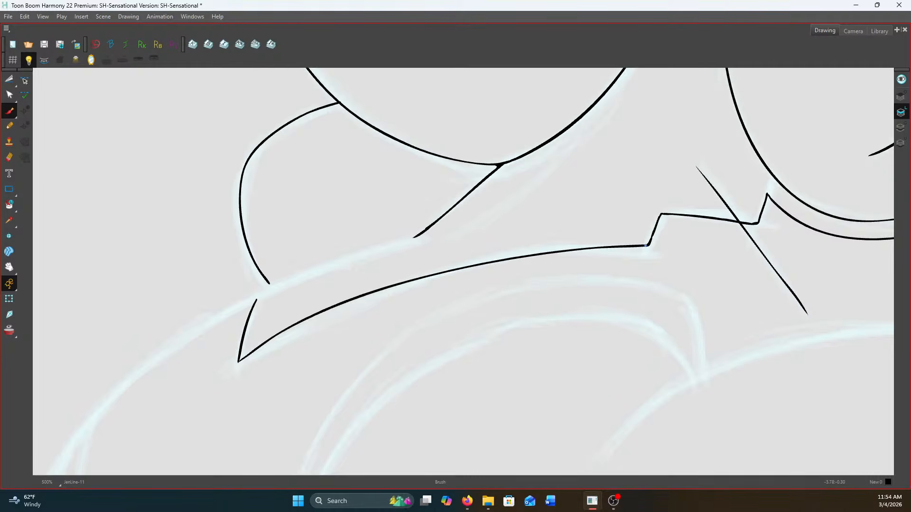
Ink the long outer hip contour from the end of the diagonal line around and down the far side
{"action": "key", "text": "1"}
{"action": "left_click_drag", "start_coordinate": [622, 199], "coordinate": [795, 198]}
{"action": "key", "text": "2"}
{"action": "key", "text": "2"}
{"action": "key", "text": "1"}
{"action": "left_click_drag", "start_coordinate": [453, 286], "coordinate": [538, 196]}
{"action": "key", "text": "1"}
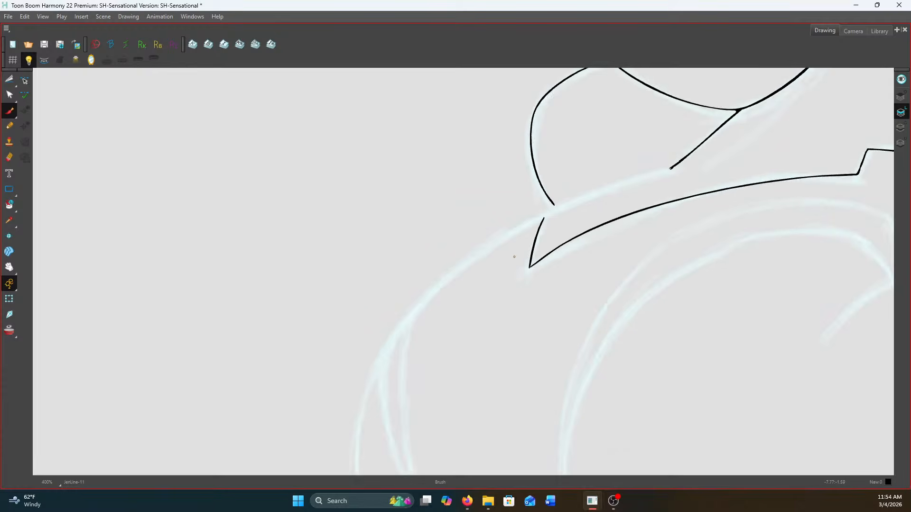
{"action": "key", "text": "1"}
{"action": "left_click_drag", "start_coordinate": [382, 356], "coordinate": [456, 267]}
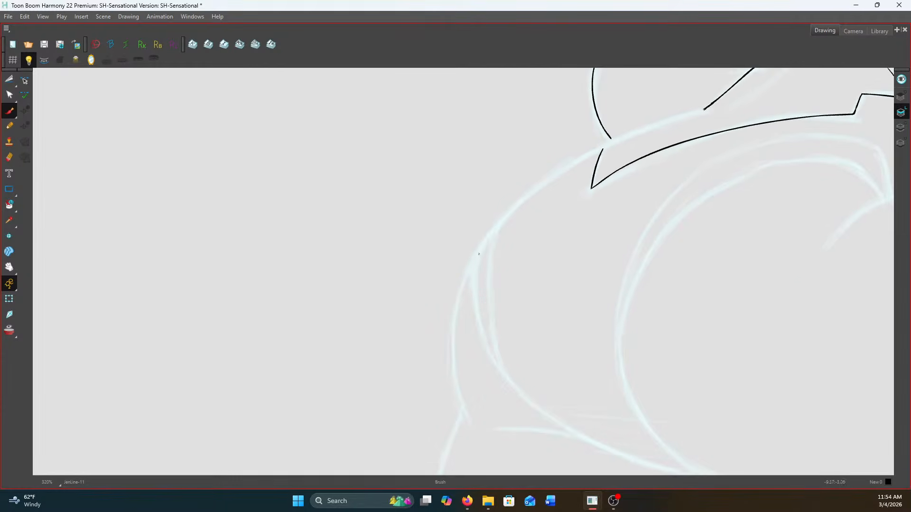
{"action": "left_click_drag", "start_coordinate": [590, 239], "coordinate": [598, 291]}
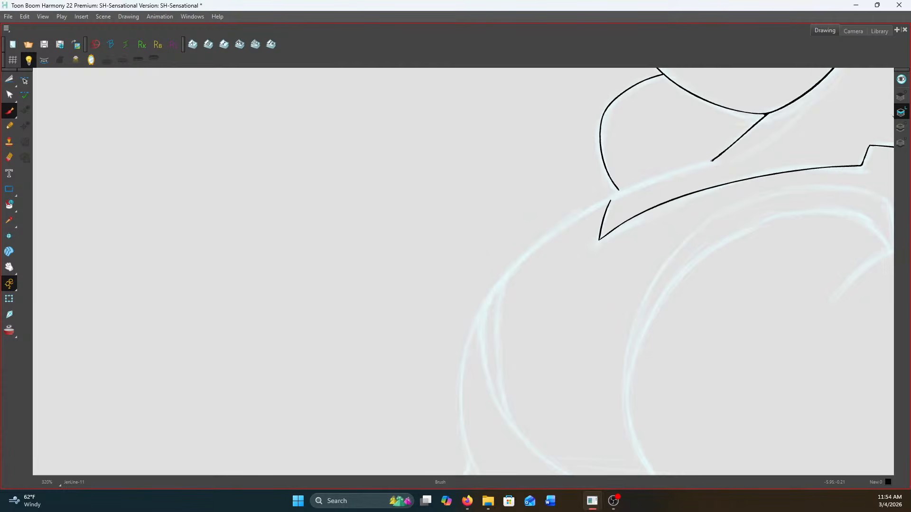
{"action": "mouse_move", "coordinate": [700, 164]}
{"action": "left_mouse_down"}
{"action": "mouse_move", "coordinate": [580, 214]}
{"action": "mouse_move", "coordinate": [529, 249]}
{"action": "mouse_move", "coordinate": [489, 295]}
{"action": "mouse_move", "coordinate": [460, 391]}
{"action": "mouse_move", "coordinate": [476, 472]}
{"action": "left_mouse_up"}
Extend the end of the small rounded arm contour so it meets the hip contour
{"action": "scroll", "coordinate": [612, 195], "scroll_direction": "up", "scroll_amount": 4}
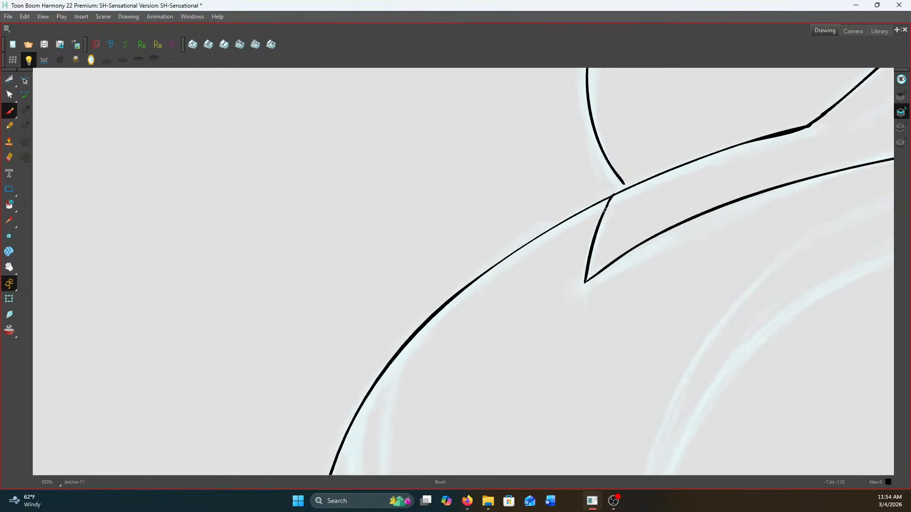
{"action": "left_click_drag", "start_coordinate": [619, 179], "coordinate": [627, 188]}
{"action": "scroll", "coordinate": [596, 251], "scroll_direction": "down", "scroll_amount": 4}
{"action": "left_click_drag", "start_coordinate": [499, 356], "coordinate": [480, 178]}
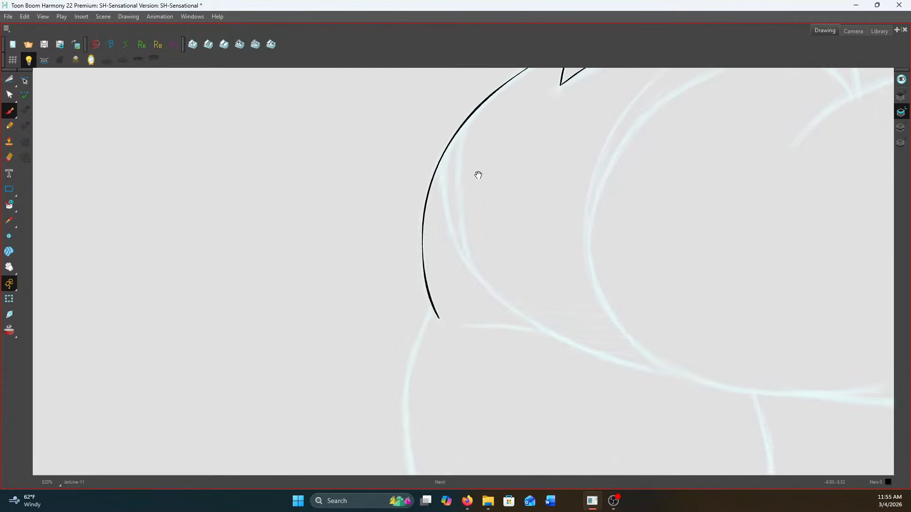
Compare the inked hip contour with the neighbouring drawing by flipping back and forth
{"action": "key", "text": "comma"}
{"action": "key", "text": "period"}
{"action": "key", "text": "comma"}
{"action": "key", "text": "period"}
{"action": "left_click_drag", "start_coordinate": [471, 234], "coordinate": [336, 389]}
{"action": "key", "text": "comma"}
{"action": "key", "text": "period"}
{"action": "key", "text": "comma"}
{"action": "key", "text": "period"}
{"action": "key", "text": "comma"}
{"action": "key", "text": "period"}
{"action": "key", "text": "comma"}
{"action": "key", "text": "period"}
Ink the angled line beside the arm's lower end, the overlapping rounded hand forms beneath it, and the short stroke at their side
{"action": "left_click_drag", "start_coordinate": [616, 254], "coordinate": [347, 397]}
{"action": "mouse_move", "coordinate": [665, 318]}
{"action": "left_mouse_down"}
{"action": "mouse_move", "coordinate": [498, 334]}
{"action": "mouse_move", "coordinate": [546, 233]}
{"action": "left_mouse_up"}
{"action": "scroll", "coordinate": [578, 234], "scroll_direction": "up", "scroll_amount": 3}
{"action": "mouse_move", "coordinate": [447, 306]}
{"action": "left_mouse_down"}
{"action": "mouse_move", "coordinate": [555, 248]}
{"action": "mouse_move", "coordinate": [591, 247]}
{"action": "mouse_move", "coordinate": [610, 263]}
{"action": "mouse_move", "coordinate": [558, 271]}
{"action": "mouse_move", "coordinate": [549, 287]}
{"action": "mouse_move", "coordinate": [563, 322]}
{"action": "left_mouse_up"}
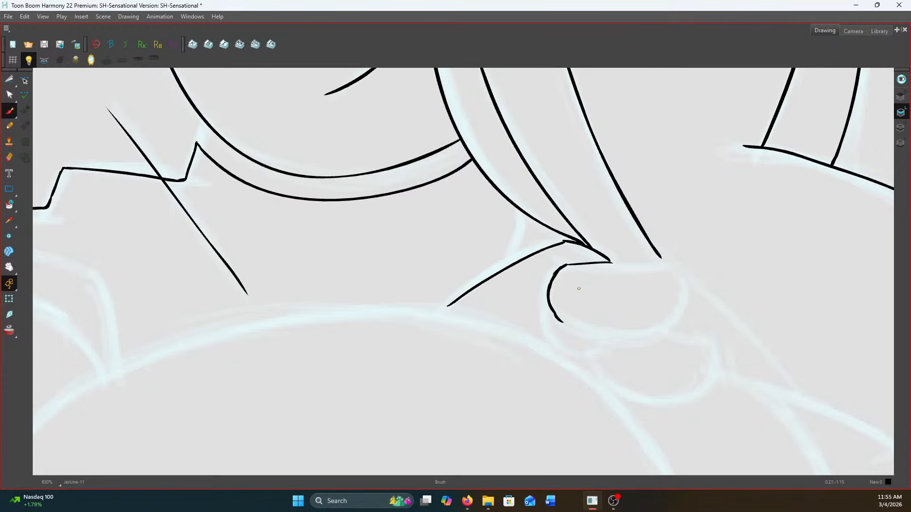
{"action": "mouse_move", "coordinate": [601, 262]}
{"action": "left_mouse_down"}
{"action": "mouse_move", "coordinate": [668, 263]}
{"action": "mouse_move", "coordinate": [680, 285]}
{"action": "mouse_move", "coordinate": [658, 329]}
{"action": "mouse_move", "coordinate": [669, 320]}
{"action": "mouse_move", "coordinate": [563, 322]}
{"action": "left_mouse_up"}
{"action": "mouse_move", "coordinate": [660, 331]}
{"action": "left_mouse_down"}
{"action": "mouse_move", "coordinate": [706, 346]}
{"action": "mouse_move", "coordinate": [711, 374]}
{"action": "mouse_move", "coordinate": [645, 397]}
{"action": "left_mouse_up"}
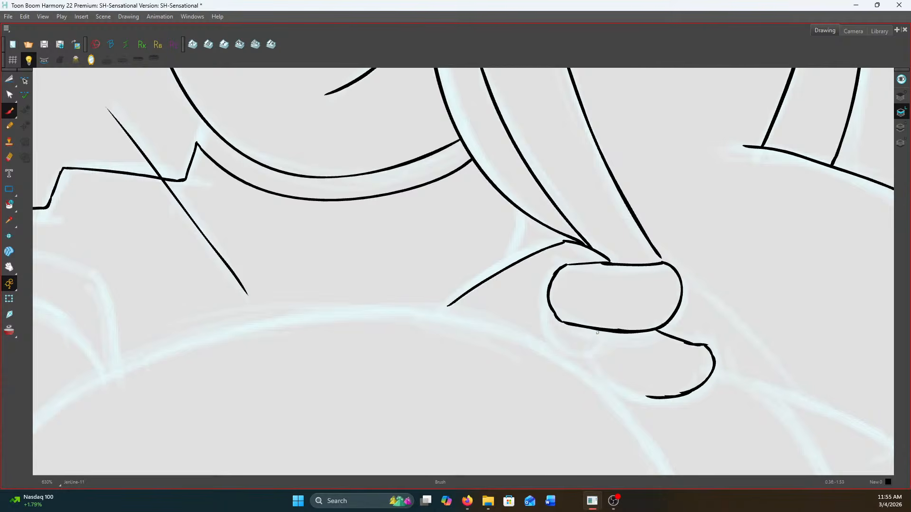
{"action": "mouse_move", "coordinate": [553, 313]}
{"action": "left_mouse_down"}
{"action": "mouse_move", "coordinate": [550, 326]}
{"action": "mouse_move", "coordinate": [575, 353]}
{"action": "mouse_move", "coordinate": [589, 354]}
{"action": "mouse_move", "coordinate": [630, 393]}
{"action": "mouse_move", "coordinate": [658, 398]}
{"action": "left_mouse_up"}
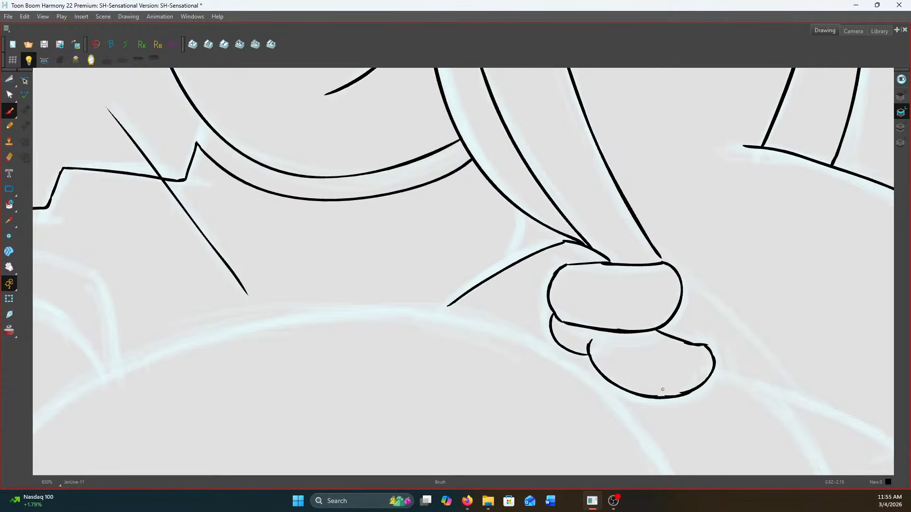
{"action": "left_click_drag", "start_coordinate": [560, 316], "coordinate": [521, 325]}
{"action": "scroll", "coordinate": [522, 325], "scroll_direction": "down", "scroll_amount": 2}
{"action": "scroll", "coordinate": [504, 277], "scroll_direction": "up", "scroll_amount": 2}
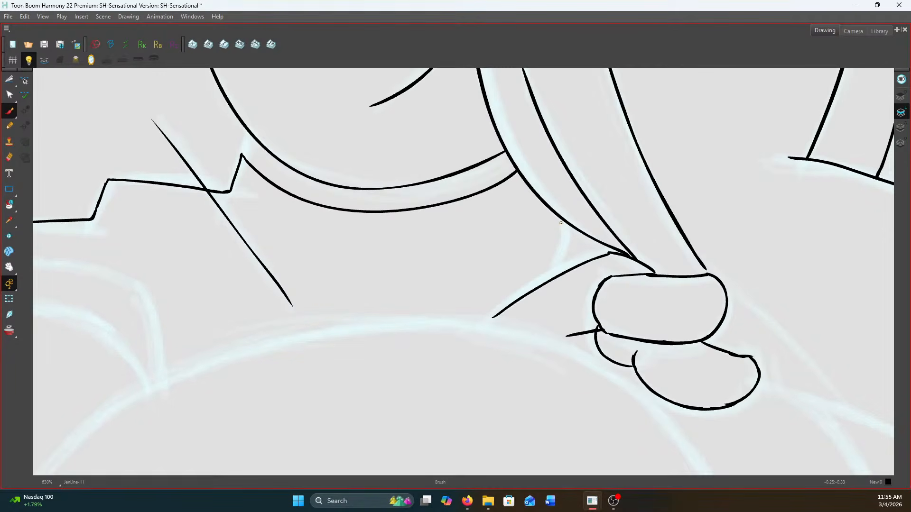
Close the small gap where the arm's inner line meets the back of the hand in the other inked drawing
{"action": "scroll", "coordinate": [560, 222], "scroll_direction": "up", "scroll_amount": 2}
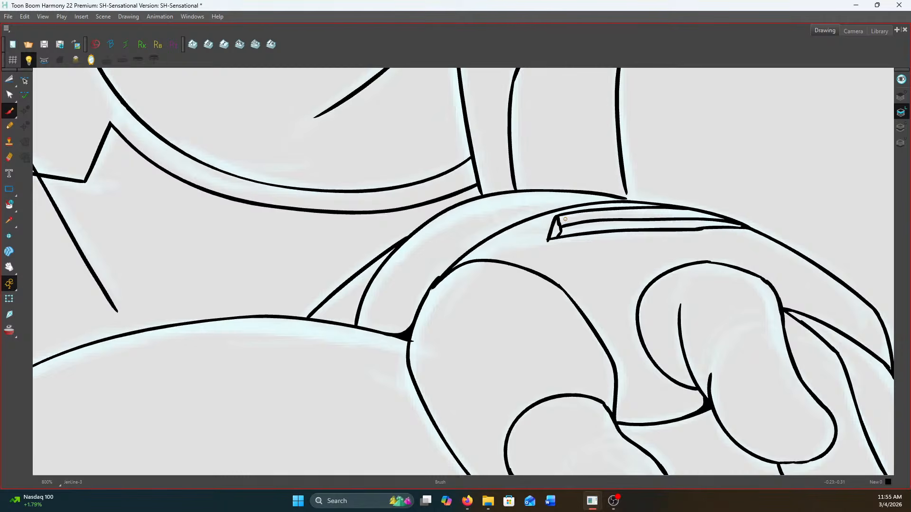
{"action": "left_click_drag", "start_coordinate": [625, 189], "coordinate": [624, 197]}
{"action": "scroll", "coordinate": [664, 197], "scroll_direction": "down", "scroll_amount": 5}
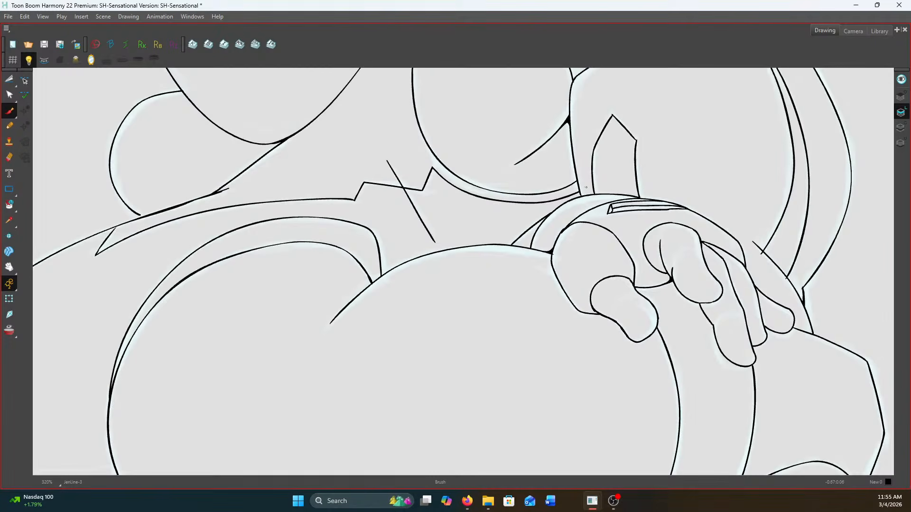
{"action": "scroll", "coordinate": [575, 187], "scroll_direction": "down", "scroll_amount": 3}
{"action": "scroll", "coordinate": [659, 281], "scroll_direction": "up", "scroll_amount": 7}
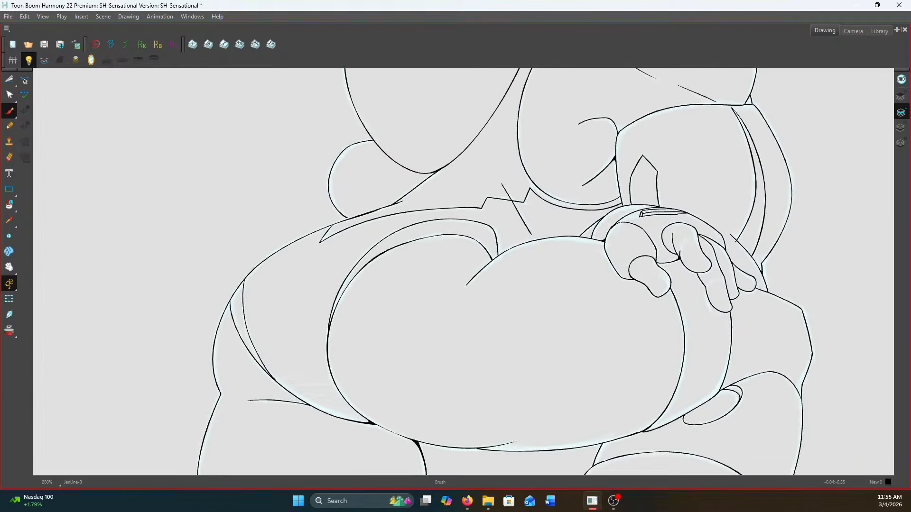
Ink fingernails on the thumb and three fingertips of the hand resting on the hip
{"action": "left_click_drag", "start_coordinate": [659, 281], "coordinate": [413, 147]}
{"action": "mouse_move", "coordinate": [523, 333]}
{"action": "left_mouse_down"}
{"action": "mouse_move", "coordinate": [532, 318]}
{"action": "mouse_move", "coordinate": [550, 345]}
{"action": "mouse_move", "coordinate": [541, 361]}
{"action": "left_mouse_up"}
{"action": "mouse_move", "coordinate": [688, 188]}
{"action": "left_mouse_down"}
{"action": "mouse_move", "coordinate": [701, 196]}
{"action": "mouse_move", "coordinate": [682, 237]}
{"action": "left_mouse_up"}
{"action": "mouse_move", "coordinate": [724, 373]}
{"action": "left_mouse_down"}
{"action": "mouse_move", "coordinate": [696, 367]}
{"action": "mouse_move", "coordinate": [695, 406]}
{"action": "left_mouse_up"}
{"action": "mouse_move", "coordinate": [837, 376]}
{"action": "left_mouse_down"}
{"action": "mouse_move", "coordinate": [816, 371]}
{"action": "mouse_move", "coordinate": [809, 393]}
{"action": "left_mouse_up"}
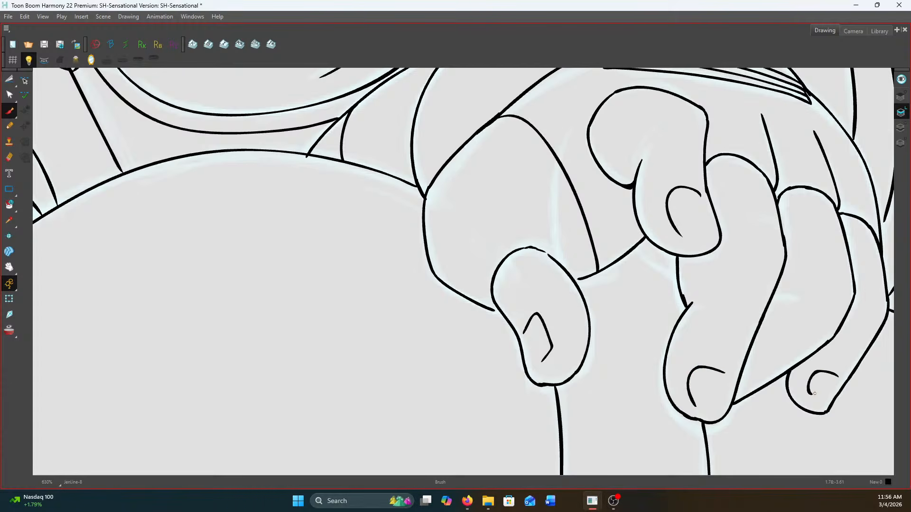
{"action": "scroll", "coordinate": [814, 393], "scroll_direction": "down", "scroll_amount": 2}
{"action": "key", "text": "f"}
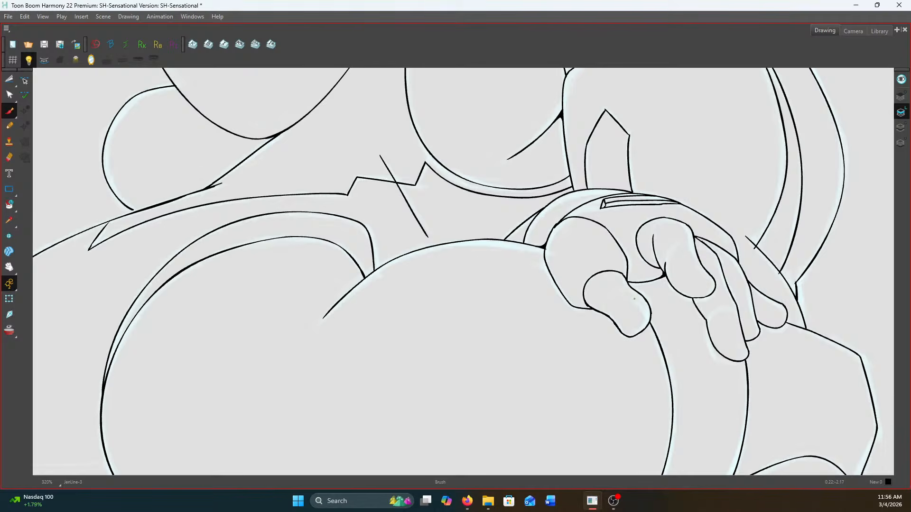
Add small curved nails to the thumb and three fingers of the hip-resting hand in the fully inked drawing
{"action": "scroll", "coordinate": [638, 294], "scroll_direction": "up", "scroll_amount": 2}
{"action": "mouse_move", "coordinate": [598, 326]}
{"action": "left_mouse_down"}
{"action": "mouse_move", "coordinate": [616, 307]}
{"action": "mouse_move", "coordinate": [629, 312]}
{"action": "mouse_move", "coordinate": [636, 348]}
{"action": "left_mouse_up"}
{"action": "mouse_move", "coordinate": [747, 233]}
{"action": "left_mouse_down"}
{"action": "mouse_move", "coordinate": [770, 238]}
{"action": "mouse_move", "coordinate": [757, 267]}
{"action": "left_mouse_up"}
{"action": "left_click_drag", "start_coordinate": [842, 369], "coordinate": [844, 391]}
{"action": "scroll", "coordinate": [842, 388], "scroll_direction": "down", "scroll_amount": 2}
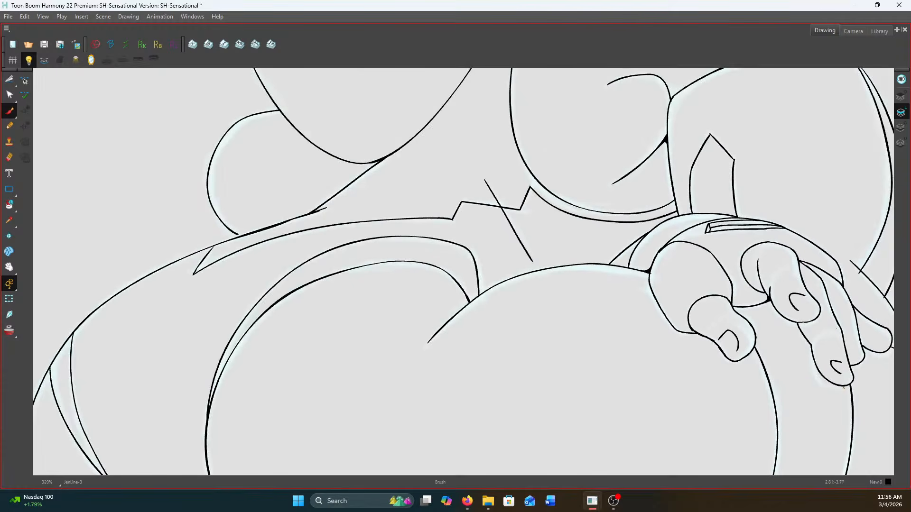
{"action": "scroll", "coordinate": [877, 328], "scroll_direction": "down", "scroll_amount": 1}
{"action": "scroll", "coordinate": [882, 332], "scroll_direction": "down", "scroll_amount": 2}
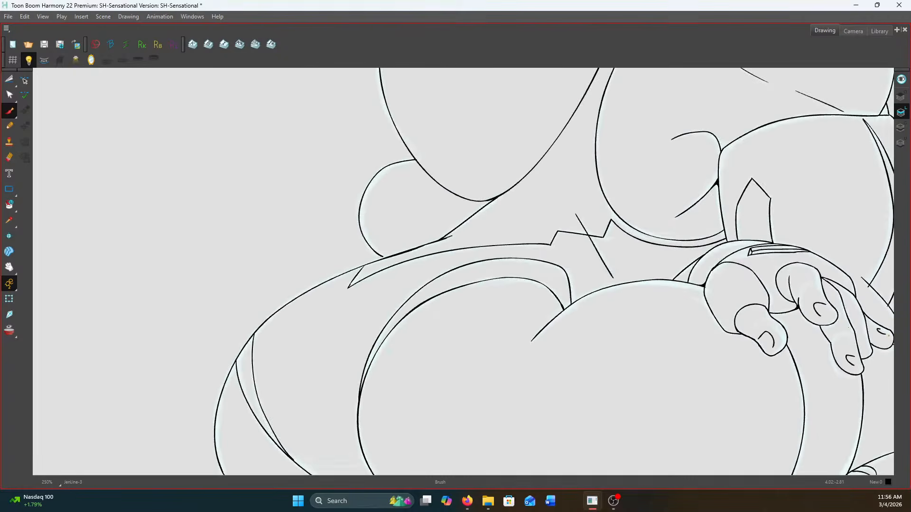
{"action": "left_click_drag", "start_coordinate": [702, 246], "coordinate": [618, 248]}
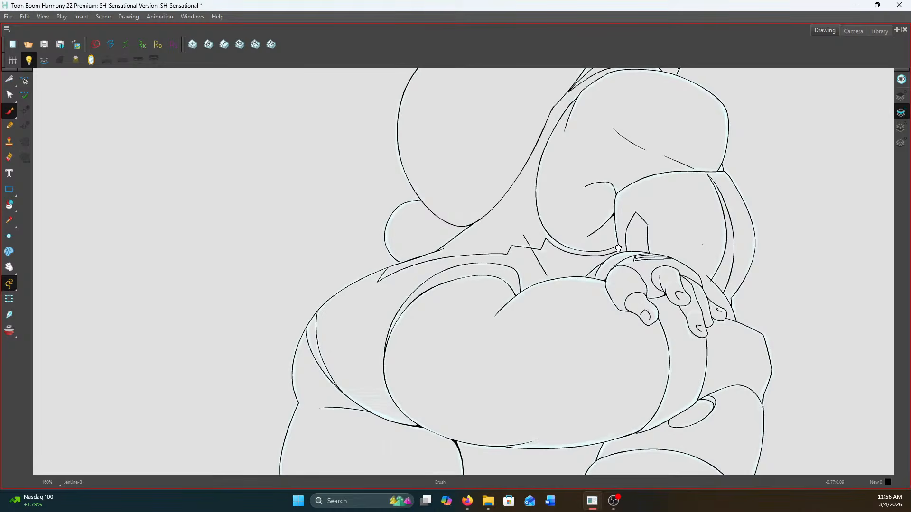
Flip back to the drawing with unfinished hips and ink the short line between the arm's lower edge and the waist line beside the hand
{"action": "key", "text": "f"}
{"action": "key", "text": "g"}
{"action": "key", "text": "g"}
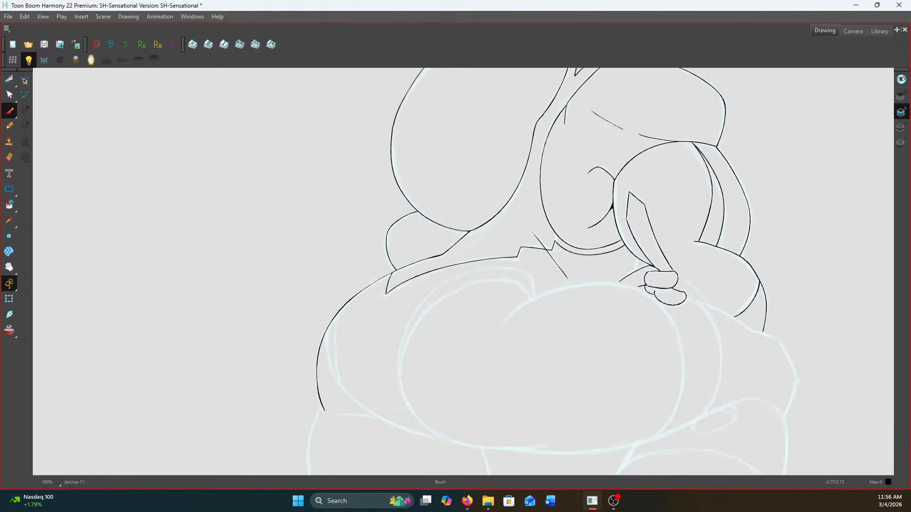
{"action": "scroll", "coordinate": [630, 243], "scroll_direction": "up", "scroll_amount": 1}
{"action": "key", "text": "f"}
{"action": "key", "text": "g"}
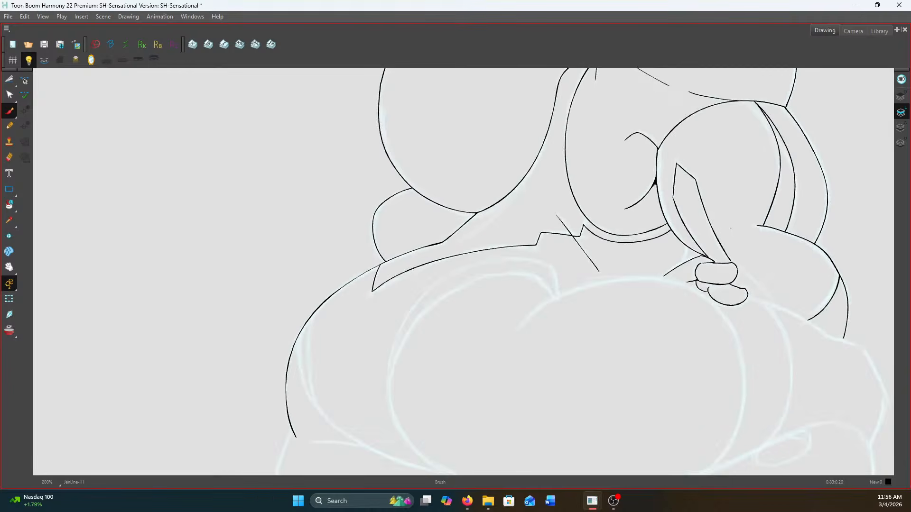
{"action": "scroll", "coordinate": [688, 248], "scroll_direction": "up", "scroll_amount": 5}
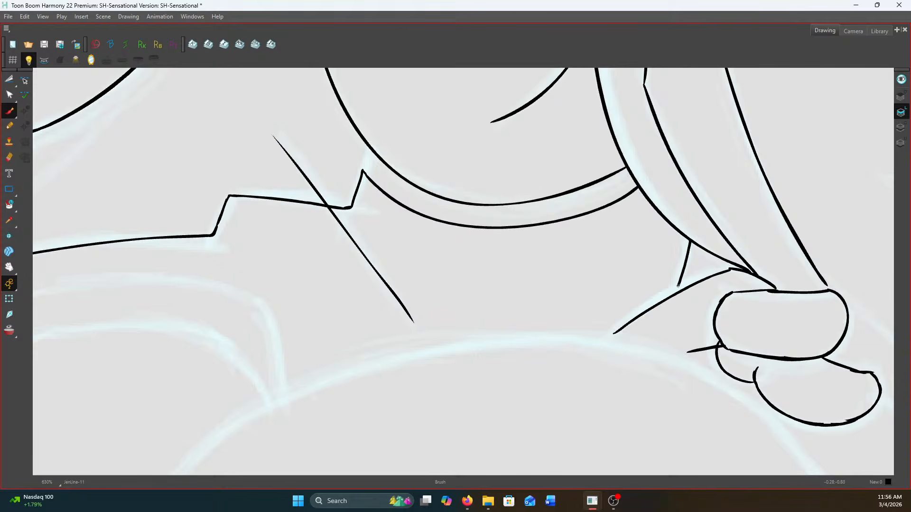
{"action": "scroll", "coordinate": [678, 289], "scroll_direction": "down", "scroll_amount": 7}
Ink the smaller rounded hip form's contour from the central crease around its outer side and along the underside
{"action": "scroll", "coordinate": [602, 342], "scroll_direction": "up", "scroll_amount": 3}
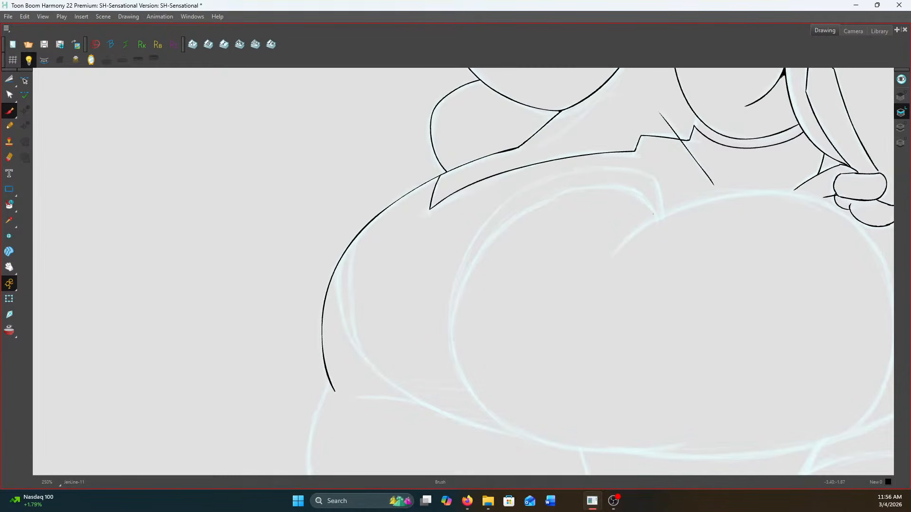
{"action": "mouse_move", "coordinate": [656, 214]}
{"action": "left_mouse_down"}
{"action": "mouse_move", "coordinate": [615, 185]}
{"action": "mouse_move", "coordinate": [568, 188]}
{"action": "mouse_move", "coordinate": [512, 219]}
{"action": "mouse_move", "coordinate": [475, 260]}
{"action": "mouse_move", "coordinate": [454, 306]}
{"action": "mouse_move", "coordinate": [459, 378]}
{"action": "mouse_move", "coordinate": [518, 436]}
{"action": "mouse_move", "coordinate": [611, 451]}
{"action": "mouse_move", "coordinate": [673, 441]}
{"action": "left_mouse_up"}
{"action": "scroll", "coordinate": [640, 154], "scroll_direction": "up", "scroll_amount": 2}
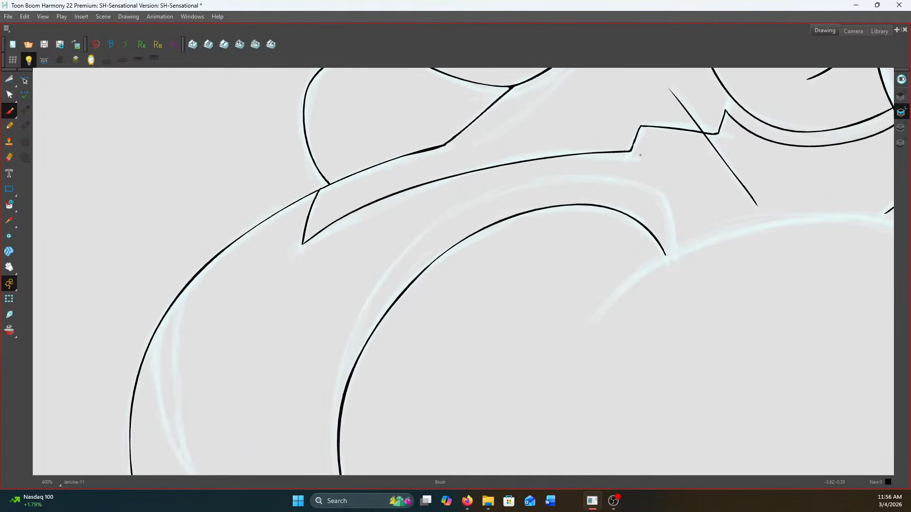
Ink the second curve hugging the outside of the smaller rounded form, arching over its top and back down to the crease
{"action": "mouse_move", "coordinate": [338, 431]}
{"action": "left_mouse_down"}
{"action": "mouse_move", "coordinate": [349, 340]}
{"action": "mouse_move", "coordinate": [386, 274]}
{"action": "mouse_move", "coordinate": [455, 221]}
{"action": "mouse_move", "coordinate": [541, 184]}
{"action": "left_mouse_up"}
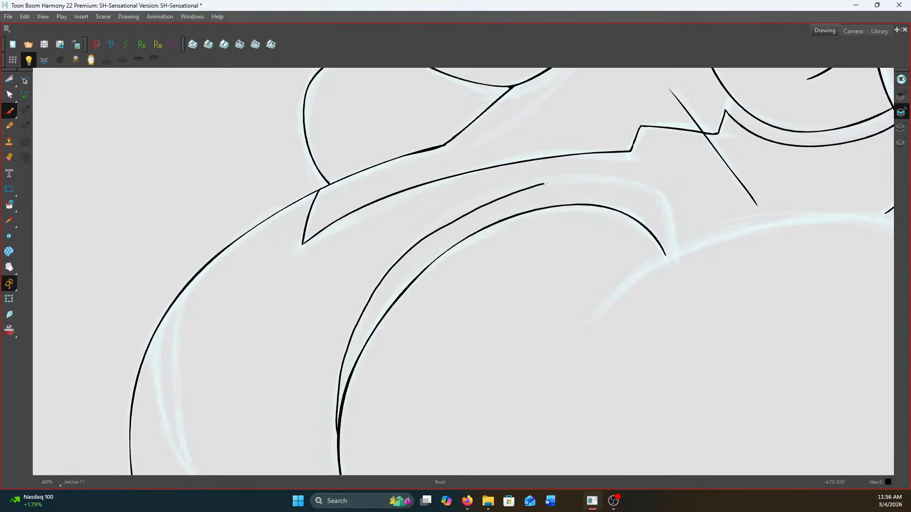
{"action": "key", "text": "ctrl+z"}
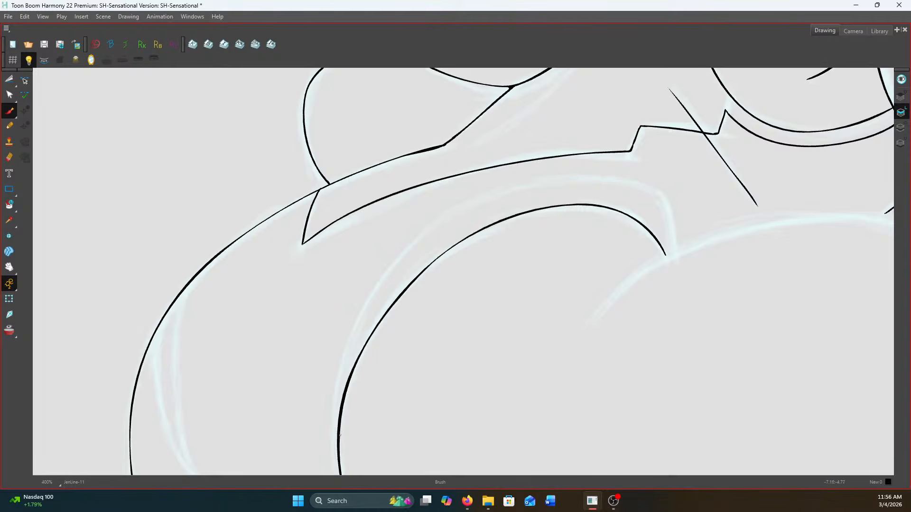
{"action": "mouse_move", "coordinate": [339, 435]}
{"action": "left_mouse_down"}
{"action": "mouse_move", "coordinate": [348, 343]}
{"action": "mouse_move", "coordinate": [402, 254]}
{"action": "mouse_move", "coordinate": [467, 208]}
{"action": "mouse_move", "coordinate": [557, 183]}
{"action": "left_mouse_up"}
{"action": "left_click_drag", "start_coordinate": [644, 188], "coordinate": [671, 248]}
{"action": "scroll", "coordinate": [699, 214], "scroll_direction": "down", "scroll_amount": 2}
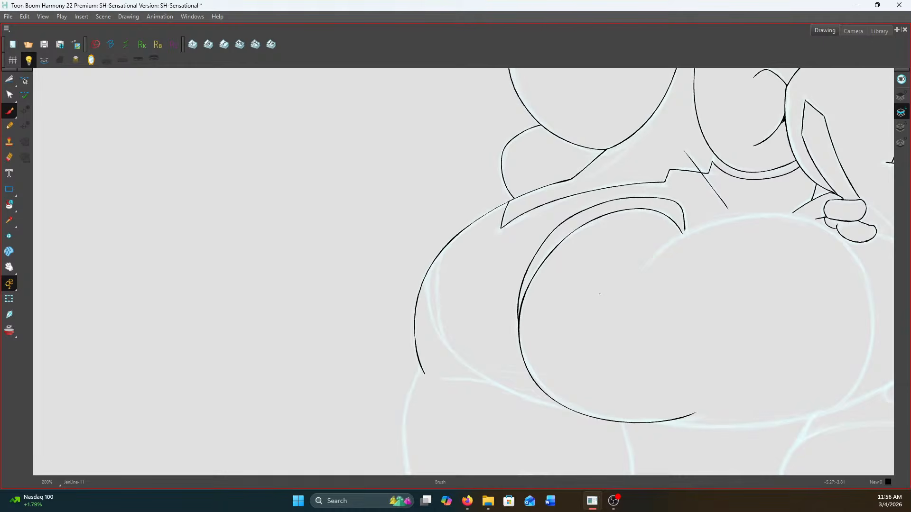
Select the new outer curve and slightly adjust its height, then deselect it and zoom in with the Eraser ready
{"action": "left_click_drag", "start_coordinate": [9, 79], "coordinate": [33, 75]}
{"action": "left_click", "coordinate": [548, 239]}
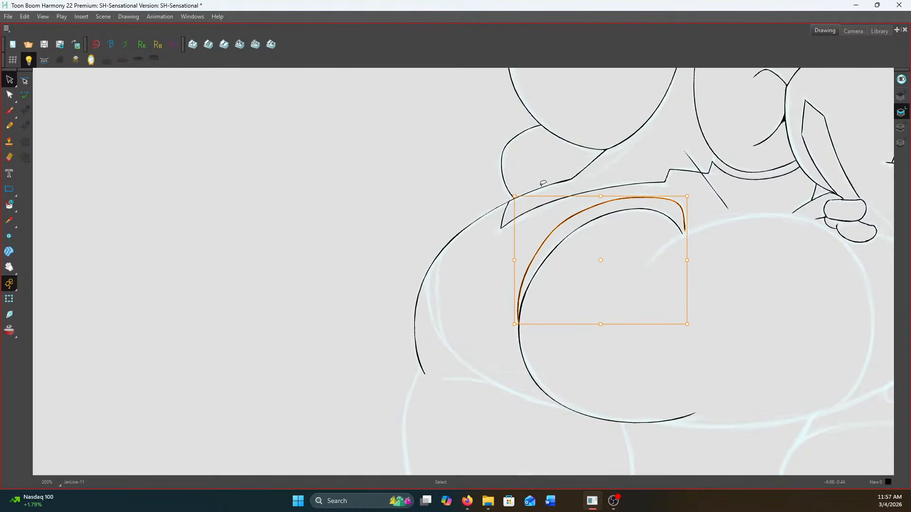
{"action": "scroll", "coordinate": [559, 196], "scroll_direction": "up", "scroll_amount": 1}
{"action": "left_click_drag", "start_coordinate": [614, 196], "coordinate": [614, 197]}
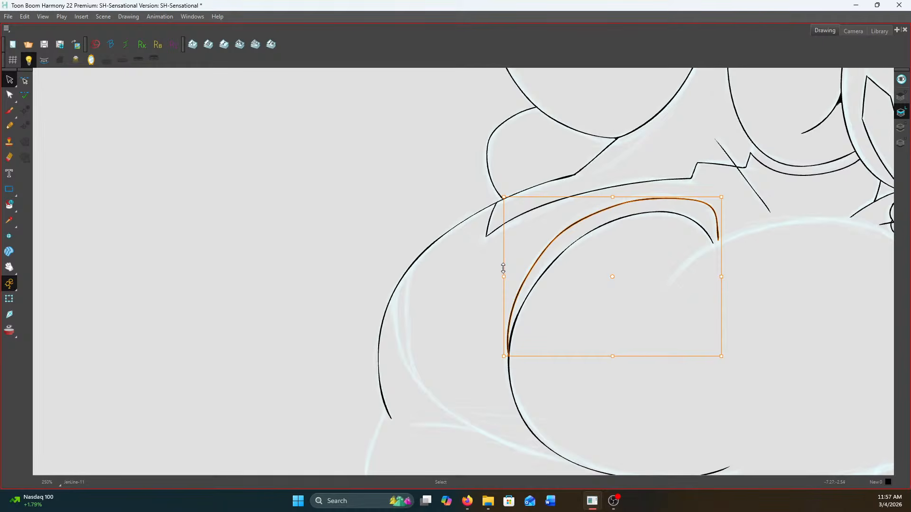
{"action": "left_click", "coordinate": [470, 254]}
{"action": "left_click", "coordinate": [10, 157]}
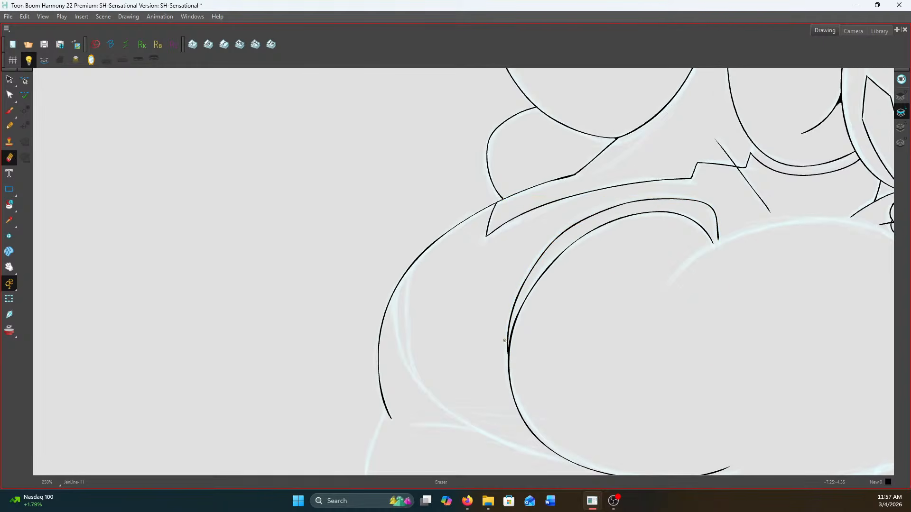
{"action": "scroll", "coordinate": [499, 344], "scroll_direction": "up", "scroll_amount": 1}
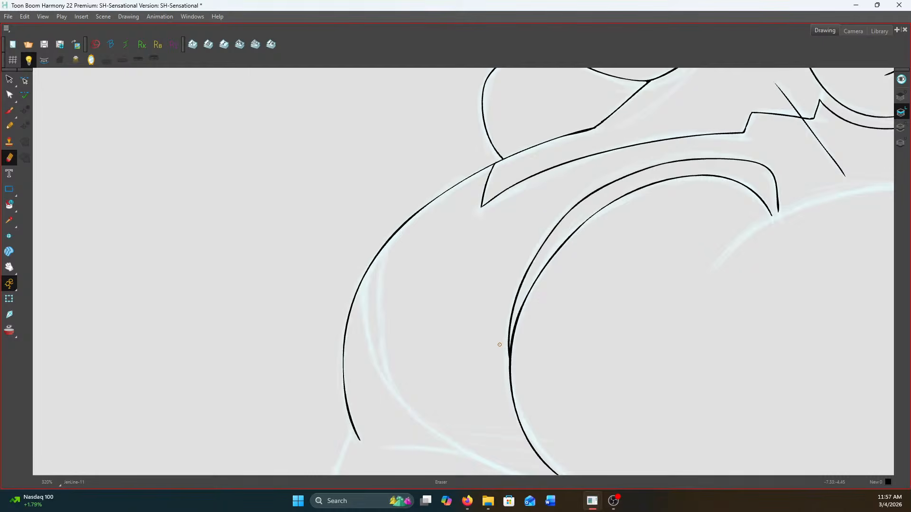
Ink the long brush curve from the outer hip outline down to the underside of the smaller rounded form
{"action": "key", "text": "alt+b"}
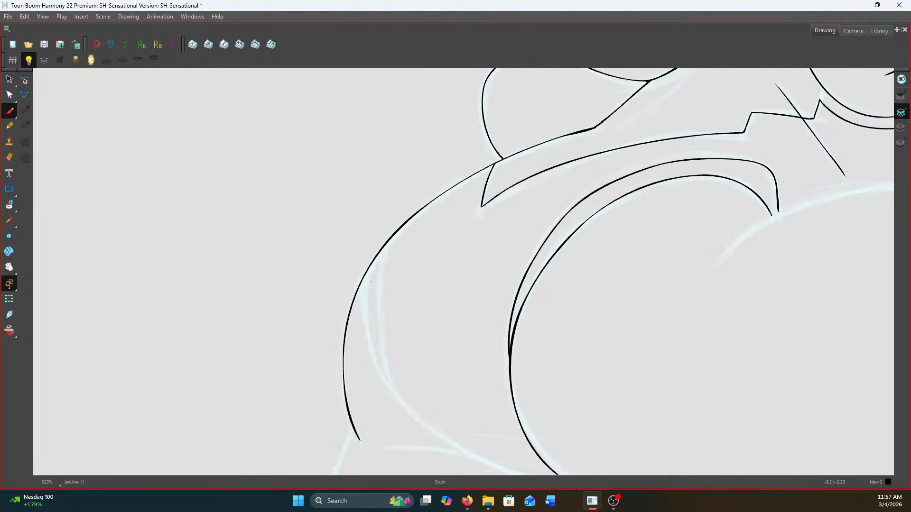
{"action": "key", "text": "space"}
{"action": "left_click_drag", "start_coordinate": [445, 306], "coordinate": [455, 223]}
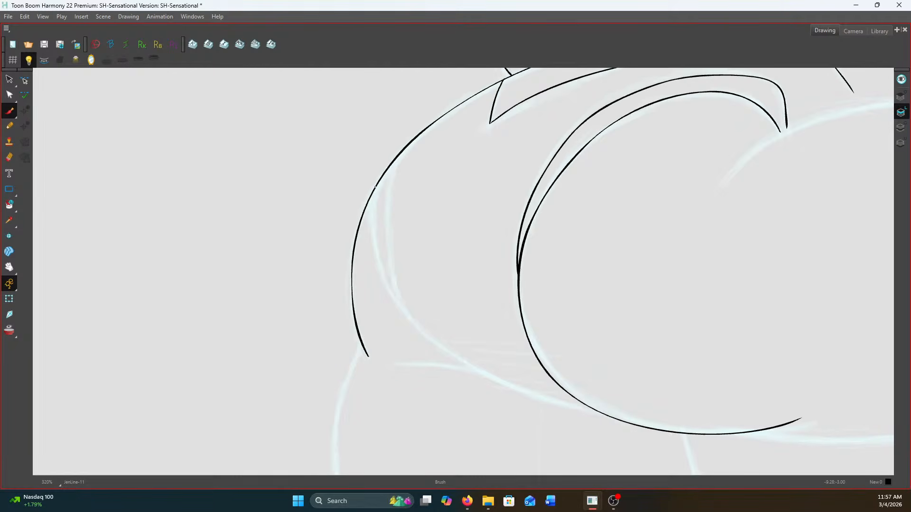
{"action": "mouse_move", "coordinate": [374, 190]}
{"action": "left_mouse_down"}
{"action": "mouse_move", "coordinate": [370, 235]}
{"action": "mouse_move", "coordinate": [382, 284]}
{"action": "mouse_move", "coordinate": [419, 329]}
{"action": "mouse_move", "coordinate": [473, 373]}
{"action": "mouse_move", "coordinate": [541, 402]}
{"action": "mouse_move", "coordinate": [596, 410]}
{"action": "left_mouse_up"}
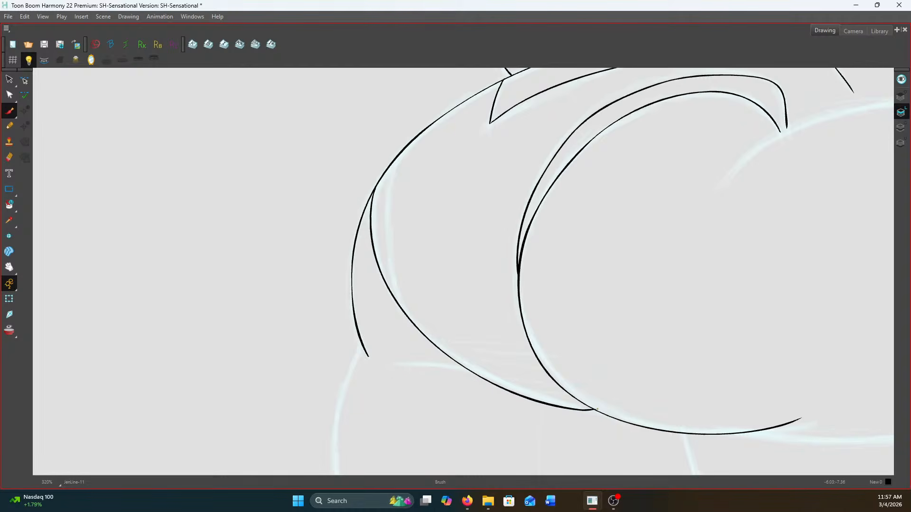
Ink the large rounded form's contour from the crease over its top, under the hand and down its far side
{"action": "scroll", "coordinate": [688, 327], "scroll_direction": "down", "scroll_amount": 2}
{"action": "scroll", "coordinate": [736, 273], "scroll_direction": "up", "scroll_amount": 1}
{"action": "left_click_drag", "start_coordinate": [736, 274], "coordinate": [453, 281]}
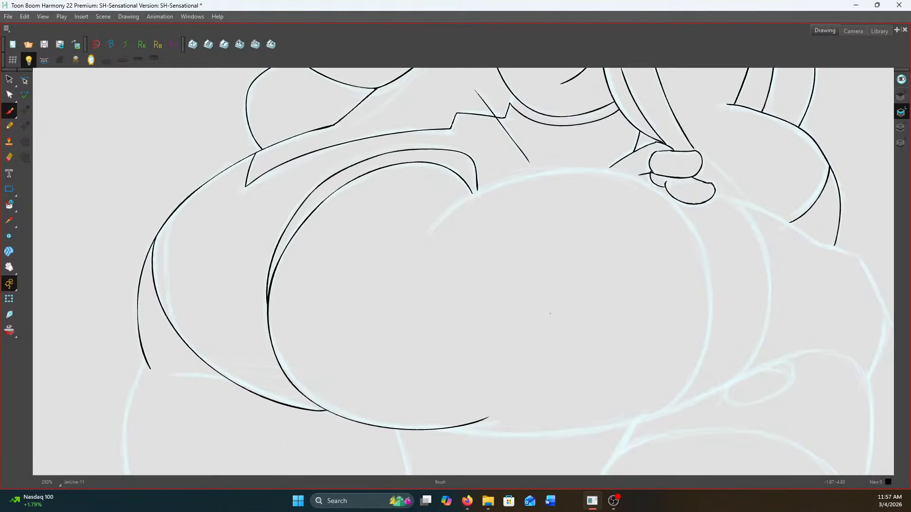
{"action": "scroll", "coordinate": [476, 182], "scroll_direction": "up", "scroll_amount": 1}
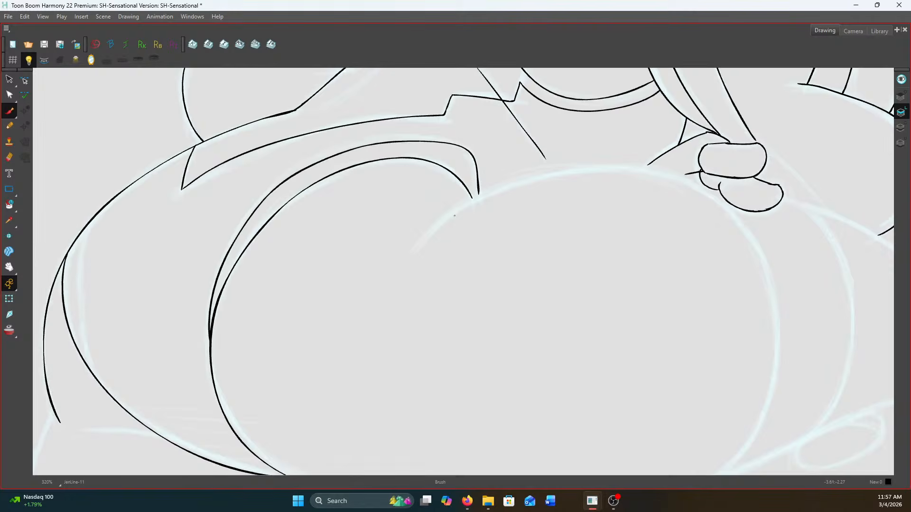
{"action": "mouse_move", "coordinate": [445, 222]}
{"action": "left_mouse_down"}
{"action": "mouse_move", "coordinate": [376, 198]}
{"action": "mouse_move", "coordinate": [358, 167]}
{"action": "left_mouse_up"}
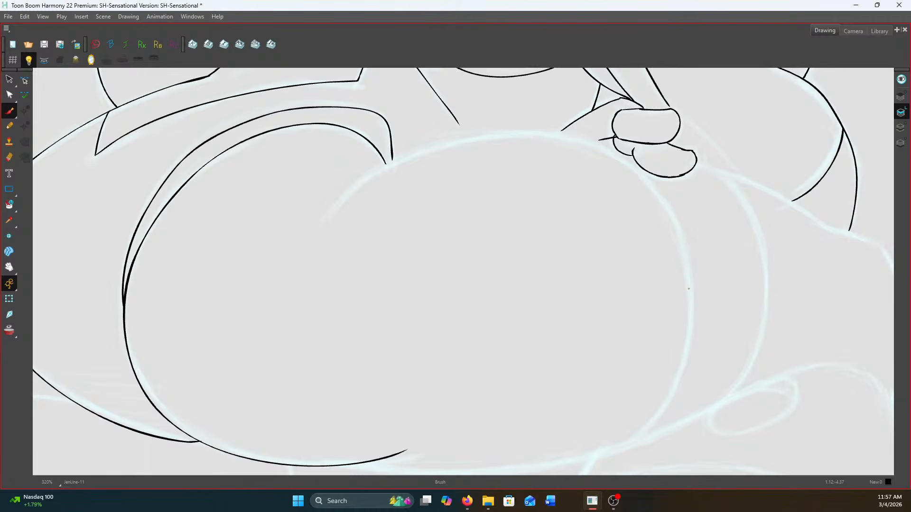
{"action": "scroll", "coordinate": [688, 288], "scroll_direction": "up", "scroll_amount": 1}
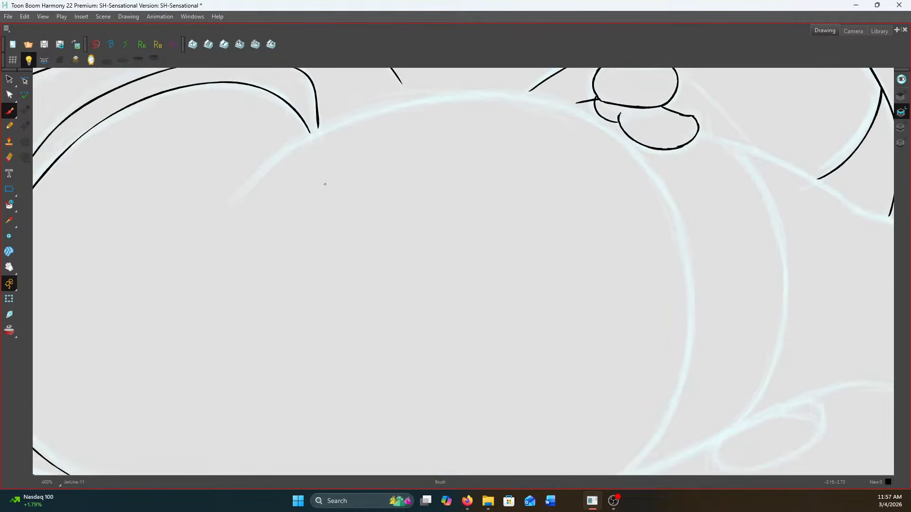
{"action": "mouse_move", "coordinate": [242, 190]}
{"action": "left_mouse_down"}
{"action": "mouse_move", "coordinate": [306, 133]}
{"action": "mouse_move", "coordinate": [374, 107]}
{"action": "mouse_move", "coordinate": [462, 92]}
{"action": "mouse_move", "coordinate": [540, 93]}
{"action": "mouse_move", "coordinate": [587, 109]}
{"action": "left_mouse_up"}
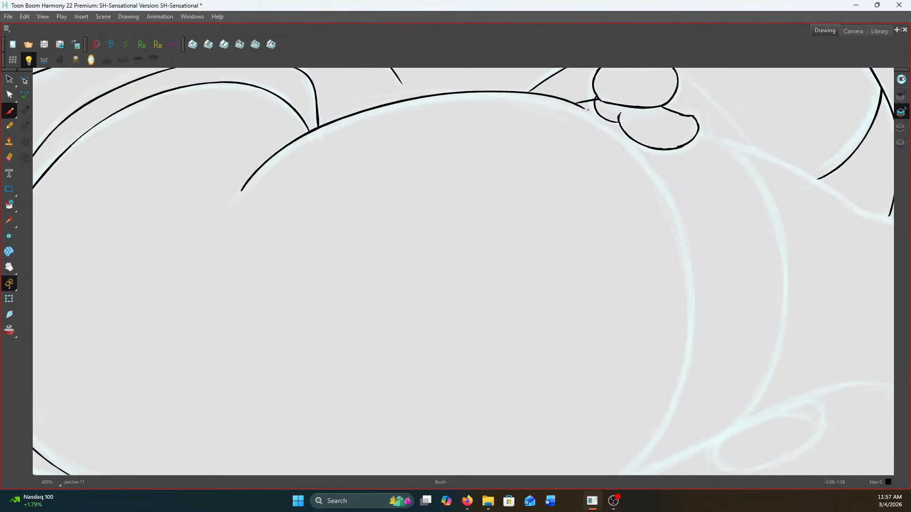
{"action": "key", "text": "ctrl+z"}
{"action": "mouse_move", "coordinate": [240, 194]}
{"action": "left_mouse_down"}
{"action": "mouse_move", "coordinate": [324, 129]}
{"action": "mouse_move", "coordinate": [413, 98]}
{"action": "mouse_move", "coordinate": [516, 96]}
{"action": "mouse_move", "coordinate": [593, 117]}
{"action": "mouse_move", "coordinate": [648, 162]}
{"action": "mouse_move", "coordinate": [685, 230]}
{"action": "mouse_move", "coordinate": [694, 320]}
{"action": "mouse_move", "coordinate": [674, 412]}
{"action": "mouse_move", "coordinate": [646, 461]}
{"action": "left_mouse_up"}
Ink the outer curve running down from the hand beside the large rounded form and back to that form's lower end
{"action": "scroll", "coordinate": [591, 230], "scroll_direction": "down", "scroll_amount": 5}
{"action": "left_click_drag", "start_coordinate": [636, 273], "coordinate": [616, 295]}
{"action": "left_click_drag", "start_coordinate": [645, 250], "coordinate": [614, 281]}
{"action": "left_click_drag", "start_coordinate": [643, 170], "coordinate": [601, 315]}
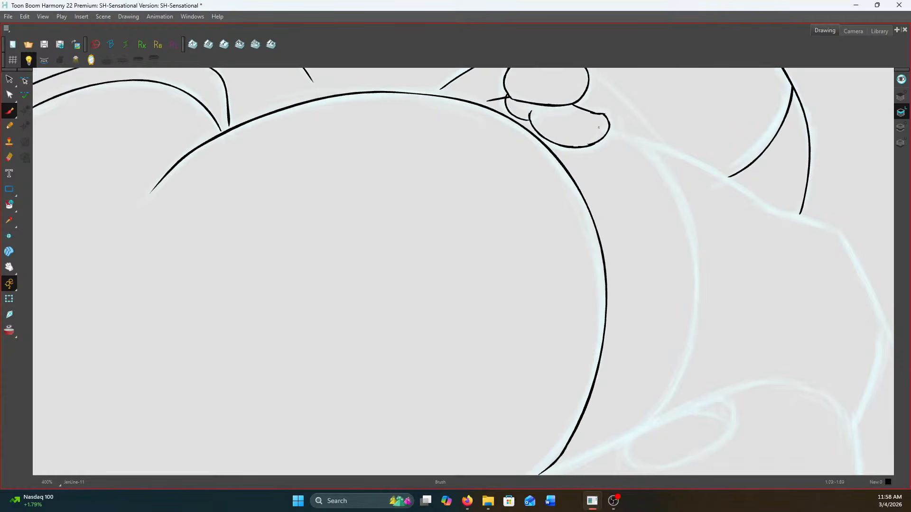
{"action": "mouse_move", "coordinate": [609, 129]}
{"action": "left_mouse_down"}
{"action": "mouse_move", "coordinate": [635, 135]}
{"action": "mouse_move", "coordinate": [623, 114]}
{"action": "mouse_move", "coordinate": [659, 167]}
{"action": "mouse_move", "coordinate": [677, 245]}
{"action": "mouse_move", "coordinate": [675, 290]}
{"action": "mouse_move", "coordinate": [630, 397]}
{"action": "mouse_move", "coordinate": [639, 387]}
{"action": "mouse_move", "coordinate": [596, 421]}
{"action": "mouse_move", "coordinate": [607, 415]}
{"action": "mouse_move", "coordinate": [520, 449]}
{"action": "left_mouse_up"}
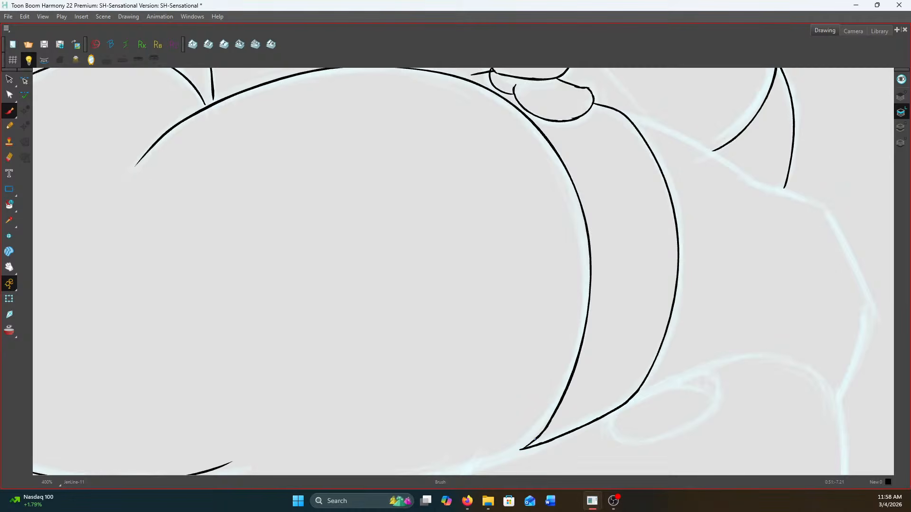
Ink a second short stroke beside the hand and extend the nearby waist line to meet the hip contour
{"action": "scroll", "coordinate": [534, 440], "scroll_direction": "down", "scroll_amount": 3}
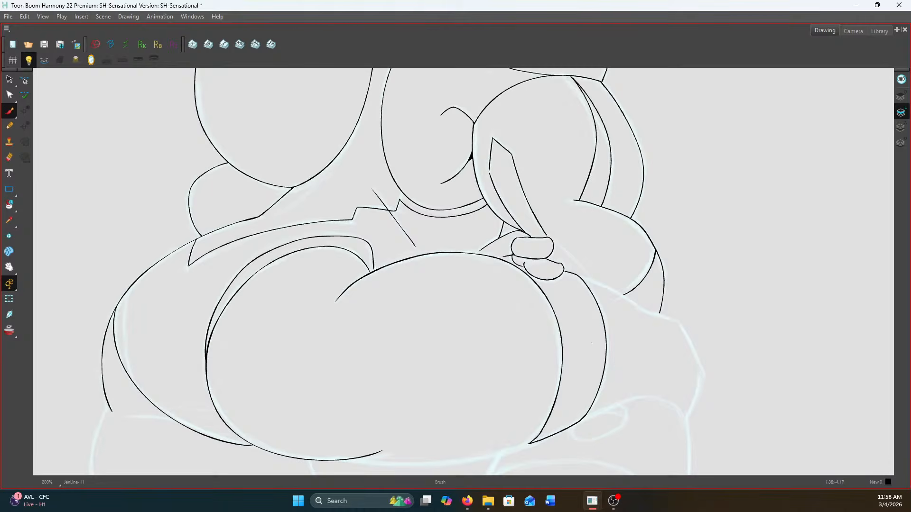
{"action": "scroll", "coordinate": [583, 293], "scroll_direction": "up", "scroll_amount": 2}
{"action": "scroll", "coordinate": [465, 237], "scroll_direction": "up", "scroll_amount": 2}
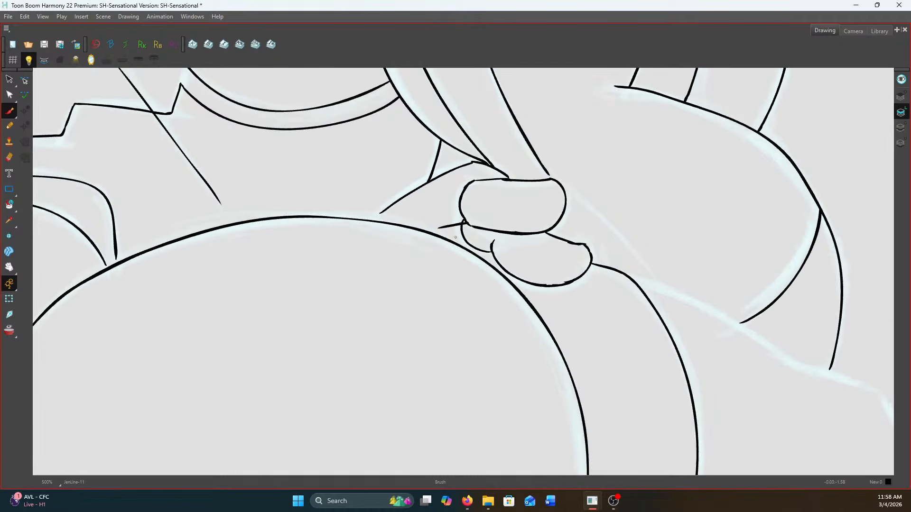
{"action": "left_click_drag", "start_coordinate": [465, 238], "coordinate": [436, 232]}
{"action": "scroll", "coordinate": [436, 232], "scroll_direction": "down", "scroll_amount": 2}
{"action": "scroll", "coordinate": [413, 222], "scroll_direction": "up", "scroll_amount": 3}
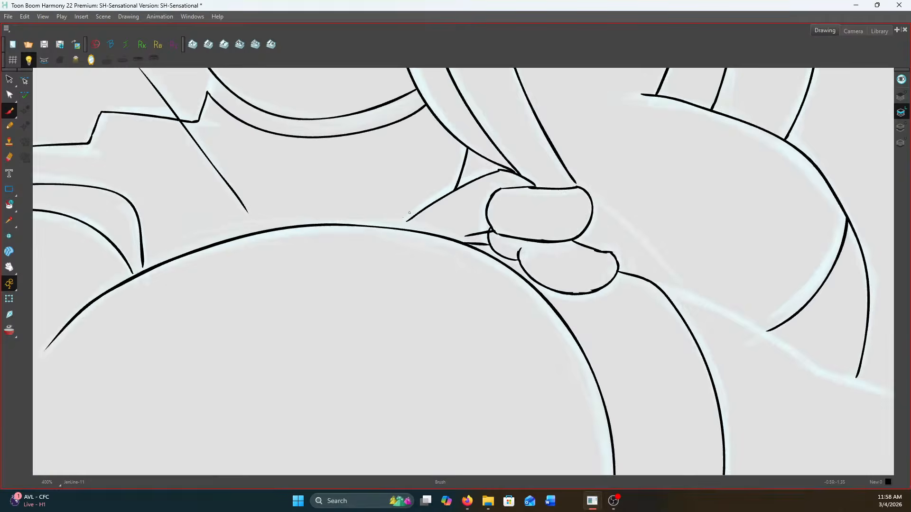
{"action": "scroll", "coordinate": [409, 220], "scroll_direction": "down", "scroll_amount": 6}
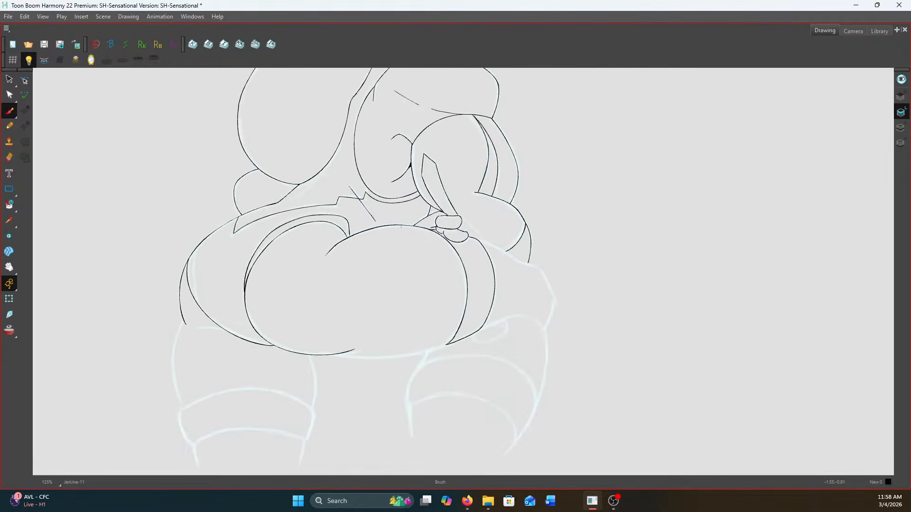
Mirror the view and ink the angular outer hip outline from the band beside the hand down to the top of the leg
{"action": "scroll", "coordinate": [540, 307], "scroll_direction": "up", "scroll_amount": 3}
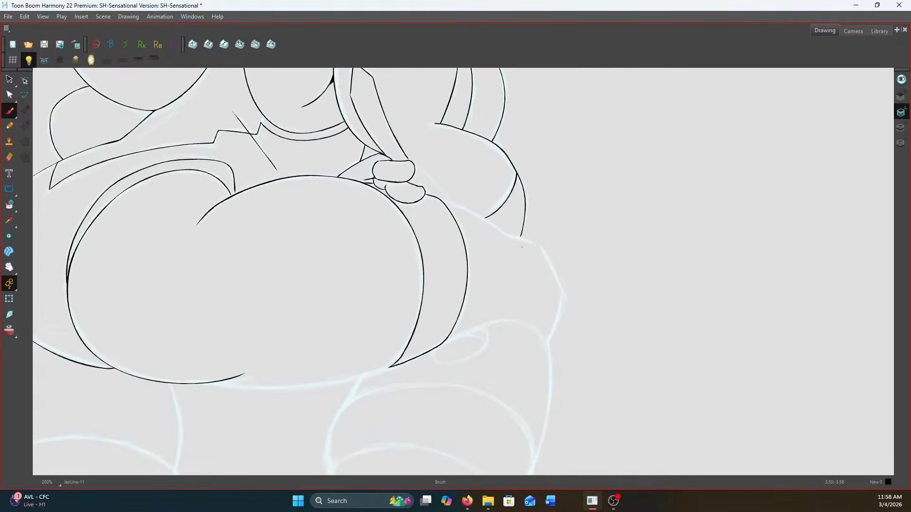
{"action": "left_click", "coordinate": [91, 59]}
{"action": "scroll", "coordinate": [428, 224], "scroll_direction": "up", "scroll_amount": 1}
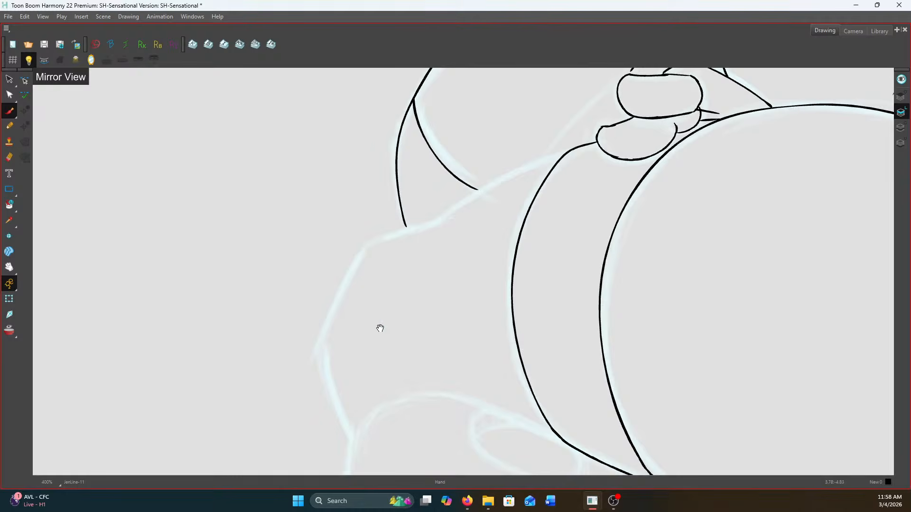
{"action": "left_click_drag", "start_coordinate": [380, 327], "coordinate": [526, 366]}
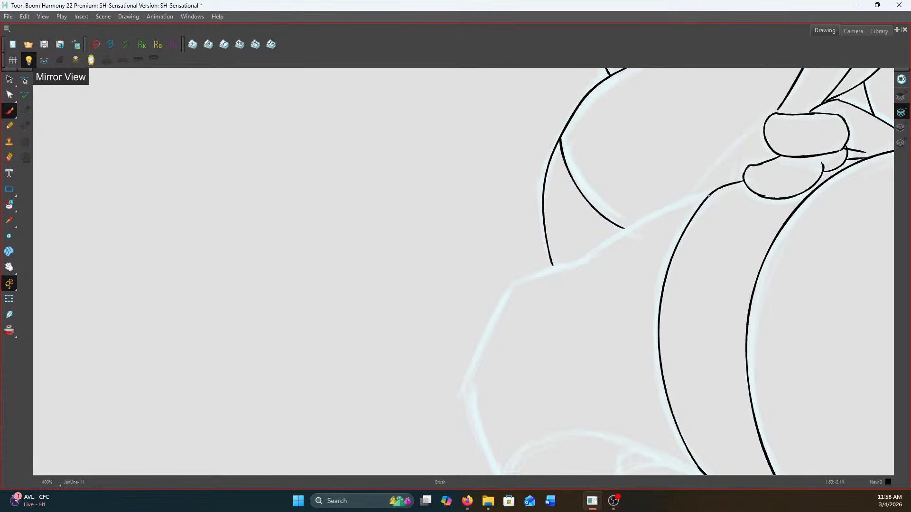
{"action": "mouse_move", "coordinate": [708, 194]}
{"action": "left_mouse_down"}
{"action": "mouse_move", "coordinate": [627, 228]}
{"action": "mouse_move", "coordinate": [588, 256]}
{"action": "mouse_move", "coordinate": [517, 277]}
{"action": "mouse_move", "coordinate": [489, 186]}
{"action": "mouse_move", "coordinate": [447, 277]}
{"action": "mouse_move", "coordinate": [474, 372]}
{"action": "left_mouse_up"}
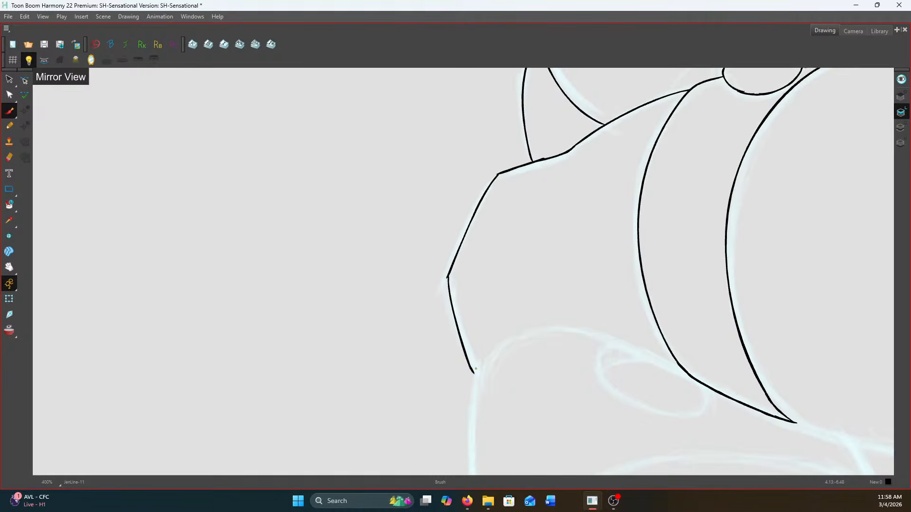
Ink the arc across the top of the leg and the small oval beneath it with its inner curve
{"action": "mouse_move", "coordinate": [480, 359]}
{"action": "left_mouse_down"}
{"action": "mouse_move", "coordinate": [406, 232]}
{"action": "mouse_move", "coordinate": [491, 204]}
{"action": "mouse_move", "coordinate": [635, 260]}
{"action": "left_mouse_up"}
{"action": "mouse_move", "coordinate": [528, 217]}
{"action": "left_mouse_down"}
{"action": "mouse_move", "coordinate": [522, 245]}
{"action": "mouse_move", "coordinate": [546, 266]}
{"action": "mouse_move", "coordinate": [593, 283]}
{"action": "mouse_move", "coordinate": [631, 278]}
{"action": "mouse_move", "coordinate": [630, 258]}
{"action": "left_mouse_up"}
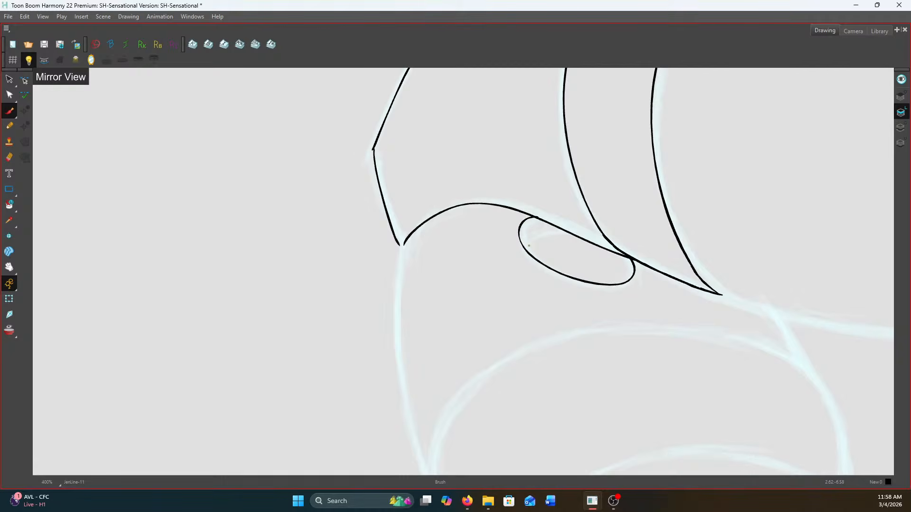
{"action": "mouse_move", "coordinate": [527, 250]}
{"action": "left_mouse_down"}
{"action": "mouse_move", "coordinate": [532, 233]}
{"action": "mouse_move", "coordinate": [560, 229]}
{"action": "left_mouse_up"}
{"action": "scroll", "coordinate": [415, 237], "scroll_direction": "down", "scroll_amount": 1}
{"action": "mouse_move", "coordinate": [425, 277]}
{"action": "left_mouse_down"}
{"action": "mouse_move", "coordinate": [427, 248]}
{"action": "mouse_move", "coordinate": [420, 167]}
{"action": "left_mouse_up"}
{"action": "key", "text": "ctrl+z"}
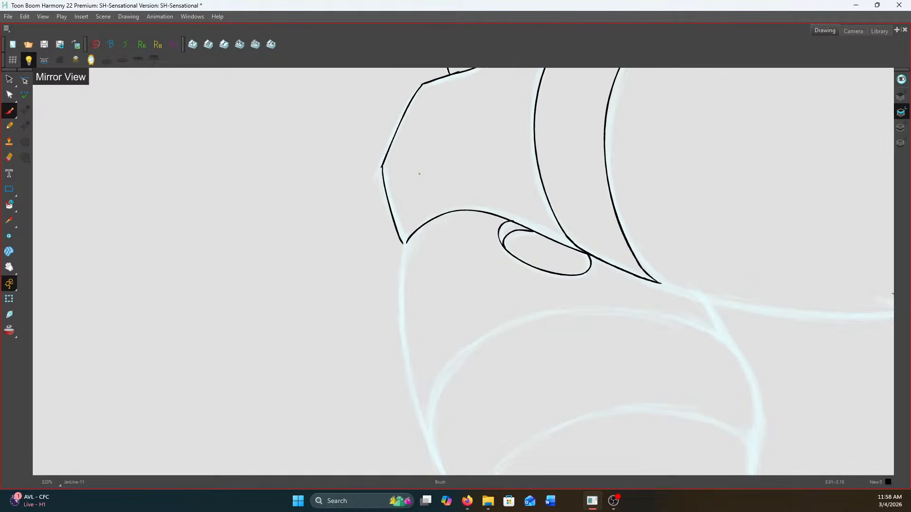
Ink the left leg's outer edge from the hip down to the band, and a short stroke at the inner thigh
{"action": "scroll", "coordinate": [392, 305], "scroll_direction": "down", "scroll_amount": 3}
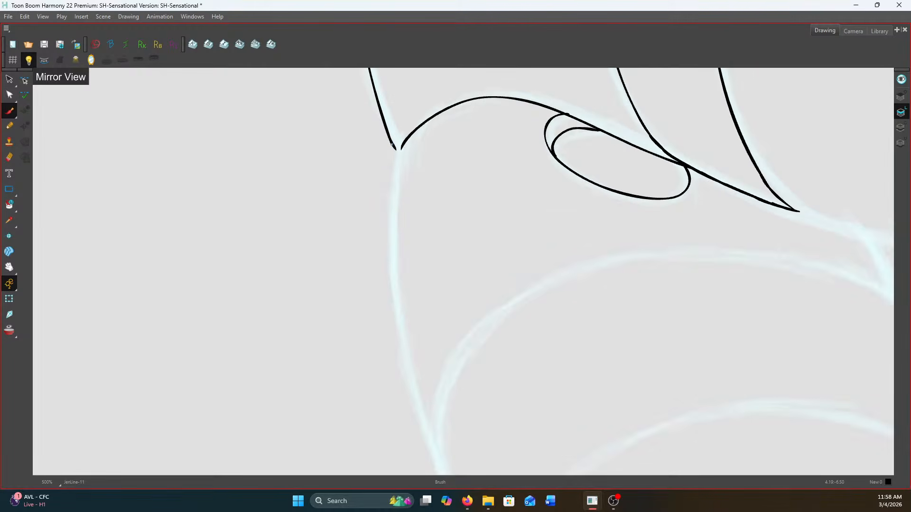
{"action": "scroll", "coordinate": [390, 143], "scroll_direction": "up", "scroll_amount": 1}
{"action": "mouse_move", "coordinate": [395, 150]}
{"action": "left_mouse_down"}
{"action": "mouse_move", "coordinate": [390, 244]}
{"action": "mouse_move", "coordinate": [404, 332]}
{"action": "mouse_move", "coordinate": [424, 380]}
{"action": "left_mouse_up"}
{"action": "key", "text": "f"}
{"action": "key", "text": "g"}
{"action": "left_click_drag", "start_coordinate": [420, 224], "coordinate": [264, 160]}
{"action": "key", "text": "f"}
{"action": "key", "text": "g"}
{"action": "left_click_drag", "start_coordinate": [618, 158], "coordinate": [639, 195]}
{"action": "key", "text": "f"}
{"action": "key", "text": "g"}
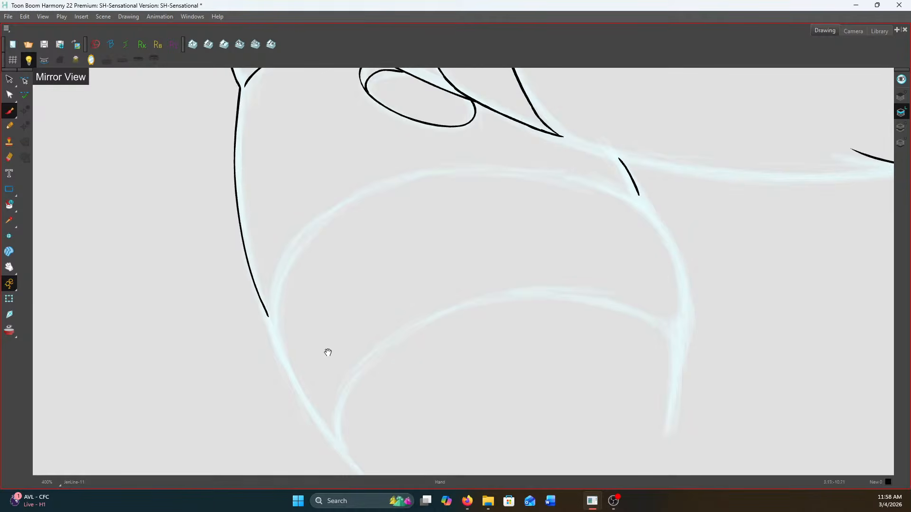
Ink the left leg's band with its sides, upper arc and lower arc, and the short leg lines beneath it
{"action": "left_click_drag", "start_coordinate": [326, 351], "coordinate": [419, 280]}
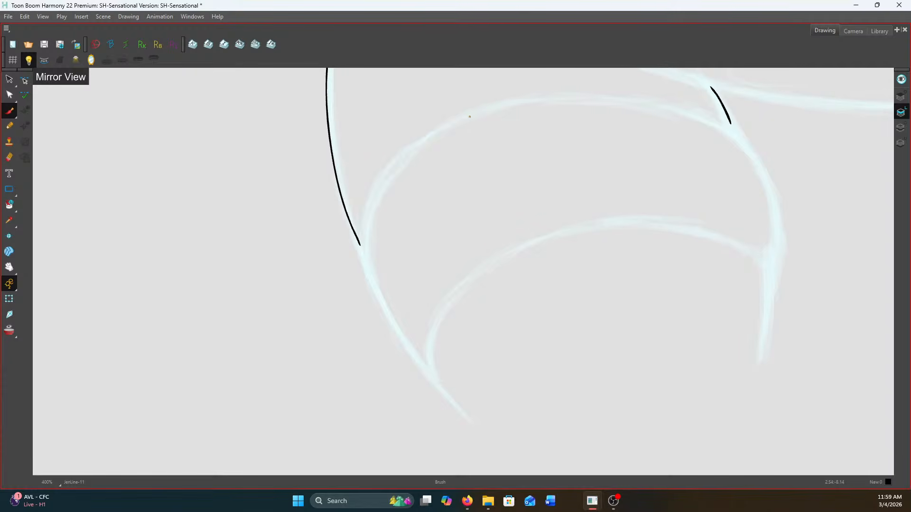
{"action": "mouse_move", "coordinate": [415, 147]}
{"action": "left_mouse_down"}
{"action": "mouse_move", "coordinate": [376, 191]}
{"action": "mouse_move", "coordinate": [359, 245]}
{"action": "mouse_move", "coordinate": [383, 316]}
{"action": "mouse_move", "coordinate": [432, 378]}
{"action": "left_mouse_up"}
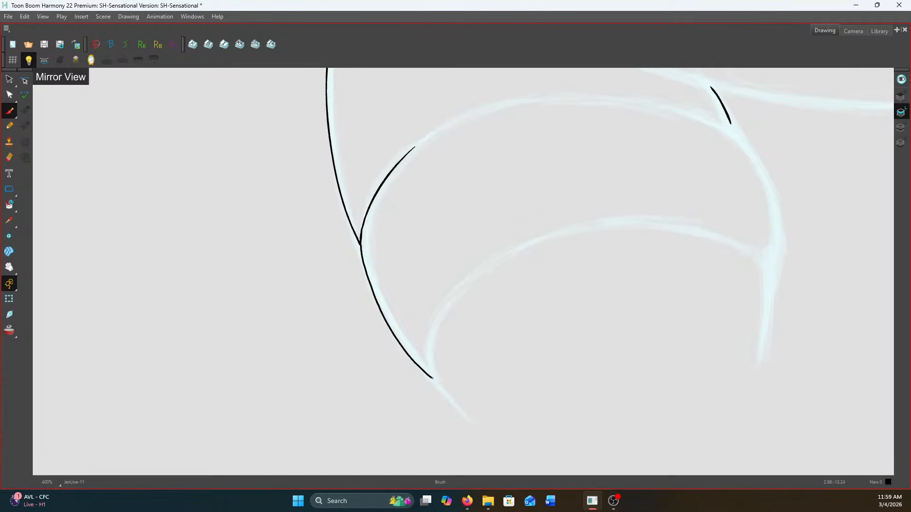
{"action": "mouse_move", "coordinate": [404, 156]}
{"action": "left_mouse_down"}
{"action": "mouse_move", "coordinate": [468, 118]}
{"action": "mouse_move", "coordinate": [545, 96]}
{"action": "mouse_move", "coordinate": [631, 99]}
{"action": "mouse_move", "coordinate": [721, 118]}
{"action": "mouse_move", "coordinate": [752, 154]}
{"action": "mouse_move", "coordinate": [776, 232]}
{"action": "mouse_move", "coordinate": [773, 261]}
{"action": "left_mouse_up"}
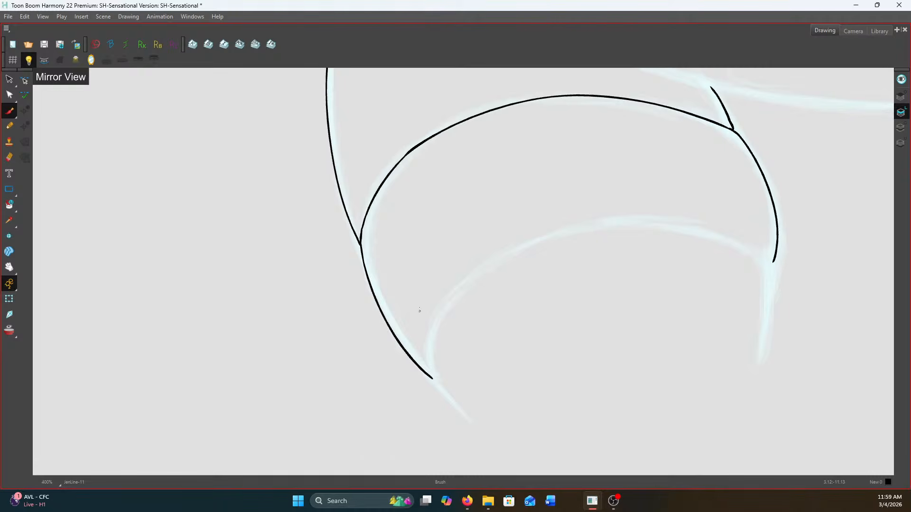
{"action": "mouse_move", "coordinate": [433, 378]}
{"action": "left_mouse_down"}
{"action": "mouse_move", "coordinate": [447, 305]}
{"action": "mouse_move", "coordinate": [531, 244]}
{"action": "mouse_move", "coordinate": [674, 226]}
{"action": "mouse_move", "coordinate": [772, 268]}
{"action": "mouse_move", "coordinate": [760, 364]}
{"action": "left_mouse_up"}
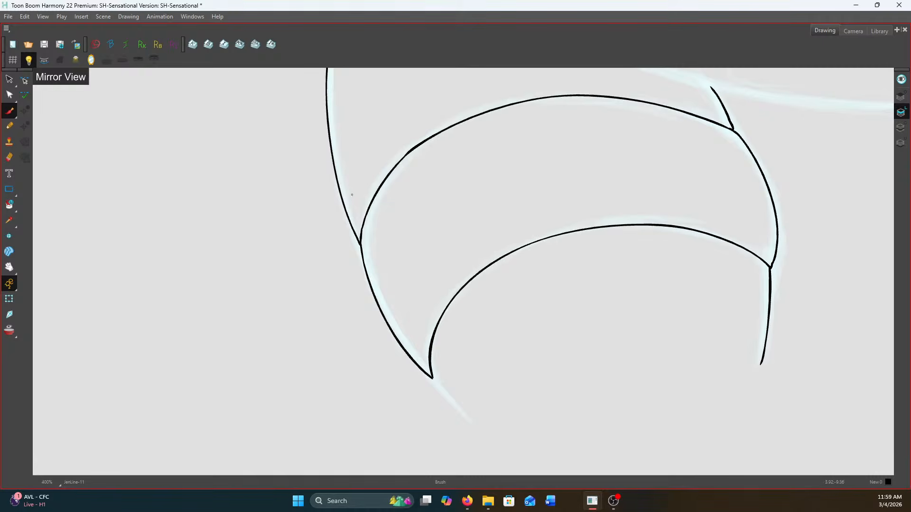
{"action": "left_click_drag", "start_coordinate": [431, 378], "coordinate": [472, 421]}
Ink the long underside curve of the large rounded form across the gap between the legs, joining it to the left thigh
{"action": "scroll", "coordinate": [517, 361], "scroll_direction": "down", "scroll_amount": 4}
{"action": "scroll", "coordinate": [616, 147], "scroll_direction": "up", "scroll_amount": 2}
{"action": "left_click_drag", "start_coordinate": [528, 221], "coordinate": [401, 137]}
{"action": "scroll", "coordinate": [453, 195], "scroll_direction": "up", "scroll_amount": 1}
{"action": "scroll", "coordinate": [421, 239], "scroll_direction": "up", "scroll_amount": 1}
{"action": "mouse_move", "coordinate": [416, 235]}
{"action": "left_mouse_down"}
{"action": "mouse_move", "coordinate": [463, 258]}
{"action": "mouse_move", "coordinate": [638, 292]}
{"action": "left_mouse_up"}
{"action": "key", "text": "ctrl+z"}
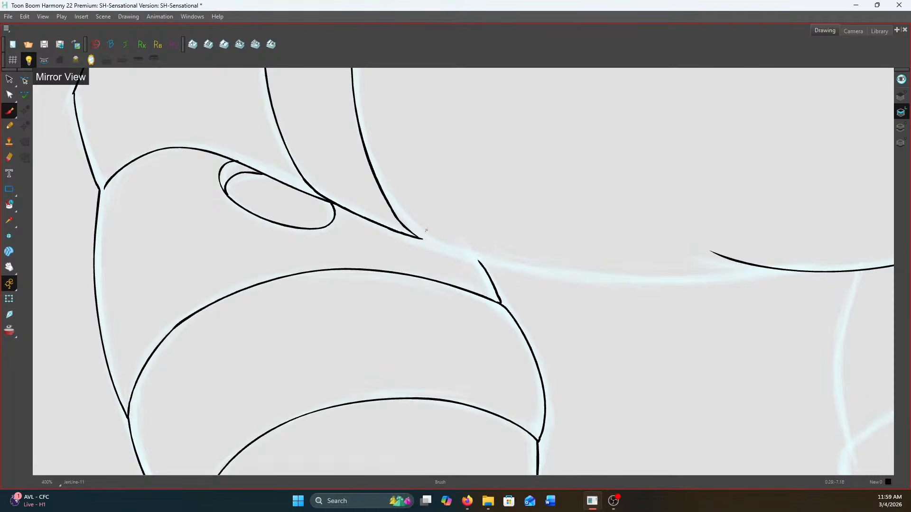
{"action": "mouse_move", "coordinate": [415, 234]}
{"action": "left_mouse_down"}
{"action": "mouse_move", "coordinate": [555, 275]}
{"action": "mouse_move", "coordinate": [704, 280]}
{"action": "mouse_move", "coordinate": [774, 268]}
{"action": "left_mouse_up"}
{"action": "key", "text": "ctrl+z"}
{"action": "mouse_move", "coordinate": [418, 237]}
{"action": "left_mouse_down"}
{"action": "mouse_move", "coordinate": [649, 285]}
{"action": "mouse_move", "coordinate": [766, 264]}
{"action": "left_mouse_up"}
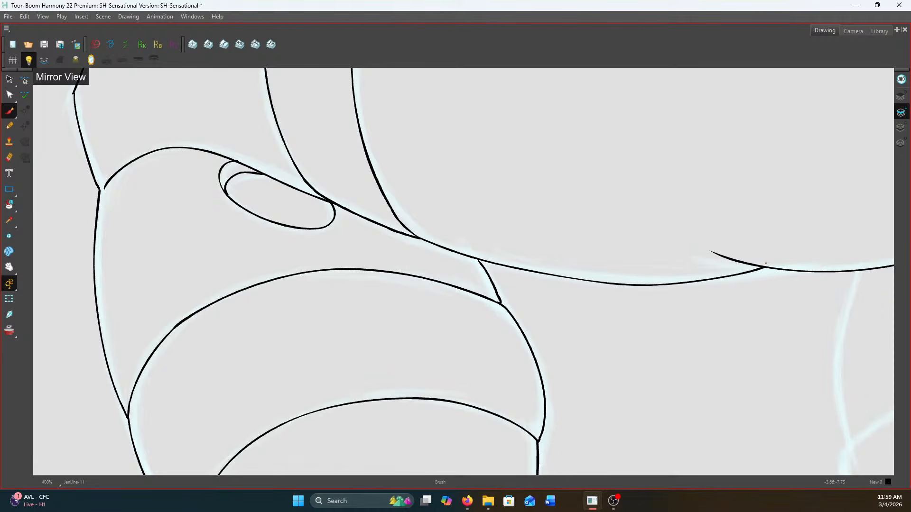
{"action": "left_click_drag", "start_coordinate": [476, 259], "coordinate": [482, 263]}
Ink the inner and outer edges of the right thigh down to its band
{"action": "scroll", "coordinate": [549, 252], "scroll_direction": "down", "scroll_amount": 4}
{"action": "scroll", "coordinate": [712, 288], "scroll_direction": "up", "scroll_amount": 3}
{"action": "left_click_drag", "start_coordinate": [706, 301], "coordinate": [553, 211]}
{"action": "scroll", "coordinate": [486, 134], "scroll_direction": "up", "scroll_amount": 1}
{"action": "mouse_move", "coordinate": [489, 131]}
{"action": "left_mouse_down"}
{"action": "mouse_move", "coordinate": [468, 217]}
{"action": "mouse_move", "coordinate": [478, 299]}
{"action": "left_mouse_up"}
{"action": "scroll", "coordinate": [478, 300], "scroll_direction": "down", "scroll_amount": 2}
{"action": "scroll", "coordinate": [737, 126], "scroll_direction": "up", "scroll_amount": 1}
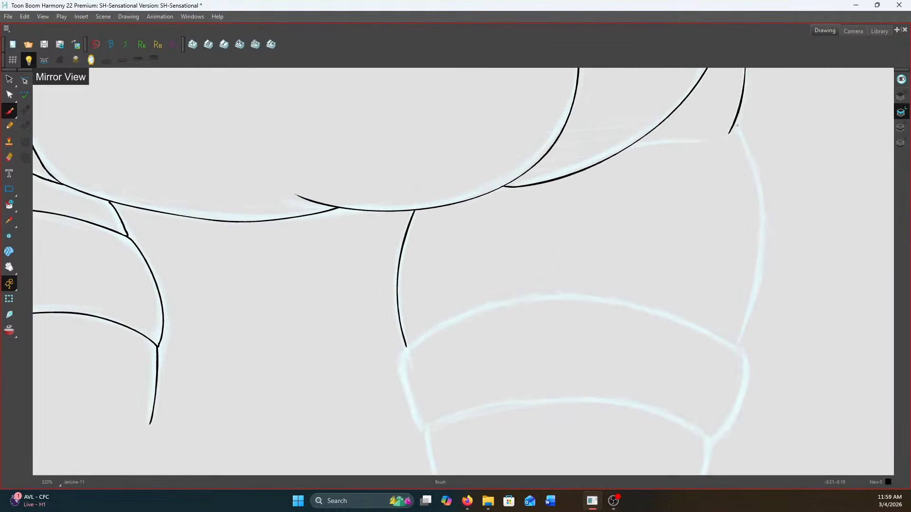
{"action": "left_click_drag", "start_coordinate": [734, 122], "coordinate": [751, 162]}
{"action": "left_click_drag", "start_coordinate": [760, 262], "coordinate": [738, 347]}
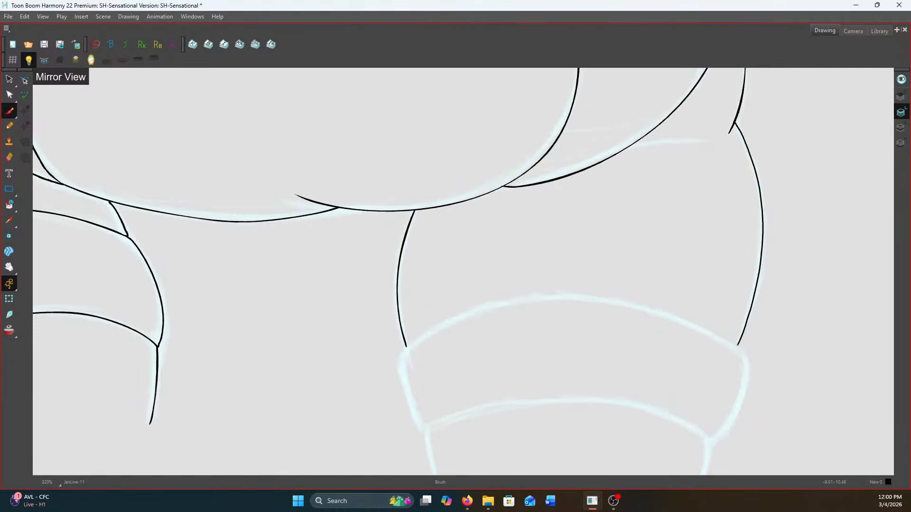
Ink the short crease branching from the hip curve above the right thigh, and fill the corner where the rounded form's curves meet
{"action": "scroll", "coordinate": [738, 346], "scroll_direction": "down", "scroll_amount": 1}
{"action": "scroll", "coordinate": [672, 179], "scroll_direction": "up", "scroll_amount": 3}
{"action": "left_click_drag", "start_coordinate": [755, 194], "coordinate": [622, 209]}
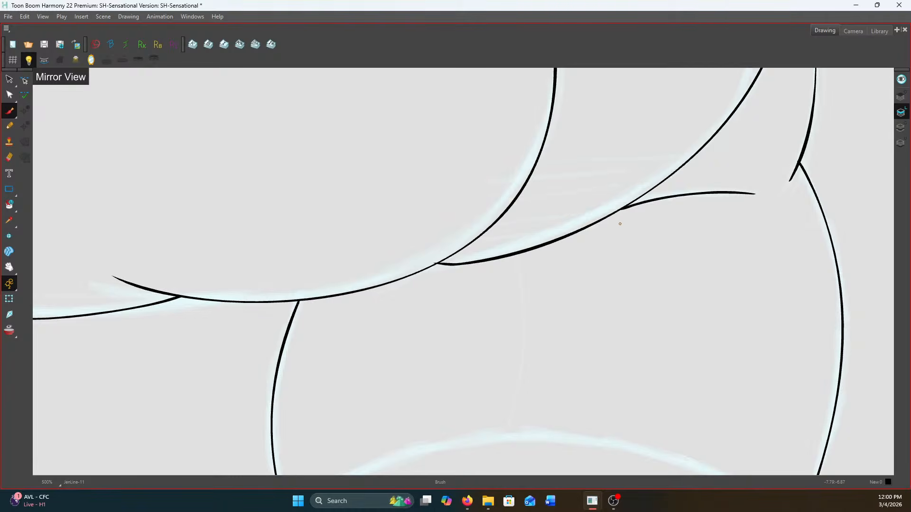
{"action": "scroll", "coordinate": [687, 210], "scroll_direction": "up", "scroll_amount": 3}
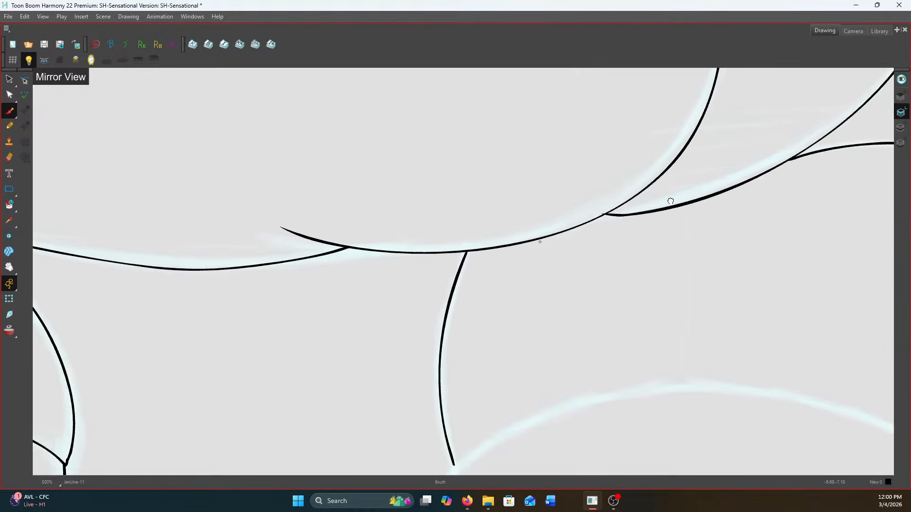
{"action": "mouse_move", "coordinate": [624, 197]}
{"action": "left_mouse_down"}
{"action": "mouse_move", "coordinate": [599, 217]}
{"action": "mouse_move", "coordinate": [611, 223]}
{"action": "mouse_move", "coordinate": [593, 221]}
{"action": "left_mouse_up"}
{"action": "scroll", "coordinate": [584, 223], "scroll_direction": "down", "scroll_amount": 4}
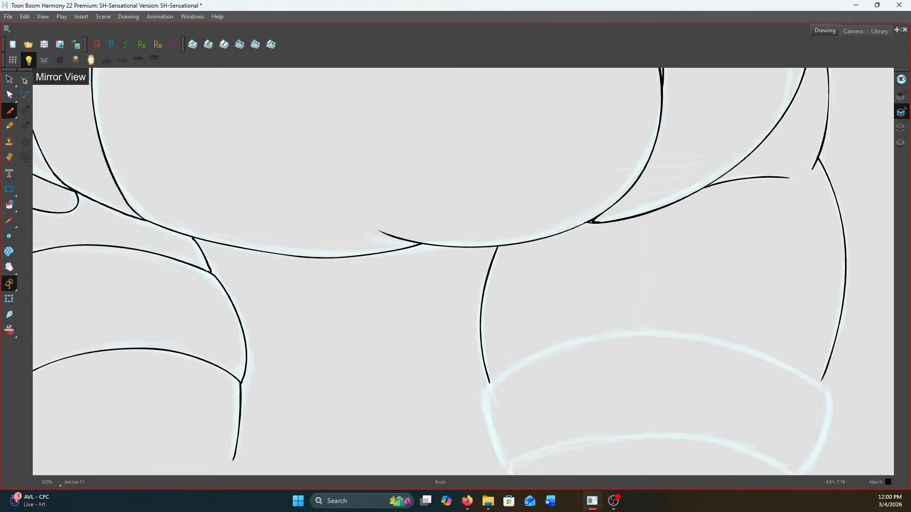
Ink the inner side, lower arc and upper arc of the right leg's band
{"action": "scroll", "coordinate": [682, 319], "scroll_direction": "down", "scroll_amount": 1}
{"action": "scroll", "coordinate": [663, 335], "scroll_direction": "up", "scroll_amount": 1}
{"action": "left_click_drag", "start_coordinate": [618, 336], "coordinate": [616, 160]}
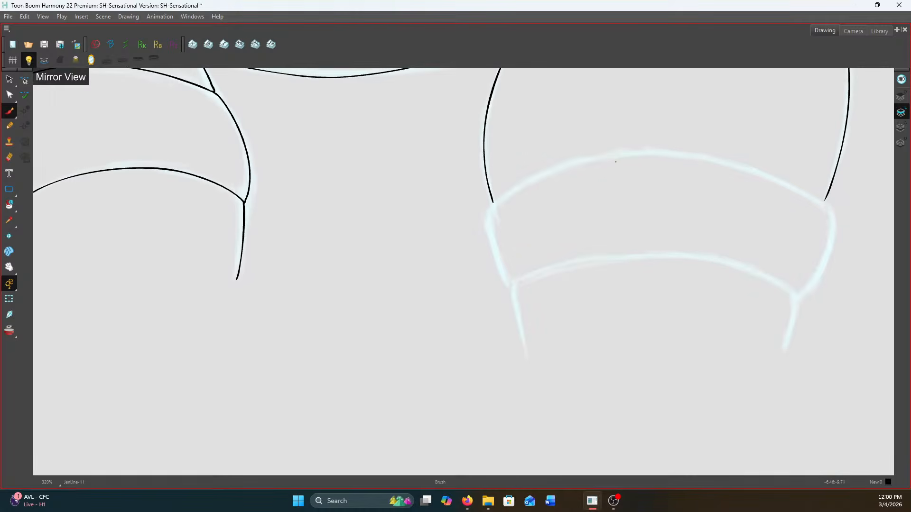
{"action": "scroll", "coordinate": [616, 159], "scroll_direction": "up", "scroll_amount": 1}
{"action": "mouse_move", "coordinate": [504, 186]}
{"action": "left_mouse_down"}
{"action": "mouse_move", "coordinate": [459, 216]}
{"action": "mouse_move", "coordinate": [456, 230]}
{"action": "mouse_move", "coordinate": [461, 284]}
{"action": "mouse_move", "coordinate": [482, 322]}
{"action": "left_mouse_up"}
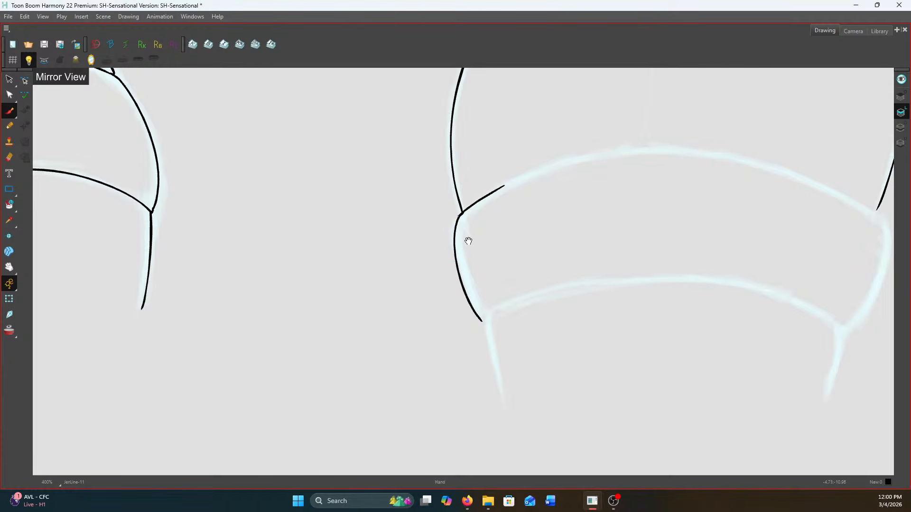
{"action": "left_click_drag", "start_coordinate": [468, 242], "coordinate": [410, 243]}
{"action": "mouse_move", "coordinate": [425, 322]}
{"action": "left_mouse_down"}
{"action": "mouse_move", "coordinate": [606, 278]}
{"action": "mouse_move", "coordinate": [721, 293]}
{"action": "mouse_move", "coordinate": [786, 331]}
{"action": "left_mouse_up"}
{"action": "mouse_move", "coordinate": [445, 188]}
{"action": "left_mouse_down"}
{"action": "mouse_move", "coordinate": [535, 157]}
{"action": "mouse_move", "coordinate": [650, 152]}
{"action": "mouse_move", "coordinate": [811, 212]}
{"action": "left_mouse_up"}
{"action": "key", "text": "ctrl+z"}
{"action": "mouse_move", "coordinate": [443, 188]}
{"action": "left_mouse_down"}
{"action": "mouse_move", "coordinate": [555, 153]}
{"action": "mouse_move", "coordinate": [650, 150]}
{"action": "mouse_move", "coordinate": [710, 162]}
{"action": "mouse_move", "coordinate": [822, 213]}
{"action": "left_mouse_up"}
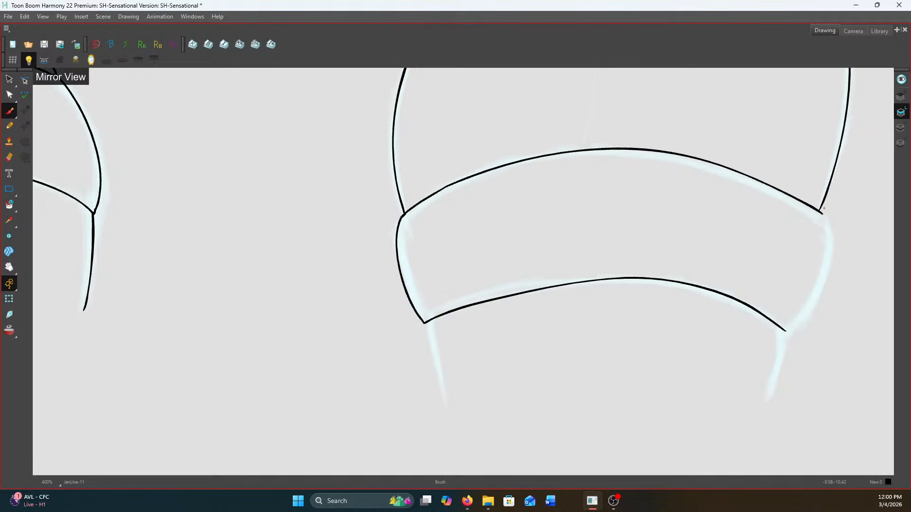
Ink the outer side of the right band with both leg lines below it, and extend the left leg's inner line downward
{"action": "mouse_move", "coordinate": [821, 213]}
{"action": "left_mouse_down"}
{"action": "mouse_move", "coordinate": [824, 261]}
{"action": "mouse_move", "coordinate": [791, 330]}
{"action": "mouse_move", "coordinate": [781, 330]}
{"action": "mouse_move", "coordinate": [769, 400]}
{"action": "left_mouse_up"}
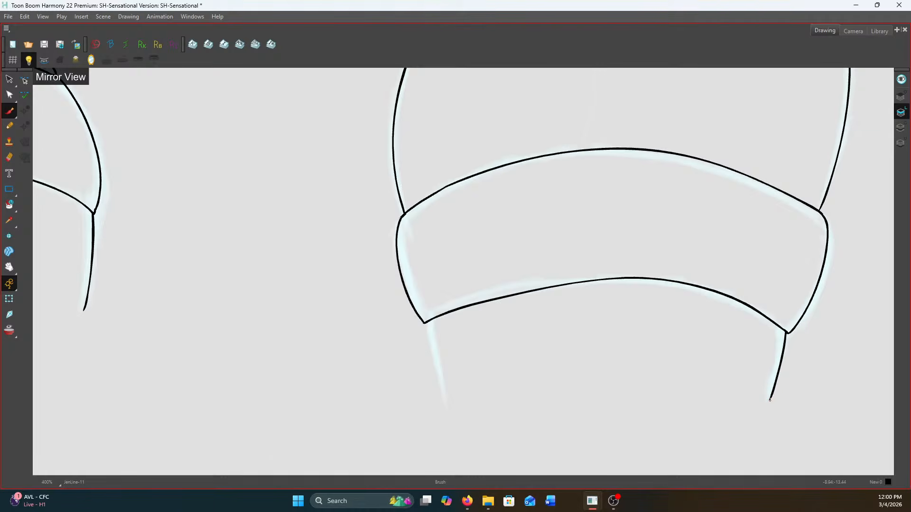
{"action": "left_click_drag", "start_coordinate": [429, 324], "coordinate": [446, 400]}
{"action": "scroll", "coordinate": [406, 219], "scroll_direction": "down", "scroll_amount": 5}
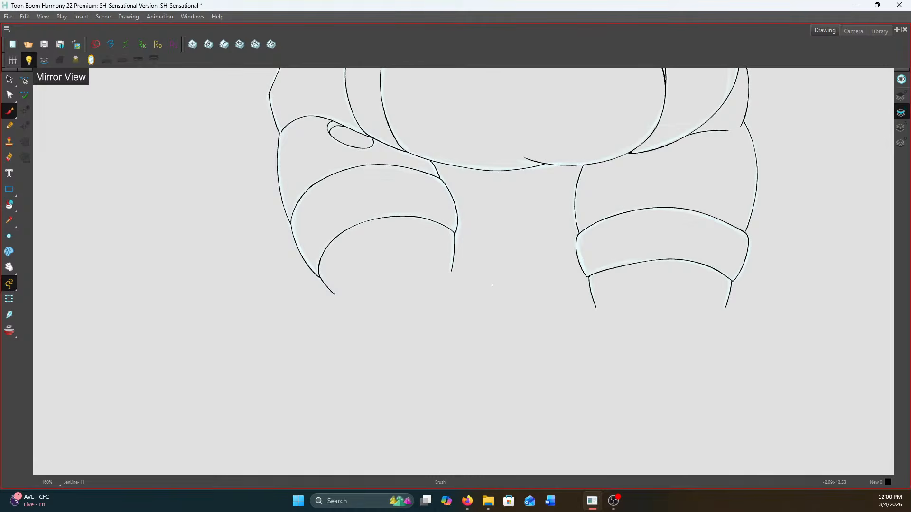
{"action": "scroll", "coordinate": [495, 286], "scroll_direction": "up", "scroll_amount": 4}
{"action": "left_click_drag", "start_coordinate": [448, 264], "coordinate": [432, 305]}
Examine the inked figure up close around the head and collar and as a whole for missing lines
{"action": "scroll", "coordinate": [432, 305], "scroll_direction": "down", "scroll_amount": 3}
{"action": "scroll", "coordinate": [433, 303], "scroll_direction": "down", "scroll_amount": 5}
{"action": "scroll", "coordinate": [486, 75], "scroll_direction": "up", "scroll_amount": 1}
{"action": "left_click_drag", "start_coordinate": [492, 89], "coordinate": [526, 245]}
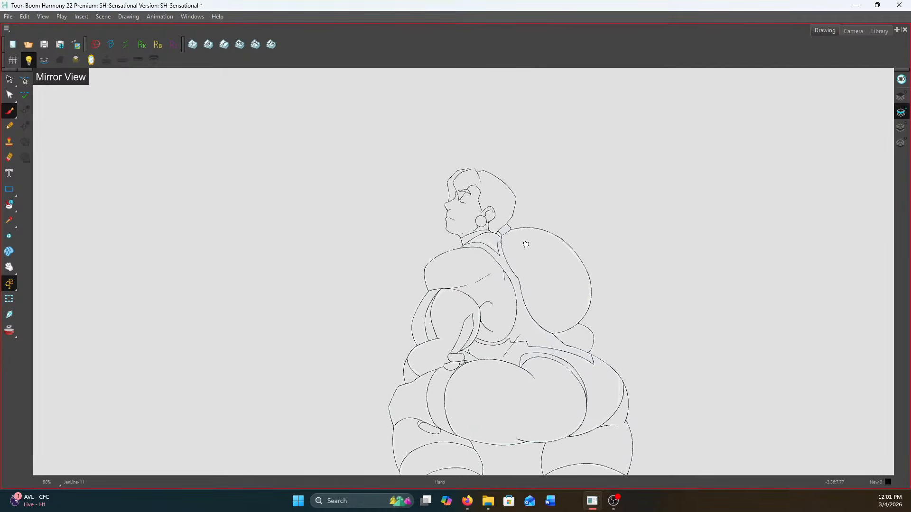
{"action": "scroll", "coordinate": [464, 241], "scroll_direction": "up", "scroll_amount": 7}
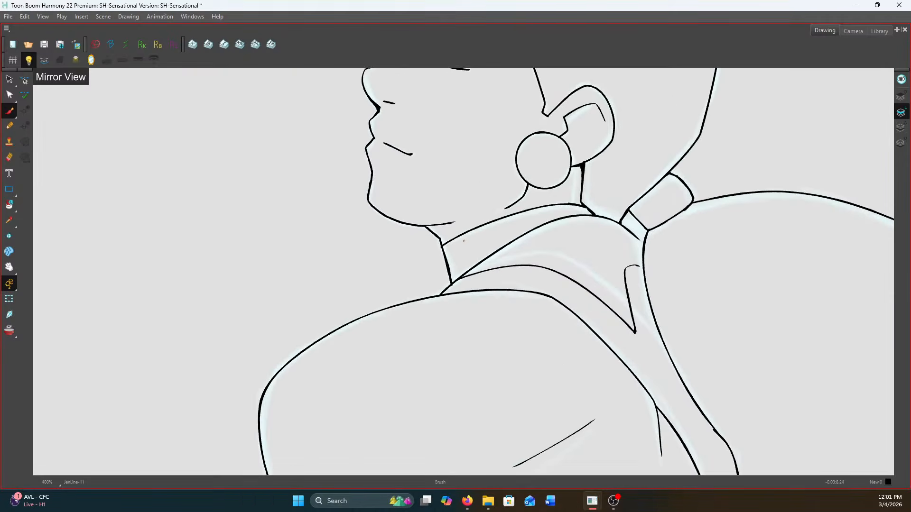
{"action": "scroll", "coordinate": [479, 185], "scroll_direction": "up", "scroll_amount": 1}
{"action": "scroll", "coordinate": [633, 131], "scroll_direction": "down", "scroll_amount": 1}
{"action": "scroll", "coordinate": [648, 169], "scroll_direction": "up", "scroll_amount": 2}
{"action": "scroll", "coordinate": [679, 184], "scroll_direction": "down", "scroll_amount": 10}
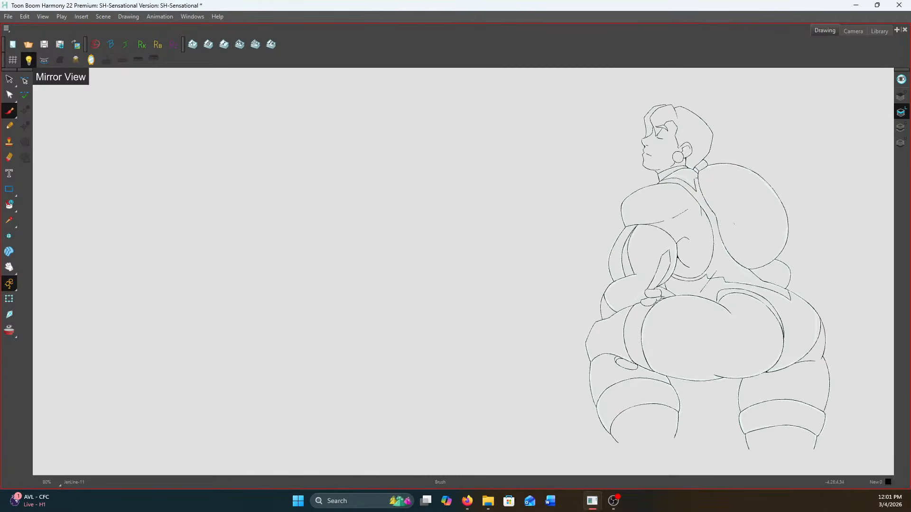
Ink the missing underside line of the forearm from the fist down to the hip contour
{"action": "scroll", "coordinate": [641, 298], "scroll_direction": "up", "scroll_amount": 5}
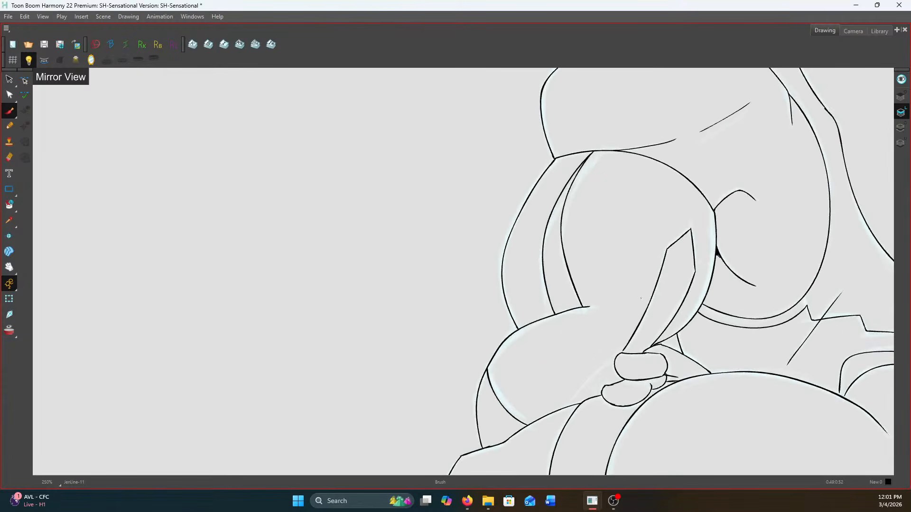
{"action": "scroll", "coordinate": [640, 299], "scroll_direction": "up", "scroll_amount": 2}
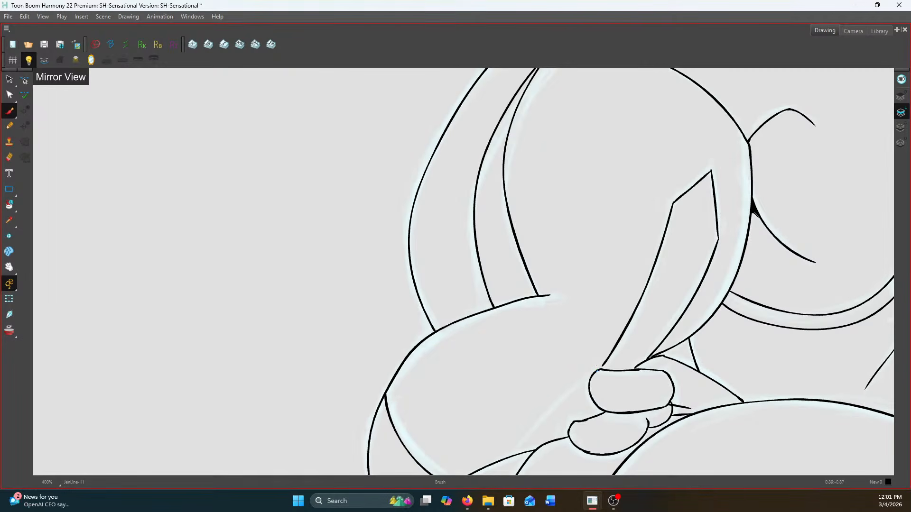
{"action": "scroll", "coordinate": [597, 367], "scroll_direction": "down", "scroll_amount": 1}
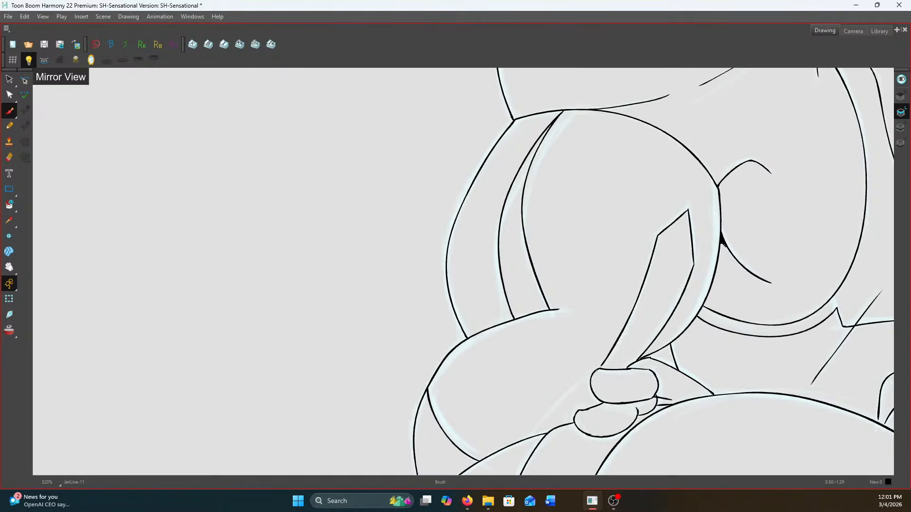
{"action": "scroll", "coordinate": [596, 366], "scroll_direction": "down", "scroll_amount": 5}
{"action": "scroll", "coordinate": [612, 369], "scroll_direction": "up", "scroll_amount": 4}
{"action": "scroll", "coordinate": [670, 266], "scroll_direction": "up", "scroll_amount": 5}
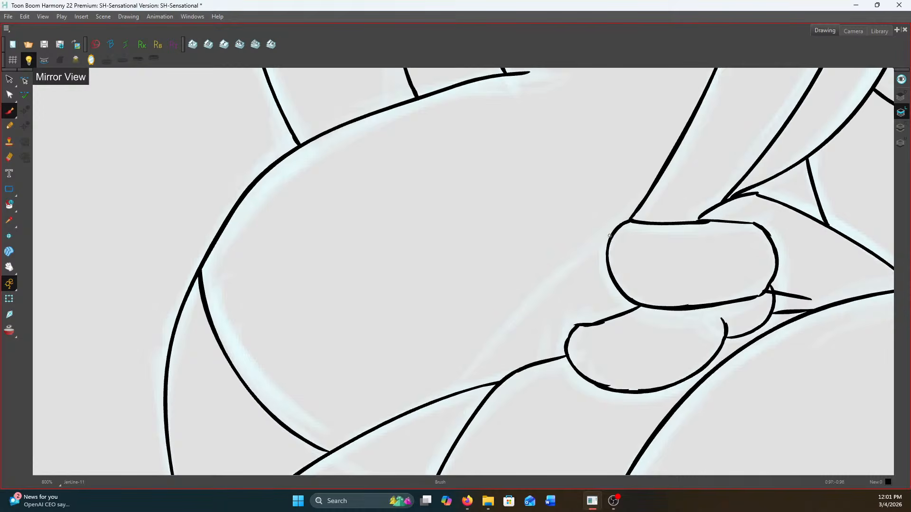
{"action": "scroll", "coordinate": [610, 235], "scroll_direction": "down", "scroll_amount": 1}
{"action": "mouse_move", "coordinate": [609, 239]}
{"action": "left_mouse_down"}
{"action": "mouse_move", "coordinate": [564, 275]}
{"action": "mouse_move", "coordinate": [497, 355]}
{"action": "left_mouse_up"}
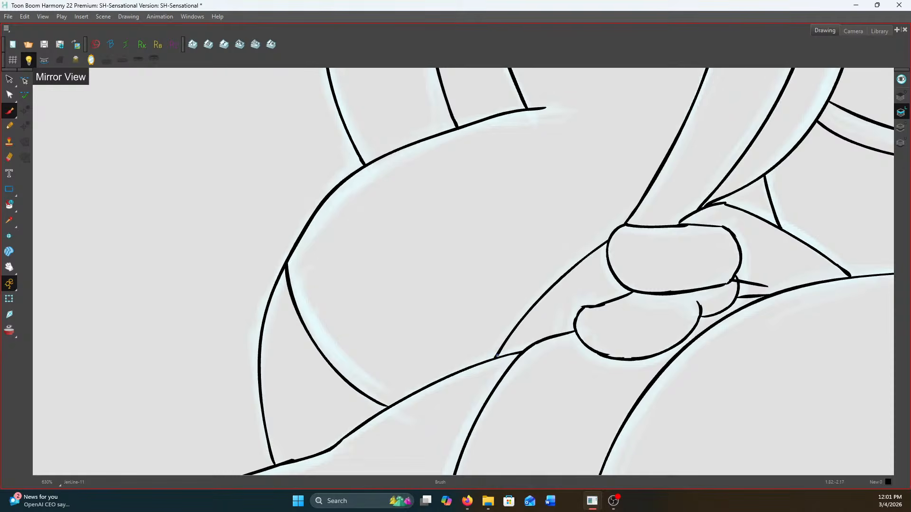
{"action": "scroll", "coordinate": [497, 355], "scroll_direction": "down", "scroll_amount": 3}
{"action": "scroll", "coordinate": [451, 370], "scroll_direction": "up", "scroll_amount": 2}
{"action": "scroll", "coordinate": [451, 370], "scroll_direction": "down", "scroll_amount": 7}
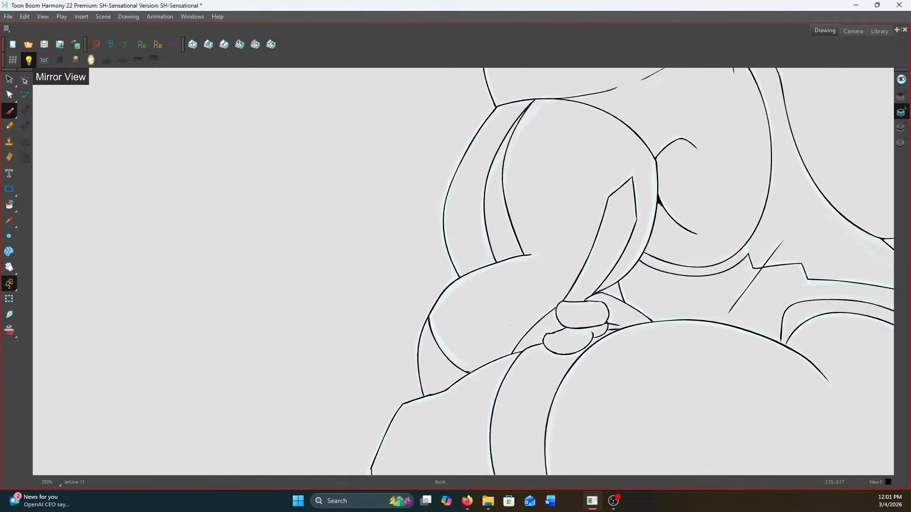
Ink cut-off lines across the bottom ends of both legs, reinforcing the line under the right leg
{"action": "scroll", "coordinate": [570, 449], "scroll_direction": "up", "scroll_amount": 5}
{"action": "left_click_drag", "start_coordinate": [564, 276], "coordinate": [417, 293]}
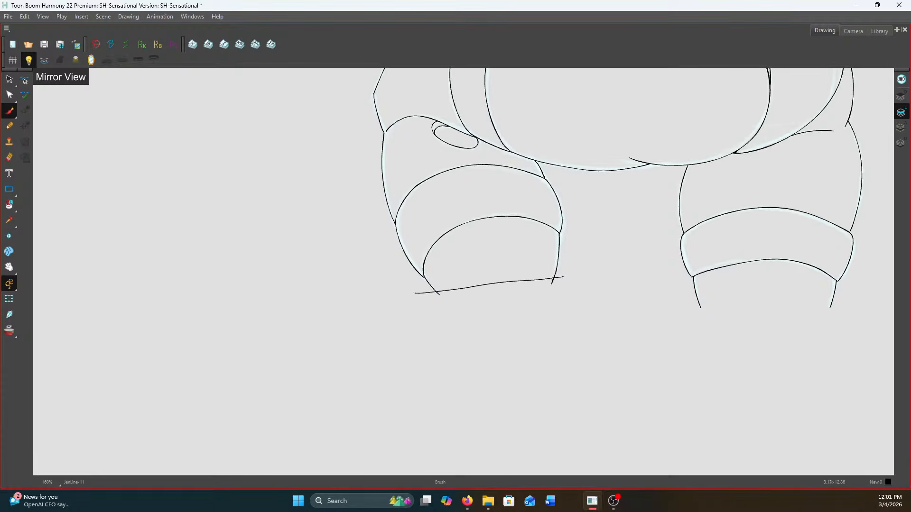
{"action": "left_click_drag", "start_coordinate": [845, 301], "coordinate": [673, 308]}
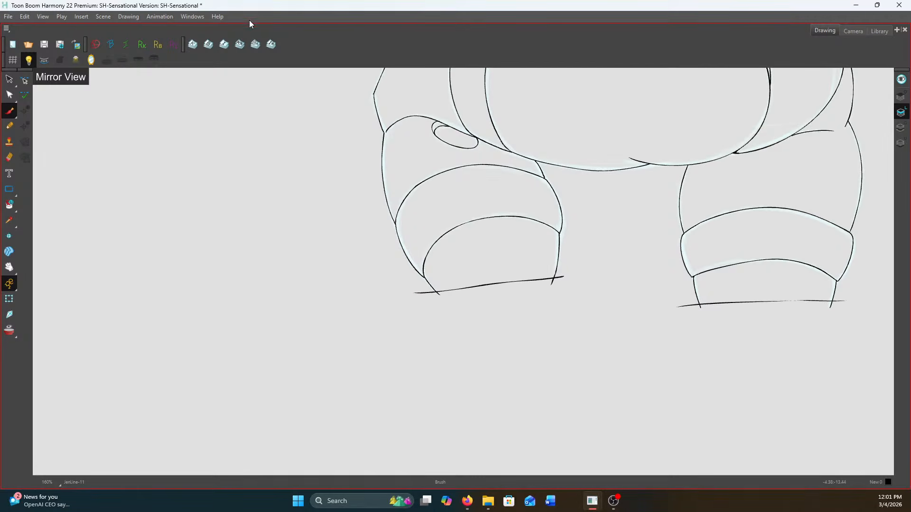
{"action": "scroll", "coordinate": [530, 111], "scroll_direction": "up", "scroll_amount": 2}
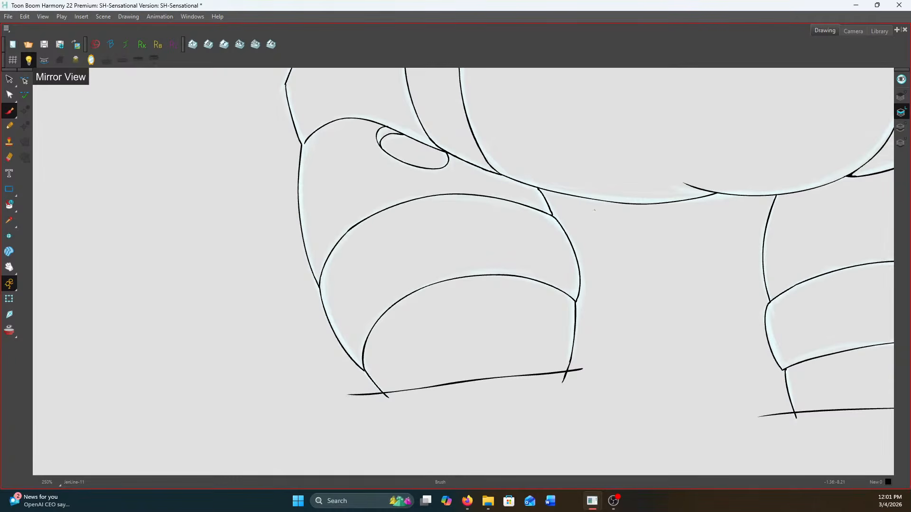
{"action": "left_click_drag", "start_coordinate": [604, 227], "coordinate": [258, 101]}
{"action": "scroll", "coordinate": [266, 119], "scroll_direction": "up", "scroll_amount": 2}
{"action": "left_click_drag", "start_coordinate": [830, 374], "coordinate": [739, 377]}
{"action": "scroll", "coordinate": [598, 332], "scroll_direction": "down", "scroll_amount": 9}
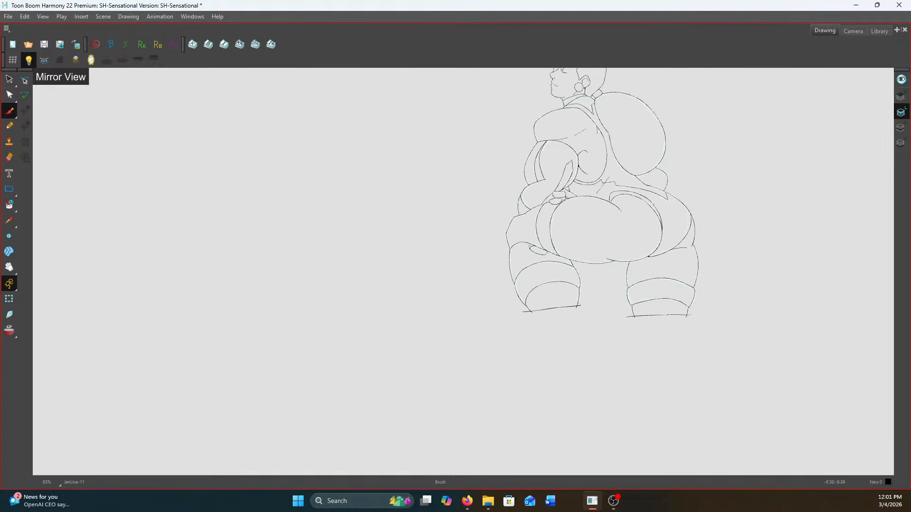
Save the scene and advance to the next rough drawing, framing its head and shoulders
{"action": "left_click", "coordinate": [44, 45]}
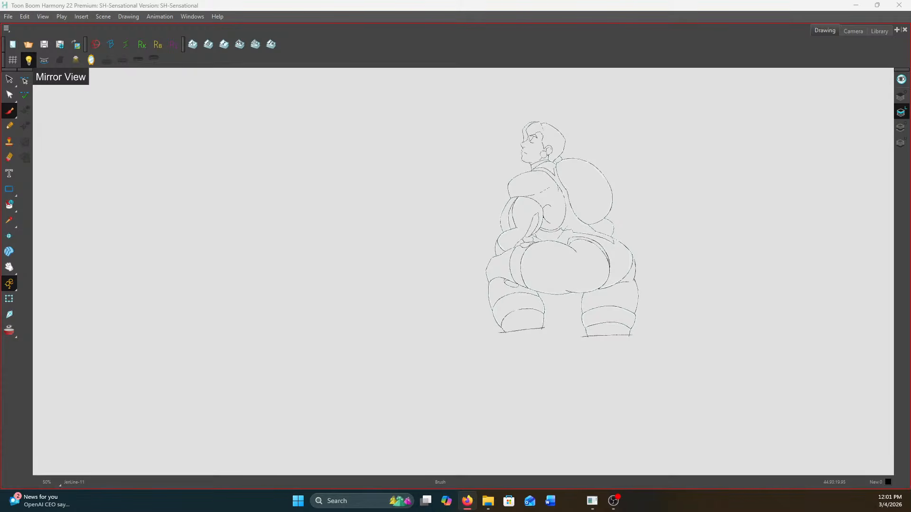
{"action": "key", "text": "alt+Tab"}
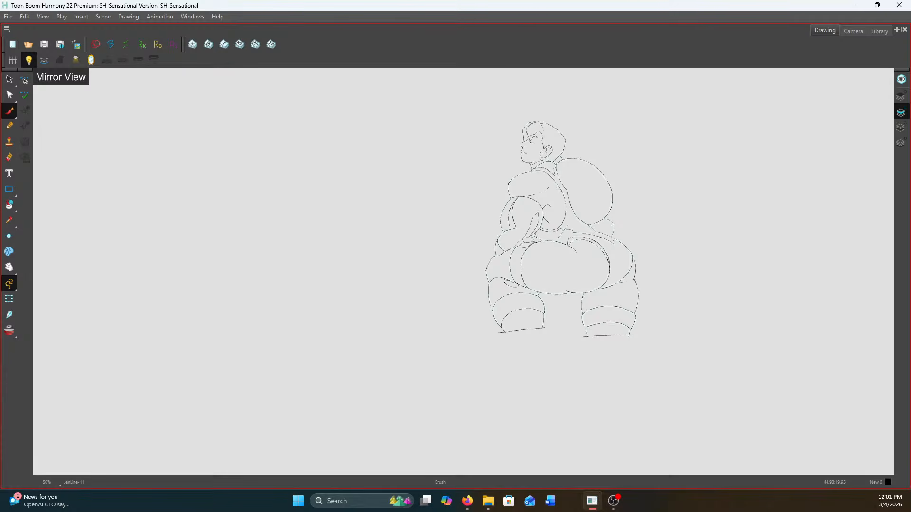
{"action": "key", "text": "period"}
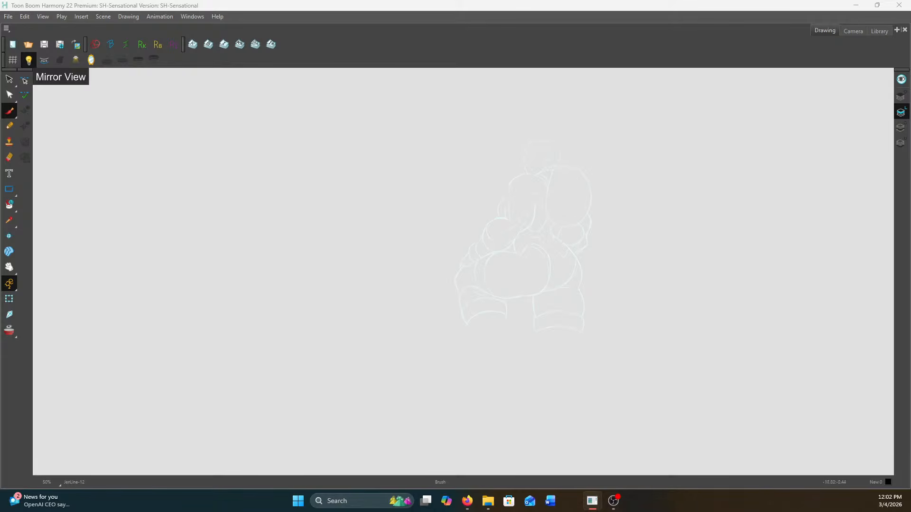
{"action": "scroll", "coordinate": [683, 267], "scroll_direction": "up", "scroll_amount": 8}
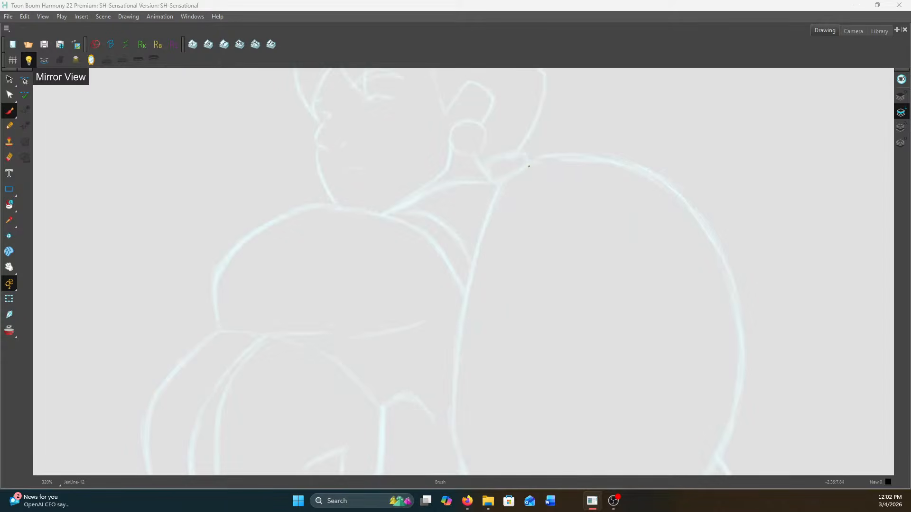
Ink the round earring and the ear above it, including the inner ear contour
{"action": "scroll", "coordinate": [682, 267], "scroll_direction": "up", "scroll_amount": 4}
{"action": "mouse_move", "coordinate": [638, 266]}
{"action": "left_mouse_down"}
{"action": "mouse_move", "coordinate": [575, 287]}
{"action": "mouse_move", "coordinate": [557, 324]}
{"action": "mouse_move", "coordinate": [567, 374]}
{"action": "mouse_move", "coordinate": [607, 402]}
{"action": "mouse_move", "coordinate": [655, 394]}
{"action": "mouse_move", "coordinate": [692, 348]}
{"action": "mouse_move", "coordinate": [687, 302]}
{"action": "mouse_move", "coordinate": [664, 278]}
{"action": "mouse_move", "coordinate": [612, 265]}
{"action": "left_mouse_up"}
{"action": "mouse_move", "coordinate": [557, 220]}
{"action": "left_mouse_down"}
{"action": "mouse_move", "coordinate": [622, 118]}
{"action": "mouse_move", "coordinate": [696, 145]}
{"action": "mouse_move", "coordinate": [724, 177]}
{"action": "mouse_move", "coordinate": [722, 207]}
{"action": "mouse_move", "coordinate": [674, 283]}
{"action": "left_mouse_up"}
{"action": "mouse_move", "coordinate": [701, 181]}
{"action": "left_mouse_down"}
{"action": "mouse_move", "coordinate": [647, 143]}
{"action": "mouse_move", "coordinate": [629, 158]}
{"action": "mouse_move", "coordinate": [594, 222]}
{"action": "mouse_move", "coordinate": [613, 239]}
{"action": "mouse_move", "coordinate": [605, 260]}
{"action": "left_mouse_up"}
{"action": "scroll", "coordinate": [605, 259], "scroll_direction": "down", "scroll_amount": 3}
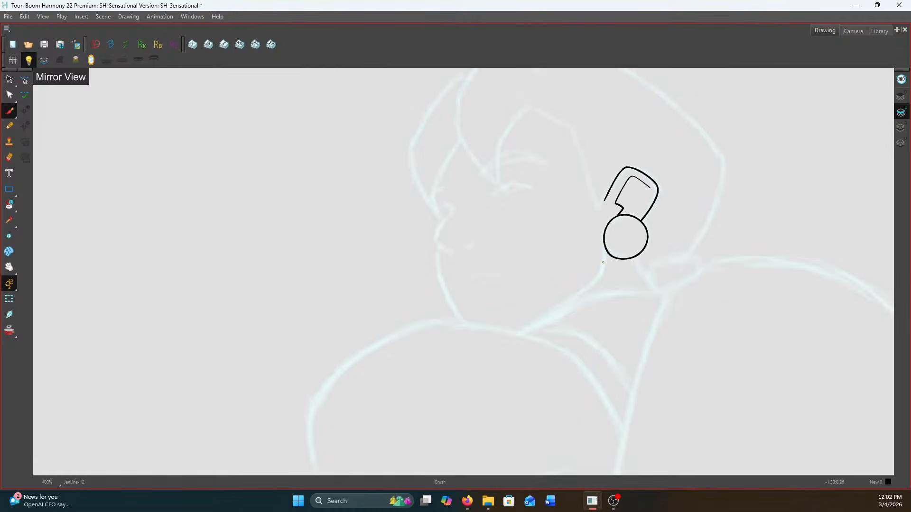
Ink the jawline from the earring down toward the chin, thickening its junction with the earring to solid black
{"action": "scroll", "coordinate": [605, 252], "scroll_direction": "up", "scroll_amount": 2}
{"action": "scroll", "coordinate": [605, 247], "scroll_direction": "up", "scroll_amount": 1}
{"action": "left_click_drag", "start_coordinate": [599, 245], "coordinate": [585, 323]}
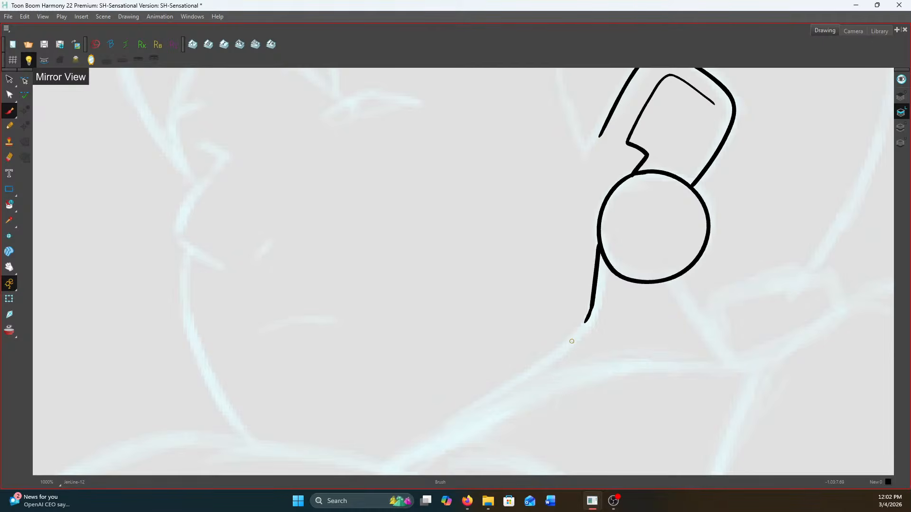
{"action": "left_click_drag", "start_coordinate": [492, 305], "coordinate": [546, 202]}
{"action": "mouse_move", "coordinate": [645, 209]}
{"action": "left_mouse_down"}
{"action": "mouse_move", "coordinate": [614, 248]}
{"action": "mouse_move", "coordinate": [544, 301]}
{"action": "left_mouse_up"}
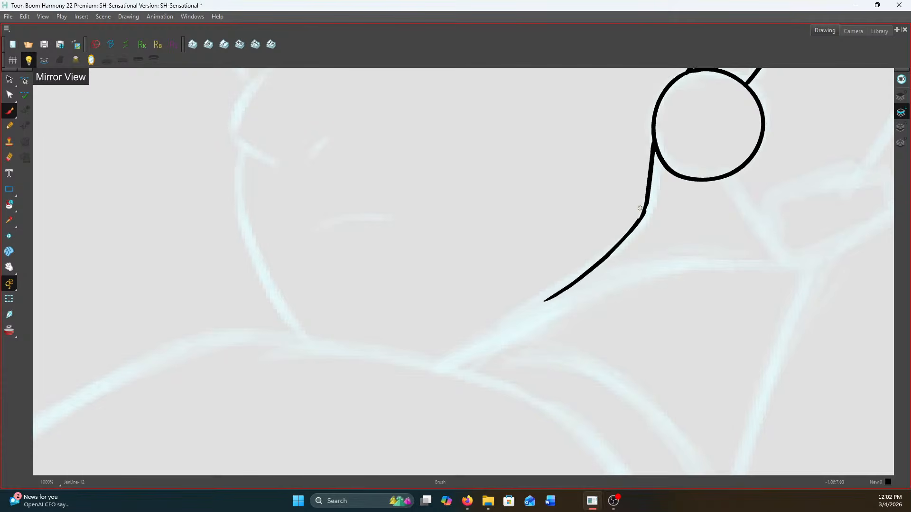
{"action": "left_click_drag", "start_coordinate": [655, 151], "coordinate": [655, 169]}
{"action": "left_click_drag", "start_coordinate": [714, 209], "coordinate": [626, 178]}
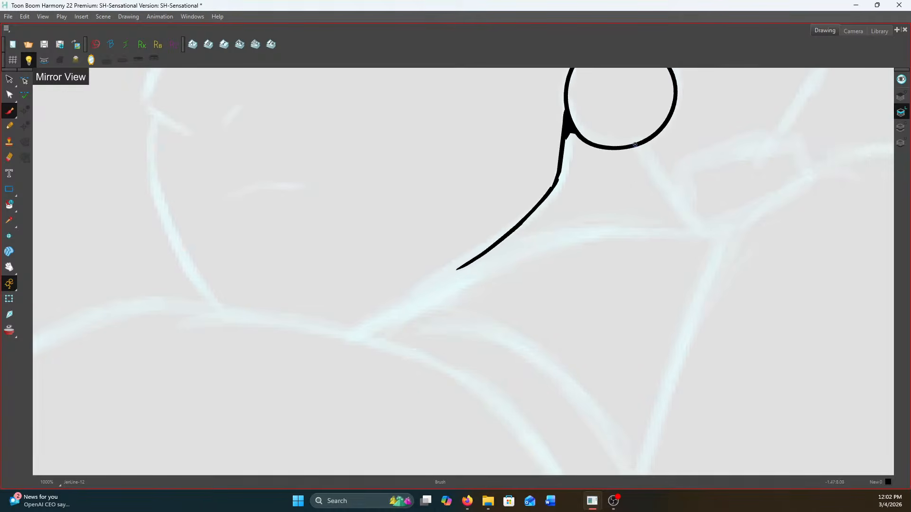
Ink the short diagonal neck line running down from the underside of the earring
{"action": "key", "text": "comma"}
{"action": "key", "text": "period"}
{"action": "left_click_drag", "start_coordinate": [644, 144], "coordinate": [695, 223]}
Ink the back edge of the hair from behind the crown down to the nape
{"action": "key", "text": "1"}
{"action": "key", "text": "1"}
{"action": "left_click_drag", "start_coordinate": [744, 177], "coordinate": [688, 270]}
{"action": "key", "text": "2"}
{"action": "key", "text": "2"}
{"action": "mouse_move", "coordinate": [683, 72]}
{"action": "left_mouse_down"}
{"action": "mouse_move", "coordinate": [713, 120]}
{"action": "mouse_move", "coordinate": [675, 266]}
{"action": "mouse_move", "coordinate": [636, 349]}
{"action": "left_mouse_up"}
{"action": "key", "text": "1"}
{"action": "key", "text": "1"}
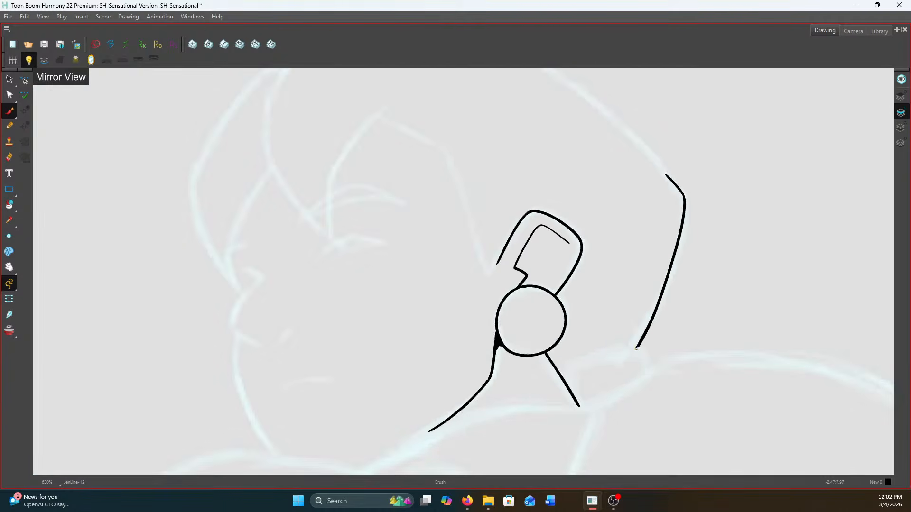
Ink the two pointed front hair locks and the angular hairline running down to the ear
{"action": "key", "text": "2"}
{"action": "mouse_move", "coordinate": [393, 106]}
{"action": "left_mouse_down"}
{"action": "mouse_move", "coordinate": [330, 181]}
{"action": "mouse_move", "coordinate": [331, 272]}
{"action": "left_mouse_up"}
{"action": "left_click_drag", "start_coordinate": [299, 228], "coordinate": [447, 334]}
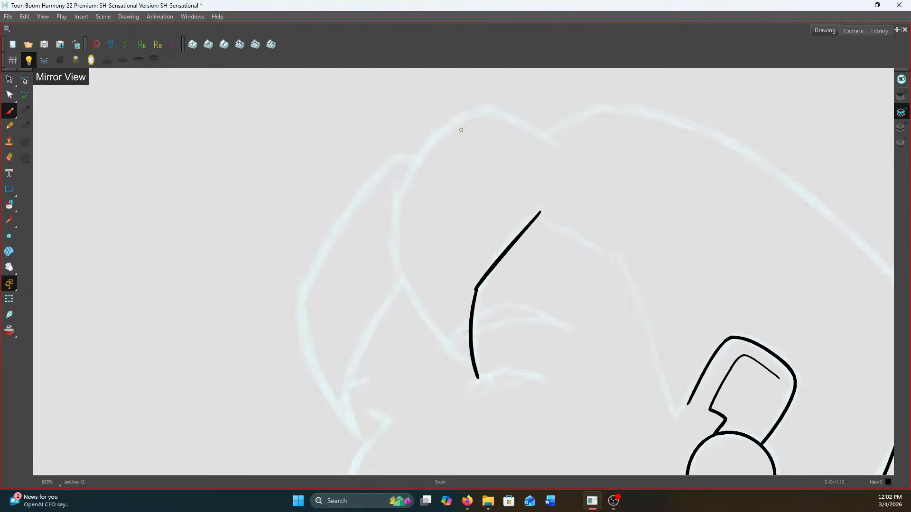
{"action": "mouse_move", "coordinate": [550, 141]}
{"action": "left_mouse_down"}
{"action": "mouse_move", "coordinate": [484, 97]}
{"action": "mouse_move", "coordinate": [430, 137]}
{"action": "mouse_move", "coordinate": [396, 196]}
{"action": "mouse_move", "coordinate": [400, 266]}
{"action": "mouse_move", "coordinate": [431, 327]}
{"action": "mouse_move", "coordinate": [484, 382]}
{"action": "left_mouse_up"}
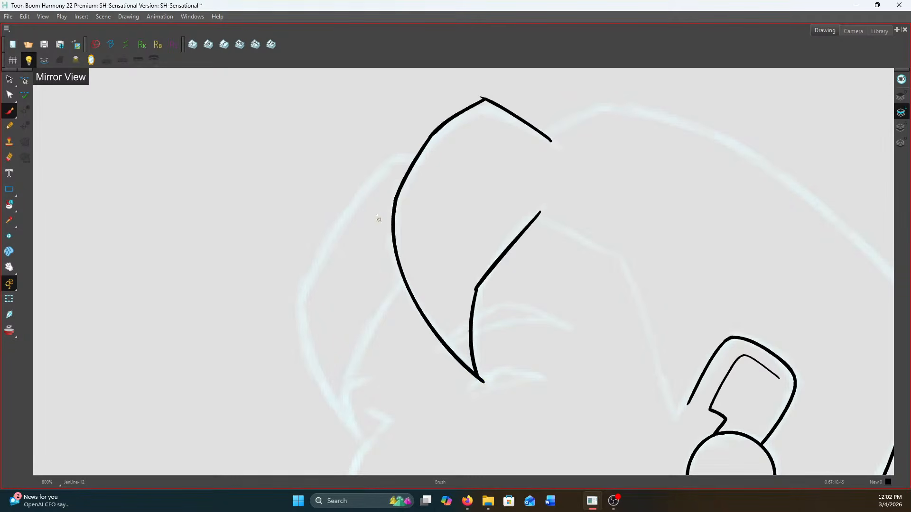
{"action": "mouse_move", "coordinate": [416, 157]}
{"action": "left_mouse_down"}
{"action": "mouse_move", "coordinate": [393, 154]}
{"action": "mouse_move", "coordinate": [349, 205]}
{"action": "mouse_move", "coordinate": [298, 297]}
{"action": "mouse_move", "coordinate": [311, 368]}
{"action": "mouse_move", "coordinate": [362, 434]}
{"action": "left_mouse_up"}
{"action": "mouse_move", "coordinate": [406, 280]}
{"action": "left_mouse_down"}
{"action": "mouse_move", "coordinate": [346, 380]}
{"action": "mouse_move", "coordinate": [361, 432]}
{"action": "left_mouse_up"}
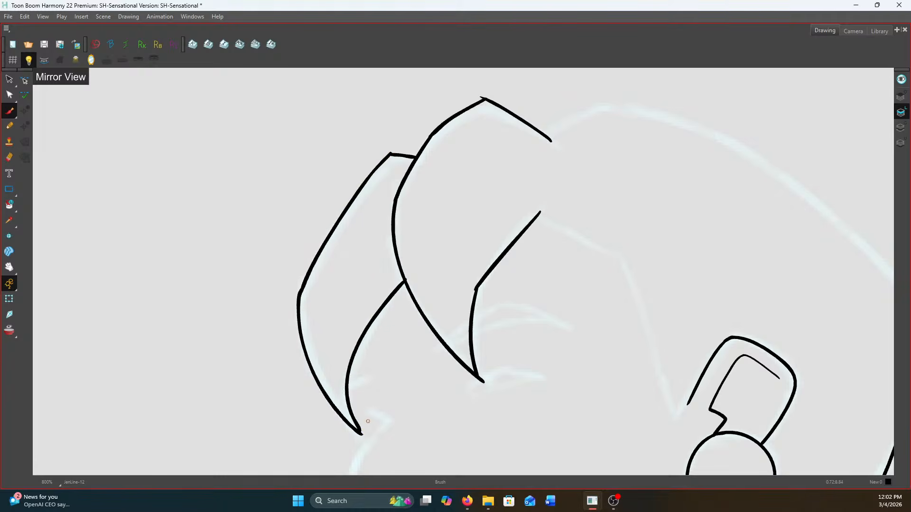
{"action": "mouse_move", "coordinate": [535, 216]}
{"action": "left_mouse_down"}
{"action": "mouse_move", "coordinate": [609, 250]}
{"action": "mouse_move", "coordinate": [631, 309]}
{"action": "mouse_move", "coordinate": [641, 313]}
{"action": "mouse_move", "coordinate": [670, 415]}
{"action": "mouse_move", "coordinate": [689, 395]}
{"action": "left_mouse_up"}
{"action": "scroll", "coordinate": [689, 396], "scroll_direction": "down", "scroll_amount": 1}
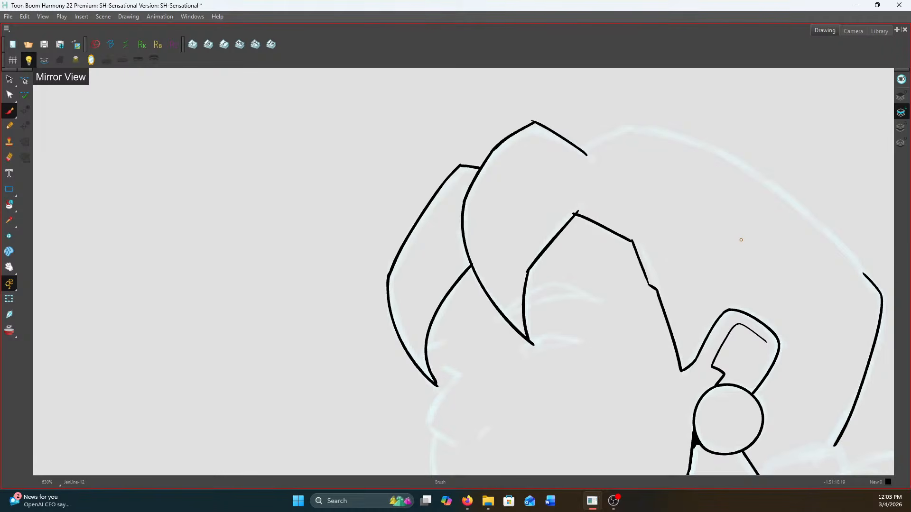
Ink the nose tip with its thick underside and the short nostril mark beside it
{"action": "scroll", "coordinate": [448, 304], "scroll_direction": "up", "scroll_amount": 1}
{"action": "left_click_drag", "start_coordinate": [462, 398], "coordinate": [451, 147]}
{"action": "scroll", "coordinate": [459, 166], "scroll_direction": "up", "scroll_amount": 2}
{"action": "mouse_move", "coordinate": [405, 187]}
{"action": "left_mouse_down"}
{"action": "mouse_move", "coordinate": [392, 215]}
{"action": "mouse_move", "coordinate": [401, 236]}
{"action": "mouse_move", "coordinate": [445, 264]}
{"action": "left_mouse_up"}
{"action": "mouse_move", "coordinate": [404, 235]}
{"action": "left_mouse_down"}
{"action": "mouse_move", "coordinate": [448, 264]}
{"action": "mouse_move", "coordinate": [518, 235]}
{"action": "left_mouse_up"}
{"action": "scroll", "coordinate": [411, 212], "scroll_direction": "down", "scroll_amount": 1}
{"action": "scroll", "coordinate": [414, 238], "scroll_direction": "down", "scroll_amount": 1}
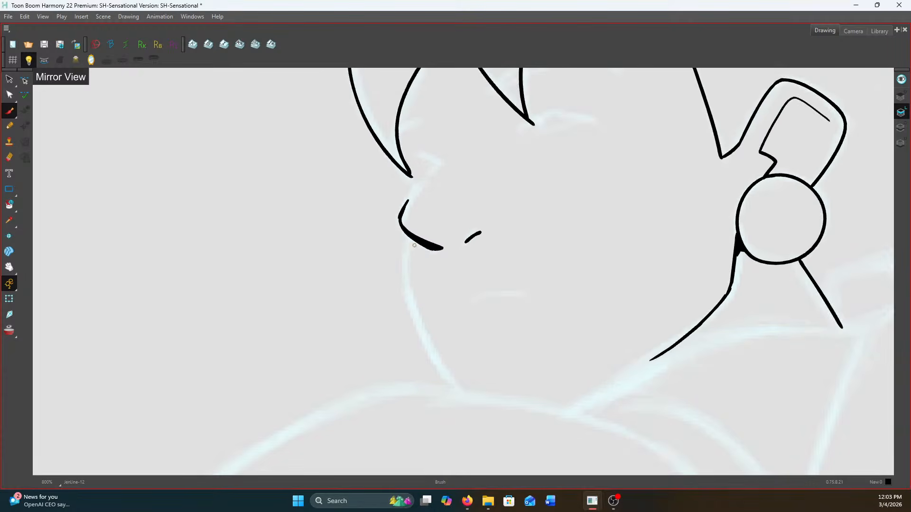
Ink the front face contour from below the nose to the chin, plus the angled nose-bridge line
{"action": "scroll", "coordinate": [406, 254], "scroll_direction": "up", "scroll_amount": 3}
{"action": "mouse_move", "coordinate": [374, 156]}
{"action": "left_mouse_down"}
{"action": "mouse_move", "coordinate": [370, 282]}
{"action": "mouse_move", "coordinate": [386, 325]}
{"action": "mouse_move", "coordinate": [469, 427]}
{"action": "left_mouse_up"}
{"action": "scroll", "coordinate": [368, 247], "scroll_direction": "down", "scroll_amount": 1}
{"action": "scroll", "coordinate": [470, 426], "scroll_direction": "down", "scroll_amount": 3}
{"action": "scroll", "coordinate": [417, 218], "scroll_direction": "up", "scroll_amount": 4}
{"action": "mouse_move", "coordinate": [439, 258]}
{"action": "left_mouse_down"}
{"action": "mouse_move", "coordinate": [493, 274]}
{"action": "mouse_move", "coordinate": [463, 311]}
{"action": "left_mouse_up"}
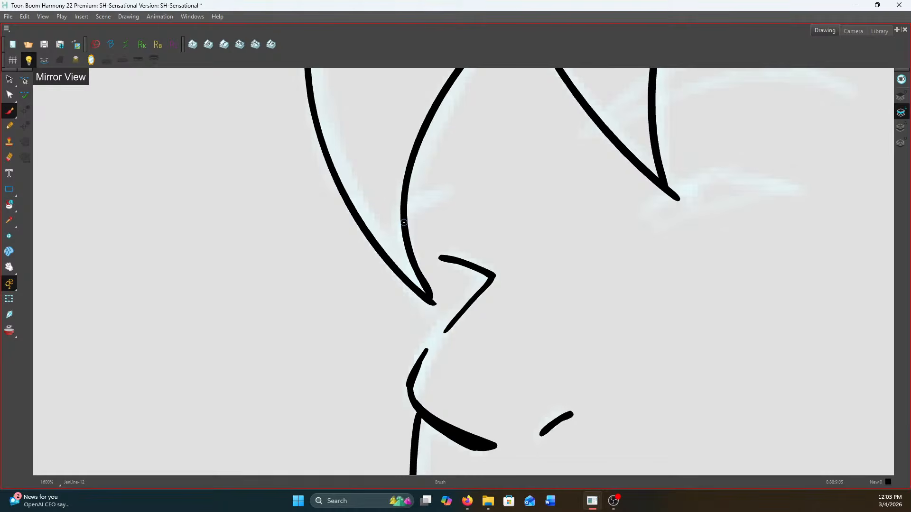
Ink the narrow near eye at the tip of the larger front hair lock
{"action": "scroll", "coordinate": [403, 222], "scroll_direction": "down", "scroll_amount": 1}
{"action": "scroll", "coordinate": [538, 152], "scroll_direction": "down", "scroll_amount": 2}
{"action": "scroll", "coordinate": [628, 180], "scroll_direction": "up", "scroll_amount": 2}
{"action": "left_click_drag", "start_coordinate": [657, 181], "coordinate": [536, 200]}
{"action": "left_click_drag", "start_coordinate": [657, 181], "coordinate": [567, 183]}
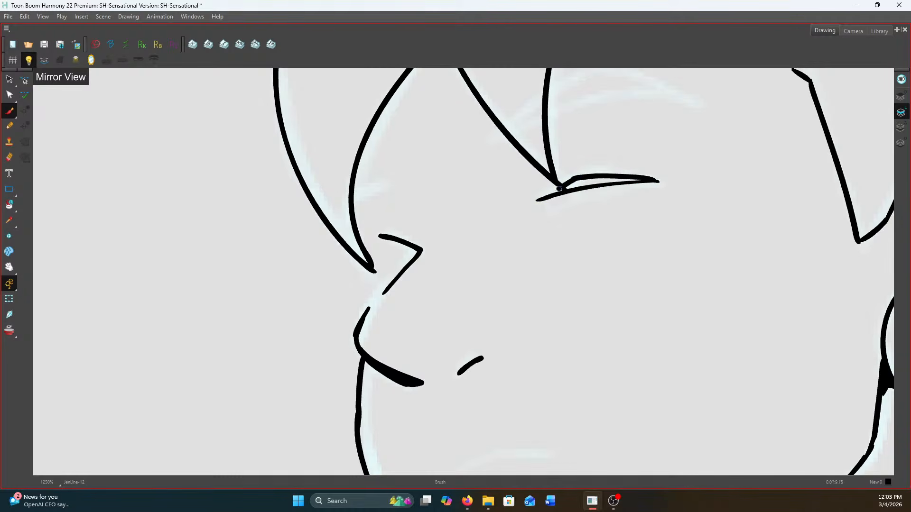
Ink the arched, tapered eyebrow above the near eye, crossing the larger front hair lock
{"action": "scroll", "coordinate": [569, 182], "scroll_direction": "down", "scroll_amount": 3}
{"action": "scroll", "coordinate": [623, 157], "scroll_direction": "up", "scroll_amount": 2}
{"action": "scroll", "coordinate": [623, 157], "scroll_direction": "up", "scroll_amount": 2}
{"action": "mouse_move", "coordinate": [624, 162]}
{"action": "left_mouse_down"}
{"action": "mouse_move", "coordinate": [532, 152]}
{"action": "mouse_move", "coordinate": [410, 212]}
{"action": "left_mouse_up"}
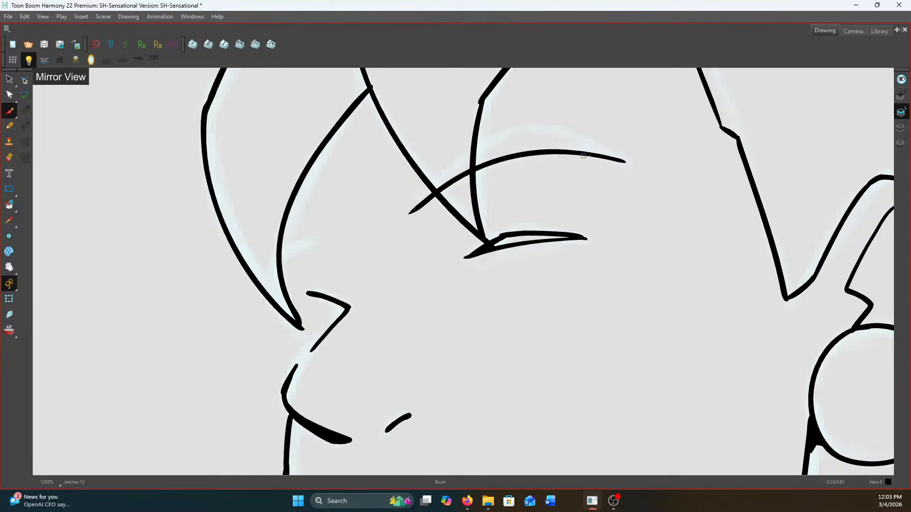
{"action": "mouse_move", "coordinate": [619, 158]}
{"action": "left_mouse_down"}
{"action": "mouse_move", "coordinate": [512, 124]}
{"action": "mouse_move", "coordinate": [489, 130]}
{"action": "mouse_move", "coordinate": [501, 122]}
{"action": "mouse_move", "coordinate": [402, 213]}
{"action": "left_mouse_up"}
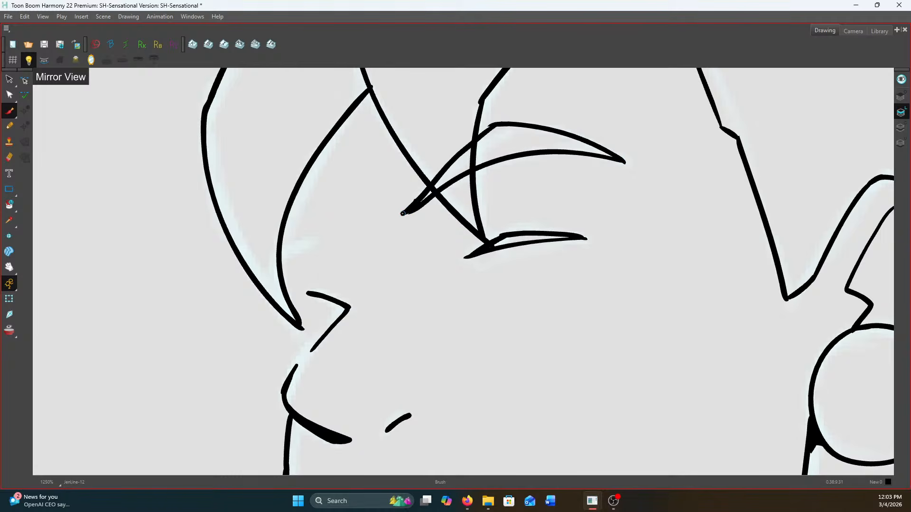
Ink the small far eyebrow against the front lock and the short profile line leading down to the nose
{"action": "mouse_move", "coordinate": [323, 250]}
{"action": "left_mouse_down"}
{"action": "mouse_move", "coordinate": [281, 263]}
{"action": "mouse_move", "coordinate": [311, 248]}
{"action": "mouse_move", "coordinate": [282, 250]}
{"action": "left_mouse_up"}
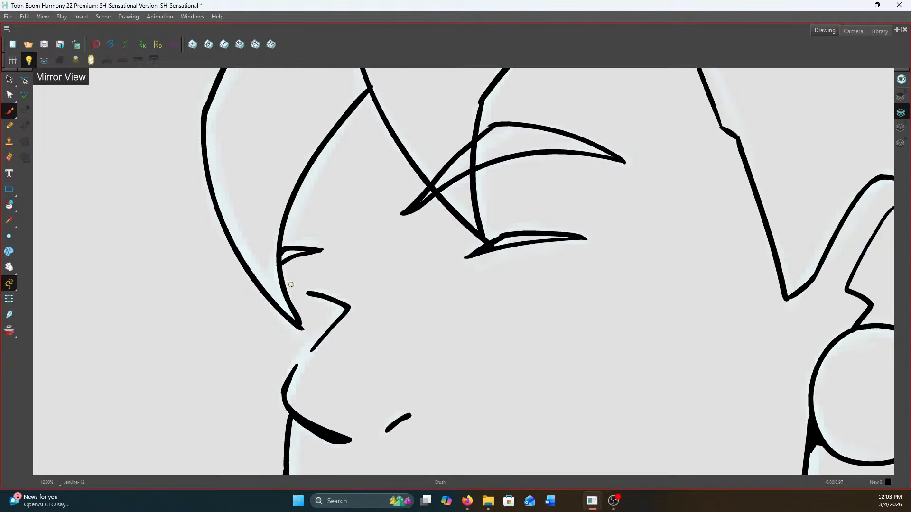
{"action": "mouse_move", "coordinate": [281, 316]}
{"action": "left_mouse_down"}
{"action": "mouse_move", "coordinate": [298, 349]}
{"action": "mouse_move", "coordinate": [292, 369]}
{"action": "mouse_move", "coordinate": [308, 355]}
{"action": "mouse_move", "coordinate": [292, 375]}
{"action": "left_mouse_up"}
{"action": "scroll", "coordinate": [324, 327], "scroll_direction": "down", "scroll_amount": 7}
Ink the top hair outline from the notch at the parting over the crown to the back of the head
{"action": "scroll", "coordinate": [406, 265], "scroll_direction": "up", "scroll_amount": 3}
{"action": "scroll", "coordinate": [368, 180], "scroll_direction": "up", "scroll_amount": 1}
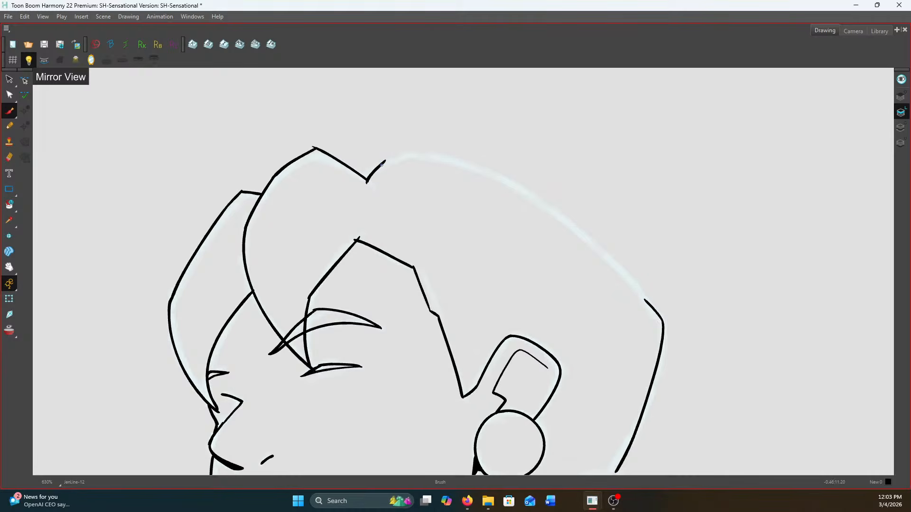
{"action": "mouse_move", "coordinate": [402, 153]}
{"action": "left_mouse_down"}
{"action": "mouse_move", "coordinate": [452, 160]}
{"action": "mouse_move", "coordinate": [549, 205]}
{"action": "mouse_move", "coordinate": [660, 317]}
{"action": "left_mouse_up"}
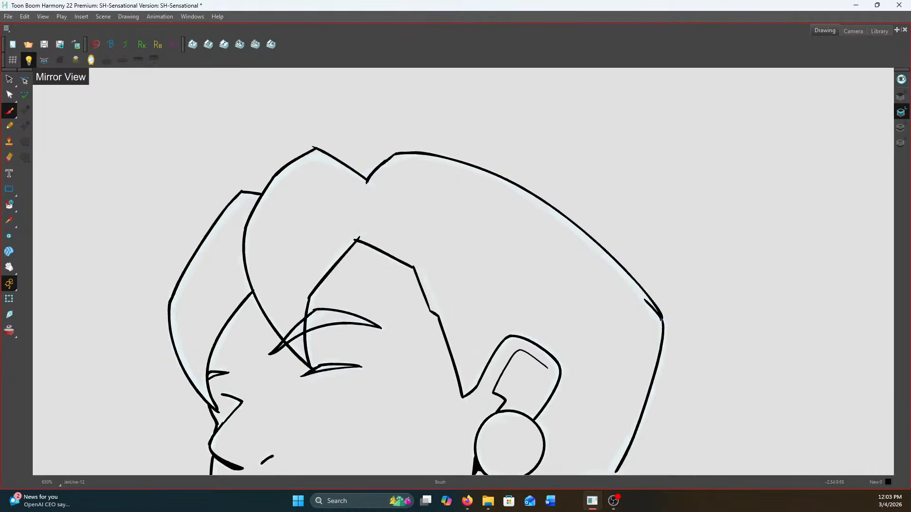
{"action": "scroll", "coordinate": [334, 180], "scroll_direction": "down", "scroll_amount": 6}
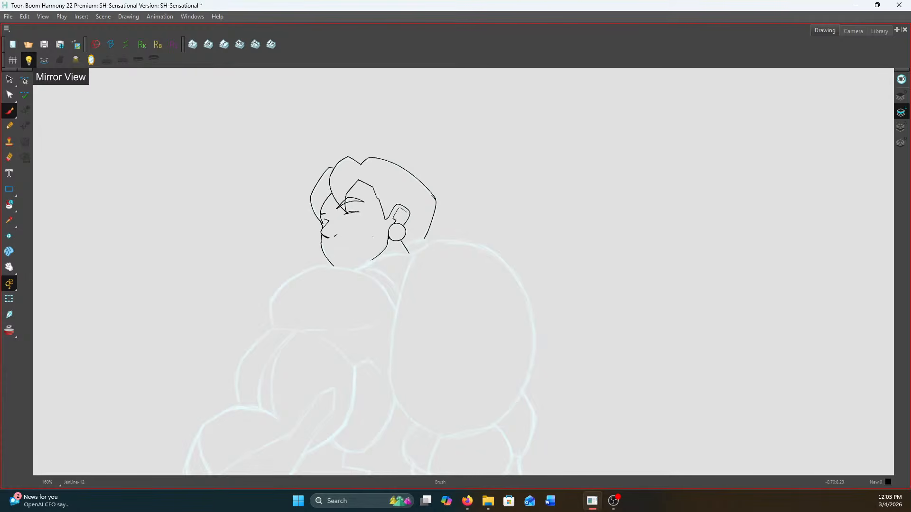
Ink the small far eye between the front lock tip and the nose bridge
{"action": "scroll", "coordinate": [397, 255], "scroll_direction": "up", "scroll_amount": 1}
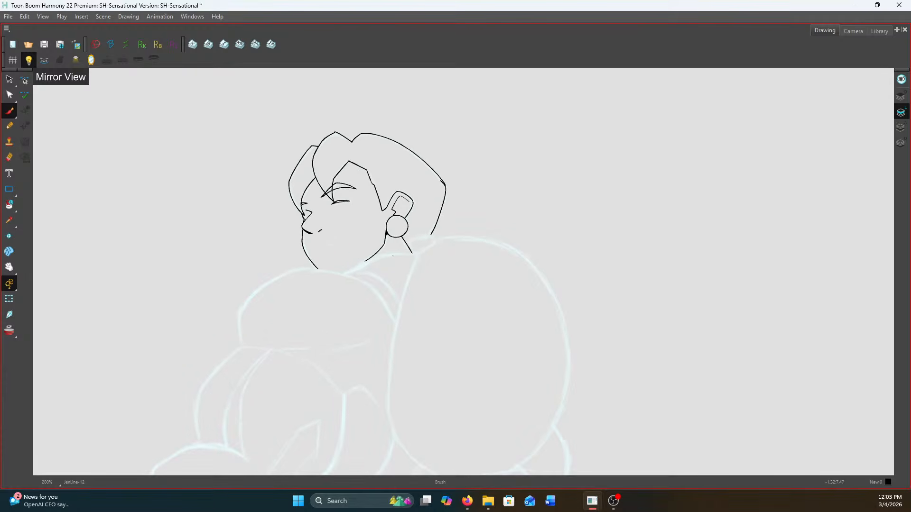
{"action": "scroll", "coordinate": [395, 242], "scroll_direction": "up", "scroll_amount": 1}
{"action": "left_click_drag", "start_coordinate": [385, 245], "coordinate": [473, 247]}
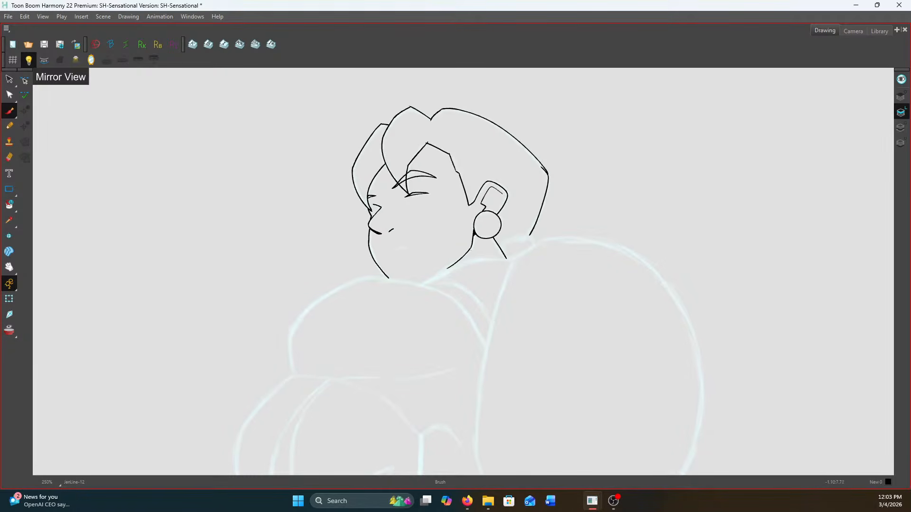
{"action": "scroll", "coordinate": [402, 205], "scroll_direction": "up", "scroll_amount": 4}
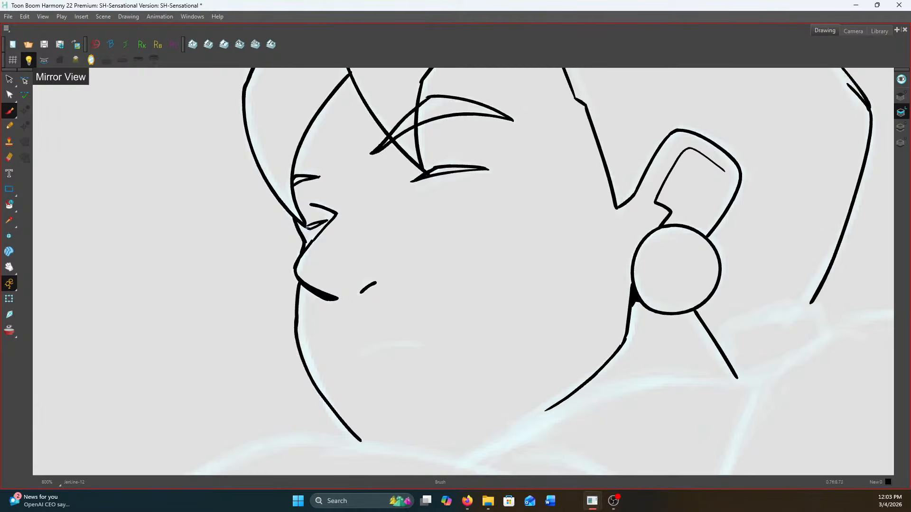
{"action": "scroll", "coordinate": [307, 228], "scroll_direction": "down", "scroll_amount": 2}
{"action": "scroll", "coordinate": [532, 271], "scroll_direction": "up", "scroll_amount": 2}
{"action": "scroll", "coordinate": [542, 275], "scroll_direction": "down", "scroll_amount": 2}
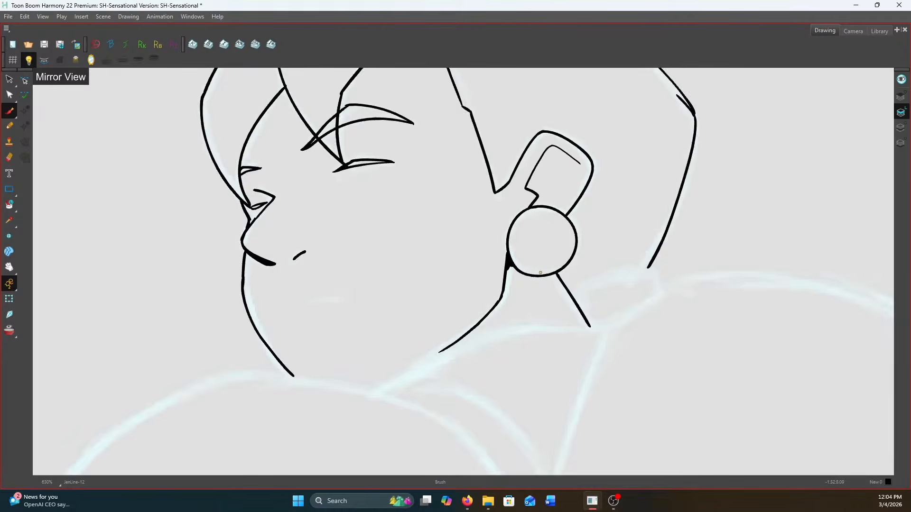
Ink the nape shape between the neck line and the hair's back edge, with a short stroke toward the shoulder
{"action": "scroll", "coordinate": [551, 274], "scroll_direction": "up", "scroll_amount": 1}
{"action": "scroll", "coordinate": [628, 269], "scroll_direction": "up", "scroll_amount": 1}
{"action": "left_click_drag", "start_coordinate": [626, 264], "coordinate": [556, 285]}
{"action": "left_click_drag", "start_coordinate": [647, 266], "coordinate": [659, 292]}
Ink the curved inner hair line sweeping from the hairline peak back to the crown outline
{"action": "scroll", "coordinate": [659, 288], "scroll_direction": "down", "scroll_amount": 4}
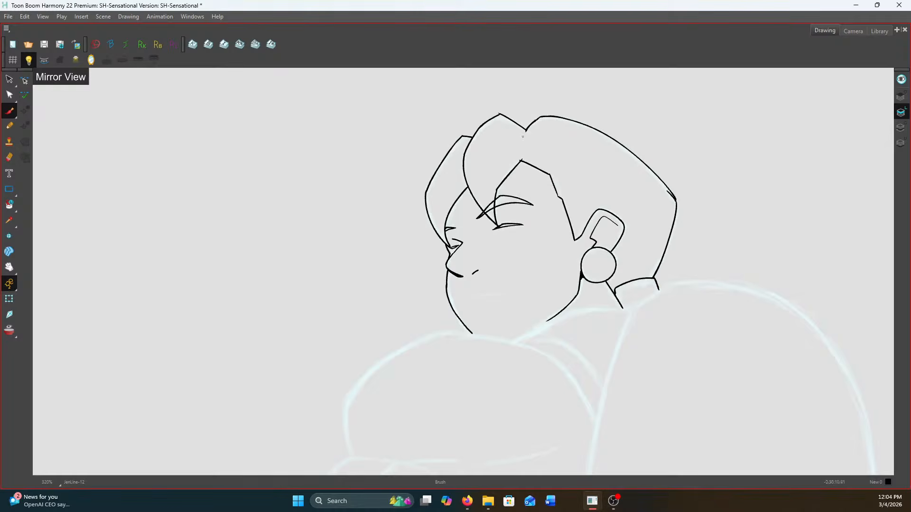
{"action": "scroll", "coordinate": [522, 138], "scroll_direction": "up", "scroll_amount": 1}
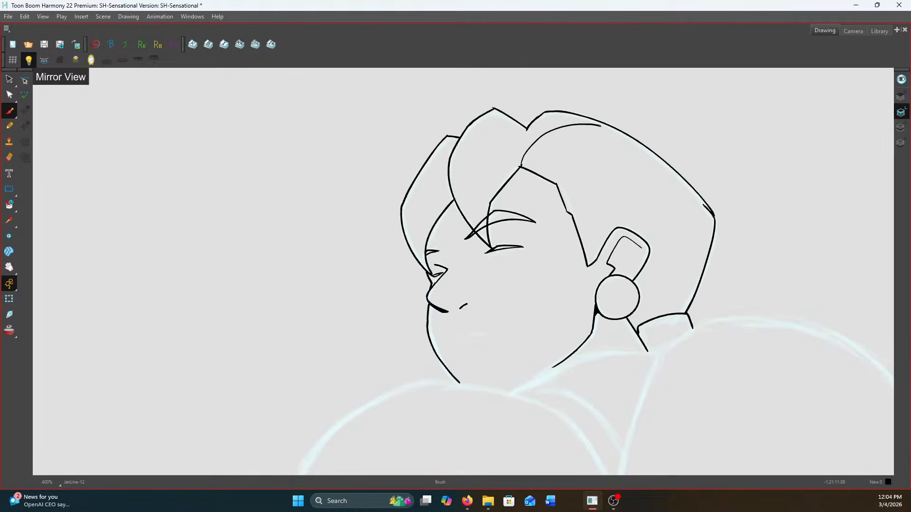
{"action": "scroll", "coordinate": [687, 163], "scroll_direction": "down", "scroll_amount": 2}
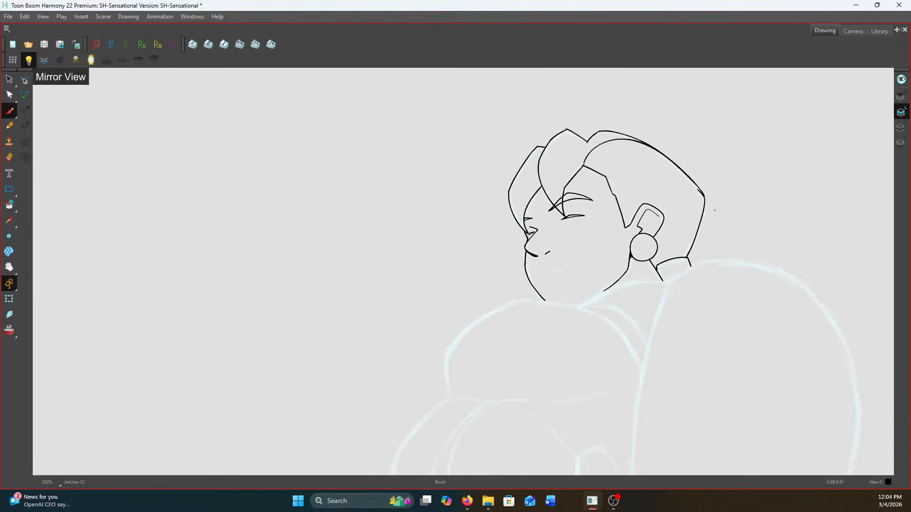
Ink the large rounded contour beneath the chin from its outer lower end over the top to the arm, redoing unsatisfactory strokes
{"action": "left_click_drag", "start_coordinate": [717, 235], "coordinate": [719, 56]}
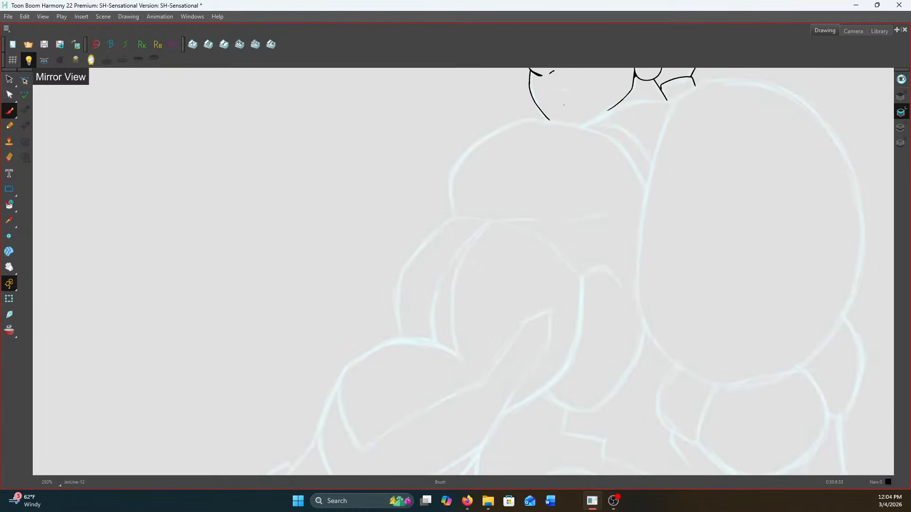
{"action": "scroll", "coordinate": [551, 116], "scroll_direction": "up", "scroll_amount": 1}
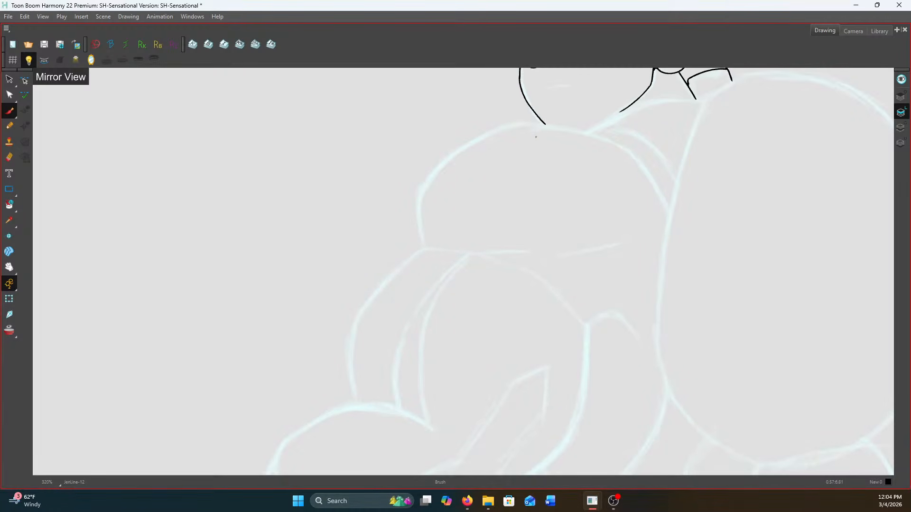
{"action": "scroll", "coordinate": [535, 137], "scroll_direction": "up", "scroll_amount": 1}
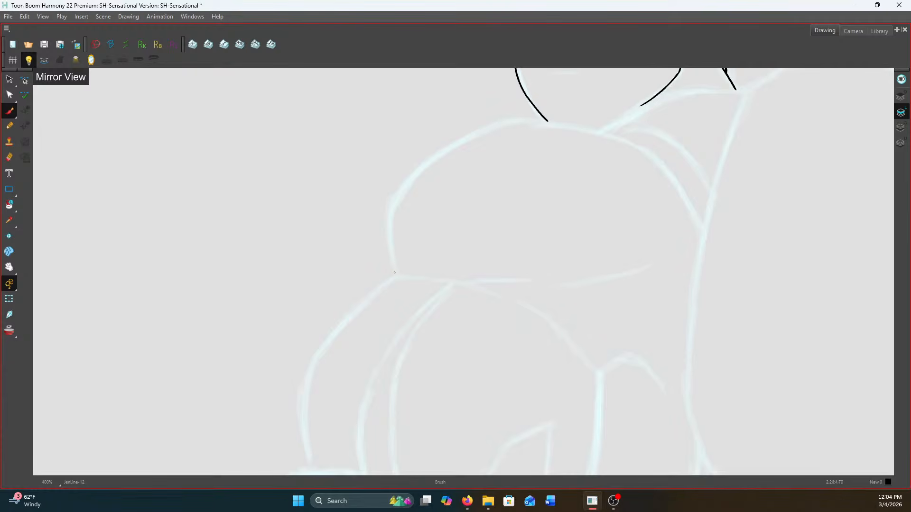
{"action": "left_click_drag", "start_coordinate": [394, 273], "coordinate": [386, 230]}
{"action": "key", "text": "ctrl+z"}
{"action": "mouse_move", "coordinate": [390, 214]}
{"action": "left_mouse_down"}
{"action": "mouse_move", "coordinate": [444, 151]}
{"action": "mouse_move", "coordinate": [514, 121]}
{"action": "mouse_move", "coordinate": [547, 121]}
{"action": "mouse_move", "coordinate": [651, 153]}
{"action": "left_mouse_up"}
{"action": "key", "text": "ctrl+z"}
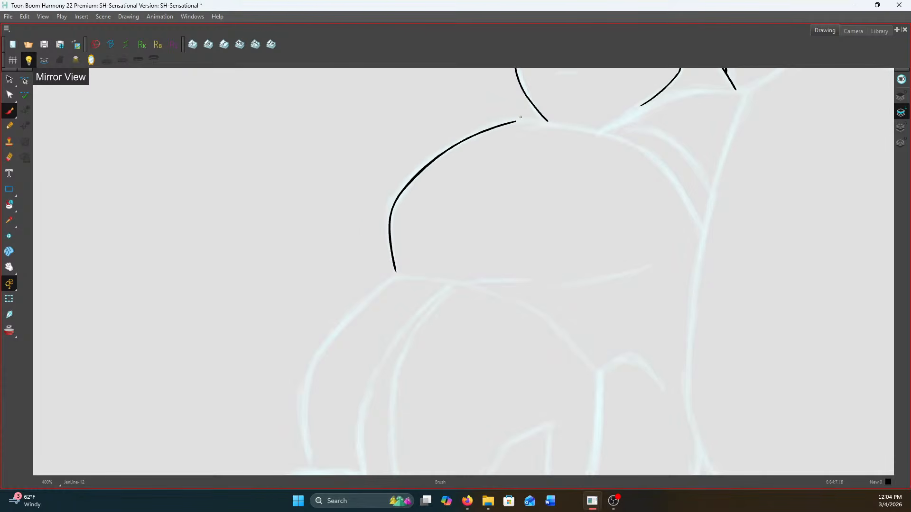
{"action": "mouse_move", "coordinate": [528, 121]}
{"action": "left_mouse_down"}
{"action": "mouse_move", "coordinate": [640, 147]}
{"action": "mouse_move", "coordinate": [678, 185]}
{"action": "mouse_move", "coordinate": [702, 230]}
{"action": "left_mouse_up"}
Ink the neck-to-shoulder line above the rounded contour and extend the jawline to meet it
{"action": "left_click_drag", "start_coordinate": [499, 237], "coordinate": [512, 371]}
{"action": "key", "text": "f"}
{"action": "key", "text": "g"}
{"action": "left_click_drag", "start_coordinate": [690, 229], "coordinate": [617, 266]}
{"action": "scroll", "coordinate": [650, 242], "scroll_direction": "up", "scroll_amount": 4}
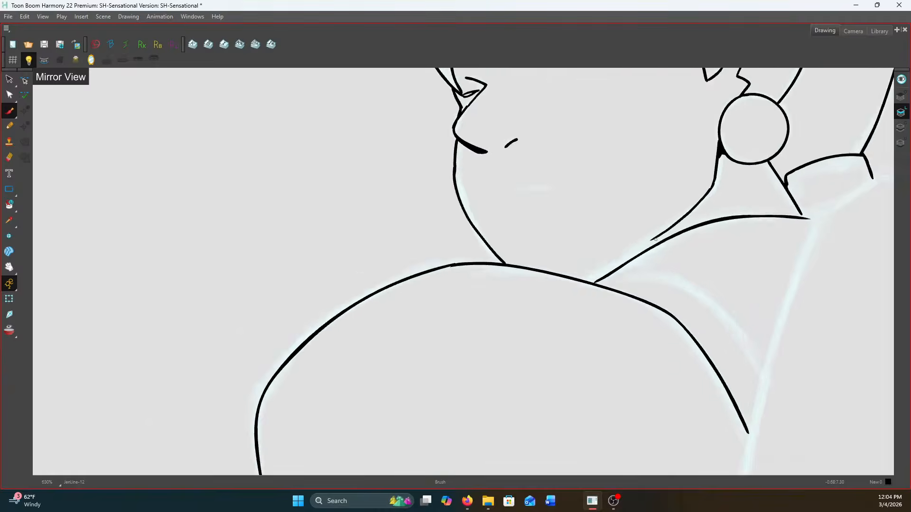
{"action": "mouse_move", "coordinate": [747, 155]}
{"action": "left_mouse_down"}
{"action": "mouse_move", "coordinate": [709, 200]}
{"action": "mouse_move", "coordinate": [726, 179]}
{"action": "mouse_move", "coordinate": [622, 268]}
{"action": "mouse_move", "coordinate": [640, 239]}
{"action": "mouse_move", "coordinate": [701, 191]}
{"action": "mouse_move", "coordinate": [654, 239]}
{"action": "left_mouse_up"}
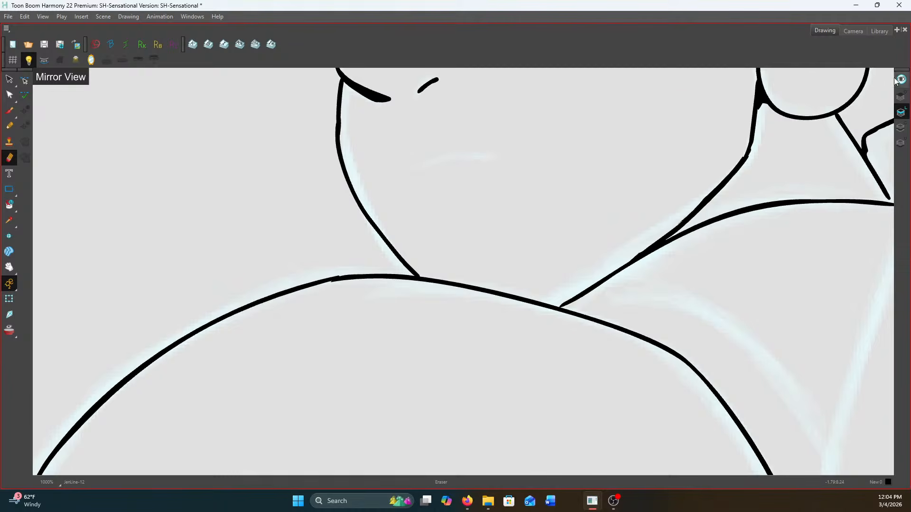
Show the partly inked figure in the Camera view to check it as a whole
{"action": "left_click", "coordinate": [857, 33]}
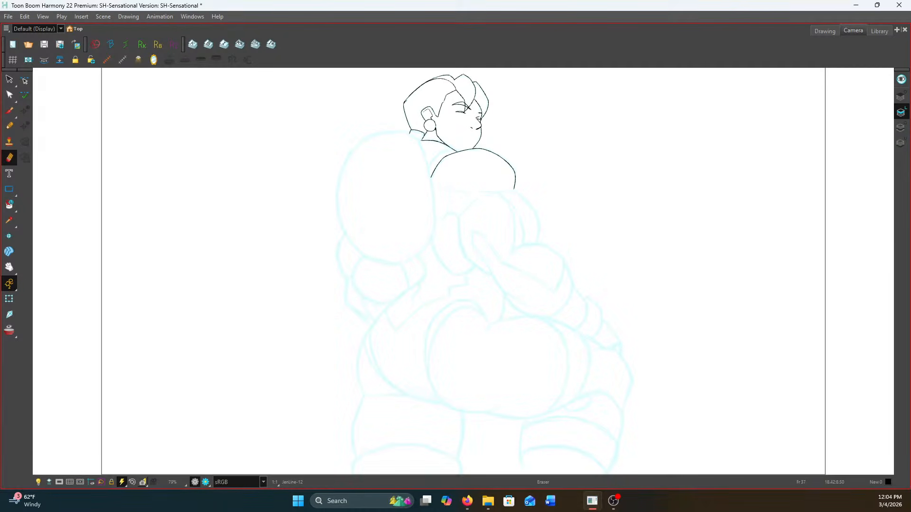
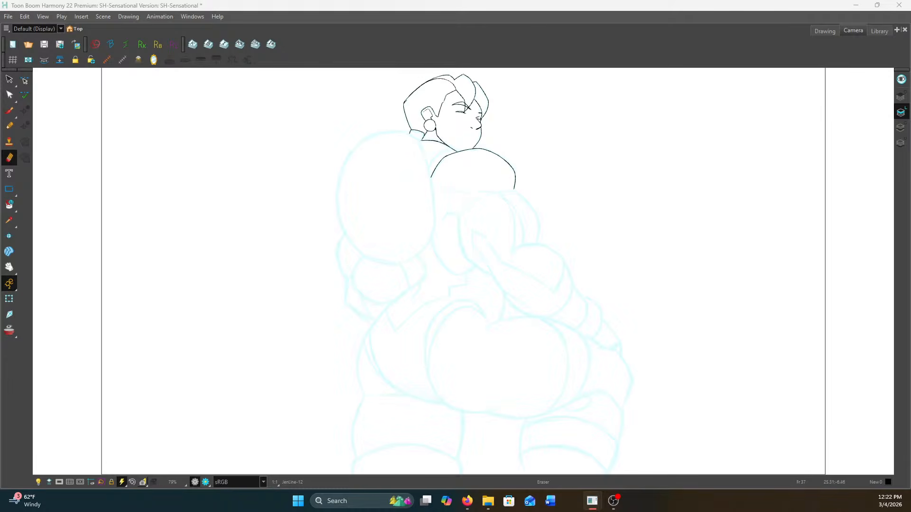
Return to the Drawing view and ink the short, slightly curved mouth line with the Brush
{"action": "left_click", "coordinate": [824, 30]}
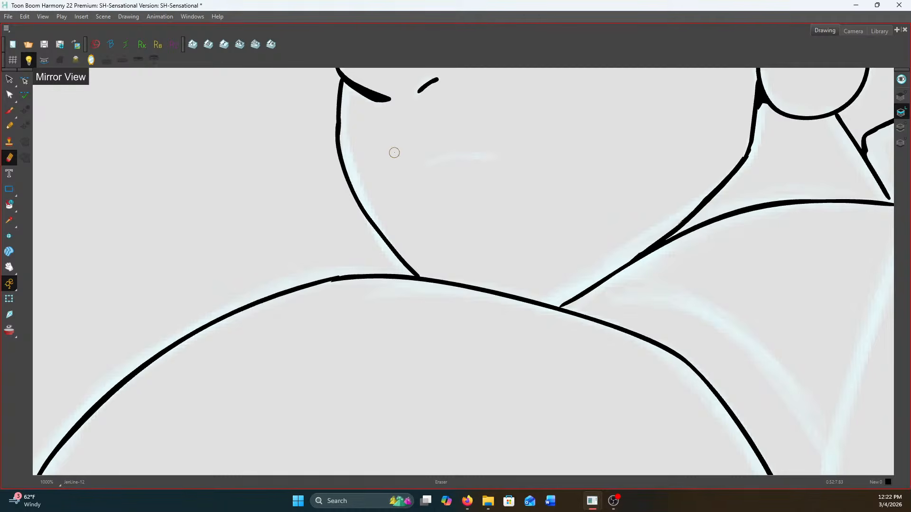
{"action": "left_click", "coordinate": [9, 110]}
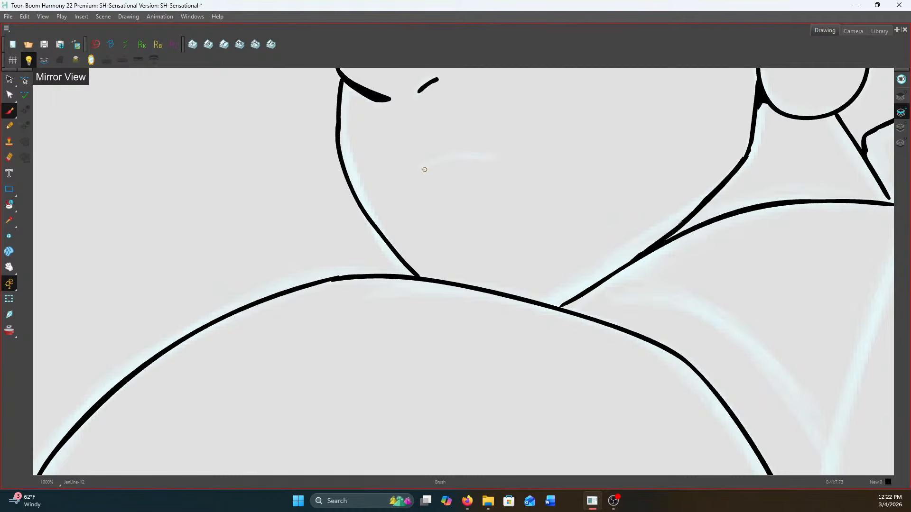
{"action": "left_click_drag", "start_coordinate": [450, 158], "coordinate": [497, 157]}
{"action": "scroll", "coordinate": [501, 159], "scroll_direction": "down", "scroll_amount": 5}
{"action": "scroll", "coordinate": [533, 203], "scroll_direction": "up", "scroll_amount": 3}
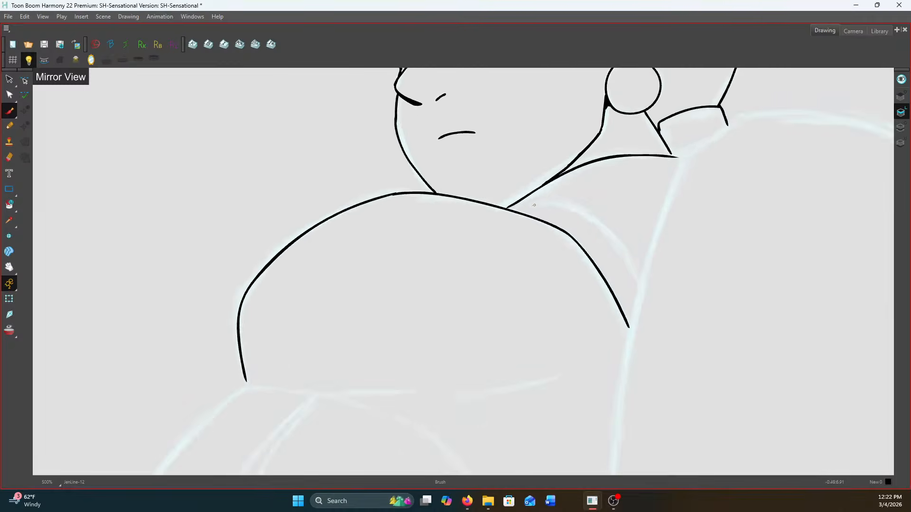
Ink the curved line running from the neck to the large oval, then the oval's inner edge beside the chest
{"action": "mouse_move", "coordinate": [590, 204]}
{"action": "left_mouse_down"}
{"action": "mouse_move", "coordinate": [630, 237]}
{"action": "mouse_move", "coordinate": [669, 290]}
{"action": "left_mouse_up"}
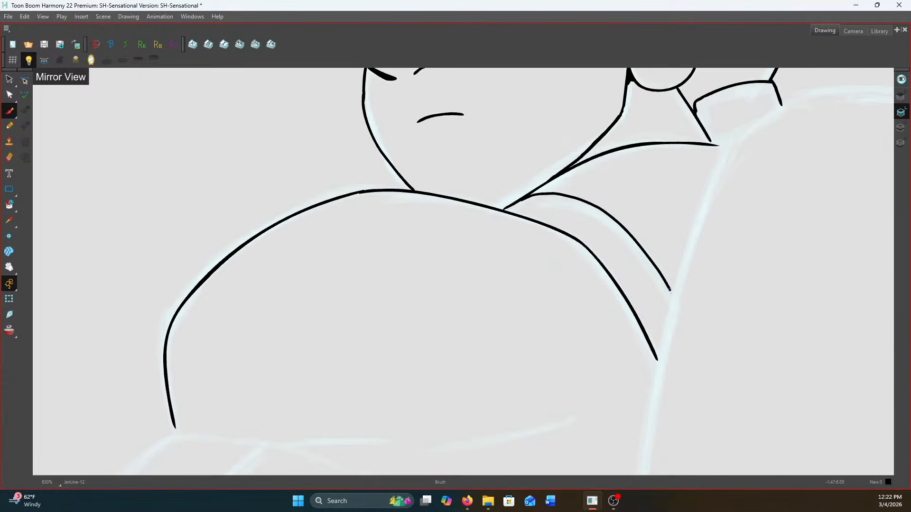
{"action": "scroll", "coordinate": [673, 285], "scroll_direction": "down", "scroll_amount": 3}
{"action": "scroll", "coordinate": [736, 193], "scroll_direction": "up", "scroll_amount": 3}
{"action": "mouse_move", "coordinate": [712, 203]}
{"action": "left_mouse_down"}
{"action": "mouse_move", "coordinate": [664, 230]}
{"action": "mouse_move", "coordinate": [687, 205]}
{"action": "mouse_move", "coordinate": [662, 161]}
{"action": "left_mouse_up"}
{"action": "scroll", "coordinate": [664, 234], "scroll_direction": "down", "scroll_amount": 5}
{"action": "scroll", "coordinate": [705, 253], "scroll_direction": "up", "scroll_amount": 3}
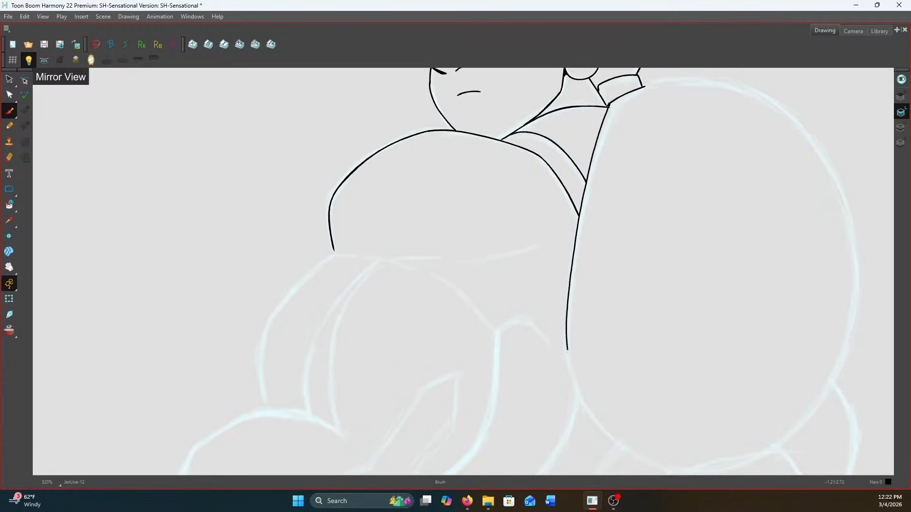
Continue the large oval's outline along its underside and around the outer edge, leaving the forearm junction open
{"action": "left_click_drag", "start_coordinate": [603, 428], "coordinate": [691, 477]}
{"action": "scroll", "coordinate": [682, 258], "scroll_direction": "down", "scroll_amount": 3}
{"action": "scroll", "coordinate": [661, 170], "scroll_direction": "up", "scroll_amount": 2}
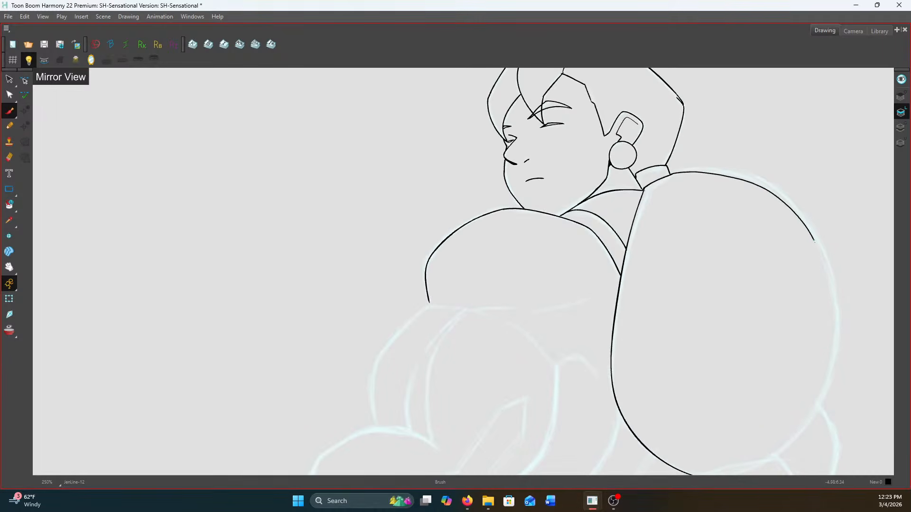
{"action": "left_click_drag", "start_coordinate": [804, 427], "coordinate": [786, 447]}
{"action": "scroll", "coordinate": [844, 348], "scroll_direction": "down", "scroll_amount": 1}
{"action": "scroll", "coordinate": [820, 399], "scroll_direction": "up", "scroll_amount": 1}
{"action": "left_click_drag", "start_coordinate": [822, 400], "coordinate": [744, 183]}
{"action": "scroll", "coordinate": [744, 183], "scroll_direction": "up", "scroll_amount": 1}
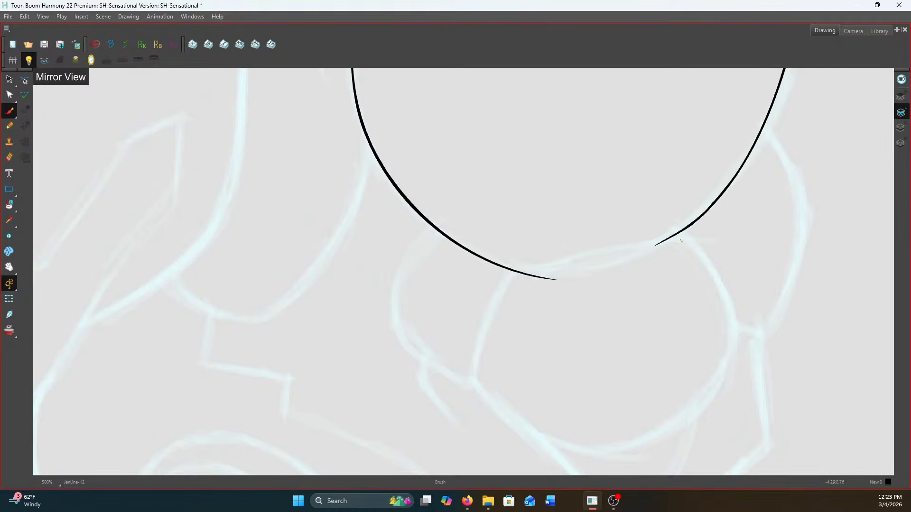
Ink the closed rounded shape beneath the large oval and erase the stray line end at their junction
{"action": "left_click_drag", "start_coordinate": [570, 260], "coordinate": [517, 275]}
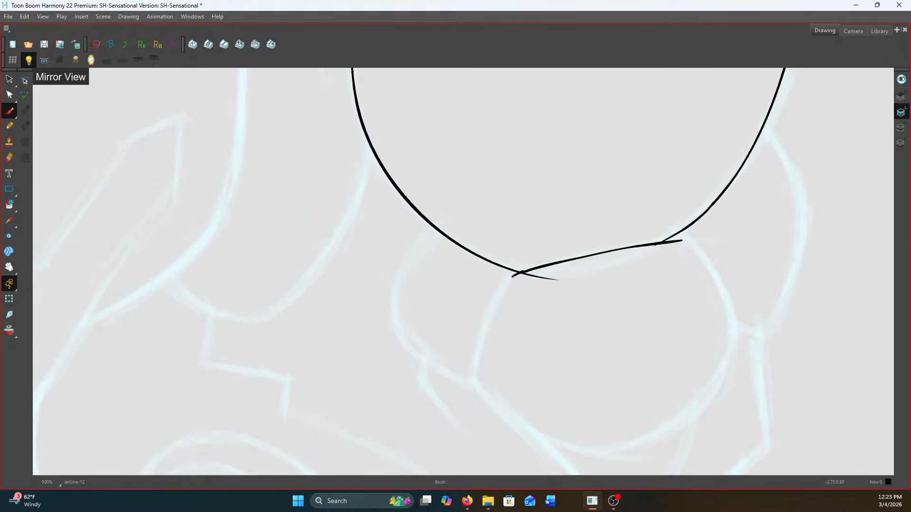
{"action": "left_click_drag", "start_coordinate": [475, 356], "coordinate": [472, 375]}
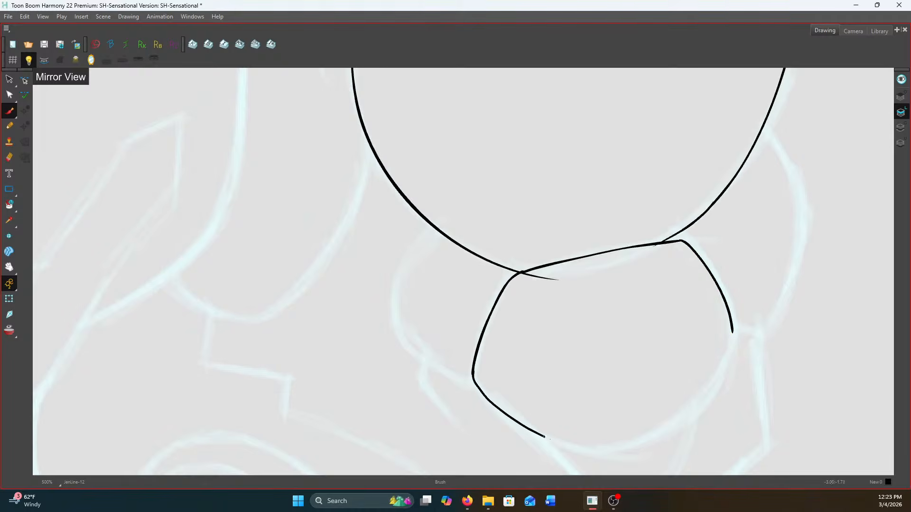
{"action": "left_click_drag", "start_coordinate": [722, 370], "coordinate": [732, 328]}
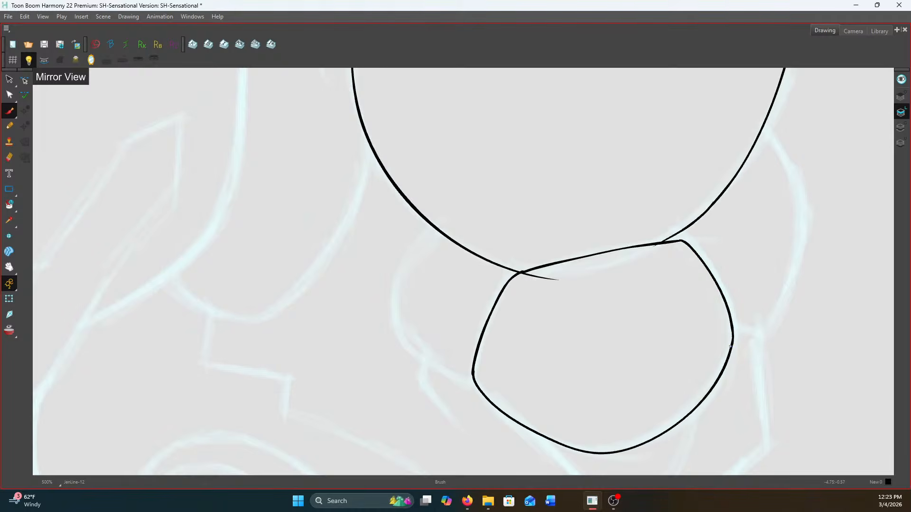
{"action": "scroll", "coordinate": [720, 328], "scroll_direction": "down", "scroll_amount": 5}
{"action": "scroll", "coordinate": [708, 294], "scroll_direction": "up", "scroll_amount": 5}
{"action": "scroll", "coordinate": [700, 279], "scroll_direction": "down", "scroll_amount": 1}
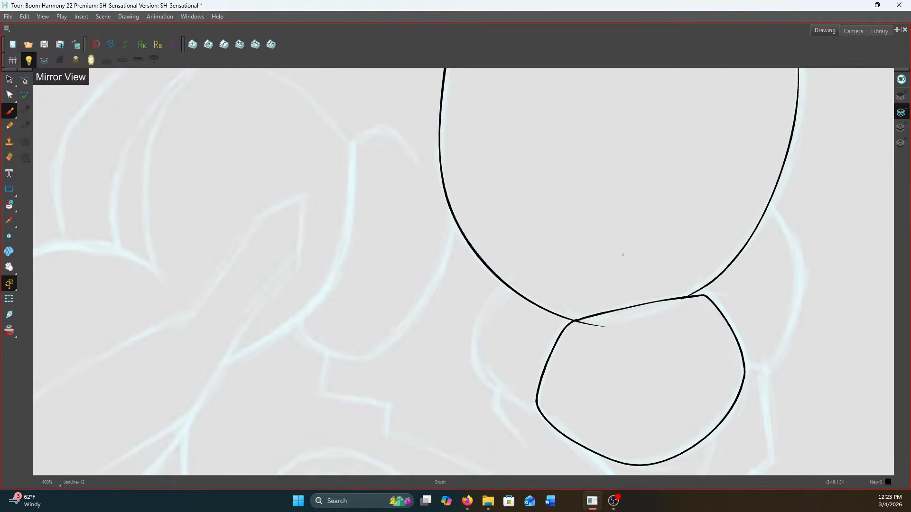
{"action": "left_click", "coordinate": [11, 154]}
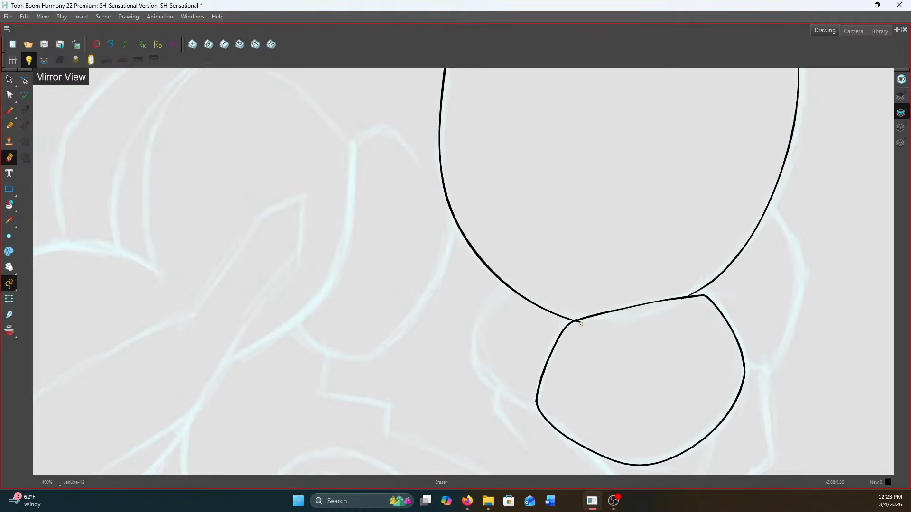
{"action": "scroll", "coordinate": [580, 323], "scroll_direction": "down", "scroll_amount": 4}
Ink the curved segments flanking the rounded shape on its inner and outer sides with the Brush
{"action": "left_click", "coordinate": [16, 111]}
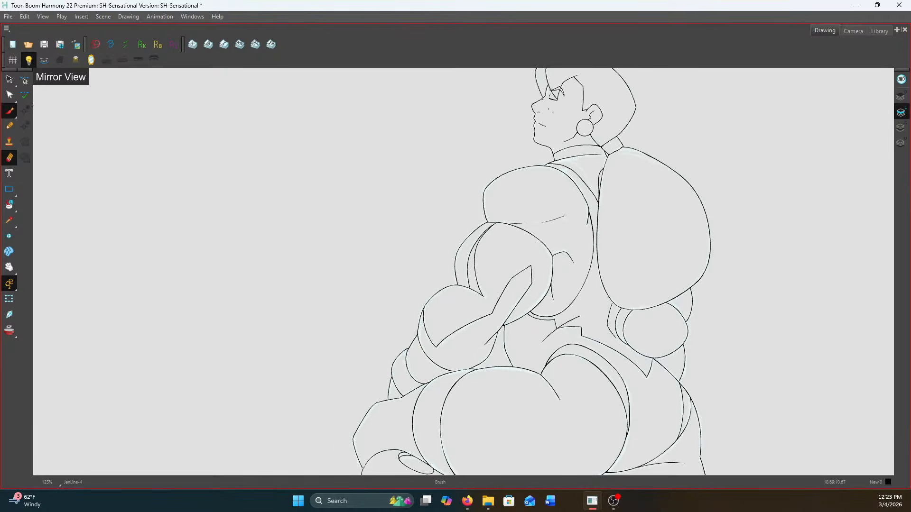
{"action": "scroll", "coordinate": [583, 303], "scroll_direction": "up", "scroll_amount": 5}
{"action": "mouse_move", "coordinate": [582, 306]}
{"action": "left_mouse_down"}
{"action": "mouse_move", "coordinate": [556, 348]}
{"action": "mouse_move", "coordinate": [565, 376]}
{"action": "mouse_move", "coordinate": [609, 403]}
{"action": "left_mouse_up"}
{"action": "scroll", "coordinate": [612, 401], "scroll_direction": "down", "scroll_amount": 5}
{"action": "scroll", "coordinate": [711, 240], "scroll_direction": "up", "scroll_amount": 5}
{"action": "mouse_move", "coordinate": [706, 237]}
{"action": "left_mouse_down"}
{"action": "mouse_move", "coordinate": [731, 293]}
{"action": "mouse_move", "coordinate": [705, 375]}
{"action": "left_mouse_up"}
{"action": "scroll", "coordinate": [704, 375], "scroll_direction": "up", "scroll_amount": 2}
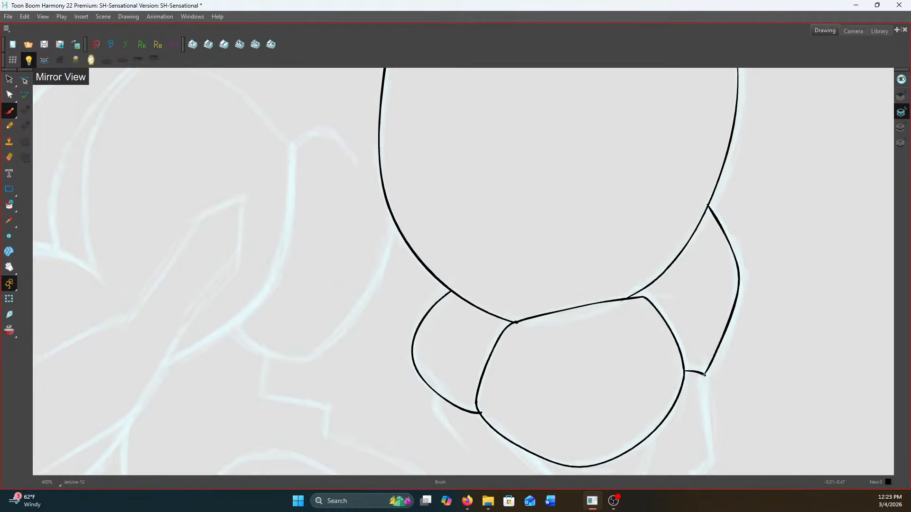
Ink the angular outer edge below the rounded shape and the two curved lines running in towards the hip
{"action": "left_click_drag", "start_coordinate": [710, 342], "coordinate": [681, 170]}
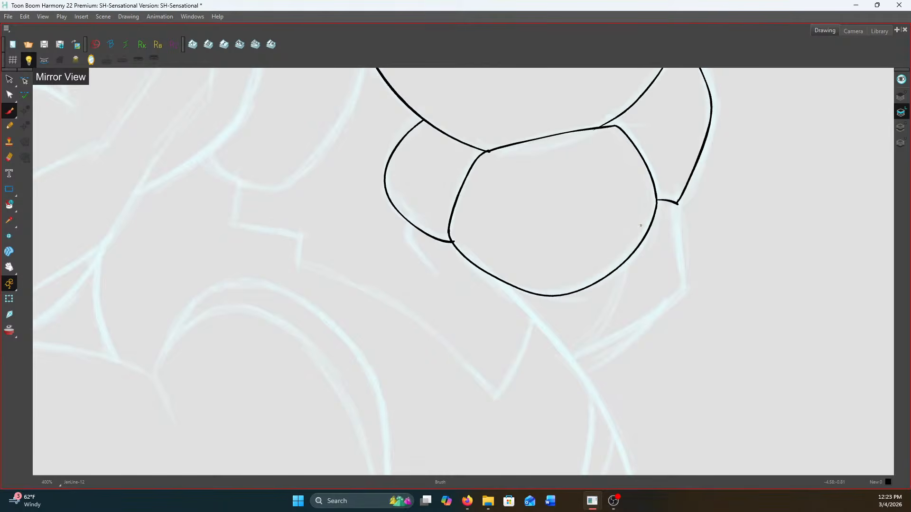
{"action": "key", "text": "comma"}
{"action": "key", "text": "period"}
{"action": "mouse_move", "coordinate": [677, 204]}
{"action": "left_mouse_down"}
{"action": "mouse_move", "coordinate": [684, 291]}
{"action": "mouse_move", "coordinate": [588, 349]}
{"action": "left_mouse_up"}
{"action": "key", "text": "comma"}
{"action": "key", "text": "period"}
{"action": "key", "text": "comma"}
{"action": "key", "text": "period"}
{"action": "left_click_drag", "start_coordinate": [655, 313], "coordinate": [590, 372]}
{"action": "key", "text": "comma"}
{"action": "key", "text": "period"}
{"action": "mouse_move", "coordinate": [625, 262]}
{"action": "left_mouse_down"}
{"action": "mouse_move", "coordinate": [606, 318]}
{"action": "mouse_move", "coordinate": [572, 354]}
{"action": "left_mouse_up"}
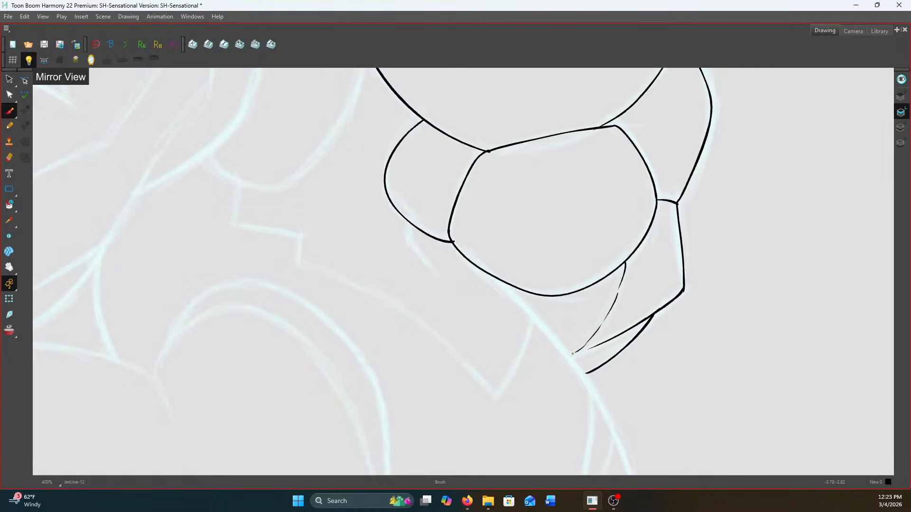
Ink the broken underside of the rounded chest contour with separate light strokes and a short corner tick
{"action": "scroll", "coordinate": [584, 249], "scroll_direction": "down", "scroll_amount": 5}
{"action": "scroll", "coordinate": [512, 194], "scroll_direction": "up", "scroll_amount": 5}
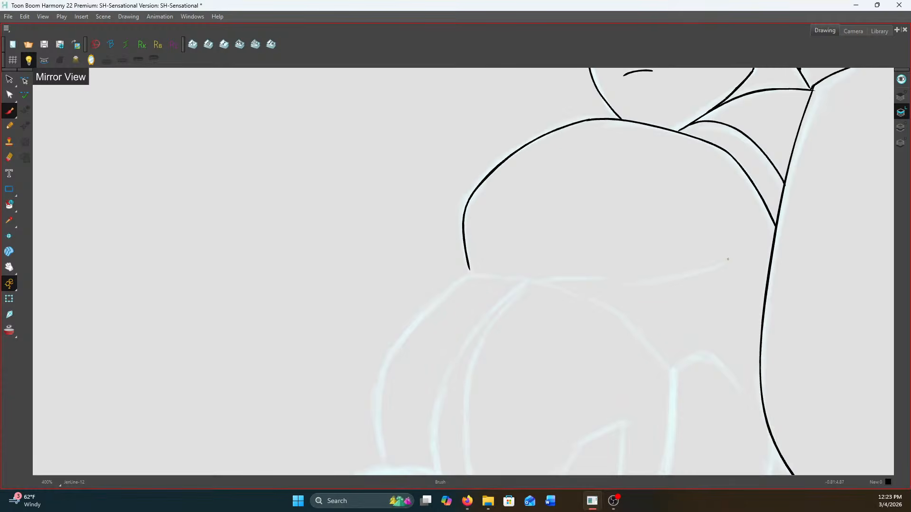
{"action": "scroll", "coordinate": [727, 259], "scroll_direction": "up", "scroll_amount": 1}
{"action": "mouse_move", "coordinate": [733, 256]}
{"action": "left_mouse_down"}
{"action": "mouse_move", "coordinate": [651, 280]}
{"action": "mouse_move", "coordinate": [488, 281]}
{"action": "mouse_move", "coordinate": [481, 262]}
{"action": "mouse_move", "coordinate": [538, 136]}
{"action": "mouse_move", "coordinate": [496, 116]}
{"action": "mouse_move", "coordinate": [438, 174]}
{"action": "mouse_move", "coordinate": [429, 255]}
{"action": "left_mouse_up"}
{"action": "scroll", "coordinate": [488, 275], "scroll_direction": "down", "scroll_amount": 2}
{"action": "key", "text": "ctrl+z"}
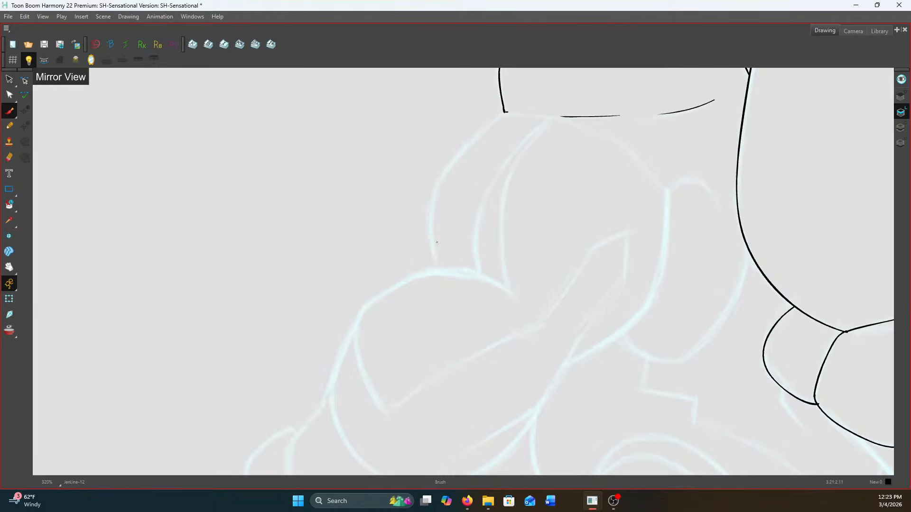
Ink the outer edge of the arm section below the chest contour and the two curved lines inside it
{"action": "scroll", "coordinate": [501, 118], "scroll_direction": "up", "scroll_amount": 2}
{"action": "mouse_move", "coordinate": [505, 112]}
{"action": "left_mouse_down"}
{"action": "mouse_move", "coordinate": [437, 169]}
{"action": "mouse_move", "coordinate": [390, 241]}
{"action": "mouse_move", "coordinate": [394, 233]}
{"action": "mouse_move", "coordinate": [387, 284]}
{"action": "mouse_move", "coordinate": [396, 346]}
{"action": "left_mouse_up"}
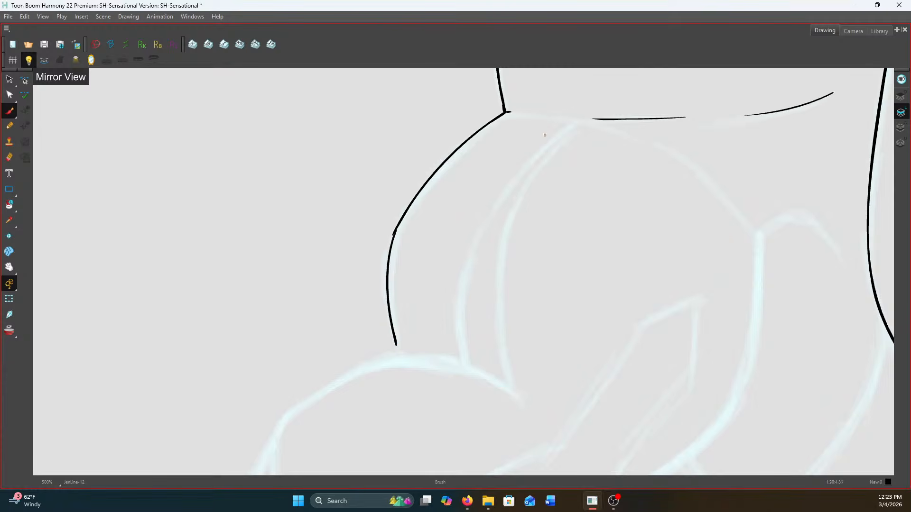
{"action": "mouse_move", "coordinate": [567, 127]}
{"action": "left_mouse_down"}
{"action": "mouse_move", "coordinate": [500, 198]}
{"action": "mouse_move", "coordinate": [476, 239]}
{"action": "mouse_move", "coordinate": [461, 285]}
{"action": "mouse_move", "coordinate": [461, 362]}
{"action": "left_mouse_up"}
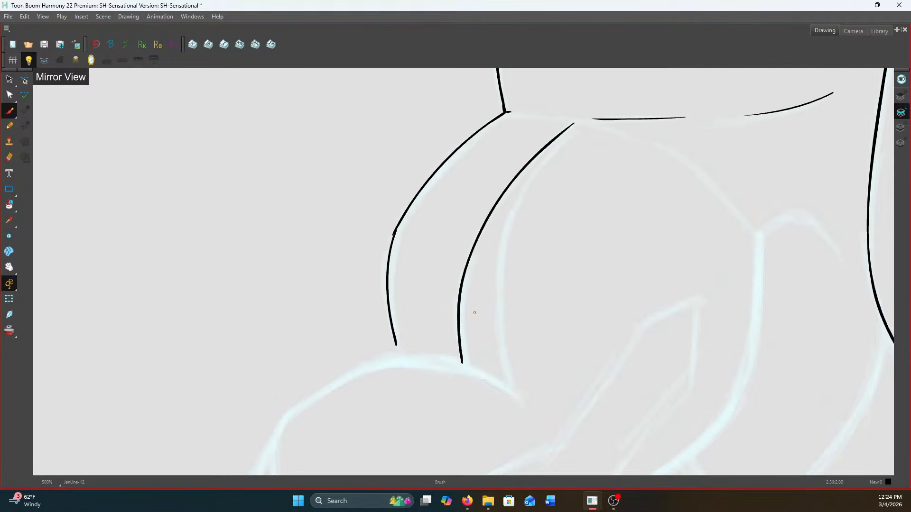
{"action": "mouse_move", "coordinate": [574, 123]}
{"action": "left_mouse_down"}
{"action": "mouse_move", "coordinate": [537, 169]}
{"action": "mouse_move", "coordinate": [505, 240]}
{"action": "mouse_move", "coordinate": [499, 285]}
{"action": "mouse_move", "coordinate": [509, 381]}
{"action": "left_mouse_up"}
{"action": "left_click_drag", "start_coordinate": [395, 343], "coordinate": [400, 352]}
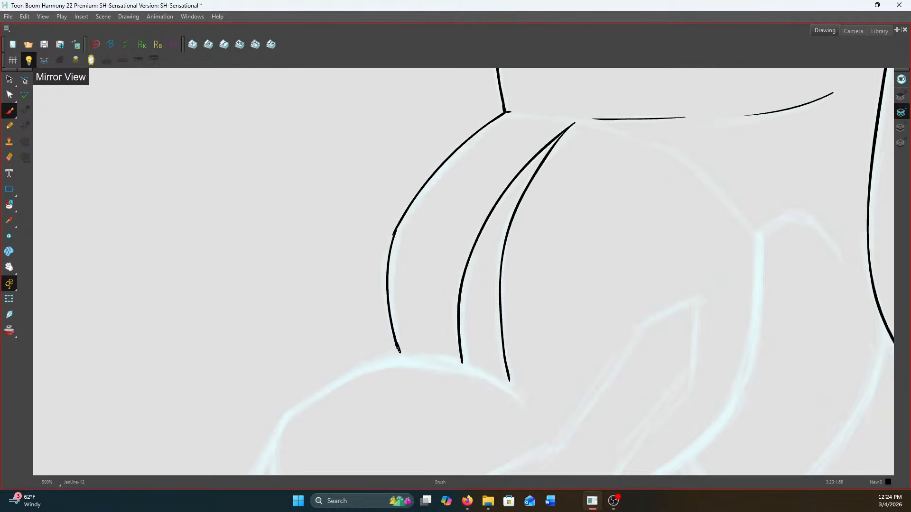
Ink the upper contour of the rounded arm section, redoing the first stroke, and continue around its far side
{"action": "mouse_move", "coordinate": [504, 112]}
{"action": "left_mouse_down"}
{"action": "mouse_move", "coordinate": [649, 140]}
{"action": "mouse_move", "coordinate": [697, 168]}
{"action": "mouse_move", "coordinate": [749, 226]}
{"action": "left_mouse_up"}
{"action": "key", "text": "ctrl+z"}
{"action": "mouse_move", "coordinate": [505, 112]}
{"action": "left_mouse_down"}
{"action": "mouse_move", "coordinate": [642, 142]}
{"action": "mouse_move", "coordinate": [698, 176]}
{"action": "mouse_move", "coordinate": [756, 231]}
{"action": "left_mouse_up"}
{"action": "mouse_move", "coordinate": [838, 251]}
{"action": "left_mouse_down"}
{"action": "mouse_move", "coordinate": [790, 212]}
{"action": "mouse_move", "coordinate": [755, 236]}
{"action": "mouse_move", "coordinate": [742, 189]}
{"action": "mouse_move", "coordinate": [755, 272]}
{"action": "mouse_move", "coordinate": [729, 366]}
{"action": "mouse_move", "coordinate": [679, 411]}
{"action": "mouse_move", "coordinate": [605, 448]}
{"action": "left_mouse_up"}
Ink the pointed shape overlapping the rounded arm section and extend its lower edge along the forearm
{"action": "mouse_move", "coordinate": [561, 357]}
{"action": "left_mouse_down"}
{"action": "mouse_move", "coordinate": [572, 235]}
{"action": "mouse_move", "coordinate": [582, 252]}
{"action": "mouse_move", "coordinate": [648, 157]}
{"action": "mouse_move", "coordinate": [701, 129]}
{"action": "mouse_move", "coordinate": [702, 189]}
{"action": "mouse_move", "coordinate": [616, 326]}
{"action": "left_mouse_up"}
{"action": "mouse_move", "coordinate": [618, 302]}
{"action": "left_mouse_down"}
{"action": "mouse_move", "coordinate": [646, 219]}
{"action": "mouse_move", "coordinate": [633, 244]}
{"action": "left_mouse_up"}
{"action": "mouse_move", "coordinate": [640, 231]}
{"action": "left_mouse_down"}
{"action": "mouse_move", "coordinate": [615, 269]}
{"action": "mouse_move", "coordinate": [501, 338]}
{"action": "left_mouse_up"}
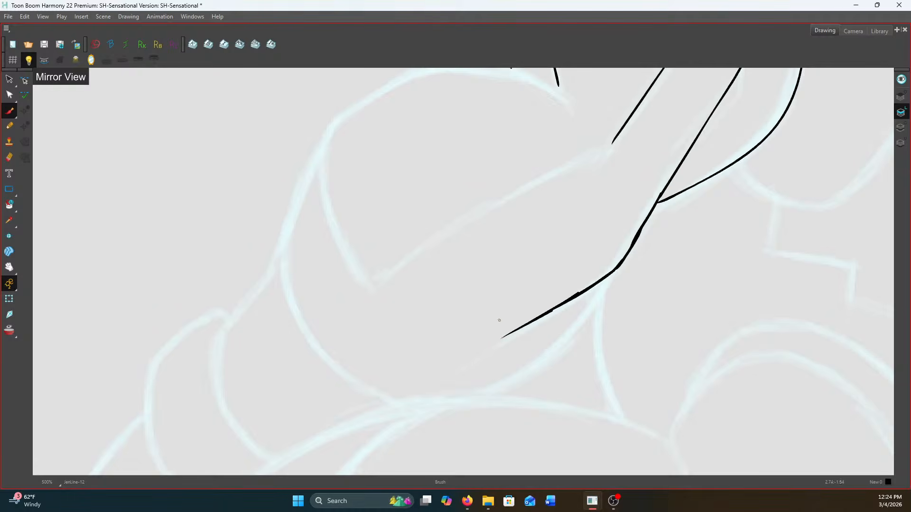
Ink the domed forearm muscle with its curved outer side, long lower edge and rounded top contour
{"action": "left_click_drag", "start_coordinate": [613, 141], "coordinate": [597, 153]}
{"action": "mouse_move", "coordinate": [364, 173]}
{"action": "left_mouse_down"}
{"action": "mouse_move", "coordinate": [361, 201]}
{"action": "mouse_move", "coordinate": [379, 267]}
{"action": "mouse_move", "coordinate": [407, 306]}
{"action": "left_mouse_up"}
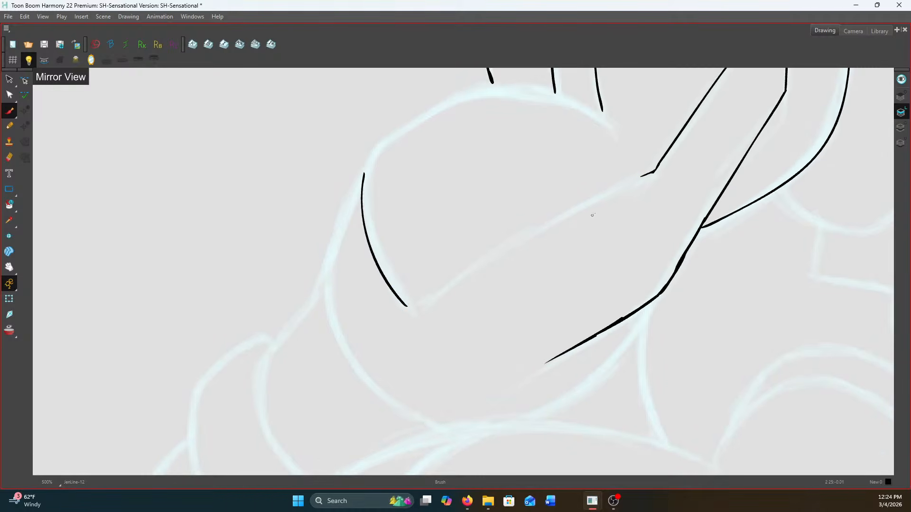
{"action": "mouse_move", "coordinate": [649, 174]}
{"action": "left_mouse_down"}
{"action": "mouse_move", "coordinate": [457, 270]}
{"action": "mouse_move", "coordinate": [417, 304]}
{"action": "mouse_move", "coordinate": [435, 369]}
{"action": "left_mouse_up"}
{"action": "mouse_move", "coordinate": [376, 241]}
{"action": "left_mouse_down"}
{"action": "mouse_move", "coordinate": [382, 224]}
{"action": "mouse_move", "coordinate": [435, 181]}
{"action": "mouse_move", "coordinate": [496, 152]}
{"action": "mouse_move", "coordinate": [588, 167]}
{"action": "mouse_move", "coordinate": [635, 192]}
{"action": "left_mouse_up"}
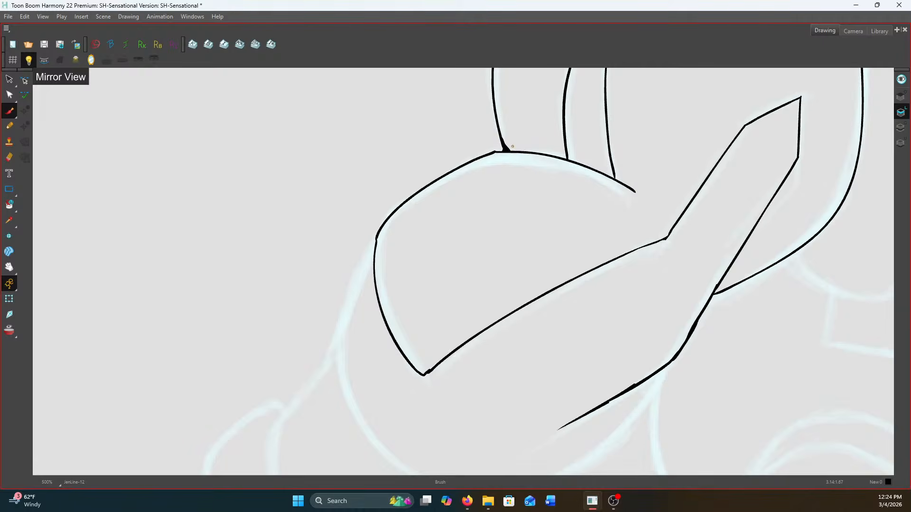
{"action": "scroll", "coordinate": [512, 146], "scroll_direction": "down", "scroll_amount": 6}
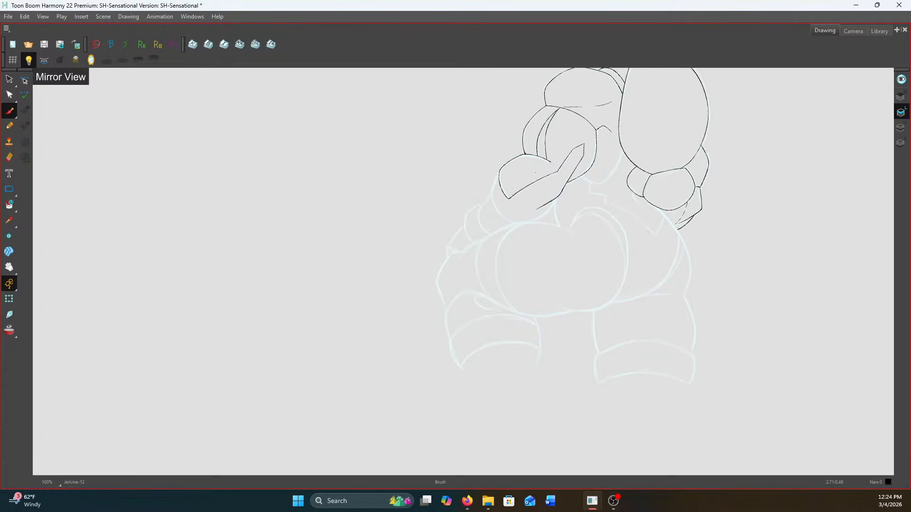
Ink the forearm's outer curve below the domed muscle and its inner underside curve, redoing the latter
{"action": "scroll", "coordinate": [506, 181], "scroll_direction": "up", "scroll_amount": 6}
{"action": "mouse_move", "coordinate": [501, 172]}
{"action": "left_mouse_down"}
{"action": "mouse_move", "coordinate": [460, 273]}
{"action": "mouse_move", "coordinate": [445, 180]}
{"action": "mouse_move", "coordinate": [440, 227]}
{"action": "mouse_move", "coordinate": [466, 286]}
{"action": "mouse_move", "coordinate": [529, 338]}
{"action": "mouse_move", "coordinate": [555, 347]}
{"action": "left_mouse_up"}
{"action": "mouse_move", "coordinate": [761, 227]}
{"action": "left_mouse_down"}
{"action": "mouse_move", "coordinate": [715, 303]}
{"action": "mouse_move", "coordinate": [691, 327]}
{"action": "mouse_move", "coordinate": [669, 339]}
{"action": "left_mouse_up"}
{"action": "key", "text": "ctrl+z"}
{"action": "mouse_move", "coordinate": [763, 225]}
{"action": "left_mouse_down"}
{"action": "mouse_move", "coordinate": [704, 307]}
{"action": "mouse_move", "coordinate": [652, 341]}
{"action": "left_mouse_up"}
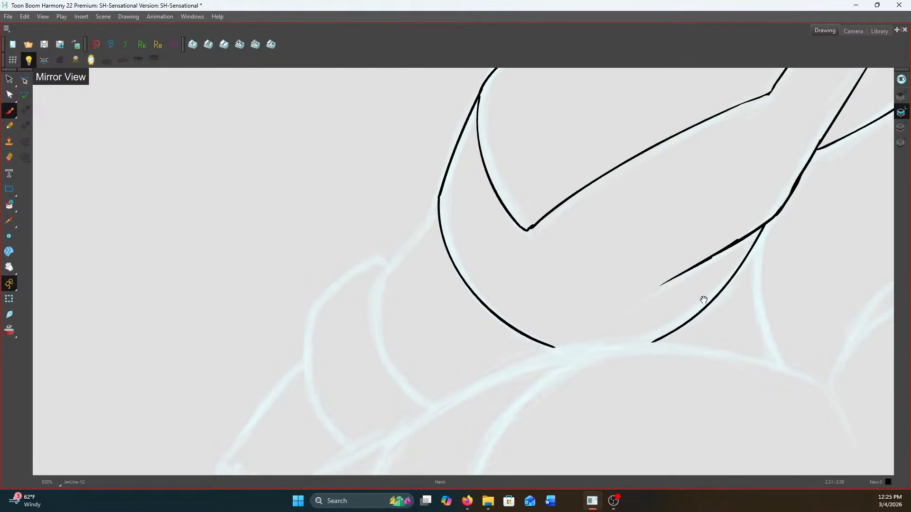
Ink the short waist curve dropping from the forearm's underside to the hip
{"action": "left_click_drag", "start_coordinate": [703, 301], "coordinate": [476, 208]}
{"action": "mouse_move", "coordinate": [531, 147]}
{"action": "left_mouse_down"}
{"action": "mouse_move", "coordinate": [530, 219]}
{"action": "mouse_move", "coordinate": [560, 269]}
{"action": "left_mouse_up"}
{"action": "scroll", "coordinate": [560, 269], "scroll_direction": "down", "scroll_amount": 4}
Ink the straight wrist edge below the forearm and the curved band line running down to the hip
{"action": "left_click_drag", "start_coordinate": [414, 257], "coordinate": [530, 260]}
{"action": "scroll", "coordinate": [531, 260], "scroll_direction": "up", "scroll_amount": 4}
{"action": "scroll", "coordinate": [538, 155], "scroll_direction": "up", "scroll_amount": 3}
{"action": "mouse_move", "coordinate": [547, 155]}
{"action": "left_mouse_down"}
{"action": "mouse_move", "coordinate": [461, 280]}
{"action": "mouse_move", "coordinate": [448, 157]}
{"action": "mouse_move", "coordinate": [432, 173]}
{"action": "mouse_move", "coordinate": [430, 244]}
{"action": "mouse_move", "coordinate": [512, 315]}
{"action": "left_mouse_up"}
{"action": "scroll", "coordinate": [461, 280], "scroll_direction": "down", "scroll_amount": 4}
{"action": "scroll", "coordinate": [446, 152], "scroll_direction": "up", "scroll_amount": 2}
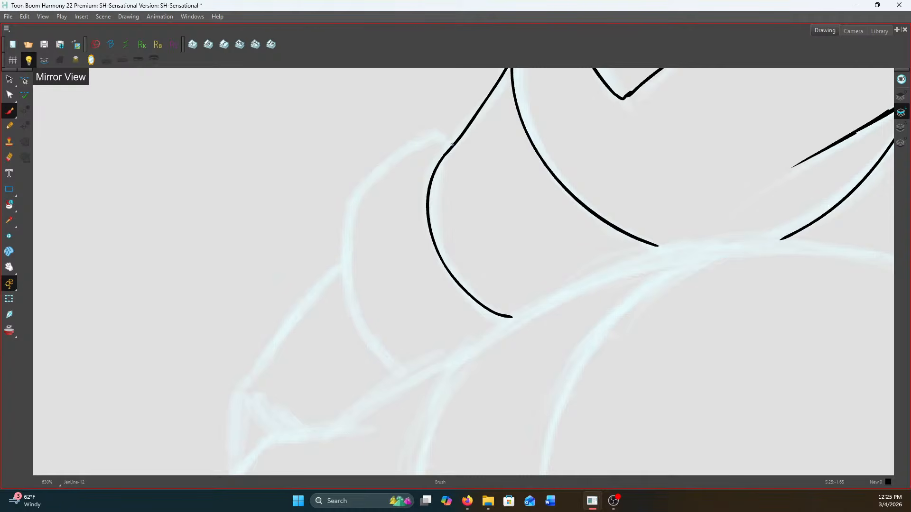
Ink the outer rounded band around the wrist from its short top edge to the hip, redoing the first stroke
{"action": "mouse_move", "coordinate": [454, 140]}
{"action": "left_mouse_down"}
{"action": "mouse_move", "coordinate": [443, 130]}
{"action": "mouse_move", "coordinate": [386, 149]}
{"action": "mouse_move", "coordinate": [356, 183]}
{"action": "left_mouse_up"}
{"action": "key", "text": "ctrl+z"}
{"action": "mouse_move", "coordinate": [442, 130]}
{"action": "left_mouse_down"}
{"action": "mouse_move", "coordinate": [390, 159]}
{"action": "mouse_move", "coordinate": [345, 225]}
{"action": "mouse_move", "coordinate": [343, 282]}
{"action": "mouse_move", "coordinate": [365, 339]}
{"action": "mouse_move", "coordinate": [409, 374]}
{"action": "left_mouse_up"}
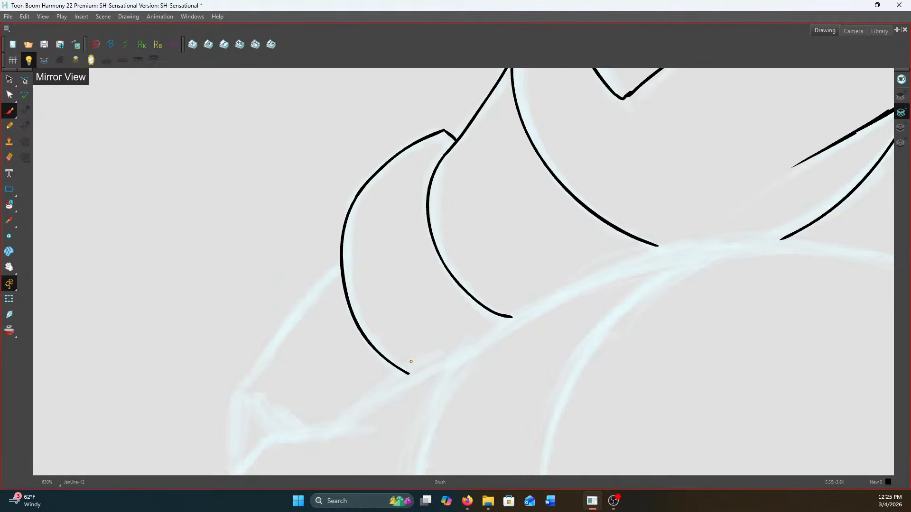
Ink the hand's slanted outer edge below the wrist band, plus the short lines at its tip
{"action": "left_click_drag", "start_coordinate": [310, 305], "coordinate": [487, 215]}
{"action": "left_click_drag", "start_coordinate": [517, 171], "coordinate": [420, 294]}
{"action": "key", "text": "f"}
{"action": "key", "text": "g"}
{"action": "key", "text": "f"}
{"action": "key", "text": "g"}
{"action": "key", "text": "f"}
{"action": "key", "text": "g"}
{"action": "mouse_move", "coordinate": [418, 293]}
{"action": "left_mouse_down"}
{"action": "mouse_move", "coordinate": [415, 322]}
{"action": "mouse_move", "coordinate": [440, 350]}
{"action": "mouse_move", "coordinate": [408, 377]}
{"action": "left_mouse_up"}
{"action": "key", "text": "f"}
{"action": "key", "text": "g"}
{"action": "key", "text": "f"}
{"action": "key", "text": "g"}
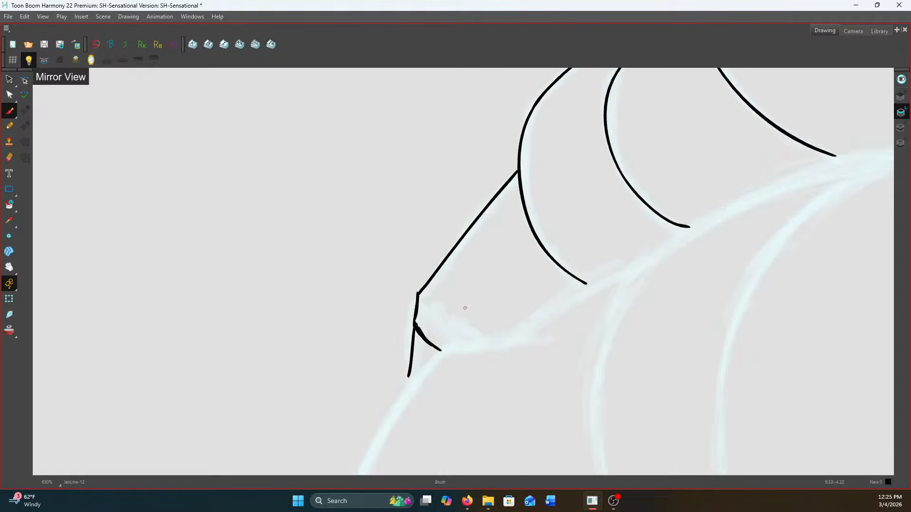
{"action": "scroll", "coordinate": [594, 232], "scroll_direction": "down", "scroll_amount": 4}
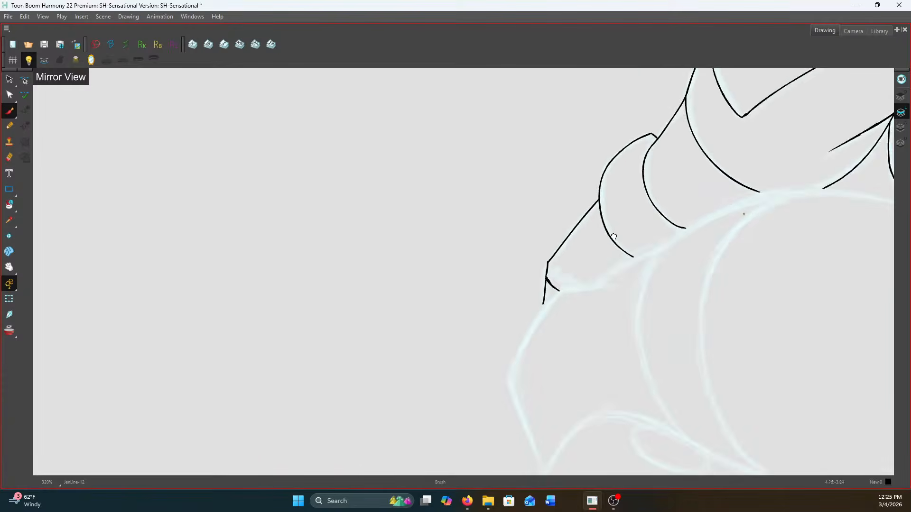
Ink the U-shaped torso contour between the rounded arm section and the large oval
{"action": "scroll", "coordinate": [629, 143], "scroll_direction": "up", "scroll_amount": 5}
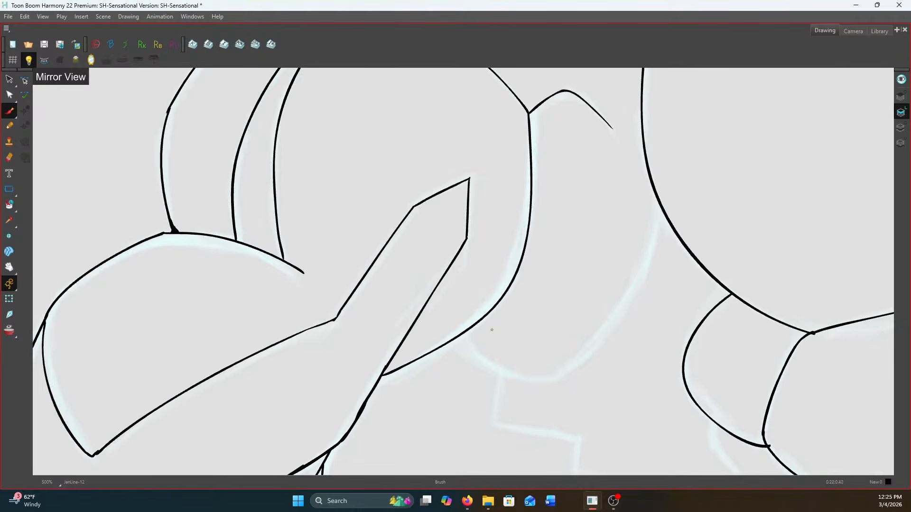
{"action": "mouse_move", "coordinate": [453, 339]}
{"action": "left_mouse_down"}
{"action": "mouse_move", "coordinate": [472, 361]}
{"action": "mouse_move", "coordinate": [545, 386]}
{"action": "left_mouse_up"}
{"action": "mouse_move", "coordinate": [712, 166]}
{"action": "left_mouse_down"}
{"action": "mouse_move", "coordinate": [690, 252]}
{"action": "mouse_move", "coordinate": [662, 304]}
{"action": "mouse_move", "coordinate": [591, 376]}
{"action": "mouse_move", "coordinate": [536, 386]}
{"action": "left_mouse_up"}
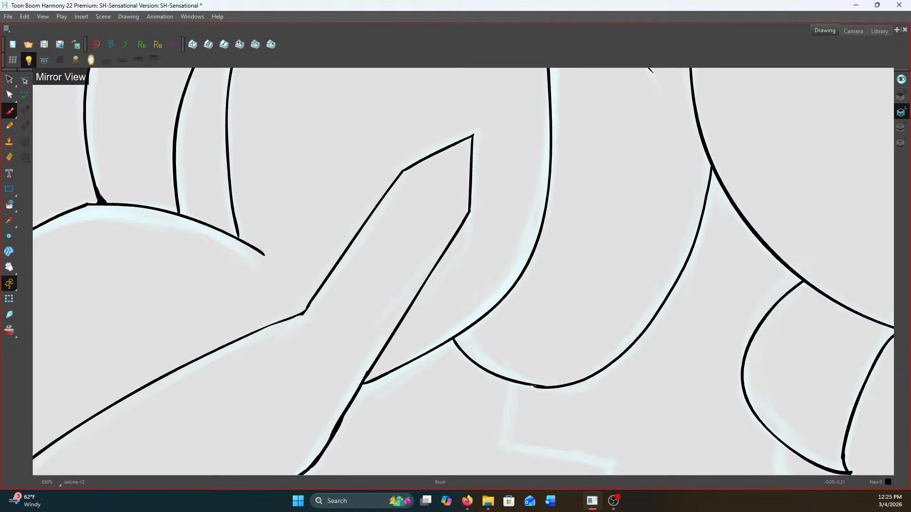
{"action": "scroll", "coordinate": [536, 387], "scroll_direction": "down", "scroll_amount": 6}
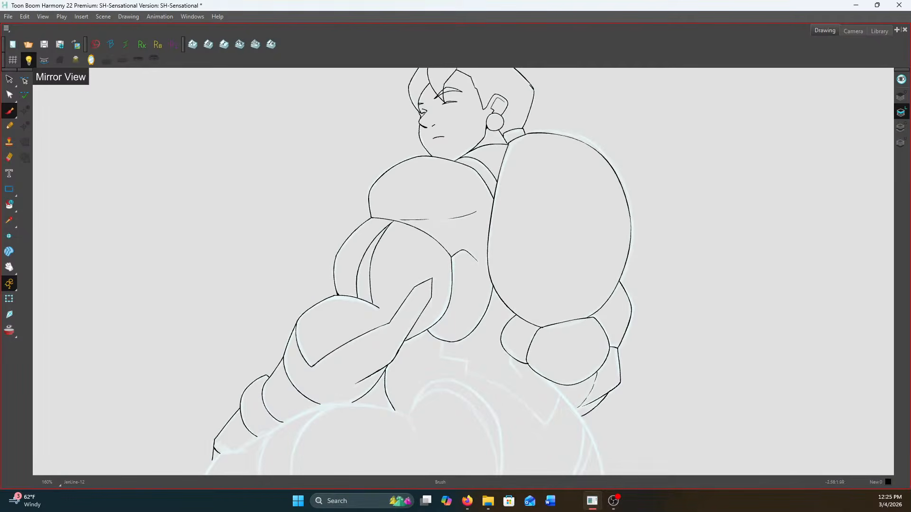
Ink the short curved line beneath the rear arm's inner segment and the long diagonal line across the lower back
{"action": "scroll", "coordinate": [504, 381], "scroll_direction": "up", "scroll_amount": 7}
{"action": "mouse_move", "coordinate": [523, 271]}
{"action": "left_mouse_down"}
{"action": "mouse_move", "coordinate": [528, 250]}
{"action": "mouse_move", "coordinate": [529, 288]}
{"action": "mouse_move", "coordinate": [589, 359]}
{"action": "left_mouse_up"}
{"action": "scroll", "coordinate": [590, 357], "scroll_direction": "down", "scroll_amount": 3}
{"action": "scroll", "coordinate": [388, 260], "scroll_direction": "up", "scroll_amount": 1}
{"action": "key", "text": "f"}
{"action": "key", "text": "g"}
{"action": "left_click_drag", "start_coordinate": [514, 273], "coordinate": [351, 359]}
{"action": "key", "text": "f"}
{"action": "key", "text": "g"}
Ink the stepped waist edge and its long curve down to a pointed corner, closing it up to the rear arm
{"action": "mouse_move", "coordinate": [334, 228]}
{"action": "left_mouse_down"}
{"action": "mouse_move", "coordinate": [393, 271]}
{"action": "mouse_move", "coordinate": [389, 305]}
{"action": "mouse_move", "coordinate": [490, 327]}
{"action": "mouse_move", "coordinate": [450, 221]}
{"action": "mouse_move", "coordinate": [444, 250]}
{"action": "left_mouse_up"}
{"action": "key", "text": "f"}
{"action": "key", "text": "g"}
{"action": "key", "text": "f"}
{"action": "key", "text": "g"}
{"action": "left_click", "coordinate": [18, 160]}
{"action": "mouse_move", "coordinate": [444, 250]}
{"action": "left_mouse_down"}
{"action": "mouse_move", "coordinate": [370, 161]}
{"action": "mouse_move", "coordinate": [500, 223]}
{"action": "mouse_move", "coordinate": [611, 331]}
{"action": "left_mouse_up"}
{"action": "mouse_move", "coordinate": [606, 176]}
{"action": "left_mouse_down"}
{"action": "mouse_move", "coordinate": [660, 225]}
{"action": "mouse_move", "coordinate": [611, 332]}
{"action": "left_mouse_up"}
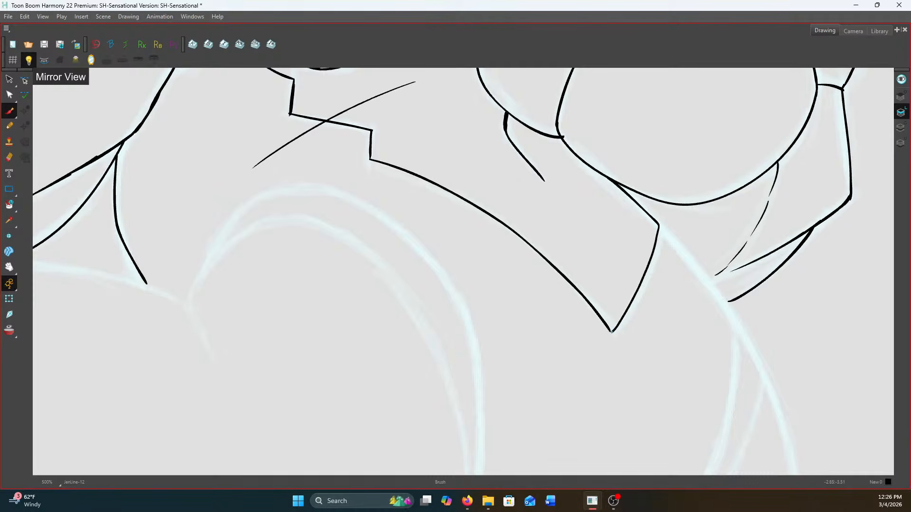
{"action": "mouse_move", "coordinate": [343, 276]}
{"action": "left_mouse_down"}
{"action": "mouse_move", "coordinate": [448, 289]}
{"action": "mouse_move", "coordinate": [568, 278]}
{"action": "left_mouse_up"}
{"action": "left_click_drag", "start_coordinate": [426, 348], "coordinate": [403, 286]}
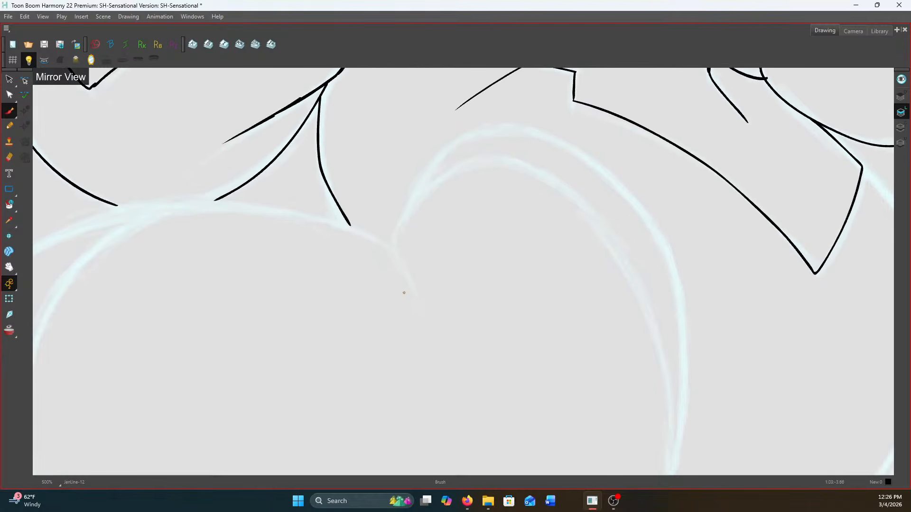
{"action": "scroll", "coordinate": [401, 284], "scroll_direction": "down", "scroll_amount": 6}
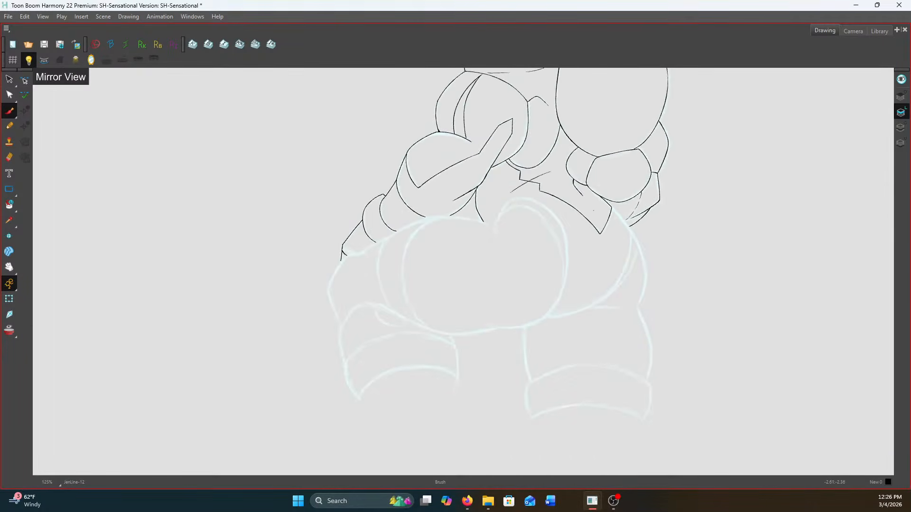
{"action": "scroll", "coordinate": [601, 319], "scroll_direction": "up", "scroll_amount": 7}
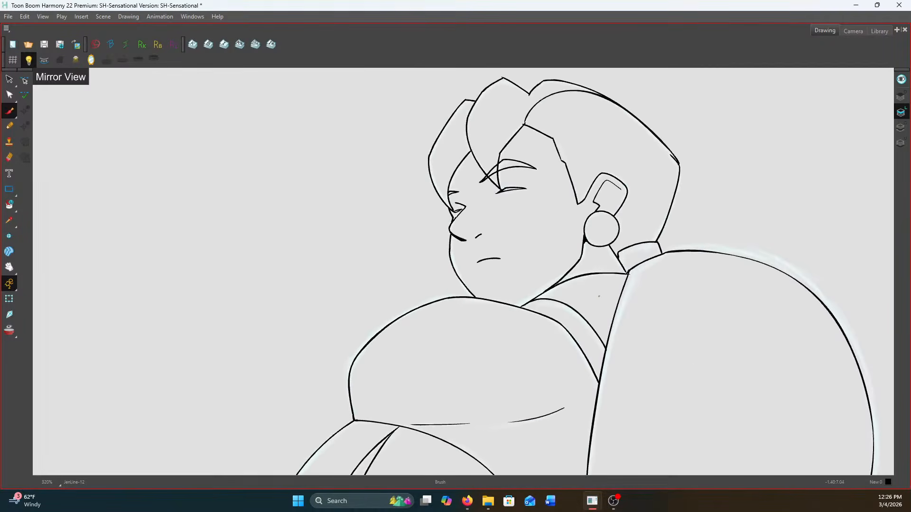
{"action": "scroll", "coordinate": [562, 264], "scroll_direction": "up", "scroll_amount": 3}
{"action": "mouse_move", "coordinate": [502, 282]}
{"action": "left_mouse_down"}
{"action": "mouse_move", "coordinate": [480, 298]}
{"action": "mouse_move", "coordinate": [497, 291]}
{"action": "left_mouse_up"}
{"action": "key", "text": "alt+Tab"}
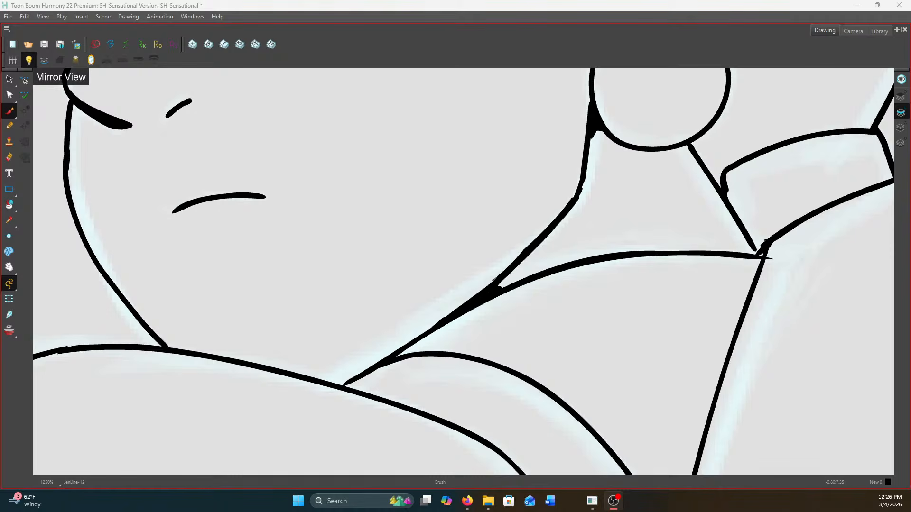
{"action": "key", "text": "alt+Tab"}
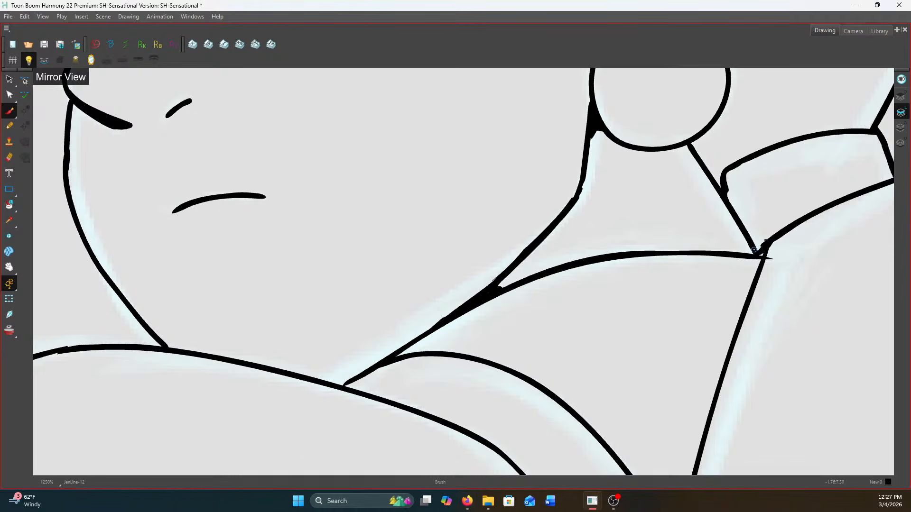
Ink the short neckline line running from the collar's front corner down toward the base of the jaw
{"action": "scroll", "coordinate": [760, 253], "scroll_direction": "down", "scroll_amount": 6}
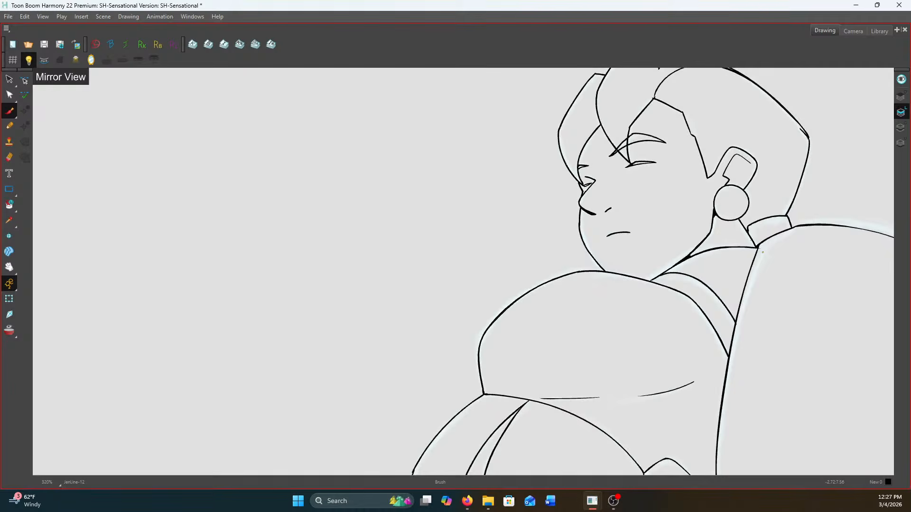
{"action": "scroll", "coordinate": [762, 252], "scroll_direction": "up", "scroll_amount": 2}
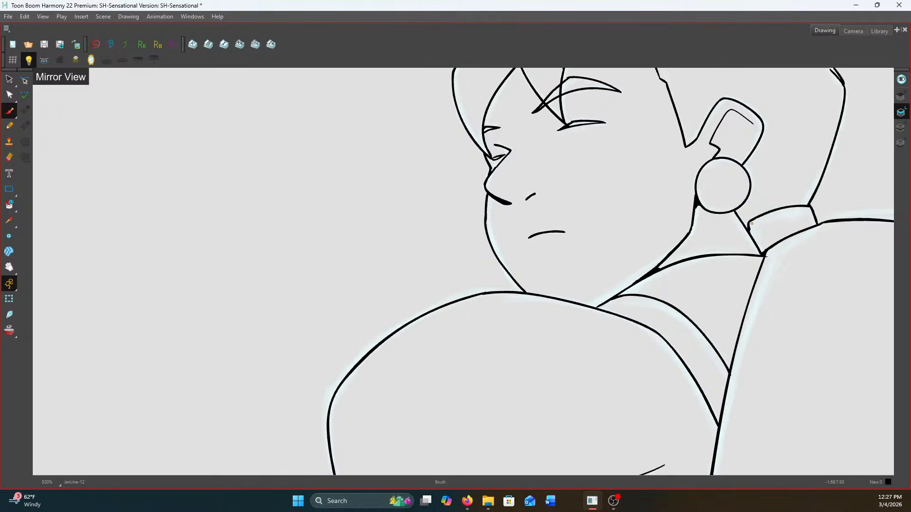
{"action": "key", "text": "f"}
{"action": "key", "text": "d"}
{"action": "key", "text": "f"}
{"action": "key", "text": "d"}
{"action": "mouse_move", "coordinate": [748, 228]}
{"action": "left_mouse_down"}
{"action": "mouse_move", "coordinate": [687, 241]}
{"action": "mouse_move", "coordinate": [654, 271]}
{"action": "left_mouse_up"}
{"action": "scroll", "coordinate": [655, 271], "scroll_direction": "down", "scroll_amount": 3}
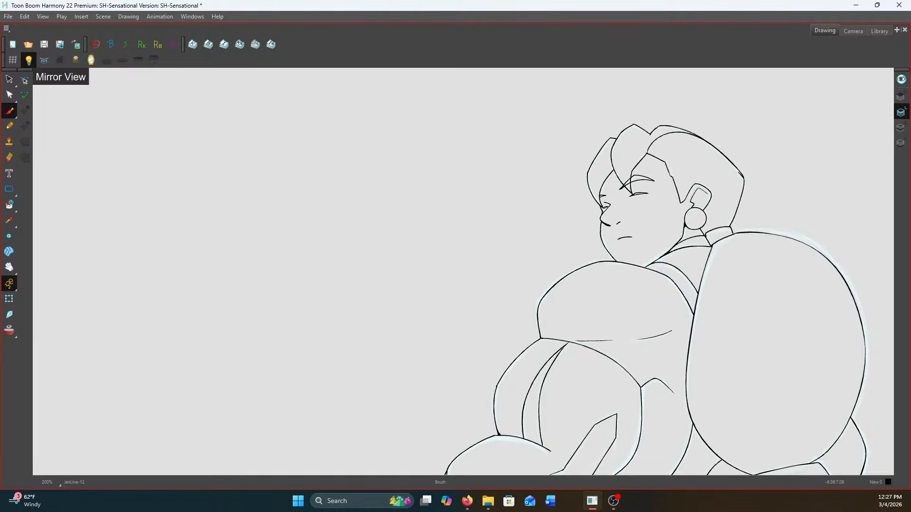
{"action": "mouse_move", "coordinate": [910, 5]}
{"action": "left_mouse_down"}
{"action": "mouse_move", "coordinate": [681, 5]}
{"action": "mouse_move", "coordinate": [910, 5]}
{"action": "left_mouse_up"}
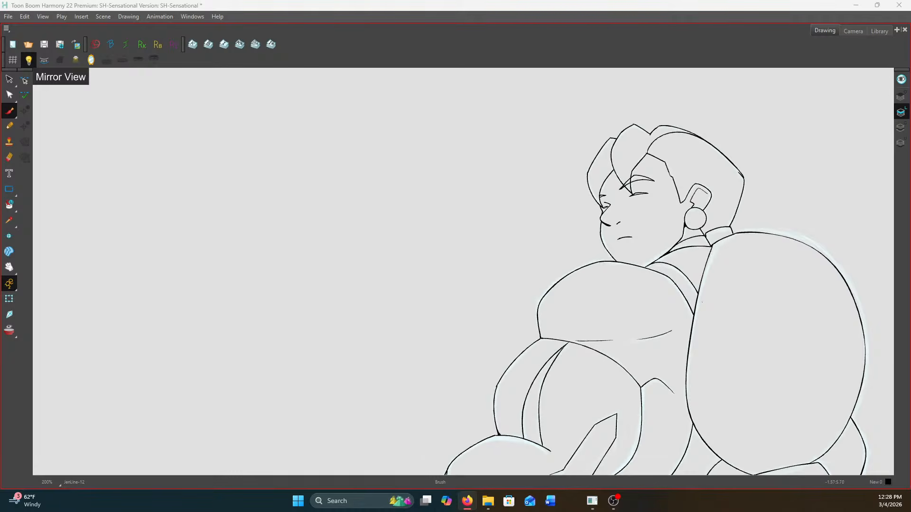
Ink the long inner curve along the side of the large rounded hip form, below the forearm
{"action": "scroll", "coordinate": [701, 302], "scroll_direction": "up", "scroll_amount": 2}
{"action": "scroll", "coordinate": [697, 261], "scroll_direction": "down", "scroll_amount": 5}
{"action": "scroll", "coordinate": [699, 357], "scroll_direction": "up", "scroll_amount": 2}
{"action": "left_click_drag", "start_coordinate": [687, 367], "coordinate": [744, 138]}
{"action": "scroll", "coordinate": [714, 199], "scroll_direction": "up", "scroll_amount": 3}
{"action": "scroll", "coordinate": [593, 196], "scroll_direction": "down", "scroll_amount": 2}
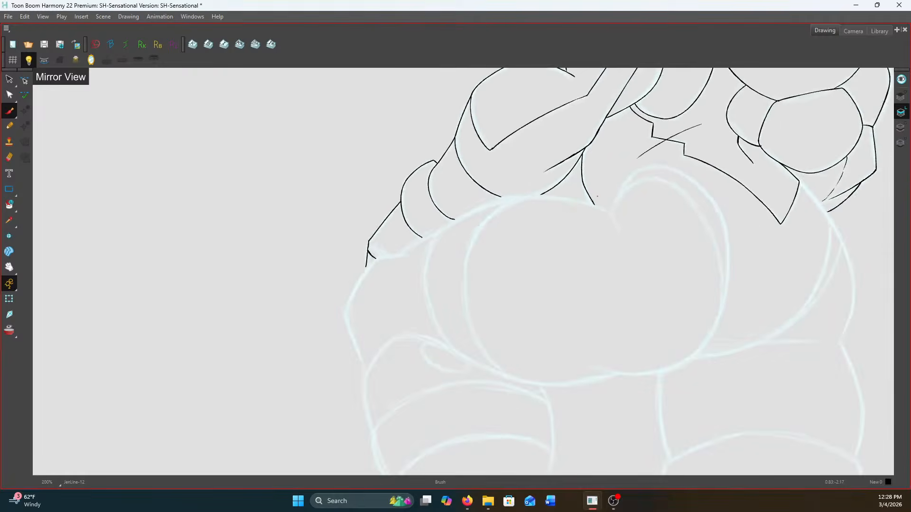
{"action": "scroll", "coordinate": [521, 250], "scroll_direction": "up", "scroll_amount": 1}
{"action": "scroll", "coordinate": [588, 213], "scroll_direction": "up", "scroll_amount": 2}
{"action": "scroll", "coordinate": [617, 185], "scroll_direction": "down", "scroll_amount": 2}
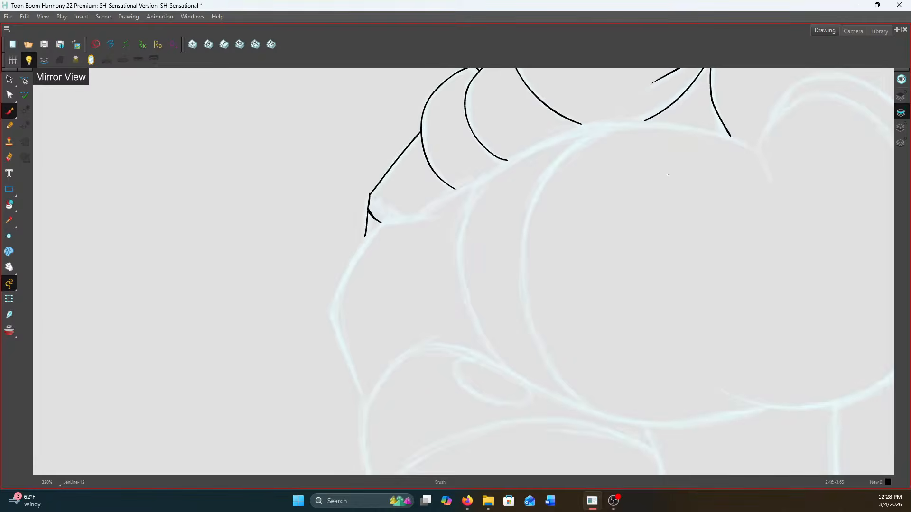
{"action": "scroll", "coordinate": [601, 119], "scroll_direction": "up", "scroll_amount": 1}
{"action": "mouse_move", "coordinate": [614, 108]}
{"action": "left_mouse_down"}
{"action": "mouse_move", "coordinate": [561, 129]}
{"action": "mouse_move", "coordinate": [532, 163]}
{"action": "mouse_move", "coordinate": [512, 214]}
{"action": "mouse_move", "coordinate": [511, 276]}
{"action": "mouse_move", "coordinate": [528, 326]}
{"action": "mouse_move", "coordinate": [558, 372]}
{"action": "mouse_move", "coordinate": [596, 397]}
{"action": "left_mouse_up"}
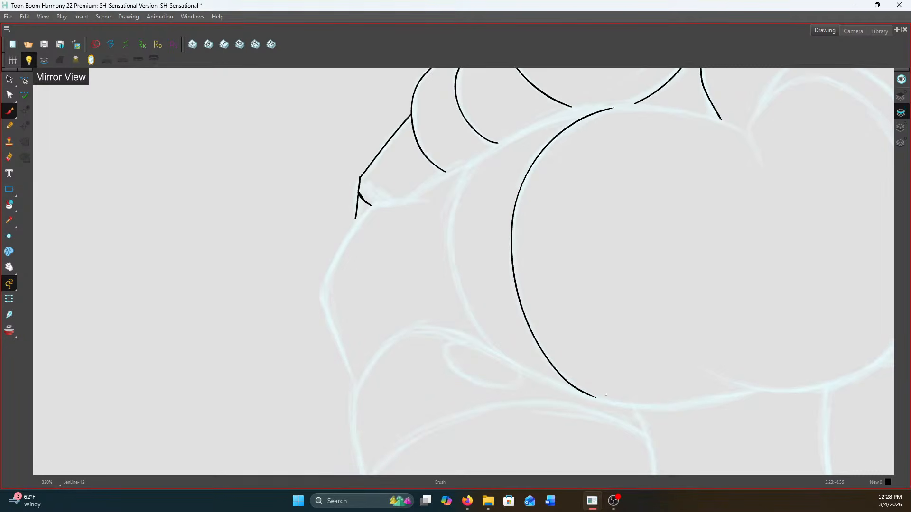
Ink the second, outer hip contour so it meets the inner curve at its upper and lower ends
{"action": "scroll", "coordinate": [614, 106], "scroll_direction": "up", "scroll_amount": 1}
{"action": "scroll", "coordinate": [615, 106], "scroll_direction": "down", "scroll_amount": 1}
{"action": "mouse_move", "coordinate": [613, 105]}
{"action": "left_mouse_down"}
{"action": "mouse_move", "coordinate": [558, 113]}
{"action": "mouse_move", "coordinate": [488, 149]}
{"action": "mouse_move", "coordinate": [463, 185]}
{"action": "mouse_move", "coordinate": [450, 247]}
{"action": "mouse_move", "coordinate": [460, 292]}
{"action": "mouse_move", "coordinate": [508, 366]}
{"action": "mouse_move", "coordinate": [649, 417]}
{"action": "left_mouse_up"}
Ink the lower edge of the forearm and hand, from the hip contour past the wrist band to the fingertips
{"action": "scroll", "coordinate": [507, 362], "scroll_direction": "up", "scroll_amount": 2}
{"action": "scroll", "coordinate": [647, 417], "scroll_direction": "down", "scroll_amount": 2}
{"action": "scroll", "coordinate": [492, 210], "scroll_direction": "up", "scroll_amount": 2}
{"action": "left_click_drag", "start_coordinate": [563, 149], "coordinate": [439, 220]}
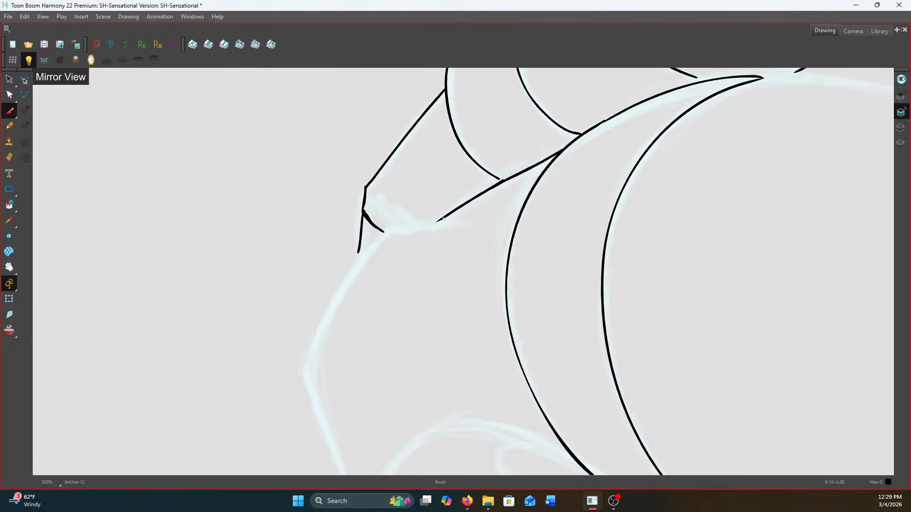
{"action": "mouse_move", "coordinate": [566, 149]}
{"action": "left_mouse_down"}
{"action": "mouse_move", "coordinate": [478, 192]}
{"action": "mouse_move", "coordinate": [502, 181]}
{"action": "left_mouse_up"}
{"action": "mouse_move", "coordinate": [441, 220]}
{"action": "left_mouse_down"}
{"action": "mouse_move", "coordinate": [389, 230]}
{"action": "mouse_move", "coordinate": [357, 258]}
{"action": "left_mouse_up"}
{"action": "scroll", "coordinate": [376, 279], "scroll_direction": "down", "scroll_amount": 1}
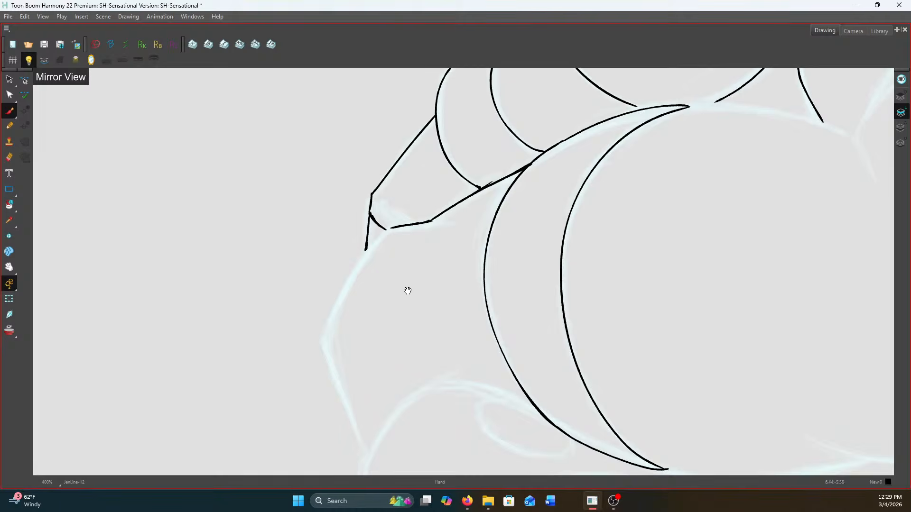
Ink the angled outer thigh edge below the hand and the arched line from its lower end back to the hip contour
{"action": "left_click_drag", "start_coordinate": [407, 291], "coordinate": [494, 194]}
{"action": "mouse_move", "coordinate": [467, 137]}
{"action": "left_mouse_down"}
{"action": "mouse_move", "coordinate": [403, 249]}
{"action": "mouse_move", "coordinate": [443, 359]}
{"action": "left_mouse_up"}
{"action": "left_click_drag", "start_coordinate": [434, 340], "coordinate": [425, 321]}
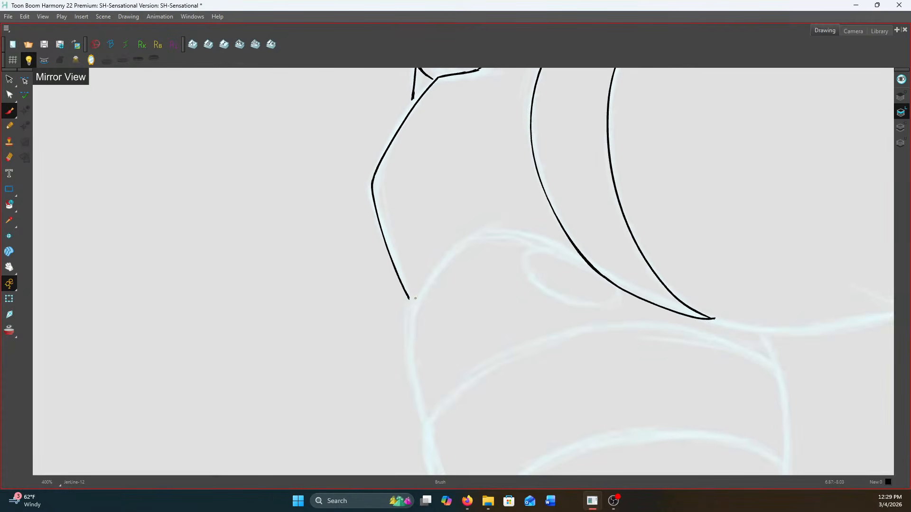
{"action": "mouse_move", "coordinate": [415, 298]}
{"action": "left_mouse_down"}
{"action": "mouse_move", "coordinate": [435, 268]}
{"action": "mouse_move", "coordinate": [498, 234]}
{"action": "mouse_move", "coordinate": [611, 283]}
{"action": "left_mouse_up"}
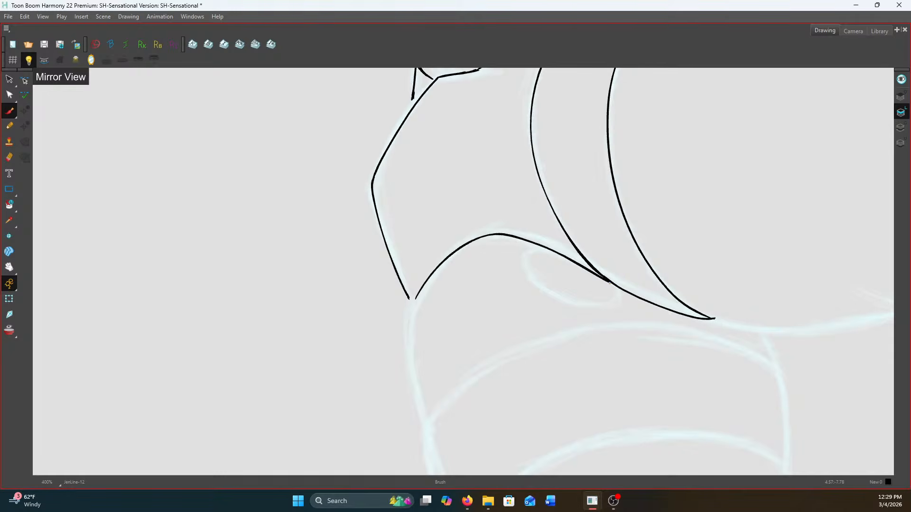
Ink the leg's outer edge down to the band and the small double oval beneath the arched thigh line
{"action": "scroll", "coordinate": [435, 205], "scroll_direction": "down", "scroll_amount": 4}
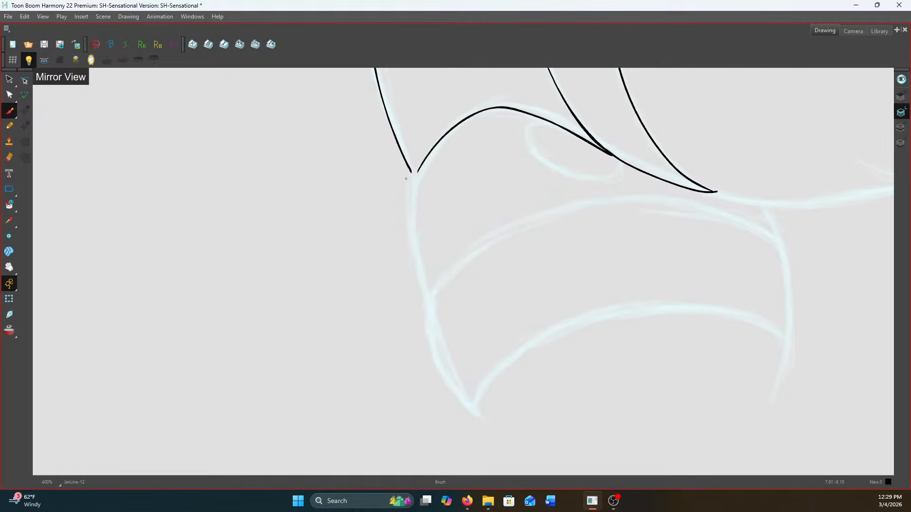
{"action": "mouse_move", "coordinate": [410, 170]}
{"action": "left_mouse_down"}
{"action": "mouse_move", "coordinate": [415, 178]}
{"action": "mouse_move", "coordinate": [420, 172]}
{"action": "mouse_move", "coordinate": [413, 249]}
{"action": "mouse_move", "coordinate": [425, 291]}
{"action": "left_mouse_up"}
{"action": "mouse_move", "coordinate": [545, 120]}
{"action": "left_mouse_down"}
{"action": "mouse_move", "coordinate": [524, 142]}
{"action": "mouse_move", "coordinate": [542, 164]}
{"action": "mouse_move", "coordinate": [581, 181]}
{"action": "mouse_move", "coordinate": [613, 177]}
{"action": "mouse_move", "coordinate": [613, 155]}
{"action": "left_mouse_up"}
{"action": "mouse_move", "coordinate": [540, 164]}
{"action": "left_mouse_down"}
{"action": "mouse_move", "coordinate": [532, 141]}
{"action": "mouse_move", "coordinate": [560, 128]}
{"action": "left_mouse_up"}
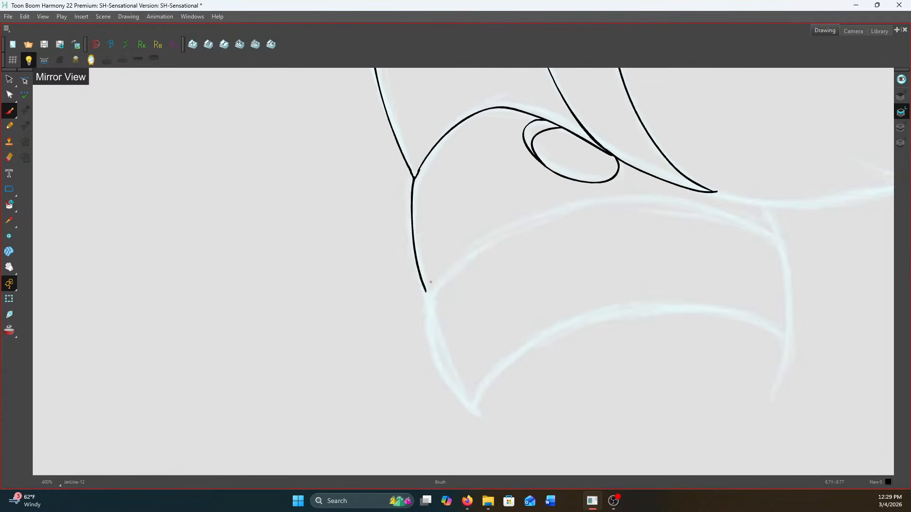
Ink the wide curved leg band with its upper and lower arcs and both sides, plus the short leg edge below it
{"action": "left_click_drag", "start_coordinate": [430, 282], "coordinate": [366, 269]}
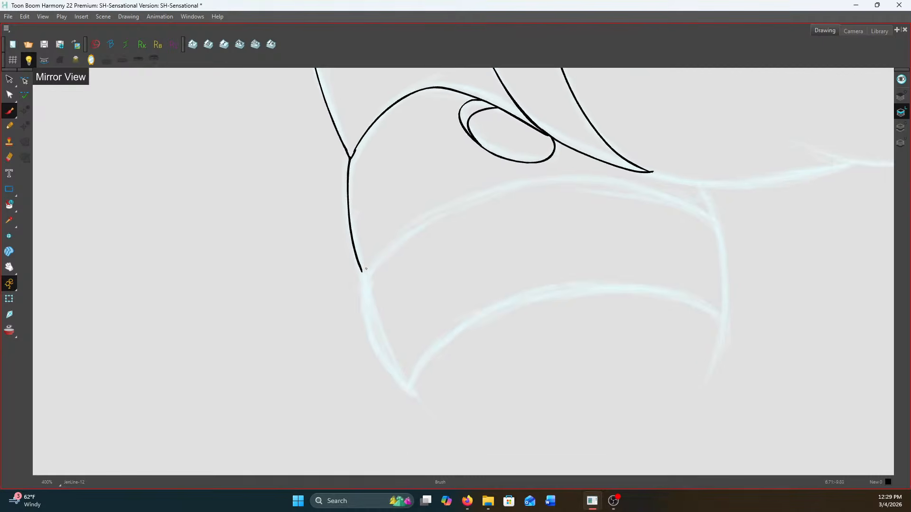
{"action": "mouse_move", "coordinate": [425, 217]}
{"action": "left_mouse_down"}
{"action": "mouse_move", "coordinate": [374, 256]}
{"action": "mouse_move", "coordinate": [362, 284]}
{"action": "mouse_move", "coordinate": [370, 334]}
{"action": "mouse_move", "coordinate": [408, 390]}
{"action": "left_mouse_up"}
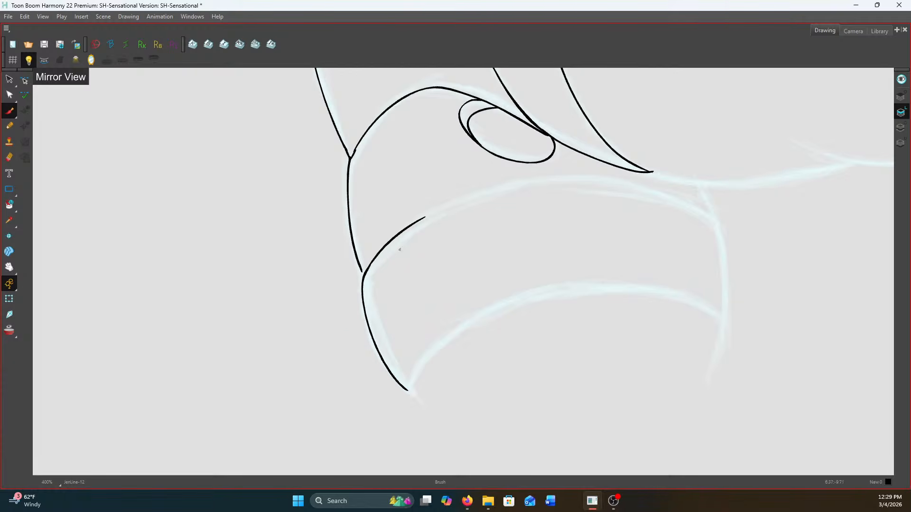
{"action": "mouse_move", "coordinate": [419, 220]}
{"action": "left_mouse_down"}
{"action": "mouse_move", "coordinate": [543, 183]}
{"action": "mouse_move", "coordinate": [620, 185]}
{"action": "mouse_move", "coordinate": [693, 206]}
{"action": "mouse_move", "coordinate": [717, 222]}
{"action": "mouse_move", "coordinate": [724, 329]}
{"action": "left_mouse_up"}
{"action": "mouse_move", "coordinate": [408, 390]}
{"action": "left_mouse_down"}
{"action": "mouse_move", "coordinate": [453, 336]}
{"action": "mouse_move", "coordinate": [497, 312]}
{"action": "mouse_move", "coordinate": [618, 291]}
{"action": "mouse_move", "coordinate": [673, 300]}
{"action": "mouse_move", "coordinate": [722, 328]}
{"action": "mouse_move", "coordinate": [706, 381]}
{"action": "left_mouse_up"}
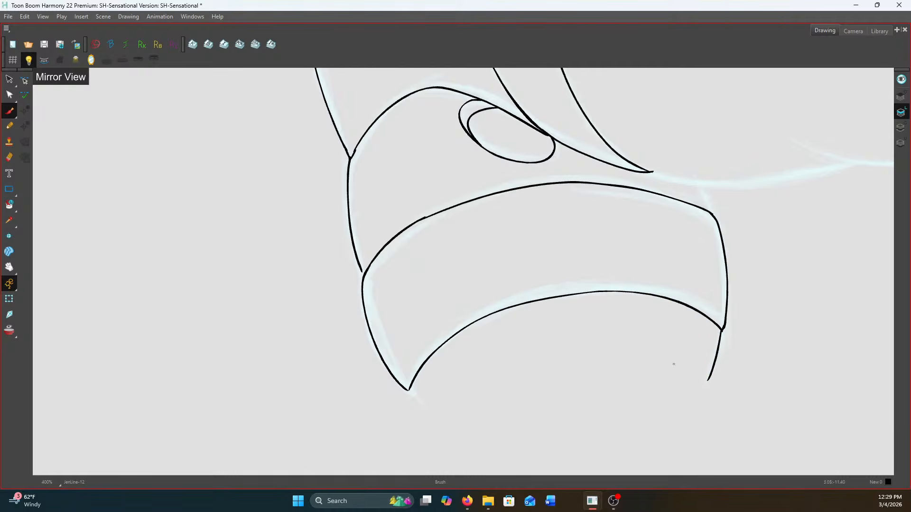
Close the leg stump below the band with side edges and a flat base line, and add the short line above the band
{"action": "left_click_drag", "start_coordinate": [409, 391], "coordinate": [425, 416]}
{"action": "left_click_drag", "start_coordinate": [701, 190], "coordinate": [709, 210]}
{"action": "left_click_drag", "start_coordinate": [412, 413], "coordinate": [687, 410]}
{"action": "left_click_drag", "start_coordinate": [710, 377], "coordinate": [686, 421]}
{"action": "left_click_drag", "start_coordinate": [680, 404], "coordinate": [706, 422]}
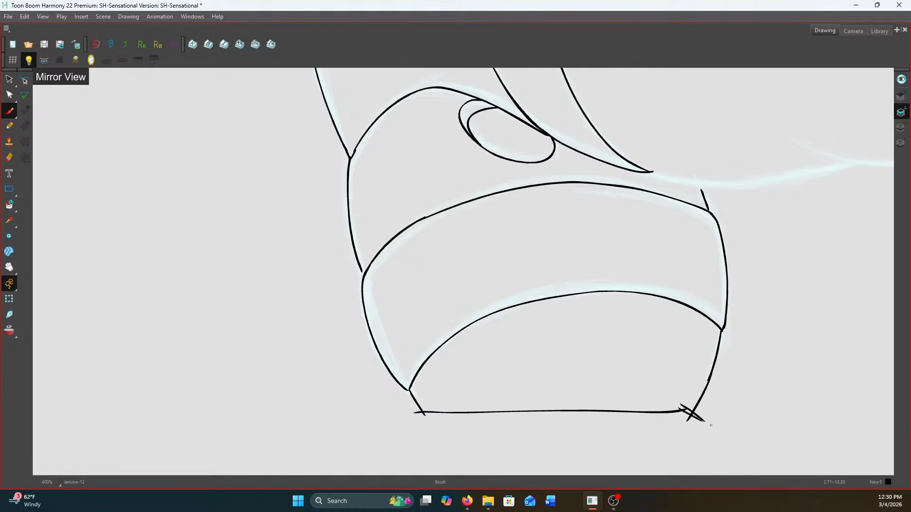
Ink the large rounded contour from the central cleft over the second hip form and around its underside, redoing the first attempt
{"action": "scroll", "coordinate": [683, 294], "scroll_direction": "down", "scroll_amount": 2}
{"action": "mouse_move", "coordinate": [692, 202]}
{"action": "left_mouse_down"}
{"action": "mouse_move", "coordinate": [478, 272]}
{"action": "mouse_move", "coordinate": [416, 359]}
{"action": "left_mouse_up"}
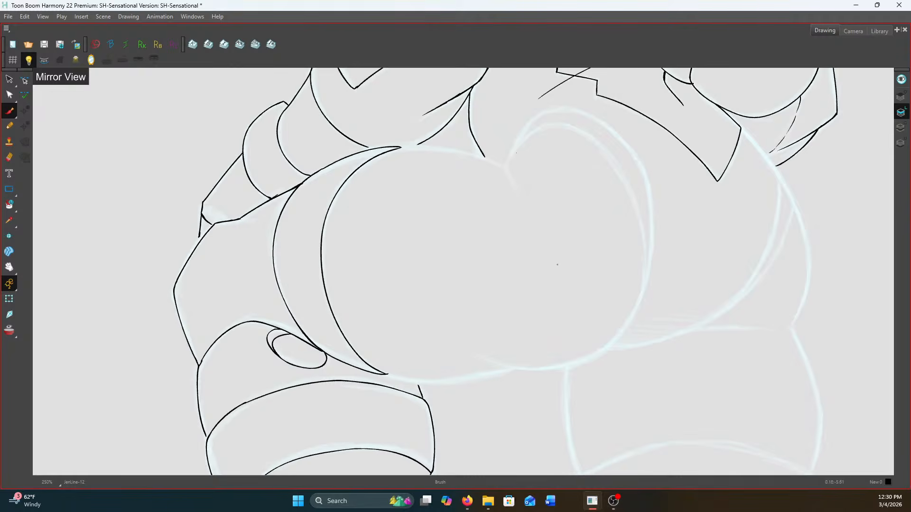
{"action": "mouse_move", "coordinate": [505, 162]}
{"action": "left_mouse_down"}
{"action": "mouse_move", "coordinate": [548, 127]}
{"action": "mouse_move", "coordinate": [579, 132]}
{"action": "mouse_move", "coordinate": [599, 148]}
{"action": "mouse_move", "coordinate": [639, 210]}
{"action": "mouse_move", "coordinate": [648, 300]}
{"action": "left_mouse_up"}
{"action": "key", "text": "ctrl+z"}
{"action": "mouse_move", "coordinate": [507, 164]}
{"action": "left_mouse_down"}
{"action": "mouse_move", "coordinate": [526, 139]}
{"action": "mouse_move", "coordinate": [557, 125]}
{"action": "mouse_move", "coordinate": [596, 144]}
{"action": "mouse_move", "coordinate": [629, 191]}
{"action": "mouse_move", "coordinate": [643, 256]}
{"action": "mouse_move", "coordinate": [632, 318]}
{"action": "mouse_move", "coordinate": [584, 360]}
{"action": "mouse_move", "coordinate": [504, 367]}
{"action": "mouse_move", "coordinate": [471, 356]}
{"action": "left_mouse_up"}
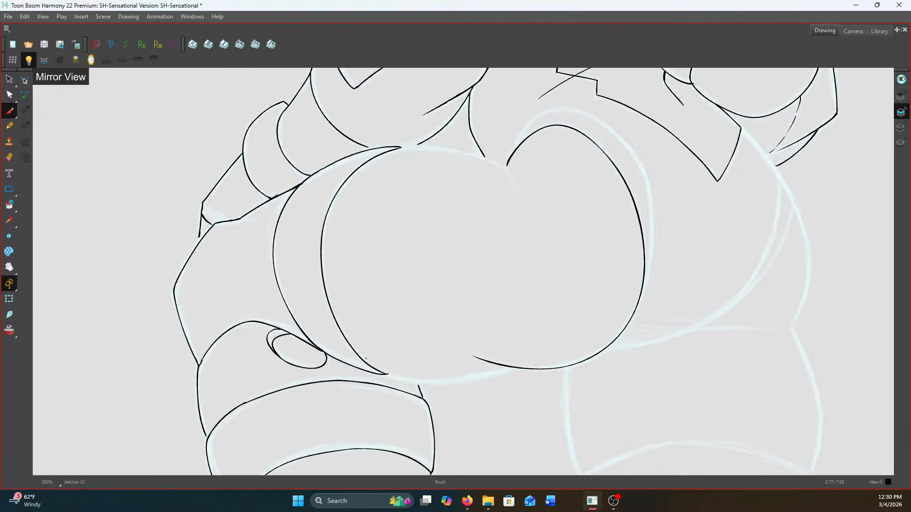
Ink the underside curve joining the two rounded hip forms and extend the short leg line up to it
{"action": "scroll", "coordinate": [382, 375], "scroll_direction": "up", "scroll_amount": 5}
{"action": "mouse_move", "coordinate": [385, 375]}
{"action": "left_mouse_down"}
{"action": "mouse_move", "coordinate": [466, 394]}
{"action": "mouse_move", "coordinate": [576, 389]}
{"action": "mouse_move", "coordinate": [692, 359]}
{"action": "left_mouse_up"}
{"action": "scroll", "coordinate": [693, 359], "scroll_direction": "down", "scroll_amount": 4}
{"action": "scroll", "coordinate": [568, 375], "scroll_direction": "up", "scroll_amount": 4}
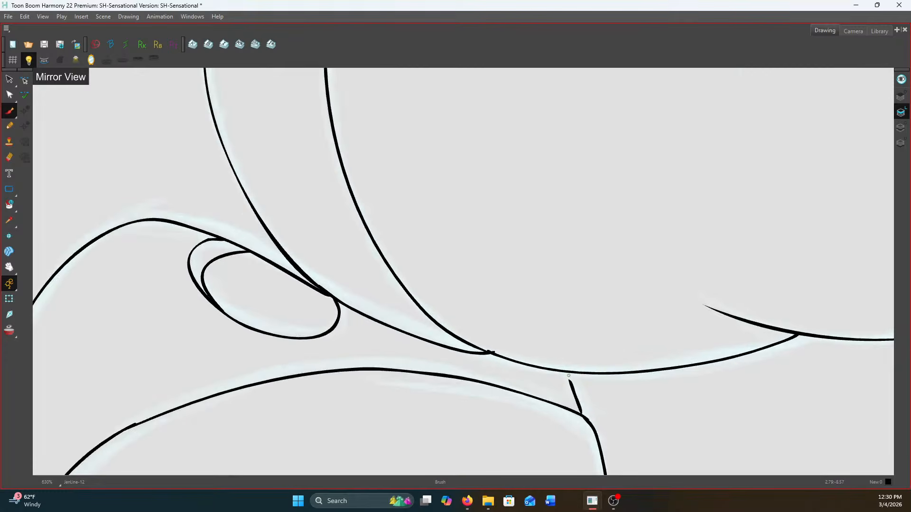
{"action": "scroll", "coordinate": [568, 375], "scroll_direction": "down", "scroll_amount": 6}
Ink the upper edge of the first hip form up to the central cleft and the short tapered crease below it
{"action": "scroll", "coordinate": [553, 203], "scroll_direction": "up", "scroll_amount": 3}
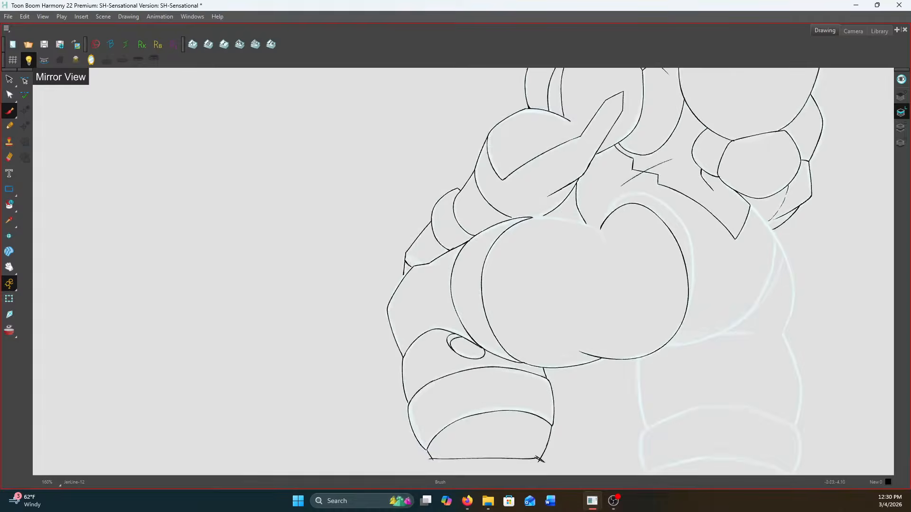
{"action": "scroll", "coordinate": [391, 187], "scroll_direction": "up", "scroll_amount": 1}
{"action": "mouse_move", "coordinate": [392, 187]}
{"action": "left_mouse_down"}
{"action": "mouse_move", "coordinate": [488, 194]}
{"action": "mouse_move", "coordinate": [560, 215]}
{"action": "mouse_move", "coordinate": [583, 274]}
{"action": "left_mouse_up"}
{"action": "scroll", "coordinate": [588, 284], "scroll_direction": "down", "scroll_amount": 5}
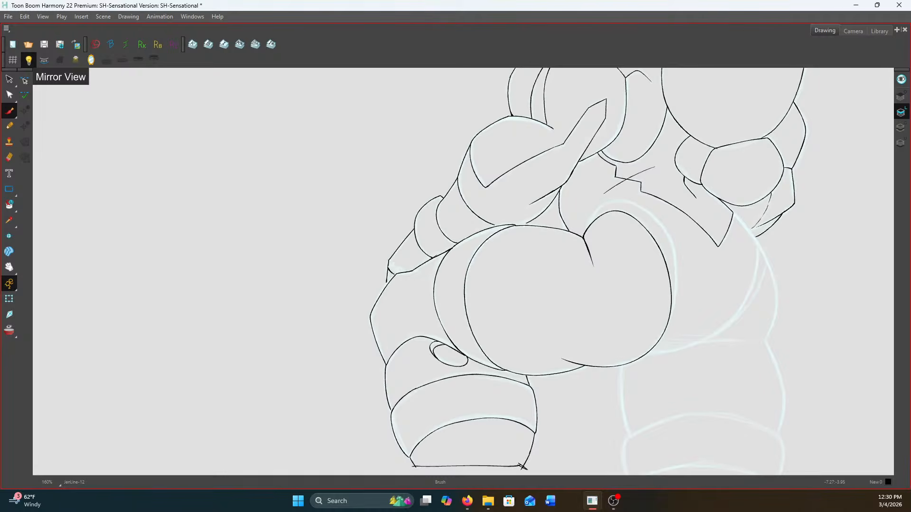
Ink the outer curve running alongside the second rounded hip form from the central cleft down to its side
{"action": "scroll", "coordinate": [766, 306], "scroll_direction": "up", "scroll_amount": 3}
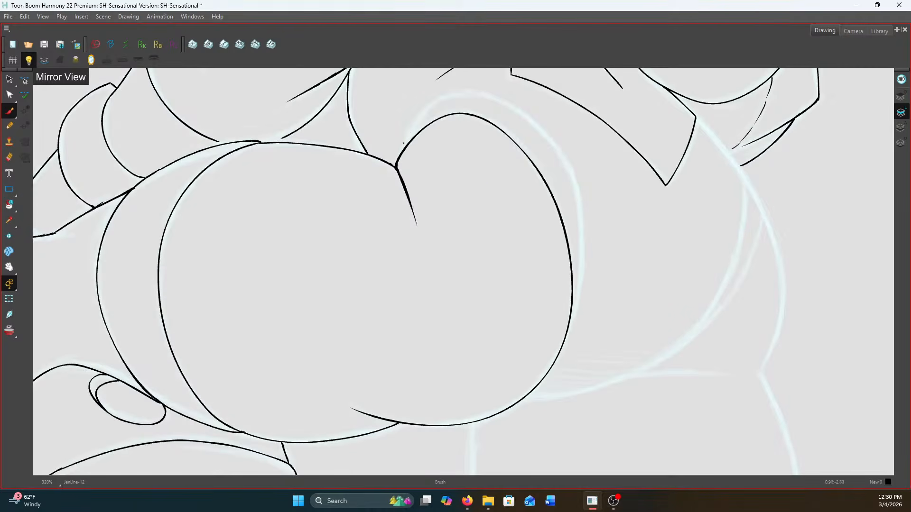
{"action": "mouse_move", "coordinate": [402, 149]}
{"action": "left_mouse_down"}
{"action": "mouse_move", "coordinate": [389, 196]}
{"action": "mouse_move", "coordinate": [418, 149]}
{"action": "mouse_move", "coordinate": [450, 137]}
{"action": "mouse_move", "coordinate": [488, 142]}
{"action": "mouse_move", "coordinate": [574, 203]}
{"action": "mouse_move", "coordinate": [564, 162]}
{"action": "mouse_move", "coordinate": [519, 117]}
{"action": "mouse_move", "coordinate": [548, 235]}
{"action": "mouse_move", "coordinate": [539, 322]}
{"action": "left_mouse_up"}
{"action": "scroll", "coordinate": [432, 139], "scroll_direction": "up", "scroll_amount": 1}
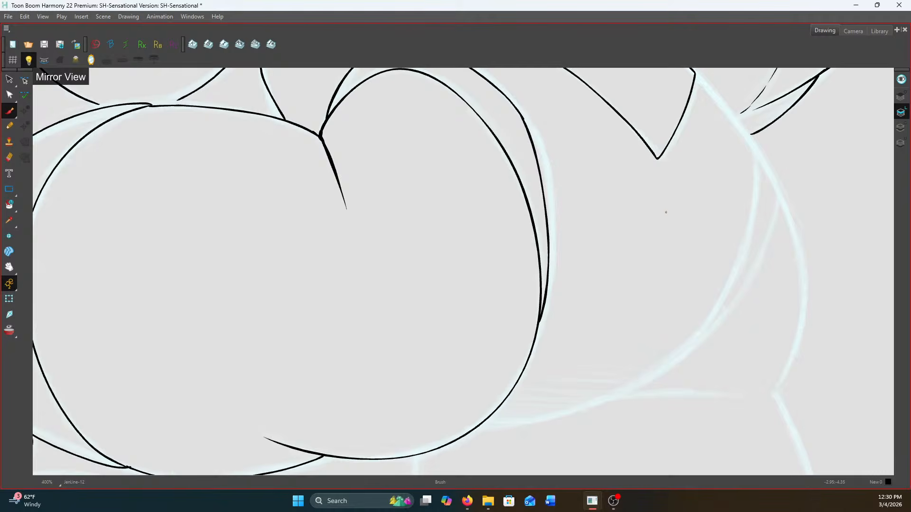
Flip the canvas horizontally by toggling Mirror View
{"action": "scroll", "coordinate": [666, 212], "scroll_direction": "down", "scroll_amount": 6}
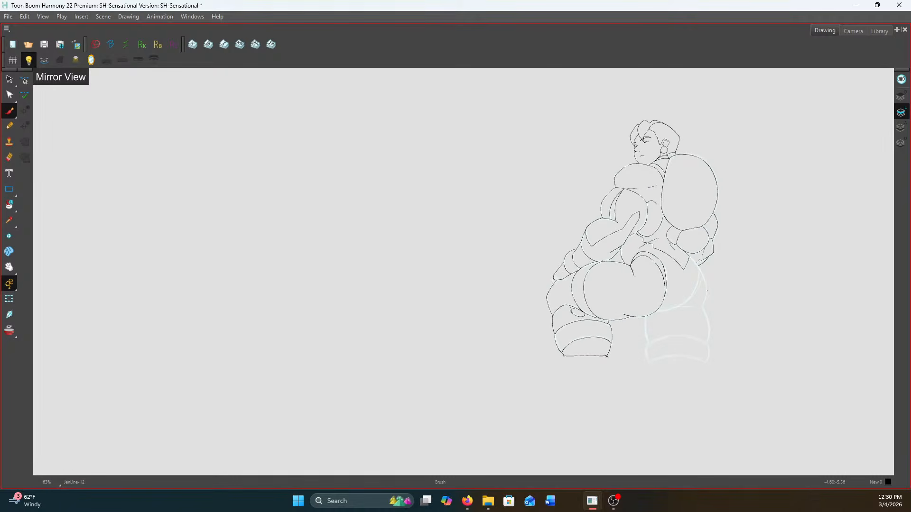
{"action": "left_click", "coordinate": [93, 61]}
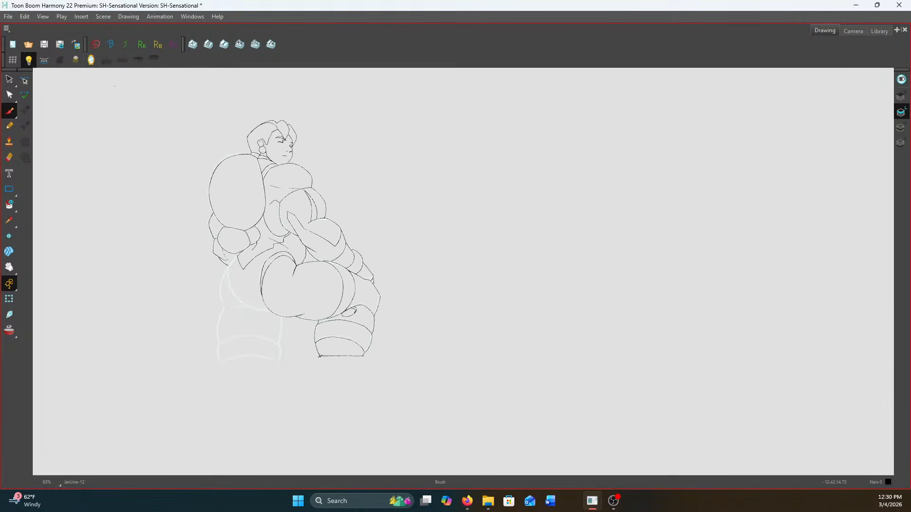
{"action": "scroll", "coordinate": [300, 267], "scroll_direction": "up", "scroll_amount": 2}
{"action": "left_click_drag", "start_coordinate": [265, 301], "coordinate": [584, 267]}
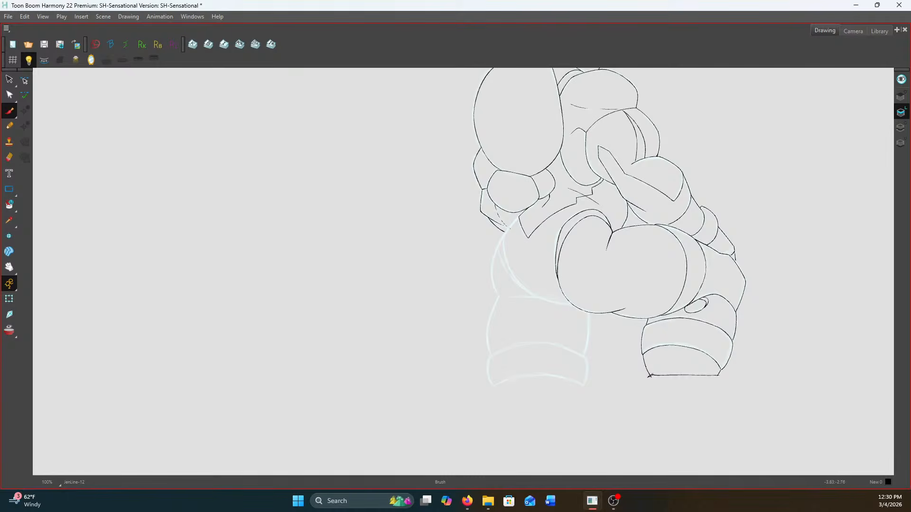
Ink the other hip's outer edge from the waist corner down to the notch, and the leg's bulging outer edge below it
{"action": "scroll", "coordinate": [507, 236], "scroll_direction": "up", "scroll_amount": 4}
{"action": "left_click_drag", "start_coordinate": [483, 257], "coordinate": [490, 168]}
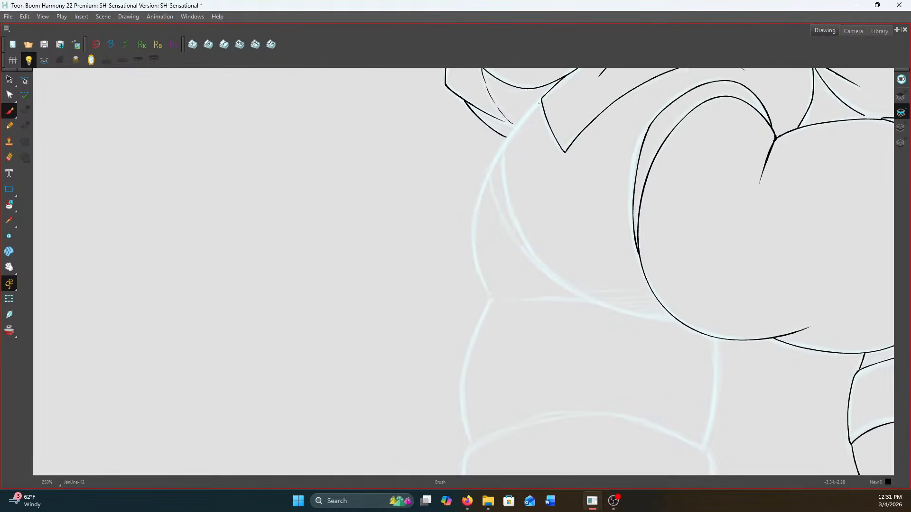
{"action": "scroll", "coordinate": [539, 101], "scroll_direction": "up", "scroll_amount": 1}
{"action": "mouse_move", "coordinate": [543, 97]}
{"action": "left_mouse_down"}
{"action": "mouse_move", "coordinate": [488, 170]}
{"action": "mouse_move", "coordinate": [458, 239]}
{"action": "mouse_move", "coordinate": [455, 283]}
{"action": "mouse_move", "coordinate": [475, 349]}
{"action": "left_mouse_up"}
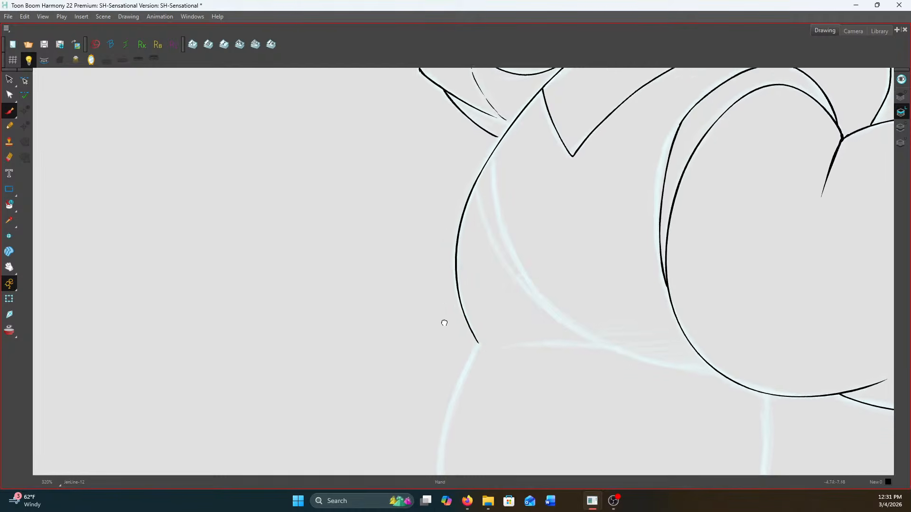
{"action": "scroll", "coordinate": [444, 335], "scroll_direction": "down", "scroll_amount": 3}
{"action": "mouse_move", "coordinate": [478, 169]}
{"action": "left_mouse_down"}
{"action": "mouse_move", "coordinate": [440, 269]}
{"action": "mouse_move", "coordinate": [446, 356]}
{"action": "left_mouse_up"}
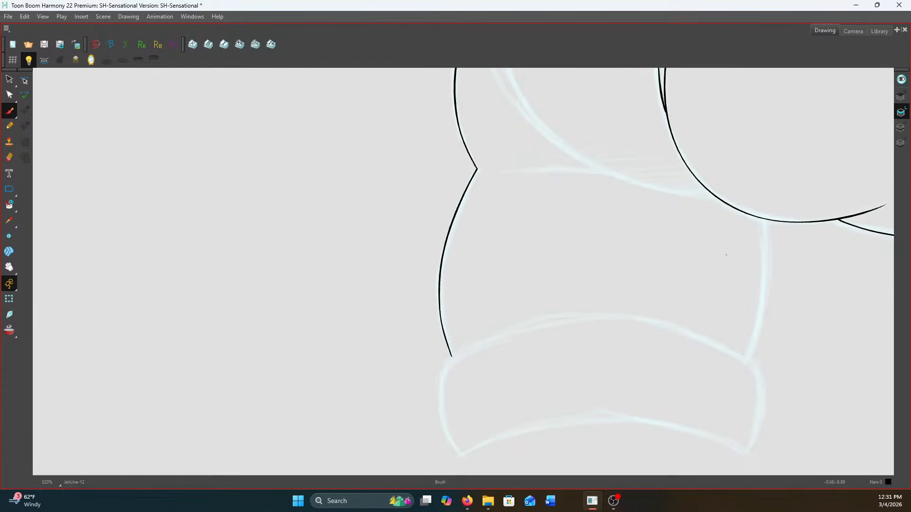
Ink the leg's inner edge from the rounded hip form down to the cuff, and the short curved crease across the upper thigh
{"action": "scroll", "coordinate": [740, 219], "scroll_direction": "up", "scroll_amount": 1}
{"action": "mouse_move", "coordinate": [761, 219]}
{"action": "left_mouse_down"}
{"action": "mouse_move", "coordinate": [763, 303]}
{"action": "mouse_move", "coordinate": [745, 393]}
{"action": "left_mouse_up"}
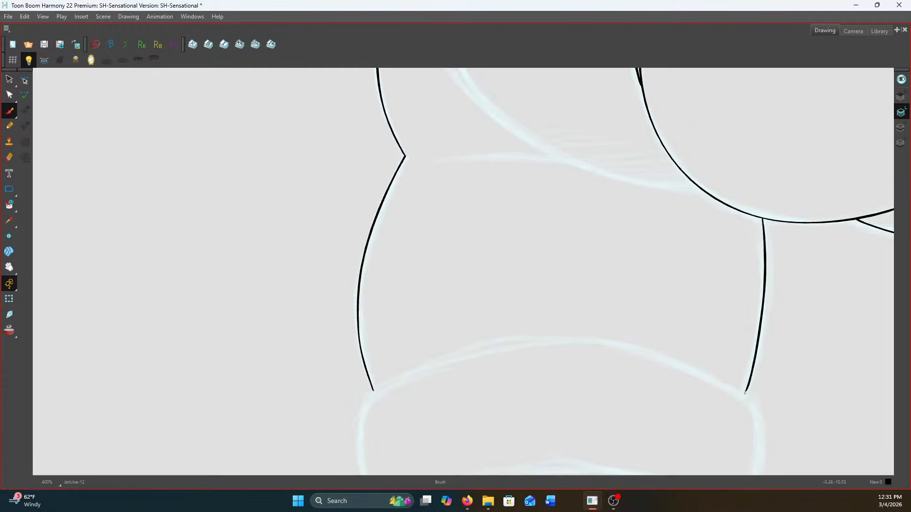
{"action": "scroll", "coordinate": [504, 200], "scroll_direction": "up", "scroll_amount": 1}
{"action": "left_click_drag", "start_coordinate": [502, 210], "coordinate": [617, 205]}
{"action": "scroll", "coordinate": [589, 190], "scroll_direction": "down", "scroll_amount": 2}
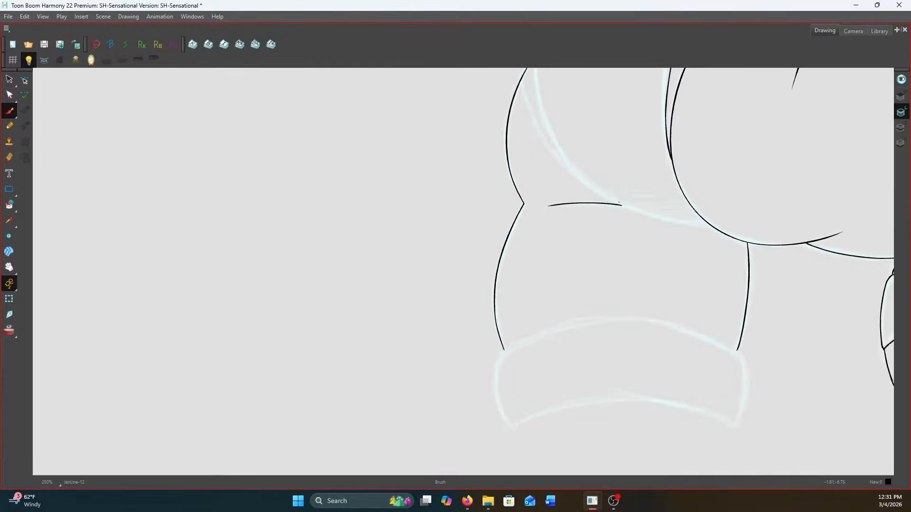
Ink the two curved lines sweeping from the hip's outer edge down toward the underside of the rounded hip form
{"action": "left_click_drag", "start_coordinate": [532, 184], "coordinate": [473, 315]}
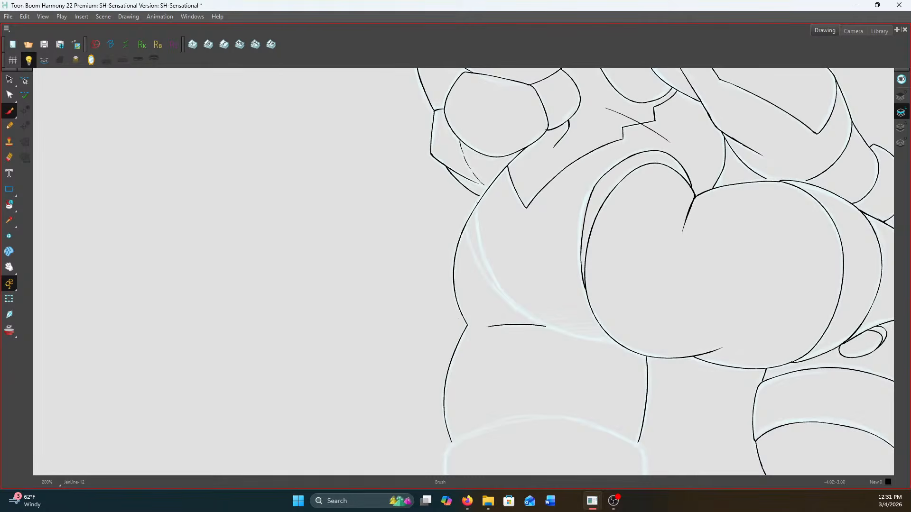
{"action": "scroll", "coordinate": [477, 209], "scroll_direction": "up", "scroll_amount": 2}
{"action": "mouse_move", "coordinate": [456, 235]}
{"action": "left_mouse_down"}
{"action": "mouse_move", "coordinate": [467, 276]}
{"action": "mouse_move", "coordinate": [506, 339]}
{"action": "mouse_move", "coordinate": [567, 385]}
{"action": "mouse_move", "coordinate": [629, 412]}
{"action": "mouse_move", "coordinate": [696, 422]}
{"action": "left_mouse_up"}
{"action": "scroll", "coordinate": [478, 201], "scroll_direction": "up", "scroll_amount": 1}
{"action": "mouse_move", "coordinate": [477, 202]}
{"action": "left_mouse_down"}
{"action": "mouse_move", "coordinate": [488, 291]}
{"action": "mouse_move", "coordinate": [551, 400]}
{"action": "left_mouse_up"}
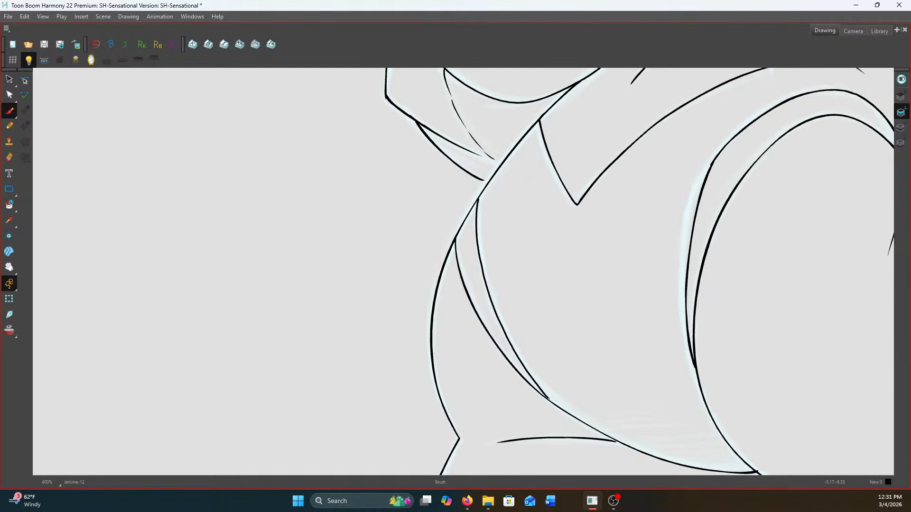
Fill the tight corner where the hip's lower curve meets the rounded form, and thicken the join atop the leg's inner edge
{"action": "scroll", "coordinate": [633, 254], "scroll_direction": "down", "scroll_amount": 4}
{"action": "scroll", "coordinate": [731, 320], "scroll_direction": "down", "scroll_amount": 4}
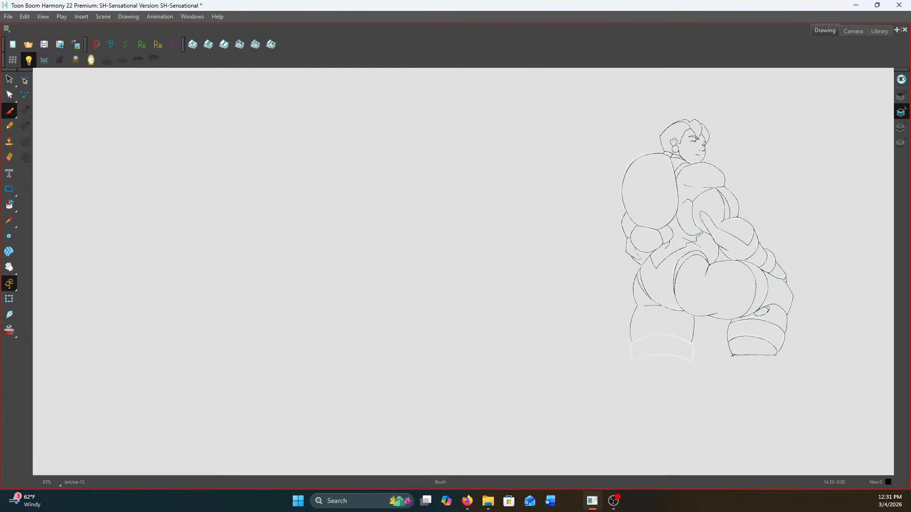
{"action": "scroll", "coordinate": [704, 331], "scroll_direction": "up", "scroll_amount": 7}
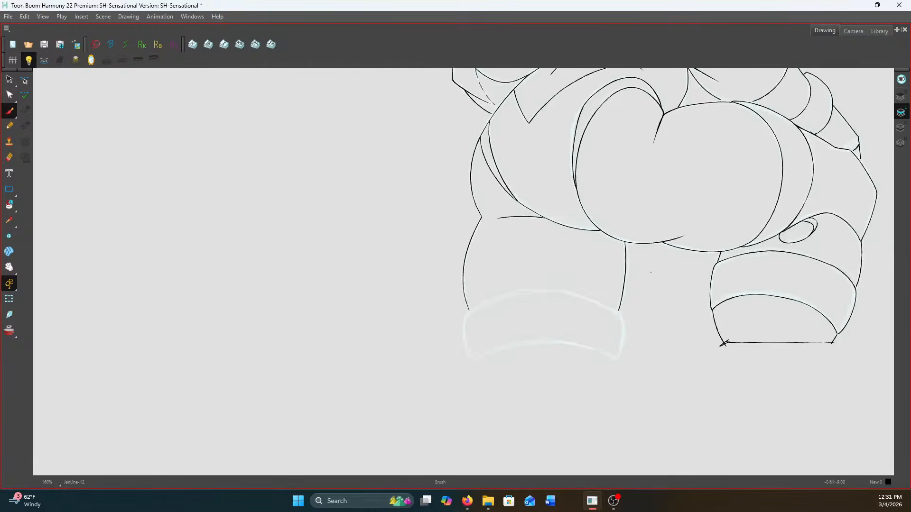
{"action": "scroll", "coordinate": [578, 221], "scroll_direction": "up", "scroll_amount": 3}
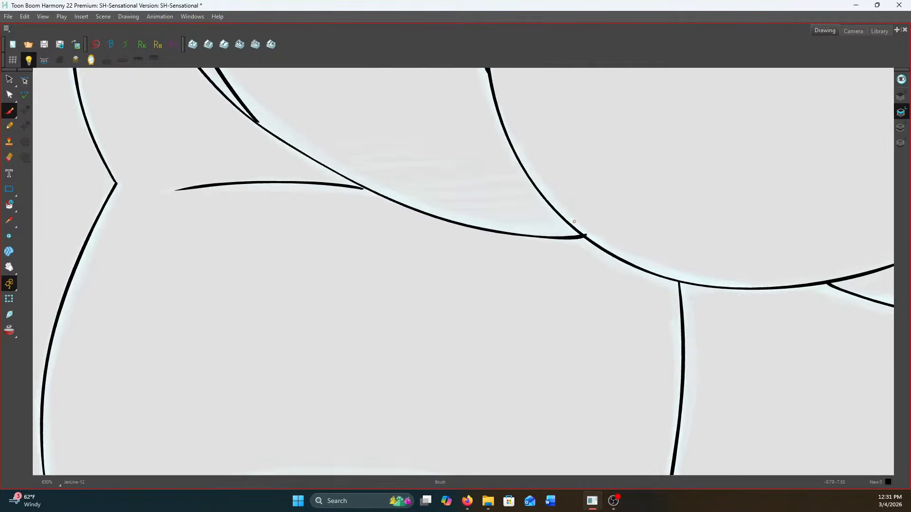
{"action": "mouse_move", "coordinate": [568, 223]}
{"action": "left_mouse_down"}
{"action": "mouse_move", "coordinate": [576, 234]}
{"action": "mouse_move", "coordinate": [549, 238]}
{"action": "left_mouse_up"}
{"action": "scroll", "coordinate": [535, 231], "scroll_direction": "down", "scroll_amount": 3}
{"action": "scroll", "coordinate": [599, 255], "scroll_direction": "up", "scroll_amount": 3}
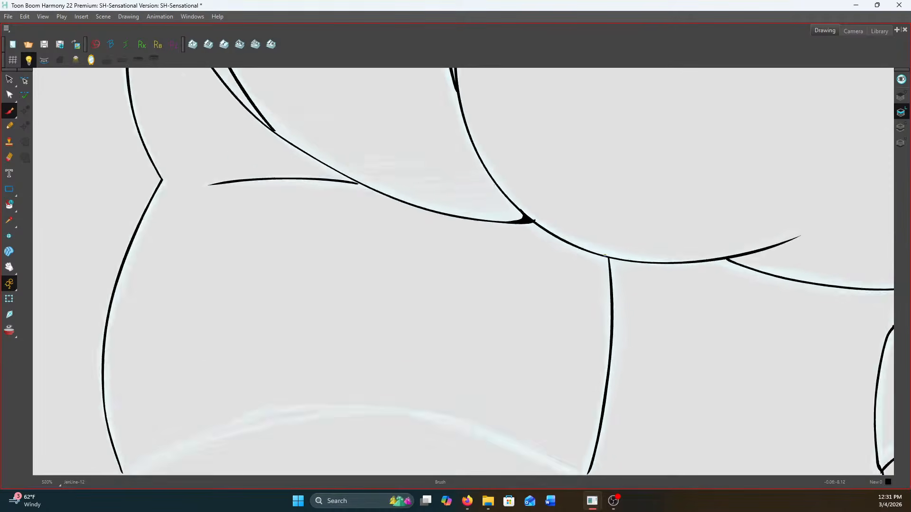
{"action": "left_click_drag", "start_coordinate": [606, 258], "coordinate": [610, 287]}
{"action": "scroll", "coordinate": [611, 287], "scroll_direction": "down", "scroll_amount": 4}
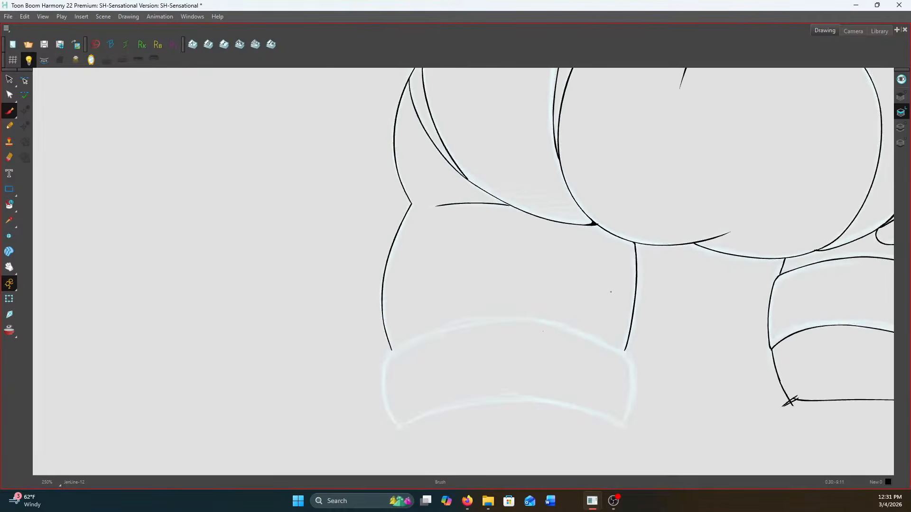
Ink the leg's curved cuff with its bulging outer side, arched upper edge, inner side and arched lower edge
{"action": "scroll", "coordinate": [384, 339], "scroll_direction": "up", "scroll_amount": 2}
{"action": "left_click_drag", "start_coordinate": [454, 341], "coordinate": [457, 213]}
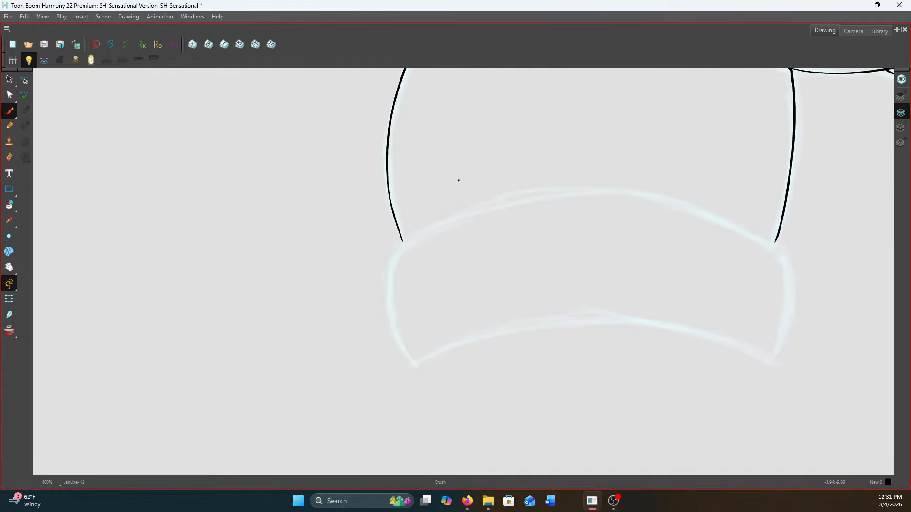
{"action": "mouse_move", "coordinate": [405, 240]}
{"action": "left_mouse_down"}
{"action": "mouse_move", "coordinate": [391, 262]}
{"action": "mouse_move", "coordinate": [390, 324]}
{"action": "mouse_move", "coordinate": [413, 362]}
{"action": "left_mouse_up"}
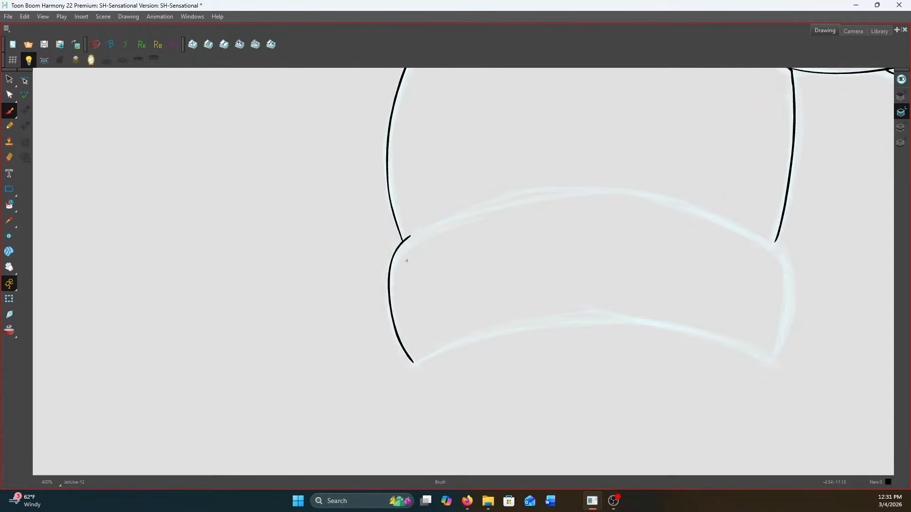
{"action": "mouse_move", "coordinate": [405, 239]}
{"action": "left_mouse_down"}
{"action": "mouse_move", "coordinate": [507, 197]}
{"action": "mouse_move", "coordinate": [559, 189]}
{"action": "mouse_move", "coordinate": [657, 197]}
{"action": "mouse_move", "coordinate": [778, 243]}
{"action": "mouse_move", "coordinate": [776, 351]}
{"action": "left_mouse_up"}
{"action": "mouse_move", "coordinate": [413, 363]}
{"action": "left_mouse_down"}
{"action": "mouse_move", "coordinate": [482, 337]}
{"action": "mouse_move", "coordinate": [650, 321]}
{"action": "mouse_move", "coordinate": [771, 359]}
{"action": "mouse_move", "coordinate": [764, 350]}
{"action": "left_mouse_up"}
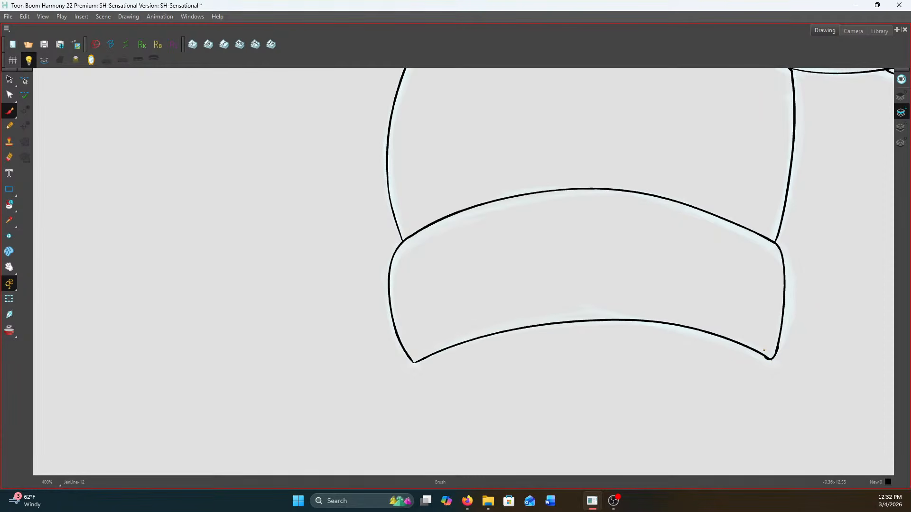
Compare the face with the neighbouring drawing's freckles and dot the first freckle on the near cheek
{"action": "scroll", "coordinate": [763, 350], "scroll_direction": "down", "scroll_amount": 5}
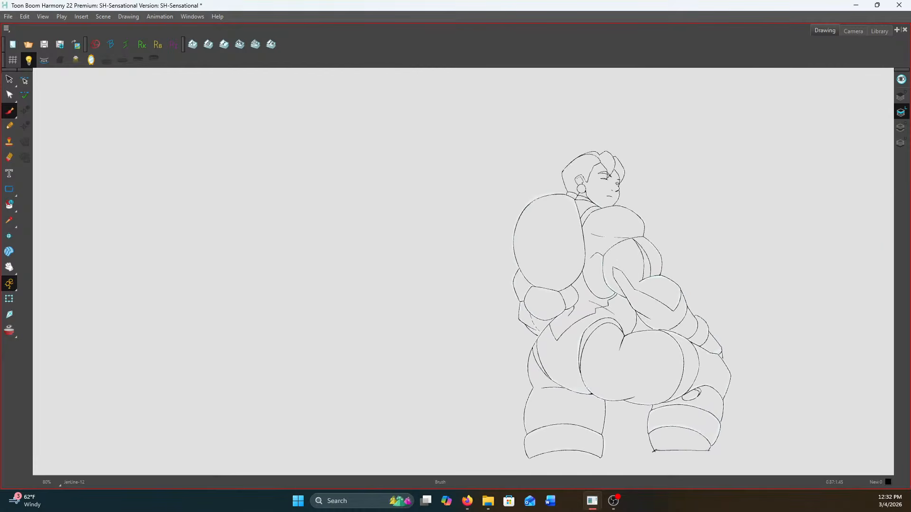
{"action": "scroll", "coordinate": [600, 201], "scroll_direction": "up", "scroll_amount": 8}
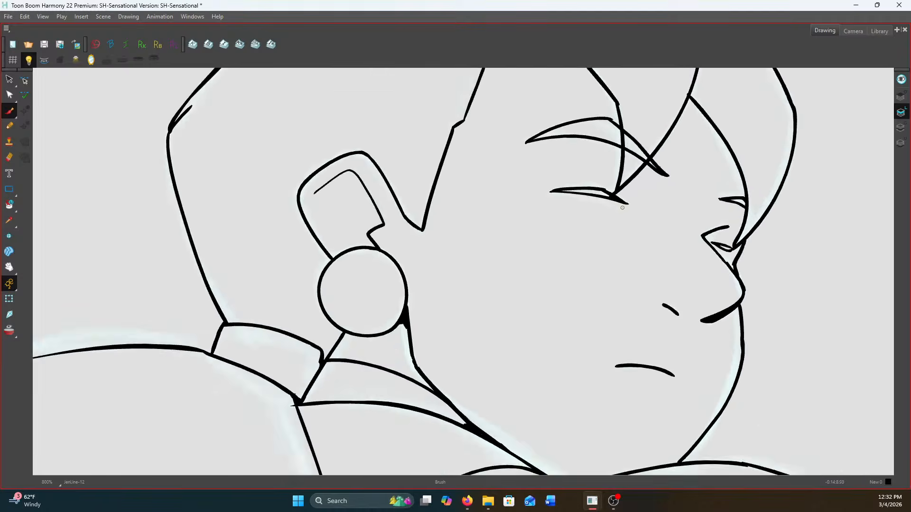
{"action": "scroll", "coordinate": [590, 185], "scroll_direction": "down", "scroll_amount": 5}
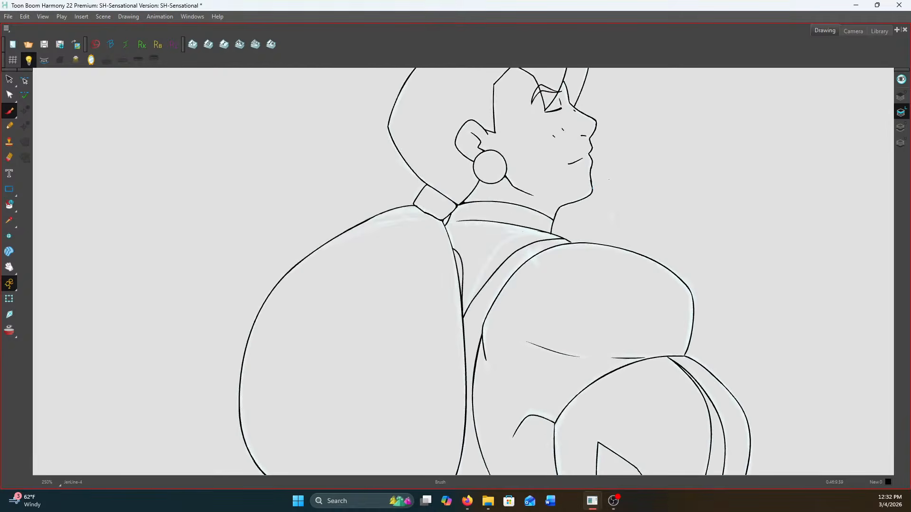
{"action": "key", "text": "comma"}
{"action": "key", "text": "period"}
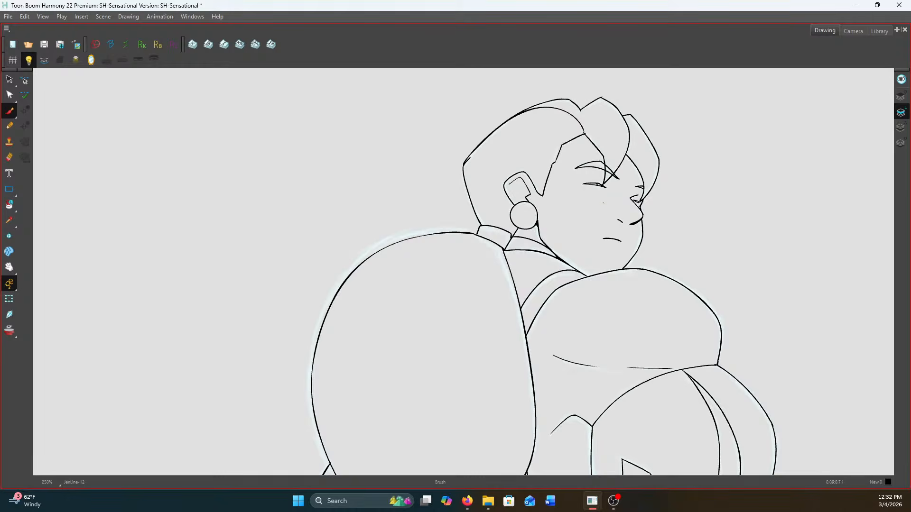
{"action": "scroll", "coordinate": [603, 203], "scroll_direction": "up", "scroll_amount": 2}
{"action": "key", "text": "comma"}
{"action": "key", "text": "period"}
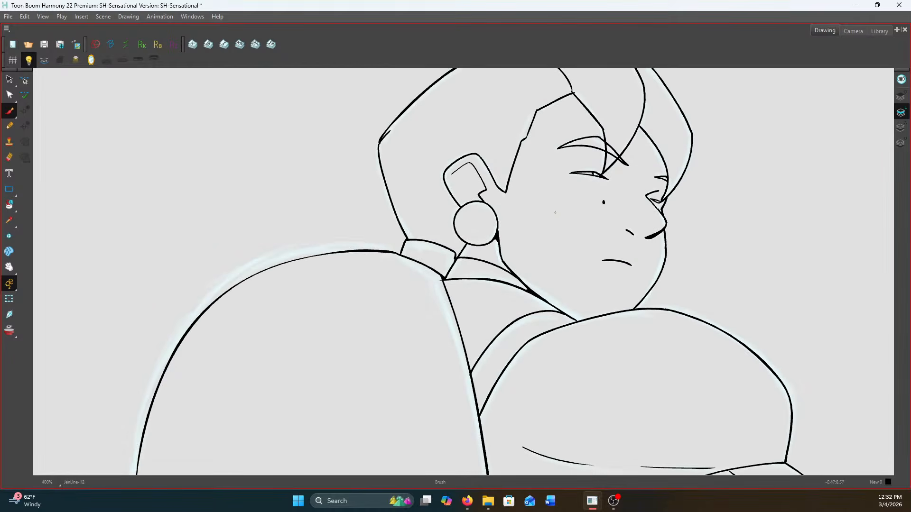
Add the remaining freckles across the cheeks and fill in the dark line of the near eyelid
{"action": "key", "text": "comma"}
{"action": "key", "text": "period"}
{"action": "key", "text": "comma"}
{"action": "key", "text": "period"}
{"action": "key", "text": "2"}
{"action": "key", "text": "2"}
{"action": "key", "text": "2"}
{"action": "mouse_move", "coordinate": [636, 193]}
{"action": "left_mouse_down"}
{"action": "mouse_move", "coordinate": [573, 148]}
{"action": "mouse_move", "coordinate": [584, 155]}
{"action": "mouse_move", "coordinate": [471, 157]}
{"action": "left_mouse_up"}
{"action": "key", "text": "1"}
{"action": "key", "text": "1"}
{"action": "key", "text": "1"}
{"action": "key", "text": "1"}
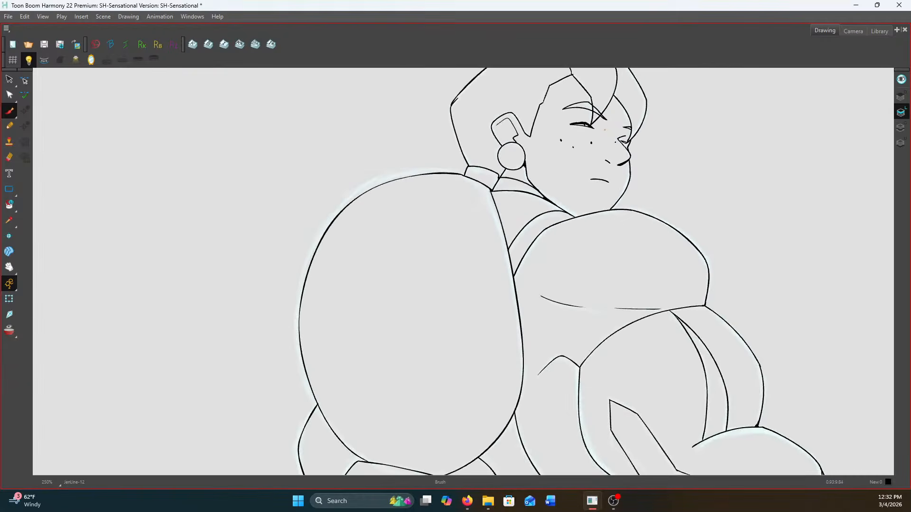
Select the area around the near eye and cheek with the Select tool, clear the selection, and save the scene
{"action": "left_click", "coordinate": [10, 80]}
{"action": "key", "text": "2"}
{"action": "key", "text": "2"}
{"action": "key", "text": "2"}
{"action": "mouse_move", "coordinate": [542, 125]}
{"action": "left_mouse_down"}
{"action": "mouse_move", "coordinate": [635, 139]}
{"action": "mouse_move", "coordinate": [584, 102]}
{"action": "mouse_move", "coordinate": [596, 127]}
{"action": "left_mouse_up"}
{"action": "left_click", "coordinate": [569, 91]}
{"action": "key", "text": "1"}
{"action": "key", "text": "1"}
{"action": "key", "text": "1"}
{"action": "key", "text": "1"}
{"action": "key", "text": "1"}
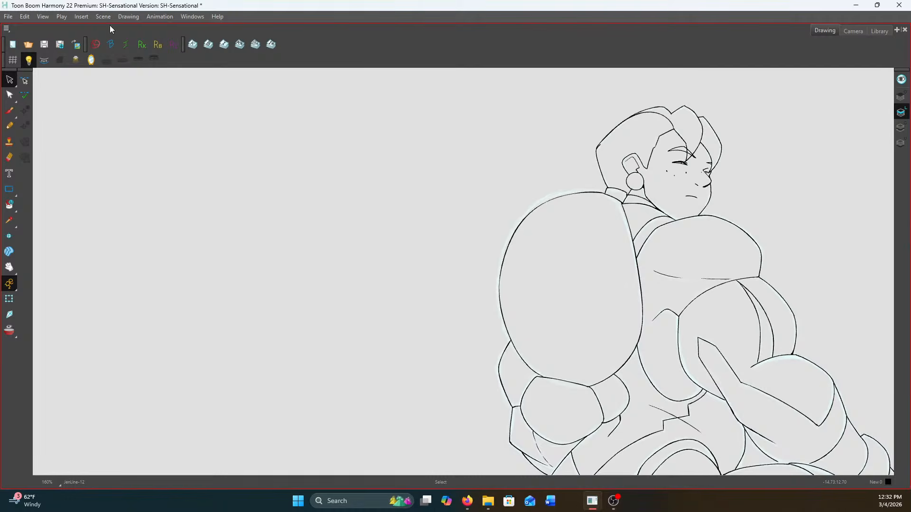
{"action": "left_click", "coordinate": [44, 46]}
Fill the narrow line junctions where the collar meets the jaw and where the neck meets the large shoulder form
{"action": "scroll", "coordinate": [774, 315], "scroll_direction": "up", "scroll_amount": 1}
{"action": "scroll", "coordinate": [759, 303], "scroll_direction": "up", "scroll_amount": 6}
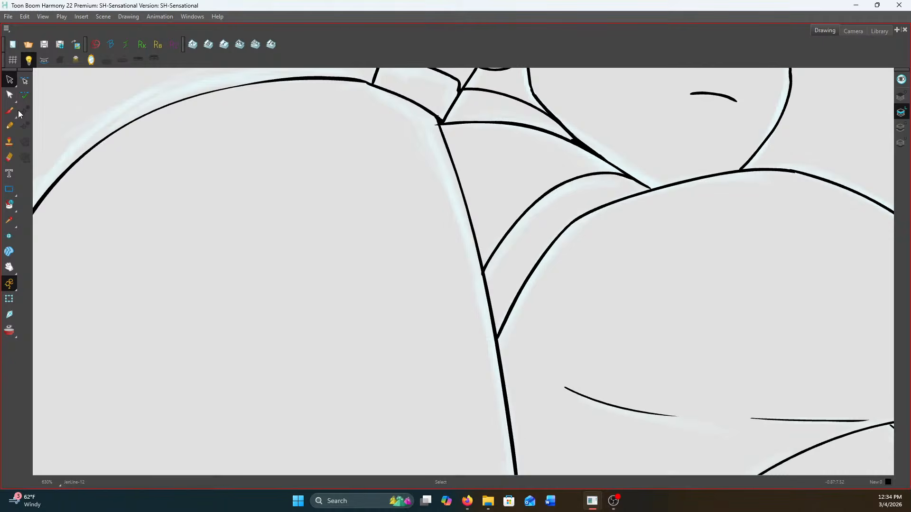
{"action": "scroll", "coordinate": [572, 115], "scroll_direction": "up", "scroll_amount": 1}
{"action": "key", "text": "alt+b"}
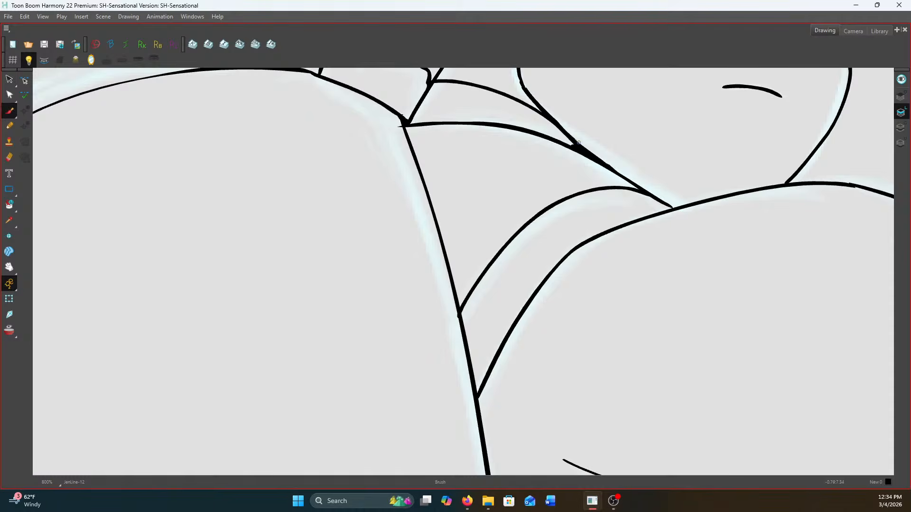
{"action": "scroll", "coordinate": [576, 147], "scroll_direction": "up", "scroll_amount": 2}
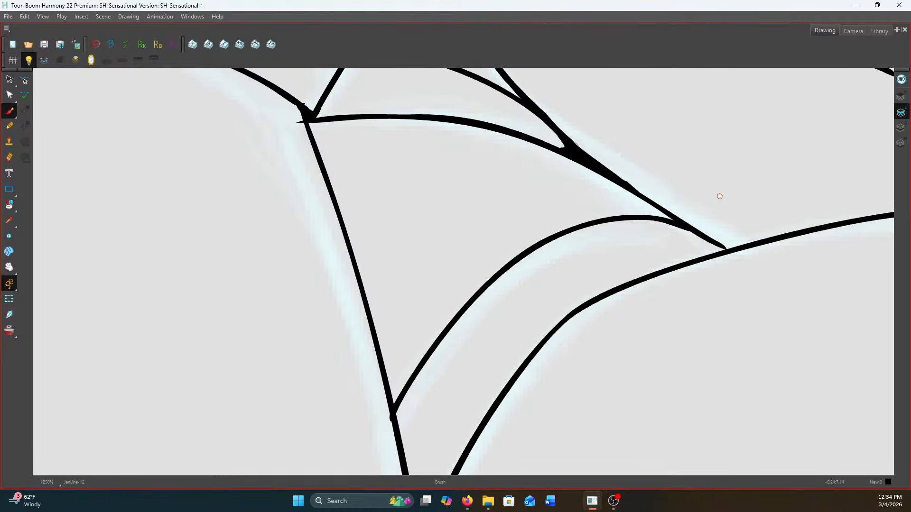
{"action": "scroll", "coordinate": [641, 178], "scroll_direction": "down", "scroll_amount": 2}
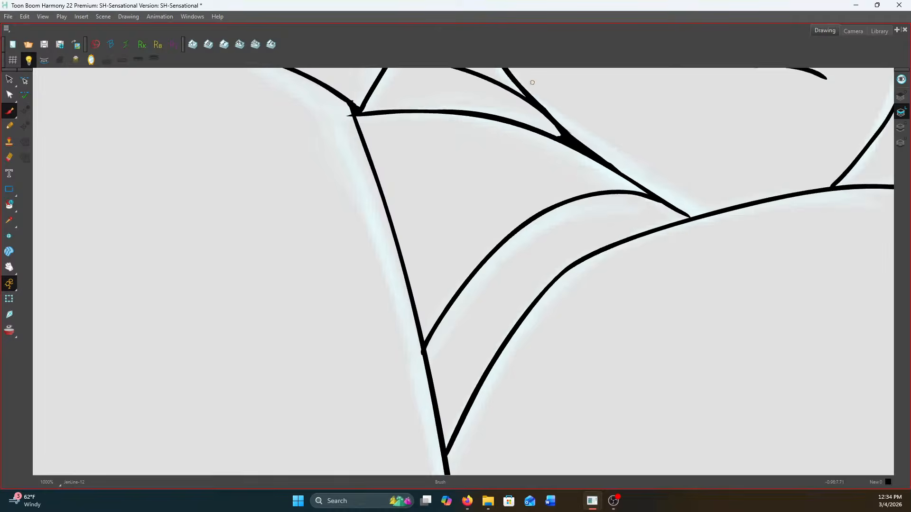
{"action": "scroll", "coordinate": [442, 111], "scroll_direction": "up", "scroll_amount": 2}
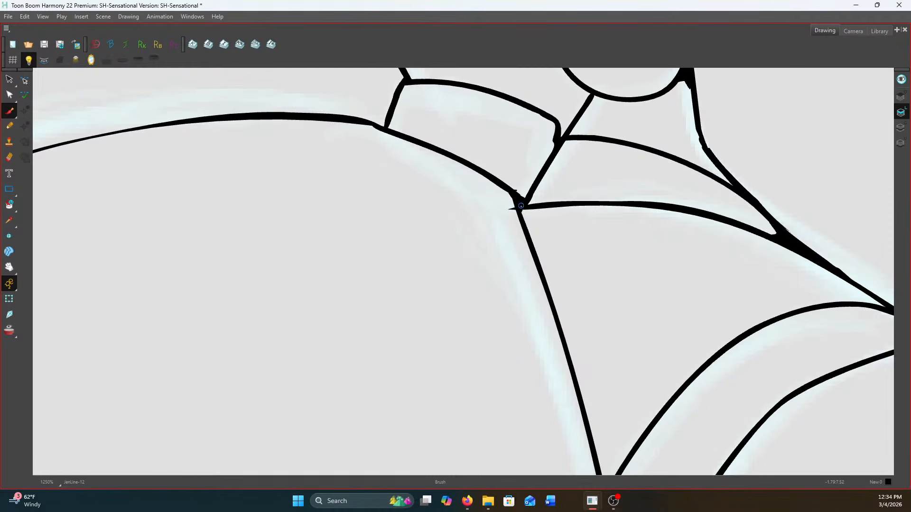
{"action": "scroll", "coordinate": [525, 223], "scroll_direction": "down", "scroll_amount": 3}
{"action": "scroll", "coordinate": [547, 161], "scroll_direction": "up", "scroll_amount": 1}
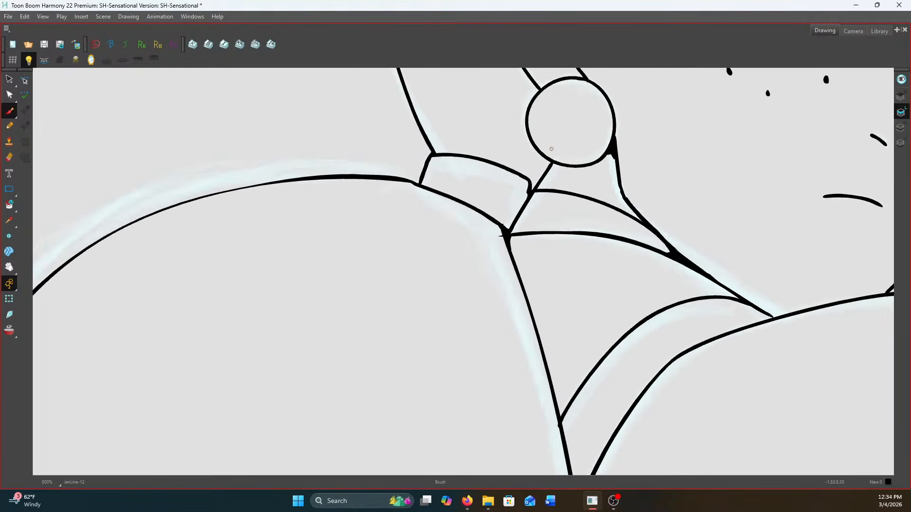
Thicken the hip's lower curve with a taper leading into the filled corner beside the rounded form
{"action": "scroll", "coordinate": [547, 163], "scroll_direction": "down", "scroll_amount": 6}
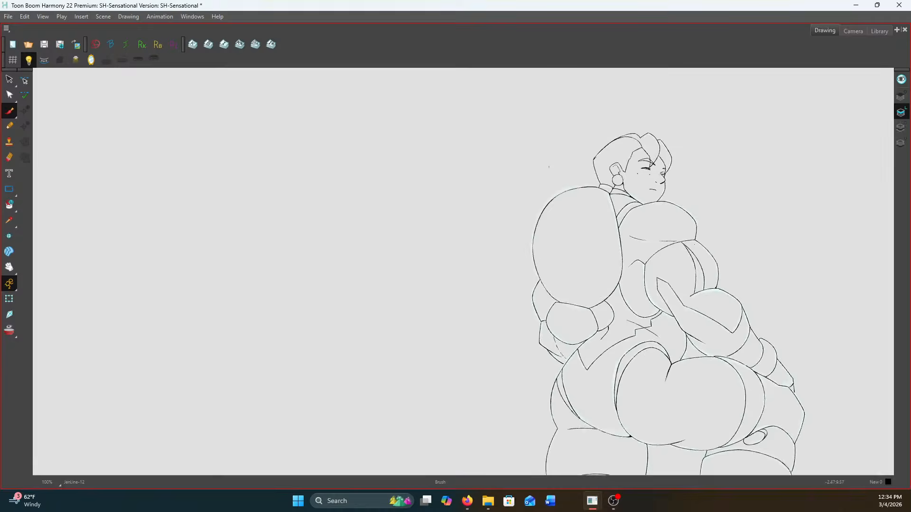
{"action": "scroll", "coordinate": [682, 364], "scroll_direction": "up", "scroll_amount": 4}
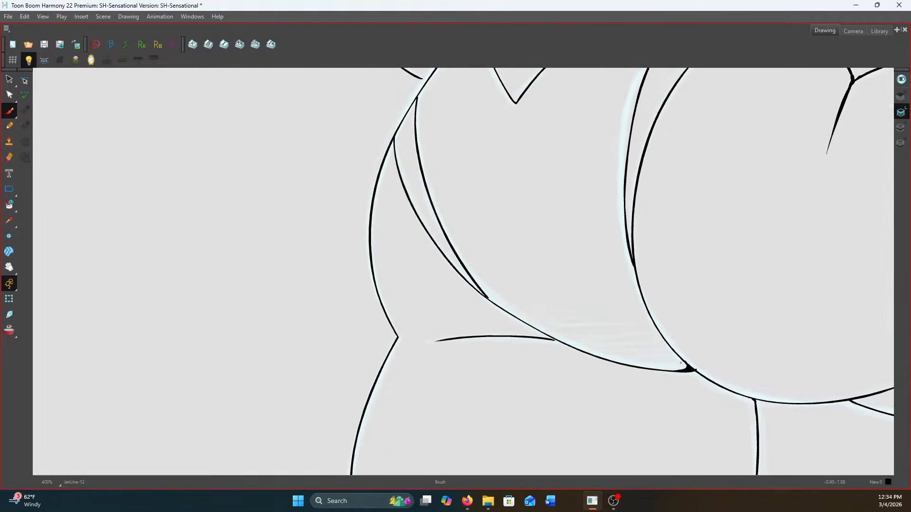
{"action": "key", "text": "."}
{"action": "scroll", "coordinate": [687, 367], "scroll_direction": "up", "scroll_amount": 2}
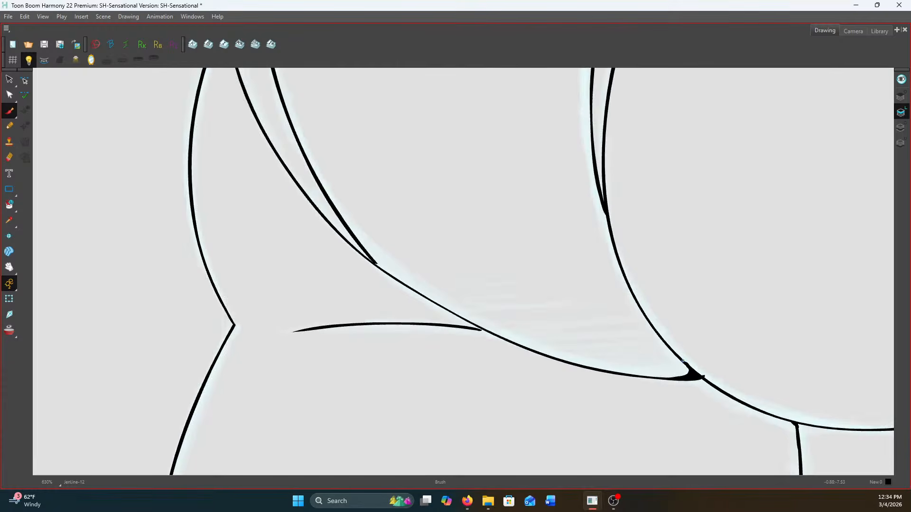
{"action": "left_click_drag", "start_coordinate": [681, 374], "coordinate": [600, 370]}
{"action": "mouse_move", "coordinate": [683, 374]}
{"action": "left_mouse_down"}
{"action": "mouse_move", "coordinate": [641, 376]}
{"action": "mouse_move", "coordinate": [634, 374]}
{"action": "mouse_move", "coordinate": [651, 375]}
{"action": "mouse_move", "coordinate": [595, 370]}
{"action": "left_mouse_up"}
{"action": "scroll", "coordinate": [588, 364], "scroll_direction": "down", "scroll_amount": 10}
Ink two short sides below the leg's cuff and close them with a straight horizontal base line
{"action": "scroll", "coordinate": [700, 360], "scroll_direction": "up", "scroll_amount": 5}
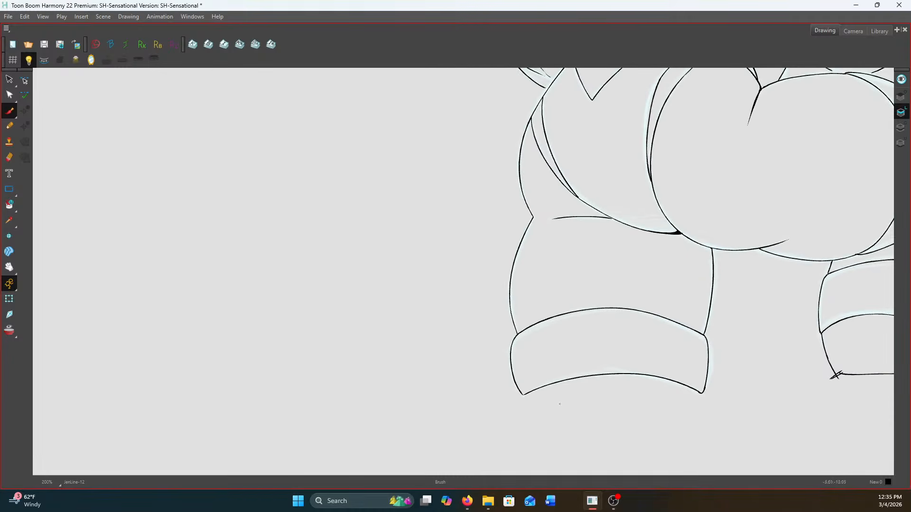
{"action": "left_click_drag", "start_coordinate": [525, 394], "coordinate": [526, 409]}
{"action": "left_click_drag", "start_coordinate": [698, 393], "coordinate": [697, 409]}
{"action": "left_click_drag", "start_coordinate": [520, 409], "coordinate": [706, 408]}
{"action": "scroll", "coordinate": [706, 408], "scroll_direction": "down", "scroll_amount": 5}
{"action": "scroll", "coordinate": [749, 266], "scroll_direction": "up", "scroll_amount": 7}
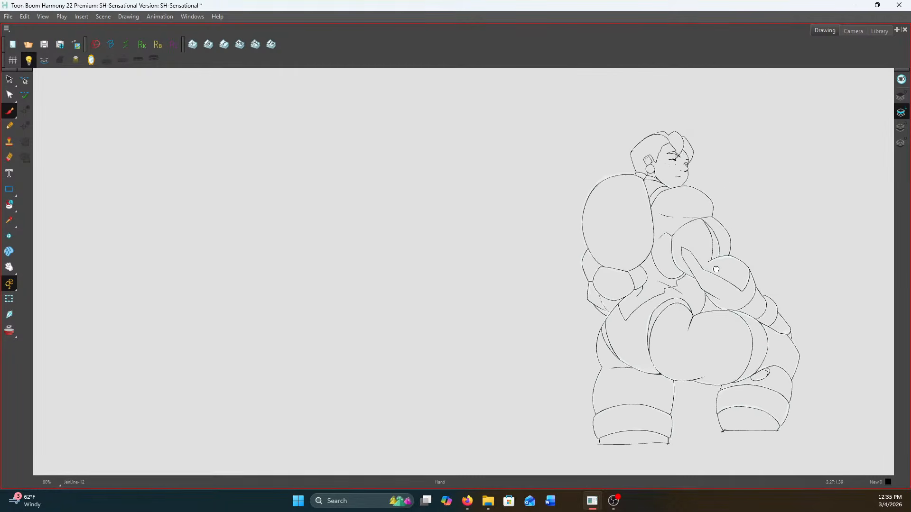
Close the gap where the forearm's lower curve meets the upper edge of the rounded hip form
{"action": "scroll", "coordinate": [694, 298], "scroll_direction": "up", "scroll_amount": 1}
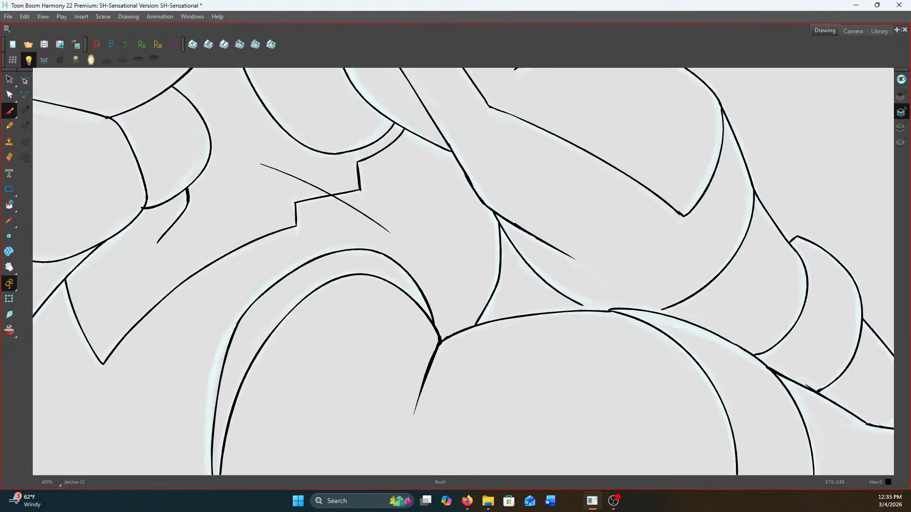
{"action": "scroll", "coordinate": [659, 310], "scroll_direction": "up", "scroll_amount": 1}
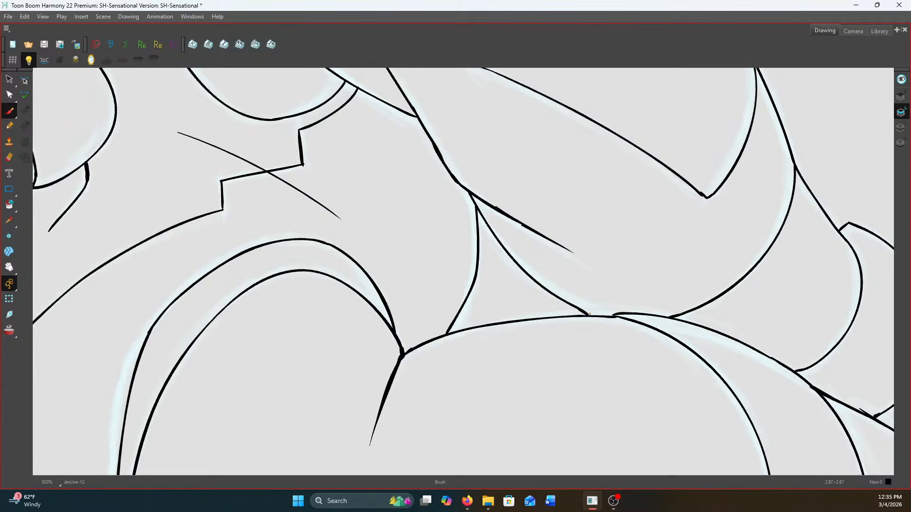
{"action": "scroll", "coordinate": [577, 309], "scroll_direction": "down", "scroll_amount": 5}
{"action": "scroll", "coordinate": [589, 311], "scroll_direction": "down", "scroll_amount": 2}
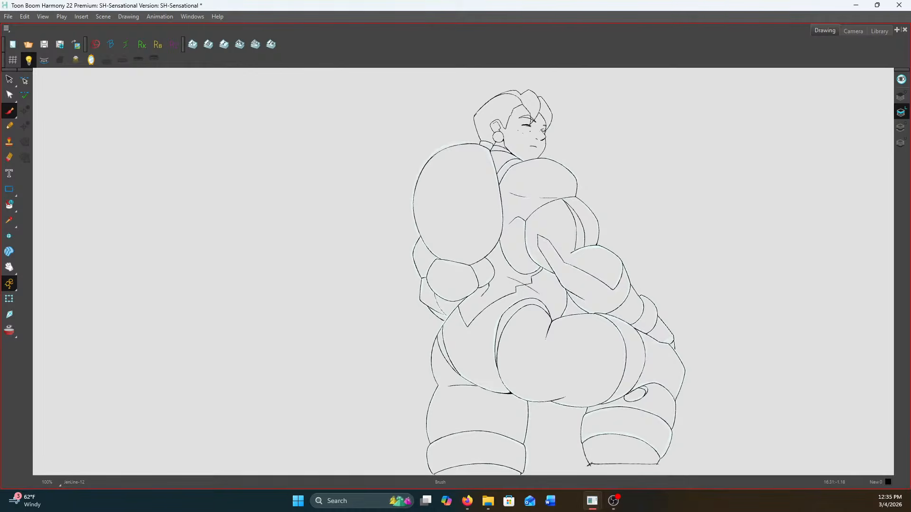
Fill the two narrow line junctions beneath the large oval form, where its lower curve meets both upper corners of the rounded fist form
{"action": "scroll", "coordinate": [445, 267], "scroll_direction": "up", "scroll_amount": 7}
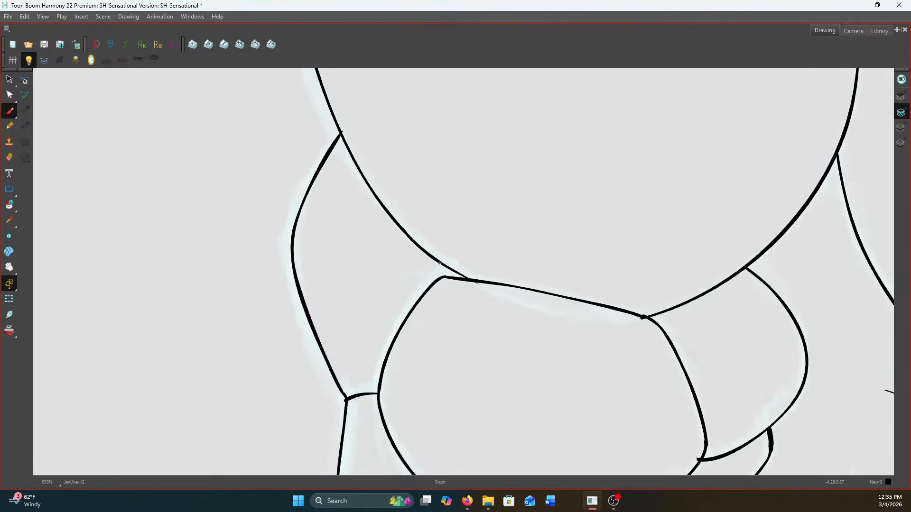
{"action": "mouse_move", "coordinate": [444, 267]}
{"action": "left_mouse_down"}
{"action": "mouse_move", "coordinate": [479, 285]}
{"action": "mouse_move", "coordinate": [467, 283]}
{"action": "left_mouse_up"}
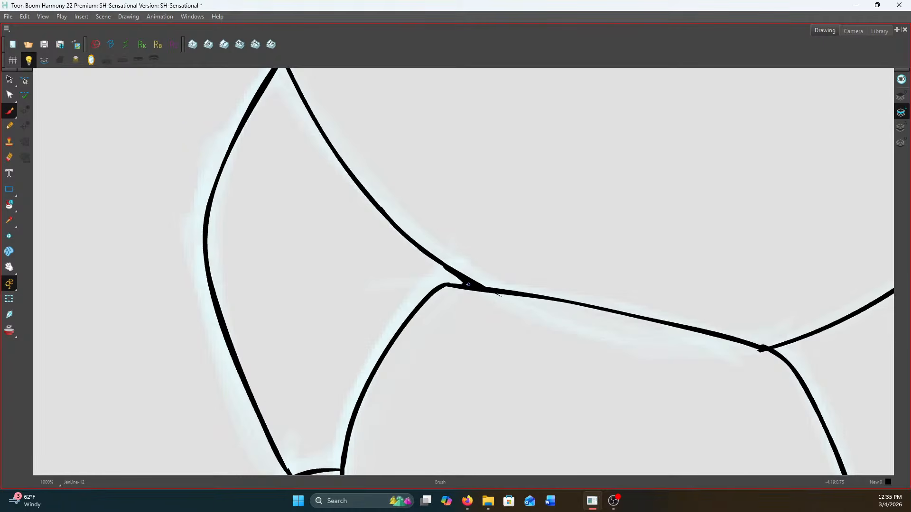
{"action": "scroll", "coordinate": [470, 273], "scroll_direction": "down", "scroll_amount": 2}
{"action": "scroll", "coordinate": [714, 308], "scroll_direction": "up", "scroll_amount": 2}
{"action": "mouse_move", "coordinate": [669, 313]}
{"action": "left_mouse_down"}
{"action": "mouse_move", "coordinate": [615, 324]}
{"action": "mouse_move", "coordinate": [674, 309]}
{"action": "mouse_move", "coordinate": [602, 323]}
{"action": "left_mouse_up"}
{"action": "scroll", "coordinate": [593, 317], "scroll_direction": "down", "scroll_amount": 5}
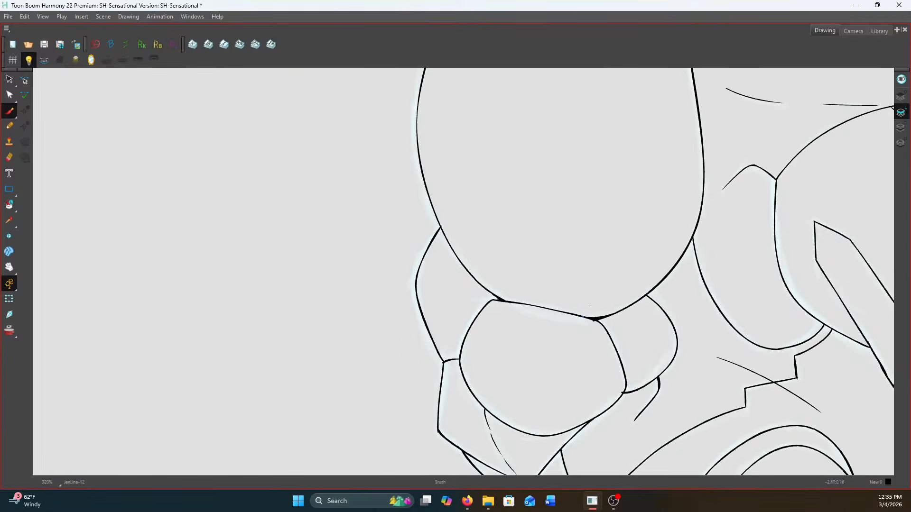
Ink a short tapered crease branching down from the inner edge of the rounded torso form and fill its junction
{"action": "scroll", "coordinate": [647, 161], "scroll_direction": "up", "scroll_amount": 5}
{"action": "scroll", "coordinate": [616, 133], "scroll_direction": "down", "scroll_amount": 3}
{"action": "scroll", "coordinate": [578, 94], "scroll_direction": "up", "scroll_amount": 1}
{"action": "scroll", "coordinate": [579, 95], "scroll_direction": "up", "scroll_amount": 3}
{"action": "scroll", "coordinate": [688, 138], "scroll_direction": "down", "scroll_amount": 3}
{"action": "scroll", "coordinate": [740, 156], "scroll_direction": "up", "scroll_amount": 1}
{"action": "scroll", "coordinate": [741, 156], "scroll_direction": "up", "scroll_amount": 1}
{"action": "scroll", "coordinate": [740, 155], "scroll_direction": "down", "scroll_amount": 2}
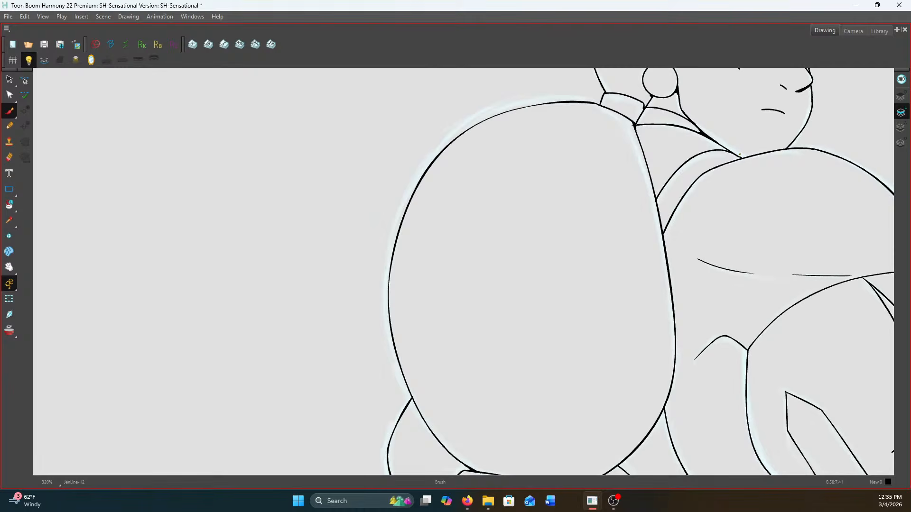
{"action": "scroll", "coordinate": [740, 155], "scroll_direction": "down", "scroll_amount": 2}
{"action": "scroll", "coordinate": [747, 213], "scroll_direction": "up", "scroll_amount": 3}
{"action": "key", "text": "g"}
{"action": "left_click_drag", "start_coordinate": [720, 284], "coordinate": [711, 316]}
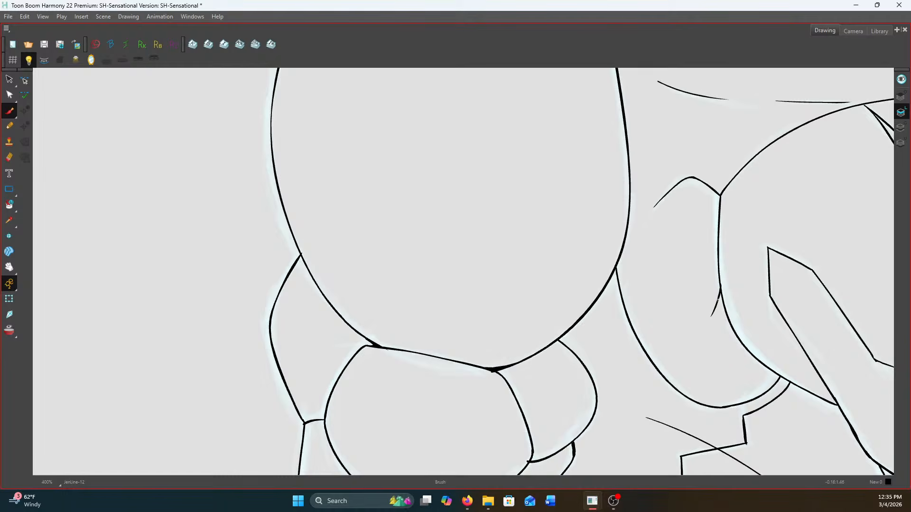
{"action": "scroll", "coordinate": [720, 294], "scroll_direction": "up", "scroll_amount": 2}
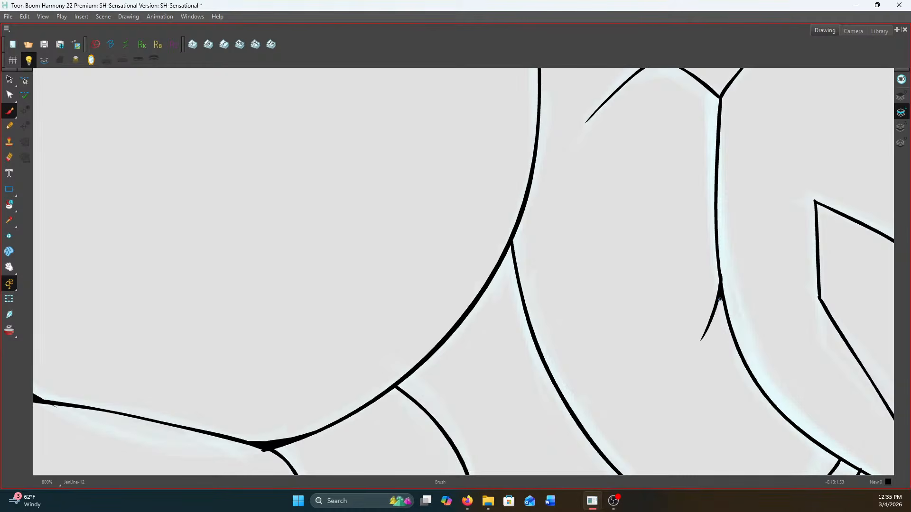
{"action": "scroll", "coordinate": [722, 300], "scroll_direction": "down", "scroll_amount": 4}
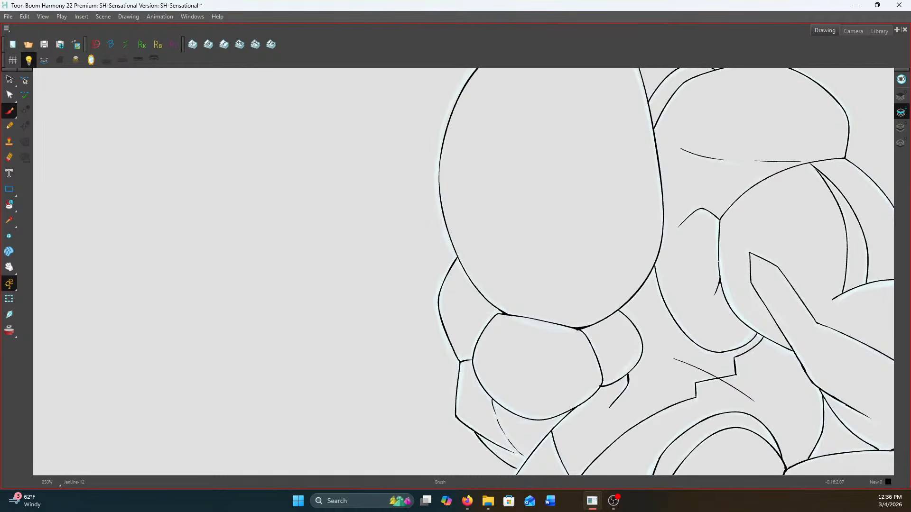
Inspect the line junctions around the hip bands, the small thigh oval and the leg cuffs for gaps
{"action": "scroll", "coordinate": [656, 280], "scroll_direction": "down", "scroll_amount": 2}
{"action": "scroll", "coordinate": [641, 378], "scroll_direction": "up", "scroll_amount": 2}
{"action": "left_click_drag", "start_coordinate": [632, 350], "coordinate": [616, 199]}
{"action": "scroll", "coordinate": [615, 306], "scroll_direction": "down", "scroll_amount": 1}
{"action": "scroll", "coordinate": [518, 389], "scroll_direction": "up", "scroll_amount": 6}
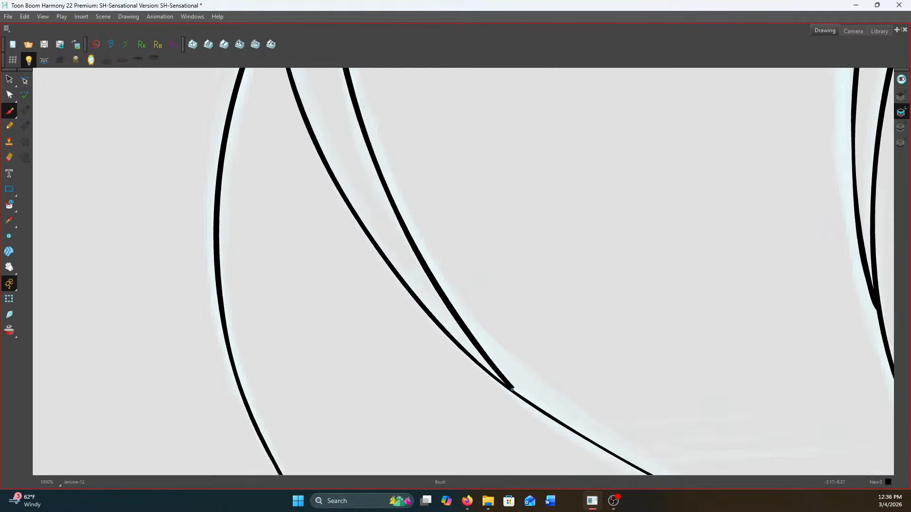
{"action": "scroll", "coordinate": [518, 390], "scroll_direction": "down", "scroll_amount": 8}
{"action": "scroll", "coordinate": [637, 266], "scroll_direction": "up", "scroll_amount": 4}
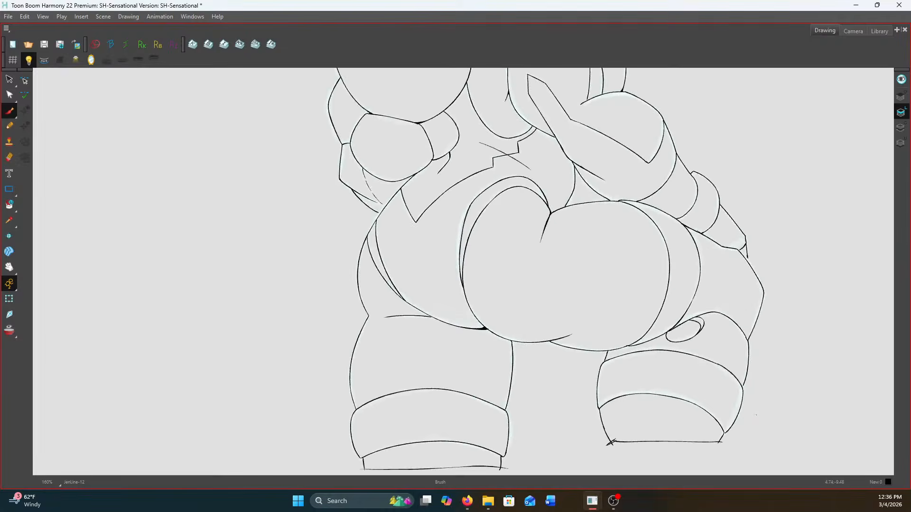
{"action": "scroll", "coordinate": [612, 258], "scroll_direction": "up", "scroll_amount": 3}
{"action": "scroll", "coordinate": [453, 246], "scroll_direction": "down", "scroll_amount": 1}
{"action": "scroll", "coordinate": [398, 285], "scroll_direction": "up", "scroll_amount": 1}
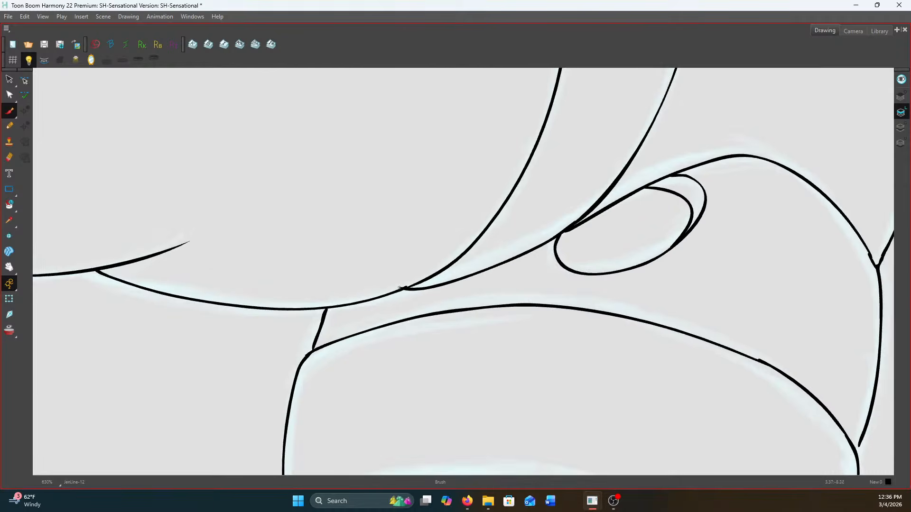
{"action": "scroll", "coordinate": [389, 285], "scroll_direction": "down", "scroll_amount": 4}
{"action": "scroll", "coordinate": [376, 393], "scroll_direction": "down", "scroll_amount": 2}
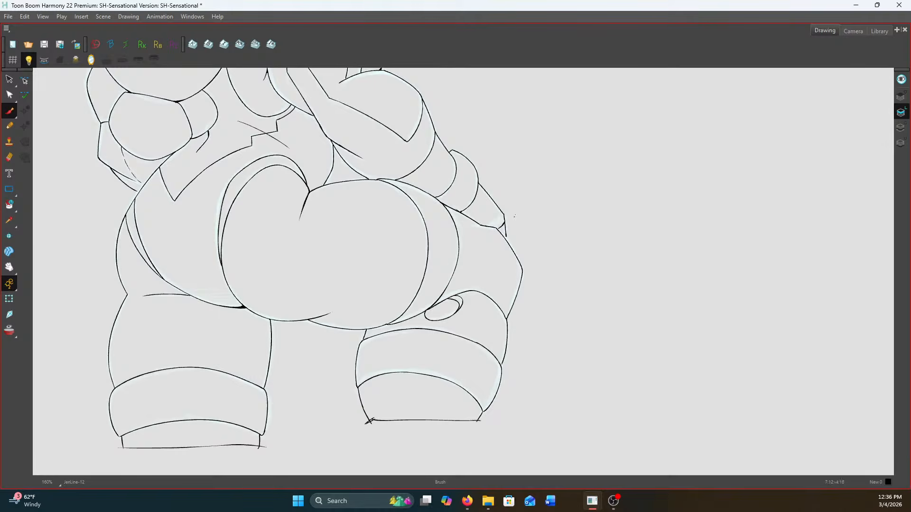
Reinforce the short line below the fingertips so that it closes against the outer hip outline
{"action": "scroll", "coordinate": [508, 223], "scroll_direction": "up", "scroll_amount": 7}
{"action": "left_click_drag", "start_coordinate": [501, 293], "coordinate": [502, 313]}
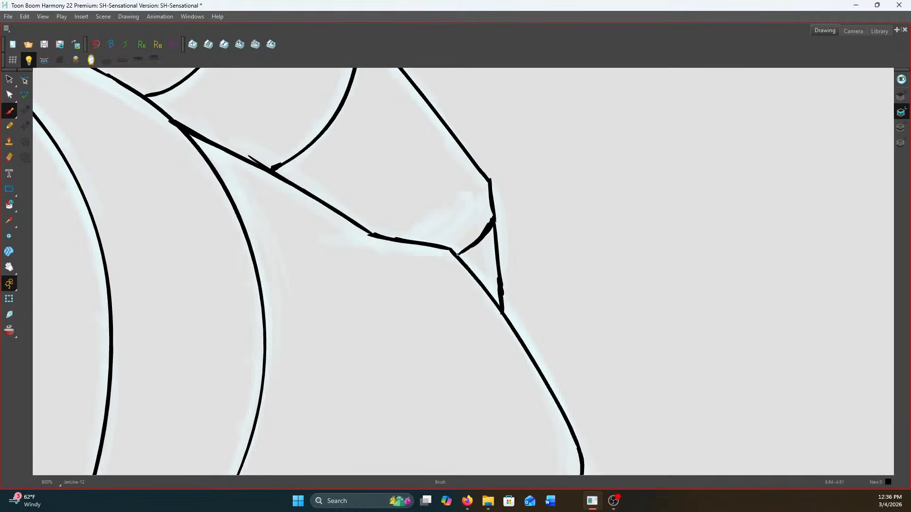
{"action": "scroll", "coordinate": [458, 253], "scroll_direction": "down", "scroll_amount": 4}
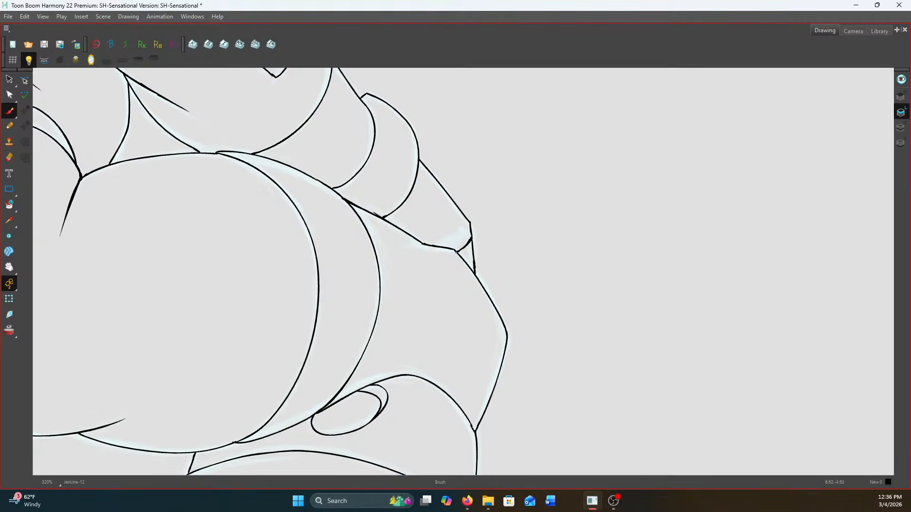
Fill the narrow junction where the underside of the rounded fist form meets the hip's diagonal line, and save the scene
{"action": "scroll", "coordinate": [413, 225], "scroll_direction": "down", "scroll_amount": 3}
{"action": "left_click_drag", "start_coordinate": [288, 164], "coordinate": [685, 302]}
{"action": "scroll", "coordinate": [774, 274], "scroll_direction": "down", "scroll_amount": 1}
{"action": "scroll", "coordinate": [686, 303], "scroll_direction": "down", "scroll_amount": 1}
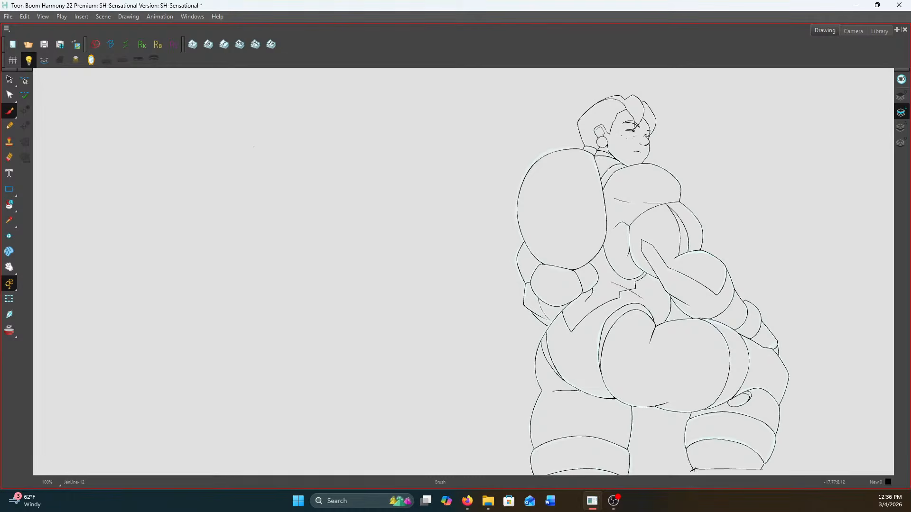
{"action": "scroll", "coordinate": [565, 317], "scroll_direction": "up", "scroll_amount": 6}
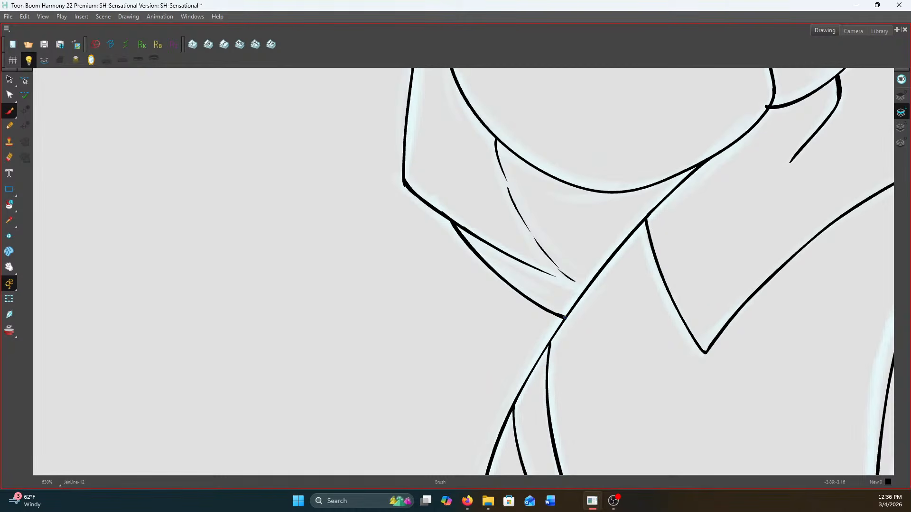
{"action": "scroll", "coordinate": [694, 167], "scroll_direction": "up", "scroll_amount": 2}
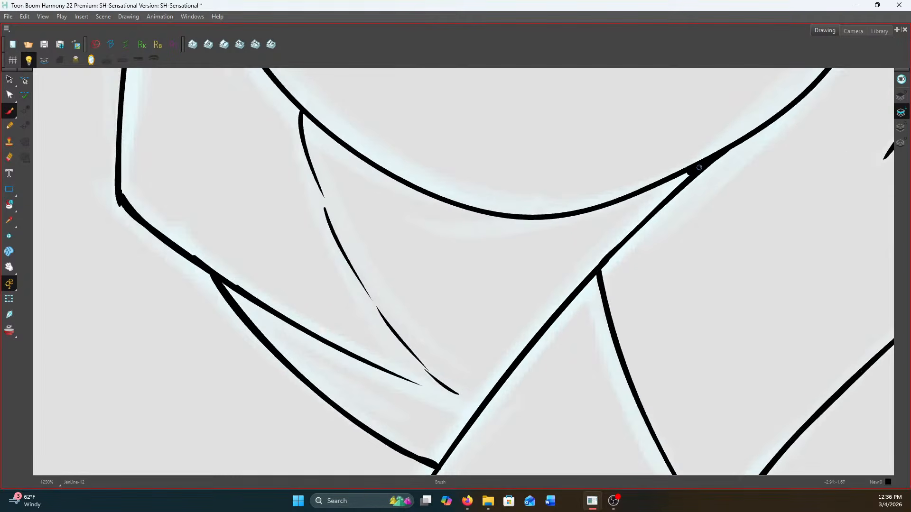
{"action": "left_click_drag", "start_coordinate": [686, 174], "coordinate": [663, 184]}
{"action": "left_click", "coordinate": [44, 44]}
Erase the line overshoot at the lower corner of the rounded fist form, where the adjoining curve meets it
{"action": "scroll", "coordinate": [650, 242], "scroll_direction": "down", "scroll_amount": 5}
{"action": "scroll", "coordinate": [739, 168], "scroll_direction": "up", "scroll_amount": 2}
{"action": "left_click_drag", "start_coordinate": [738, 168], "coordinate": [670, 242]}
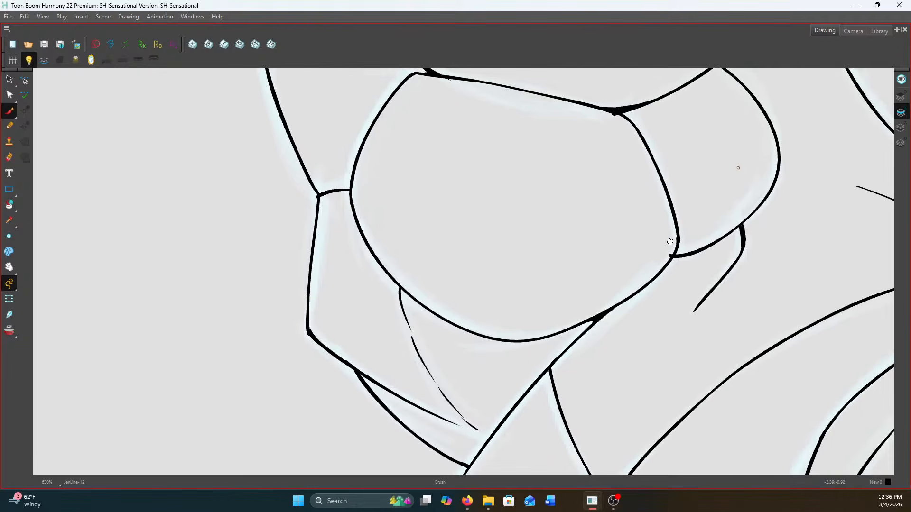
{"action": "left_click", "coordinate": [16, 153]}
{"action": "scroll", "coordinate": [659, 256], "scroll_direction": "up", "scroll_amount": 2}
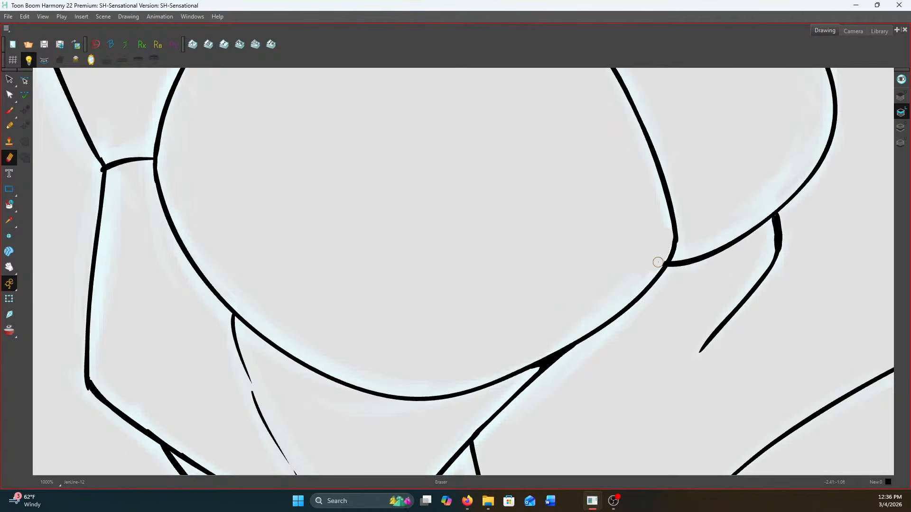
{"action": "left_click_drag", "start_coordinate": [657, 264], "coordinate": [669, 233]}
{"action": "scroll", "coordinate": [665, 253], "scroll_direction": "down", "scroll_amount": 9}
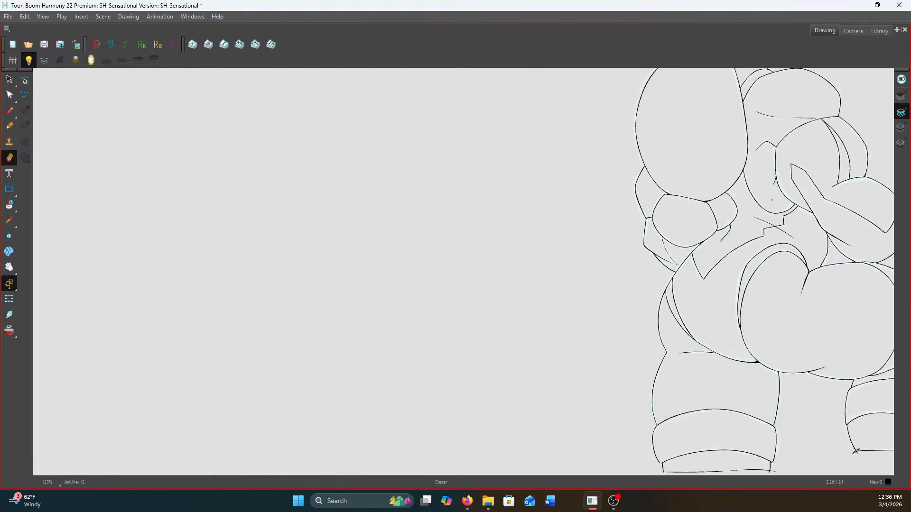
Erase the stray line end at the back corner of the hair outline to leave one clean contour
{"action": "left_click_drag", "start_coordinate": [771, 200], "coordinate": [498, 278]}
{"action": "left_click_drag", "start_coordinate": [473, 96], "coordinate": [567, 209]}
{"action": "scroll", "coordinate": [568, 209], "scroll_direction": "up", "scroll_amount": 4}
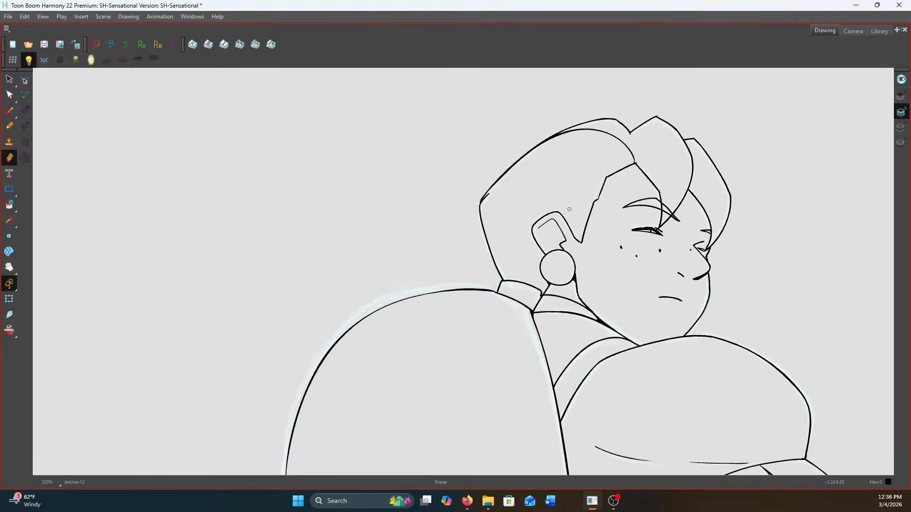
{"action": "scroll", "coordinate": [507, 203], "scroll_direction": "up", "scroll_amount": 2}
{"action": "scroll", "coordinate": [623, 279], "scroll_direction": "up", "scroll_amount": 4}
{"action": "mouse_move", "coordinate": [545, 256]}
{"action": "left_mouse_down"}
{"action": "mouse_move", "coordinate": [515, 293]}
{"action": "mouse_move", "coordinate": [520, 272]}
{"action": "mouse_move", "coordinate": [500, 290]}
{"action": "left_mouse_up"}
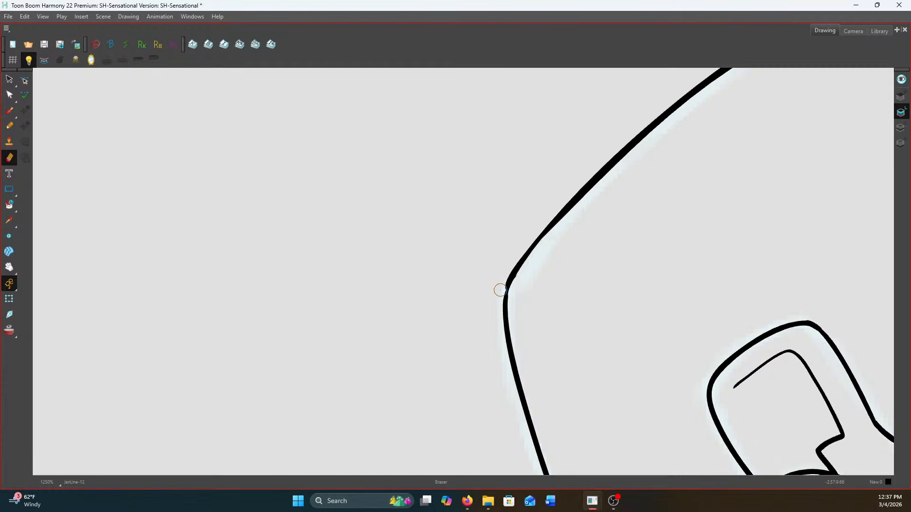
{"action": "scroll", "coordinate": [500, 290], "scroll_direction": "down", "scroll_amount": 6}
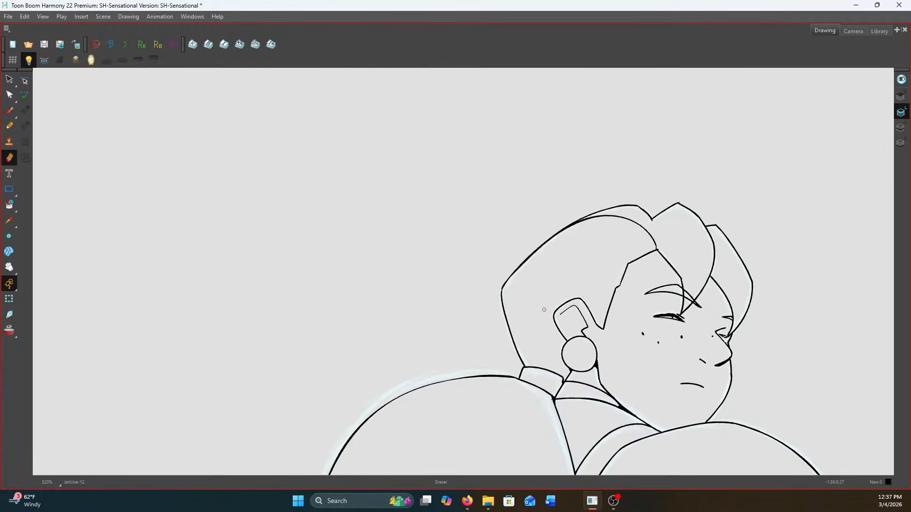
Fill and thicken the collar junction with the Brush where the neck lines meet the top of the large oval form
{"action": "scroll", "coordinate": [698, 239], "scroll_direction": "up", "scroll_amount": 3}
{"action": "scroll", "coordinate": [663, 262], "scroll_direction": "down", "scroll_amount": 1}
{"action": "left_click_drag", "start_coordinate": [663, 262], "coordinate": [663, 168]}
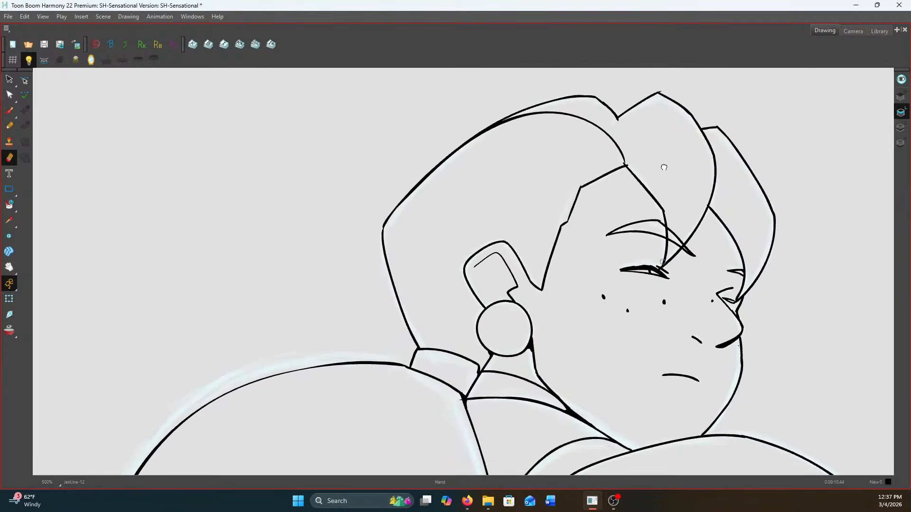
{"action": "scroll", "coordinate": [542, 350], "scroll_direction": "up", "scroll_amount": 1}
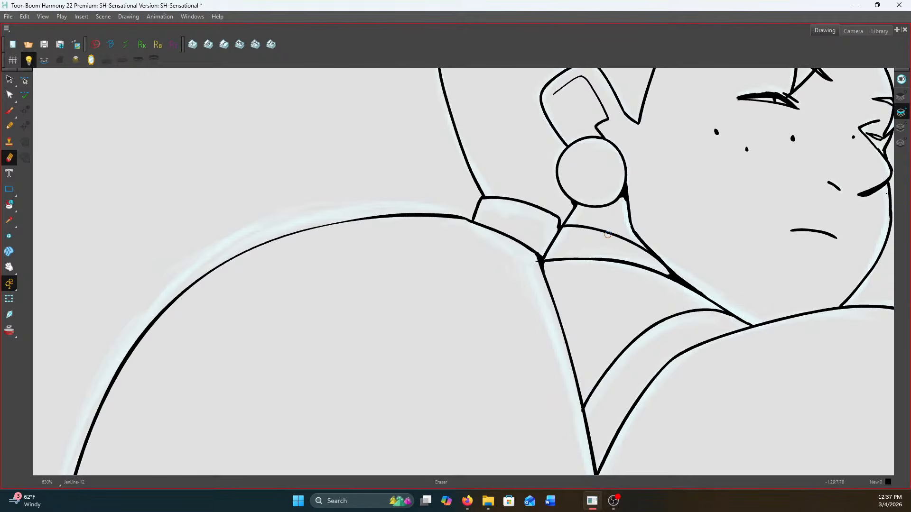
{"action": "key", "text": "alt+b"}
{"action": "scroll", "coordinate": [554, 245], "scroll_direction": "up", "scroll_amount": 4}
{"action": "mouse_move", "coordinate": [557, 246]}
{"action": "left_mouse_down"}
{"action": "mouse_move", "coordinate": [537, 302]}
{"action": "mouse_move", "coordinate": [539, 282]}
{"action": "mouse_move", "coordinate": [540, 336]}
{"action": "left_mouse_up"}
{"action": "left_click_drag", "start_coordinate": [538, 295], "coordinate": [545, 344]}
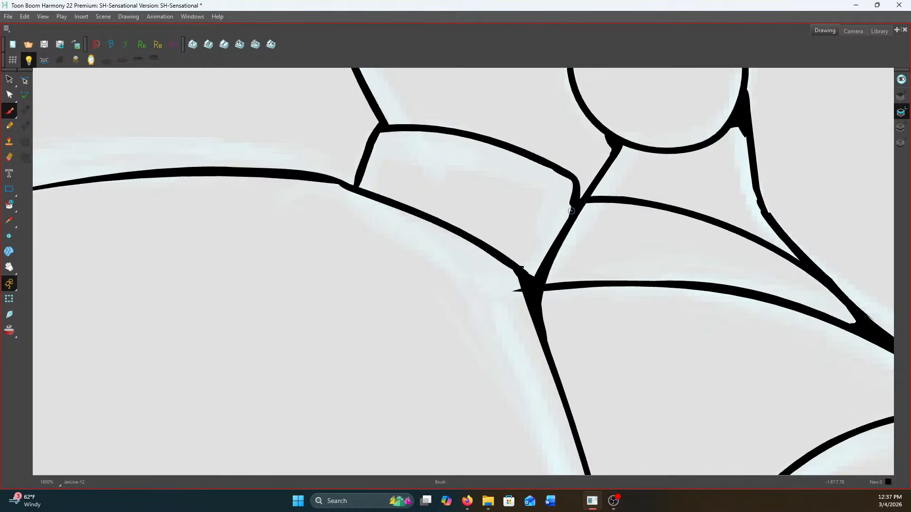
{"action": "scroll", "coordinate": [552, 240], "scroll_direction": "down", "scroll_amount": 3}
{"action": "scroll", "coordinate": [668, 247], "scroll_direction": "up", "scroll_amount": 5}
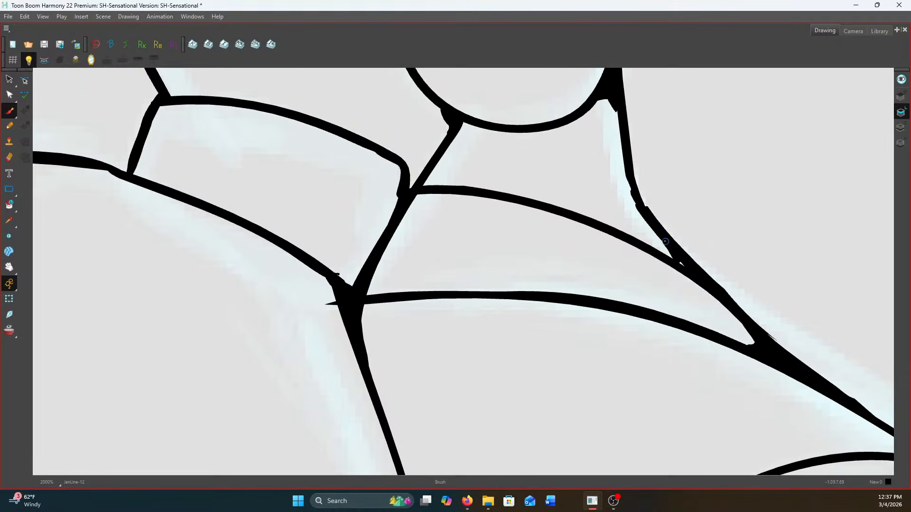
Touch up the lower hip line near its junction beside the small oval on the thigh
{"action": "scroll", "coordinate": [668, 246], "scroll_direction": "down", "scroll_amount": 10}
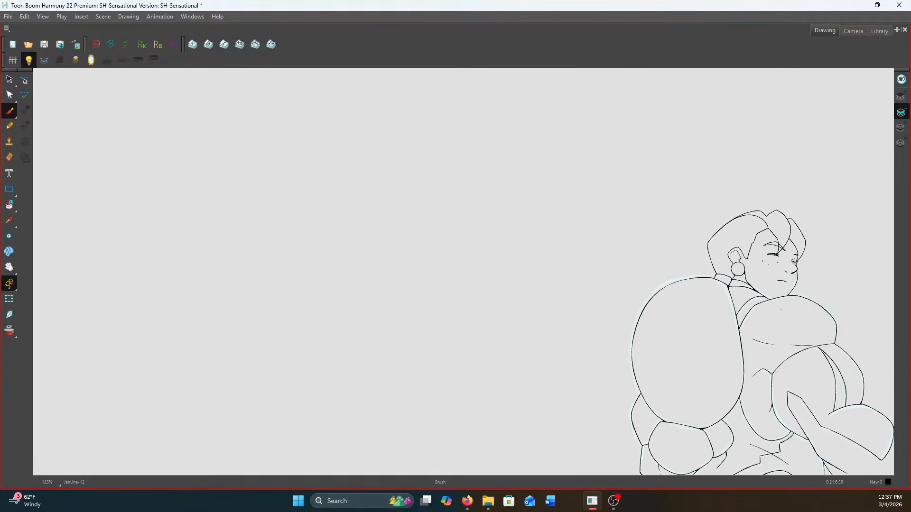
{"action": "left_click_drag", "start_coordinate": [737, 324], "coordinate": [549, 169]}
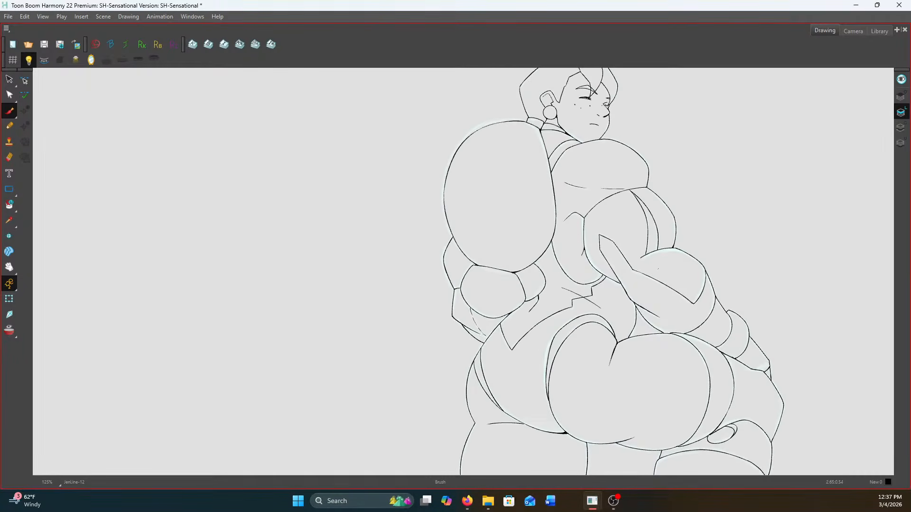
{"action": "left_click_drag", "start_coordinate": [716, 379], "coordinate": [624, 277]}
{"action": "scroll", "coordinate": [624, 277], "scroll_direction": "up", "scroll_amount": 2}
{"action": "scroll", "coordinate": [621, 275], "scroll_direction": "down", "scroll_amount": 3}
{"action": "scroll", "coordinate": [619, 275], "scroll_direction": "up", "scroll_amount": 2}
{"action": "scroll", "coordinate": [621, 337], "scroll_direction": "up", "scroll_amount": 5}
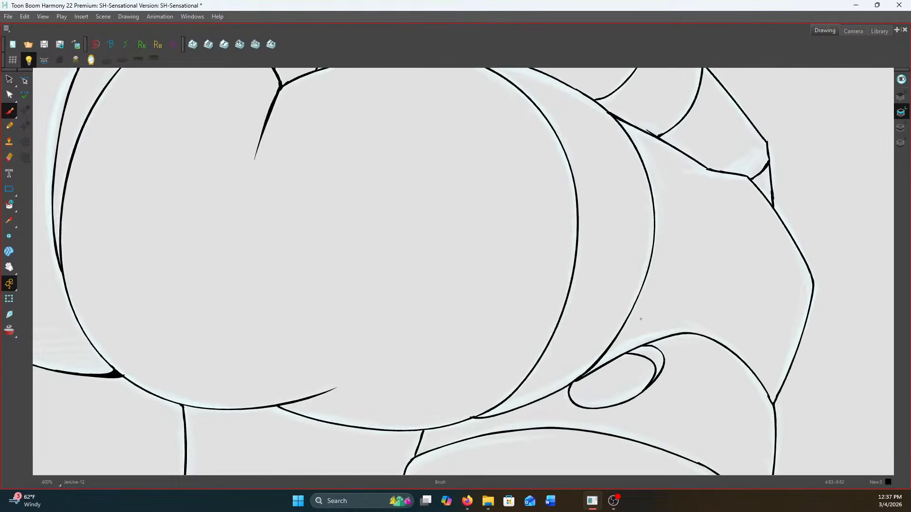
{"action": "left_click_drag", "start_coordinate": [558, 395], "coordinate": [534, 412]}
{"action": "scroll", "coordinate": [535, 394], "scroll_direction": "down", "scroll_amount": 3}
{"action": "scroll", "coordinate": [464, 417], "scroll_direction": "up", "scroll_amount": 3}
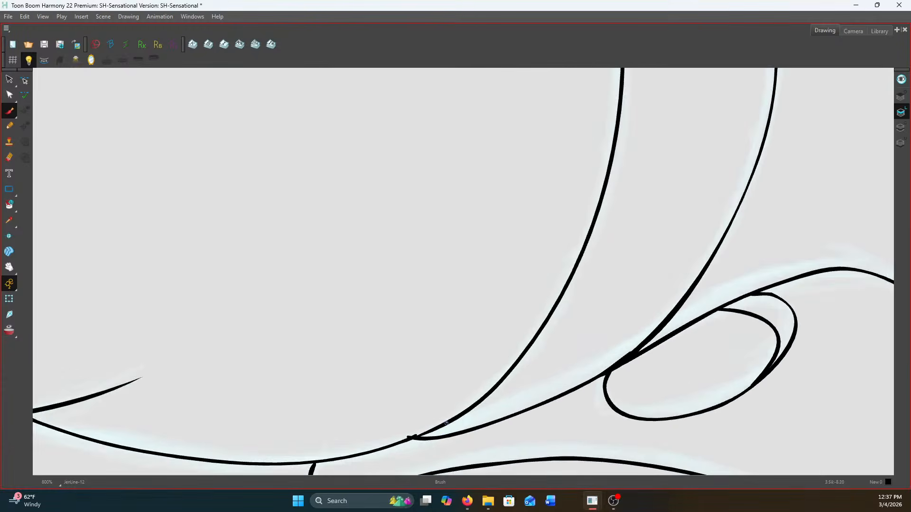
{"action": "scroll", "coordinate": [445, 424], "scroll_direction": "down", "scroll_amount": 5}
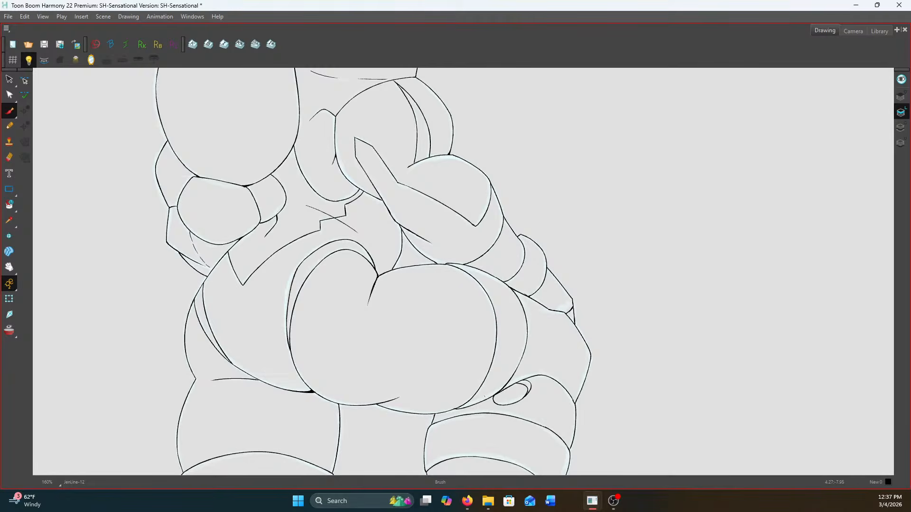
Fill the narrow junctions where the forearm lines split above the hip and where the upper-arm band meets the forearm
{"action": "scroll", "coordinate": [396, 259], "scroll_direction": "down", "scroll_amount": 2}
{"action": "scroll", "coordinate": [395, 259], "scroll_direction": "up", "scroll_amount": 7}
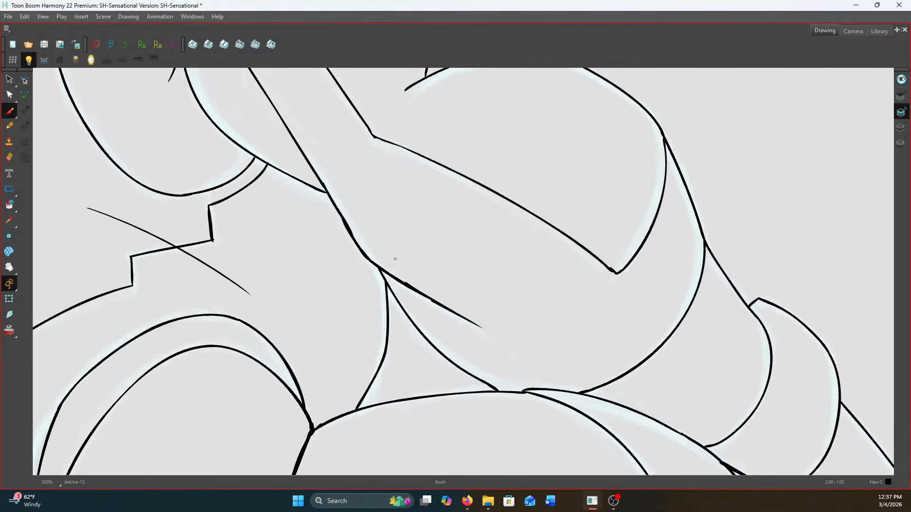
{"action": "scroll", "coordinate": [395, 259], "scroll_direction": "up", "scroll_amount": 3}
{"action": "mouse_move", "coordinate": [365, 286]}
{"action": "left_mouse_down"}
{"action": "mouse_move", "coordinate": [373, 312]}
{"action": "mouse_move", "coordinate": [368, 296]}
{"action": "mouse_move", "coordinate": [385, 295]}
{"action": "mouse_move", "coordinate": [370, 291]}
{"action": "mouse_move", "coordinate": [369, 305]}
{"action": "mouse_move", "coordinate": [397, 272]}
{"action": "mouse_move", "coordinate": [420, 306]}
{"action": "mouse_move", "coordinate": [597, 391]}
{"action": "left_mouse_up"}
{"action": "scroll", "coordinate": [371, 301], "scroll_direction": "down", "scroll_amount": 8}
{"action": "scroll", "coordinate": [381, 273], "scroll_direction": "up", "scroll_amount": 1}
{"action": "scroll", "coordinate": [692, 389], "scroll_direction": "up", "scroll_amount": 3}
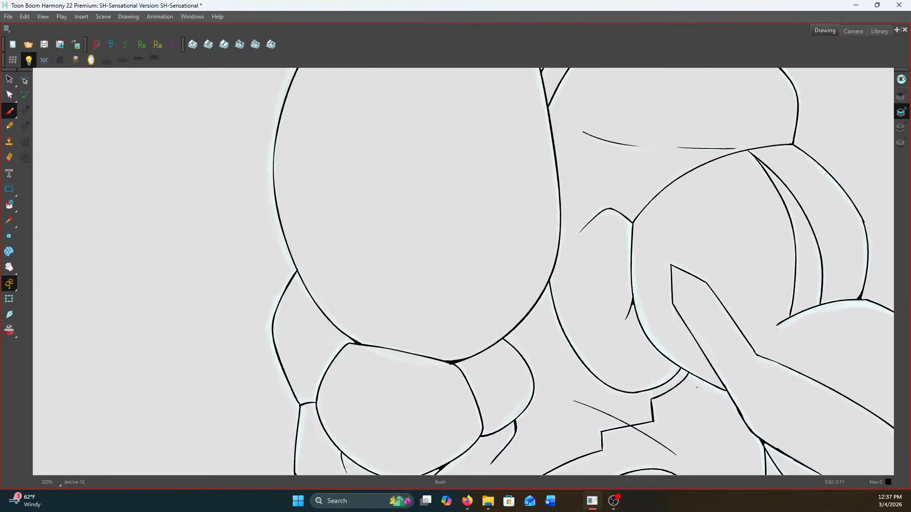
{"action": "scroll", "coordinate": [361, 331], "scroll_direction": "down", "scroll_amount": 2}
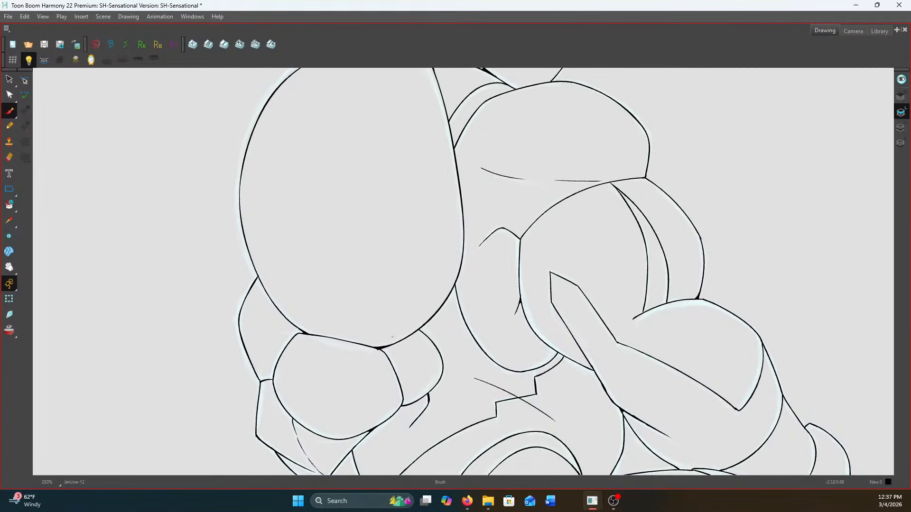
{"action": "scroll", "coordinate": [392, 336], "scroll_direction": "down", "scroll_amount": 5}
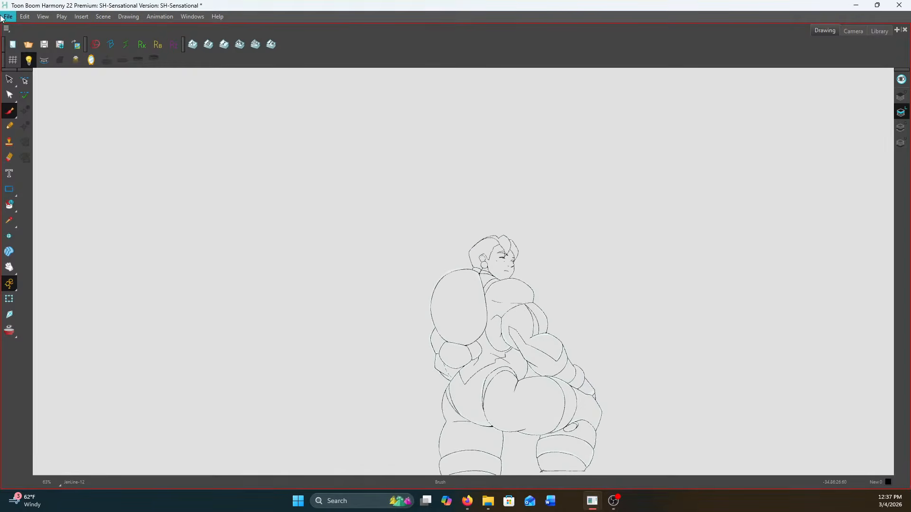
Save the scene with the cleaned-up figure line art
{"action": "left_click", "coordinate": [45, 43]}
{"action": "key", "text": "alt+Tab"}
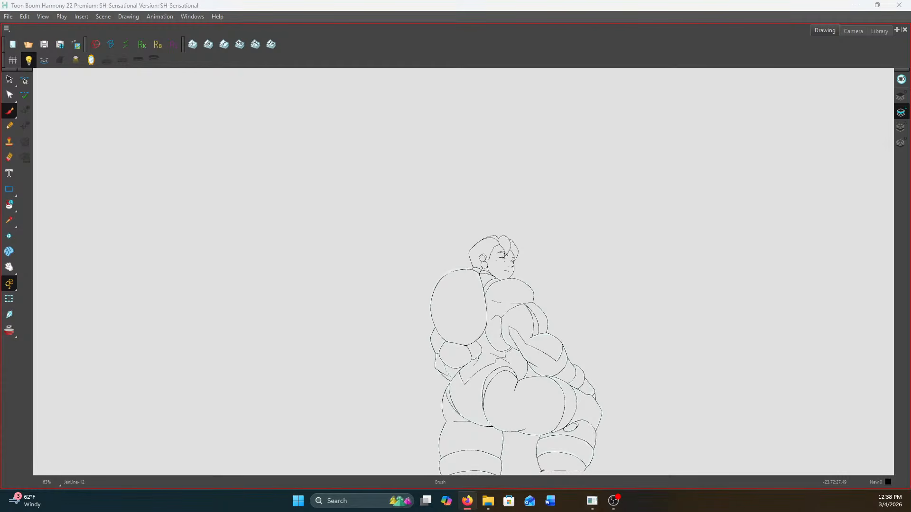
{"action": "key", "text": "alt+Tab"}
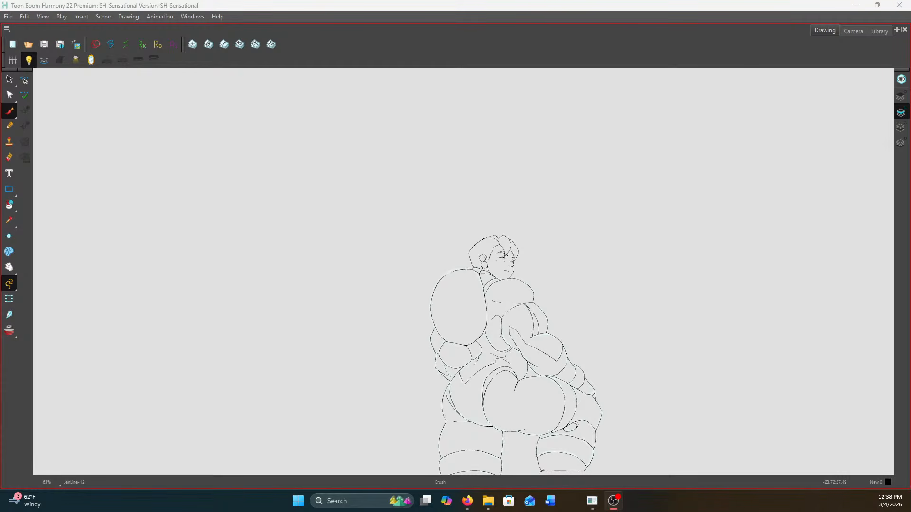
{"action": "key", "text": "alt+Tab"}
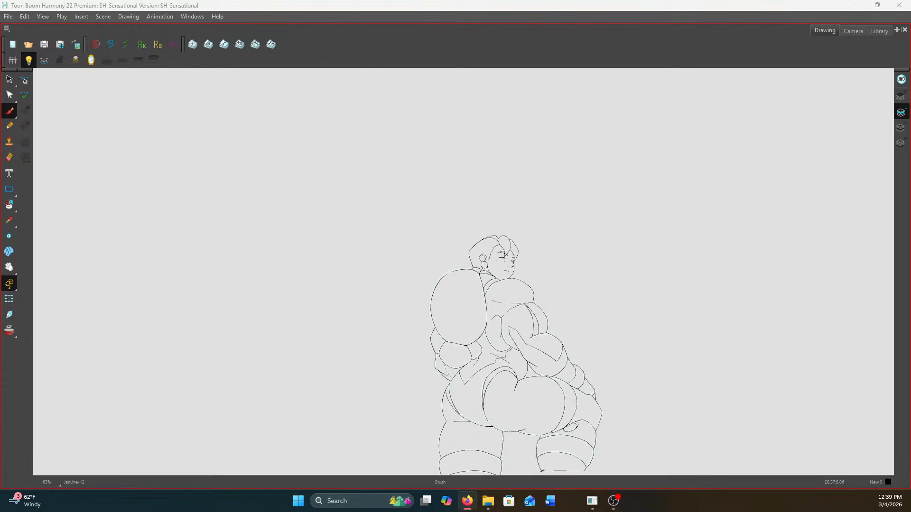
{"action": "key", "text": "alt+Tab"}
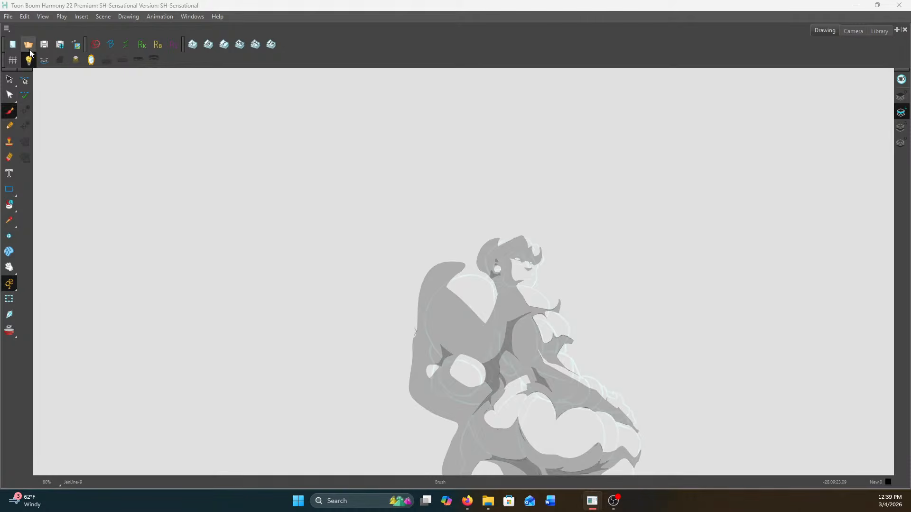
Clear the grey shadow shapes from the next figure drawing, keeping only its pale rough sketch
{"action": "key", "text": "ctrl+z"}
{"action": "key", "text": "ctrl+z"}
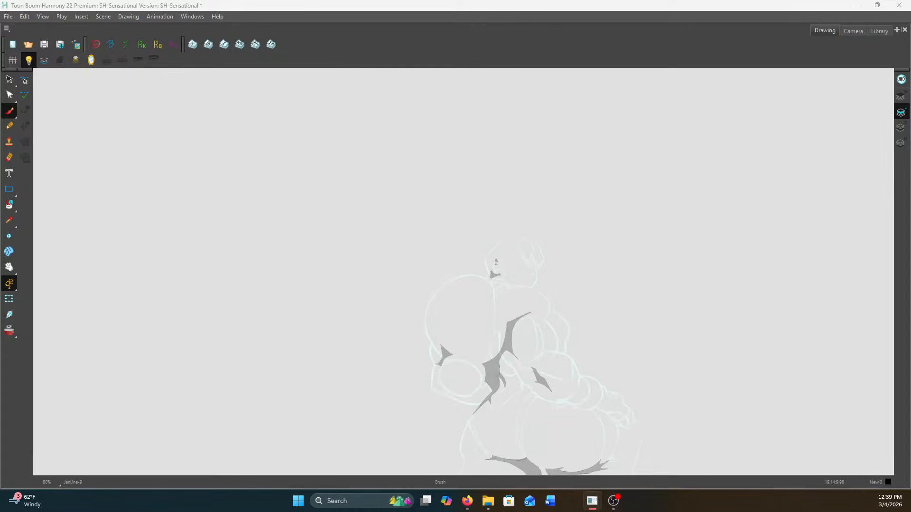
{"action": "scroll", "coordinate": [565, 263], "scroll_direction": "up", "scroll_amount": 8}
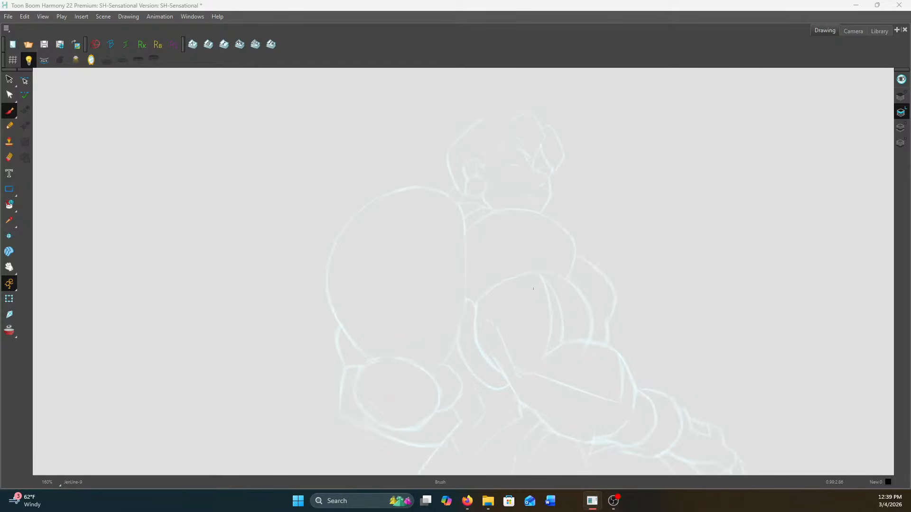
Draw the round earring over the sketch below the ear with the Brush, using the neighbouring drawing as reference
{"action": "key", "text": "f"}
{"action": "key", "text": "g"}
{"action": "key", "text": "g"}
{"action": "key", "text": "f"}
{"action": "key", "text": "f"}
{"action": "key", "text": "g"}
{"action": "scroll", "coordinate": [524, 313], "scroll_direction": "up", "scroll_amount": 3}
{"action": "mouse_move", "coordinate": [520, 309]}
{"action": "left_mouse_down"}
{"action": "mouse_move", "coordinate": [457, 325]}
{"action": "mouse_move", "coordinate": [444, 352]}
{"action": "mouse_move", "coordinate": [448, 386]}
{"action": "mouse_move", "coordinate": [476, 407]}
{"action": "mouse_move", "coordinate": [533, 394]}
{"action": "mouse_move", "coordinate": [550, 347]}
{"action": "mouse_move", "coordinate": [529, 317]}
{"action": "mouse_move", "coordinate": [494, 307]}
{"action": "left_mouse_up"}
{"action": "scroll", "coordinate": [555, 282], "scroll_direction": "down", "scroll_amount": 3}
{"action": "key", "text": "alt+Tab"}
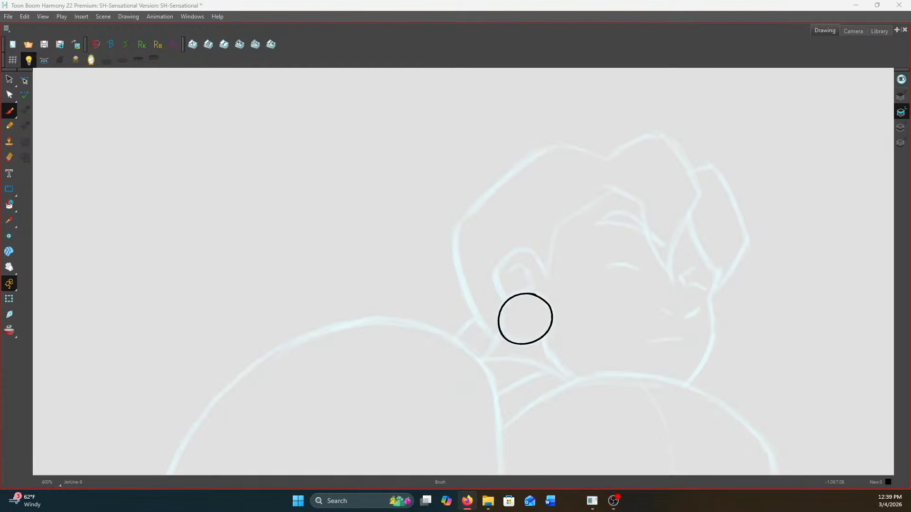
{"action": "scroll", "coordinate": [603, 205], "scroll_direction": "up", "scroll_amount": 2}
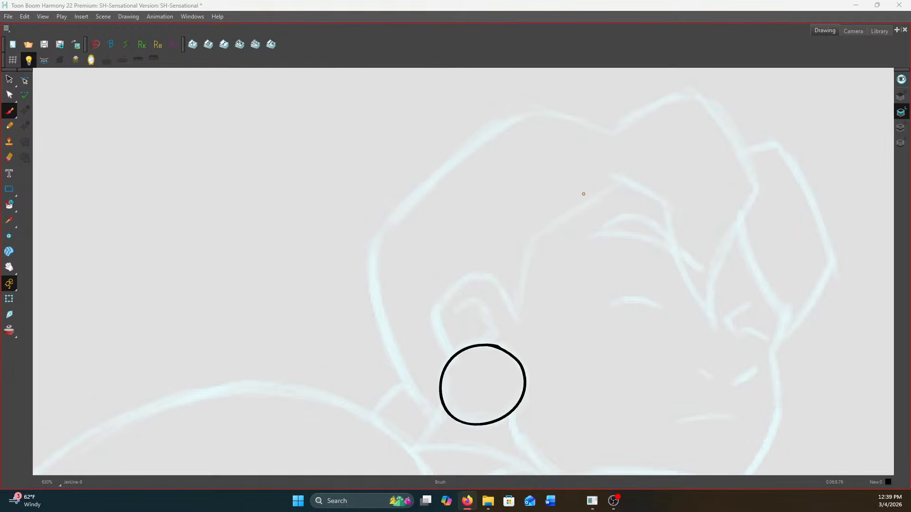
{"action": "left_click", "coordinate": [527, 254]}
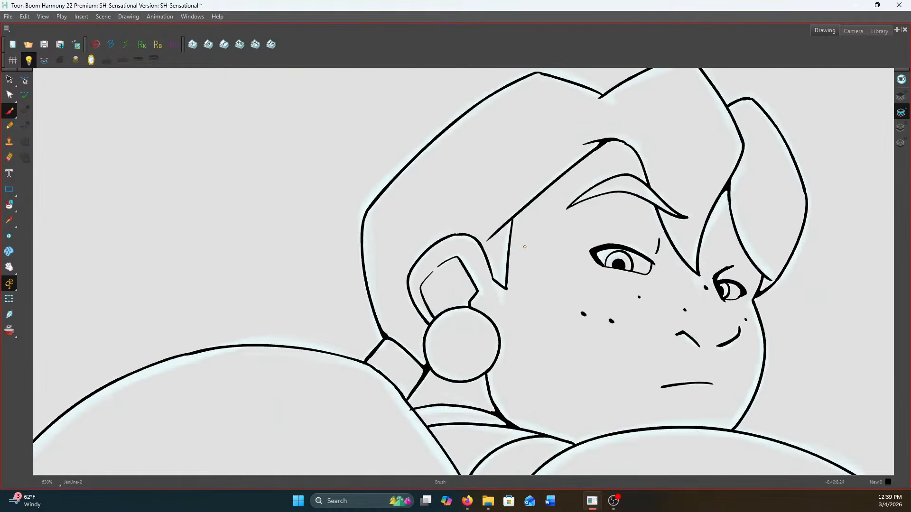
{"action": "left_click_drag", "start_coordinate": [617, 185], "coordinate": [514, 250]}
{"action": "key", "text": "ctrl+z"}
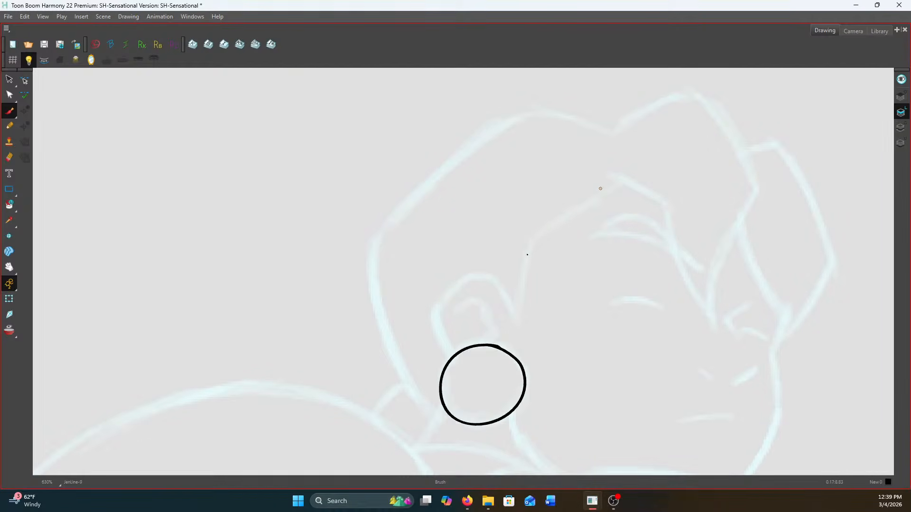
{"action": "left_click_drag", "start_coordinate": [617, 185], "coordinate": [518, 252]}
{"action": "key", "text": "ctrl+z"}
Ink the temple hairline and ear above the earring, and trace the top and back contour of the hair
{"action": "mouse_move", "coordinate": [618, 183]}
{"action": "left_mouse_down"}
{"action": "mouse_move", "coordinate": [547, 227]}
{"action": "mouse_move", "coordinate": [523, 269]}
{"action": "mouse_move", "coordinate": [521, 304]}
{"action": "mouse_move", "coordinate": [486, 268]}
{"action": "mouse_move", "coordinate": [462, 275]}
{"action": "mouse_move", "coordinate": [434, 305]}
{"action": "mouse_move", "coordinate": [437, 298]}
{"action": "mouse_move", "coordinate": [436, 328]}
{"action": "mouse_move", "coordinate": [458, 352]}
{"action": "left_mouse_up"}
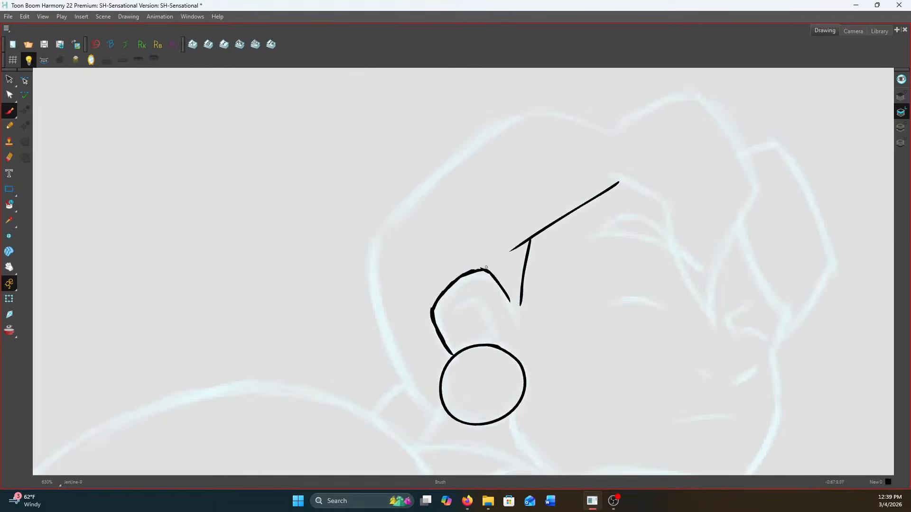
{"action": "mouse_move", "coordinate": [461, 303]}
{"action": "left_mouse_down"}
{"action": "mouse_move", "coordinate": [478, 294]}
{"action": "mouse_move", "coordinate": [495, 326]}
{"action": "mouse_move", "coordinate": [488, 338]}
{"action": "mouse_move", "coordinate": [498, 340]}
{"action": "left_mouse_up"}
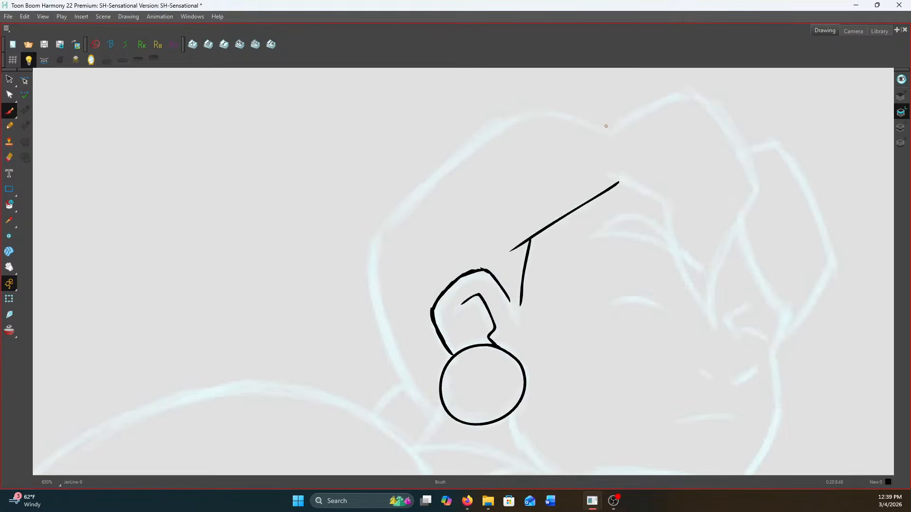
{"action": "mouse_move", "coordinate": [610, 129]}
{"action": "left_mouse_down"}
{"action": "mouse_move", "coordinate": [526, 110]}
{"action": "mouse_move", "coordinate": [444, 166]}
{"action": "mouse_move", "coordinate": [375, 236]}
{"action": "left_mouse_up"}
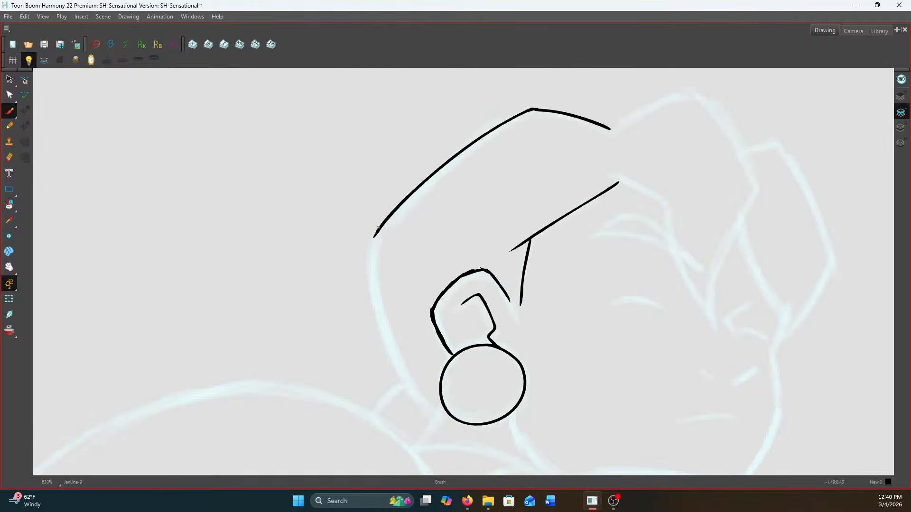
{"action": "mouse_move", "coordinate": [374, 237]}
{"action": "left_mouse_down"}
{"action": "mouse_move", "coordinate": [376, 309]}
{"action": "mouse_move", "coordinate": [433, 421]}
{"action": "left_mouse_up"}
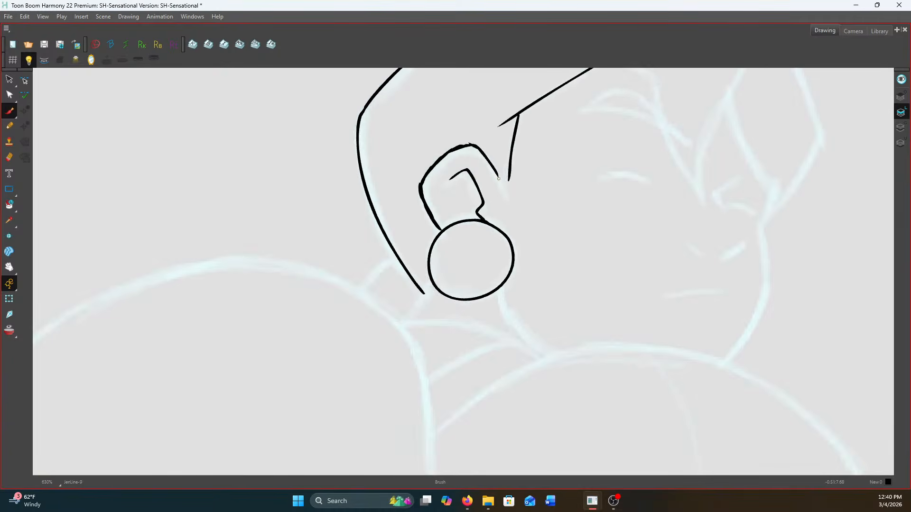
Join the sideburn tip to the ear and ink the short collar lines behind the neck
{"action": "mouse_move", "coordinate": [497, 174]}
{"action": "left_mouse_down"}
{"action": "mouse_move", "coordinate": [510, 190]}
{"action": "mouse_move", "coordinate": [510, 170]}
{"action": "left_mouse_up"}
{"action": "mouse_move", "coordinate": [394, 256]}
{"action": "left_mouse_down"}
{"action": "mouse_move", "coordinate": [362, 294]}
{"action": "mouse_move", "coordinate": [381, 266]}
{"action": "mouse_move", "coordinate": [365, 298]}
{"action": "left_mouse_up"}
{"action": "key", "text": "."}
{"action": "left_click_drag", "start_coordinate": [435, 283], "coordinate": [405, 325]}
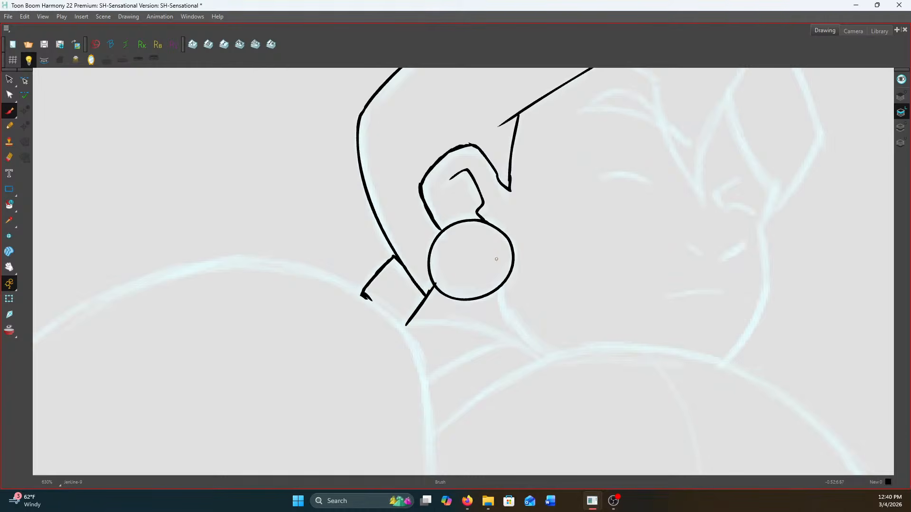
Ink the jaw line below the earring and the front face contour, and add the nose and mouth lines
{"action": "mouse_move", "coordinate": [499, 290]}
{"action": "left_mouse_down"}
{"action": "mouse_move", "coordinate": [501, 309]}
{"action": "mouse_move", "coordinate": [531, 347]}
{"action": "left_mouse_up"}
{"action": "mouse_move", "coordinate": [773, 188]}
{"action": "left_mouse_down"}
{"action": "mouse_move", "coordinate": [762, 221]}
{"action": "mouse_move", "coordinate": [764, 214]}
{"action": "mouse_move", "coordinate": [763, 296]}
{"action": "mouse_move", "coordinate": [725, 360]}
{"action": "left_mouse_up"}
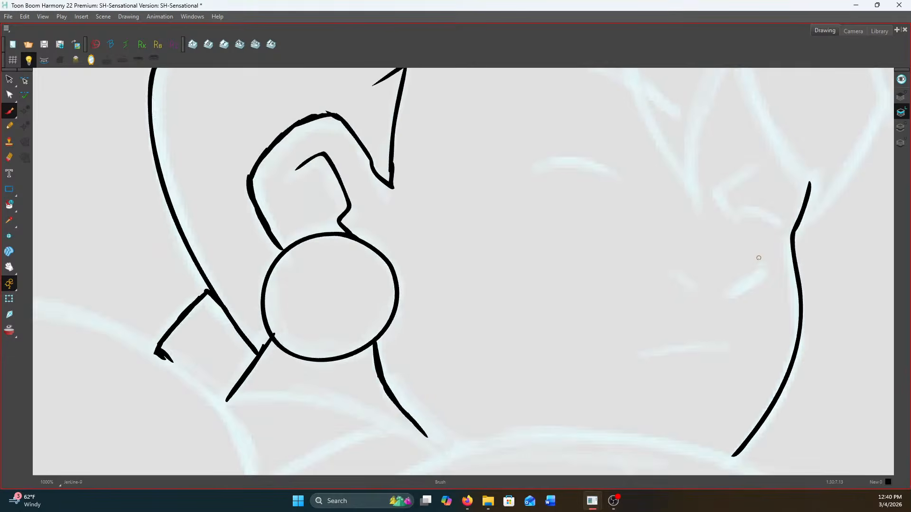
{"action": "mouse_move", "coordinate": [763, 268]}
{"action": "left_mouse_down"}
{"action": "mouse_move", "coordinate": [723, 292]}
{"action": "mouse_move", "coordinate": [738, 289]}
{"action": "mouse_move", "coordinate": [673, 276]}
{"action": "left_mouse_up"}
{"action": "left_click_drag", "start_coordinate": [673, 276], "coordinate": [667, 273]}
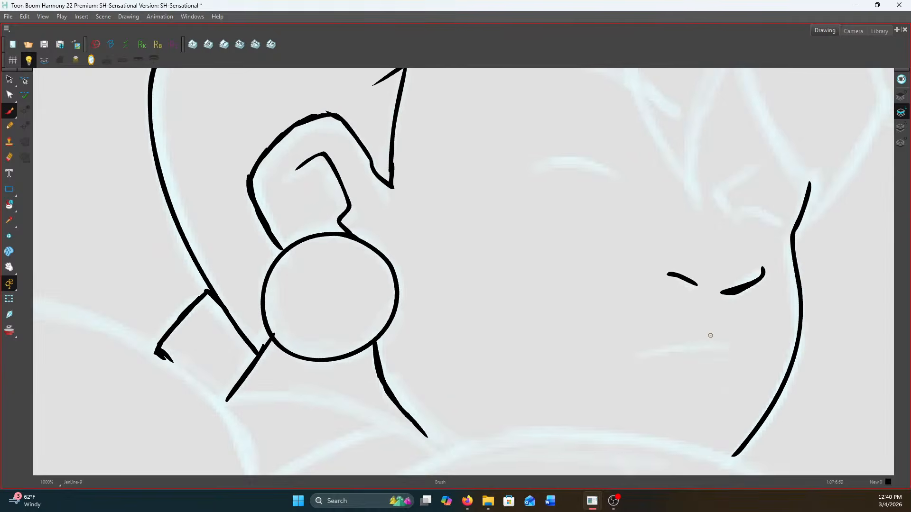
{"action": "left_click_drag", "start_coordinate": [722, 348], "coordinate": [650, 357]}
Ink both closed eyes, thickening the near eyelid and adding a small crease tick beside it
{"action": "mouse_move", "coordinate": [616, 176]}
{"action": "left_mouse_down"}
{"action": "mouse_move", "coordinate": [572, 159]}
{"action": "mouse_move", "coordinate": [536, 165]}
{"action": "left_mouse_up"}
{"action": "left_click_drag", "start_coordinate": [602, 169], "coordinate": [536, 165]}
{"action": "left_click_drag", "start_coordinate": [597, 168], "coordinate": [536, 166]}
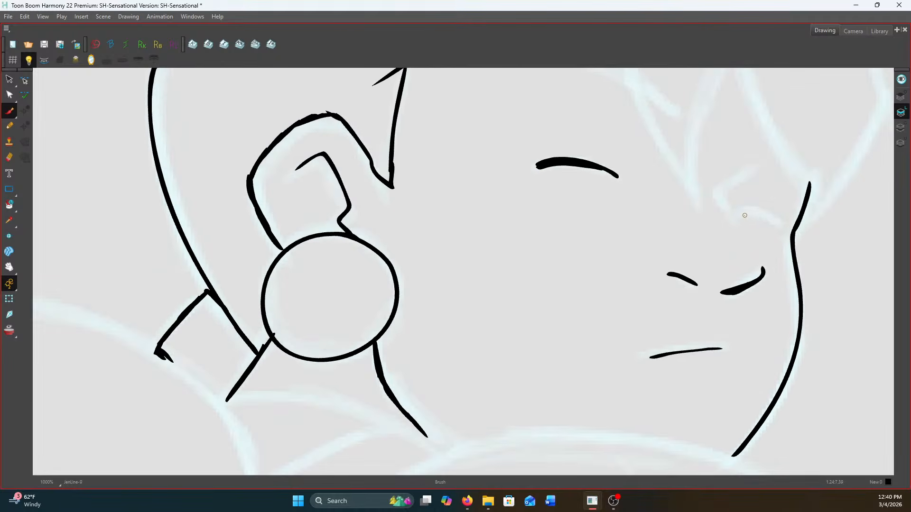
{"action": "left_click_drag", "start_coordinate": [744, 212], "coordinate": [783, 231]}
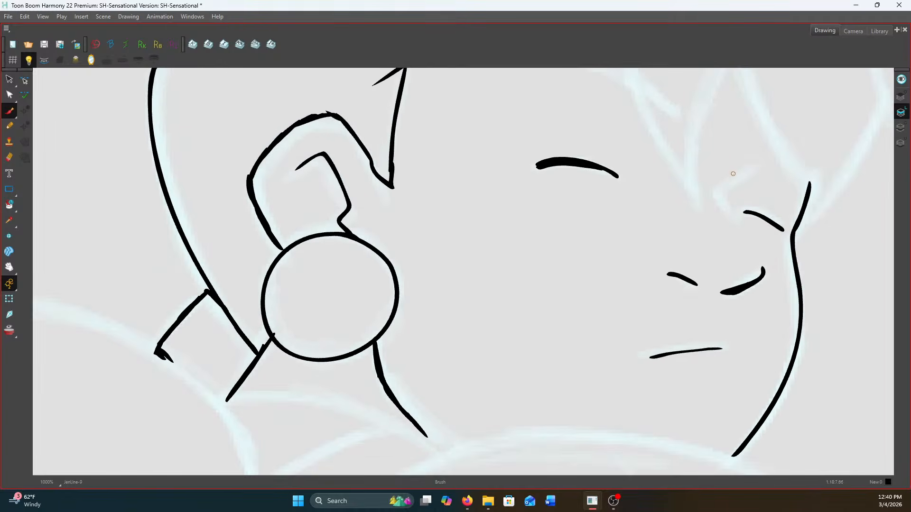
{"action": "mouse_move", "coordinate": [745, 172]}
{"action": "left_mouse_down"}
{"action": "mouse_move", "coordinate": [717, 192]}
{"action": "mouse_move", "coordinate": [735, 233]}
{"action": "left_mouse_up"}
{"action": "left_click_drag", "start_coordinate": [530, 188], "coordinate": [519, 301]}
{"action": "key", "text": "f"}
{"action": "key", "text": "g"}
{"action": "left_click_drag", "start_coordinate": [619, 267], "coordinate": [620, 255]}
{"action": "key", "text": "f"}
{"action": "key", "text": "g"}
Outline the near eyebrow as a pointed crescent above the closed eye
{"action": "mouse_move", "coordinate": [488, 165]}
{"action": "left_mouse_down"}
{"action": "mouse_move", "coordinate": [545, 155]}
{"action": "mouse_move", "coordinate": [666, 218]}
{"action": "left_mouse_up"}
{"action": "mouse_move", "coordinate": [491, 164]}
{"action": "left_mouse_down"}
{"action": "mouse_move", "coordinate": [541, 131]}
{"action": "mouse_move", "coordinate": [580, 135]}
{"action": "mouse_move", "coordinate": [658, 216]}
{"action": "left_mouse_up"}
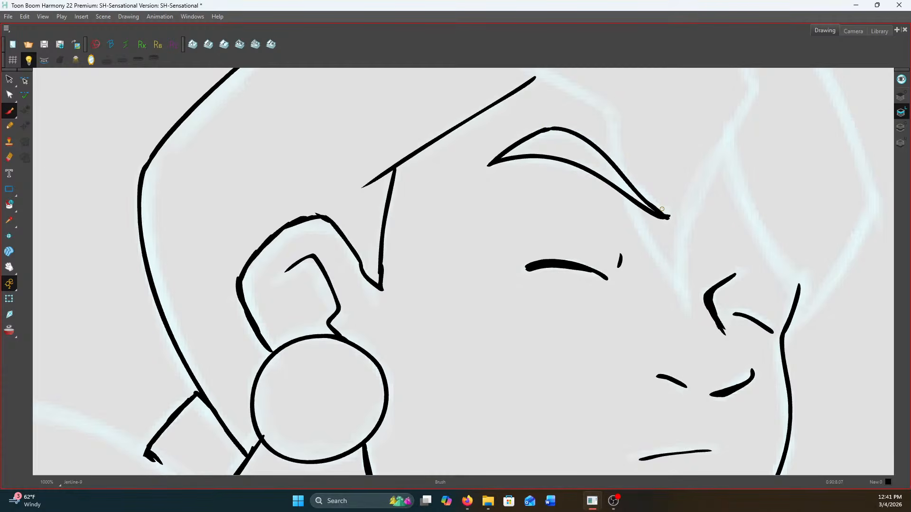
Ink the fringe strands over the forehead and the front hair lock down to the face contour
{"action": "mouse_move", "coordinate": [510, 290]}
{"action": "left_mouse_down"}
{"action": "mouse_move", "coordinate": [495, 292]}
{"action": "mouse_move", "coordinate": [448, 366]}
{"action": "left_mouse_up"}
{"action": "mouse_move", "coordinate": [461, 147]}
{"action": "left_mouse_down"}
{"action": "mouse_move", "coordinate": [552, 186]}
{"action": "mouse_move", "coordinate": [565, 274]}
{"action": "mouse_move", "coordinate": [634, 382]}
{"action": "left_mouse_up"}
{"action": "left_click_drag", "start_coordinate": [536, 251], "coordinate": [578, 366]}
{"action": "mouse_move", "coordinate": [496, 192]}
{"action": "left_mouse_down"}
{"action": "mouse_move", "coordinate": [625, 119]}
{"action": "mouse_move", "coordinate": [668, 165]}
{"action": "mouse_move", "coordinate": [724, 260]}
{"action": "mouse_move", "coordinate": [696, 142]}
{"action": "mouse_move", "coordinate": [702, 158]}
{"action": "mouse_move", "coordinate": [642, 276]}
{"action": "mouse_move", "coordinate": [632, 342]}
{"action": "mouse_move", "coordinate": [646, 382]}
{"action": "left_mouse_up"}
{"action": "mouse_move", "coordinate": [675, 207]}
{"action": "left_mouse_down"}
{"action": "mouse_move", "coordinate": [715, 320]}
{"action": "mouse_move", "coordinate": [758, 365]}
{"action": "left_mouse_up"}
{"action": "mouse_move", "coordinate": [679, 109]}
{"action": "left_mouse_down"}
{"action": "mouse_move", "coordinate": [734, 93]}
{"action": "mouse_move", "coordinate": [821, 268]}
{"action": "mouse_move", "coordinate": [767, 378]}
{"action": "mouse_move", "coordinate": [735, 413]}
{"action": "left_mouse_up"}
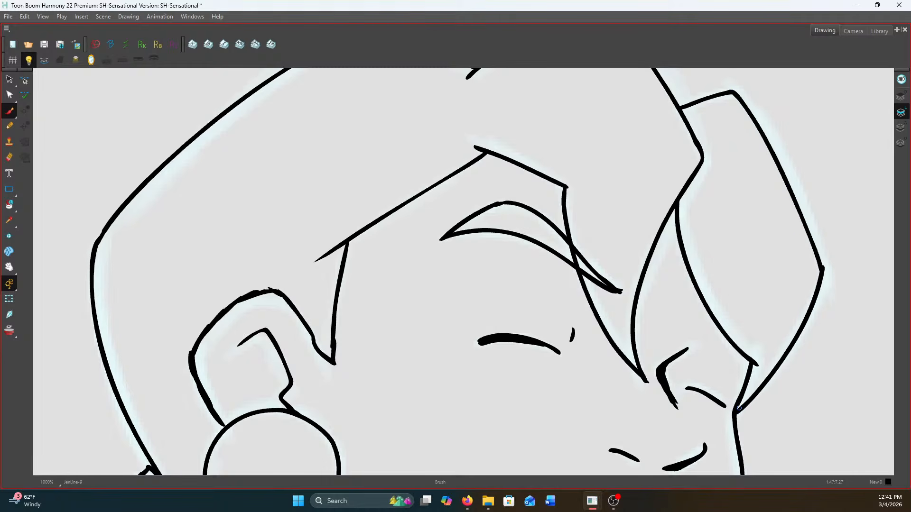
Select the lower line of the far eye, adjust its slant, and return to the Brush
{"action": "scroll", "coordinate": [735, 413], "scroll_direction": "up", "scroll_amount": 1}
{"action": "scroll", "coordinate": [646, 195], "scroll_direction": "down", "scroll_amount": 6}
{"action": "scroll", "coordinate": [658, 225], "scroll_direction": "up", "scroll_amount": 3}
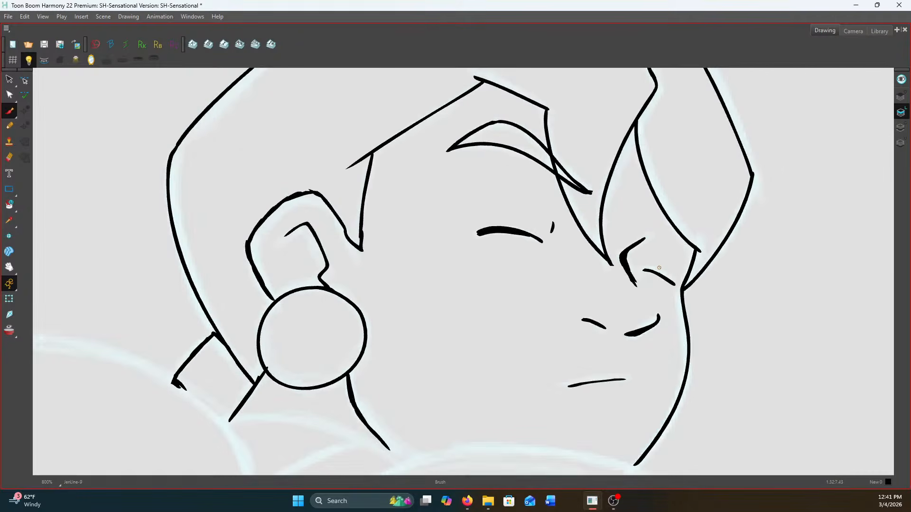
{"action": "left_click", "coordinate": [9, 79]}
{"action": "mouse_move", "coordinate": [639, 264]}
{"action": "left_mouse_down"}
{"action": "mouse_move", "coordinate": [658, 283]}
{"action": "mouse_move", "coordinate": [706, 289]}
{"action": "left_mouse_up"}
{"action": "key", "text": "Delete"}
{"action": "left_click", "coordinate": [9, 110]}
{"action": "key", "text": "2"}
{"action": "key", "text": "2"}
{"action": "key", "text": "1"}
{"action": "key", "text": "1"}
{"action": "key", "text": "1"}
{"action": "key", "text": "1"}
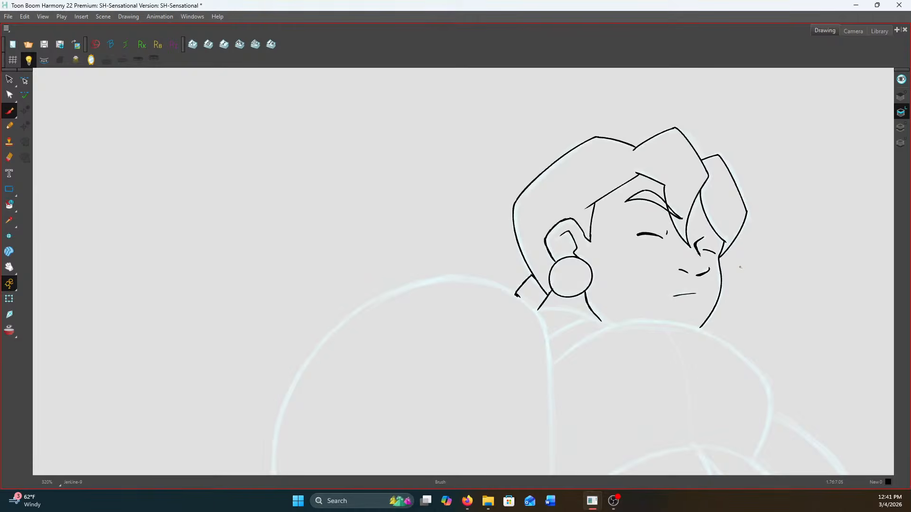
Ink the small far eyebrow where it meets the front hair lock above the far eye
{"action": "key", "text": "2"}
{"action": "key", "text": "2"}
{"action": "key", "text": "2"}
{"action": "key", "text": "2"}
{"action": "key", "text": "f"}
{"action": "key", "text": "g"}
{"action": "mouse_move", "coordinate": [738, 207]}
{"action": "left_mouse_down"}
{"action": "mouse_move", "coordinate": [707, 201]}
{"action": "mouse_move", "coordinate": [725, 193]}
{"action": "left_mouse_up"}
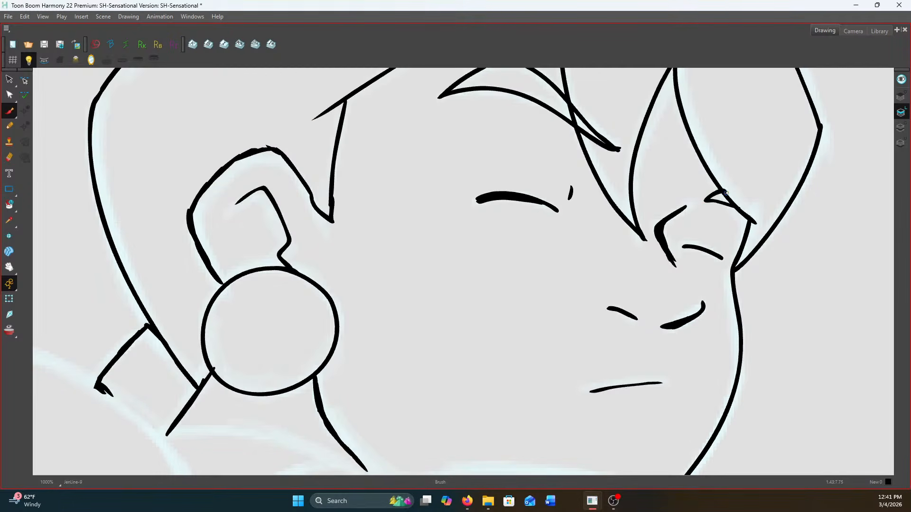
{"action": "key", "text": "1"}
{"action": "key", "text": "1"}
{"action": "key", "text": "1"}
{"action": "key", "text": "1"}
{"action": "key", "text": "1"}
{"action": "key", "text": "1"}
{"action": "key", "text": "1"}
{"action": "key", "text": "2"}
{"action": "key", "text": "2"}
{"action": "key", "text": "2"}
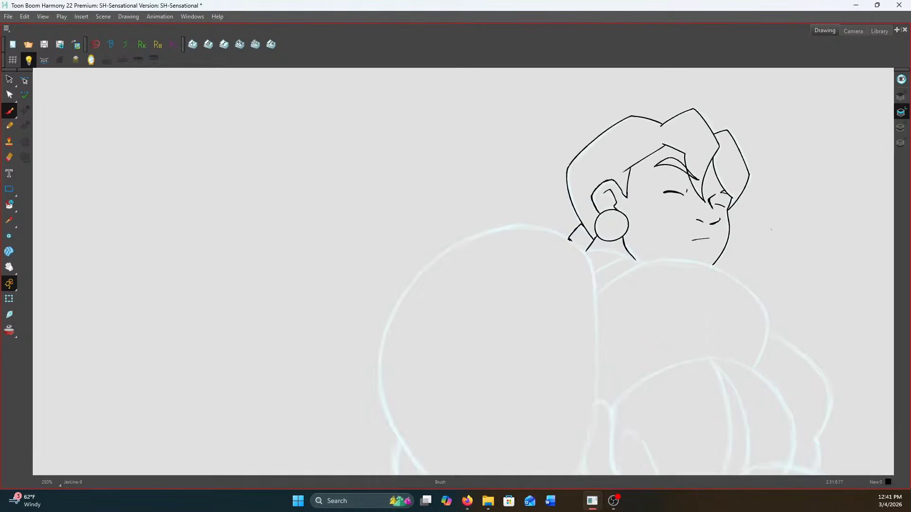
Dot small freckles across both cheeks and around the nose, matching the neighbouring drawing, and save the scene
{"action": "key", "text": "2"}
{"action": "key", "text": "2"}
{"action": "key", "text": "2"}
{"action": "key", "text": "f"}
{"action": "key", "text": "g"}
{"action": "left_click", "coordinate": [543, 165]}
{"action": "key", "text": "f"}
{"action": "key", "text": "g"}
{"action": "left_click", "coordinate": [528, 180]}
{"action": "key", "text": "f"}
{"action": "key", "text": "g"}
{"action": "left_click", "coordinate": [470, 153]}
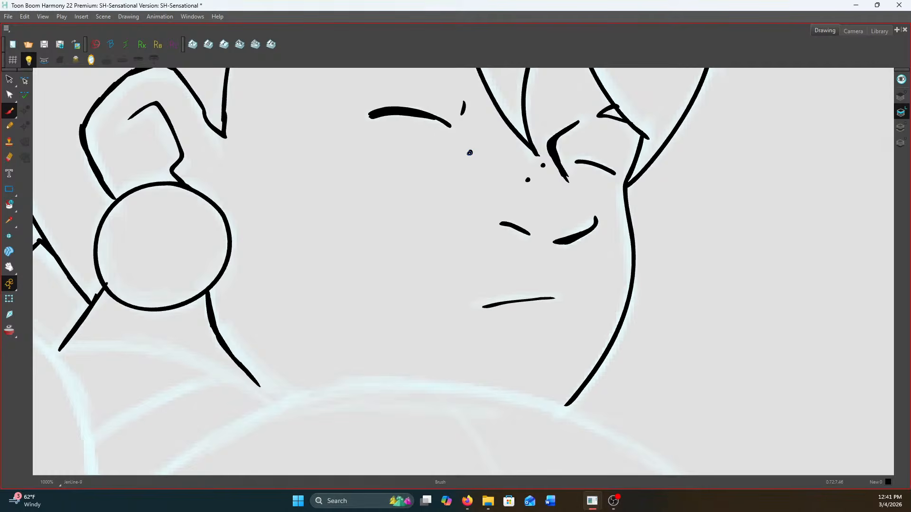
{"action": "key", "text": "f"}
{"action": "key", "text": "g"}
{"action": "left_click", "coordinate": [410, 190]}
{"action": "key", "text": "f"}
{"action": "key", "text": "g"}
{"action": "left_click", "coordinate": [349, 157]}
{"action": "key", "text": "f"}
{"action": "key", "text": "g"}
{"action": "key", "text": "f"}
{"action": "key", "text": "g"}
{"action": "left_click", "coordinate": [622, 251]}
{"action": "left_click", "coordinate": [605, 201]}
{"action": "key", "text": "f"}
{"action": "key", "text": "g"}
{"action": "scroll", "coordinate": [607, 199], "scroll_direction": "down", "scroll_amount": 3}
{"action": "scroll", "coordinate": [621, 174], "scroll_direction": "down", "scroll_amount": 2}
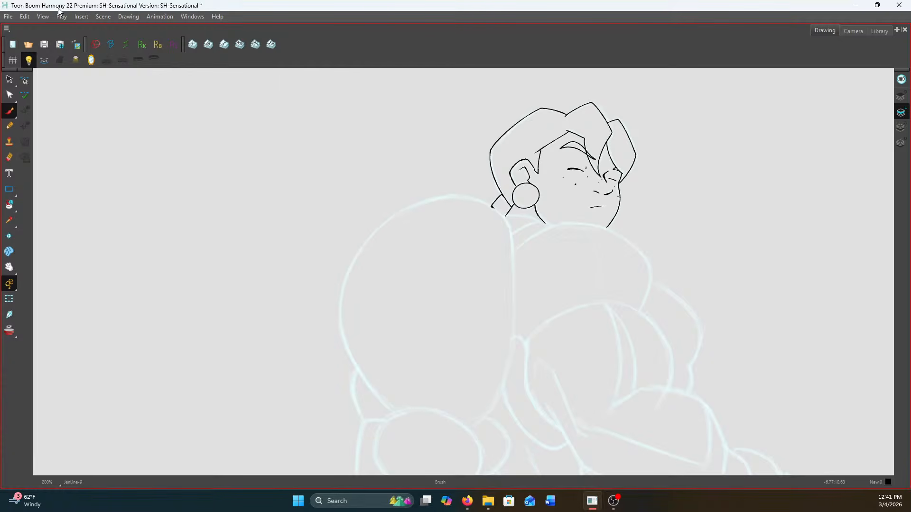
{"action": "left_click", "coordinate": [43, 46]}
Touch up the junction where the back hair line meets the collar line beside the earring
{"action": "scroll", "coordinate": [489, 206], "scroll_direction": "up", "scroll_amount": 3}
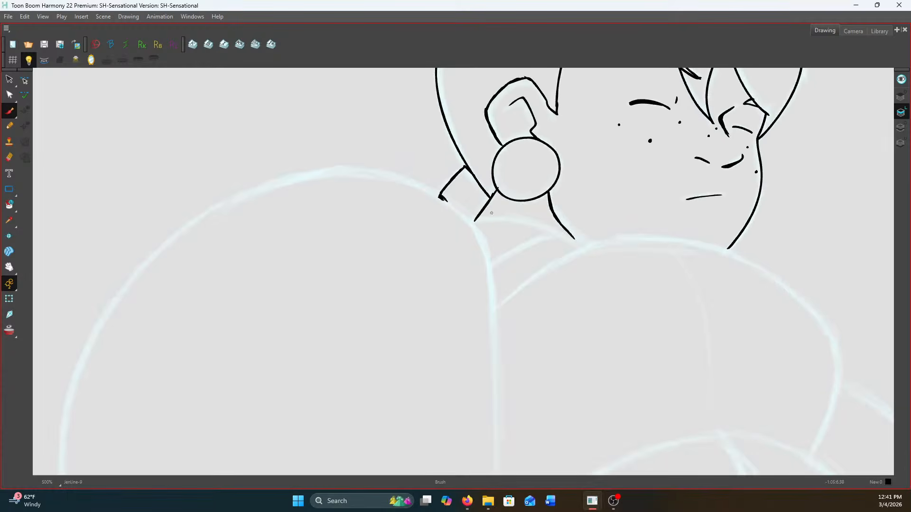
{"action": "scroll", "coordinate": [489, 170], "scroll_direction": "up", "scroll_amount": 3}
{"action": "left_click_drag", "start_coordinate": [477, 218], "coordinate": [498, 238]}
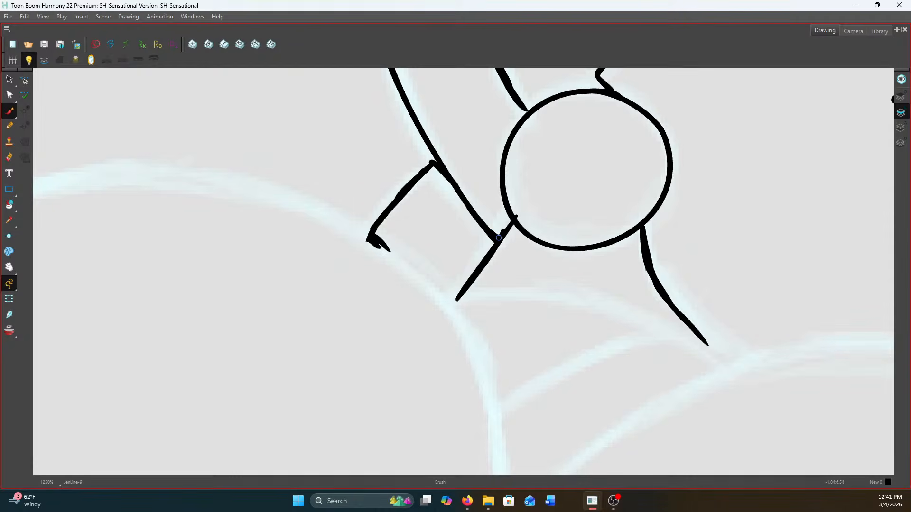
{"action": "scroll", "coordinate": [614, 224], "scroll_direction": "down", "scroll_amount": 4}
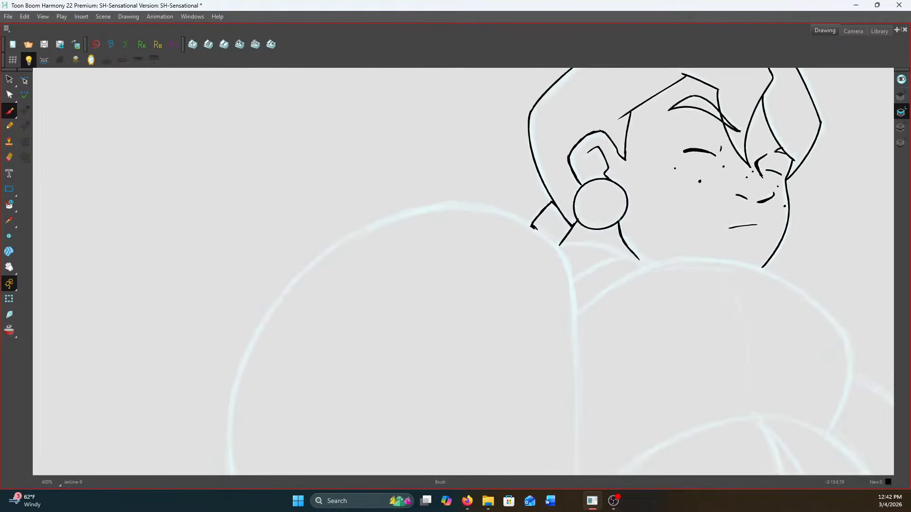
Ink the long upper contour of the rounded form below the chin and its outer curve down to the arm
{"action": "scroll", "coordinate": [751, 268], "scroll_direction": "up", "scroll_amount": 2}
{"action": "left_click_drag", "start_coordinate": [763, 283], "coordinate": [587, 204]}
{"action": "mouse_move", "coordinate": [305, 265]}
{"action": "left_mouse_down"}
{"action": "mouse_move", "coordinate": [427, 180]}
{"action": "mouse_move", "coordinate": [553, 176]}
{"action": "mouse_move", "coordinate": [615, 196]}
{"action": "mouse_move", "coordinate": [683, 242]}
{"action": "mouse_move", "coordinate": [735, 309]}
{"action": "left_mouse_up"}
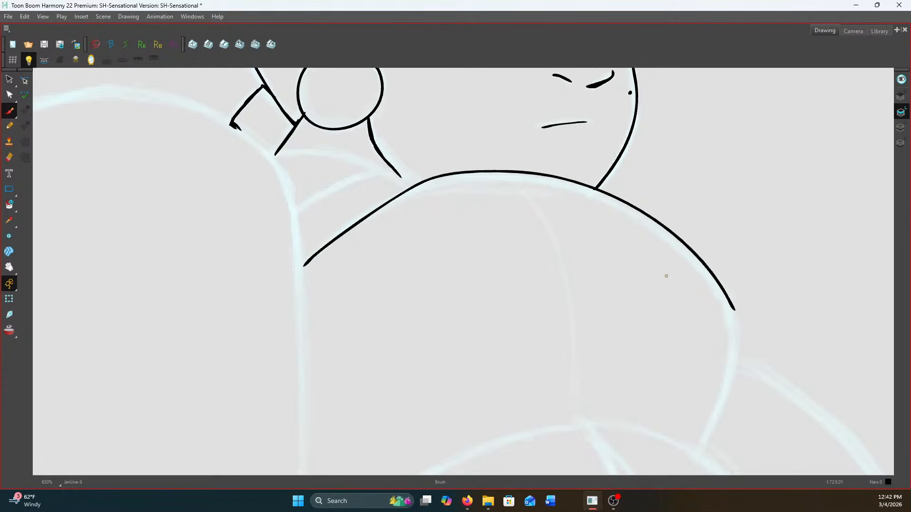
{"action": "left_click_drag", "start_coordinate": [569, 151], "coordinate": [606, 243]}
{"action": "key", "text": "ctrl+z"}
{"action": "left_click_drag", "start_coordinate": [557, 310], "coordinate": [469, 185]}
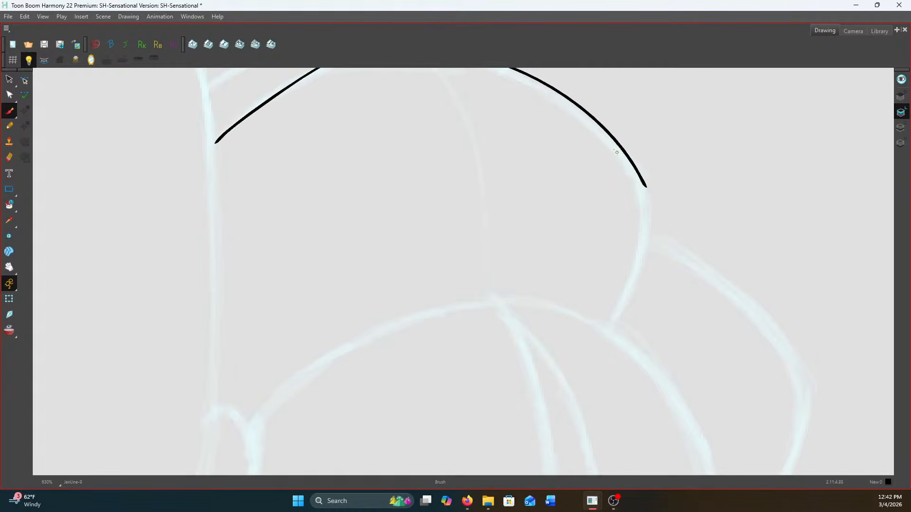
{"action": "mouse_move", "coordinate": [646, 186]}
{"action": "left_mouse_down"}
{"action": "mouse_move", "coordinate": [645, 246]}
{"action": "mouse_move", "coordinate": [610, 324]}
{"action": "left_mouse_up"}
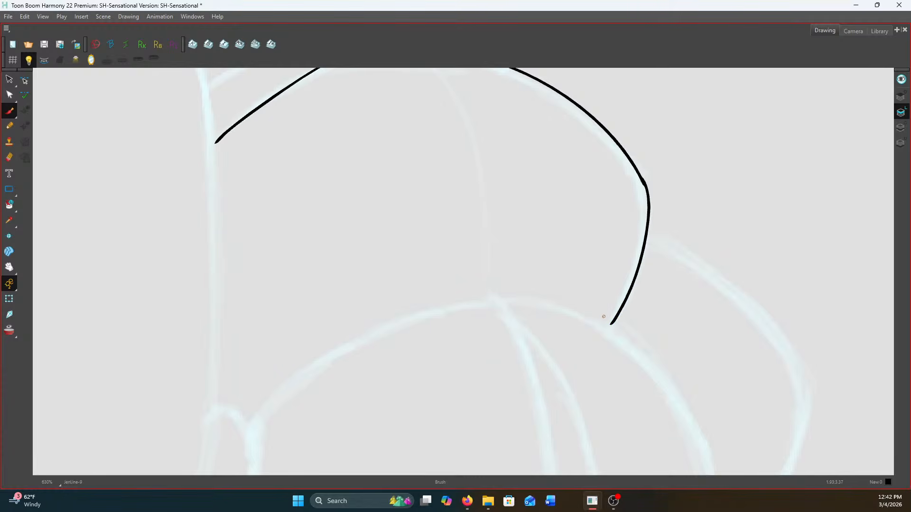
{"action": "left_click_drag", "start_coordinate": [415, 312], "coordinate": [421, 326]}
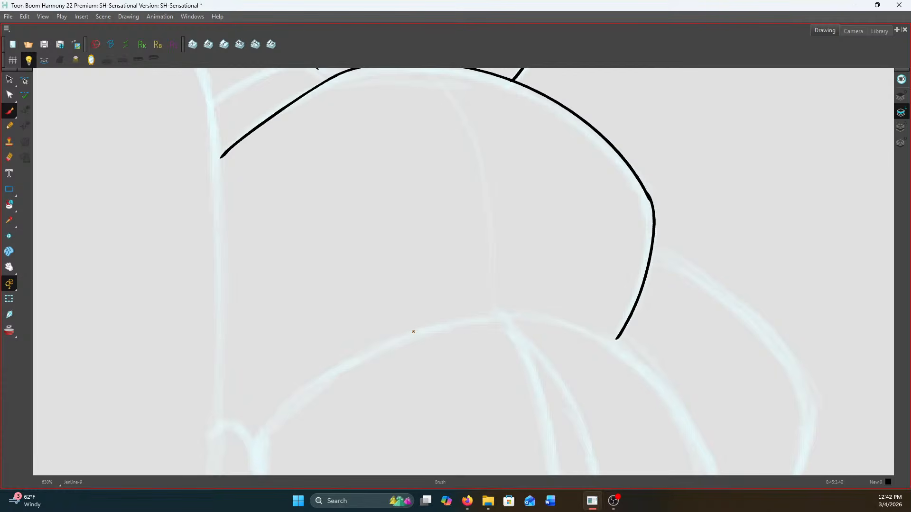
{"action": "left_click_drag", "start_coordinate": [291, 260], "coordinate": [504, 367]}
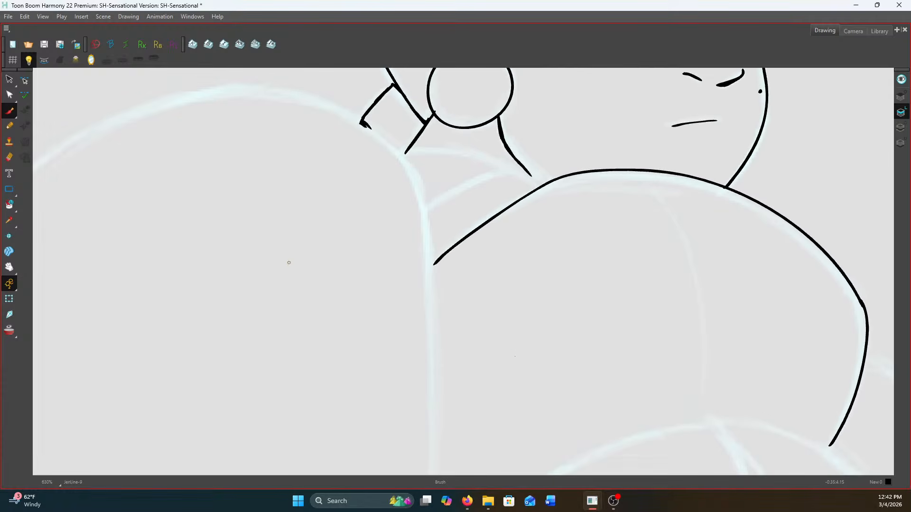
{"action": "key", "text": "f"}
{"action": "key", "text": "g"}
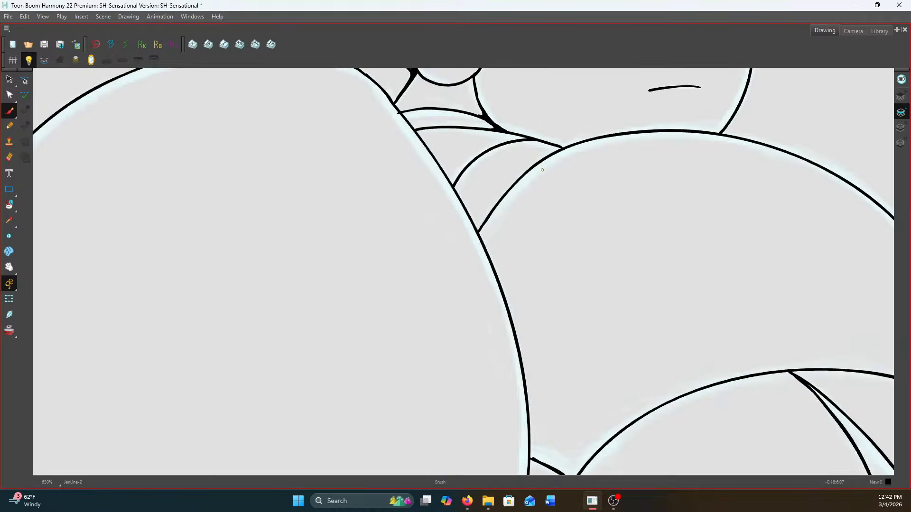
Ink the neck and upper shoulder lines between the collar and the rounded chest form, checking them against the neighbouring drawing
{"action": "key", "text": "f"}
{"action": "key", "text": "g"}
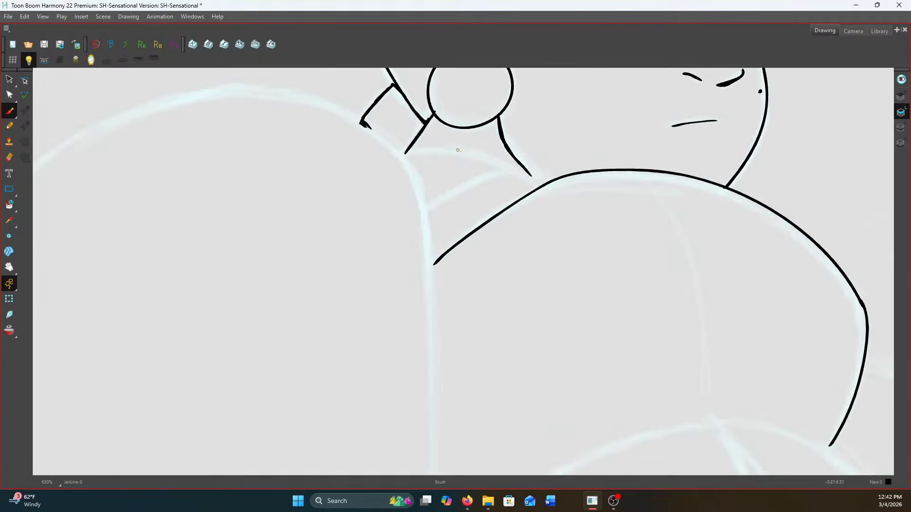
{"action": "mouse_move", "coordinate": [545, 182]}
{"action": "left_mouse_down"}
{"action": "mouse_move", "coordinate": [497, 157]}
{"action": "mouse_move", "coordinate": [409, 148]}
{"action": "left_mouse_up"}
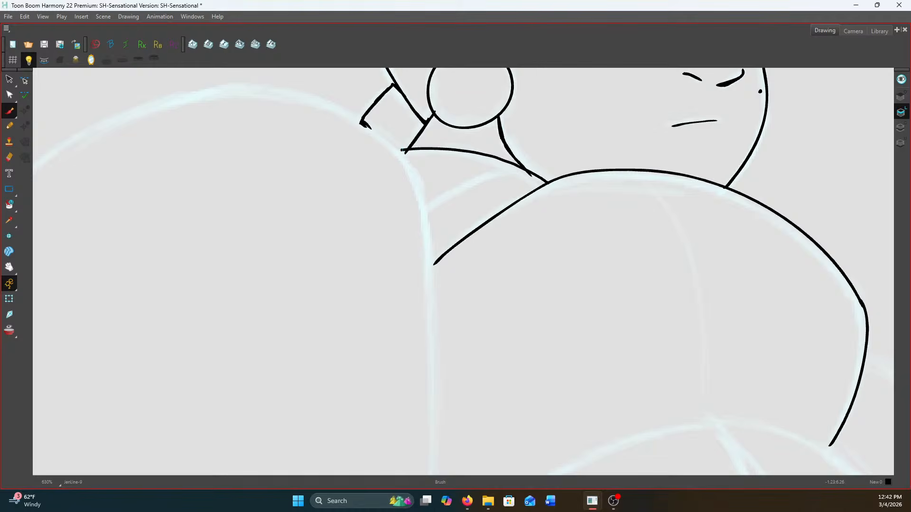
{"action": "key", "text": "f"}
{"action": "key", "text": "g"}
{"action": "key", "text": "f"}
{"action": "key", "text": "g"}
{"action": "mouse_move", "coordinate": [531, 172]}
{"action": "left_mouse_down"}
{"action": "mouse_move", "coordinate": [506, 171]}
{"action": "mouse_move", "coordinate": [427, 217]}
{"action": "left_mouse_up"}
{"action": "key", "text": "f"}
{"action": "key", "text": "g"}
{"action": "left_click_drag", "start_coordinate": [498, 159], "coordinate": [421, 127]}
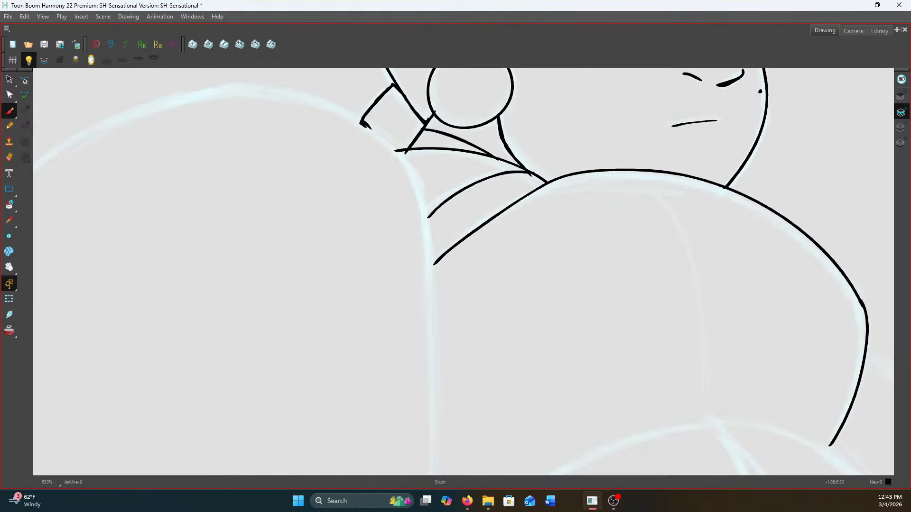
Ink the inner edge of the large shoulder form from the collar's outer corner down past the ends of the neck lines
{"action": "scroll", "coordinate": [533, 162], "scroll_direction": "down", "scroll_amount": 2}
{"action": "scroll", "coordinate": [488, 180], "scroll_direction": "up", "scroll_amount": 1}
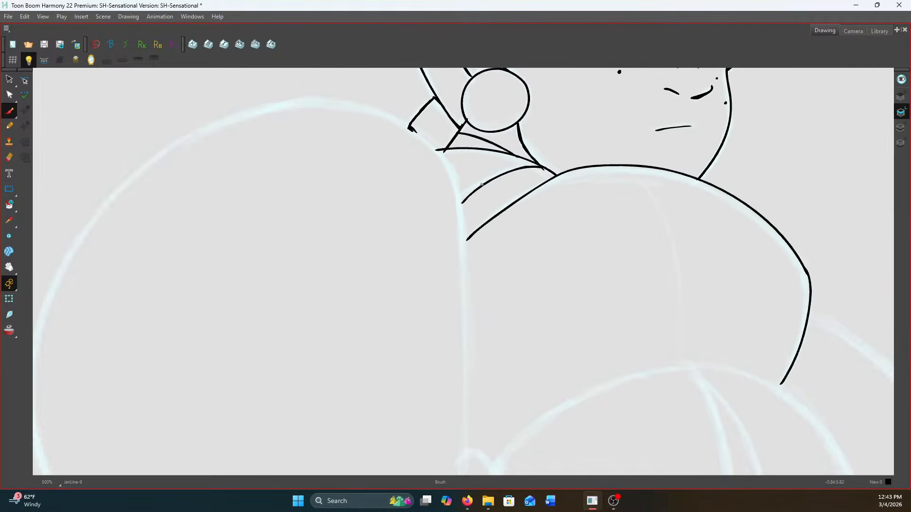
{"action": "left_click_drag", "start_coordinate": [490, 179], "coordinate": [520, 154]}
{"action": "mouse_move", "coordinate": [439, 103]}
{"action": "left_mouse_down"}
{"action": "mouse_move", "coordinate": [482, 150]}
{"action": "mouse_move", "coordinate": [497, 219]}
{"action": "left_mouse_up"}
{"action": "key", "text": "ctrl+z"}
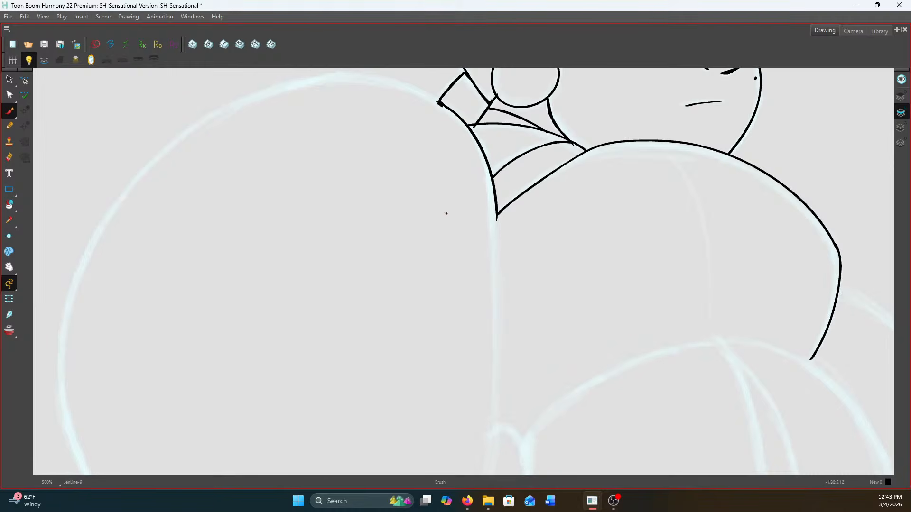
Ink the top arc of the large shoulder form from the collar and continue it along the outer curve, redoing uneven strokes
{"action": "key", "text": "1"}
{"action": "key", "text": "1"}
{"action": "key", "text": "1"}
{"action": "scroll", "coordinate": [426, 207], "scroll_direction": "up", "scroll_amount": 3}
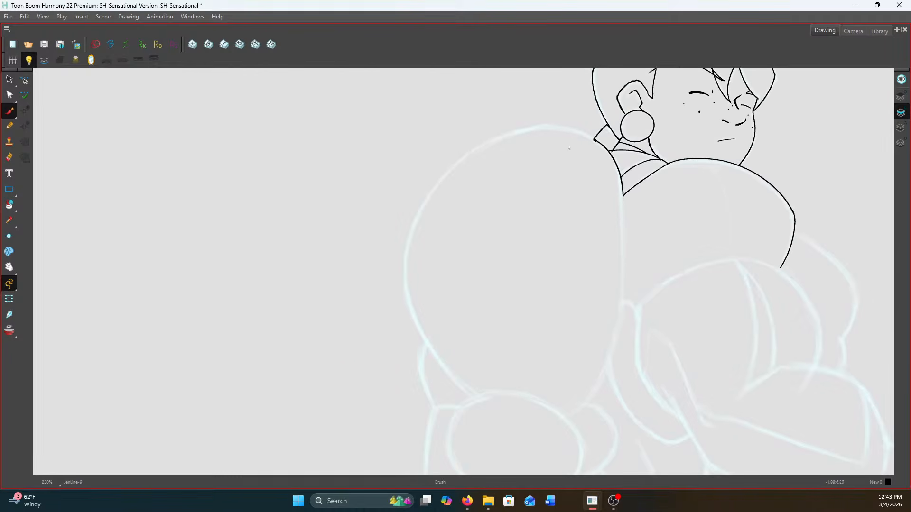
{"action": "mouse_move", "coordinate": [610, 139]}
{"action": "left_mouse_down"}
{"action": "mouse_move", "coordinate": [549, 121]}
{"action": "mouse_move", "coordinate": [492, 121]}
{"action": "mouse_move", "coordinate": [457, 135]}
{"action": "left_mouse_up"}
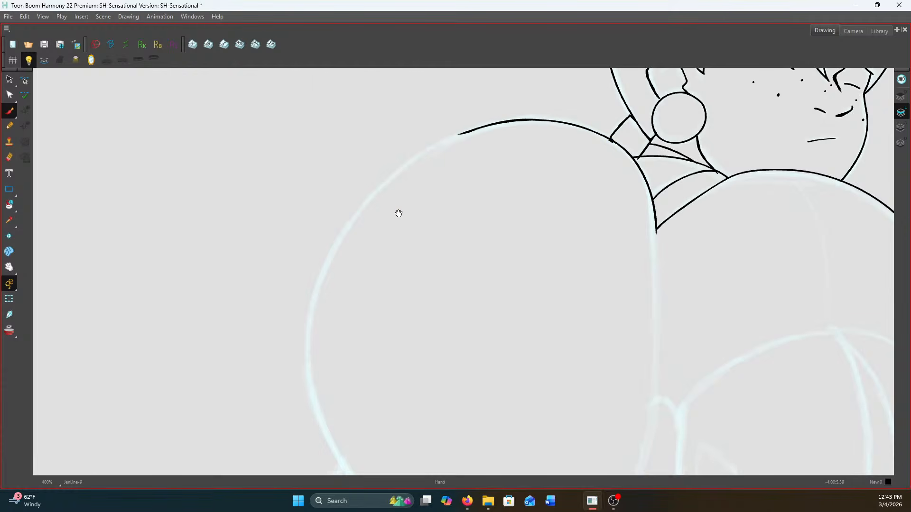
{"action": "left_click_drag", "start_coordinate": [398, 208], "coordinate": [408, 183]}
{"action": "mouse_move", "coordinate": [470, 108]}
{"action": "left_mouse_down"}
{"action": "mouse_move", "coordinate": [391, 160]}
{"action": "mouse_move", "coordinate": [353, 205]}
{"action": "mouse_move", "coordinate": [314, 306]}
{"action": "left_mouse_up"}
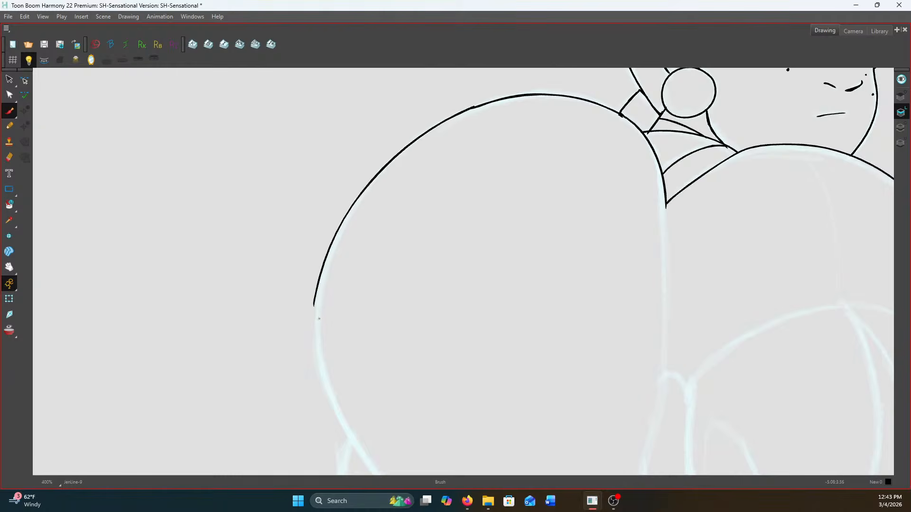
{"action": "key", "text": "ctrl+z"}
{"action": "left_click_drag", "start_coordinate": [468, 108], "coordinate": [401, 153]}
{"action": "key", "text": "ctrl+z"}
{"action": "mouse_move", "coordinate": [472, 108]}
{"action": "left_mouse_down"}
{"action": "mouse_move", "coordinate": [410, 145]}
{"action": "mouse_move", "coordinate": [345, 215]}
{"action": "mouse_move", "coordinate": [315, 315]}
{"action": "mouse_move", "coordinate": [326, 173]}
{"action": "left_mouse_up"}
Ink the remaining outer and inner sides of the large shoulder form down to the oval below it
{"action": "key", "text": "space"}
{"action": "mouse_move", "coordinate": [297, 142]}
{"action": "left_mouse_down"}
{"action": "mouse_move", "coordinate": [298, 194]}
{"action": "mouse_move", "coordinate": [322, 260]}
{"action": "mouse_move", "coordinate": [404, 356]}
{"action": "left_mouse_up"}
{"action": "key", "text": "space"}
{"action": "mouse_move", "coordinate": [565, 273]}
{"action": "left_mouse_down"}
{"action": "mouse_move", "coordinate": [571, 319]}
{"action": "mouse_move", "coordinate": [537, 443]}
{"action": "left_mouse_up"}
{"action": "mouse_move", "coordinate": [581, 213]}
{"action": "left_mouse_down"}
{"action": "mouse_move", "coordinate": [529, 102]}
{"action": "mouse_move", "coordinate": [571, 115]}
{"action": "mouse_move", "coordinate": [566, 268]}
{"action": "mouse_move", "coordinate": [542, 364]}
{"action": "mouse_move", "coordinate": [475, 440]}
{"action": "left_mouse_up"}
{"action": "key", "text": "space"}
Ink the oval form below the large shoulder, with the angled outer arm edge and the small rounded bulge beside it
{"action": "mouse_move", "coordinate": [360, 392]}
{"action": "left_mouse_down"}
{"action": "mouse_move", "coordinate": [464, 240]}
{"action": "mouse_move", "coordinate": [433, 255]}
{"action": "mouse_move", "coordinate": [407, 301]}
{"action": "mouse_move", "coordinate": [406, 326]}
{"action": "left_mouse_up"}
{"action": "mouse_move", "coordinate": [446, 246]}
{"action": "left_mouse_down"}
{"action": "mouse_move", "coordinate": [544, 248]}
{"action": "mouse_move", "coordinate": [579, 266]}
{"action": "mouse_move", "coordinate": [610, 306]}
{"action": "left_mouse_up"}
{"action": "key", "text": "ctrl+z"}
{"action": "mouse_move", "coordinate": [449, 243]}
{"action": "left_mouse_down"}
{"action": "mouse_move", "coordinate": [509, 241]}
{"action": "mouse_move", "coordinate": [575, 264]}
{"action": "mouse_move", "coordinate": [613, 305]}
{"action": "mouse_move", "coordinate": [621, 330]}
{"action": "left_mouse_up"}
{"action": "mouse_move", "coordinate": [406, 325]}
{"action": "left_mouse_down"}
{"action": "mouse_move", "coordinate": [437, 377]}
{"action": "mouse_move", "coordinate": [495, 414]}
{"action": "mouse_move", "coordinate": [546, 425]}
{"action": "mouse_move", "coordinate": [582, 409]}
{"action": "mouse_move", "coordinate": [621, 330]}
{"action": "left_mouse_up"}
{"action": "mouse_move", "coordinate": [615, 257]}
{"action": "left_mouse_down"}
{"action": "mouse_move", "coordinate": [648, 267]}
{"action": "mouse_move", "coordinate": [670, 292]}
{"action": "mouse_move", "coordinate": [673, 330]}
{"action": "mouse_move", "coordinate": [613, 374]}
{"action": "left_mouse_up"}
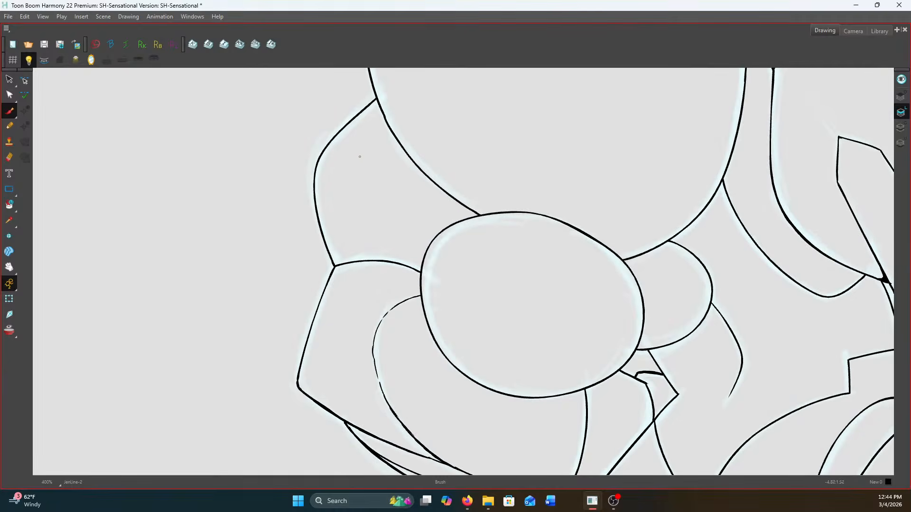
{"action": "mouse_move", "coordinate": [370, 162]}
{"action": "left_mouse_down"}
{"action": "mouse_move", "coordinate": [361, 209]}
{"action": "mouse_move", "coordinate": [382, 262]}
{"action": "mouse_move", "coordinate": [410, 263]}
{"action": "mouse_move", "coordinate": [383, 265]}
{"action": "mouse_move", "coordinate": [373, 382]}
{"action": "mouse_move", "coordinate": [447, 414]}
{"action": "left_mouse_up"}
{"action": "left_click_drag", "start_coordinate": [525, 413], "coordinate": [357, 301]}
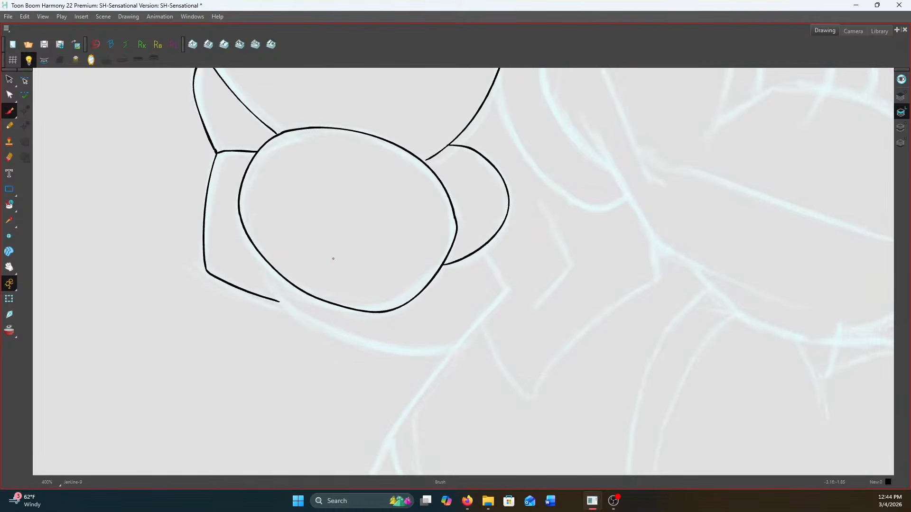
Ink the short slanted line below the small rounded bulge and the long curve under the oval, using the neighbouring drawing as reference
{"action": "key", "text": "f"}
{"action": "key", "text": "g"}
{"action": "key", "text": "g"}
{"action": "key", "text": "f"}
{"action": "key", "text": "f"}
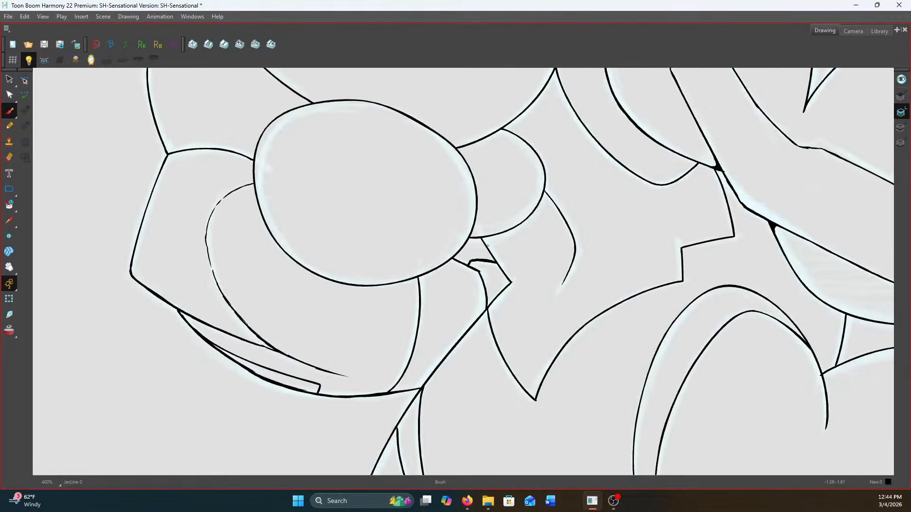
{"action": "key", "text": "g"}
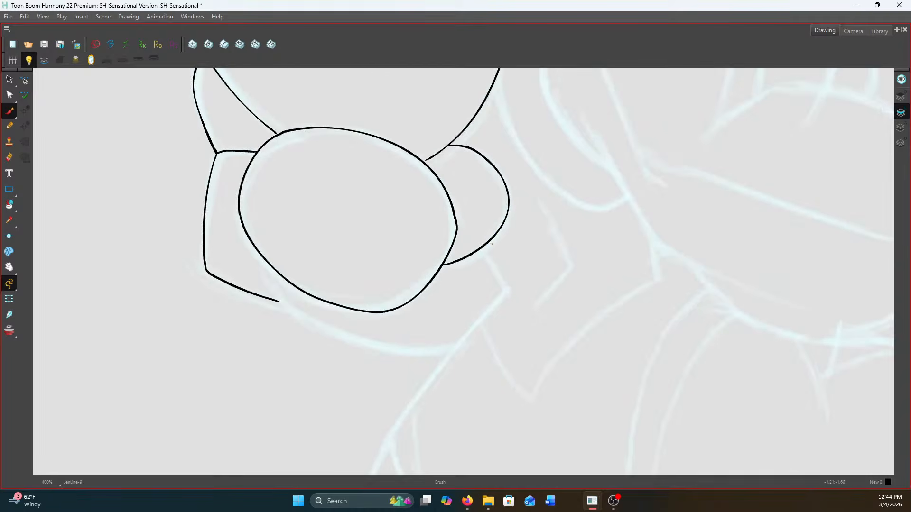
{"action": "left_click_drag", "start_coordinate": [481, 249], "coordinate": [503, 293]}
{"action": "mouse_move", "coordinate": [260, 277]}
{"action": "left_mouse_down"}
{"action": "mouse_move", "coordinate": [313, 328]}
{"action": "mouse_move", "coordinate": [362, 345]}
{"action": "mouse_move", "coordinate": [447, 353]}
{"action": "left_mouse_up"}
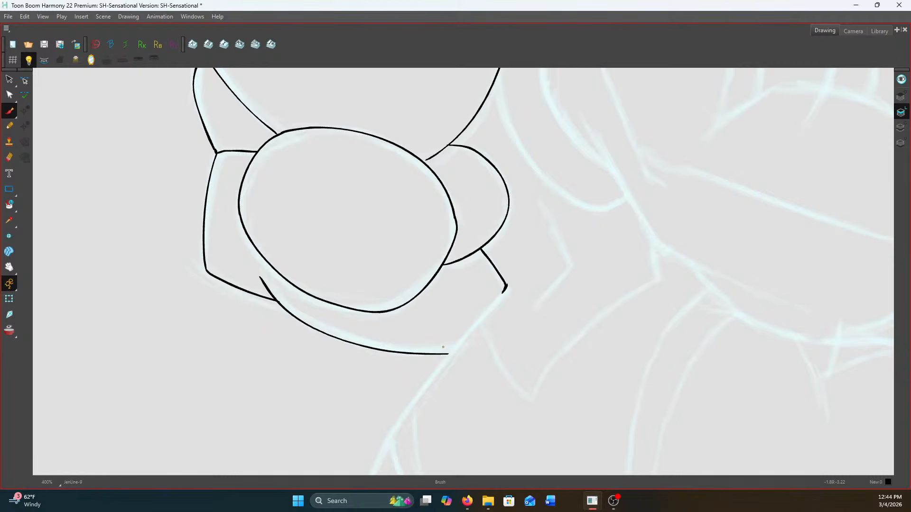
{"action": "scroll", "coordinate": [448, 180], "scroll_direction": "up", "scroll_amount": 3}
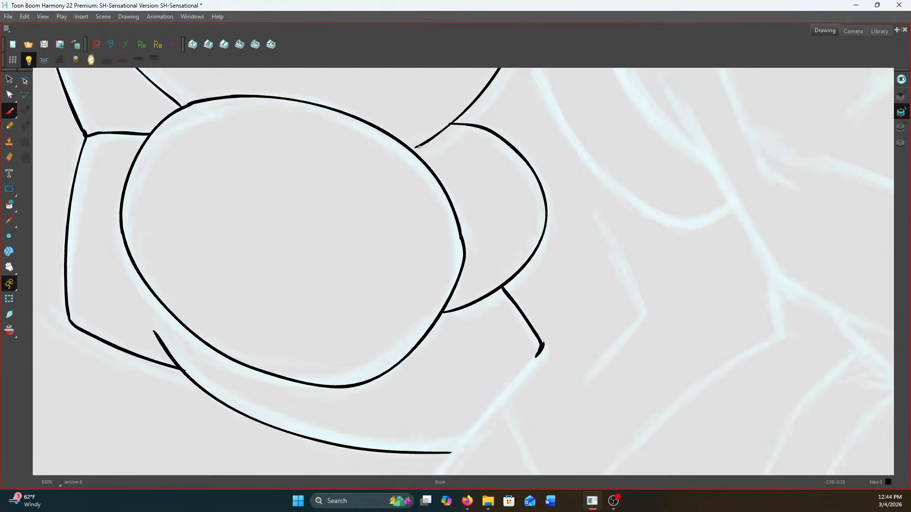
{"action": "scroll", "coordinate": [417, 147], "scroll_direction": "down", "scroll_amount": 5}
{"action": "scroll", "coordinate": [498, 181], "scroll_direction": "up", "scroll_amount": 2}
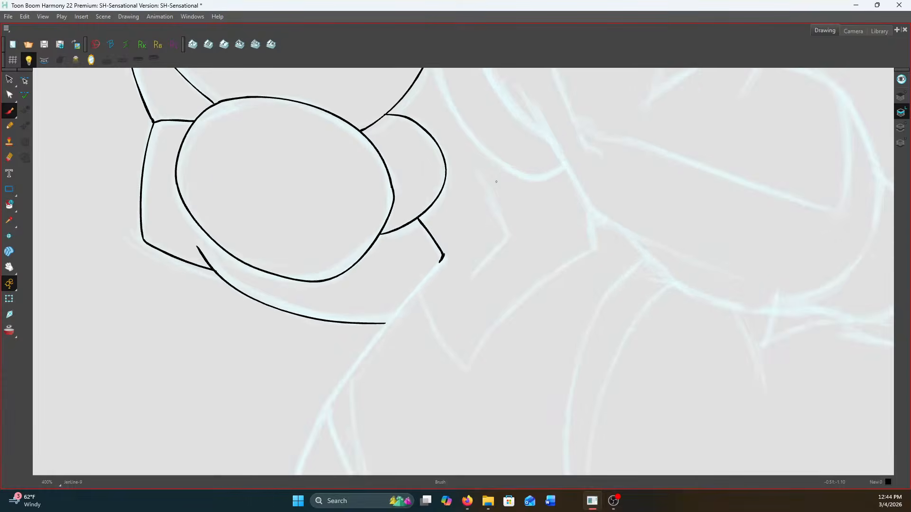
{"action": "scroll", "coordinate": [498, 181], "scroll_direction": "up", "scroll_amount": 1}
{"action": "scroll", "coordinate": [478, 180], "scroll_direction": "up", "scroll_amount": 1}
{"action": "mouse_move", "coordinate": [476, 173]}
{"action": "left_mouse_down"}
{"action": "mouse_move", "coordinate": [517, 266]}
{"action": "mouse_move", "coordinate": [468, 322]}
{"action": "left_mouse_up"}
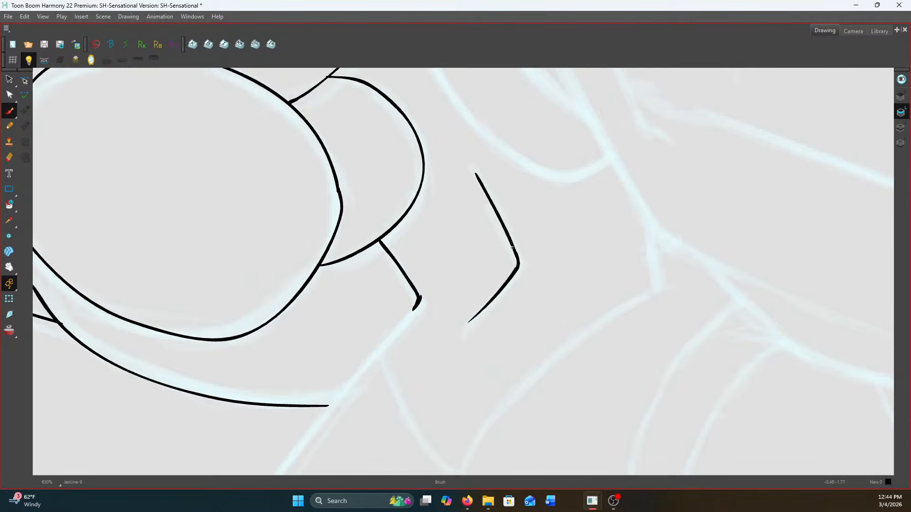
{"action": "mouse_move", "coordinate": [513, 251]}
{"action": "left_mouse_down"}
{"action": "mouse_move", "coordinate": [513, 272]}
{"action": "mouse_move", "coordinate": [496, 293]}
{"action": "left_mouse_up"}
{"action": "scroll", "coordinate": [479, 309], "scroll_direction": "down", "scroll_amount": 4}
{"action": "scroll", "coordinate": [513, 267], "scroll_direction": "down", "scroll_amount": 2}
{"action": "scroll", "coordinate": [514, 266], "scroll_direction": "up", "scroll_amount": 2}
{"action": "scroll", "coordinate": [514, 265], "scroll_direction": "up", "scroll_amount": 2}
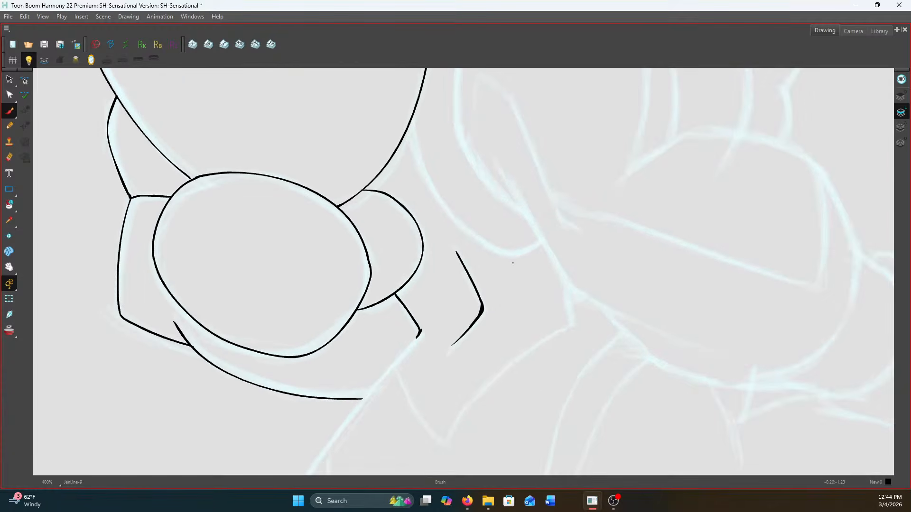
{"action": "left_click", "coordinate": [9, 79]}
{"action": "mouse_move", "coordinate": [501, 362]}
{"action": "left_mouse_down"}
{"action": "mouse_move", "coordinate": [446, 225]}
{"action": "mouse_move", "coordinate": [486, 321]}
{"action": "mouse_move", "coordinate": [469, 252]}
{"action": "left_mouse_up"}
{"action": "key", "text": "Delete"}
Ink the angular fold line beside the small rounded bulge, slightly inside the sketched line
{"action": "left_click", "coordinate": [10, 115]}
{"action": "key", "text": "."}
{"action": "key", "text": "."}
{"action": "mouse_move", "coordinate": [435, 252]}
{"action": "left_mouse_down"}
{"action": "mouse_move", "coordinate": [476, 309]}
{"action": "mouse_move", "coordinate": [452, 348]}
{"action": "mouse_move", "coordinate": [470, 303]}
{"action": "left_mouse_up"}
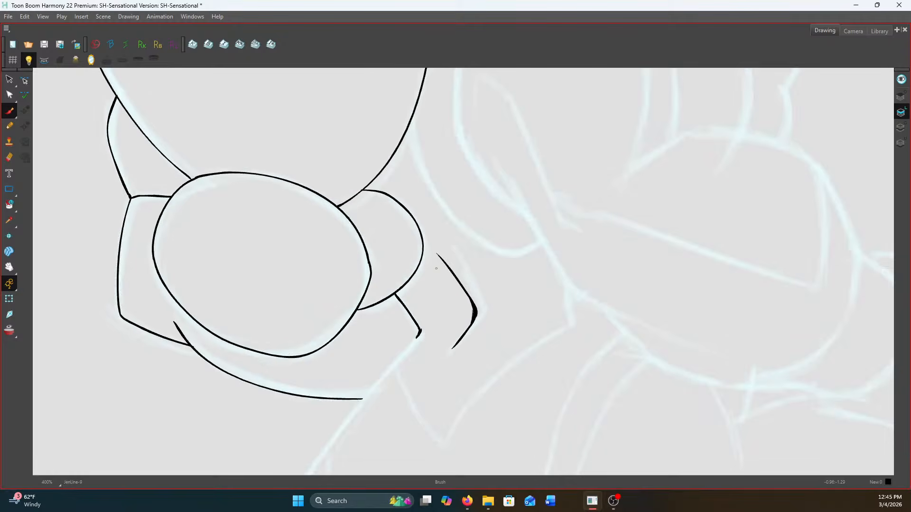
Ink the U-shaped curve beside the large shoulder form and the small hooked line joining the shoulder's inner edge above it
{"action": "mouse_move", "coordinate": [411, 120]}
{"action": "left_mouse_down"}
{"action": "mouse_move", "coordinate": [442, 201]}
{"action": "mouse_move", "coordinate": [471, 235]}
{"action": "mouse_move", "coordinate": [499, 252]}
{"action": "mouse_move", "coordinate": [538, 241]}
{"action": "left_mouse_up"}
{"action": "key", "text": "f"}
{"action": "key", "text": "g"}
{"action": "left_click_drag", "start_coordinate": [435, 194], "coordinate": [468, 391]}
{"action": "key", "text": "f"}
{"action": "key", "text": "g"}
{"action": "left_click_drag", "start_coordinate": [467, 228], "coordinate": [484, 239]}
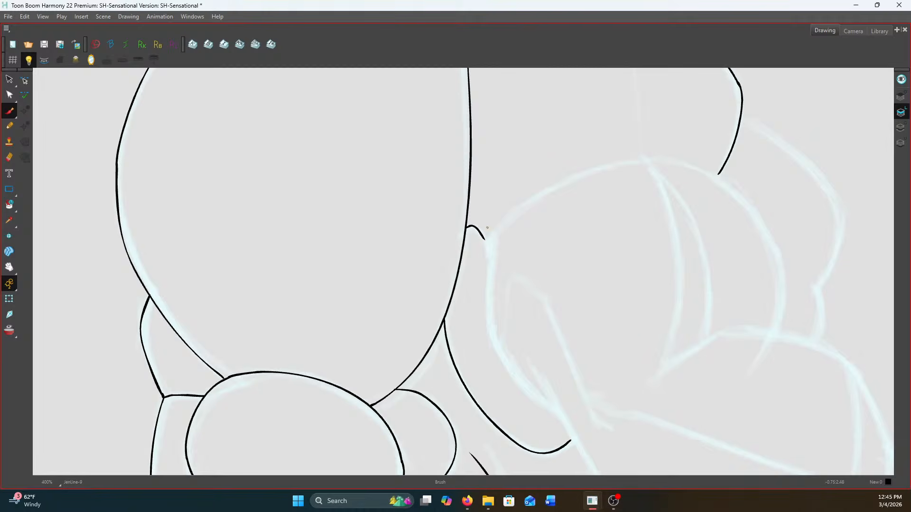
Ink the rounded form under the chest, including its inner side, the two curved lines inside it and its outer curve
{"action": "mouse_move", "coordinate": [719, 175]}
{"action": "left_mouse_down"}
{"action": "mouse_move", "coordinate": [655, 161]}
{"action": "mouse_move", "coordinate": [577, 172]}
{"action": "mouse_move", "coordinate": [504, 215]}
{"action": "mouse_move", "coordinate": [482, 247]}
{"action": "mouse_move", "coordinate": [442, 158]}
{"action": "mouse_move", "coordinate": [454, 254]}
{"action": "mouse_move", "coordinate": [475, 294]}
{"action": "mouse_move", "coordinate": [524, 337]}
{"action": "left_mouse_up"}
{"action": "left_click_drag", "start_coordinate": [617, 142], "coordinate": [578, 265]}
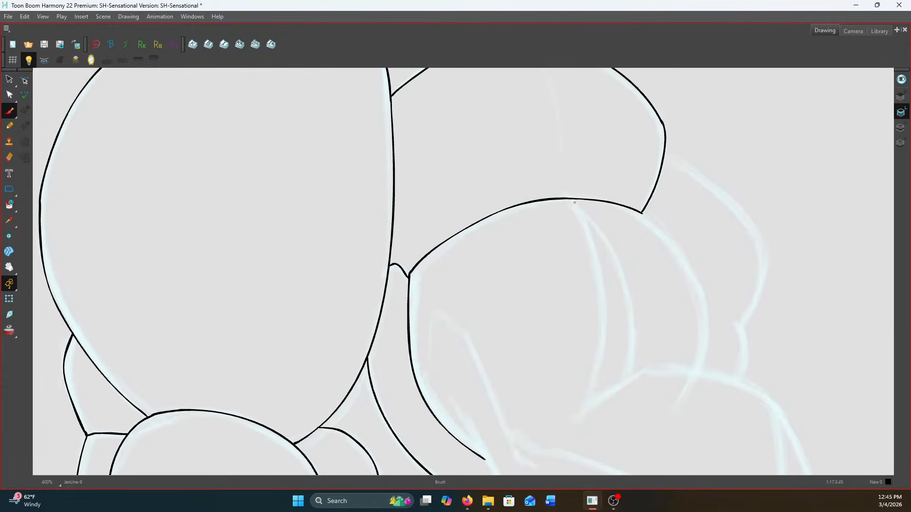
{"action": "mouse_move", "coordinate": [573, 199]}
{"action": "left_mouse_down"}
{"action": "mouse_move", "coordinate": [599, 274]}
{"action": "mouse_move", "coordinate": [601, 370]}
{"action": "mouse_move", "coordinate": [589, 400]}
{"action": "left_mouse_up"}
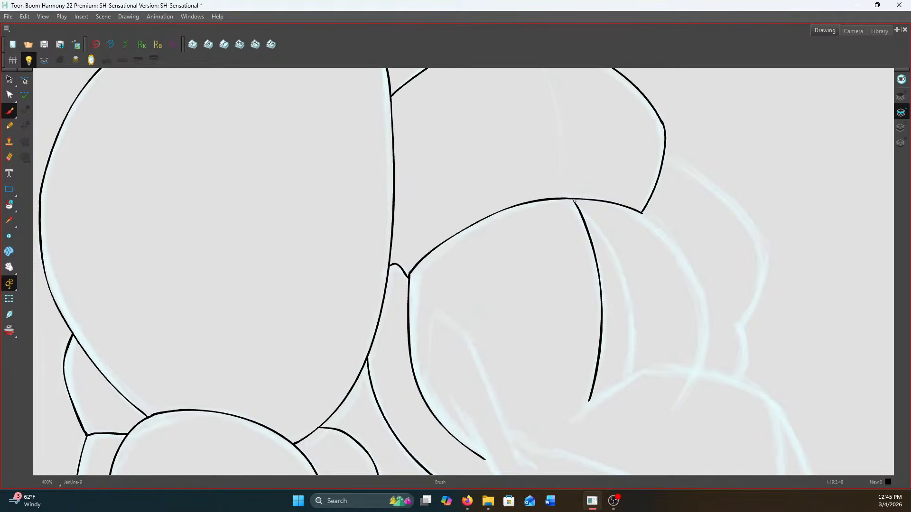
{"action": "mouse_move", "coordinate": [575, 203]}
{"action": "left_mouse_down"}
{"action": "mouse_move", "coordinate": [608, 251]}
{"action": "mouse_move", "coordinate": [629, 330]}
{"action": "mouse_move", "coordinate": [627, 381]}
{"action": "left_mouse_up"}
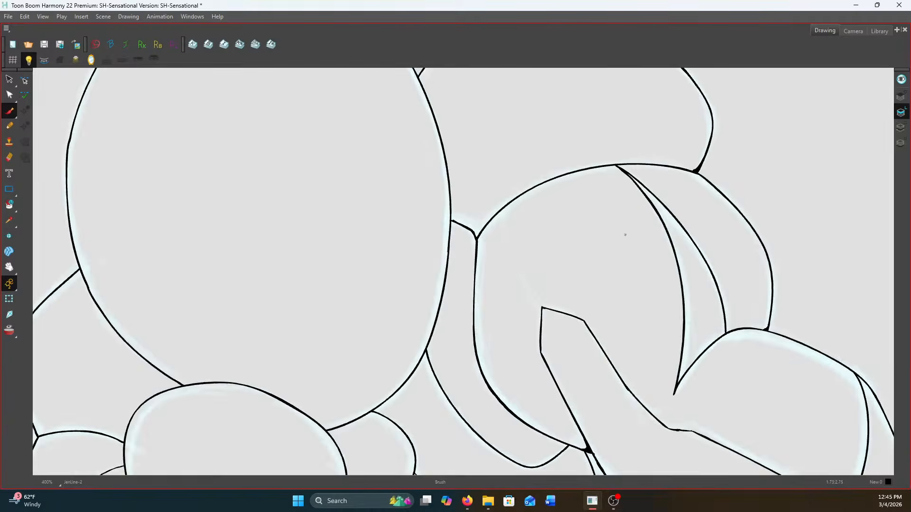
{"action": "mouse_move", "coordinate": [641, 213]}
{"action": "left_mouse_down"}
{"action": "mouse_move", "coordinate": [679, 260]}
{"action": "mouse_move", "coordinate": [702, 335]}
{"action": "mouse_move", "coordinate": [696, 372]}
{"action": "left_mouse_up"}
Ink the upper contour of the next rounded form below and the thick diagonal edge where the U-shaped curve meets it
{"action": "left_click_drag", "start_coordinate": [560, 338], "coordinate": [524, 175]}
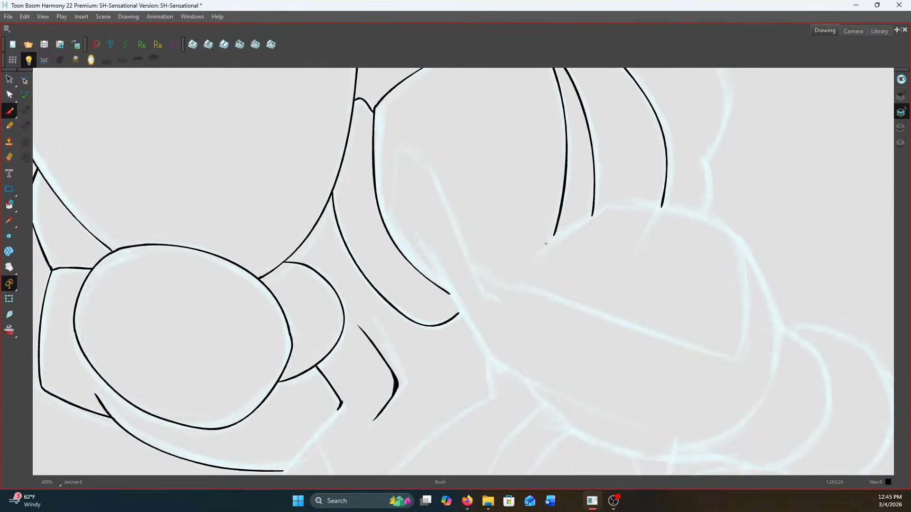
{"action": "mouse_move", "coordinate": [540, 247]}
{"action": "left_mouse_down"}
{"action": "mouse_move", "coordinate": [616, 199]}
{"action": "mouse_move", "coordinate": [696, 213]}
{"action": "mouse_move", "coordinate": [739, 236]}
{"action": "mouse_move", "coordinate": [779, 313]}
{"action": "left_mouse_up"}
{"action": "left_click_drag", "start_coordinate": [524, 278], "coordinate": [443, 141]}
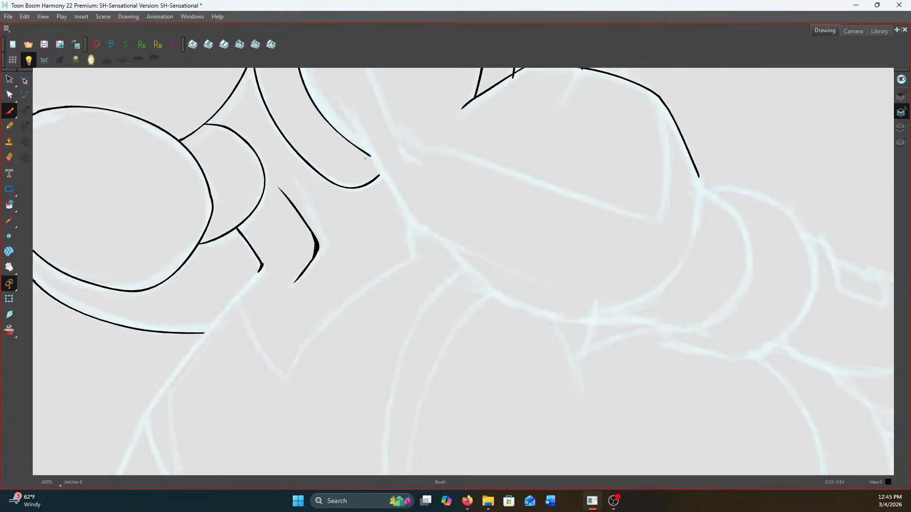
{"action": "left_click_drag", "start_coordinate": [363, 197], "coordinate": [402, 277]}
{"action": "mouse_move", "coordinate": [384, 186]}
{"action": "left_mouse_down"}
{"action": "mouse_move", "coordinate": [451, 302]}
{"action": "mouse_move", "coordinate": [446, 295]}
{"action": "mouse_move", "coordinate": [486, 324]}
{"action": "left_mouse_up"}
{"action": "left_click_drag", "start_coordinate": [413, 240], "coordinate": [445, 294]}
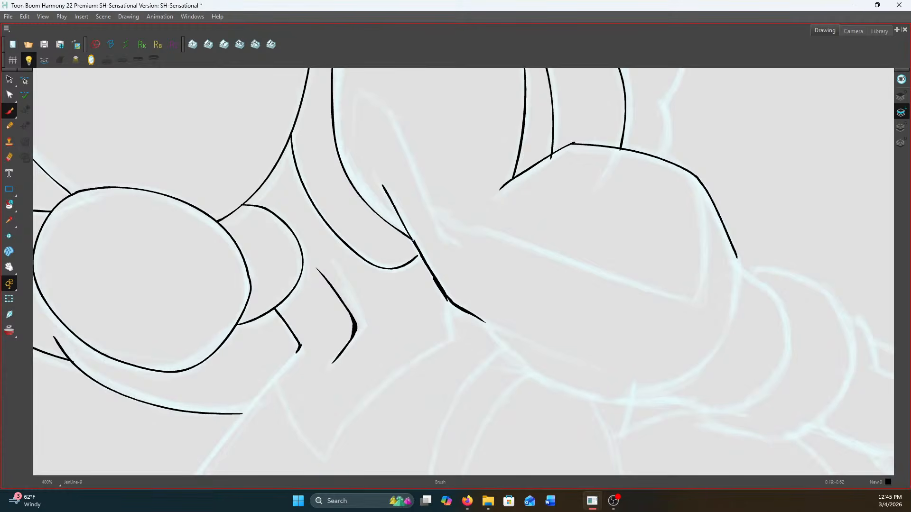
Ink the inner edge of the narrow pointed shape, erase the overlapping top of the diagonal and reconnect the two lines
{"action": "left_click_drag", "start_coordinate": [359, 94], "coordinate": [353, 142]}
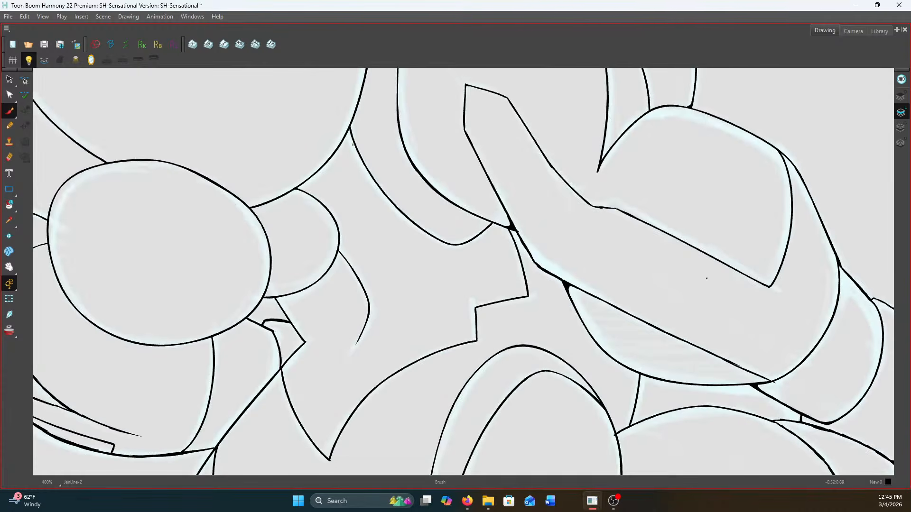
{"action": "left_click_drag", "start_coordinate": [354, 140], "coordinate": [409, 237]}
{"action": "left_click", "coordinate": [9, 158]}
{"action": "left_click_drag", "start_coordinate": [385, 186], "coordinate": [418, 244]}
{"action": "left_click_drag", "start_coordinate": [392, 202], "coordinate": [437, 280]}
{"action": "left_click", "coordinate": [9, 111]}
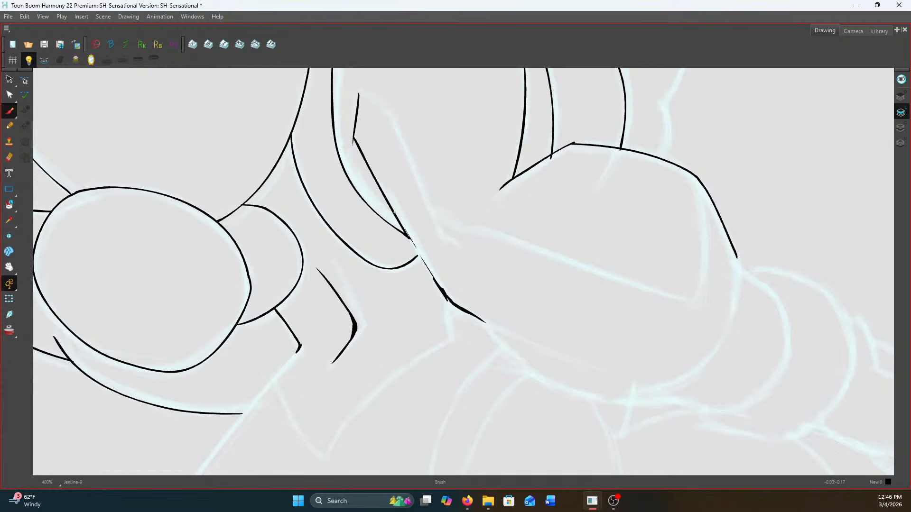
{"action": "left_click_drag", "start_coordinate": [411, 243], "coordinate": [437, 287]}
Ink the upper edge of the pointed shape, its long slanted continuation with the curved end line, and the form's outer curve
{"action": "mouse_move", "coordinate": [359, 96]}
{"action": "left_mouse_down"}
{"action": "mouse_move", "coordinate": [389, 113]}
{"action": "mouse_move", "coordinate": [434, 219]}
{"action": "left_mouse_up"}
{"action": "mouse_move", "coordinate": [686, 169]}
{"action": "left_mouse_down"}
{"action": "mouse_move", "coordinate": [702, 224]}
{"action": "mouse_move", "coordinate": [699, 294]}
{"action": "left_mouse_up"}
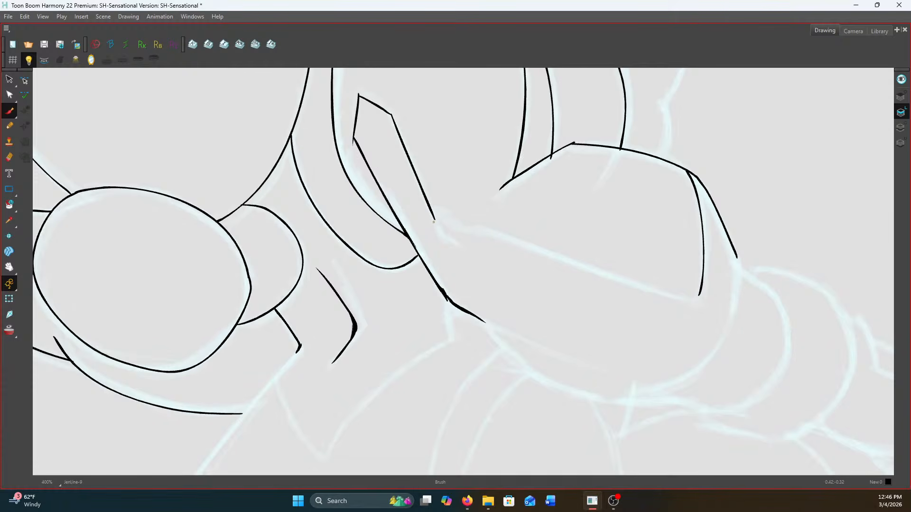
{"action": "left_click_drag", "start_coordinate": [434, 219], "coordinate": [697, 300]}
{"action": "mouse_move", "coordinate": [736, 257]}
{"action": "left_mouse_down"}
{"action": "mouse_move", "coordinate": [738, 288]}
{"action": "mouse_move", "coordinate": [718, 349]}
{"action": "mouse_move", "coordinate": [667, 394]}
{"action": "left_mouse_up"}
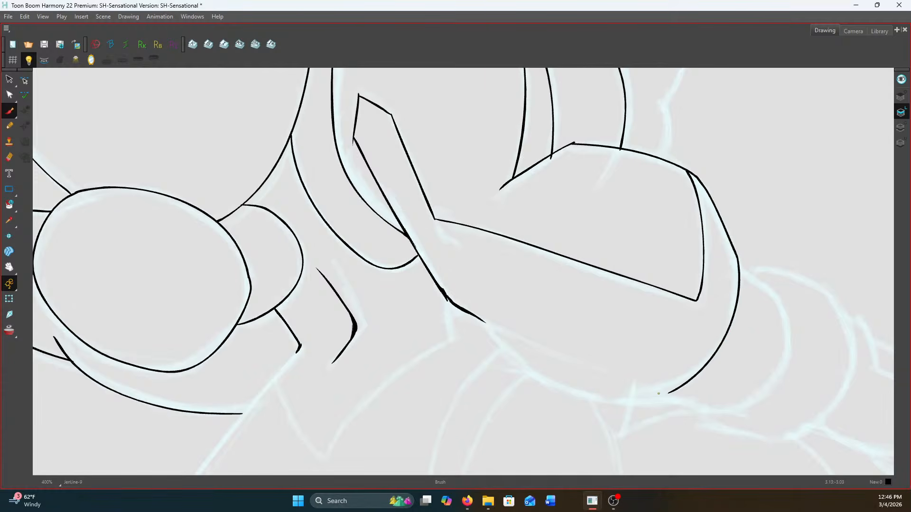
Extend the diagonal inward and ink the form's lower contour from the diagonal to the outer curve
{"action": "mouse_move", "coordinate": [452, 293]}
{"action": "left_mouse_down"}
{"action": "mouse_move", "coordinate": [366, 213]}
{"action": "mouse_move", "coordinate": [439, 263]}
{"action": "left_mouse_up"}
{"action": "mouse_move", "coordinate": [397, 242]}
{"action": "left_mouse_down"}
{"action": "mouse_move", "coordinate": [431, 283]}
{"action": "mouse_move", "coordinate": [488, 314]}
{"action": "mouse_move", "coordinate": [579, 315]}
{"action": "left_mouse_up"}
{"action": "key", "text": "ctrl+z"}
{"action": "mouse_move", "coordinate": [391, 239]}
{"action": "left_mouse_down"}
{"action": "mouse_move", "coordinate": [456, 302]}
{"action": "mouse_move", "coordinate": [544, 316]}
{"action": "mouse_move", "coordinate": [581, 311]}
{"action": "left_mouse_up"}
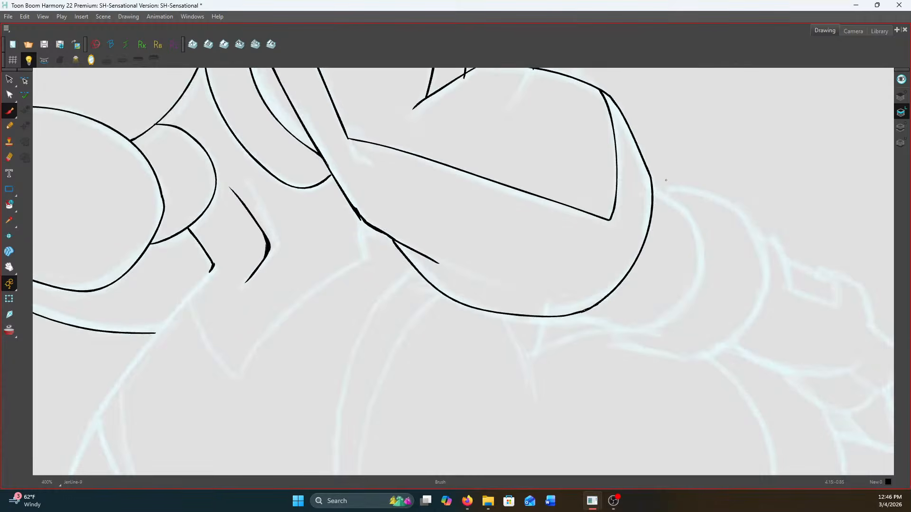
Ink the two overlapping rounded segments that follow the form's outer end, including their lower edges
{"action": "mouse_move", "coordinate": [653, 184]}
{"action": "left_mouse_down"}
{"action": "mouse_move", "coordinate": [688, 215]}
{"action": "mouse_move", "coordinate": [702, 261]}
{"action": "mouse_move", "coordinate": [674, 316]}
{"action": "left_mouse_up"}
{"action": "left_click_drag", "start_coordinate": [566, 315], "coordinate": [638, 329]}
{"action": "left_click_drag", "start_coordinate": [628, 331], "coordinate": [652, 326]}
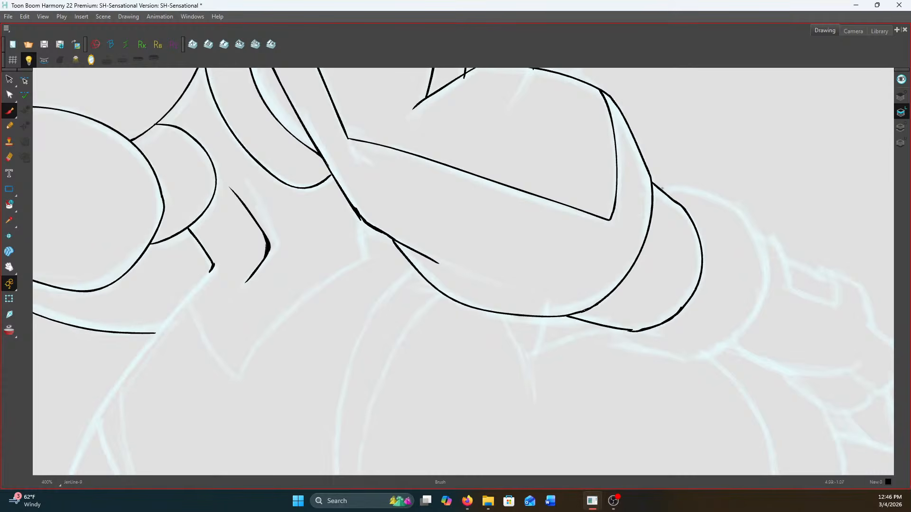
{"action": "mouse_move", "coordinate": [663, 187]}
{"action": "left_mouse_down"}
{"action": "mouse_move", "coordinate": [744, 214]}
{"action": "mouse_move", "coordinate": [765, 271]}
{"action": "mouse_move", "coordinate": [758, 306]}
{"action": "mouse_move", "coordinate": [722, 343]}
{"action": "mouse_move", "coordinate": [614, 329]}
{"action": "mouse_move", "coordinate": [740, 330]}
{"action": "mouse_move", "coordinate": [706, 349]}
{"action": "left_mouse_up"}
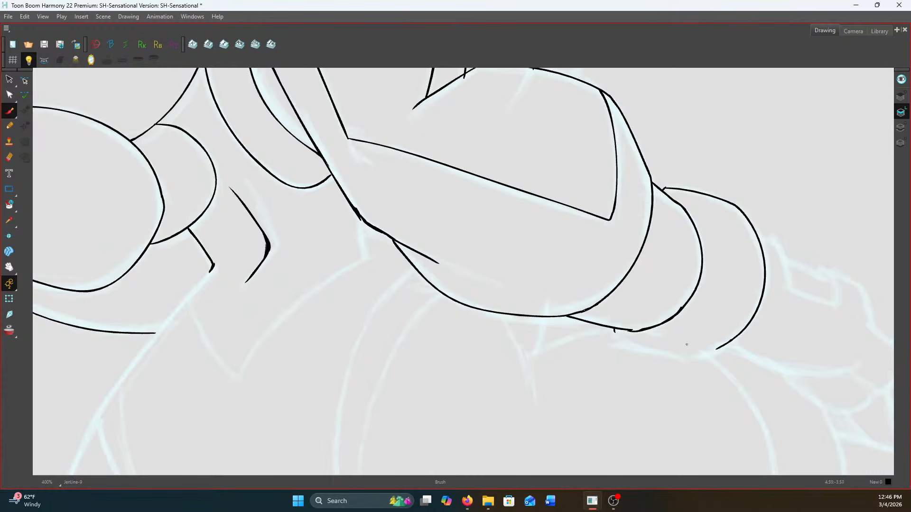
{"action": "mouse_move", "coordinate": [614, 331]}
{"action": "left_mouse_down"}
{"action": "mouse_move", "coordinate": [622, 341]}
{"action": "mouse_move", "coordinate": [719, 349]}
{"action": "left_mouse_up"}
{"action": "scroll", "coordinate": [668, 337], "scroll_direction": "down", "scroll_amount": 5}
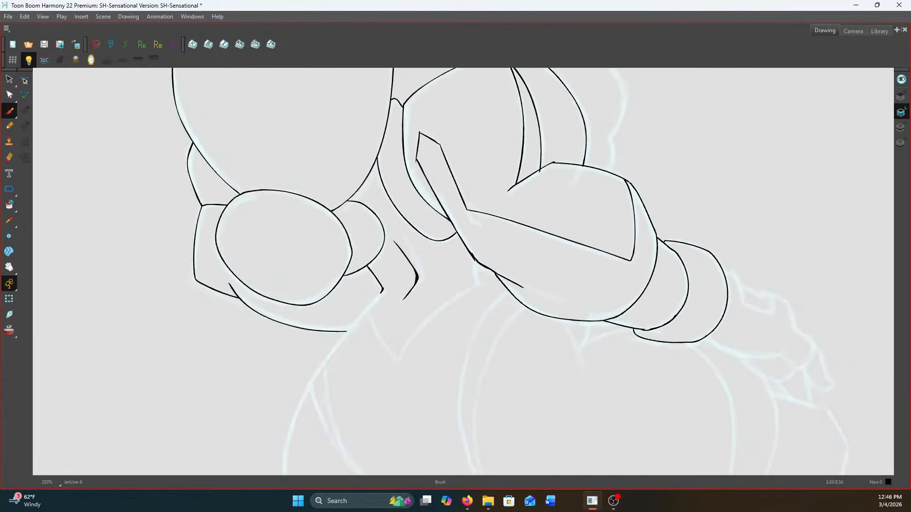
{"action": "scroll", "coordinate": [599, 246], "scroll_direction": "up", "scroll_amount": 6}
{"action": "scroll", "coordinate": [599, 246], "scroll_direction": "down", "scroll_amount": 4}
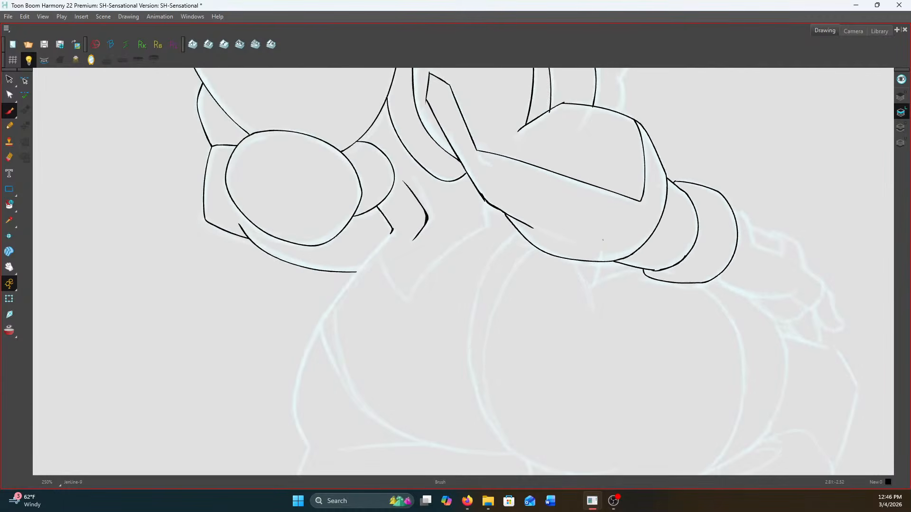
{"action": "scroll", "coordinate": [506, 230], "scroll_direction": "up", "scroll_amount": 4}
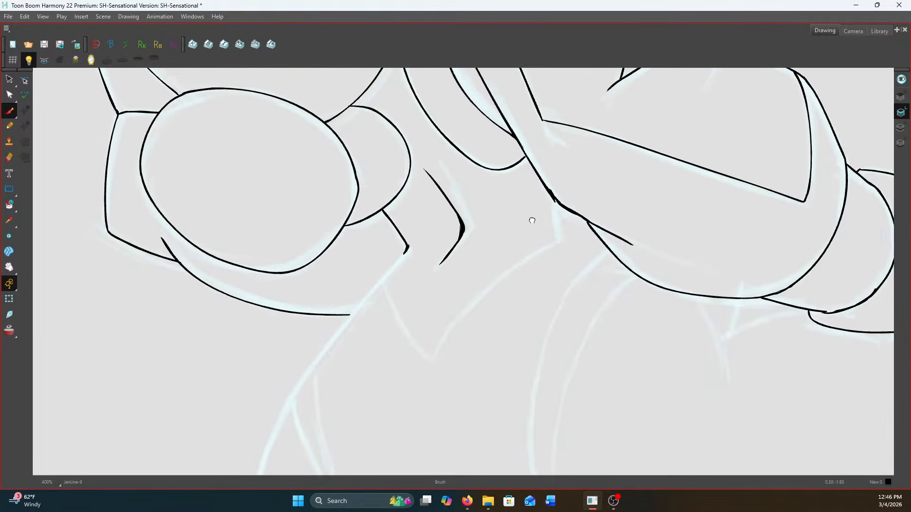
Mirror the drawing view horizontally to work on the character from the flipped side
{"action": "left_click_drag", "start_coordinate": [506, 229], "coordinate": [525, 418]}
{"action": "scroll", "coordinate": [590, 154], "scroll_direction": "down", "scroll_amount": 3}
{"action": "scroll", "coordinate": [589, 229], "scroll_direction": "up", "scroll_amount": 3}
{"action": "scroll", "coordinate": [635, 227], "scroll_direction": "down", "scroll_amount": 2}
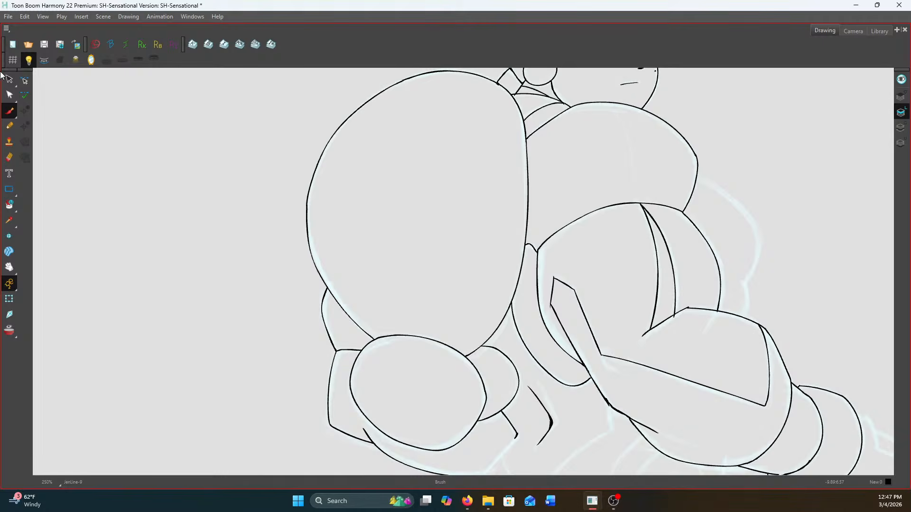
{"action": "left_click", "coordinate": [91, 59]}
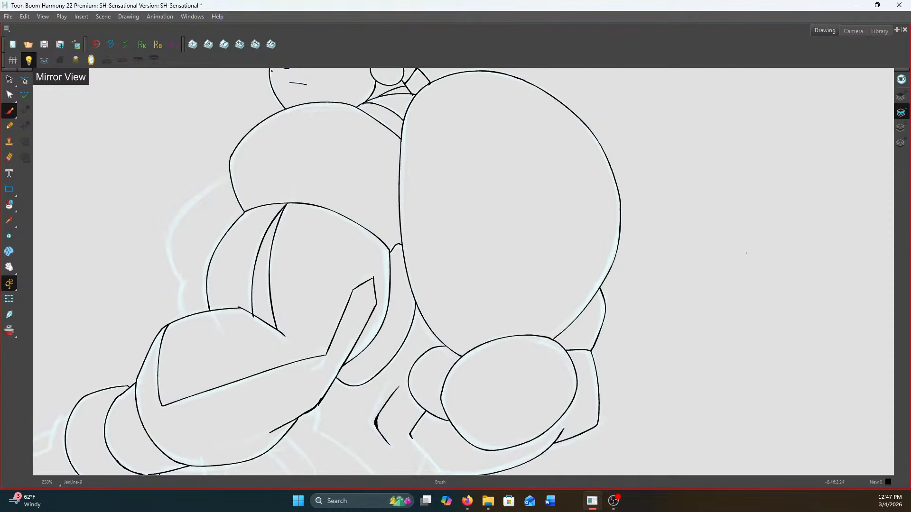
Ink the rounded outer contour behind the torso from the chest to the notch, then the short curve down to the bent arm
{"action": "scroll", "coordinate": [423, 277], "scroll_direction": "down", "scroll_amount": 1}
{"action": "left_click_drag", "start_coordinate": [196, 209], "coordinate": [522, 259]}
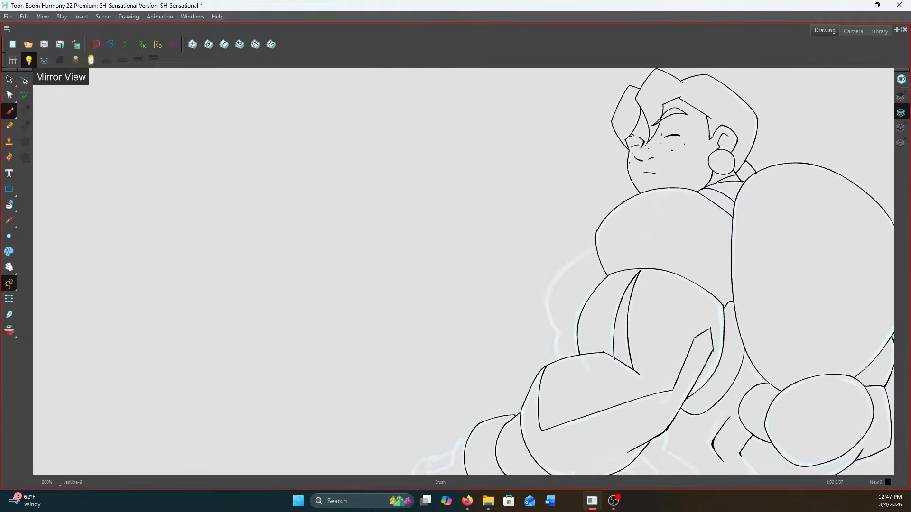
{"action": "scroll", "coordinate": [523, 261], "scroll_direction": "up", "scroll_amount": 3}
{"action": "mouse_move", "coordinate": [604, 273]}
{"action": "left_mouse_down"}
{"action": "mouse_move", "coordinate": [543, 217]}
{"action": "mouse_move", "coordinate": [510, 168]}
{"action": "left_mouse_up"}
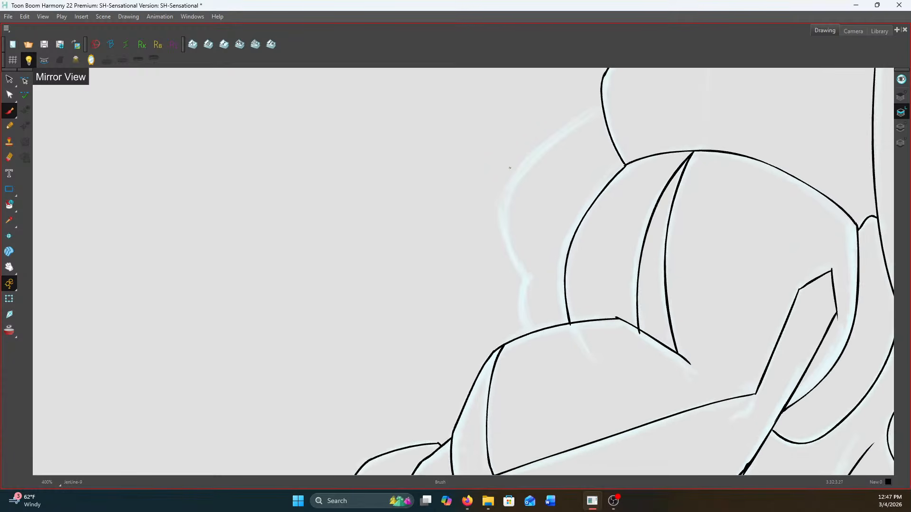
{"action": "scroll", "coordinate": [602, 104], "scroll_direction": "up", "scroll_amount": 1}
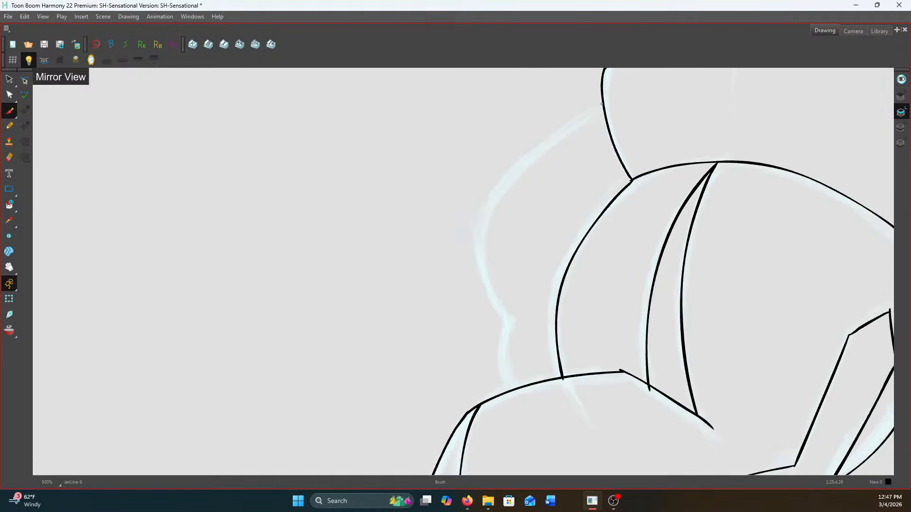
{"action": "mouse_move", "coordinate": [602, 102]}
{"action": "left_mouse_down"}
{"action": "mouse_move", "coordinate": [548, 141]}
{"action": "mouse_move", "coordinate": [484, 210]}
{"action": "mouse_move", "coordinate": [487, 292]}
{"action": "mouse_move", "coordinate": [507, 317]}
{"action": "left_mouse_up"}
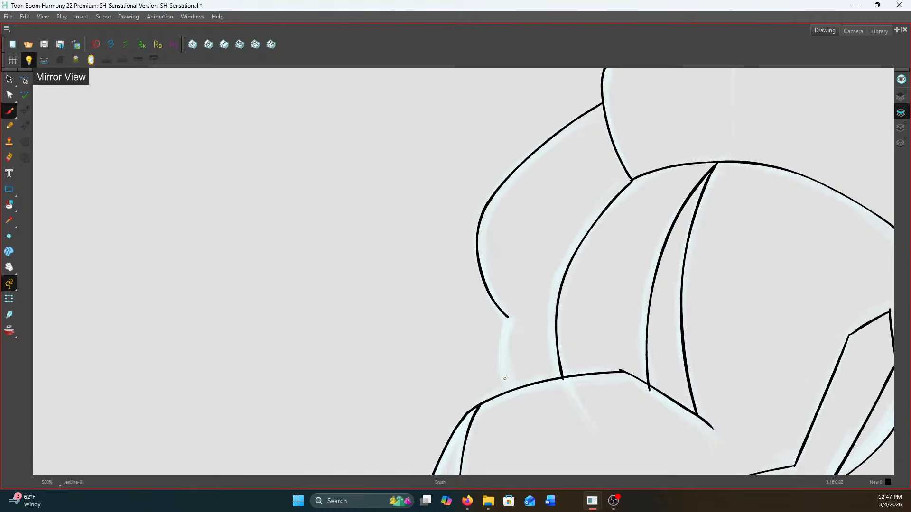
{"action": "left_click_drag", "start_coordinate": [489, 266], "coordinate": [442, 114]}
{"action": "mouse_move", "coordinate": [461, 164]}
{"action": "left_mouse_down"}
{"action": "mouse_move", "coordinate": [446, 204]}
{"action": "mouse_move", "coordinate": [456, 238]}
{"action": "left_mouse_up"}
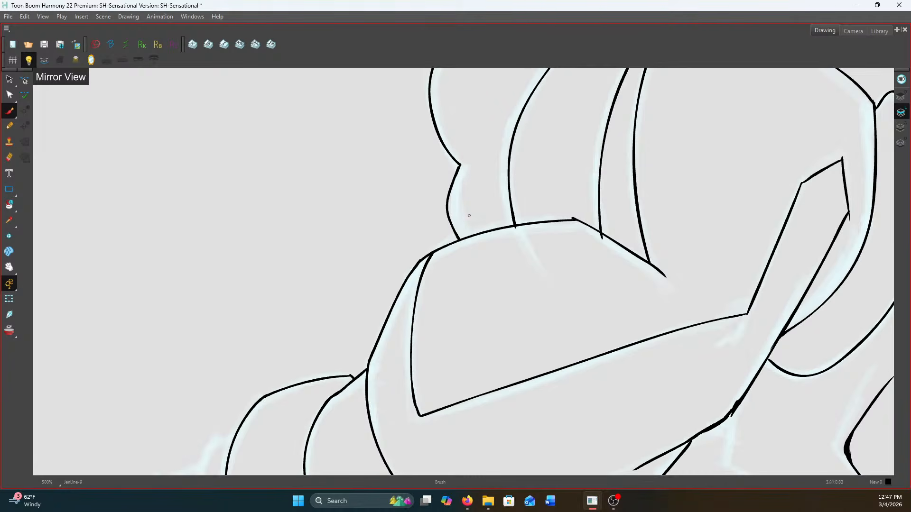
Ink the wrist edge and the back of the hand with its small rectangular strap shape and double curved edge
{"action": "scroll", "coordinate": [461, 152], "scroll_direction": "up", "scroll_amount": 1}
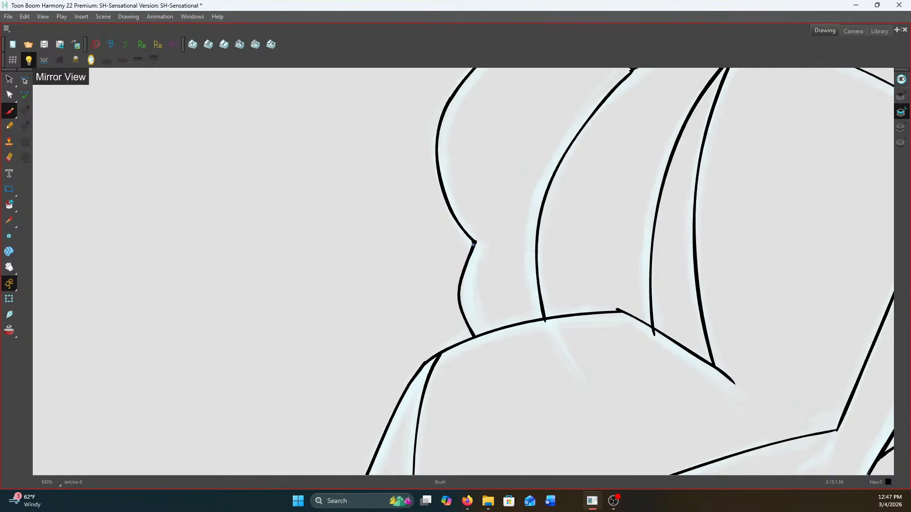
{"action": "scroll", "coordinate": [473, 244], "scroll_direction": "down", "scroll_amount": 3}
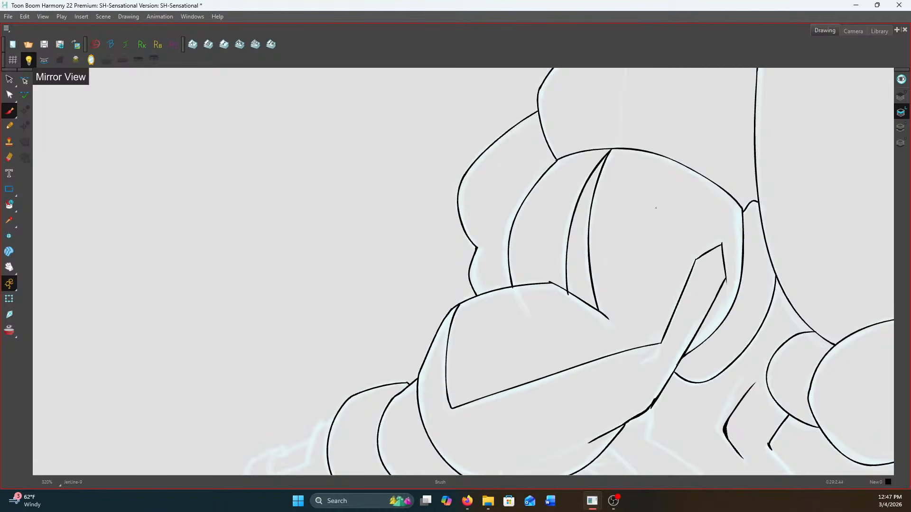
{"action": "scroll", "coordinate": [527, 209], "scroll_direction": "down", "scroll_amount": 2}
{"action": "left_click_drag", "start_coordinate": [531, 344], "coordinate": [661, 202]}
{"action": "scroll", "coordinate": [526, 203], "scroll_direction": "up", "scroll_amount": 3}
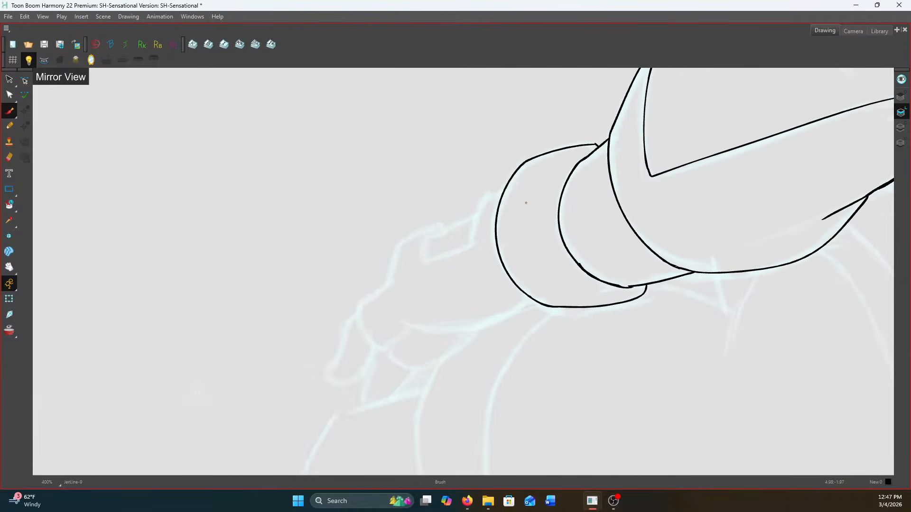
{"action": "scroll", "coordinate": [526, 203], "scroll_direction": "up", "scroll_amount": 2}
{"action": "mouse_move", "coordinate": [498, 177]}
{"action": "left_mouse_down"}
{"action": "mouse_move", "coordinate": [464, 198]}
{"action": "mouse_move", "coordinate": [444, 261]}
{"action": "mouse_move", "coordinate": [375, 288]}
{"action": "left_mouse_up"}
{"action": "left_click_drag", "start_coordinate": [457, 212], "coordinate": [332, 262]}
{"action": "mouse_move", "coordinate": [393, 242]}
{"action": "left_mouse_down"}
{"action": "mouse_move", "coordinate": [373, 267]}
{"action": "mouse_move", "coordinate": [372, 289]}
{"action": "left_mouse_up"}
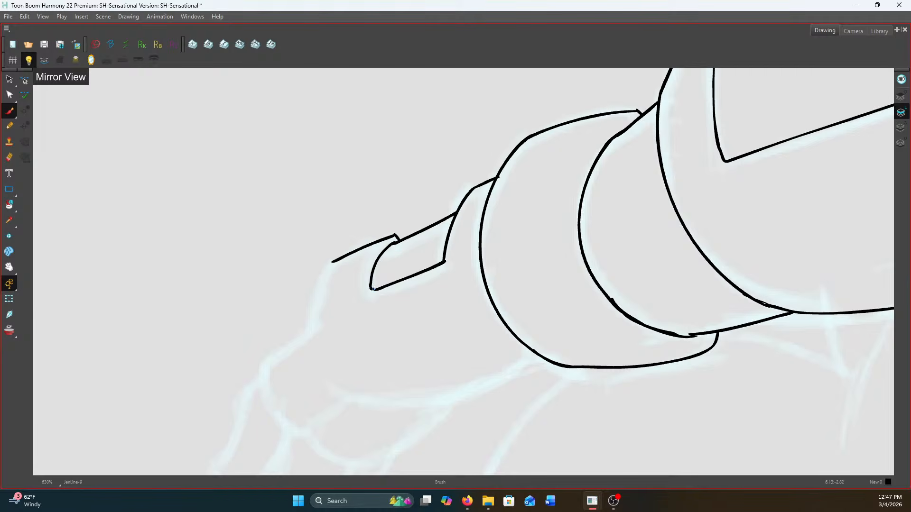
{"action": "mouse_move", "coordinate": [395, 236]}
{"action": "left_mouse_down"}
{"action": "mouse_move", "coordinate": [362, 284]}
{"action": "mouse_move", "coordinate": [372, 289]}
{"action": "mouse_move", "coordinate": [341, 292]}
{"action": "mouse_move", "coordinate": [336, 320]}
{"action": "mouse_move", "coordinate": [373, 230]}
{"action": "mouse_move", "coordinate": [349, 234]}
{"action": "mouse_move", "coordinate": [348, 256]}
{"action": "mouse_move", "coordinate": [372, 287]}
{"action": "left_mouse_up"}
Ink the rest of the hand's outline from the knuckles to the cuff and add the rounded fingertip
{"action": "scroll", "coordinate": [372, 288], "scroll_direction": "down", "scroll_amount": 2}
{"action": "scroll", "coordinate": [347, 275], "scroll_direction": "up", "scroll_amount": 1}
{"action": "mouse_move", "coordinate": [556, 223]}
{"action": "left_mouse_down"}
{"action": "mouse_move", "coordinate": [514, 258]}
{"action": "mouse_move", "coordinate": [411, 269]}
{"action": "mouse_move", "coordinate": [369, 288]}
{"action": "left_mouse_up"}
{"action": "mouse_move", "coordinate": [348, 244]}
{"action": "left_mouse_down"}
{"action": "mouse_move", "coordinate": [312, 319]}
{"action": "mouse_move", "coordinate": [334, 334]}
{"action": "mouse_move", "coordinate": [352, 323]}
{"action": "mouse_move", "coordinate": [366, 285]}
{"action": "mouse_move", "coordinate": [365, 306]}
{"action": "left_mouse_up"}
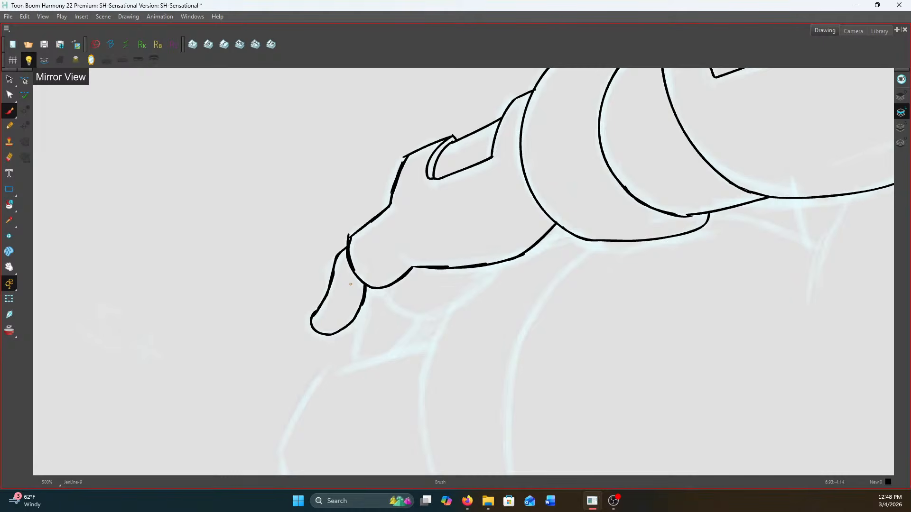
Flip back and forth between adjacent drawings to compare the character's pose around the hand and lower body
{"action": "key", "text": "f"}
{"action": "key", "text": "g"}
{"action": "key", "text": "f"}
{"action": "key", "text": "g"}
{"action": "scroll", "coordinate": [411, 285], "scroll_direction": "down", "scroll_amount": 5}
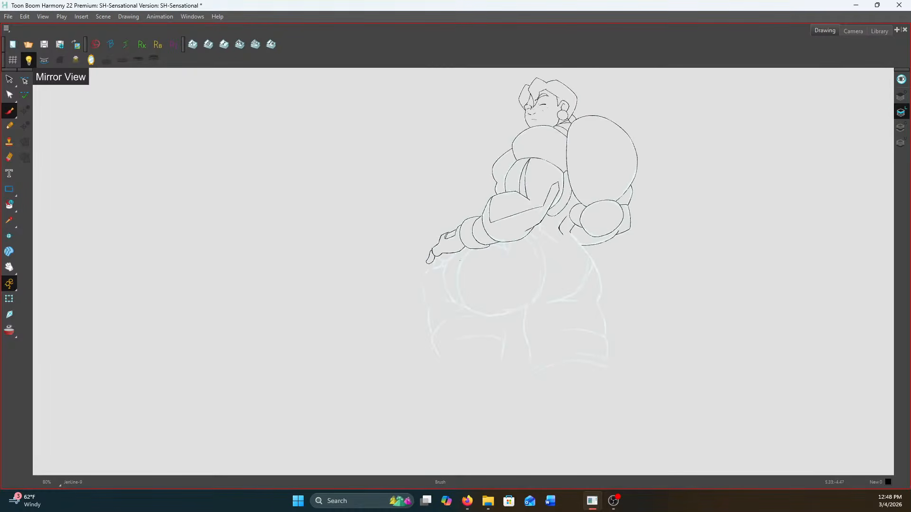
{"action": "scroll", "coordinate": [588, 250], "scroll_direction": "up", "scroll_amount": 1}
{"action": "key", "text": "f"}
{"action": "key", "text": "g"}
Turn on onion skin to show the neighbouring drawing over the lower body and close the pen display modifiers
{"action": "scroll", "coordinate": [599, 184], "scroll_direction": "up", "scroll_amount": 1}
{"action": "key", "text": "space"}
{"action": "left_click_drag", "start_coordinate": [587, 227], "coordinate": [585, 144]}
{"action": "left_click", "coordinate": [12, 330]}
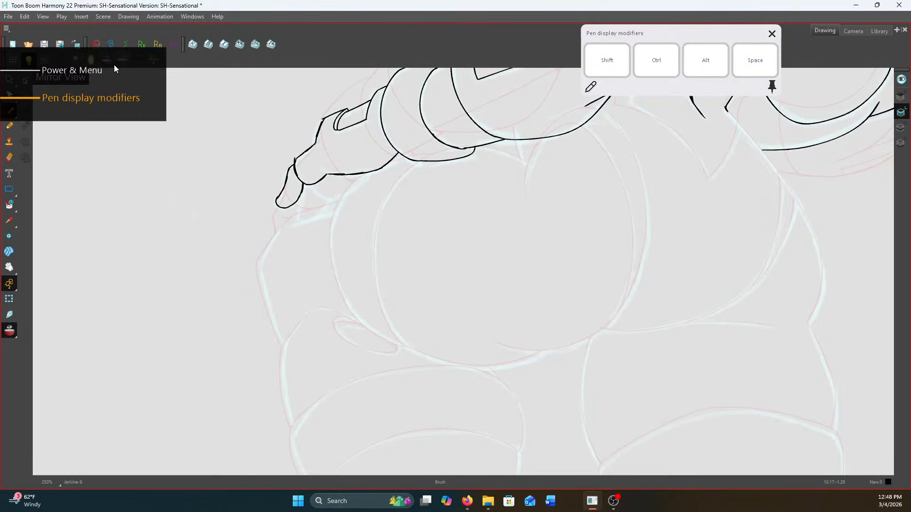
{"action": "scroll", "coordinate": [647, 192], "scroll_direction": "up", "scroll_amount": 1}
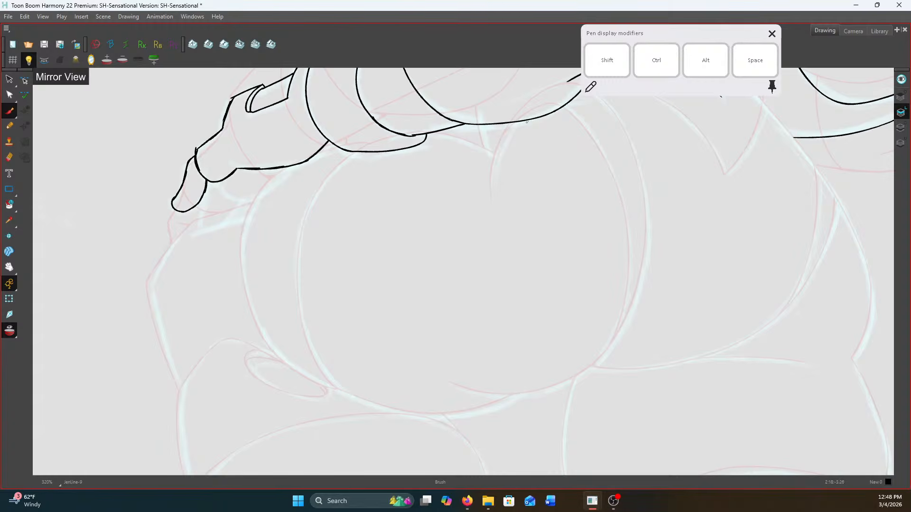
{"action": "left_click", "coordinate": [772, 33]}
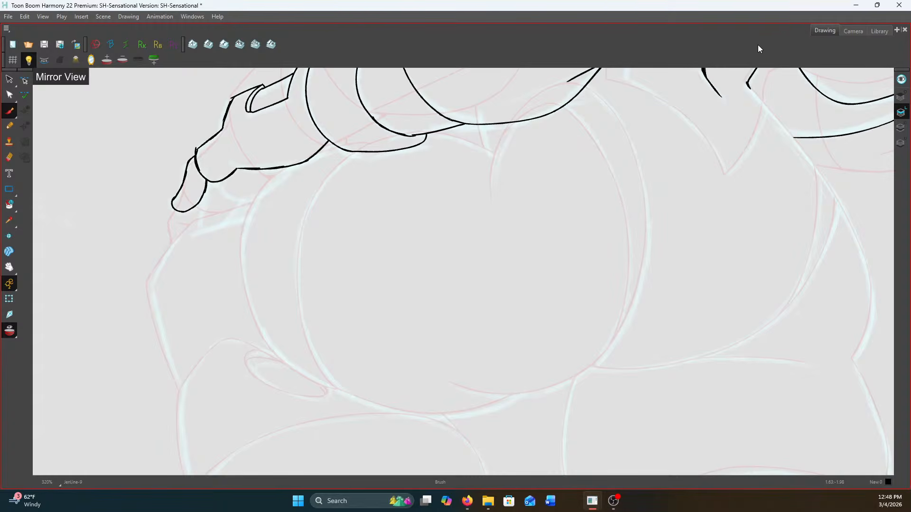
Ink the short curve descending from the forearm's underside into the large rounded form below it
{"action": "scroll", "coordinate": [494, 165], "scroll_direction": "up", "scroll_amount": 1}
{"action": "left_click_drag", "start_coordinate": [495, 170], "coordinate": [488, 228]}
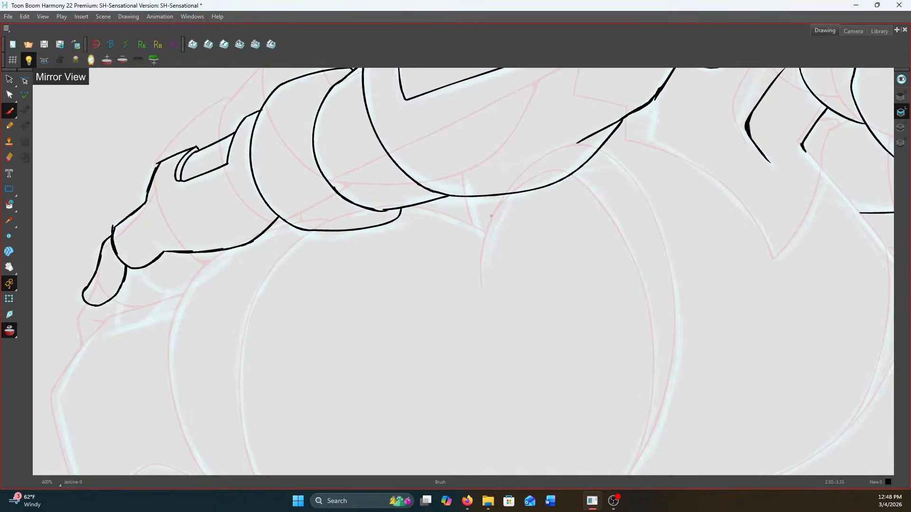
{"action": "mouse_move", "coordinate": [485, 276]}
{"action": "left_mouse_down"}
{"action": "mouse_move", "coordinate": [491, 236]}
{"action": "mouse_move", "coordinate": [520, 190]}
{"action": "left_mouse_up"}
{"action": "scroll", "coordinate": [582, 212], "scroll_direction": "down", "scroll_amount": 5}
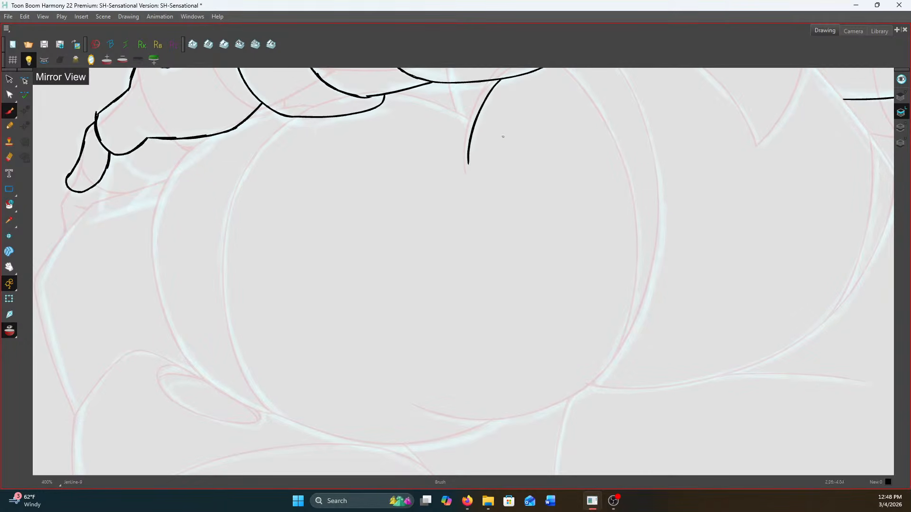
Ink the two nested curves down the right side of the large rounded form, meeting near its base
{"action": "scroll", "coordinate": [569, 140], "scroll_direction": "up", "scroll_amount": 1}
{"action": "mouse_move", "coordinate": [566, 80]}
{"action": "left_mouse_down"}
{"action": "mouse_move", "coordinate": [630, 170]}
{"action": "mouse_move", "coordinate": [647, 238]}
{"action": "mouse_move", "coordinate": [646, 309]}
{"action": "mouse_move", "coordinate": [624, 375]}
{"action": "mouse_move", "coordinate": [580, 420]}
{"action": "mouse_move", "coordinate": [513, 441]}
{"action": "mouse_move", "coordinate": [443, 436]}
{"action": "left_mouse_up"}
{"action": "scroll", "coordinate": [599, 181], "scroll_direction": "up", "scroll_amount": 1}
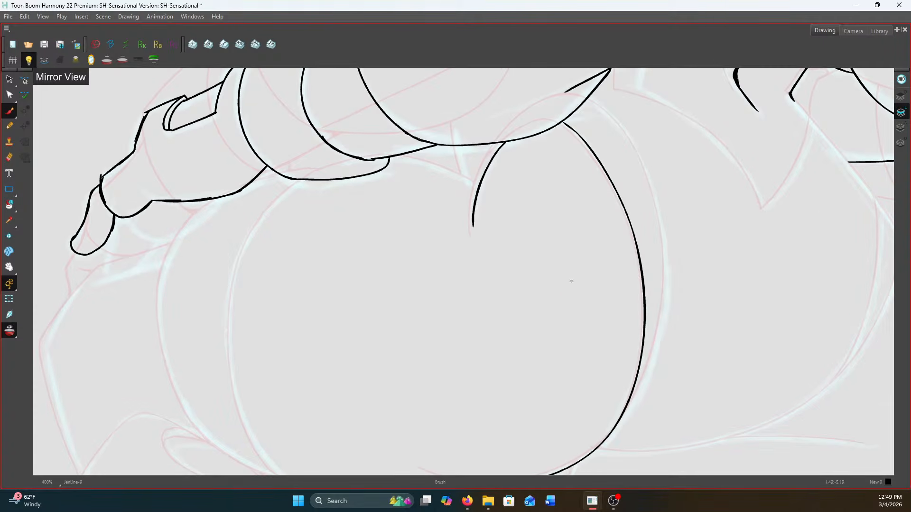
{"action": "key", "text": "space"}
{"action": "mouse_move", "coordinate": [551, 277]}
{"action": "left_mouse_down"}
{"action": "mouse_move", "coordinate": [546, 289]}
{"action": "mouse_move", "coordinate": [529, 246]}
{"action": "left_mouse_up"}
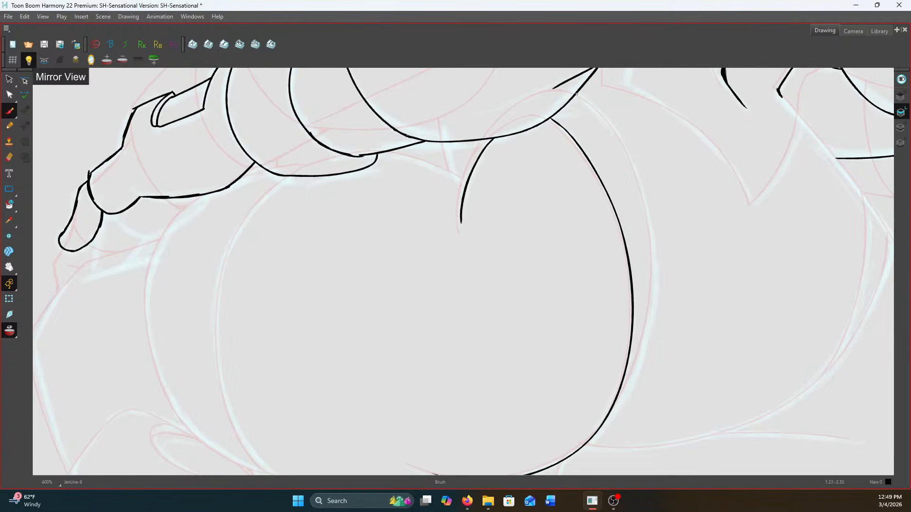
{"action": "mouse_move", "coordinate": [574, 95]}
{"action": "left_mouse_down"}
{"action": "mouse_move", "coordinate": [624, 147]}
{"action": "mouse_move", "coordinate": [652, 248]}
{"action": "mouse_move", "coordinate": [642, 343]}
{"action": "mouse_move", "coordinate": [595, 433]}
{"action": "left_mouse_up"}
{"action": "left_click_drag", "start_coordinate": [398, 233], "coordinate": [504, 259]}
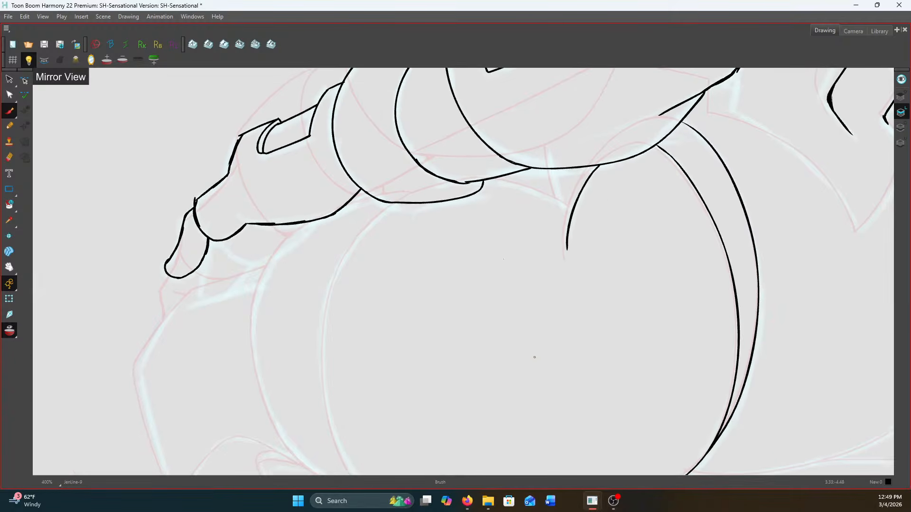
Ink the arc running from the wrist cuff to the short curve beneath the forearm
{"action": "scroll", "coordinate": [496, 177], "scroll_direction": "up", "scroll_amount": 2}
{"action": "scroll", "coordinate": [496, 177], "scroll_direction": "up", "scroll_amount": 2}
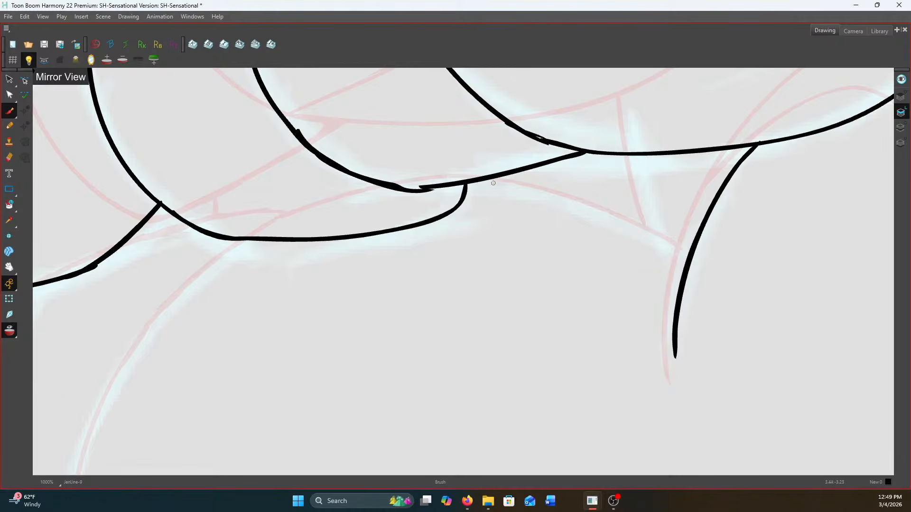
{"action": "mouse_move", "coordinate": [472, 182]}
{"action": "left_mouse_down"}
{"action": "mouse_move", "coordinate": [515, 186]}
{"action": "mouse_move", "coordinate": [647, 229]}
{"action": "mouse_move", "coordinate": [688, 261]}
{"action": "left_mouse_up"}
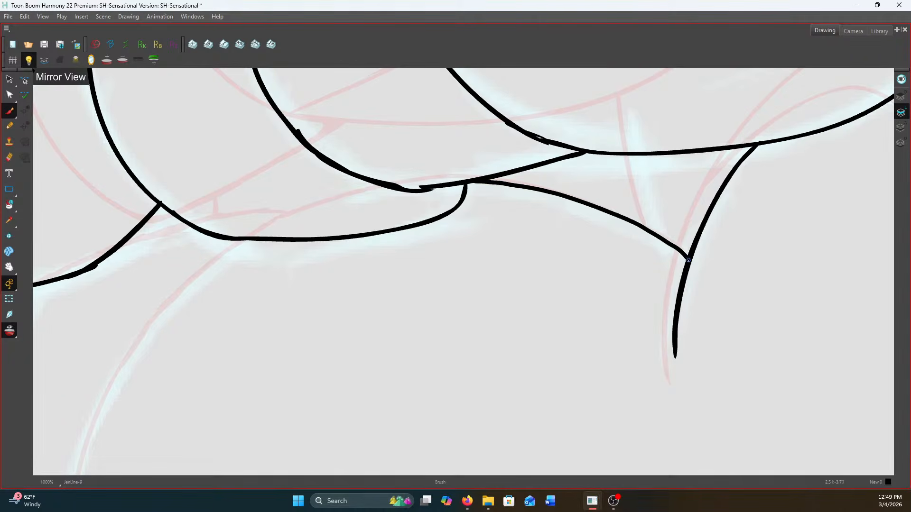
{"action": "scroll", "coordinate": [688, 260], "scroll_direction": "down", "scroll_amount": 5}
{"action": "scroll", "coordinate": [508, 299], "scroll_direction": "up", "scroll_amount": 1}
Ink the rounded form's left contour from the cuff down and around its base to the opposite lower curve
{"action": "mouse_move", "coordinate": [507, 299]}
{"action": "left_mouse_down"}
{"action": "mouse_move", "coordinate": [585, 183]}
{"action": "mouse_move", "coordinate": [569, 189]}
{"action": "left_mouse_up"}
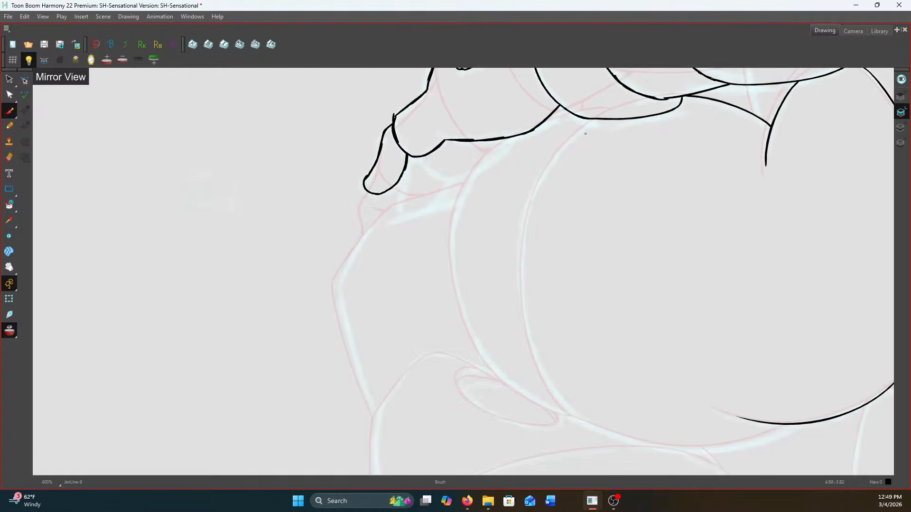
{"action": "left_click_drag", "start_coordinate": [493, 217], "coordinate": [487, 178]}
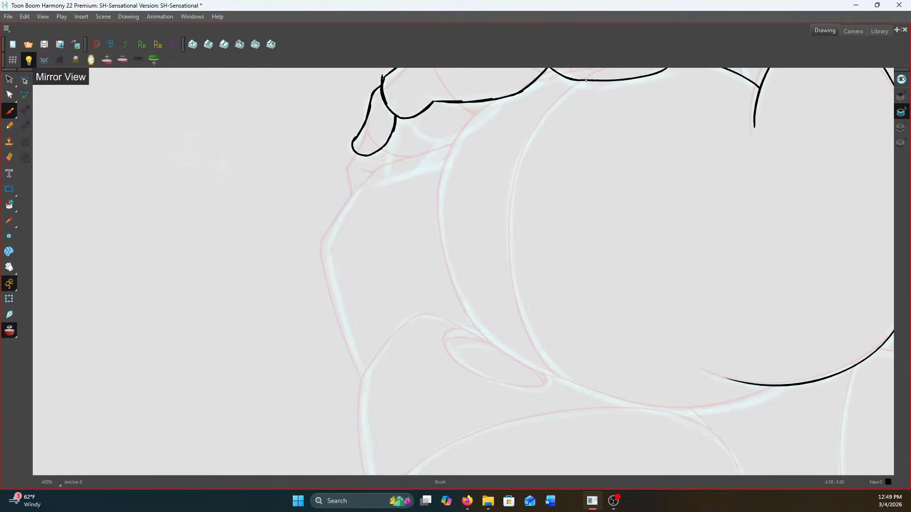
{"action": "mouse_move", "coordinate": [583, 81]}
{"action": "left_mouse_down"}
{"action": "mouse_move", "coordinate": [537, 128]}
{"action": "mouse_move", "coordinate": [510, 192]}
{"action": "mouse_move", "coordinate": [507, 255]}
{"action": "mouse_move", "coordinate": [523, 314]}
{"action": "mouse_move", "coordinate": [556, 367]}
{"action": "mouse_move", "coordinate": [601, 396]}
{"action": "mouse_move", "coordinate": [693, 409]}
{"action": "mouse_move", "coordinate": [751, 402]}
{"action": "mouse_move", "coordinate": [771, 387]}
{"action": "left_mouse_up"}
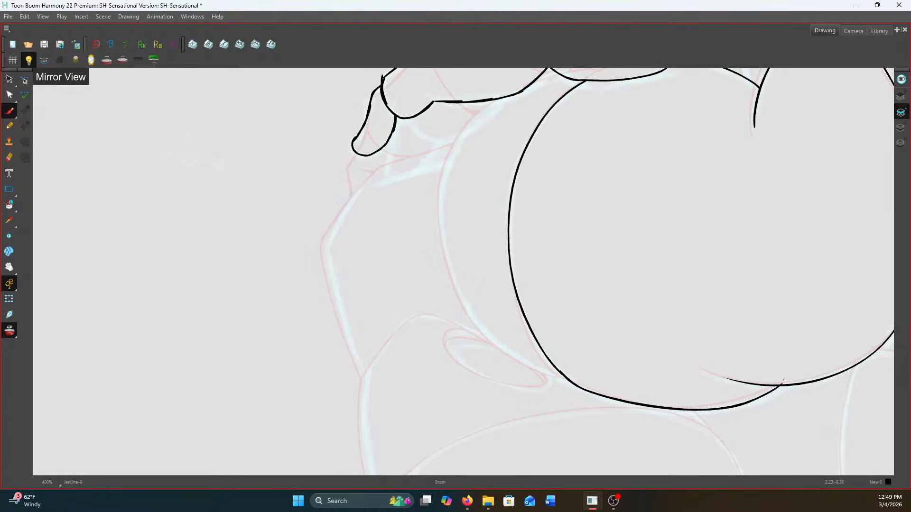
{"action": "scroll", "coordinate": [697, 294], "scroll_direction": "down", "scroll_amount": 2}
{"action": "scroll", "coordinate": [632, 261], "scroll_direction": "up", "scroll_amount": 2}
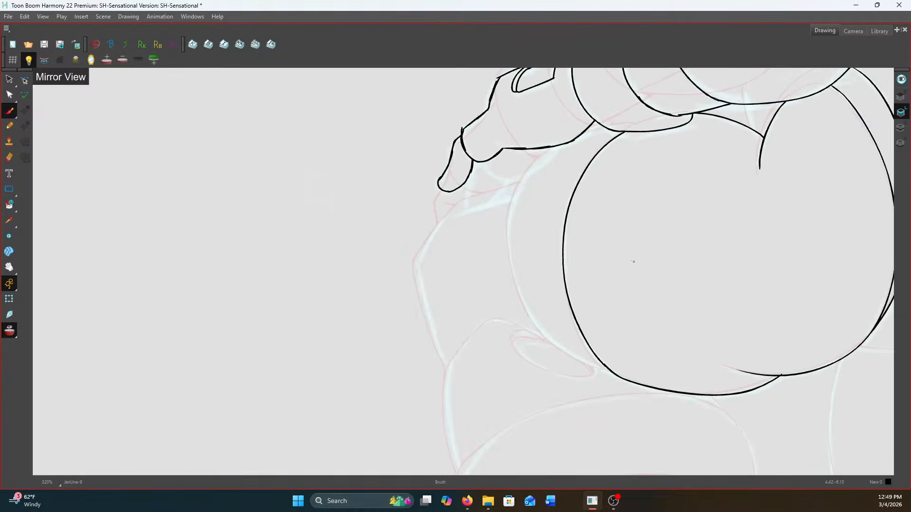
{"action": "scroll", "coordinate": [532, 141], "scroll_direction": "up", "scroll_amount": 1}
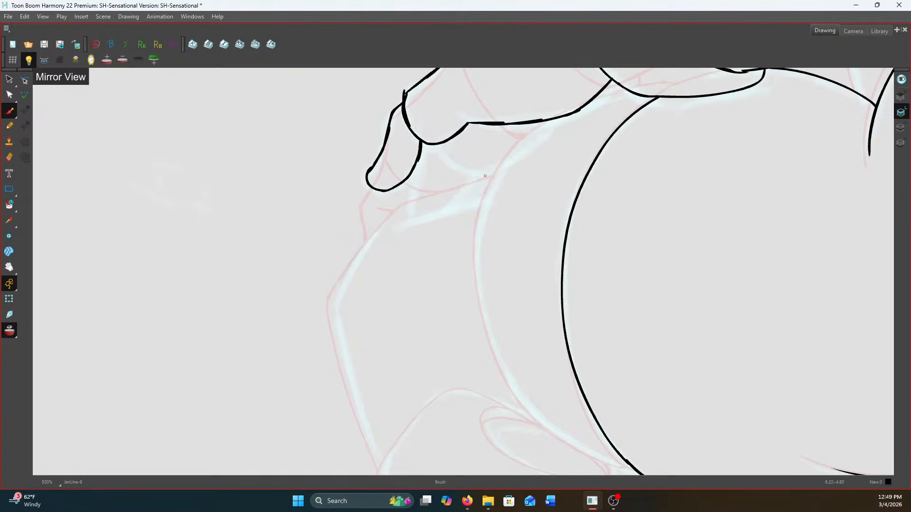
{"action": "scroll", "coordinate": [404, 294], "scroll_direction": "down", "scroll_amount": 1}
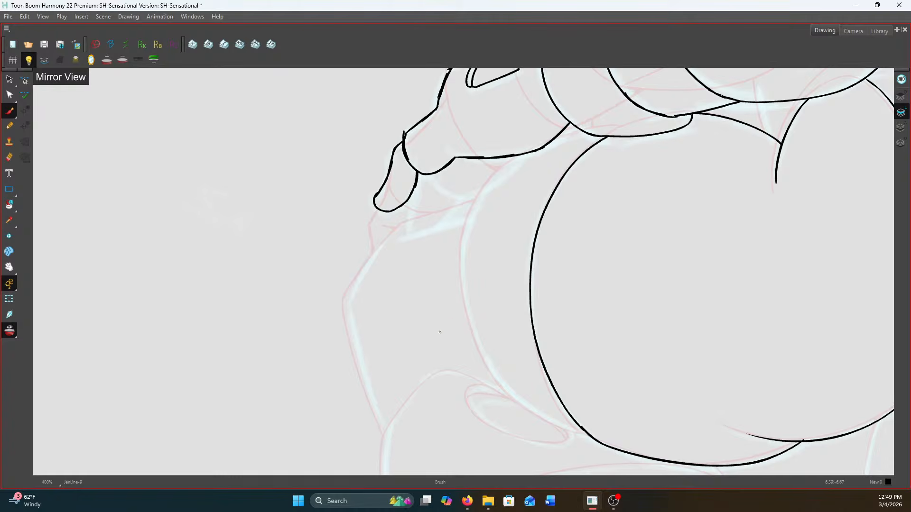
Undo the rounded form's bottom curve and redraw it closer to the rough line, ending on the opposite lower curve
{"action": "scroll", "coordinate": [439, 269], "scroll_direction": "down", "scroll_amount": 2}
{"action": "scroll", "coordinate": [501, 143], "scroll_direction": "up", "scroll_amount": 1}
{"action": "key", "text": "ctrl+z"}
{"action": "scroll", "coordinate": [494, 315], "scroll_direction": "up", "scroll_amount": 1}
{"action": "mouse_move", "coordinate": [461, 284]}
{"action": "left_mouse_down"}
{"action": "mouse_move", "coordinate": [442, 258]}
{"action": "mouse_move", "coordinate": [364, 205]}
{"action": "left_mouse_up"}
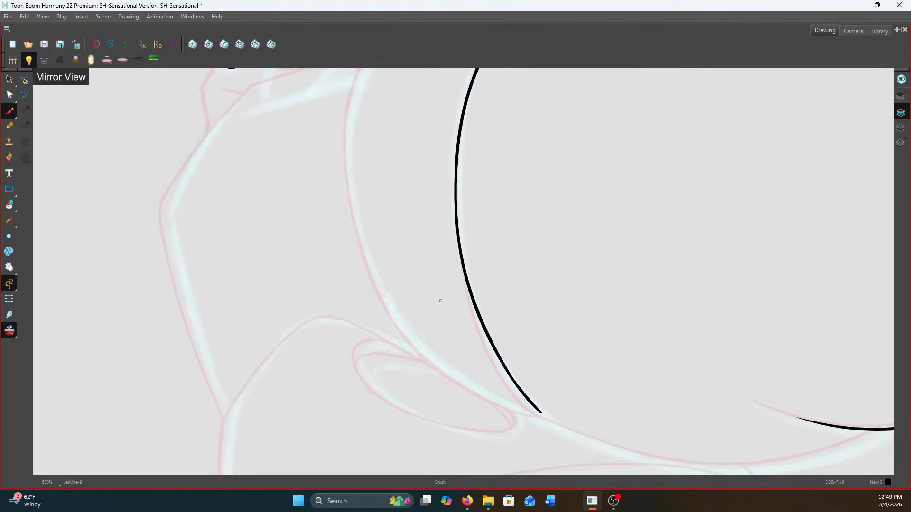
{"action": "mouse_move", "coordinate": [525, 357]}
{"action": "left_mouse_down"}
{"action": "mouse_move", "coordinate": [431, 320]}
{"action": "mouse_move", "coordinate": [493, 351]}
{"action": "mouse_move", "coordinate": [599, 376]}
{"action": "mouse_move", "coordinate": [698, 365]}
{"action": "mouse_move", "coordinate": [773, 331]}
{"action": "left_mouse_up"}
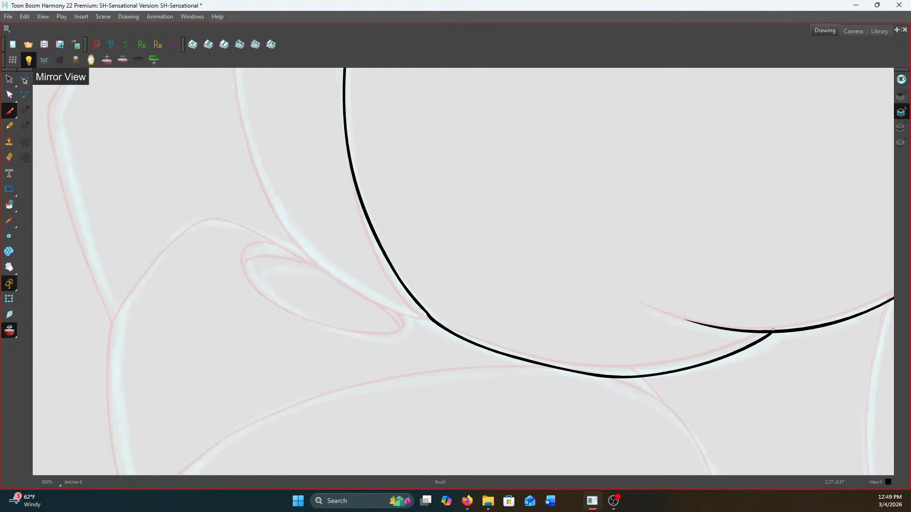
{"action": "key", "text": "ctrl+z"}
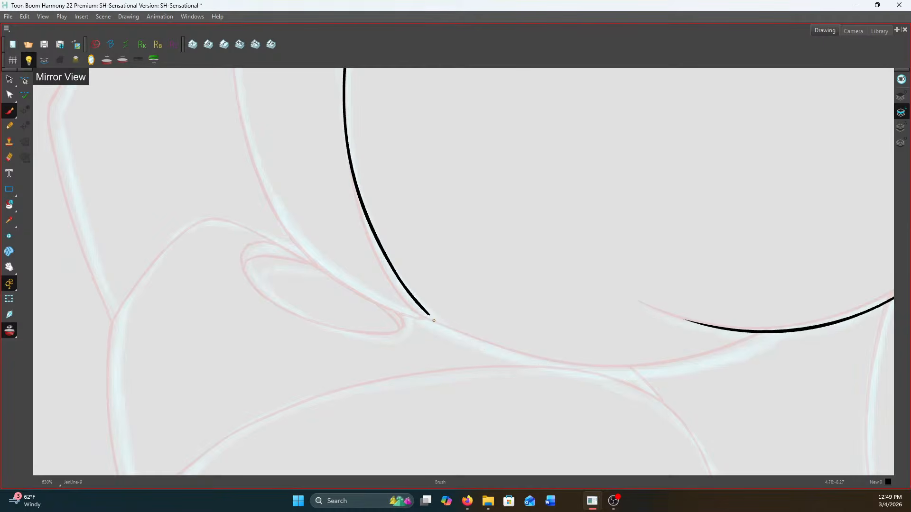
{"action": "left_click_drag", "start_coordinate": [427, 314], "coordinate": [432, 316]}
{"action": "mouse_move", "coordinate": [476, 342]}
{"action": "left_mouse_down"}
{"action": "mouse_move", "coordinate": [561, 366]}
{"action": "mouse_move", "coordinate": [666, 368]}
{"action": "mouse_move", "coordinate": [765, 327]}
{"action": "left_mouse_up"}
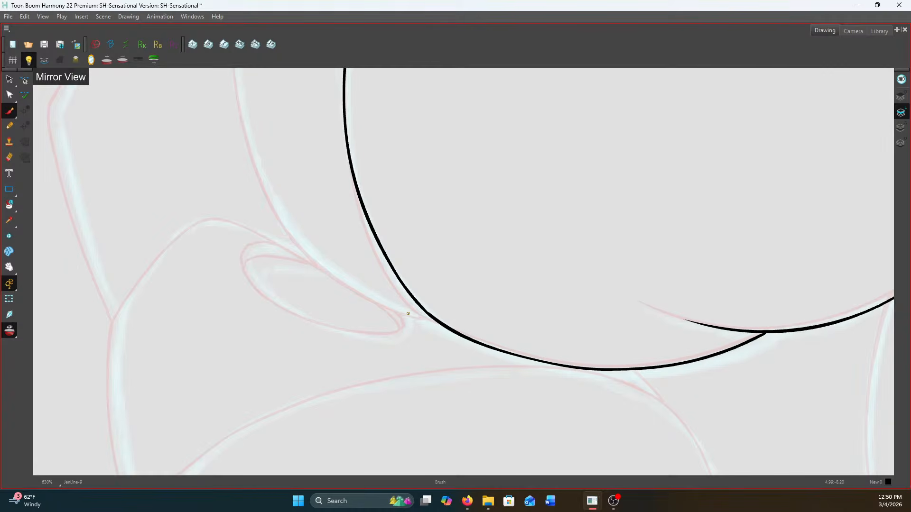
Ink the short line bridging the underside of the cuff and the hand's lower edge
{"action": "scroll", "coordinate": [408, 314], "scroll_direction": "down", "scroll_amount": 1}
{"action": "left_click_drag", "start_coordinate": [470, 206], "coordinate": [601, 390]}
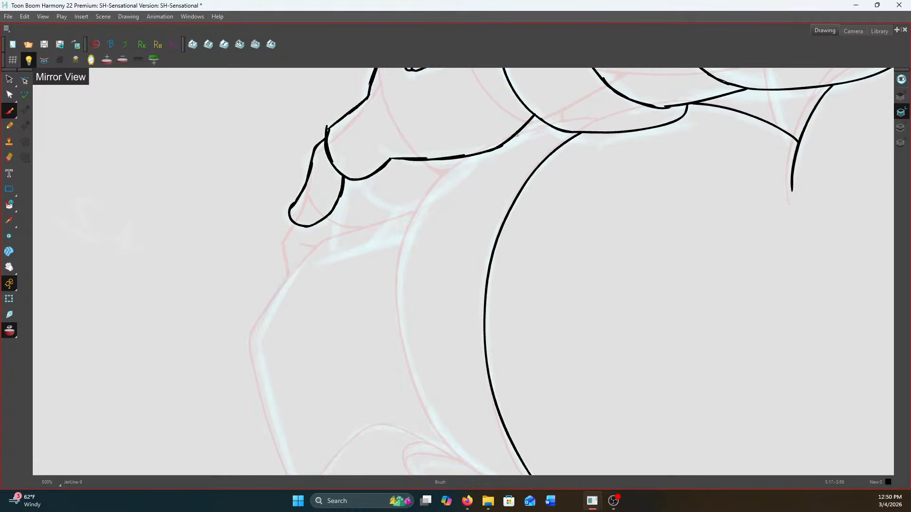
{"action": "scroll", "coordinate": [517, 135], "scroll_direction": "up", "scroll_amount": 2}
{"action": "left_click_drag", "start_coordinate": [555, 127], "coordinate": [488, 146]}
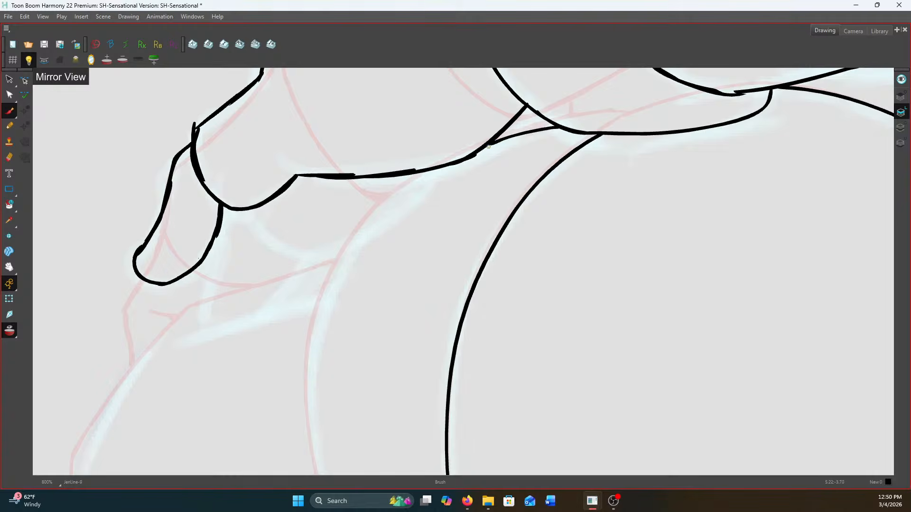
Ink the outer left curve of the rounded form from beneath the hand down to the inner contour's base
{"action": "scroll", "coordinate": [456, 163], "scroll_direction": "down", "scroll_amount": 3}
{"action": "left_click_drag", "start_coordinate": [437, 279], "coordinate": [458, 232]}
{"action": "scroll", "coordinate": [449, 129], "scroll_direction": "up", "scroll_amount": 1}
{"action": "scroll", "coordinate": [469, 118], "scroll_direction": "down", "scroll_amount": 1}
{"action": "mouse_move", "coordinate": [464, 120]}
{"action": "left_mouse_down"}
{"action": "mouse_move", "coordinate": [412, 206]}
{"action": "mouse_move", "coordinate": [414, 279]}
{"action": "mouse_move", "coordinate": [444, 343]}
{"action": "mouse_move", "coordinate": [478, 374]}
{"action": "mouse_move", "coordinate": [534, 397]}
{"action": "left_mouse_up"}
{"action": "scroll", "coordinate": [535, 397], "scroll_direction": "down", "scroll_amount": 4}
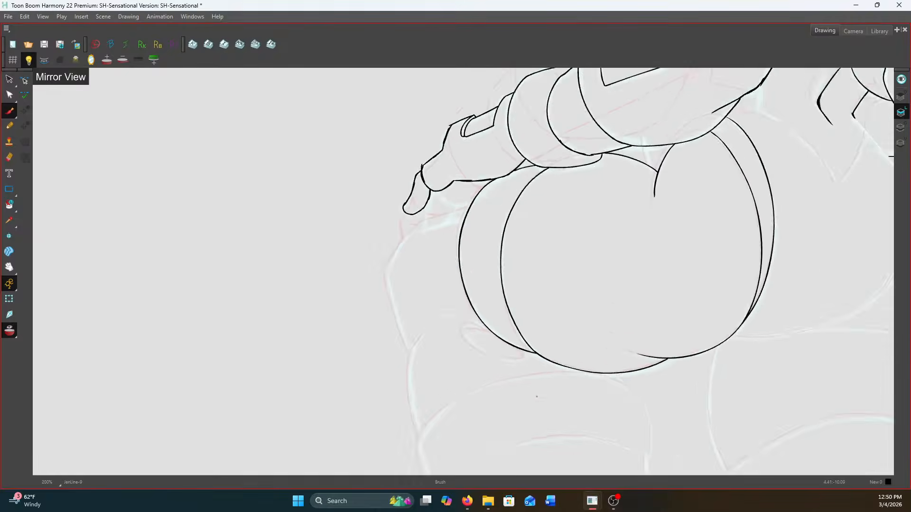
Turn off onion skin, then ink the palm curve and the first finger lines beneath the hand
{"action": "scroll", "coordinate": [608, 220], "scroll_direction": "up", "scroll_amount": 8}
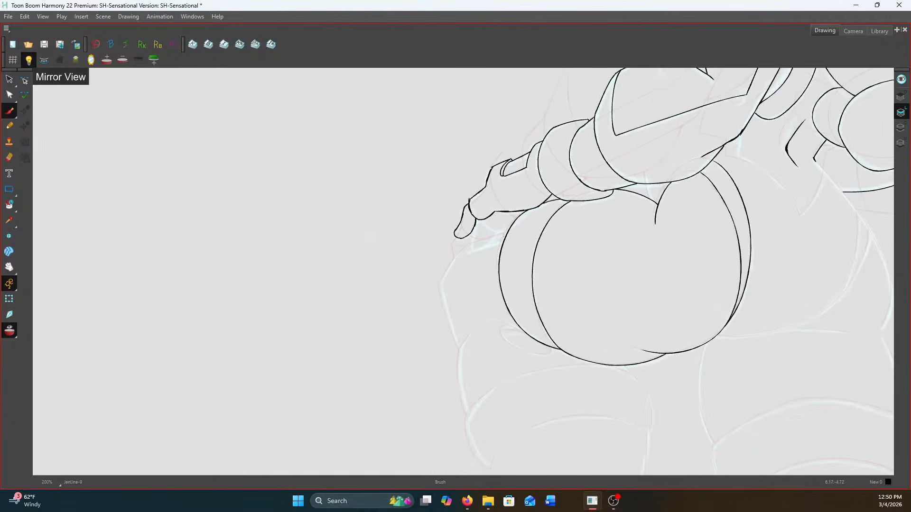
{"action": "left_click_drag", "start_coordinate": [608, 220], "coordinate": [611, 219]}
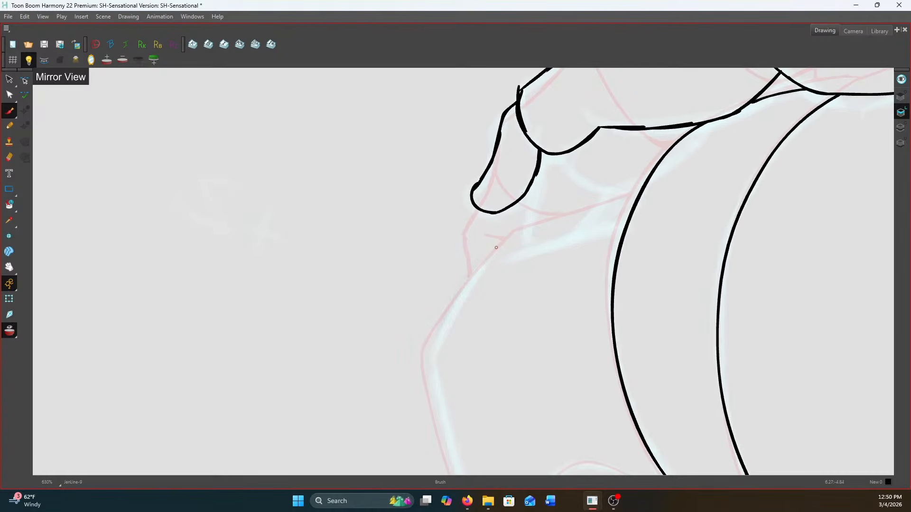
{"action": "left_click", "coordinate": [18, 333]}
{"action": "left_click", "coordinate": [16, 334]}
{"action": "left_click", "coordinate": [16, 334]}
{"action": "mouse_move", "coordinate": [556, 155]}
{"action": "left_mouse_down"}
{"action": "mouse_move", "coordinate": [561, 167]}
{"action": "mouse_move", "coordinate": [633, 189]}
{"action": "mouse_move", "coordinate": [647, 177]}
{"action": "left_mouse_up"}
{"action": "left_click_drag", "start_coordinate": [535, 179], "coordinate": [526, 245]}
{"action": "left_click_drag", "start_coordinate": [615, 191], "coordinate": [576, 234]}
{"action": "scroll", "coordinate": [570, 234], "scroll_direction": "down", "scroll_amount": 4}
{"action": "scroll", "coordinate": [571, 234], "scroll_direction": "down", "scroll_amount": 2}
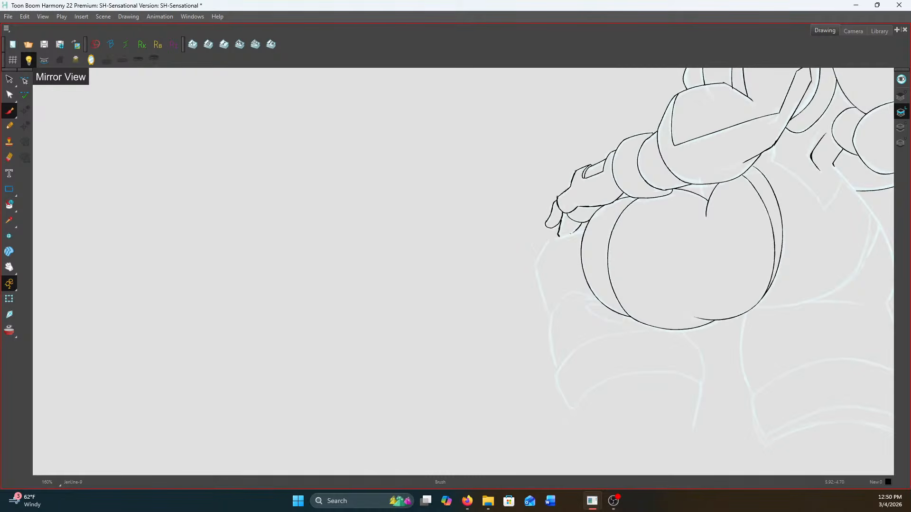
Add another short finger line between the two existing finger lines beneath the palm curve
{"action": "scroll", "coordinate": [602, 194], "scroll_direction": "up", "scroll_amount": 4}
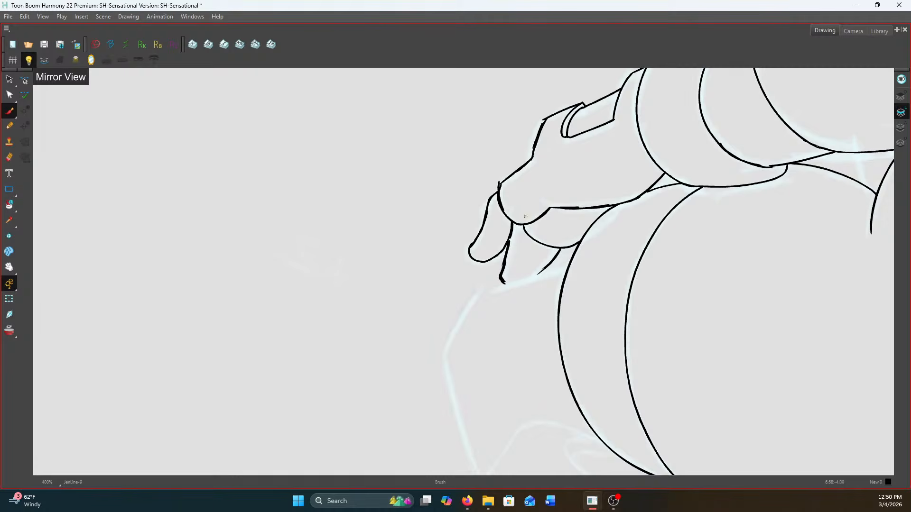
{"action": "left_click_drag", "start_coordinate": [542, 246], "coordinate": [524, 279]}
{"action": "scroll", "coordinate": [524, 279], "scroll_direction": "down", "scroll_amount": 2}
{"action": "scroll", "coordinate": [496, 213], "scroll_direction": "up", "scroll_amount": 2}
{"action": "scroll", "coordinate": [497, 213], "scroll_direction": "down", "scroll_amount": 6}
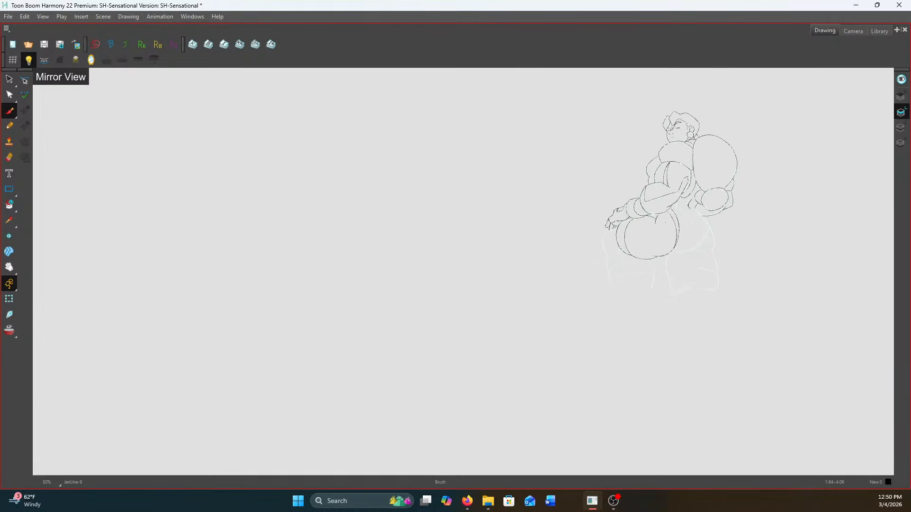
{"action": "scroll", "coordinate": [615, 203], "scroll_direction": "up", "scroll_amount": 7}
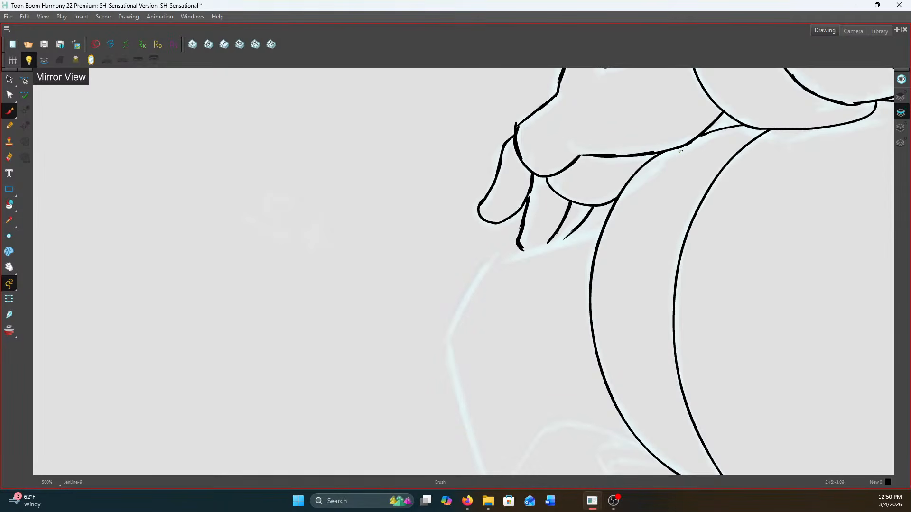
Ink the angular outer contour beneath the fingers and the left thigh's upper and outer outline
{"action": "mouse_move", "coordinate": [614, 203]}
{"action": "left_mouse_down"}
{"action": "mouse_move", "coordinate": [559, 240]}
{"action": "mouse_move", "coordinate": [492, 260]}
{"action": "mouse_move", "coordinate": [465, 195]}
{"action": "mouse_move", "coordinate": [444, 241]}
{"action": "mouse_move", "coordinate": [424, 173]}
{"action": "mouse_move", "coordinate": [467, 326]}
{"action": "left_mouse_up"}
{"action": "mouse_move", "coordinate": [620, 279]}
{"action": "left_mouse_down"}
{"action": "mouse_move", "coordinate": [533, 253]}
{"action": "mouse_move", "coordinate": [504, 275]}
{"action": "mouse_move", "coordinate": [471, 327]}
{"action": "mouse_move", "coordinate": [418, 148]}
{"action": "mouse_move", "coordinate": [453, 419]}
{"action": "left_mouse_up"}
{"action": "key", "text": "space"}
{"action": "key", "text": "space"}
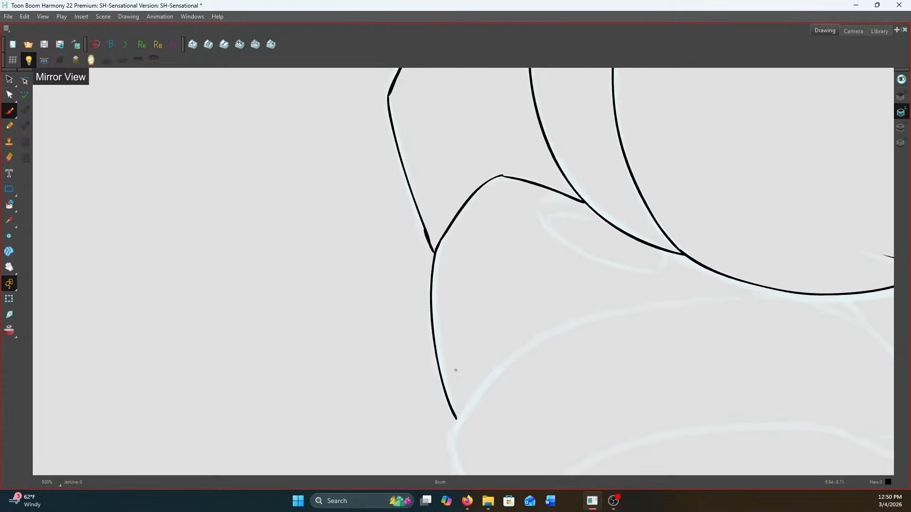
Ink the small tilted oval with its inner rim beside the rounded form, comparing it with the neighbouring drawing
{"action": "key", "text": "f"}
{"action": "key", "text": "g"}
{"action": "mouse_move", "coordinate": [556, 193]}
{"action": "left_mouse_down"}
{"action": "mouse_move", "coordinate": [537, 214]}
{"action": "mouse_move", "coordinate": [559, 241]}
{"action": "mouse_move", "coordinate": [606, 264]}
{"action": "mouse_move", "coordinate": [644, 270]}
{"action": "mouse_move", "coordinate": [662, 260]}
{"action": "mouse_move", "coordinate": [661, 250]}
{"action": "mouse_move", "coordinate": [543, 223]}
{"action": "mouse_move", "coordinate": [584, 205]}
{"action": "left_mouse_up"}
{"action": "key", "text": "f"}
{"action": "key", "text": "g"}
{"action": "key", "text": "f"}
{"action": "key", "text": "g"}
{"action": "key", "text": "f"}
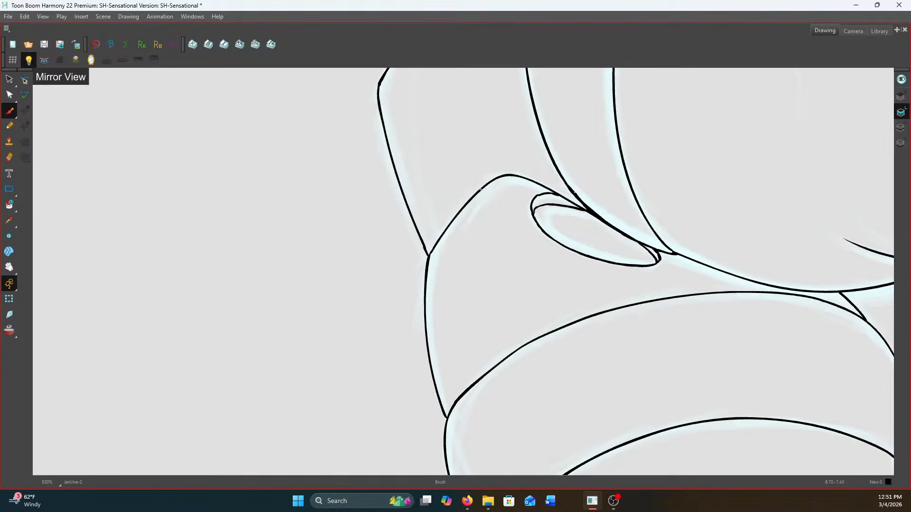
{"action": "key", "text": "g"}
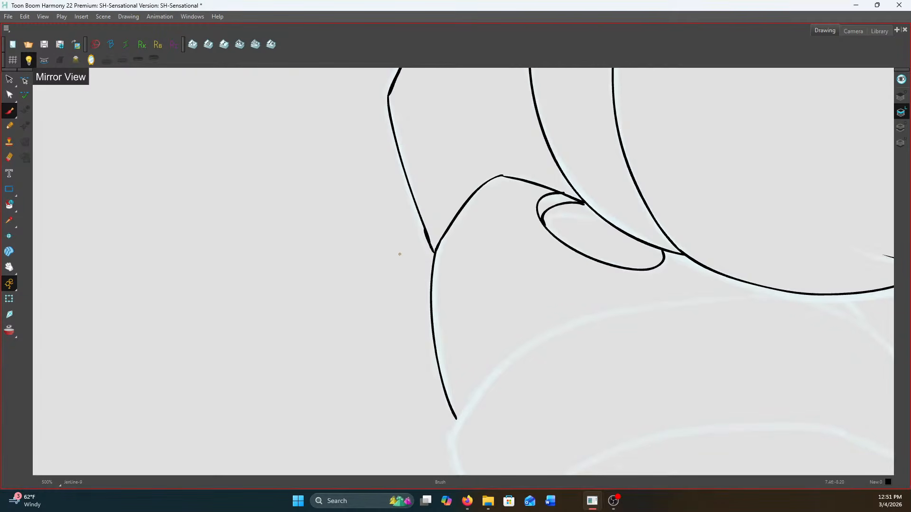
Ink the short diagonal line running from the underside of the rounded form to the top of the left leg band
{"action": "scroll", "coordinate": [420, 256], "scroll_direction": "down", "scroll_amount": 4}
{"action": "scroll", "coordinate": [577, 281], "scroll_direction": "up", "scroll_amount": 4}
{"action": "left_click_drag", "start_coordinate": [585, 286], "coordinate": [663, 242]}
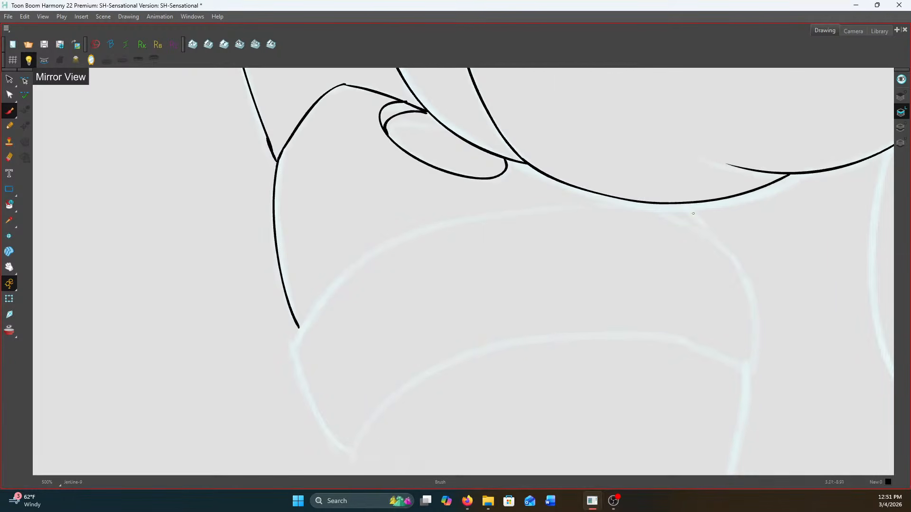
{"action": "scroll", "coordinate": [696, 216], "scroll_direction": "up", "scroll_amount": 1}
{"action": "left_click_drag", "start_coordinate": [686, 201], "coordinate": [717, 237]}
{"action": "scroll", "coordinate": [717, 236], "scroll_direction": "down", "scroll_amount": 2}
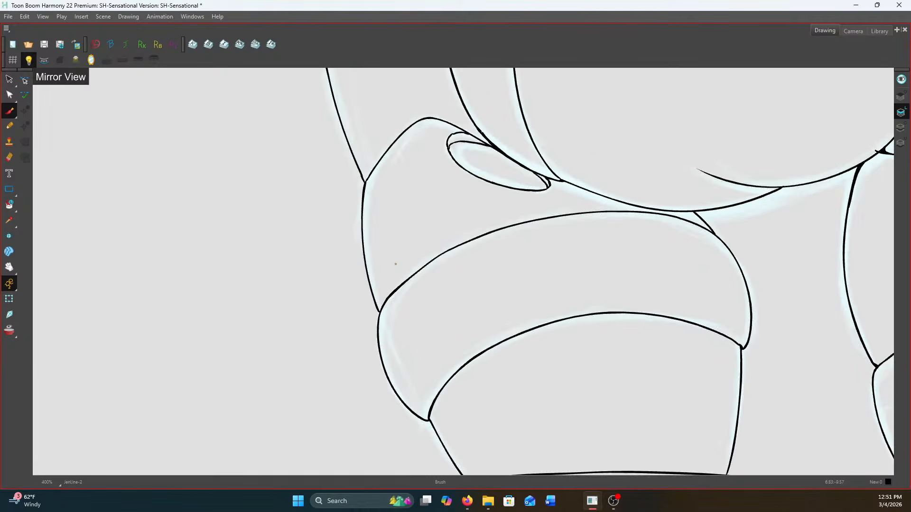
Ink the outline of the left leg's band and the two side lines of the leg beneath it
{"action": "mouse_move", "coordinate": [446, 253]}
{"action": "left_mouse_down"}
{"action": "mouse_move", "coordinate": [384, 321]}
{"action": "mouse_move", "coordinate": [396, 369]}
{"action": "mouse_move", "coordinate": [428, 420]}
{"action": "left_mouse_up"}
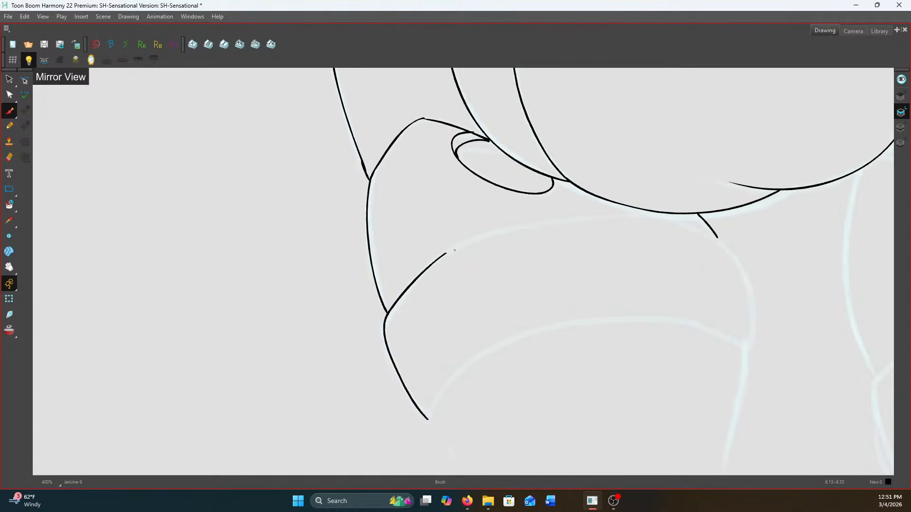
{"action": "mouse_move", "coordinate": [445, 254]}
{"action": "left_mouse_down"}
{"action": "mouse_move", "coordinate": [532, 225]}
{"action": "mouse_move", "coordinate": [671, 220]}
{"action": "mouse_move", "coordinate": [717, 237]}
{"action": "mouse_move", "coordinate": [748, 291]}
{"action": "mouse_move", "coordinate": [748, 349]}
{"action": "left_mouse_up"}
{"action": "mouse_move", "coordinate": [428, 419]}
{"action": "left_mouse_down"}
{"action": "mouse_move", "coordinate": [440, 395]}
{"action": "mouse_move", "coordinate": [490, 353]}
{"action": "mouse_move", "coordinate": [582, 322]}
{"action": "mouse_move", "coordinate": [703, 330]}
{"action": "mouse_move", "coordinate": [749, 348]}
{"action": "mouse_move", "coordinate": [690, 209]}
{"action": "mouse_move", "coordinate": [700, 289]}
{"action": "mouse_move", "coordinate": [684, 355]}
{"action": "left_mouse_up"}
{"action": "scroll", "coordinate": [708, 215], "scroll_direction": "up", "scroll_amount": 1}
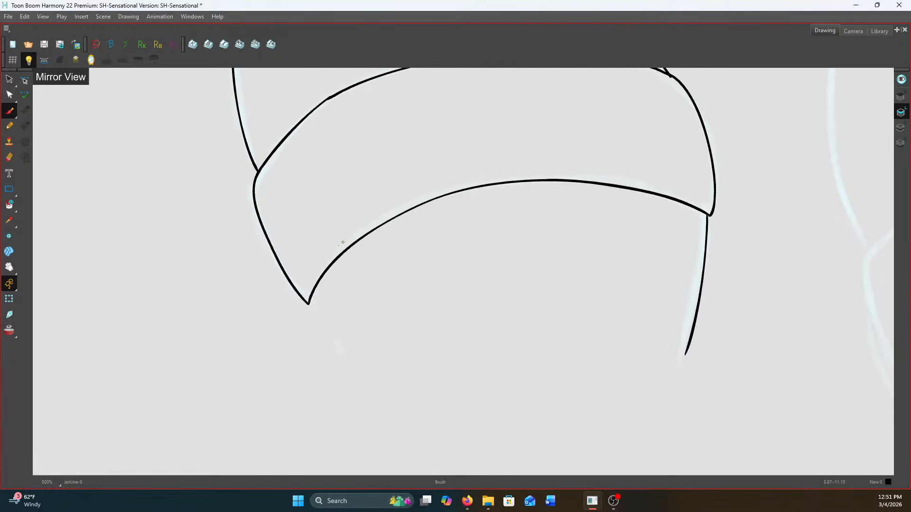
{"action": "left_click_drag", "start_coordinate": [312, 310], "coordinate": [368, 386]}
Ink the long hem curve from the right hip to the rounded form and the short crease line branching beneath it
{"action": "scroll", "coordinate": [394, 367], "scroll_direction": "down", "scroll_amount": 6}
{"action": "scroll", "coordinate": [530, 286], "scroll_direction": "up", "scroll_amount": 3}
{"action": "mouse_move", "coordinate": [546, 274]}
{"action": "left_mouse_down"}
{"action": "mouse_move", "coordinate": [536, 304]}
{"action": "mouse_move", "coordinate": [674, 242]}
{"action": "mouse_move", "coordinate": [700, 255]}
{"action": "mouse_move", "coordinate": [697, 271]}
{"action": "left_mouse_up"}
{"action": "scroll", "coordinate": [546, 305], "scroll_direction": "up", "scroll_amount": 1}
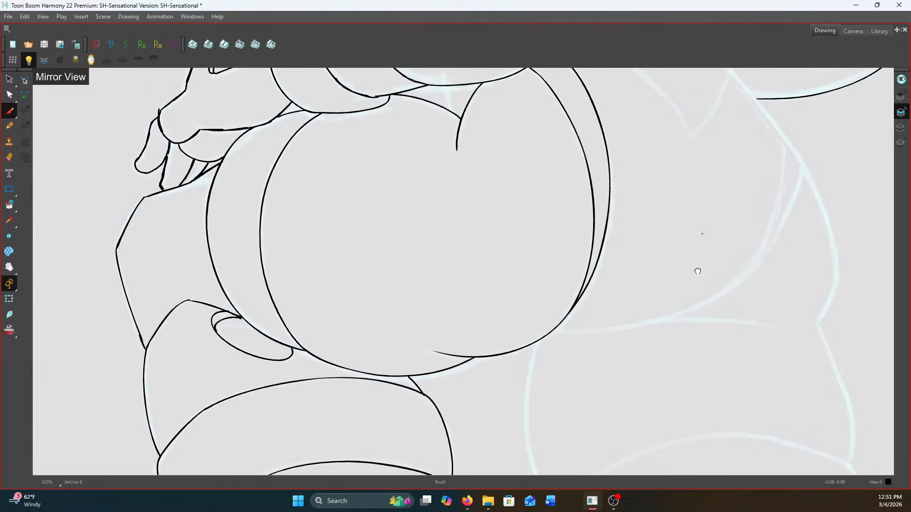
{"action": "scroll", "coordinate": [698, 271], "scroll_direction": "up", "scroll_amount": 1}
{"action": "mouse_move", "coordinate": [828, 146]}
{"action": "left_mouse_down"}
{"action": "mouse_move", "coordinate": [803, 210]}
{"action": "mouse_move", "coordinate": [758, 274]}
{"action": "mouse_move", "coordinate": [690, 317]}
{"action": "mouse_move", "coordinate": [598, 343]}
{"action": "mouse_move", "coordinate": [520, 344]}
{"action": "left_mouse_up"}
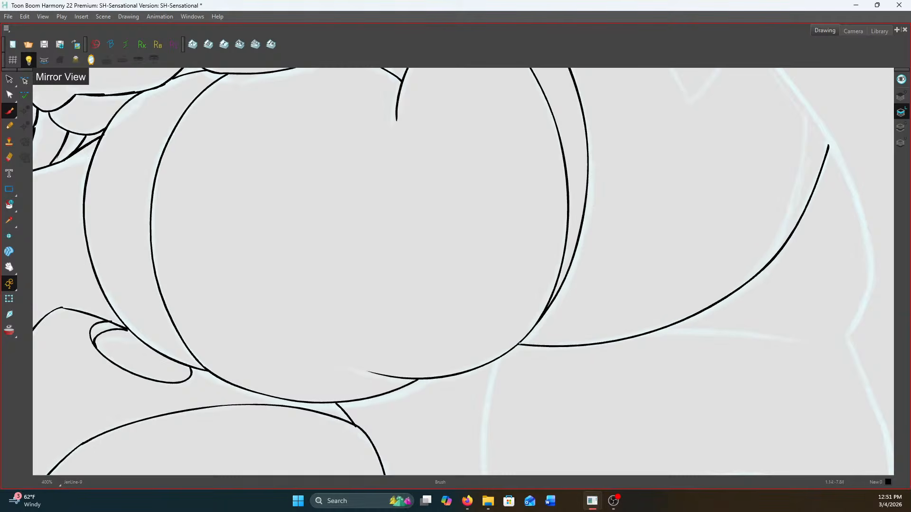
{"action": "scroll", "coordinate": [800, 336], "scroll_direction": "up", "scroll_amount": 1}
{"action": "left_click_drag", "start_coordinate": [793, 338], "coordinate": [655, 330]}
{"action": "scroll", "coordinate": [612, 332], "scroll_direction": "down", "scroll_amount": 3}
Ink the right leg's inner contour from beneath the rounded form down to the band
{"action": "scroll", "coordinate": [511, 365], "scroll_direction": "up", "scroll_amount": 1}
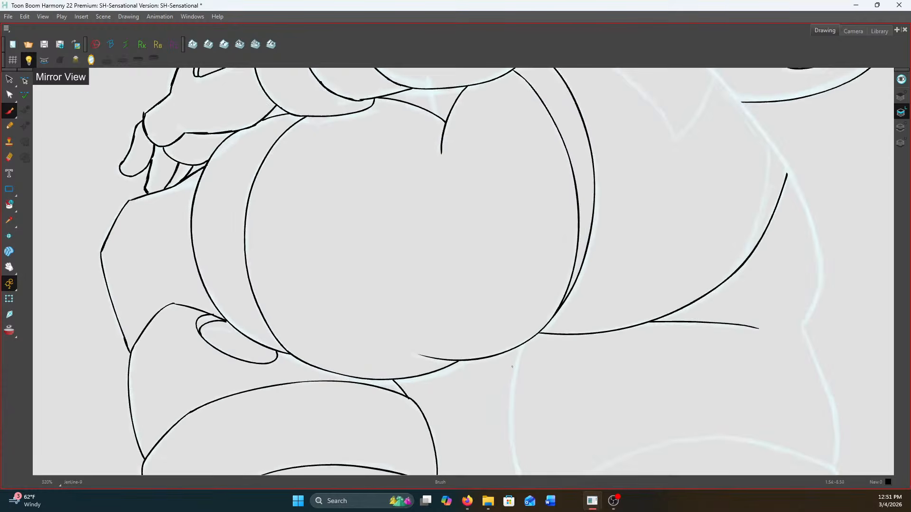
{"action": "mouse_move", "coordinate": [518, 342]}
{"action": "left_mouse_down"}
{"action": "mouse_move", "coordinate": [478, 170]}
{"action": "mouse_move", "coordinate": [465, 287]}
{"action": "mouse_move", "coordinate": [501, 379]}
{"action": "left_mouse_up"}
{"action": "scroll", "coordinate": [483, 176], "scroll_direction": "up", "scroll_amount": 1}
{"action": "scroll", "coordinate": [501, 374], "scroll_direction": "down", "scroll_amount": 3}
{"action": "scroll", "coordinate": [501, 371], "scroll_direction": "down", "scroll_amount": 2}
{"action": "scroll", "coordinate": [493, 133], "scroll_direction": "up", "scroll_amount": 3}
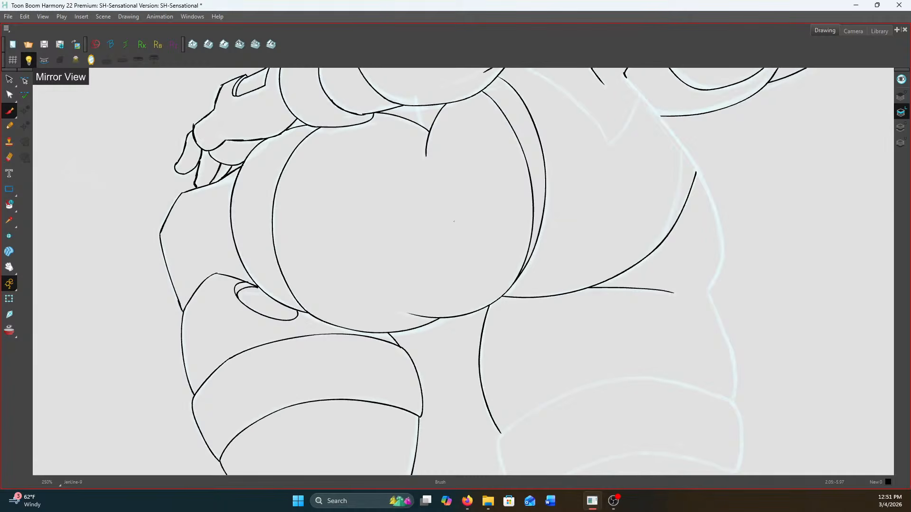
Ink the pointed V-shaped panel at the waist and the start of the right hip contour beside it
{"action": "scroll", "coordinate": [488, 210], "scroll_direction": "down", "scroll_amount": 2}
{"action": "scroll", "coordinate": [505, 168], "scroll_direction": "up", "scroll_amount": 4}
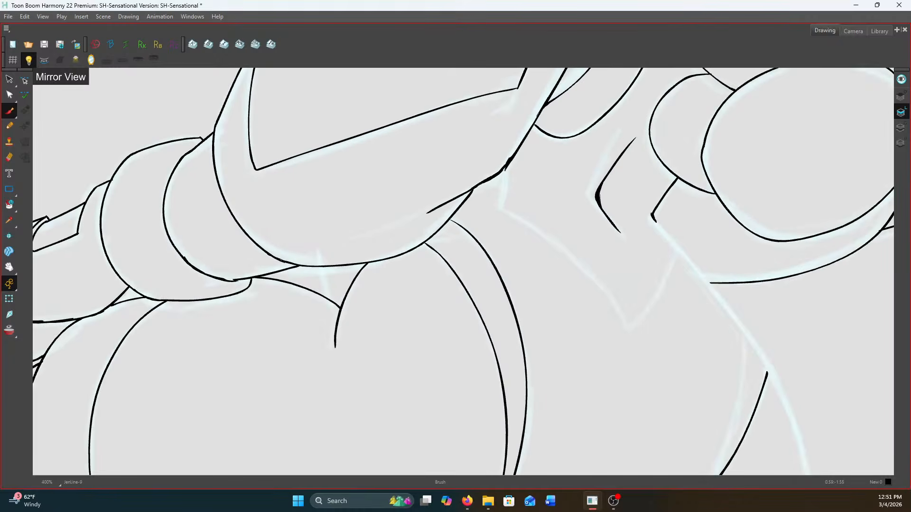
{"action": "mouse_move", "coordinate": [489, 183]}
{"action": "left_mouse_down"}
{"action": "mouse_move", "coordinate": [499, 218]}
{"action": "mouse_move", "coordinate": [595, 280]}
{"action": "mouse_move", "coordinate": [634, 321]}
{"action": "mouse_move", "coordinate": [655, 362]}
{"action": "left_mouse_up"}
{"action": "mouse_move", "coordinate": [692, 235]}
{"action": "left_mouse_down"}
{"action": "mouse_move", "coordinate": [723, 269]}
{"action": "mouse_move", "coordinate": [678, 347]}
{"action": "mouse_move", "coordinate": [657, 365]}
{"action": "left_mouse_up"}
{"action": "left_click_drag", "start_coordinate": [645, 311], "coordinate": [447, 192]}
{"action": "left_click_drag", "start_coordinate": [523, 189], "coordinate": [476, 137]}
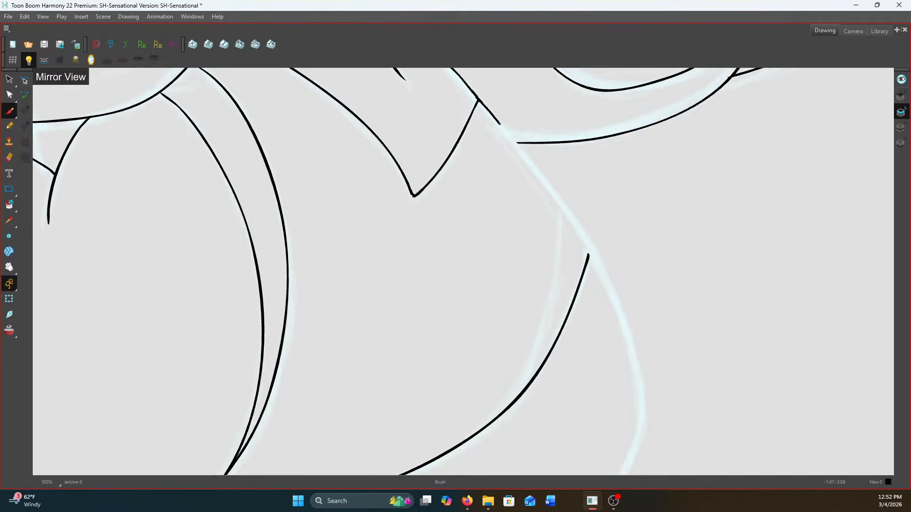
Ink the right hip's outer contour down to the thigh notch, plus the inner line beside the hem curve
{"action": "mouse_move", "coordinate": [522, 179]}
{"action": "left_mouse_down"}
{"action": "mouse_move", "coordinate": [461, 70]}
{"action": "mouse_move", "coordinate": [529, 150]}
{"action": "mouse_move", "coordinate": [571, 224]}
{"action": "mouse_move", "coordinate": [600, 316]}
{"action": "mouse_move", "coordinate": [592, 401]}
{"action": "mouse_move", "coordinate": [577, 433]}
{"action": "left_mouse_up"}
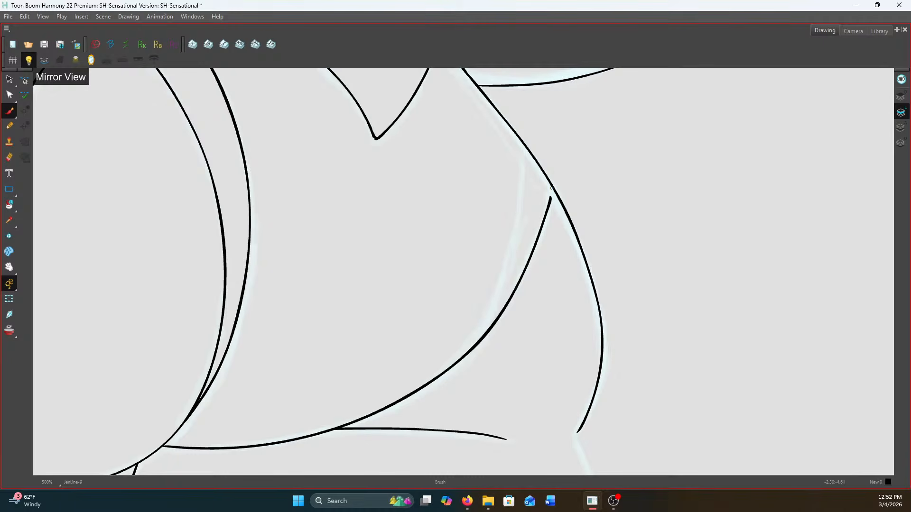
{"action": "left_click_drag", "start_coordinate": [549, 200], "coordinate": [549, 202]}
{"action": "mouse_move", "coordinate": [521, 142]}
{"action": "left_mouse_down"}
{"action": "mouse_move", "coordinate": [511, 253]}
{"action": "mouse_move", "coordinate": [470, 351]}
{"action": "mouse_move", "coordinate": [489, 180]}
{"action": "left_mouse_up"}
{"action": "left_click_drag", "start_coordinate": [544, 216], "coordinate": [538, 228]}
Ink the right thigh's outer contour from the hip notch down to the band, redoing the first stroke
{"action": "mouse_move", "coordinate": [537, 228]}
{"action": "left_mouse_down"}
{"action": "mouse_move", "coordinate": [511, 149]}
{"action": "mouse_move", "coordinate": [561, 308]}
{"action": "left_mouse_up"}
{"action": "key", "text": "ctrl+z"}
{"action": "mouse_move", "coordinate": [513, 154]}
{"action": "left_mouse_down"}
{"action": "mouse_move", "coordinate": [557, 267]}
{"action": "mouse_move", "coordinate": [560, 366]}
{"action": "left_mouse_up"}
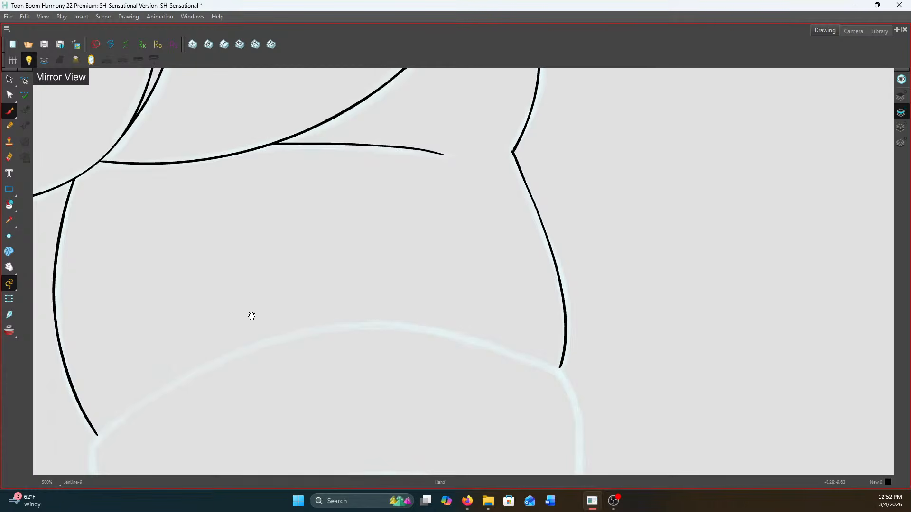
Ink the left edge, upper arc and right edge of the right leg's band
{"action": "left_click_drag", "start_coordinate": [252, 307], "coordinate": [498, 216]}
{"action": "left_click_drag", "start_coordinate": [359, 307], "coordinate": [333, 286]}
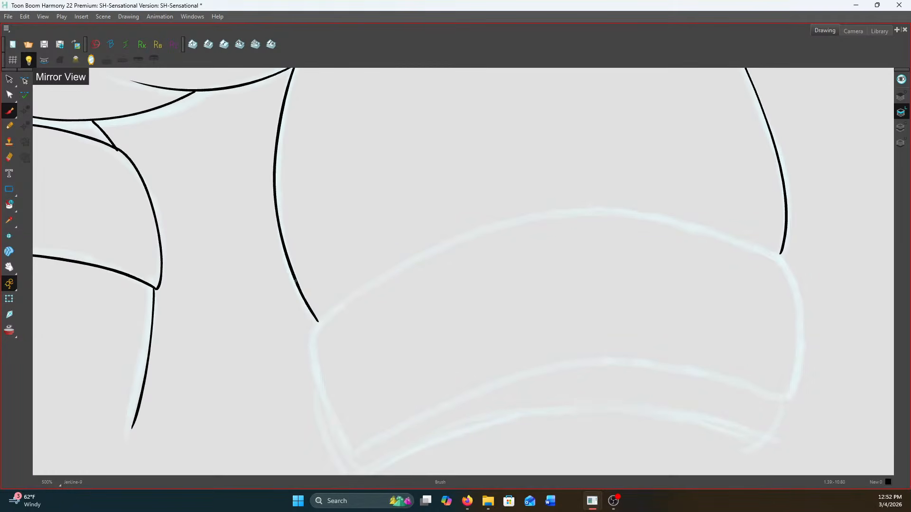
{"action": "mouse_move", "coordinate": [314, 327]}
{"action": "left_mouse_down"}
{"action": "mouse_move", "coordinate": [311, 353]}
{"action": "mouse_move", "coordinate": [338, 445]}
{"action": "left_mouse_up"}
{"action": "left_click_drag", "start_coordinate": [325, 316], "coordinate": [475, 225]}
{"action": "key", "text": "ctrl+z"}
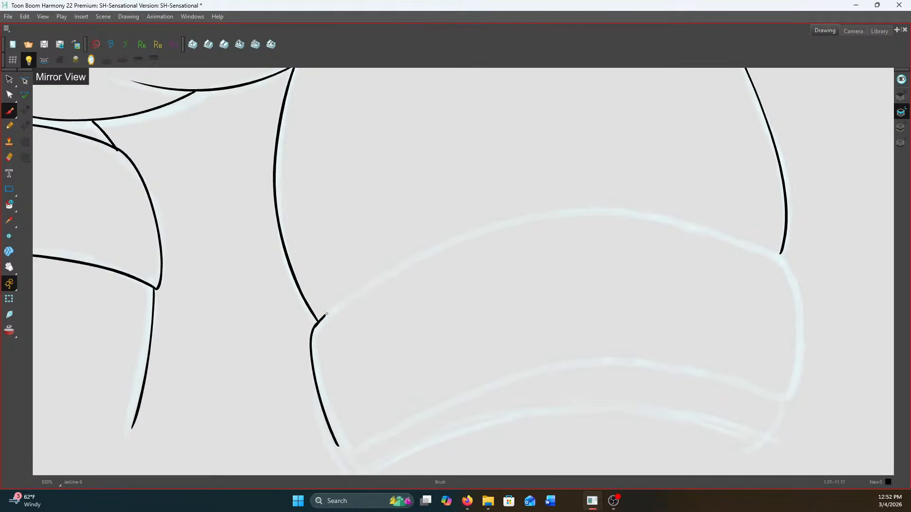
{"action": "mouse_move", "coordinate": [321, 318]}
{"action": "left_mouse_down"}
{"action": "mouse_move", "coordinate": [384, 275]}
{"action": "mouse_move", "coordinate": [524, 222]}
{"action": "mouse_move", "coordinate": [615, 213]}
{"action": "mouse_move", "coordinate": [726, 235]}
{"action": "mouse_move", "coordinate": [782, 258]}
{"action": "mouse_move", "coordinate": [751, 185]}
{"action": "mouse_move", "coordinate": [759, 306]}
{"action": "mouse_move", "coordinate": [746, 331]}
{"action": "left_mouse_up"}
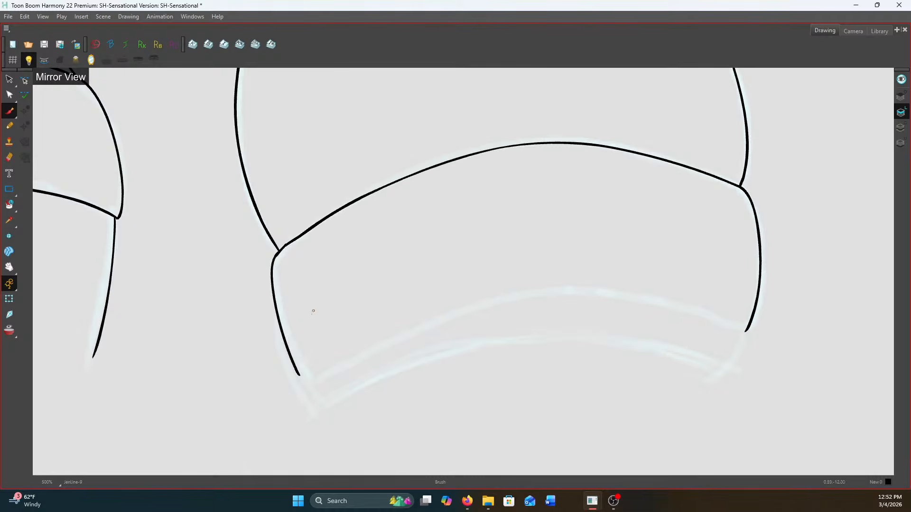
Ink the right band's lower arc and close off the leg beneath it with short sides and a flat base line
{"action": "left_click_drag", "start_coordinate": [298, 375], "coordinate": [310, 387]}
{"action": "mouse_move", "coordinate": [313, 388]}
{"action": "left_mouse_down"}
{"action": "mouse_move", "coordinate": [387, 346]}
{"action": "mouse_move", "coordinate": [499, 305]}
{"action": "mouse_move", "coordinate": [636, 297]}
{"action": "mouse_move", "coordinate": [745, 332]}
{"action": "mouse_move", "coordinate": [731, 373]}
{"action": "left_mouse_up"}
{"action": "left_click_drag", "start_coordinate": [315, 386], "coordinate": [329, 416]}
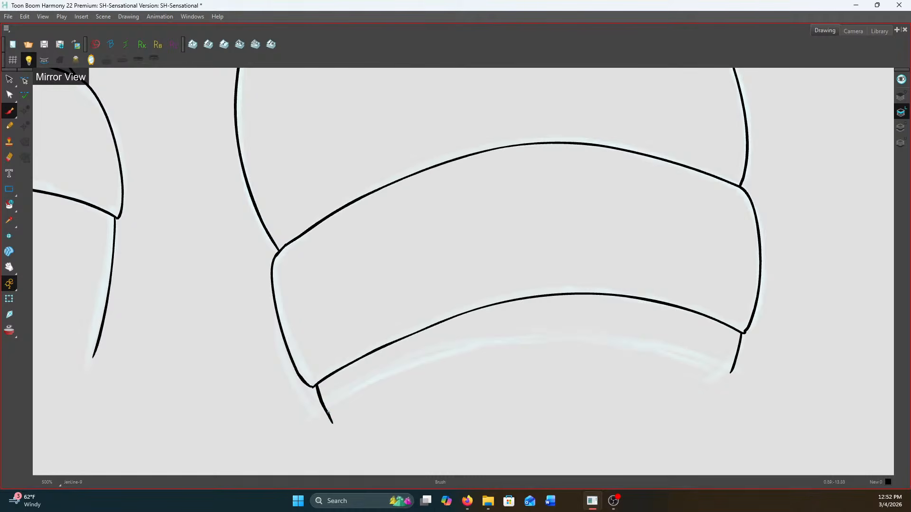
{"action": "left_click_drag", "start_coordinate": [732, 372], "coordinate": [722, 399]}
{"action": "mouse_move", "coordinate": [332, 422]}
{"action": "left_mouse_down"}
{"action": "mouse_move", "coordinate": [712, 422]}
{"action": "mouse_move", "coordinate": [718, 413]}
{"action": "left_mouse_up"}
{"action": "scroll", "coordinate": [696, 418], "scroll_direction": "down", "scroll_amount": 3}
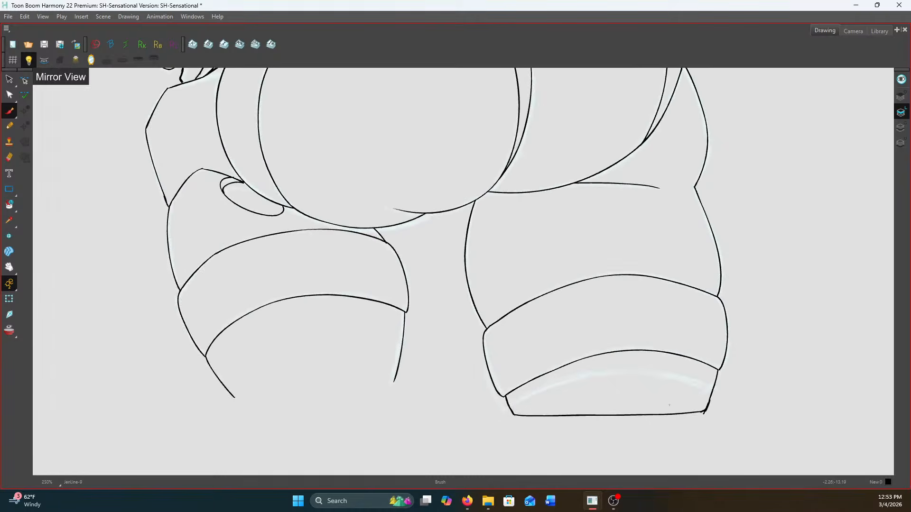
Close the bottom of the left leg with a slanted base line and extend both side lines across it
{"action": "scroll", "coordinate": [394, 385], "scroll_direction": "up", "scroll_amount": 1}
{"action": "mouse_move", "coordinate": [414, 377]}
{"action": "left_mouse_down"}
{"action": "mouse_move", "coordinate": [159, 403]}
{"action": "mouse_move", "coordinate": [212, 415]}
{"action": "left_mouse_up"}
{"action": "scroll", "coordinate": [192, 400], "scroll_direction": "up", "scroll_amount": 3}
{"action": "left_click_drag", "start_coordinate": [516, 357], "coordinate": [508, 382]}
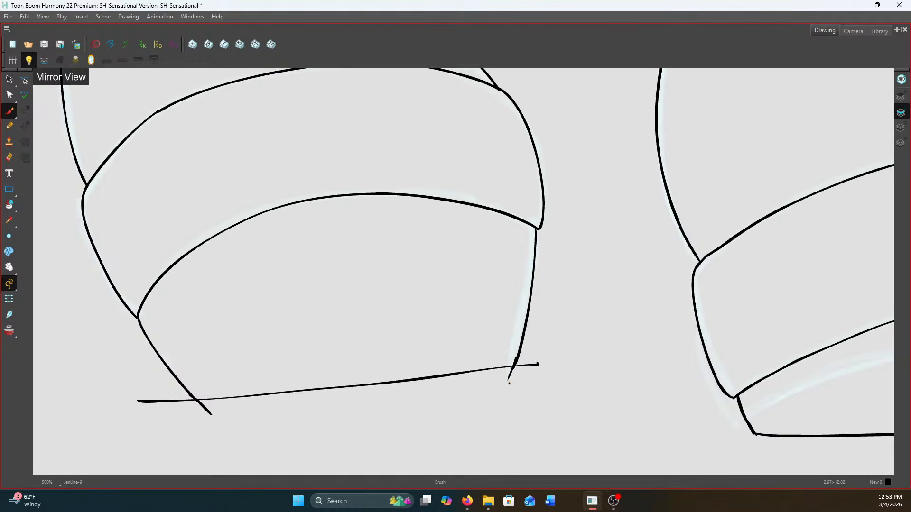
{"action": "scroll", "coordinate": [509, 383], "scroll_direction": "down", "scroll_amount": 8}
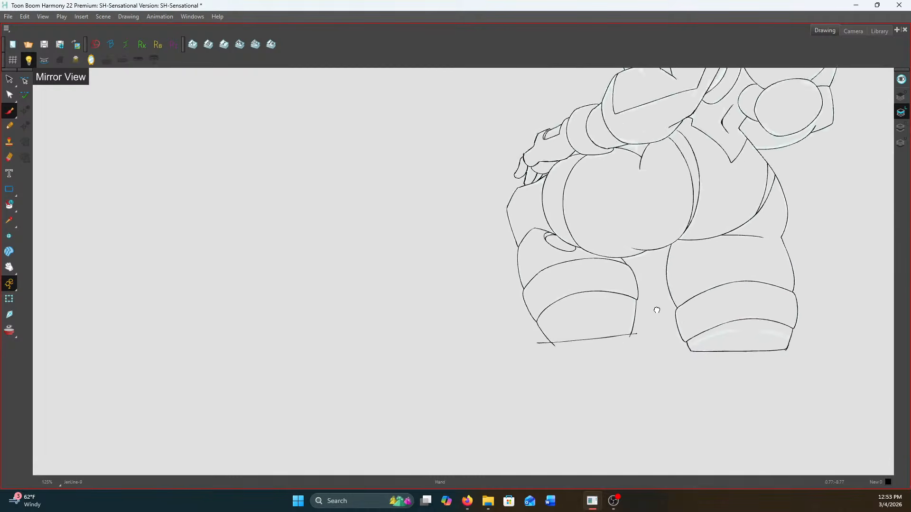
Ink a second short curve along the upper chest contour where it meets the shoulder
{"action": "scroll", "coordinate": [612, 280], "scroll_direction": "up", "scroll_amount": 6}
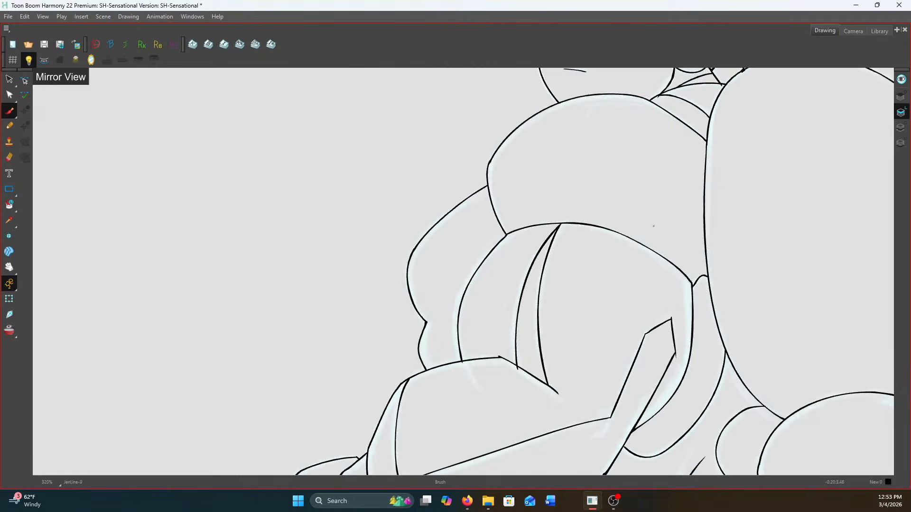
{"action": "scroll", "coordinate": [692, 283], "scroll_direction": "up", "scroll_amount": 2}
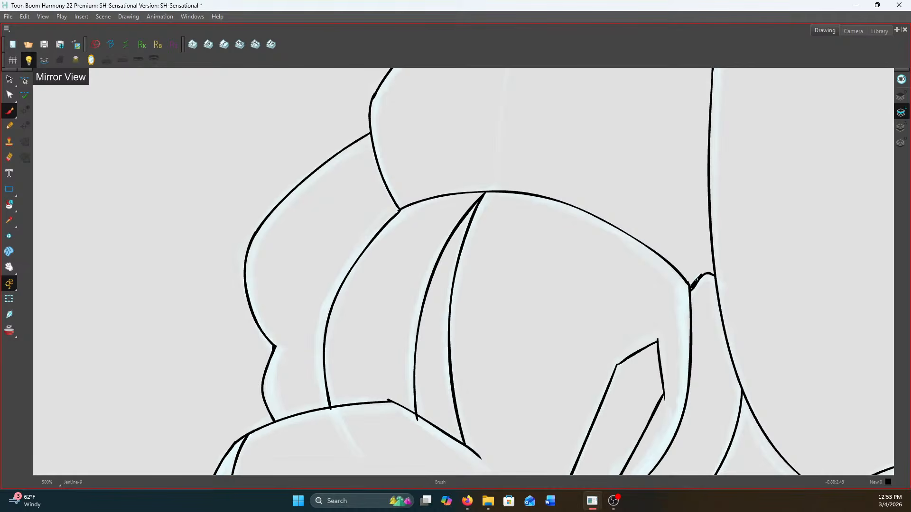
{"action": "scroll", "coordinate": [691, 302], "scroll_direction": "down", "scroll_amount": 1}
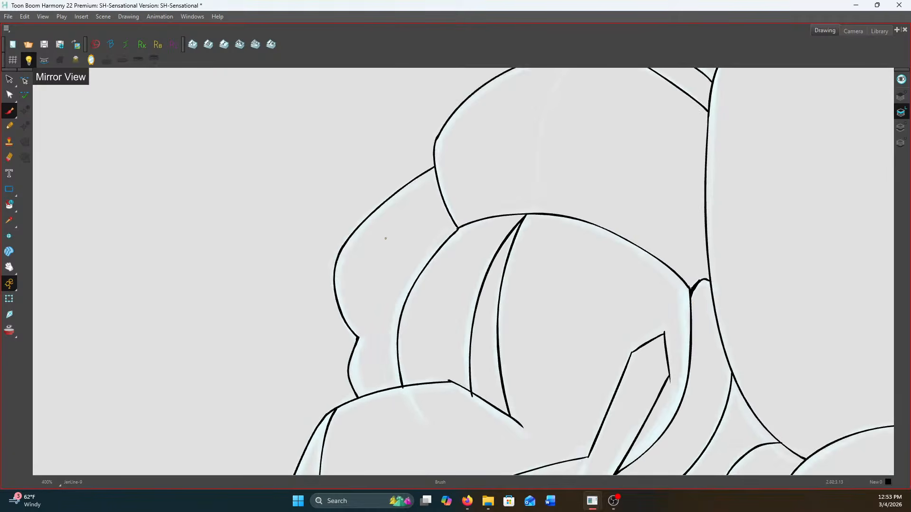
{"action": "scroll", "coordinate": [449, 224], "scroll_direction": "up", "scroll_amount": 1}
{"action": "key", "text": "f"}
{"action": "key", "text": "f"}
{"action": "key", "text": "g"}
{"action": "left_click_drag", "start_coordinate": [431, 165], "coordinate": [354, 209]}
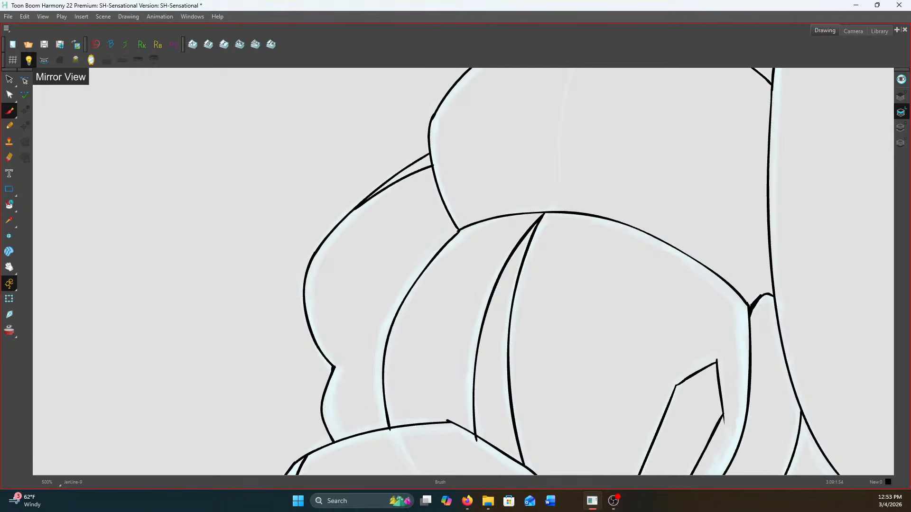
Thicken the line junction at the shoulder form's lower left corner
{"action": "key", "text": "alt+Tab"}
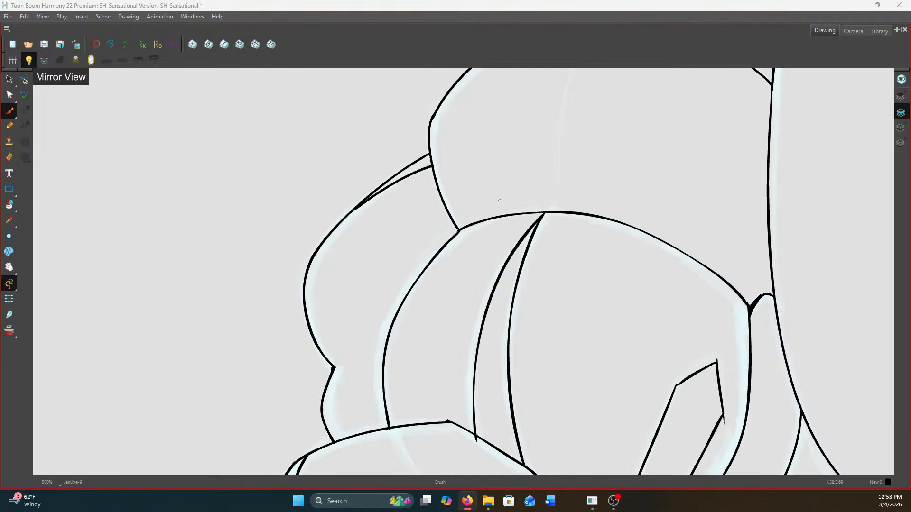
{"action": "scroll", "coordinate": [499, 198], "scroll_direction": "up", "scroll_amount": 2}
{"action": "left_click_drag", "start_coordinate": [416, 216], "coordinate": [436, 242]}
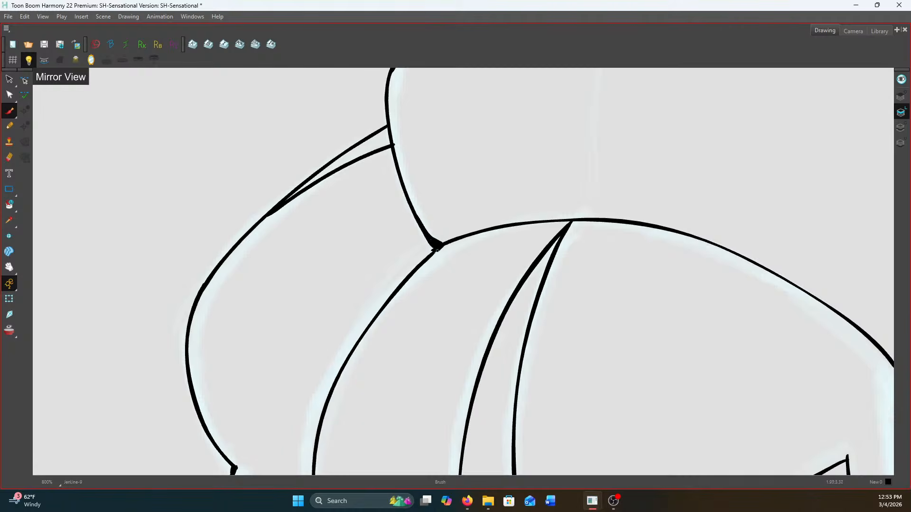
{"action": "scroll", "coordinate": [575, 219], "scroll_direction": "down", "scroll_amount": 4}
{"action": "scroll", "coordinate": [707, 215], "scroll_direction": "up", "scroll_amount": 2}
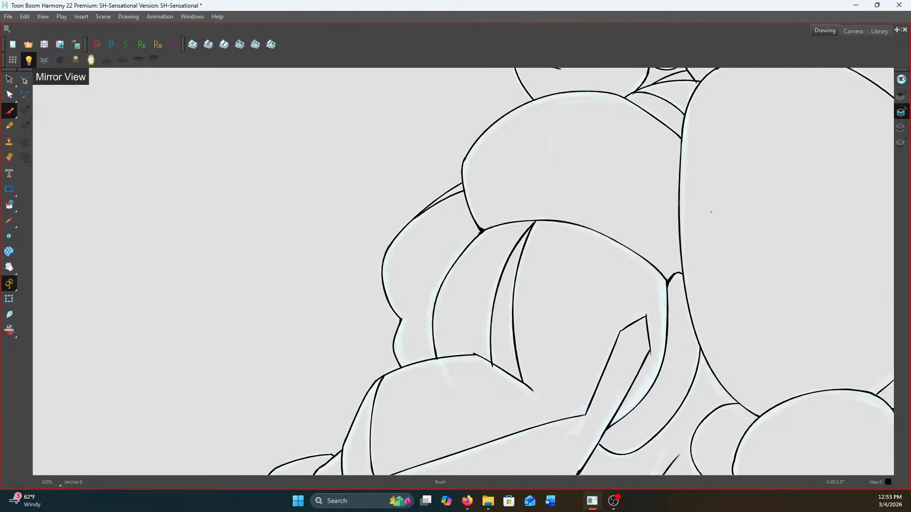
Thicken the line junction at the base of the neck beneath the earring
{"action": "scroll", "coordinate": [704, 209], "scroll_direction": "down", "scroll_amount": 3}
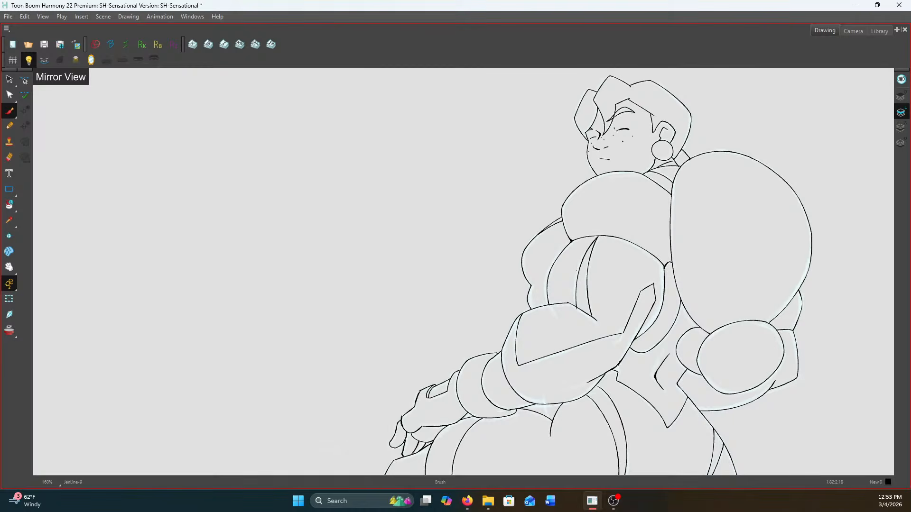
{"action": "scroll", "coordinate": [675, 141], "scroll_direction": "up", "scroll_amount": 5}
{"action": "scroll", "coordinate": [551, 279], "scroll_direction": "up", "scroll_amount": 2}
{"action": "mouse_move", "coordinate": [549, 286]}
{"action": "left_mouse_down"}
{"action": "mouse_move", "coordinate": [558, 279]}
{"action": "mouse_move", "coordinate": [517, 309]}
{"action": "mouse_move", "coordinate": [529, 303]}
{"action": "left_mouse_up"}
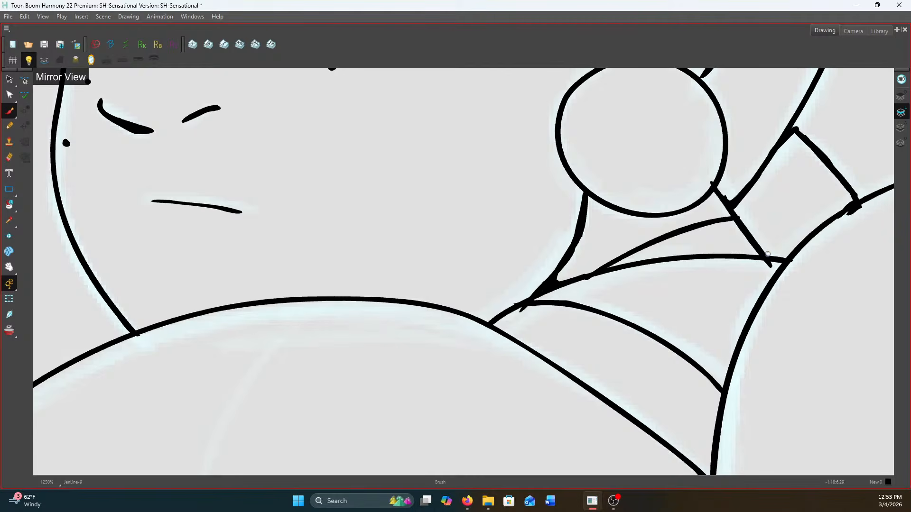
{"action": "scroll", "coordinate": [766, 252], "scroll_direction": "down", "scroll_amount": 3}
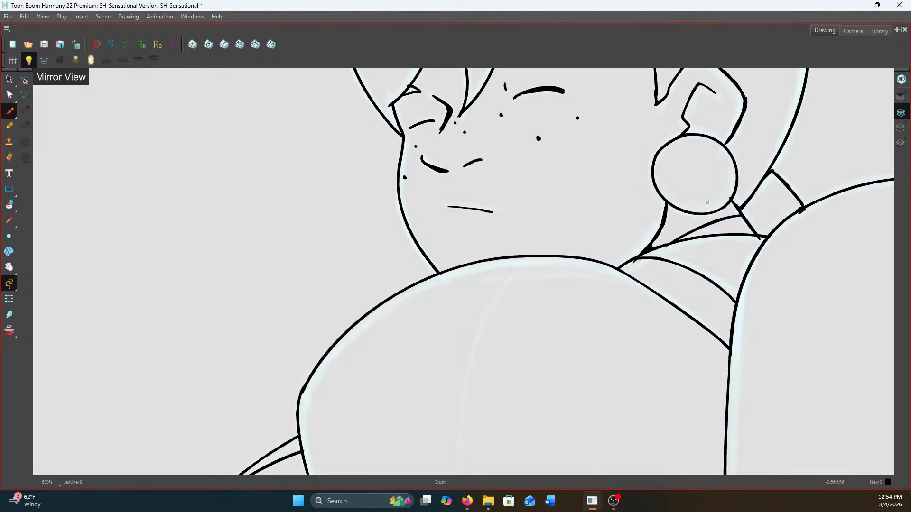
Examine the inked lines of the face, ear, earring and hair up close
{"action": "scroll", "coordinate": [517, 164], "scroll_direction": "down", "scroll_amount": 1}
{"action": "scroll", "coordinate": [653, 146], "scroll_direction": "up", "scroll_amount": 1}
{"action": "key", "text": "space"}
{"action": "left_click_drag", "start_coordinate": [653, 146], "coordinate": [635, 233]}
{"action": "scroll", "coordinate": [708, 243], "scroll_direction": "up", "scroll_amount": 1}
{"action": "key", "text": "space"}
{"action": "left_click_drag", "start_coordinate": [700, 203], "coordinate": [705, 223]}
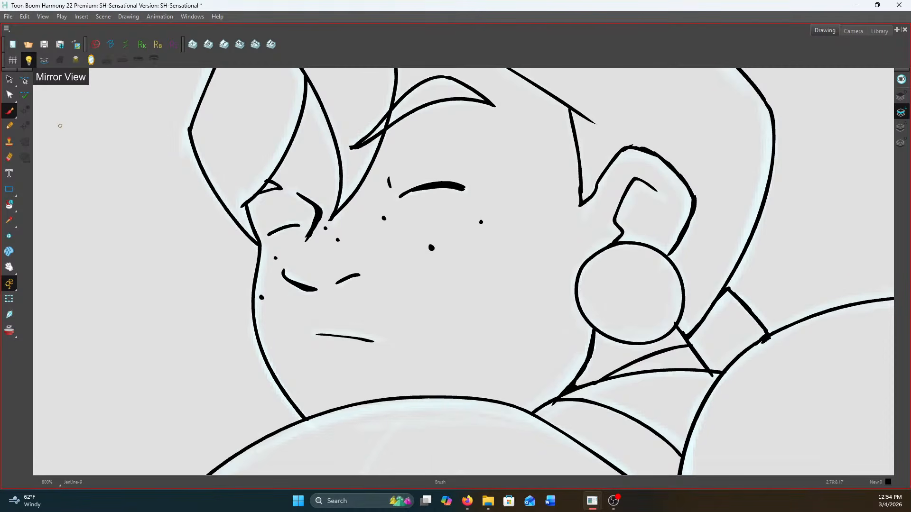
{"action": "scroll", "coordinate": [666, 254], "scroll_direction": "up", "scroll_amount": 2}
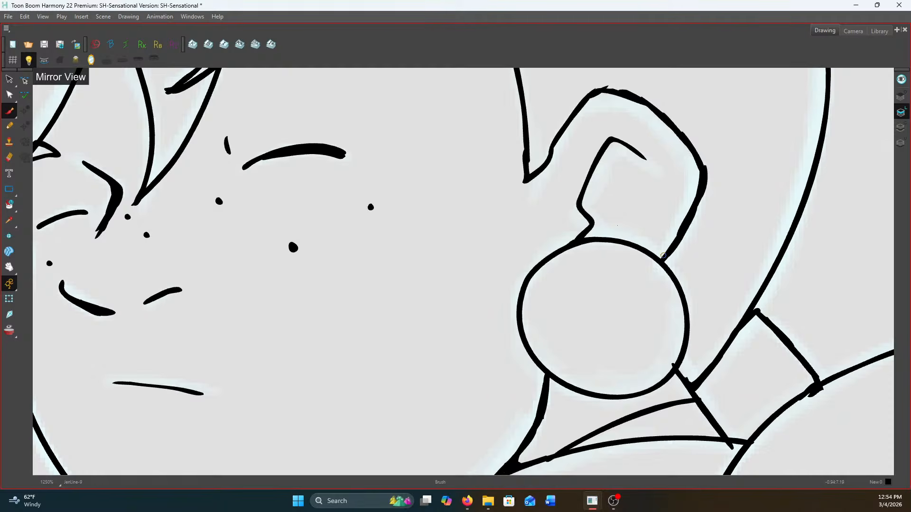
{"action": "scroll", "coordinate": [661, 239], "scroll_direction": "down", "scroll_amount": 4}
{"action": "scroll", "coordinate": [502, 139], "scroll_direction": "up", "scroll_amount": 2}
{"action": "key", "text": "space"}
{"action": "left_click_drag", "start_coordinate": [501, 141], "coordinate": [571, 192]}
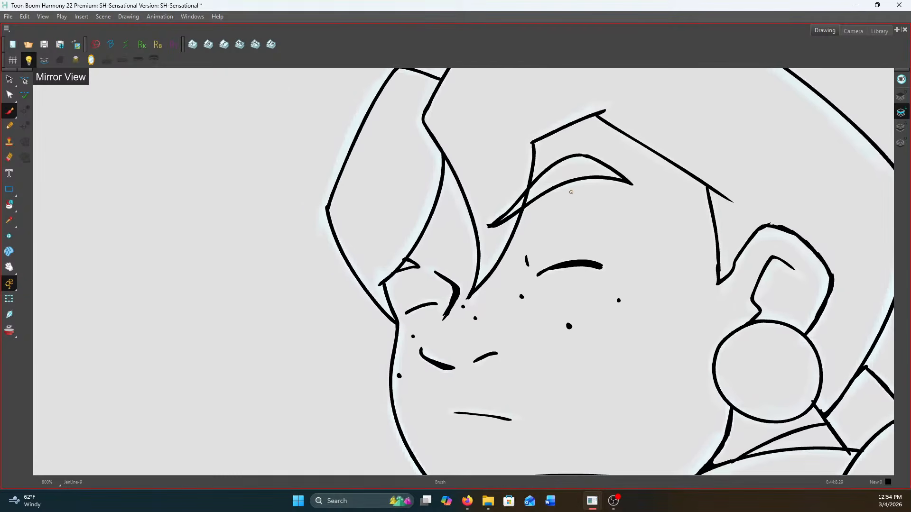
Cut away the hair line segment crossing the eyebrow and save the scene
{"action": "left_click_drag", "start_coordinate": [9, 79], "coordinate": [30, 98]}
{"action": "scroll", "coordinate": [530, 194], "scroll_direction": "up", "scroll_amount": 4}
{"action": "left_click", "coordinate": [530, 193]}
{"action": "scroll", "coordinate": [514, 213], "scroll_direction": "down", "scroll_amount": 6}
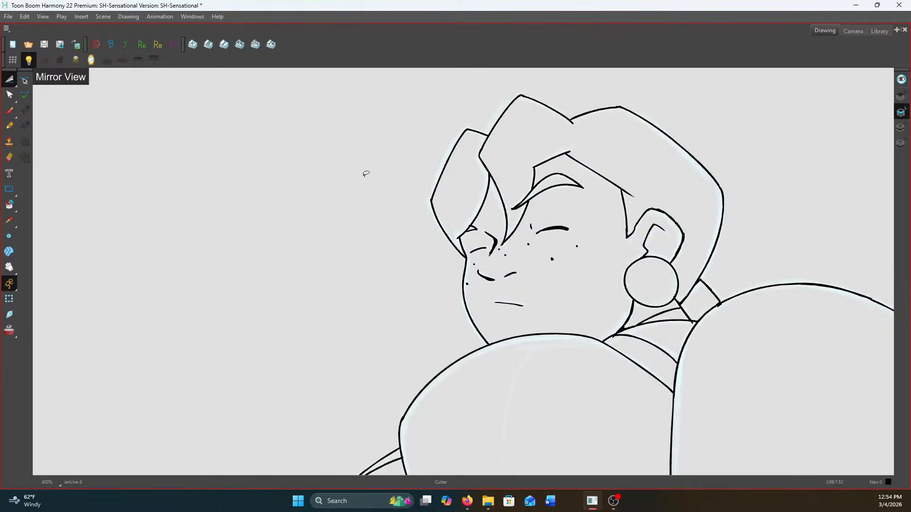
{"action": "left_click", "coordinate": [9, 17]}
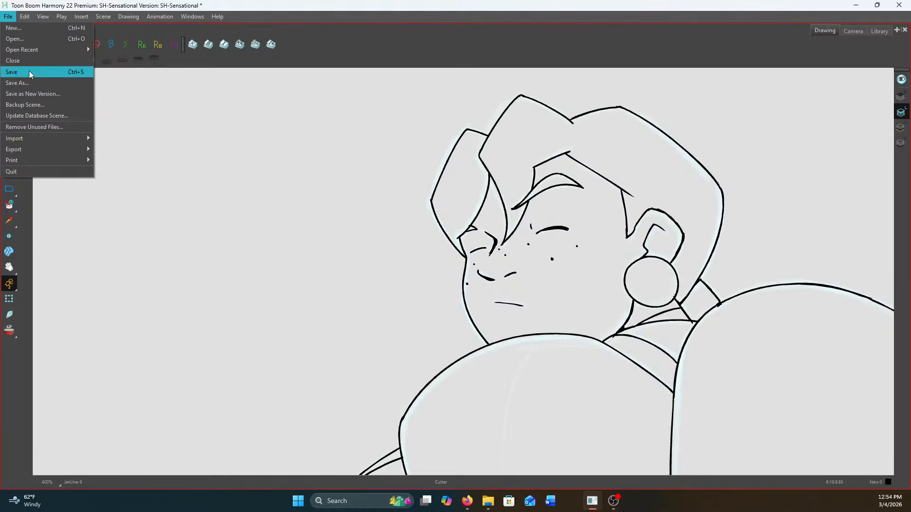
{"action": "left_click", "coordinate": [14, 71]}
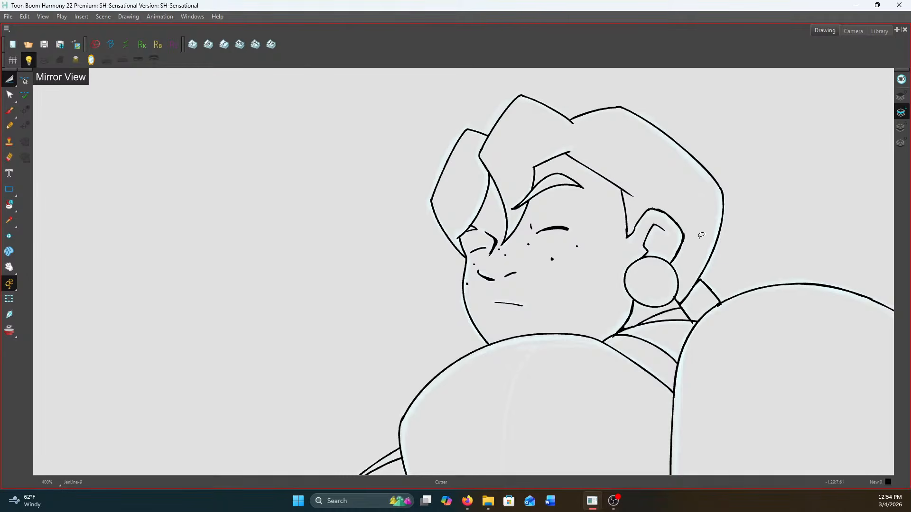
Thicken the closed-eyelid line of the far eye beside the nose bridge and save the scene
{"action": "scroll", "coordinate": [719, 296], "scroll_direction": "up", "scroll_amount": 2}
{"action": "scroll", "coordinate": [695, 289], "scroll_direction": "up", "scroll_amount": 1}
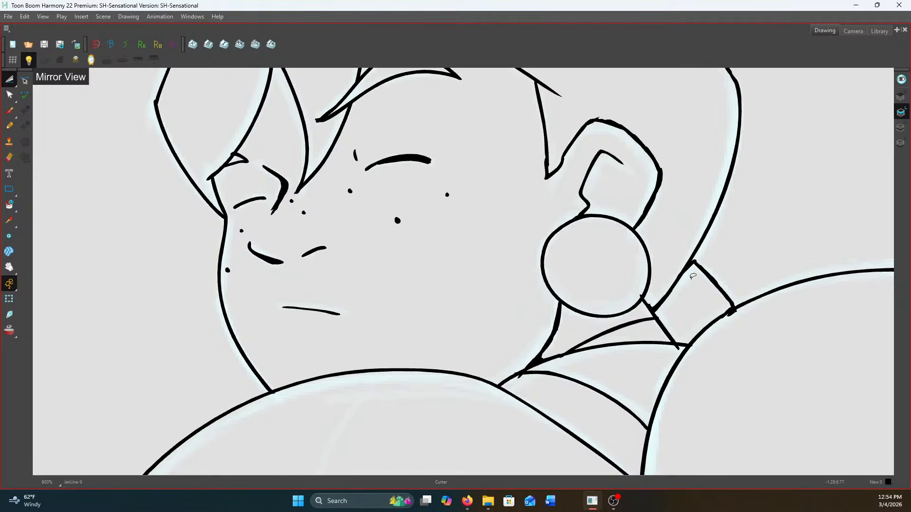
{"action": "scroll", "coordinate": [526, 213], "scroll_direction": "down", "scroll_amount": 1}
{"action": "scroll", "coordinate": [559, 289], "scroll_direction": "down", "scroll_amount": 1}
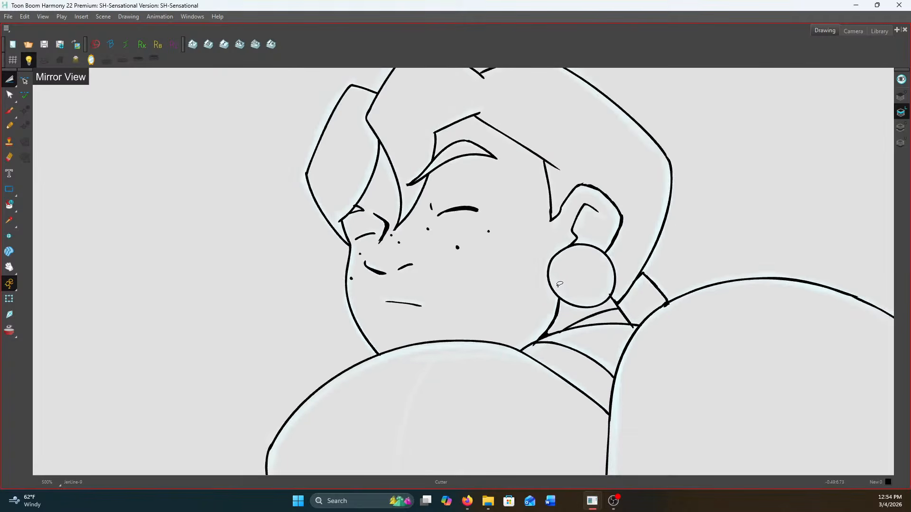
{"action": "scroll", "coordinate": [428, 245], "scroll_direction": "up", "scroll_amount": 1}
{"action": "scroll", "coordinate": [565, 278], "scroll_direction": "up", "scroll_amount": 1}
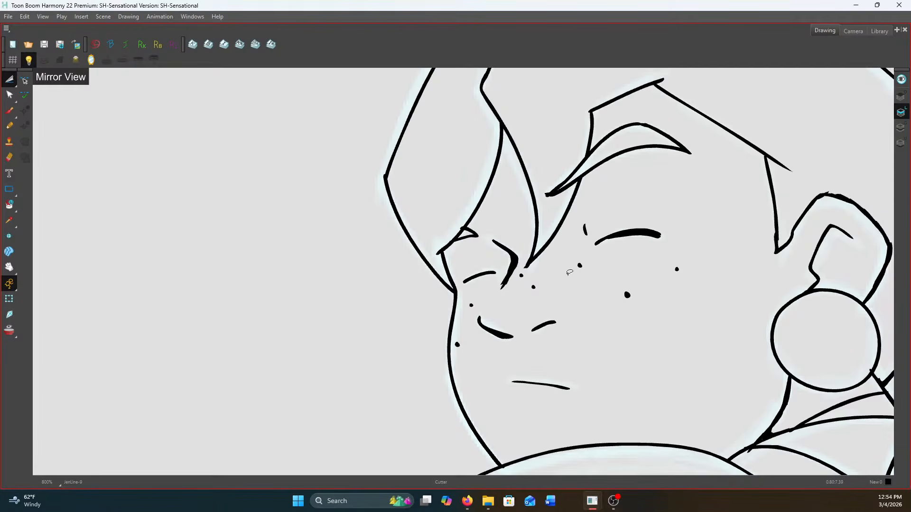
{"action": "scroll", "coordinate": [493, 280], "scroll_direction": "up", "scroll_amount": 2}
{"action": "left_click", "coordinate": [10, 112]}
{"action": "left_click_drag", "start_coordinate": [493, 264], "coordinate": [413, 286]}
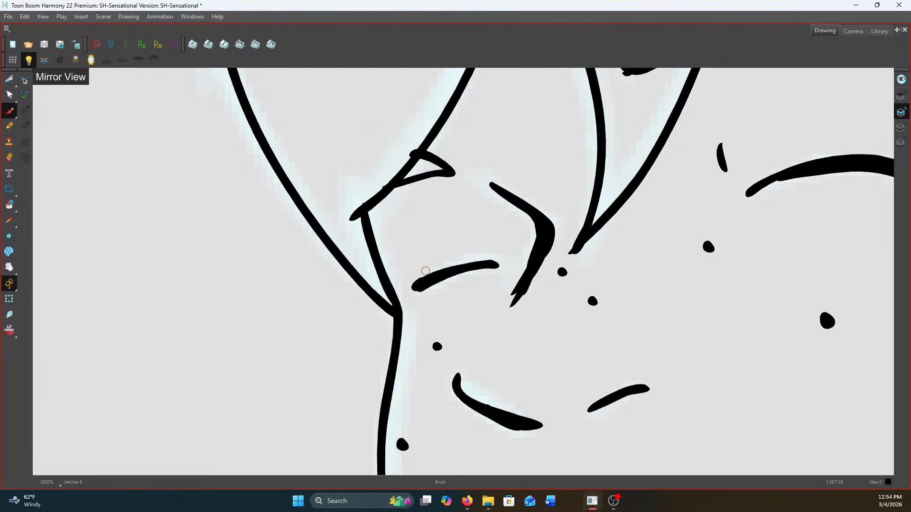
{"action": "scroll", "coordinate": [425, 271], "scroll_direction": "down", "scroll_amount": 4}
{"action": "scroll", "coordinate": [529, 223], "scroll_direction": "up", "scroll_amount": 1}
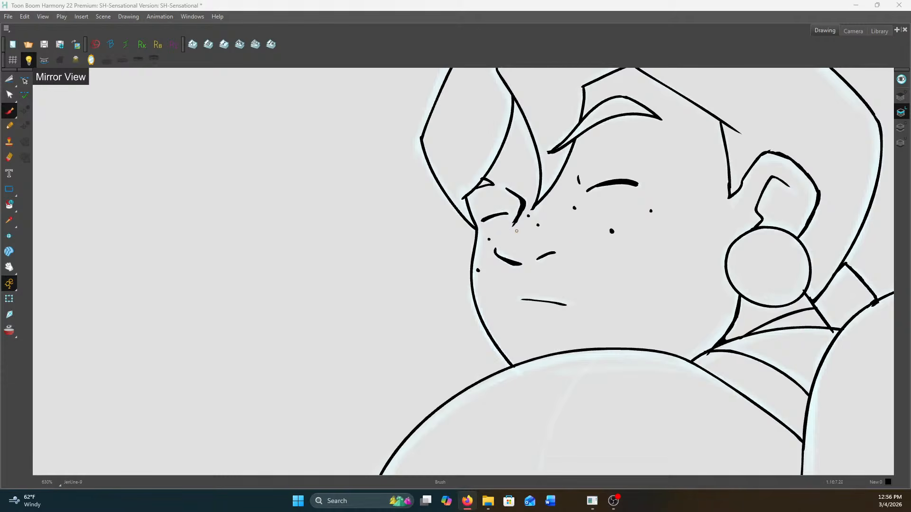
{"action": "scroll", "coordinate": [671, 233], "scroll_direction": "down", "scroll_amount": 8}
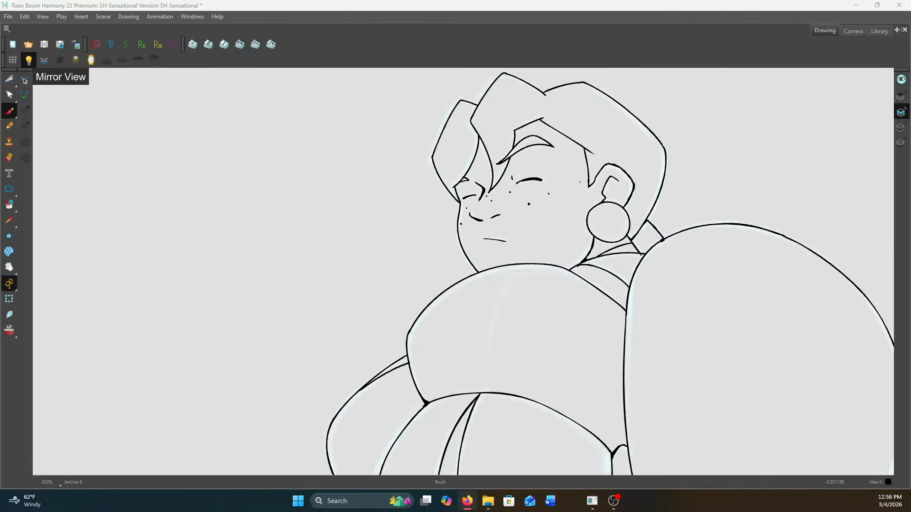
{"action": "left_click_drag", "start_coordinate": [582, 245], "coordinate": [595, 183]}
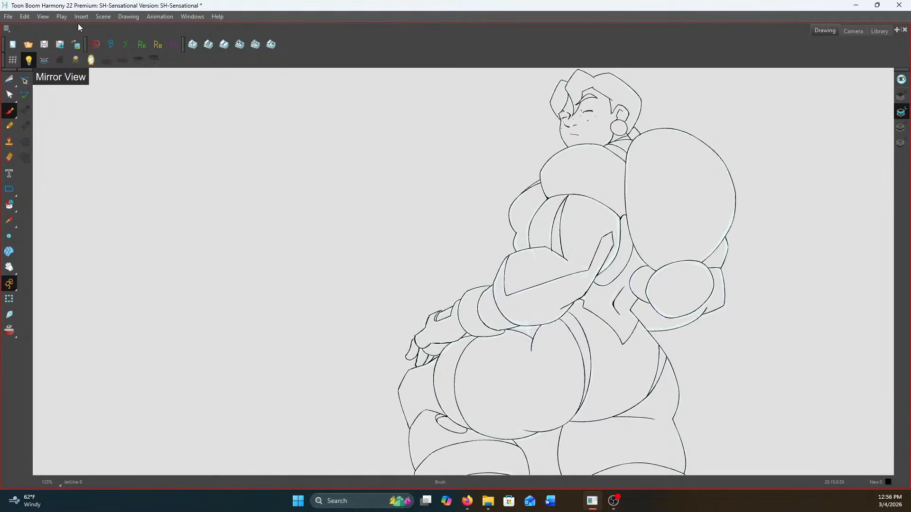
{"action": "left_click", "coordinate": [43, 45]}
Ink a finger line beneath the palm and thicken the junction where the hand meets the hip
{"action": "scroll", "coordinate": [435, 346], "scroll_direction": "up", "scroll_amount": 1}
{"action": "scroll", "coordinate": [463, 324], "scroll_direction": "up", "scroll_amount": 6}
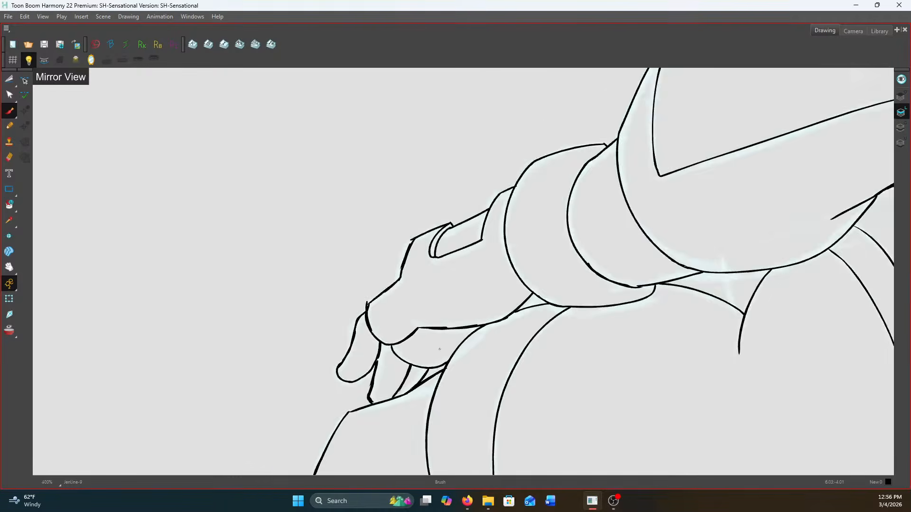
{"action": "left_click_drag", "start_coordinate": [463, 318], "coordinate": [397, 376]}
{"action": "mouse_move", "coordinate": [485, 317]}
{"action": "left_mouse_down"}
{"action": "mouse_move", "coordinate": [502, 315]}
{"action": "mouse_move", "coordinate": [487, 325]}
{"action": "left_mouse_up"}
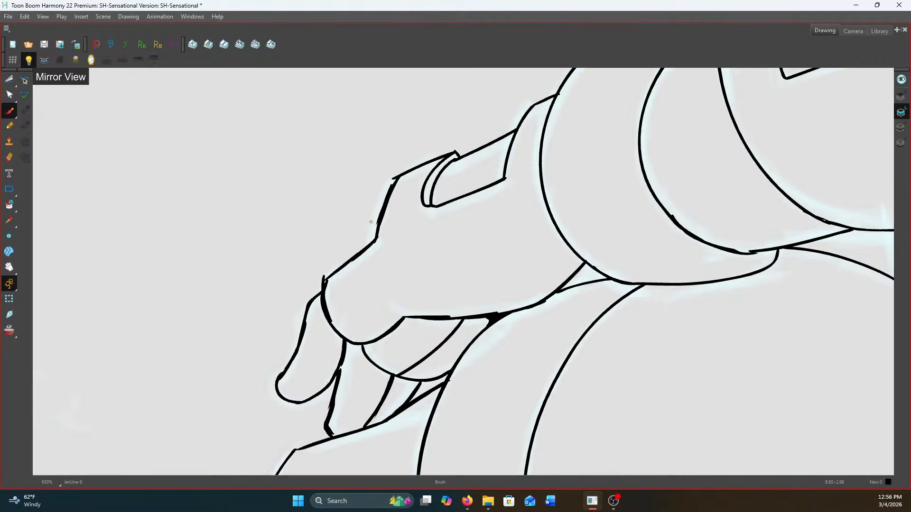
Ink the inner edge and end of the narrow glove strip on the back of the hand in the adjacent drawing
{"action": "key", "text": "f"}
{"action": "key", "text": "g"}
{"action": "key", "text": "f"}
{"action": "left_click_drag", "start_coordinate": [372, 258], "coordinate": [357, 279]}
{"action": "left_click_drag", "start_coordinate": [331, 303], "coordinate": [327, 297]}
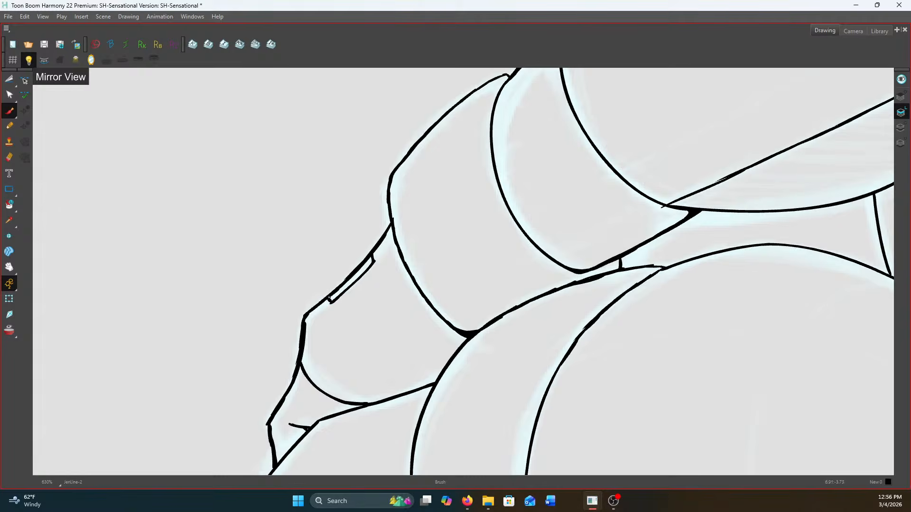
Return to the other drawing and erase the hand's upper contour along with the upper part of the glove opening
{"action": "key", "text": "g"}
{"action": "key", "text": "f"}
{"action": "key", "text": "g"}
{"action": "left_click_drag", "start_coordinate": [446, 181], "coordinate": [436, 284]}
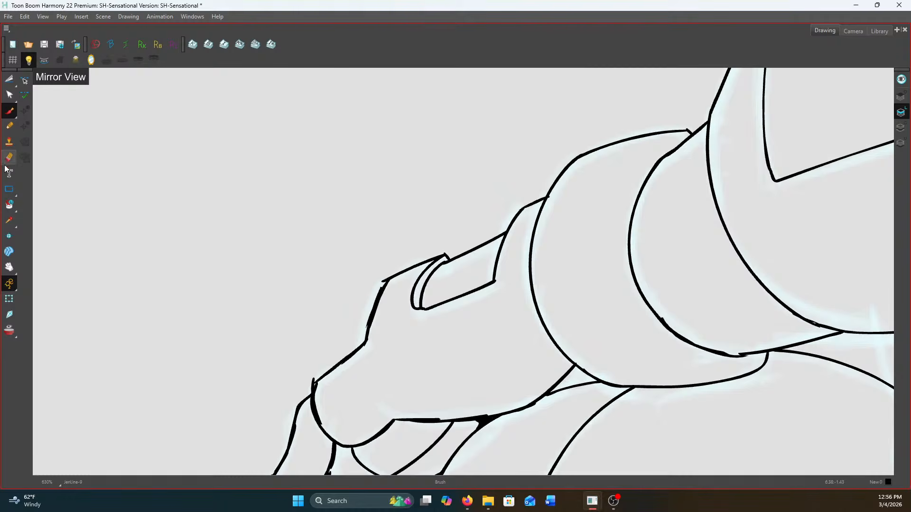
{"action": "left_click_drag", "start_coordinate": [375, 282], "coordinate": [401, 262]}
{"action": "key", "text": "ctrl+z"}
{"action": "left_click", "coordinate": [10, 158]}
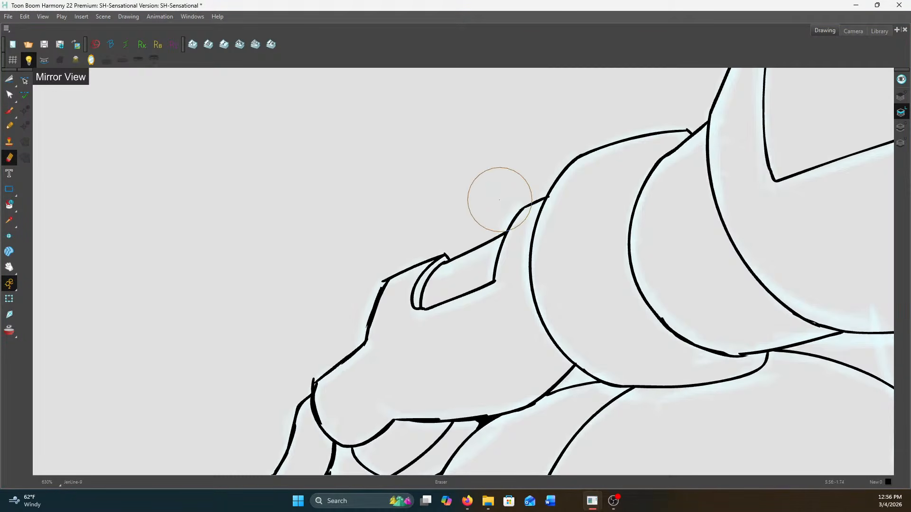
{"action": "mouse_move", "coordinate": [502, 189]}
{"action": "left_mouse_down"}
{"action": "mouse_move", "coordinate": [381, 264]}
{"action": "mouse_move", "coordinate": [472, 214]}
{"action": "mouse_move", "coordinate": [359, 303]}
{"action": "mouse_move", "coordinate": [411, 261]}
{"action": "mouse_move", "coordinate": [325, 297]}
{"action": "left_mouse_up"}
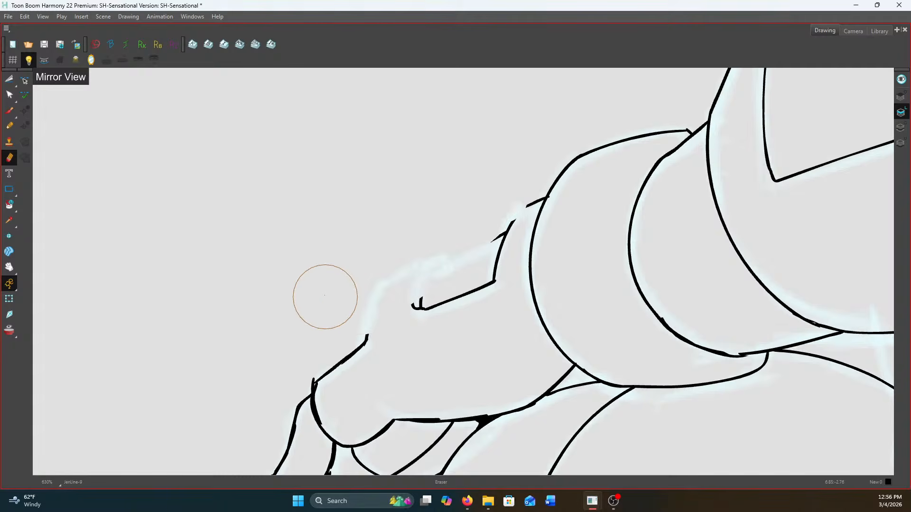
Redraw the upper hand contour from the cuff and try a steeper upper edge for the glove opening
{"action": "left_click", "coordinate": [10, 110]}
{"action": "scroll", "coordinate": [516, 222], "scroll_direction": "up", "scroll_amount": 2}
{"action": "mouse_move", "coordinate": [547, 195]}
{"action": "left_mouse_down"}
{"action": "mouse_move", "coordinate": [497, 238]}
{"action": "mouse_move", "coordinate": [407, 283]}
{"action": "left_mouse_up"}
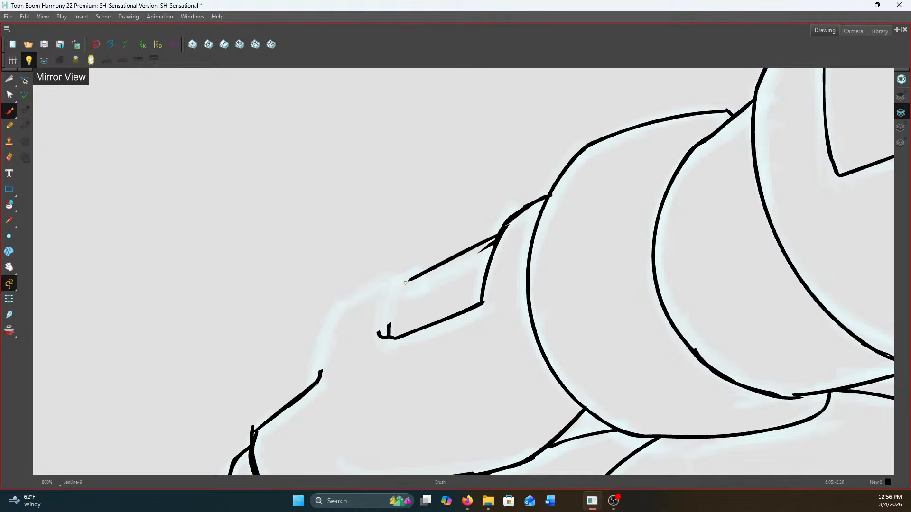
{"action": "key", "text": "ctrl+z"}
{"action": "left_click_drag", "start_coordinate": [501, 233], "coordinate": [408, 295]}
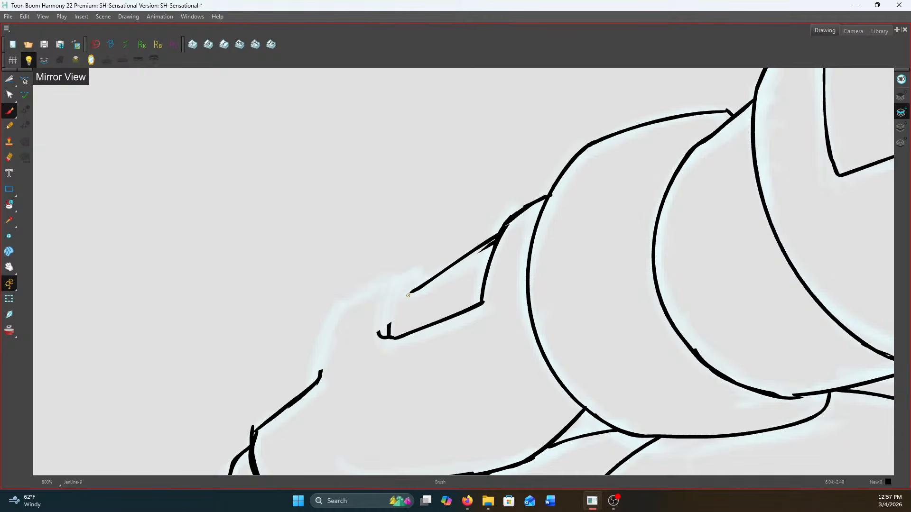
{"action": "scroll", "coordinate": [441, 359], "scroll_direction": "down", "scroll_amount": 3}
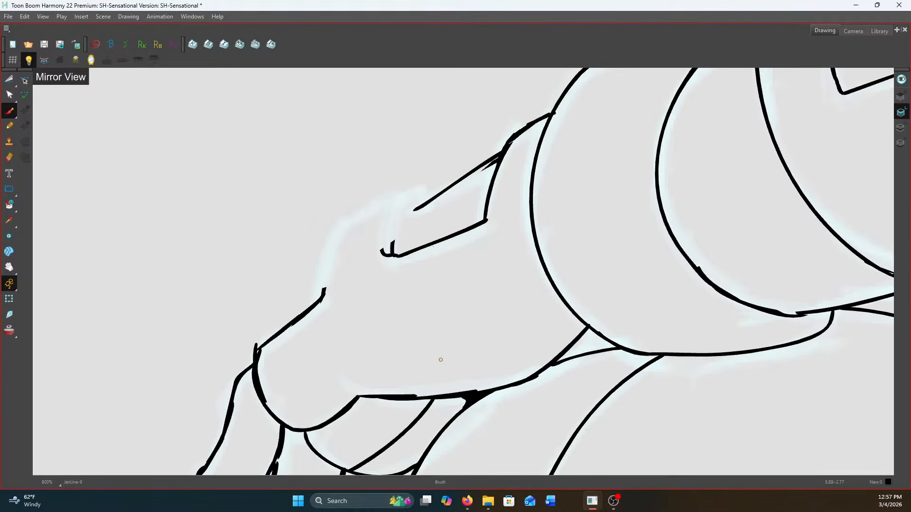
Erase the old lower edge and corner of the glove opening on the back of the hand
{"action": "left_click", "coordinate": [9, 157]}
{"action": "mouse_move", "coordinate": [382, 251]}
{"action": "left_mouse_down"}
{"action": "mouse_move", "coordinate": [392, 264]}
{"action": "mouse_move", "coordinate": [464, 240]}
{"action": "mouse_move", "coordinate": [487, 219]}
{"action": "left_mouse_up"}
{"action": "left_click", "coordinate": [9, 110]}
{"action": "left_click_drag", "start_coordinate": [496, 154], "coordinate": [414, 207]}
{"action": "key", "text": "ctrl+z"}
{"action": "key", "text": "ctrl+z"}
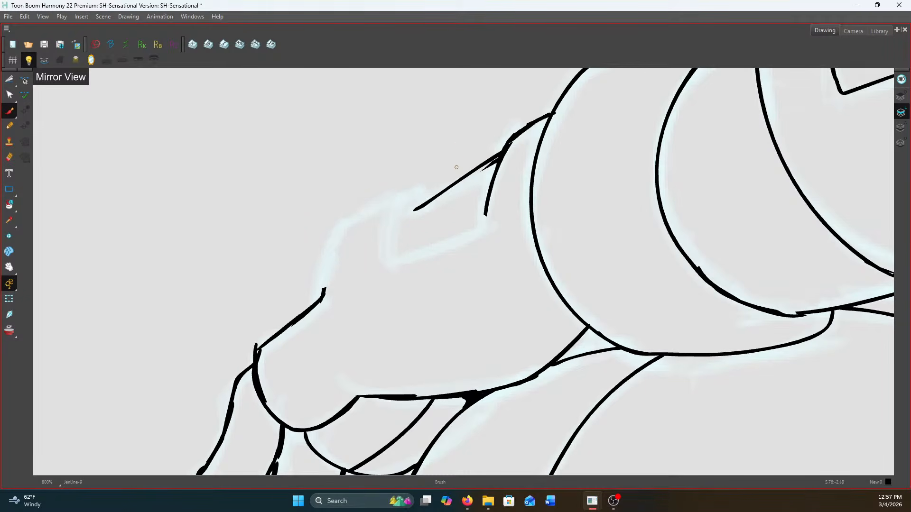
Redraw the glove opening's outline and ink a smooth contour from its far corner down to the knuckles
{"action": "mouse_move", "coordinate": [498, 154]}
{"action": "left_mouse_down"}
{"action": "mouse_move", "coordinate": [411, 206]}
{"action": "mouse_move", "coordinate": [390, 262]}
{"action": "left_mouse_up"}
{"action": "mouse_move", "coordinate": [485, 209]}
{"action": "left_mouse_down"}
{"action": "mouse_move", "coordinate": [486, 219]}
{"action": "mouse_move", "coordinate": [393, 268]}
{"action": "left_mouse_up"}
{"action": "left_click_drag", "start_coordinate": [409, 208], "coordinate": [305, 302]}
Erase the doubled upper edge of the glove opening and clean the overlap on the knuckle contour
{"action": "left_click", "coordinate": [9, 157]}
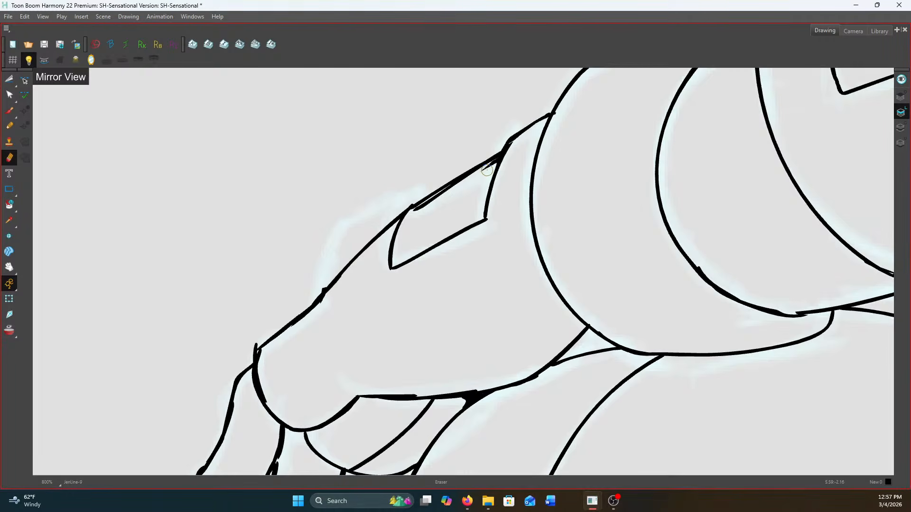
{"action": "mouse_move", "coordinate": [487, 168]}
{"action": "left_mouse_down"}
{"action": "mouse_move", "coordinate": [421, 211]}
{"action": "mouse_move", "coordinate": [495, 142]}
{"action": "mouse_move", "coordinate": [490, 162]}
{"action": "mouse_move", "coordinate": [468, 160]}
{"action": "mouse_move", "coordinate": [425, 193]}
{"action": "left_mouse_up"}
{"action": "mouse_move", "coordinate": [301, 302]}
{"action": "left_mouse_down"}
{"action": "mouse_move", "coordinate": [325, 280]}
{"action": "mouse_move", "coordinate": [313, 298]}
{"action": "left_mouse_up"}
Ink a second parallel line for the glove opening's rim and a single clean upper edge
{"action": "left_click", "coordinate": [9, 111]}
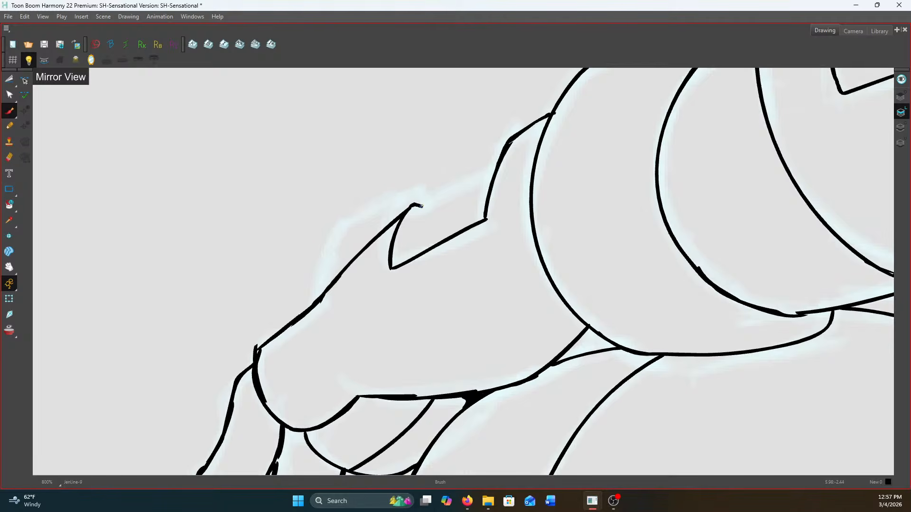
{"action": "left_click_drag", "start_coordinate": [420, 206], "coordinate": [398, 264]}
{"action": "left_click_drag", "start_coordinate": [497, 162], "coordinate": [420, 208]}
{"action": "scroll", "coordinate": [503, 141], "scroll_direction": "down", "scroll_amount": 4}
{"action": "scroll", "coordinate": [500, 183], "scroll_direction": "up", "scroll_amount": 3}
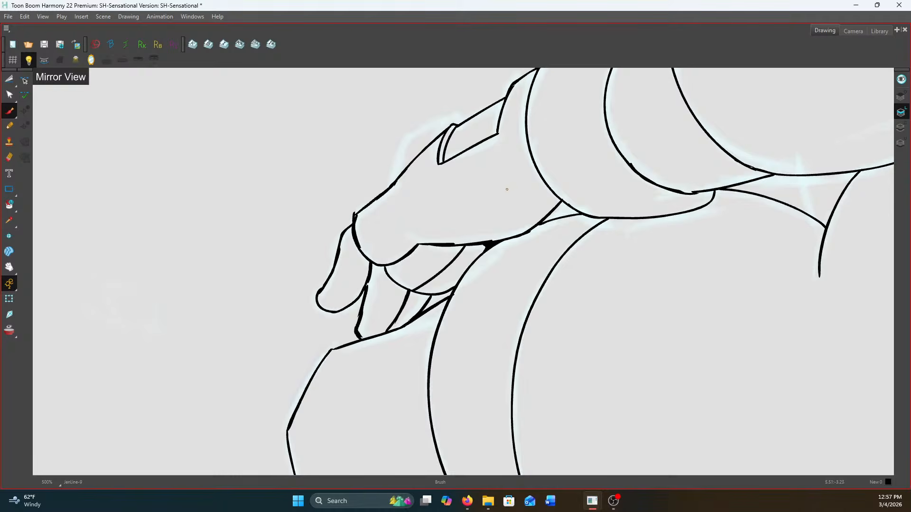
Ink short lines beneath the forearm where it meets the hips, comparing against the neighbouring drawings
{"action": "scroll", "coordinate": [478, 224], "scroll_direction": "down", "scroll_amount": 6}
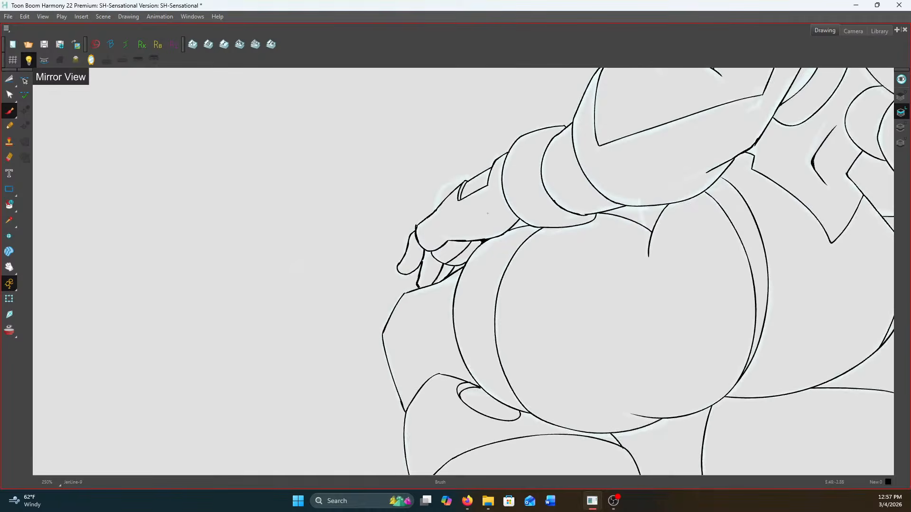
{"action": "scroll", "coordinate": [547, 262], "scroll_direction": "up", "scroll_amount": 4}
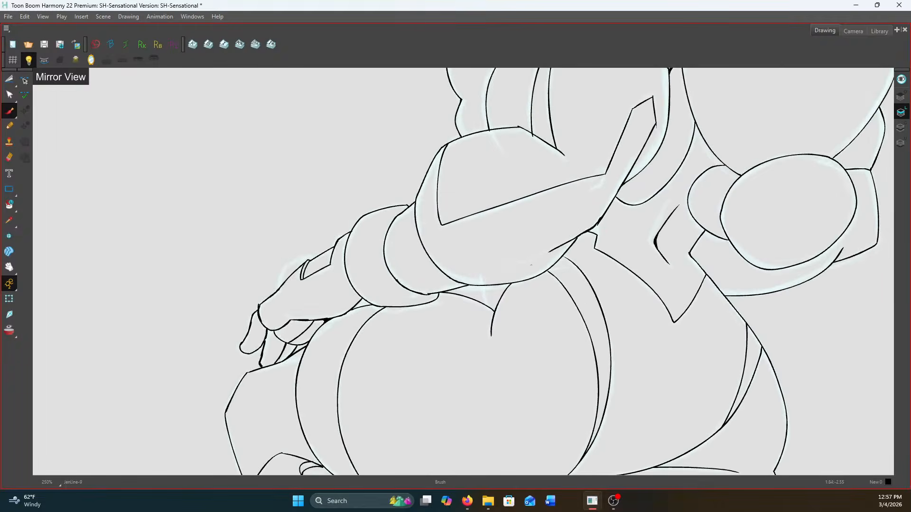
{"action": "scroll", "coordinate": [450, 140], "scroll_direction": "up", "scroll_amount": 1}
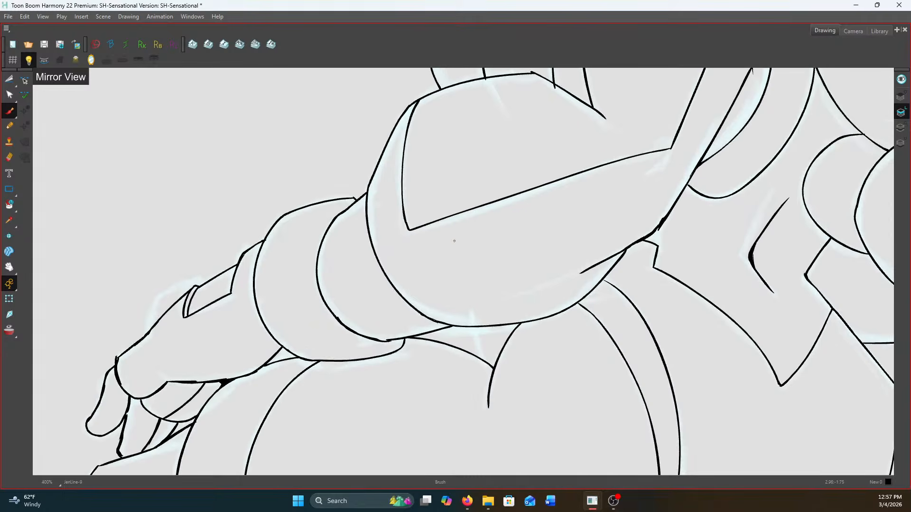
{"action": "key", "text": "f"}
{"action": "key", "text": "g"}
{"action": "key", "text": "g"}
{"action": "key", "text": "f"}
{"action": "left_click_drag", "start_coordinate": [476, 326], "coordinate": [485, 360]}
{"action": "key", "text": "g"}
{"action": "key", "text": "f"}
{"action": "key", "text": "g"}
{"action": "key", "text": "f"}
{"action": "key", "text": "f"}
{"action": "key", "text": "g"}
{"action": "left_click_drag", "start_coordinate": [498, 334], "coordinate": [491, 366]}
{"action": "key", "text": "g"}
{"action": "key", "text": "f"}
{"action": "key", "text": "f"}
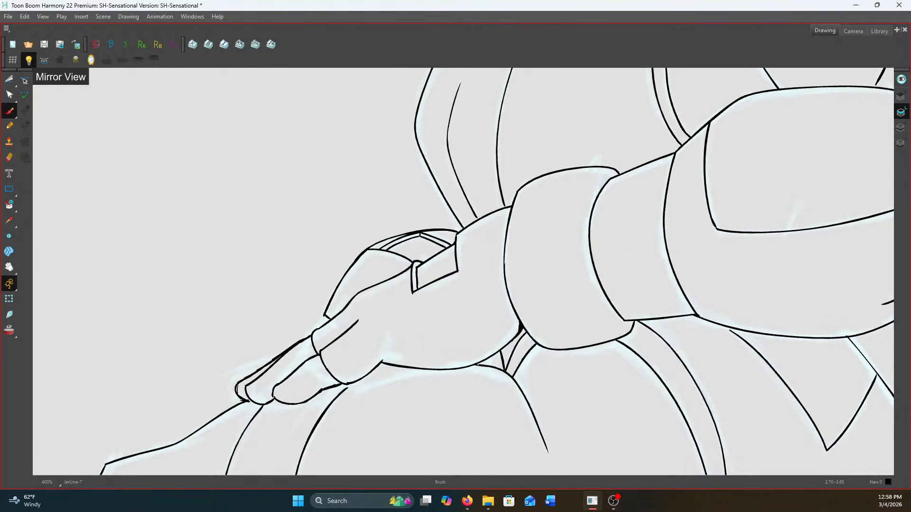
In drawing JenLine-7, ink a curved line across the far hand and erase the short line segment above it
{"action": "key", "text": "g"}
{"action": "key", "text": "g"}
{"action": "key", "text": "g"}
{"action": "key", "text": "f"}
{"action": "key", "text": "f"}
{"action": "key", "text": "f"}
{"action": "scroll", "coordinate": [380, 291], "scroll_direction": "down", "scroll_amount": 3}
{"action": "scroll", "coordinate": [334, 307], "scroll_direction": "up", "scroll_amount": 5}
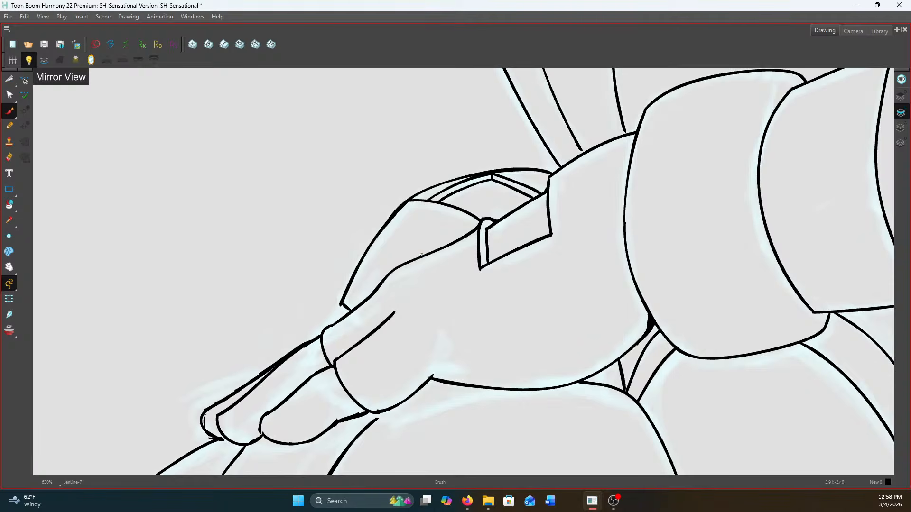
{"action": "left_click_drag", "start_coordinate": [421, 254], "coordinate": [375, 238]}
{"action": "left_click", "coordinate": [14, 156]}
{"action": "mouse_move", "coordinate": [417, 211]}
{"action": "left_mouse_down"}
{"action": "mouse_move", "coordinate": [422, 201]}
{"action": "mouse_move", "coordinate": [406, 206]}
{"action": "left_mouse_up"}
{"action": "key", "text": "ctrl+z"}
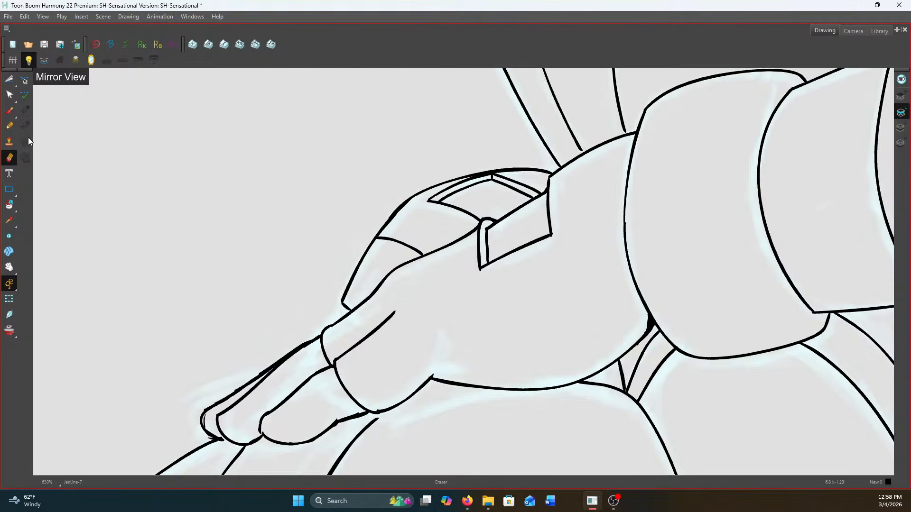
Ink a short connecting stroke beneath the far hand's new curve and save the scene
{"action": "left_click", "coordinate": [9, 111]}
{"action": "left_click_drag", "start_coordinate": [412, 250], "coordinate": [403, 264]}
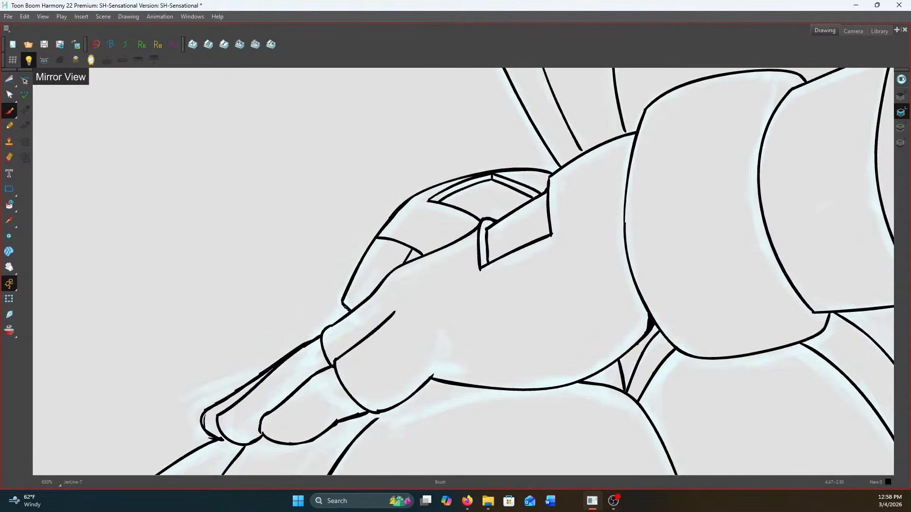
{"action": "scroll", "coordinate": [350, 299], "scroll_direction": "down", "scroll_amount": 5}
{"action": "scroll", "coordinate": [608, 228], "scroll_direction": "up", "scroll_amount": 2}
{"action": "scroll", "coordinate": [617, 232], "scroll_direction": "down", "scroll_amount": 5}
{"action": "scroll", "coordinate": [602, 204], "scroll_direction": "up", "scroll_amount": 4}
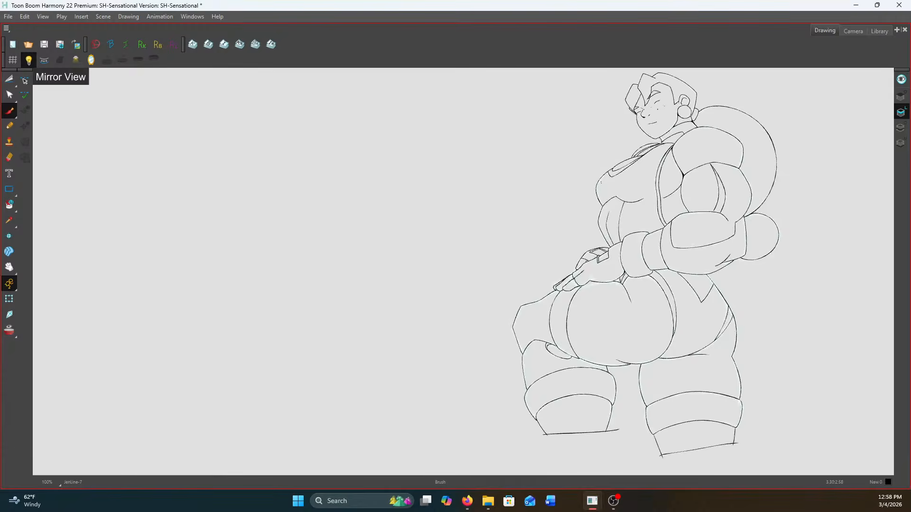
{"action": "scroll", "coordinate": [613, 187], "scroll_direction": "up", "scroll_amount": 1}
{"action": "left_click_drag", "start_coordinate": [681, 182], "coordinate": [653, 269]}
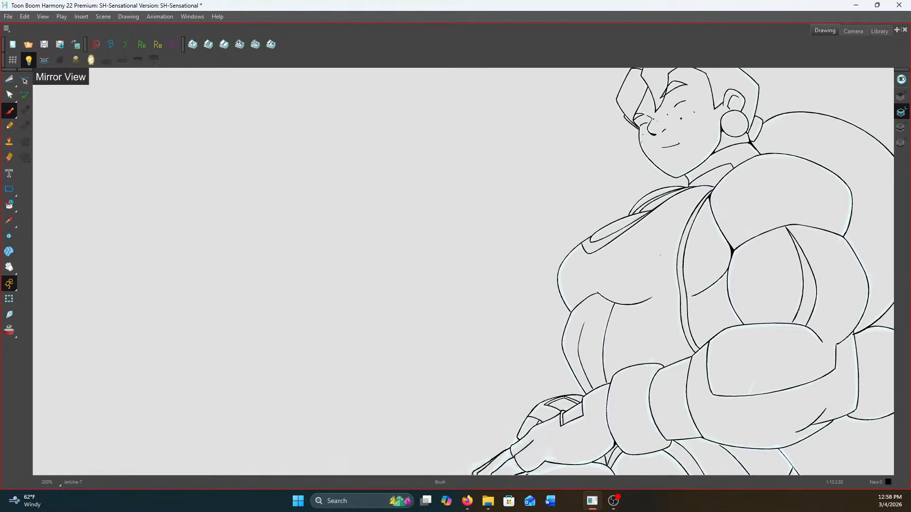
{"action": "left_click", "coordinate": [44, 44]}
{"action": "scroll", "coordinate": [708, 334], "scroll_direction": "up", "scroll_amount": 1}
{"action": "scroll", "coordinate": [634, 230], "scroll_direction": "down", "scroll_amount": 3}
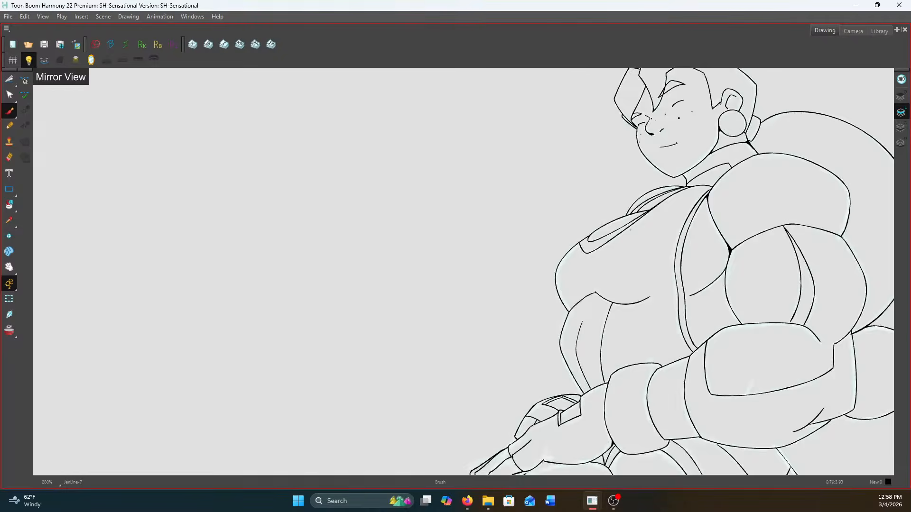
{"action": "left_click_drag", "start_coordinate": [686, 266], "coordinate": [559, 195]}
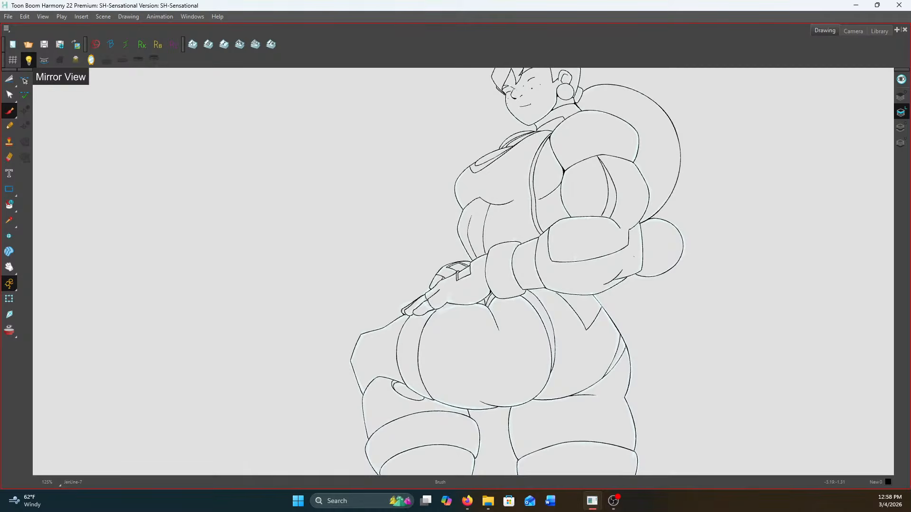
{"action": "scroll", "coordinate": [522, 290], "scroll_direction": "up", "scroll_amount": 1}
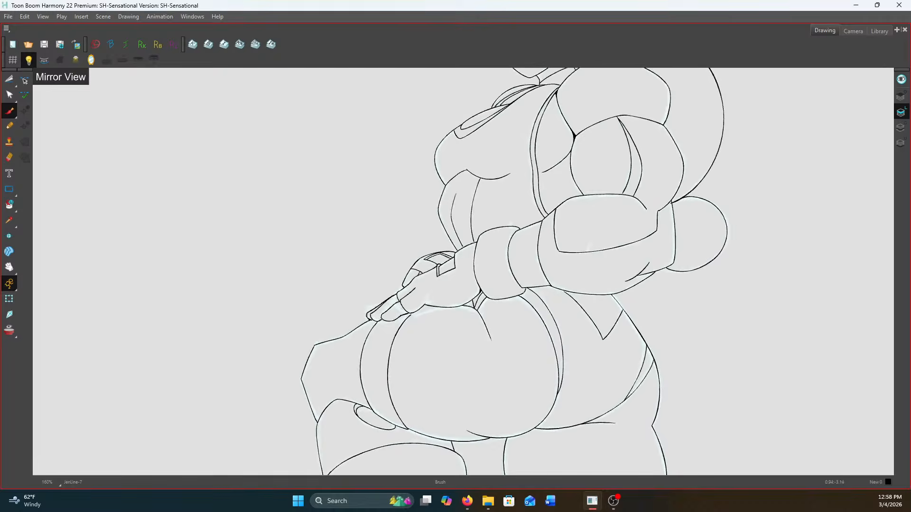
Review the line drawings and coloured drawings across the frames in the camera view and save the scene
{"action": "scroll", "coordinate": [522, 291], "scroll_direction": "down", "scroll_amount": 3}
{"action": "left_click", "coordinate": [853, 32]}
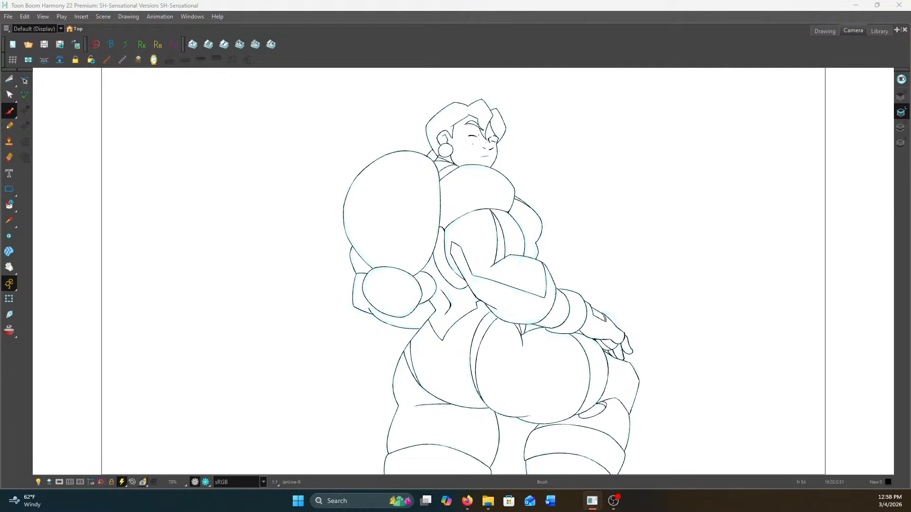
{"action": "key", "text": "shift+Return"}
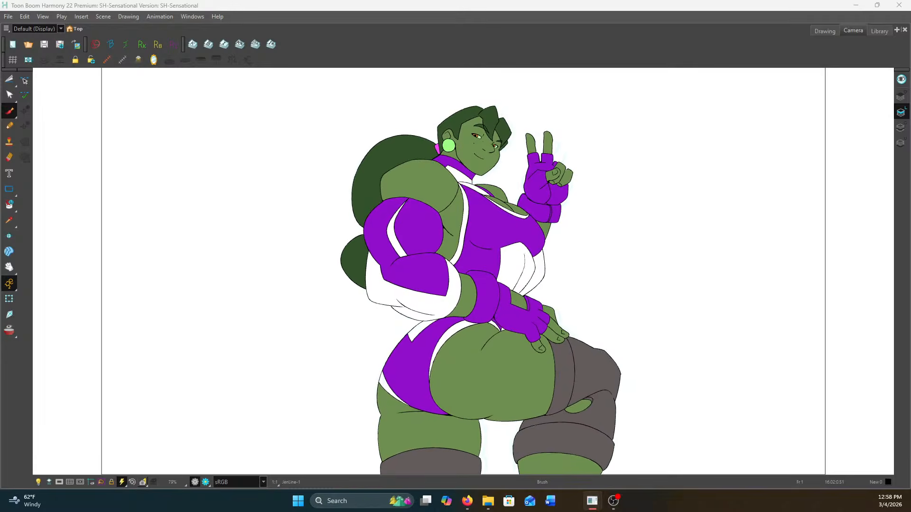
{"action": "key", "text": "shift+Return"}
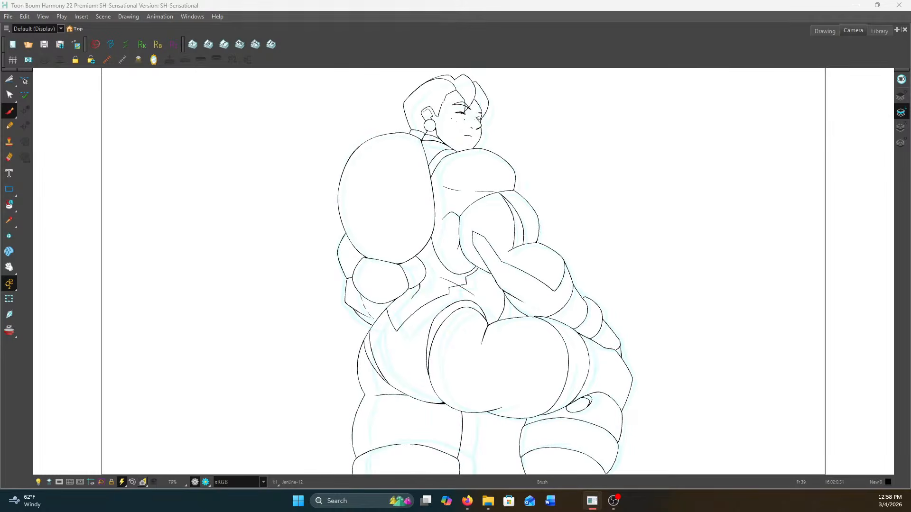
{"action": "left_click", "coordinate": [44, 44]}
{"action": "key", "text": "alt+Tab"}
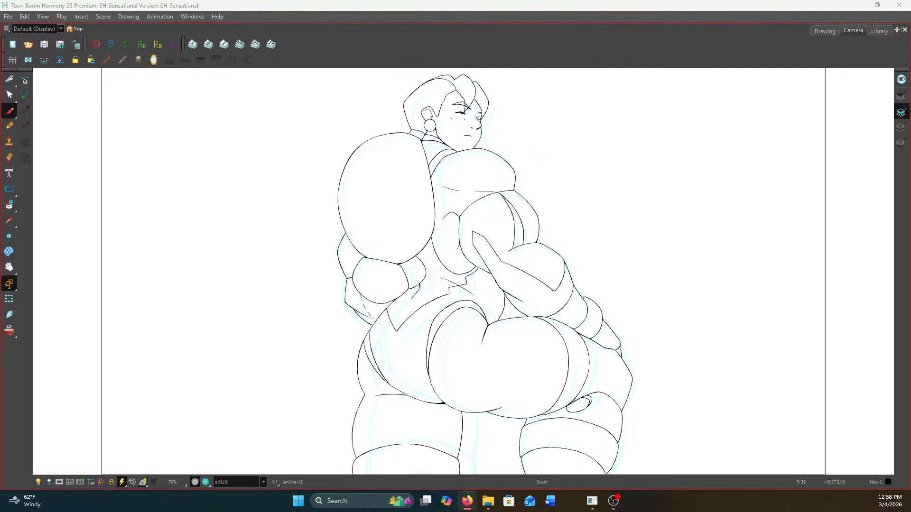
{"action": "key", "text": "alt+Tab"}
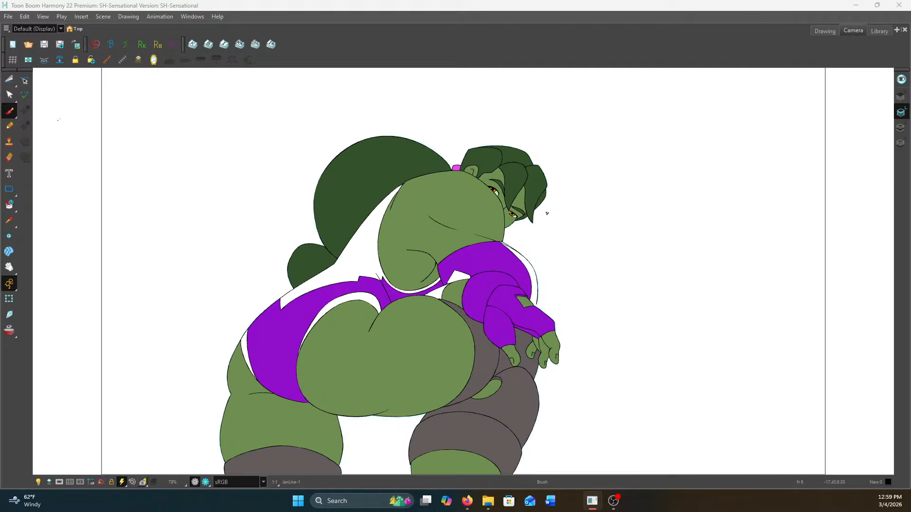
{"action": "left_click", "coordinate": [45, 45]}
In drawing JenLine-10, select all the line art, generate colour art strokes from it and make the Colour Art layer active
{"action": "left_click", "coordinate": [815, 30]}
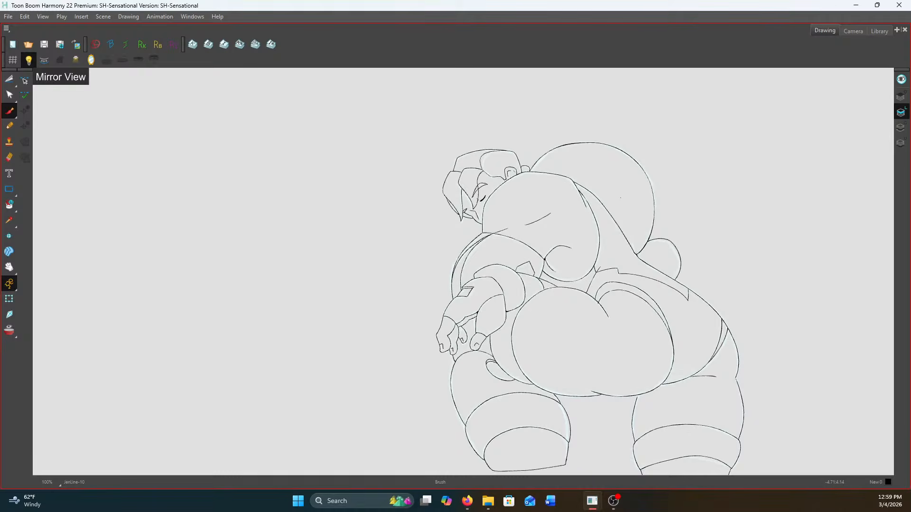
{"action": "left_click", "coordinate": [901, 80]}
{"action": "left_click", "coordinate": [9, 80]}
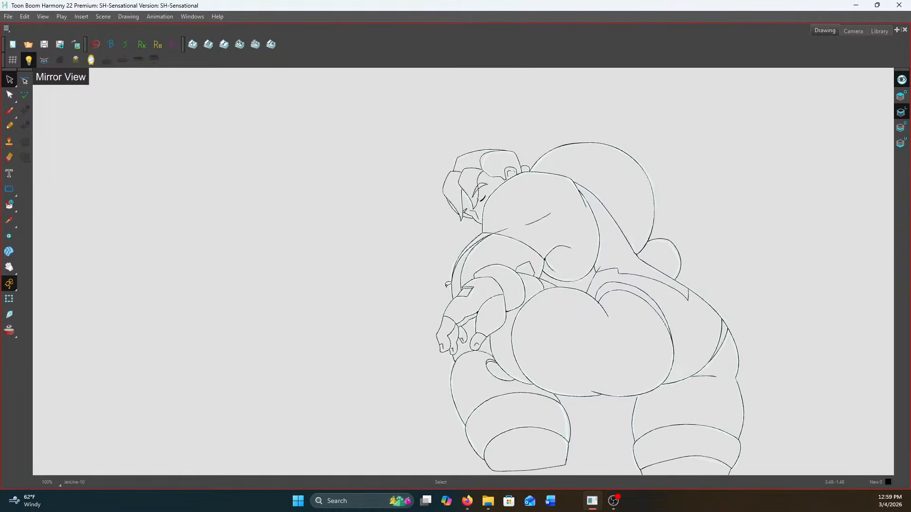
{"action": "scroll", "coordinate": [422, 270], "scroll_direction": "down", "scroll_amount": 3}
{"action": "left_click_drag", "start_coordinate": [664, 251], "coordinate": [647, 300]}
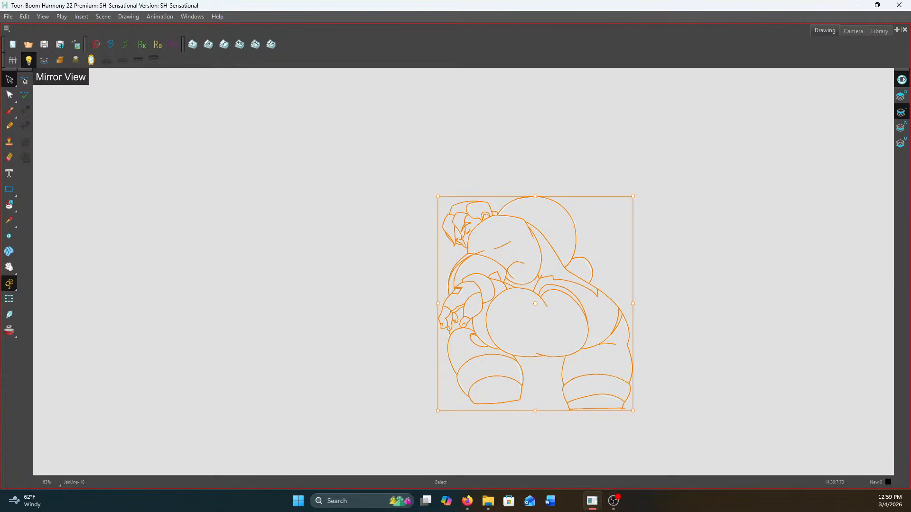
{"action": "scroll", "coordinate": [538, 273], "scroll_direction": "up", "scroll_amount": 4}
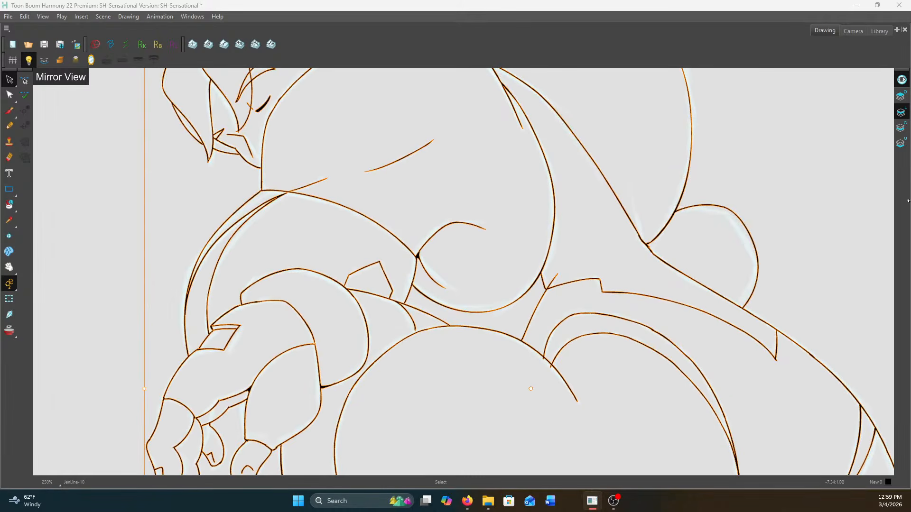
{"action": "left_click", "coordinate": [900, 128]}
{"action": "scroll", "coordinate": [649, 220], "scroll_direction": "down", "scroll_amount": 1}
{"action": "scroll", "coordinate": [574, 204], "scroll_direction": "down", "scroll_amount": 2}
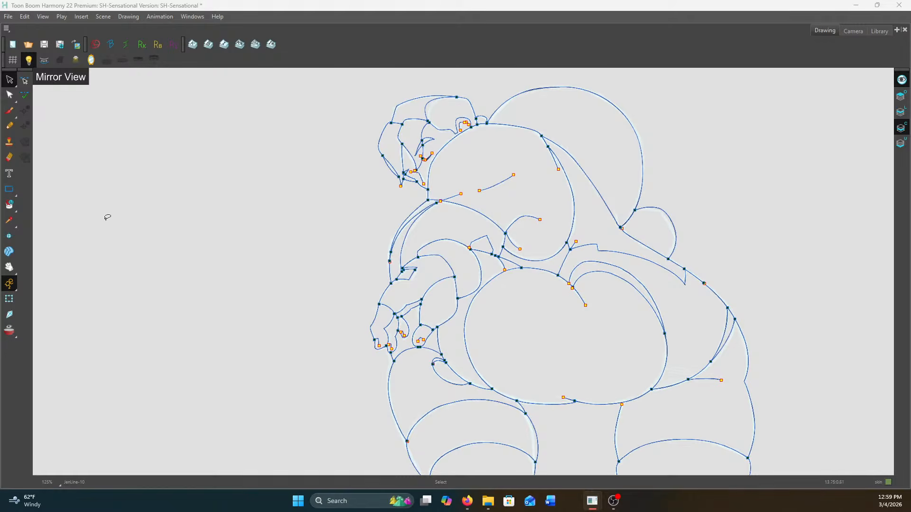
Paint the buttocks, the stocking's opening and the bare back with the green skin colour
{"action": "left_click", "coordinate": [12, 206]}
{"action": "left_click", "coordinate": [36, 203]}
{"action": "left_click", "coordinate": [578, 381]}
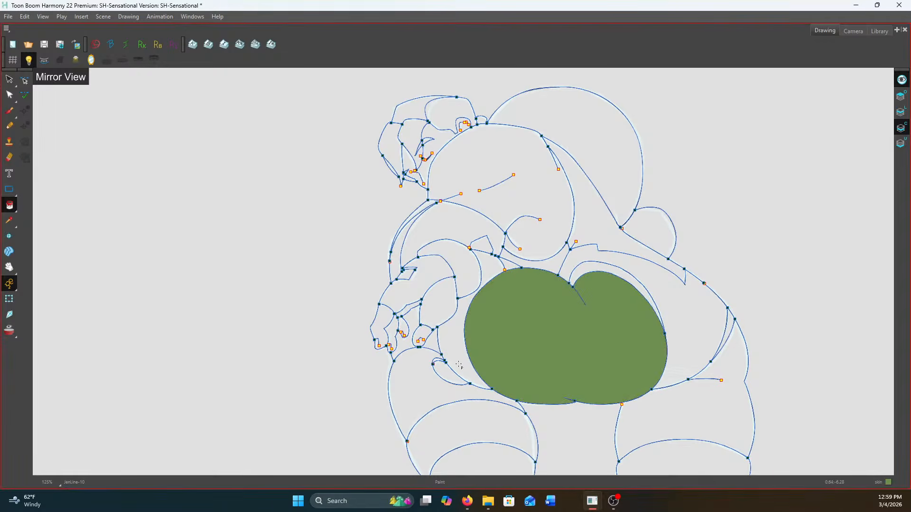
{"action": "left_click", "coordinate": [449, 372]}
{"action": "scroll", "coordinate": [567, 258], "scroll_direction": "up", "scroll_amount": 2}
{"action": "left_click", "coordinate": [544, 250]}
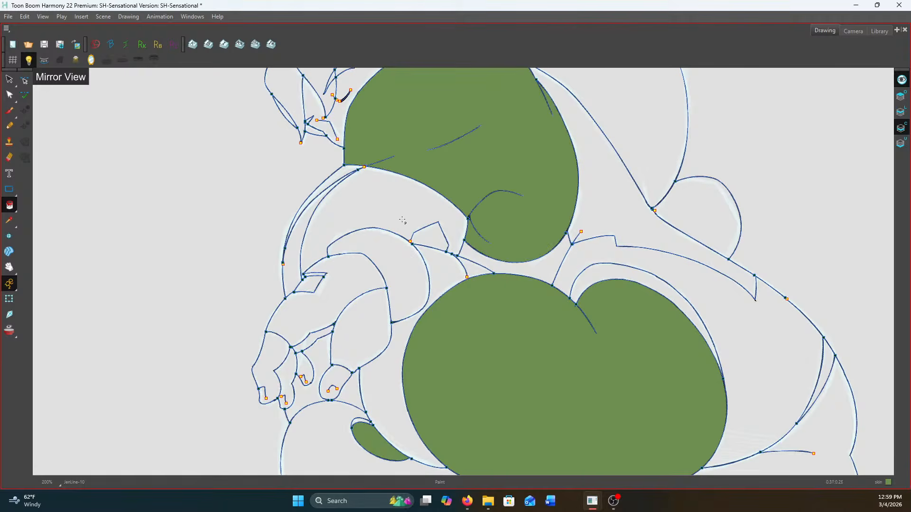
Paint the exposed fingers, the thumb and the glove's cut-out with the green skin colour
{"action": "left_click", "coordinate": [274, 368]}
{"action": "left_click", "coordinate": [285, 384]}
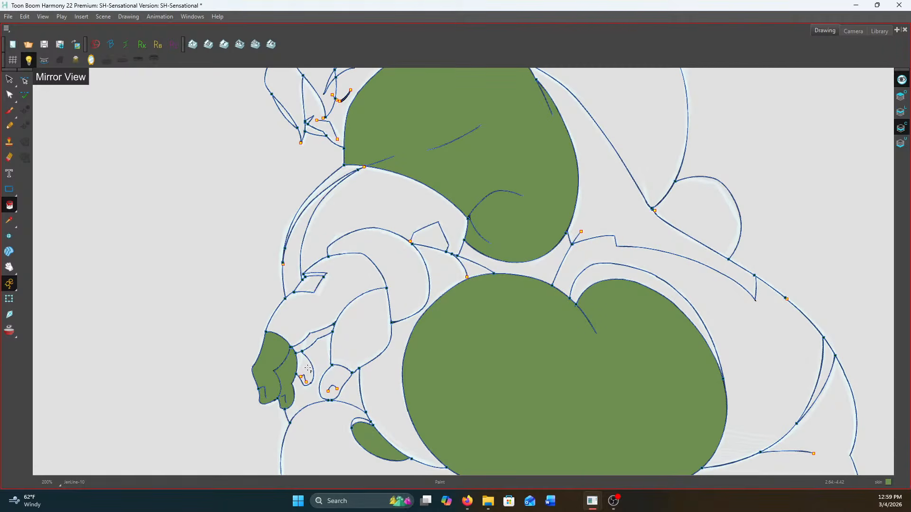
{"action": "left_click", "coordinate": [305, 370]}
{"action": "left_click", "coordinate": [333, 387]}
{"action": "left_click", "coordinate": [311, 284]}
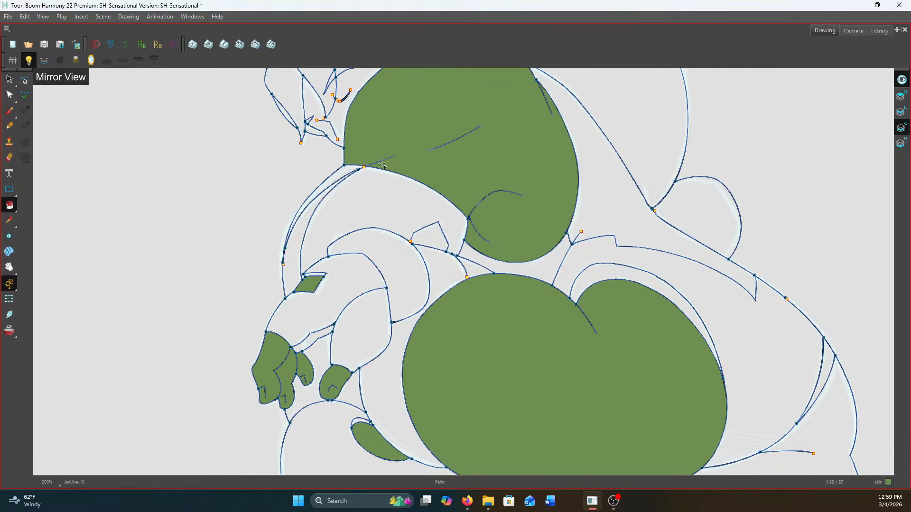
Fill the face and ear with the green skin colour
{"action": "left_click_drag", "start_coordinate": [382, 164], "coordinate": [443, 325]}
{"action": "scroll", "coordinate": [443, 326], "scroll_direction": "up", "scroll_amount": 2}
{"action": "left_click", "coordinate": [399, 171]}
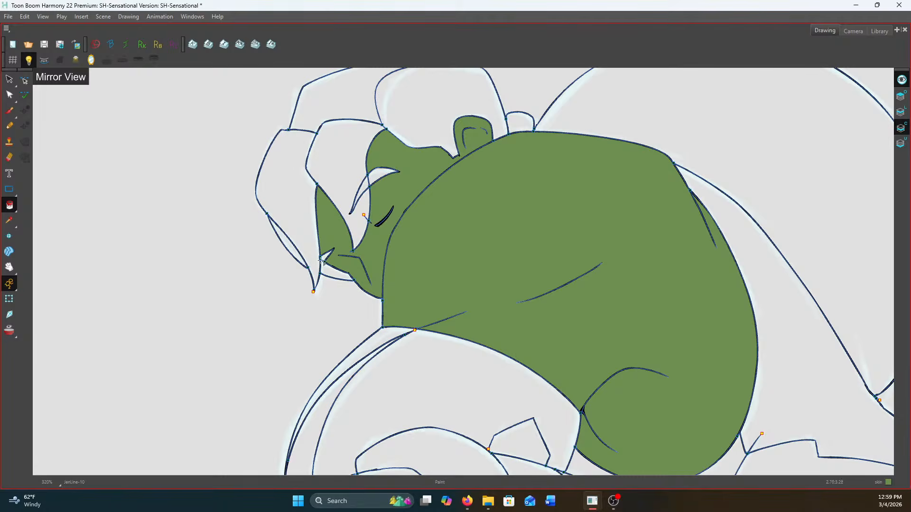
Close the gap where the inner thigh line meets the buttock with short invisible strokes
{"action": "scroll", "coordinate": [626, 246], "scroll_direction": "down", "scroll_amount": 4}
{"action": "left_click_drag", "start_coordinate": [689, 325], "coordinate": [648, 128]}
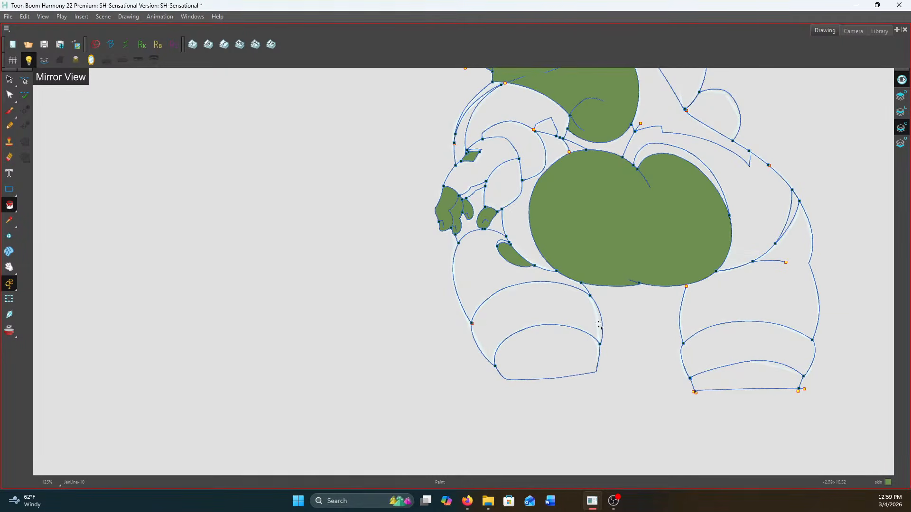
{"action": "scroll", "coordinate": [588, 330], "scroll_direction": "up", "scroll_amount": 3}
{"action": "left_click_drag", "start_coordinate": [9, 205], "coordinate": [36, 259]}
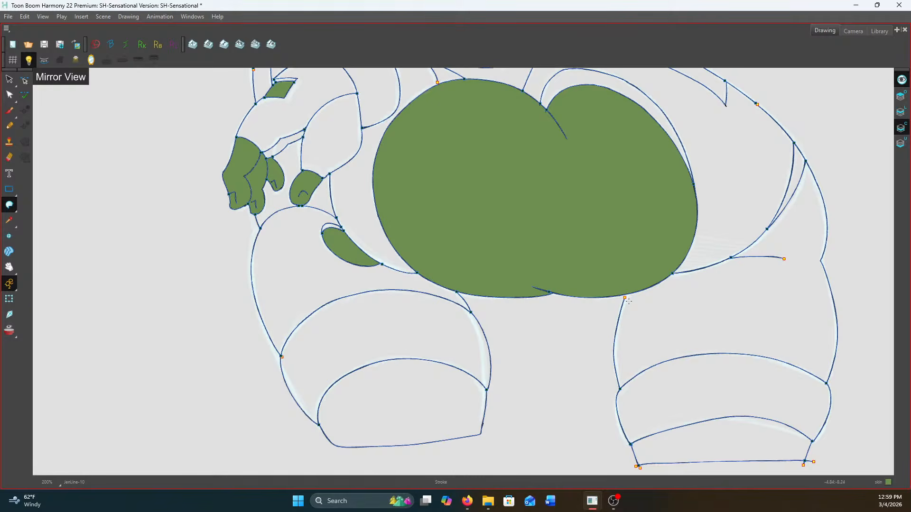
{"action": "scroll", "coordinate": [631, 297], "scroll_direction": "up", "scroll_amount": 3}
{"action": "left_click_drag", "start_coordinate": [633, 273], "coordinate": [607, 326]}
{"action": "left_click_drag", "start_coordinate": [607, 304], "coordinate": [628, 322]}
{"action": "scroll", "coordinate": [582, 309], "scroll_direction": "down", "scroll_amount": 1}
Paint the thigh above the stocking with the green skin colour
{"action": "left_click_drag", "start_coordinate": [9, 206], "coordinate": [106, 218]}
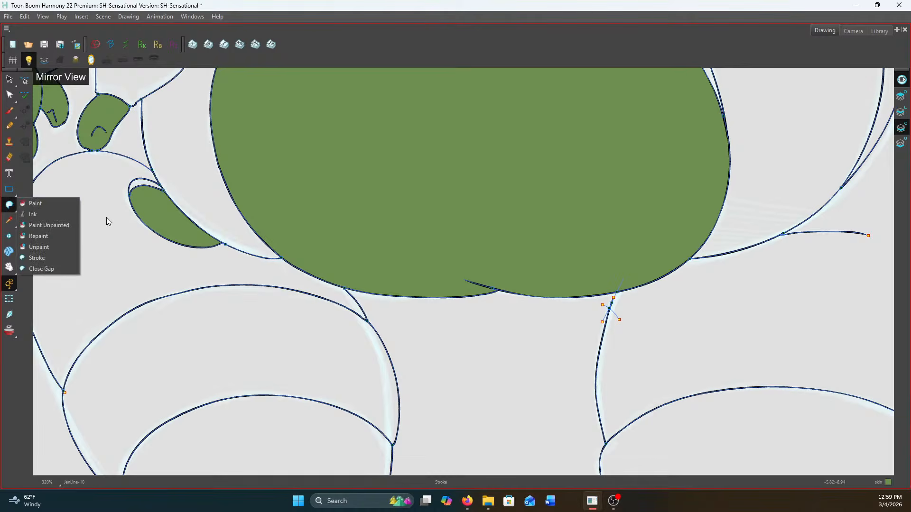
{"action": "left_click", "coordinate": [67, 204]}
{"action": "left_click_drag", "start_coordinate": [10, 205], "coordinate": [31, 205]}
{"action": "left_click", "coordinate": [658, 316]}
{"action": "scroll", "coordinate": [678, 311], "scroll_direction": "down", "scroll_amount": 3}
Paint the front hair locks and eyebrow dark green, undoing the fill that spills over the face
{"action": "left_click_drag", "start_coordinate": [711, 284], "coordinate": [699, 358]}
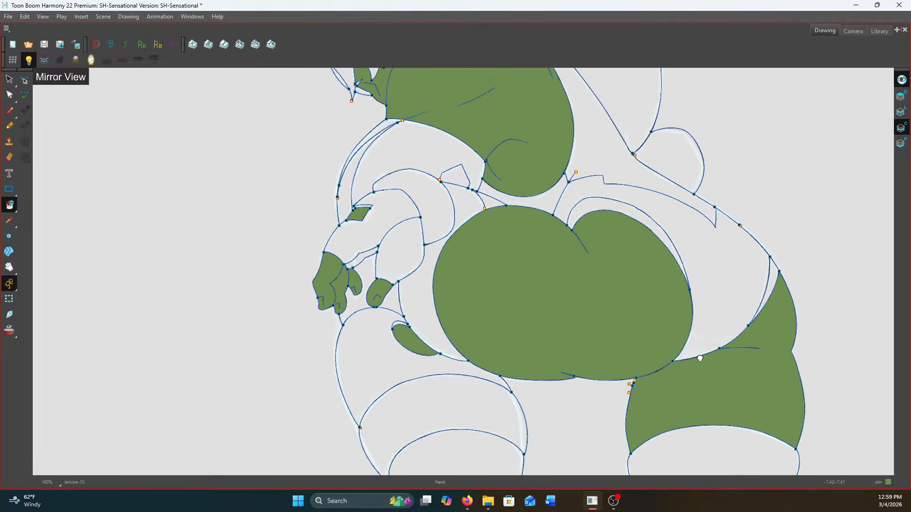
{"action": "scroll", "coordinate": [362, 267], "scroll_direction": "up", "scroll_amount": 2}
{"action": "scroll", "coordinate": [392, 285], "scroll_direction": "up", "scroll_amount": 3}
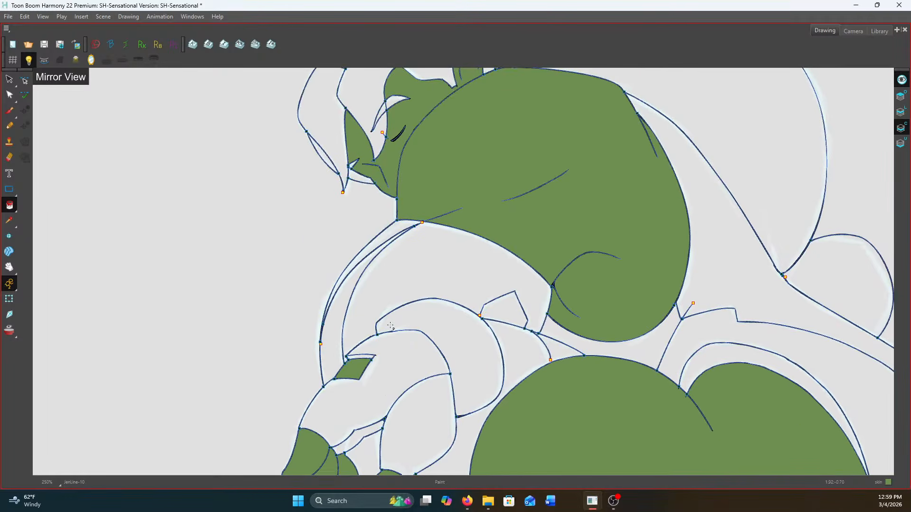
{"action": "scroll", "coordinate": [400, 214], "scroll_direction": "up", "scroll_amount": 1}
{"action": "left_click_drag", "start_coordinate": [400, 214], "coordinate": [432, 365]}
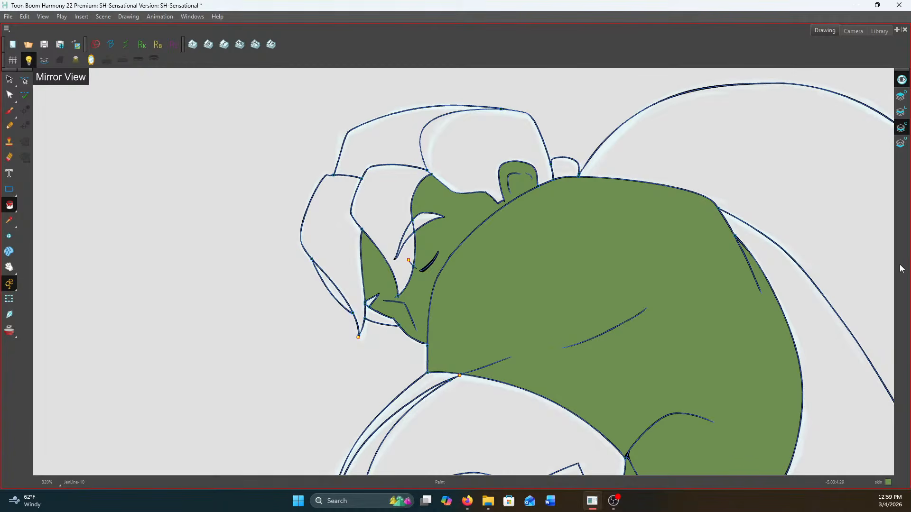
{"action": "left_click", "coordinate": [351, 260]}
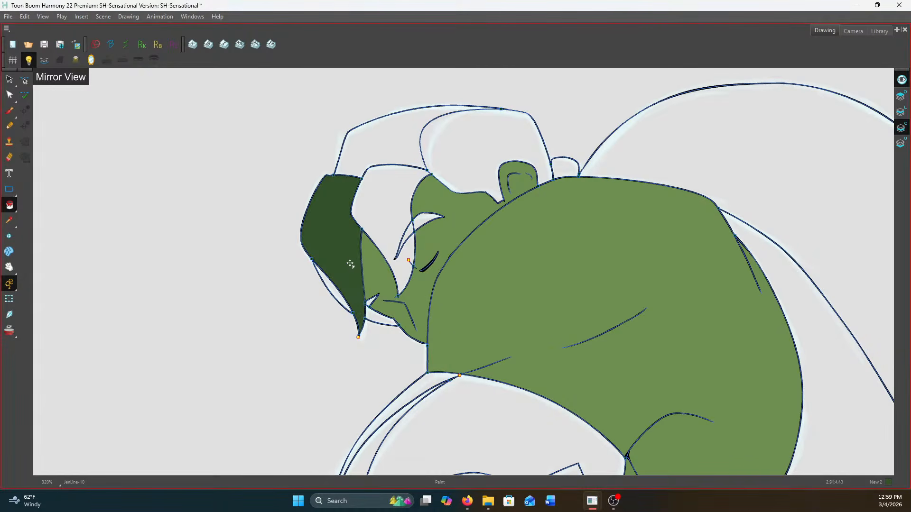
{"action": "left_click", "coordinate": [333, 291]}
{"action": "left_click", "coordinate": [396, 220]}
{"action": "left_click", "coordinate": [429, 221]}
{"action": "left_click", "coordinate": [407, 234]}
{"action": "left_click", "coordinate": [372, 309]}
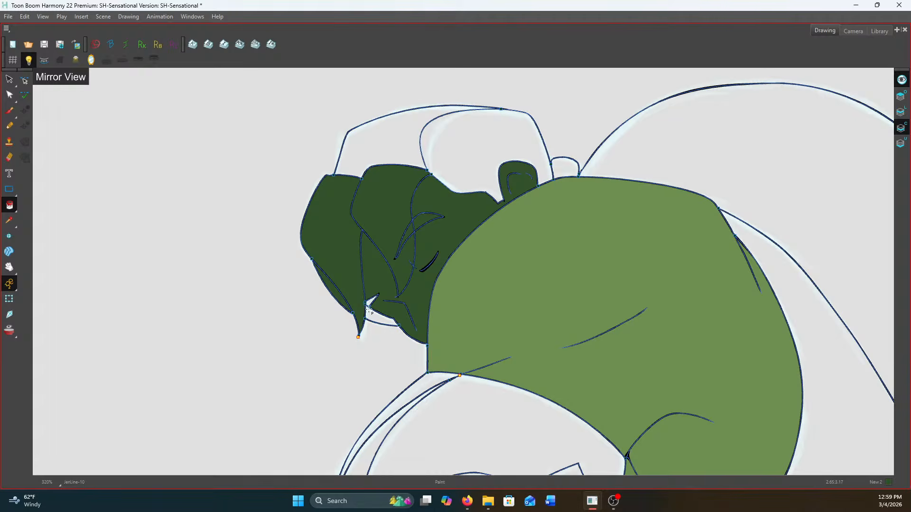
{"action": "key", "text": "ctrl+z"}
Paint the top and back of the hair, the large ponytail and its rounded end dark green
{"action": "left_click", "coordinate": [384, 142]}
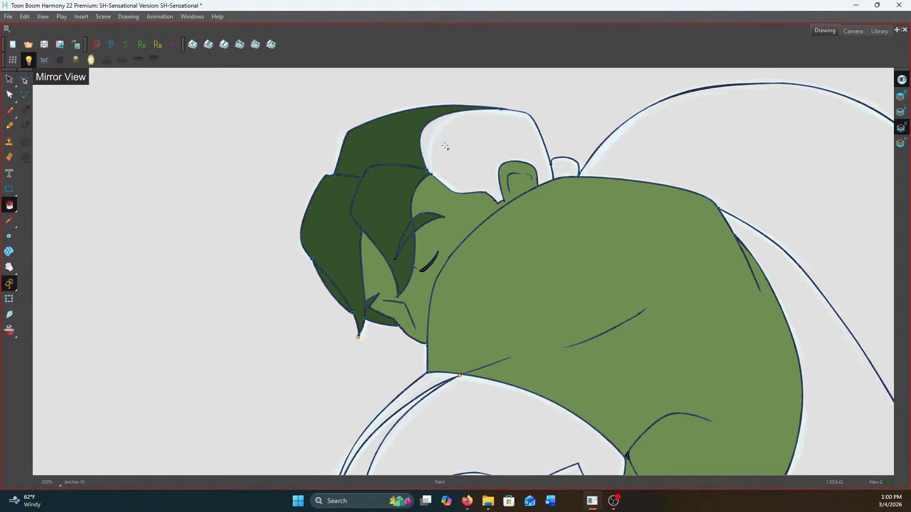
{"action": "left_click", "coordinate": [439, 141]}
{"action": "left_click", "coordinate": [614, 159]}
{"action": "scroll", "coordinate": [607, 155], "scroll_direction": "down", "scroll_amount": 5}
{"action": "scroll", "coordinate": [778, 302], "scroll_direction": "up", "scroll_amount": 2}
{"action": "left_click", "coordinate": [705, 206]}
Paint the leotard's hip panel and the narrow strip beneath the back purple
{"action": "scroll", "coordinate": [694, 204], "scroll_direction": "up", "scroll_amount": 1}
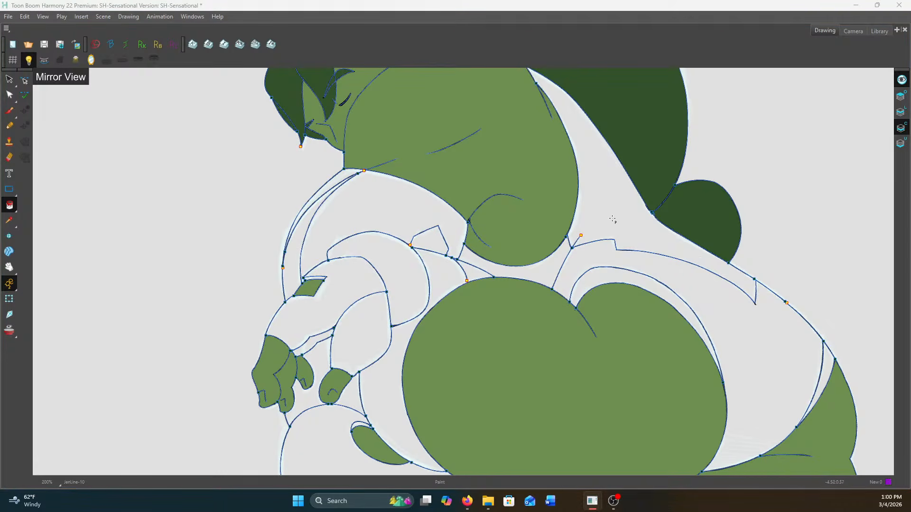
{"action": "left_click", "coordinate": [588, 252]}
{"action": "left_click", "coordinate": [507, 262]}
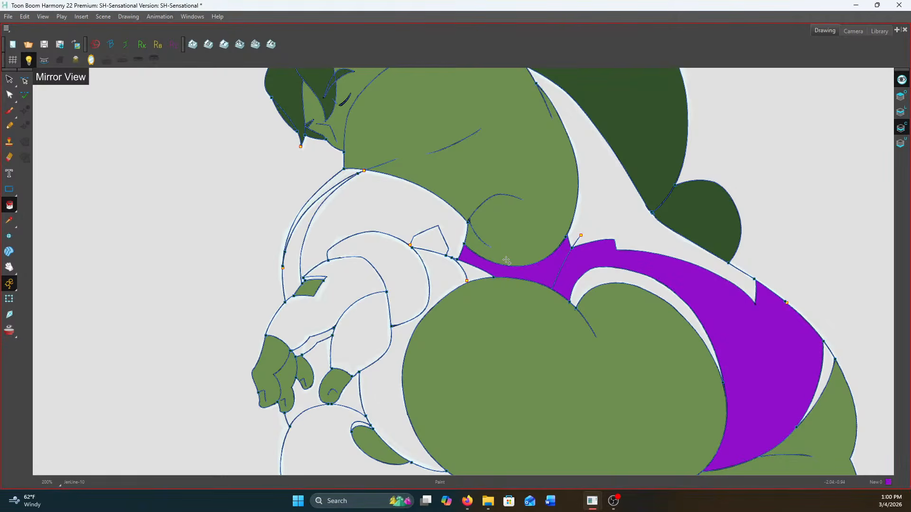
Draw an invisible stroke to close the open area between the forearm, the glove cuff and the buttock
{"action": "scroll", "coordinate": [507, 262], "scroll_direction": "up", "scroll_amount": 2}
{"action": "left_click", "coordinate": [9, 205]}
{"action": "left_click", "coordinate": [40, 257]}
{"action": "scroll", "coordinate": [400, 296], "scroll_direction": "up", "scroll_amount": 2}
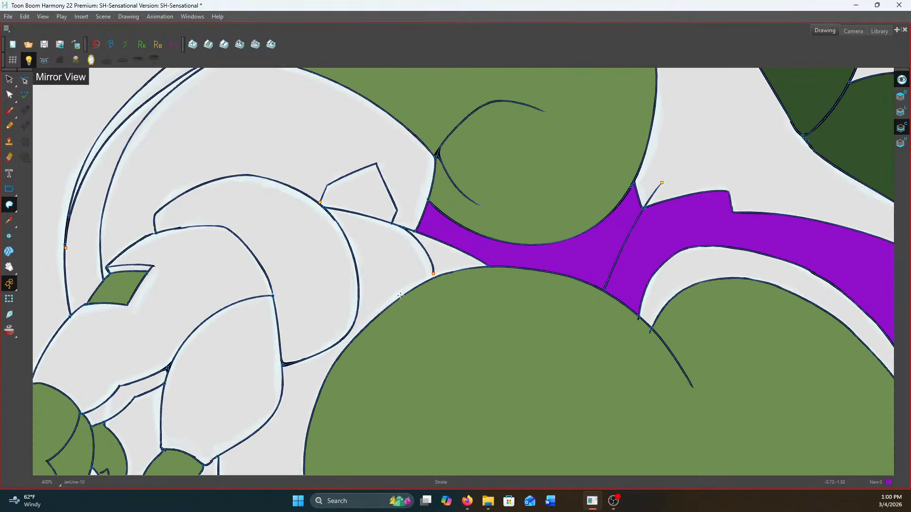
{"action": "left_click_drag", "start_coordinate": [423, 290], "coordinate": [342, 317]}
{"action": "scroll", "coordinate": [432, 273], "scroll_direction": "up", "scroll_amount": 1}
{"action": "scroll", "coordinate": [433, 273], "scroll_direction": "down", "scroll_amount": 3}
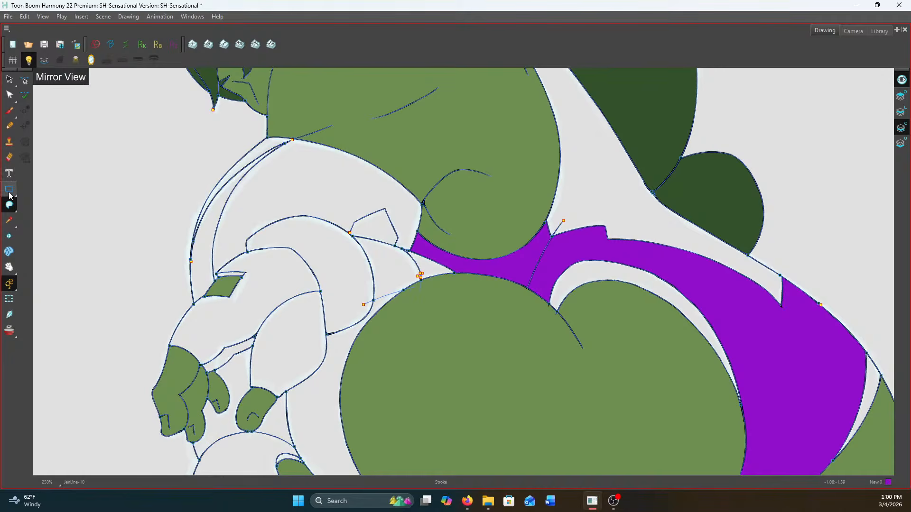
Paint the glove's cuff, hand, thumb section and small inner sliver purple
{"action": "left_click", "coordinate": [9, 205]}
{"action": "left_click", "coordinate": [42, 211]}
{"action": "left_click", "coordinate": [320, 274]}
{"action": "left_click", "coordinate": [263, 300]}
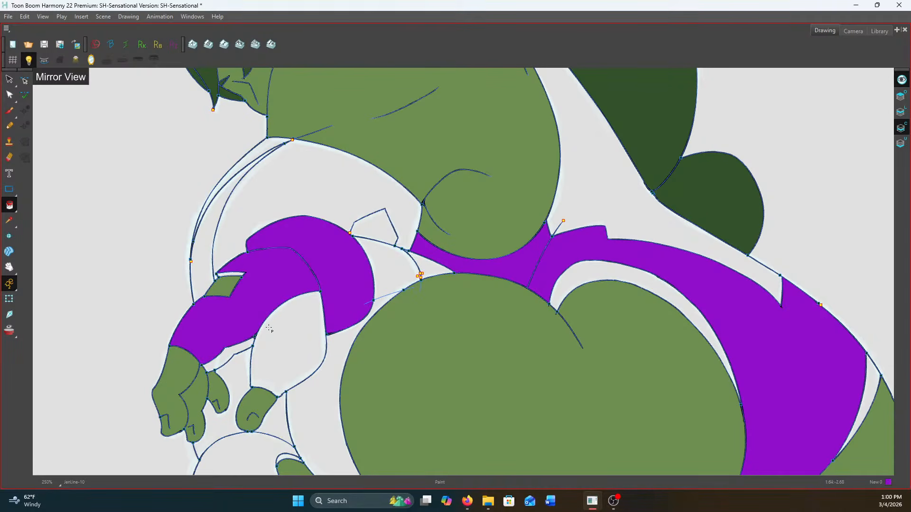
{"action": "left_click", "coordinate": [284, 351]}
{"action": "left_click", "coordinate": [238, 354]}
{"action": "left_click", "coordinate": [234, 273]}
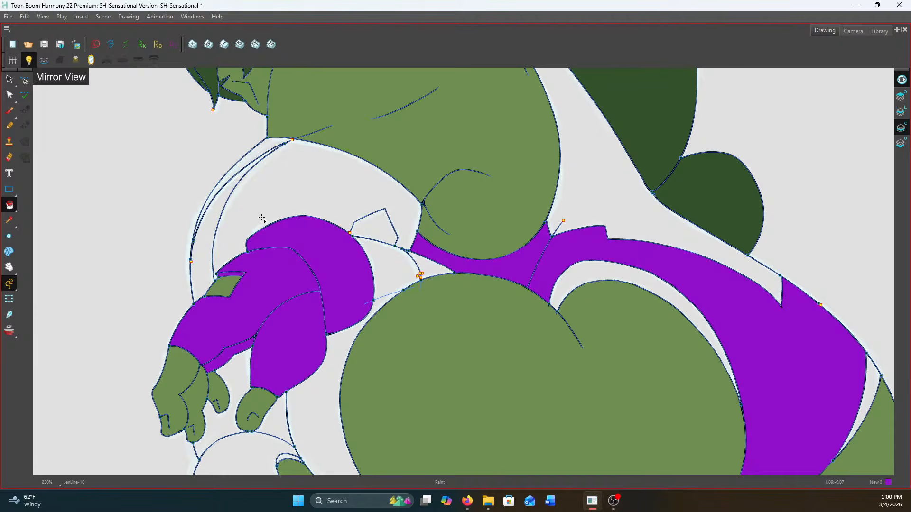
Undo the spilled sleeve fill and close the gap at the angular patch's corner above the glove cuff with an invisible stroke
{"action": "left_click", "coordinate": [261, 217]}
{"action": "key", "text": "ctrl+z"}
{"action": "left_click_drag", "start_coordinate": [10, 205], "coordinate": [38, 259]}
{"action": "scroll", "coordinate": [350, 231], "scroll_direction": "up", "scroll_amount": 10}
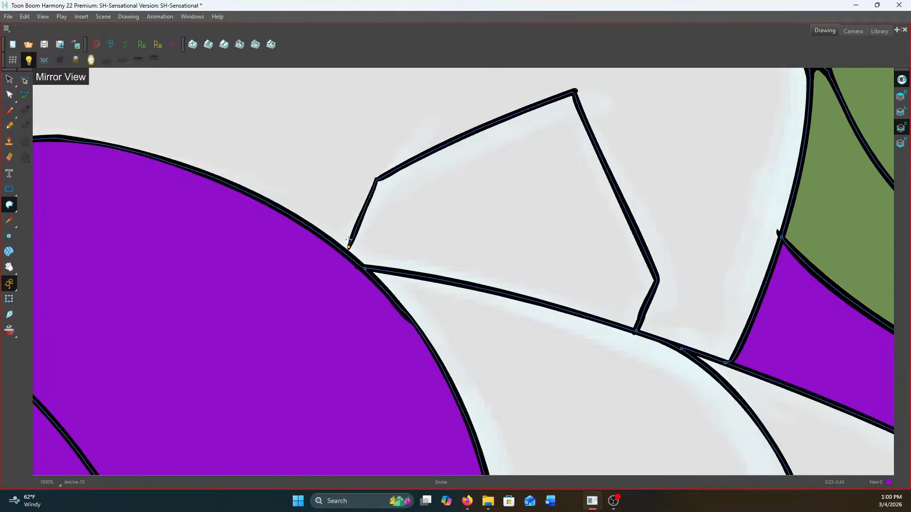
{"action": "left_click_drag", "start_coordinate": [357, 229], "coordinate": [337, 284]}
{"action": "scroll", "coordinate": [398, 235], "scroll_direction": "down", "scroll_amount": 7}
Paint the upper sleeve and the thin strip along its outer edge purple
{"action": "left_click_drag", "start_coordinate": [9, 205], "coordinate": [37, 203]}
{"action": "left_click", "coordinate": [390, 168]}
{"action": "scroll", "coordinate": [389, 168], "scroll_direction": "down", "scroll_amount": 1}
{"action": "scroll", "coordinate": [389, 168], "scroll_direction": "down", "scroll_amount": 4}
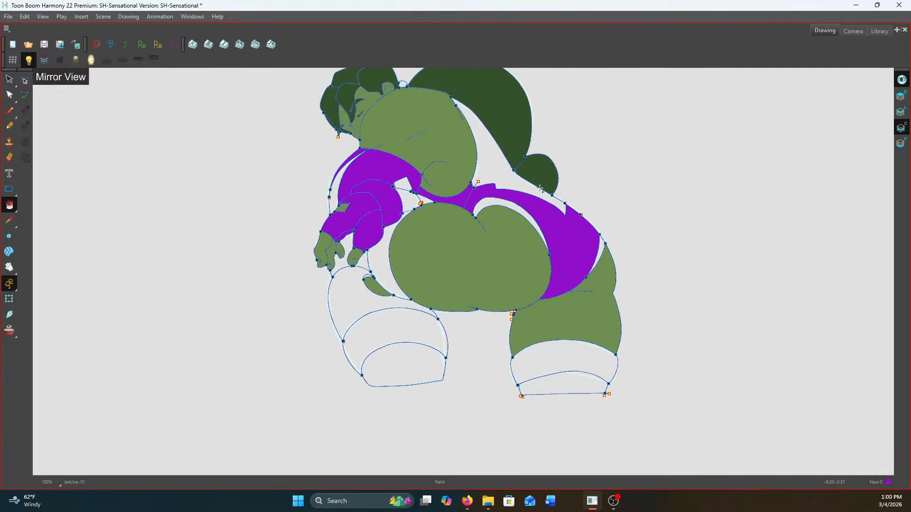
Paint the curved stripe on the upper sleeve, the angular patch above the arm and the small wedge at the waist white
{"action": "scroll", "coordinate": [553, 246], "scroll_direction": "up", "scroll_amount": 2}
{"action": "left_click_drag", "start_coordinate": [382, 184], "coordinate": [433, 280]}
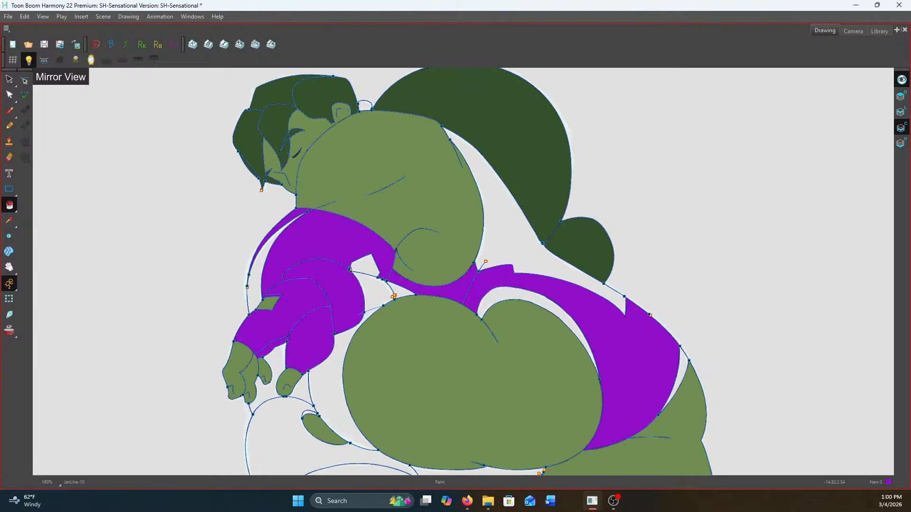
{"action": "left_click", "coordinate": [256, 278]}
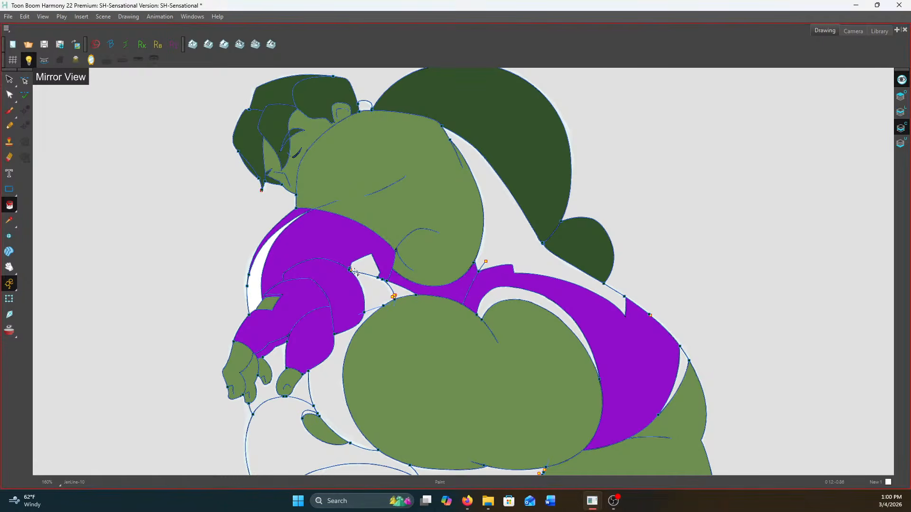
{"action": "left_click", "coordinate": [364, 266]}
{"action": "scroll", "coordinate": [397, 286], "scroll_direction": "up", "scroll_amount": 1}
{"action": "left_click", "coordinate": [399, 288]}
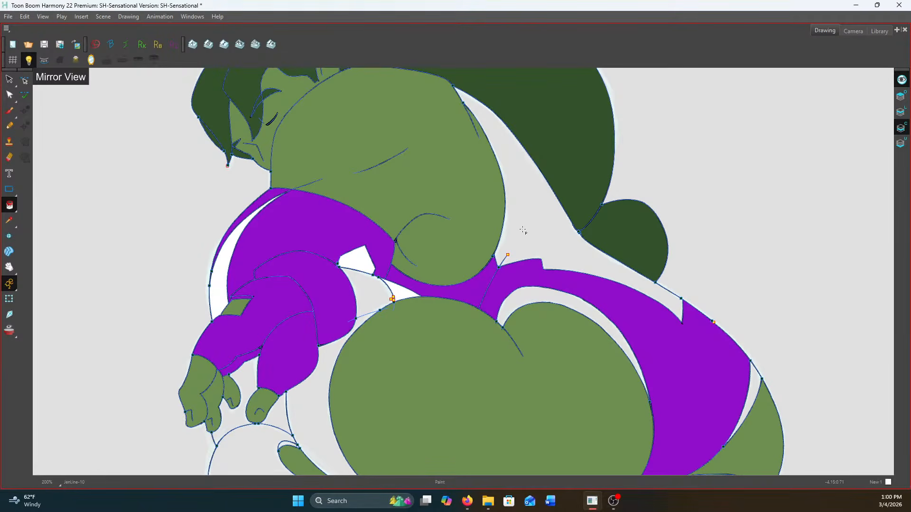
Paint the costume's back panel, the curved trim around the buttock and the sliver at the hip white
{"action": "left_click", "coordinate": [524, 228]}
{"action": "left_click", "coordinate": [565, 300]}
{"action": "left_click", "coordinate": [754, 383]}
{"action": "scroll", "coordinate": [730, 290], "scroll_direction": "down", "scroll_amount": 2}
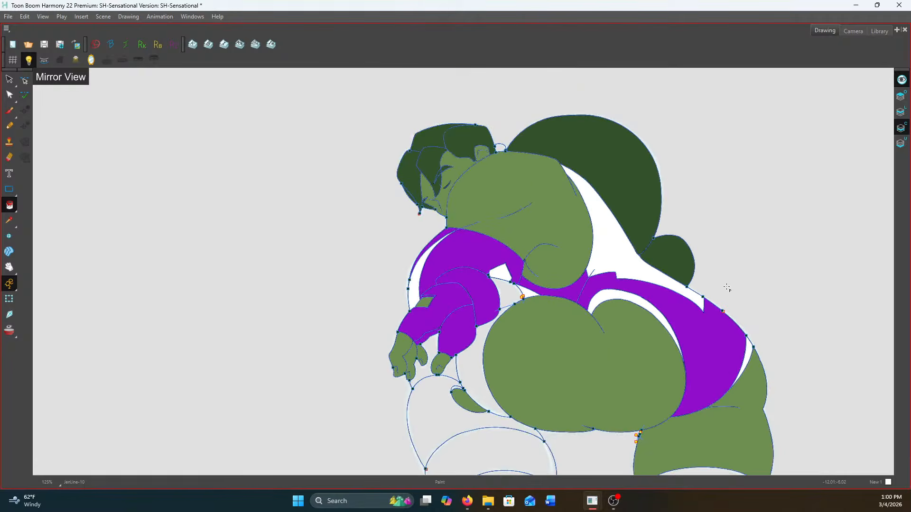
{"action": "scroll", "coordinate": [567, 178], "scroll_direction": "up", "scroll_amount": 2}
{"action": "scroll", "coordinate": [418, 279], "scroll_direction": "down", "scroll_amount": 1}
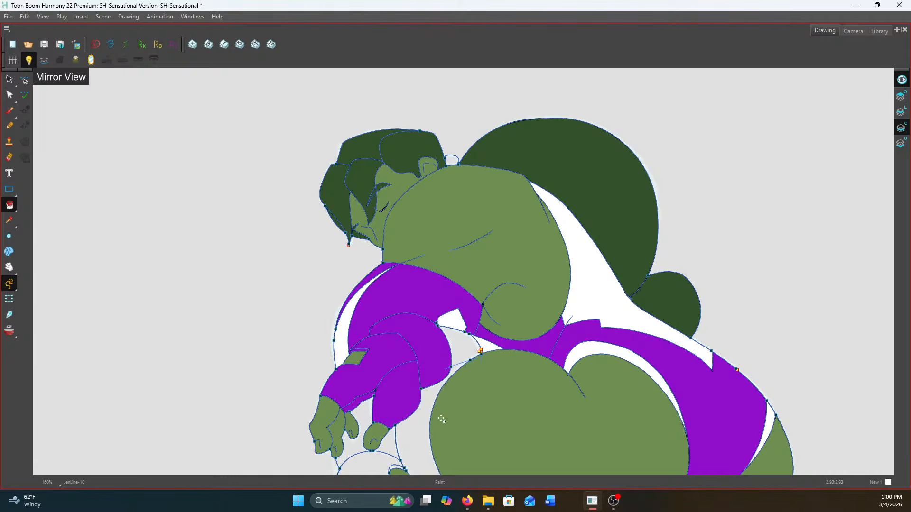
{"action": "scroll", "coordinate": [443, 249], "scroll_direction": "down", "scroll_amount": 1}
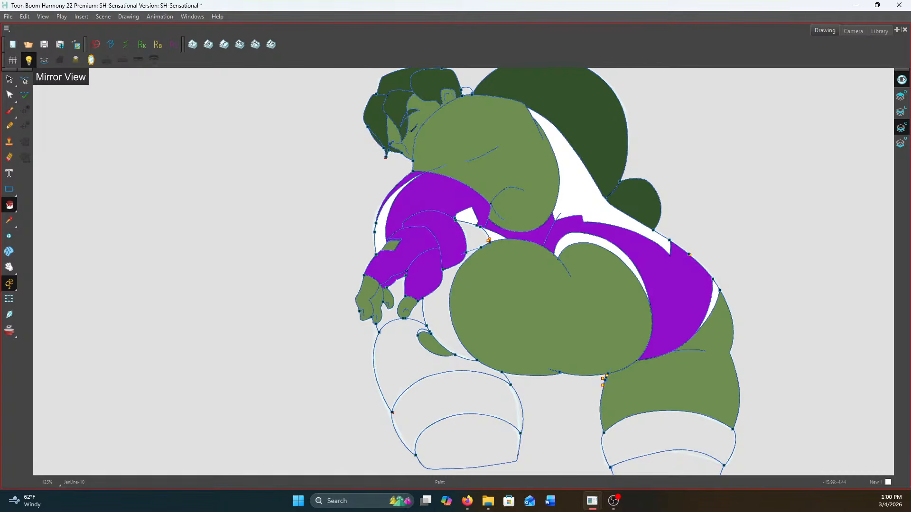
Paint the hair tie pink and the bare arm area between the sleeve and the buttock skin green
{"action": "left_click", "coordinate": [466, 91]}
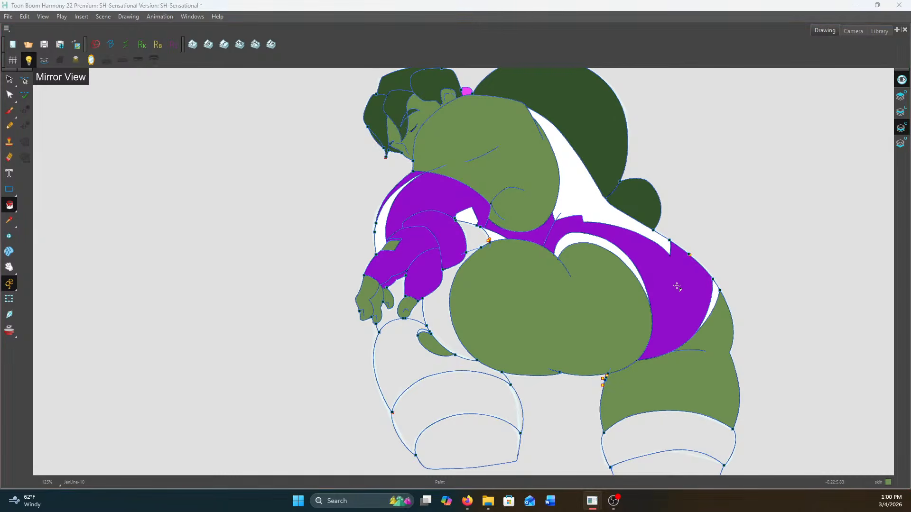
{"action": "left_click", "coordinate": [479, 234]}
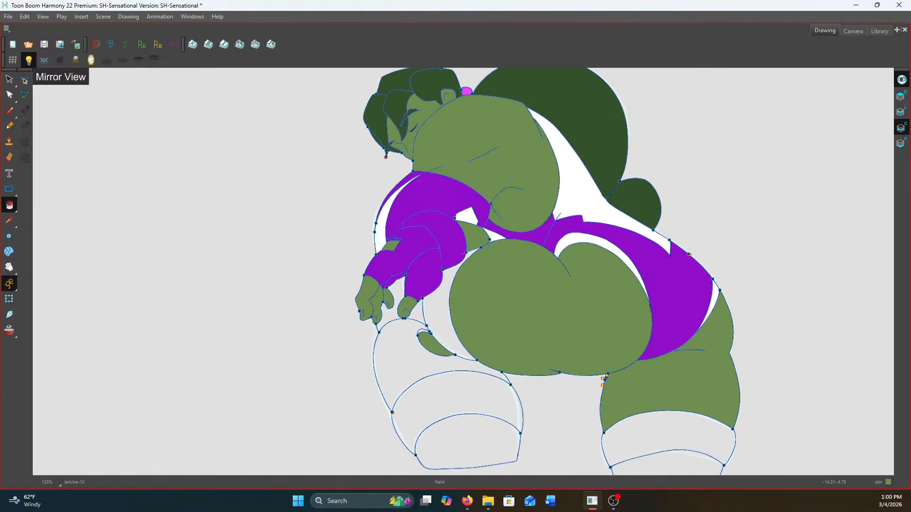
Paint the legging sections beneath the hands, including the thigh, knee and gaps around the fingers, dark grey
{"action": "left_click", "coordinate": [434, 368]}
{"action": "left_click", "coordinate": [451, 393]}
{"action": "left_click", "coordinate": [438, 313]}
{"action": "left_click", "coordinate": [418, 313]}
{"action": "left_click", "coordinate": [400, 311]}
{"action": "scroll", "coordinate": [421, 329], "scroll_direction": "up", "scroll_amount": 2}
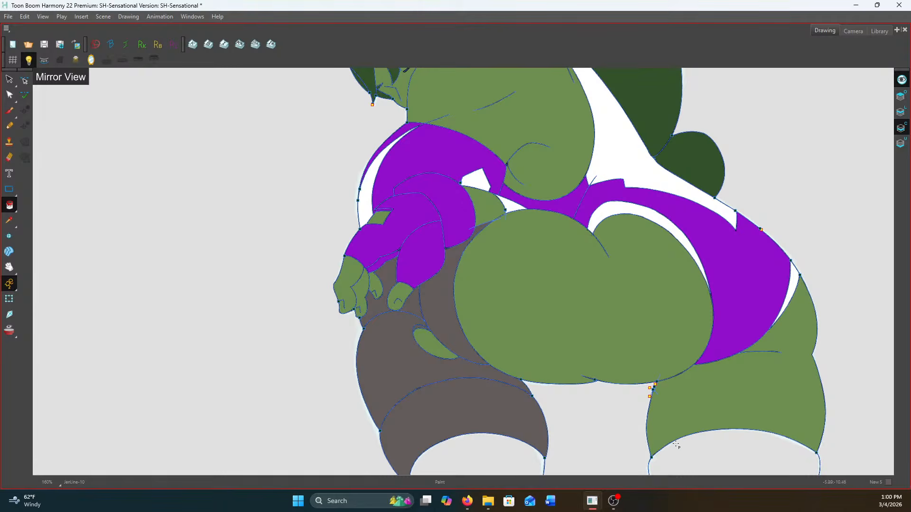
Paint the other leg's two lower bands dark grey and the bare calf below the first legging skin green
{"action": "left_click", "coordinate": [676, 445]}
{"action": "scroll", "coordinate": [676, 444], "scroll_direction": "down", "scroll_amount": 3}
{"action": "left_click", "coordinate": [695, 418]}
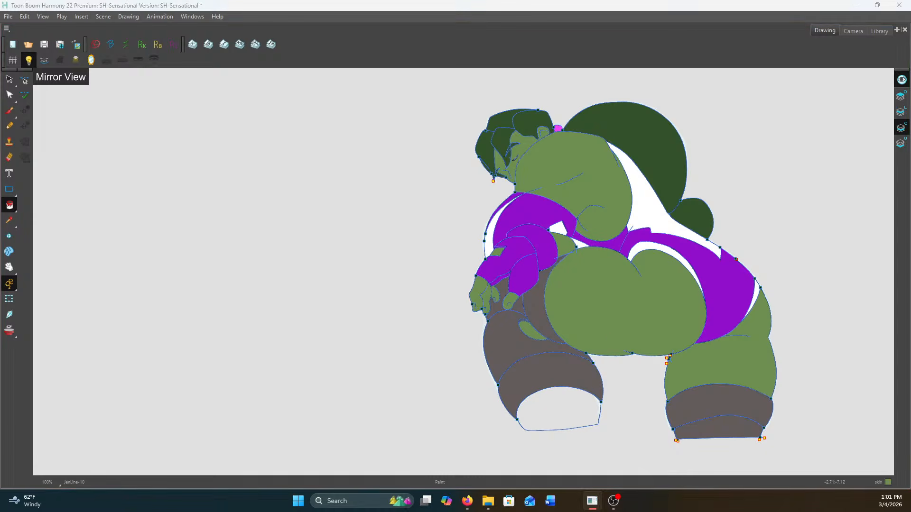
{"action": "left_click", "coordinate": [564, 409]}
Draw an invisible stroke parallel to the bare back's lower curve and paint the thin band between them white
{"action": "left_click", "coordinate": [901, 113]}
{"action": "scroll", "coordinate": [598, 164], "scroll_direction": "up", "scroll_amount": 1}
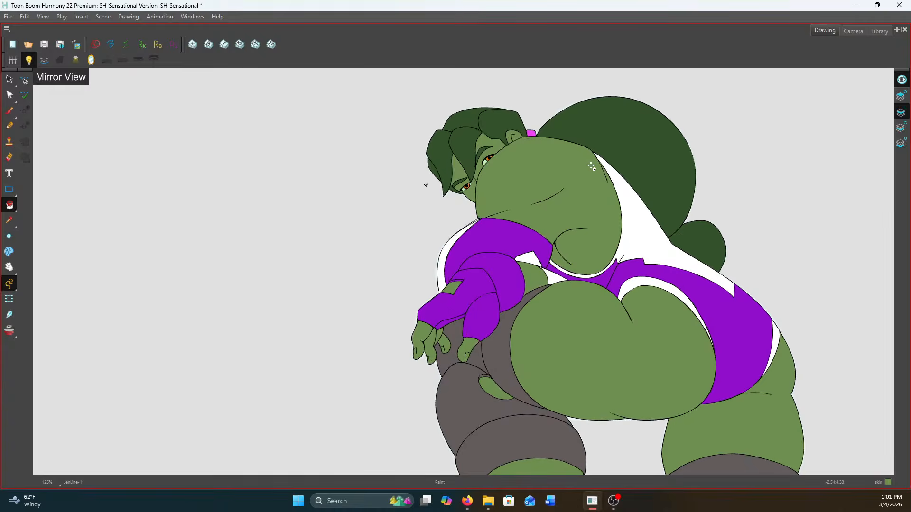
{"action": "left_click", "coordinate": [16, 210]}
{"action": "left_click", "coordinate": [39, 259]}
{"action": "scroll", "coordinate": [616, 260], "scroll_direction": "up", "scroll_amount": 1}
{"action": "scroll", "coordinate": [616, 260], "scroll_direction": "up", "scroll_amount": 3}
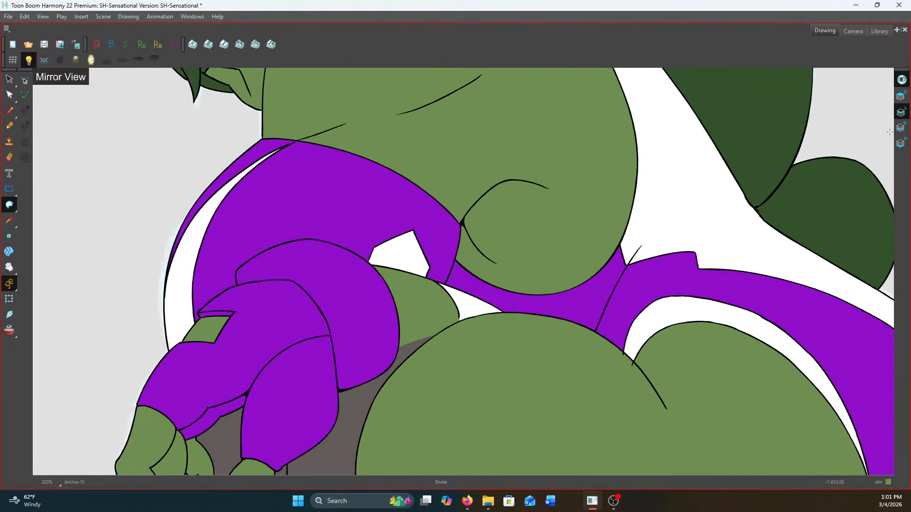
{"action": "scroll", "coordinate": [615, 260], "scroll_direction": "up", "scroll_amount": 2}
{"action": "mouse_move", "coordinate": [411, 270]}
{"action": "left_mouse_down"}
{"action": "mouse_move", "coordinate": [462, 303]}
{"action": "mouse_move", "coordinate": [525, 315]}
{"action": "mouse_move", "coordinate": [612, 275]}
{"action": "mouse_move", "coordinate": [643, 227]}
{"action": "left_mouse_up"}
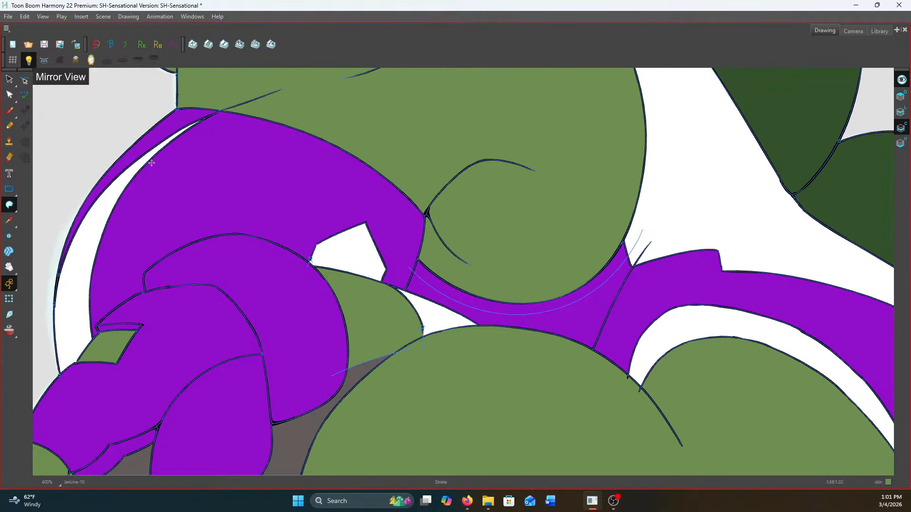
{"action": "left_click_drag", "start_coordinate": [9, 205], "coordinate": [42, 210]}
{"action": "left_click", "coordinate": [603, 272]}
{"action": "key", "text": "k"}
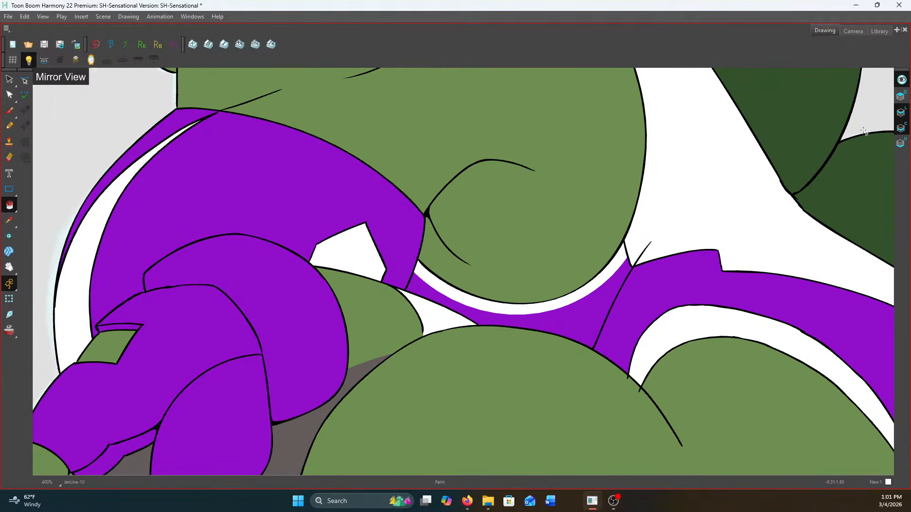
Brush a black outline along the lower edge of the thin white band beneath the back on the line art layer
{"action": "left_click", "coordinate": [9, 111]}
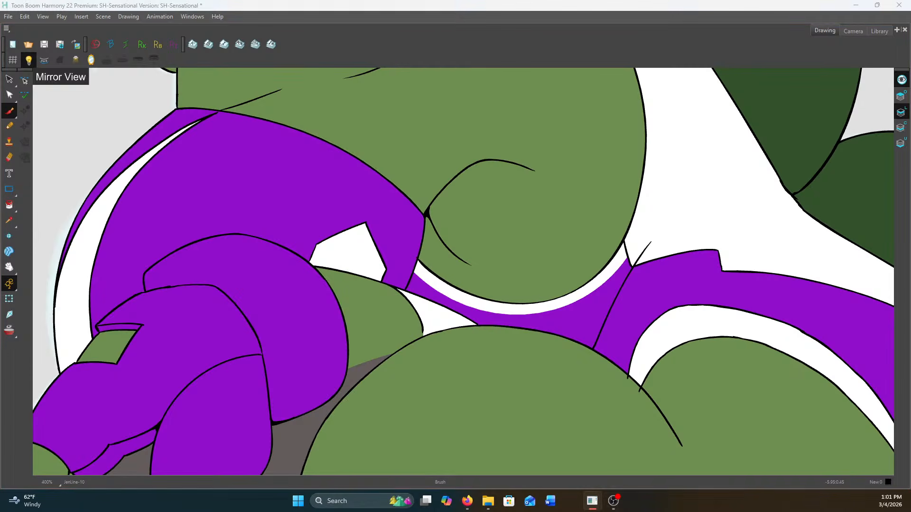
{"action": "scroll", "coordinate": [410, 275], "scroll_direction": "up", "scroll_amount": 1}
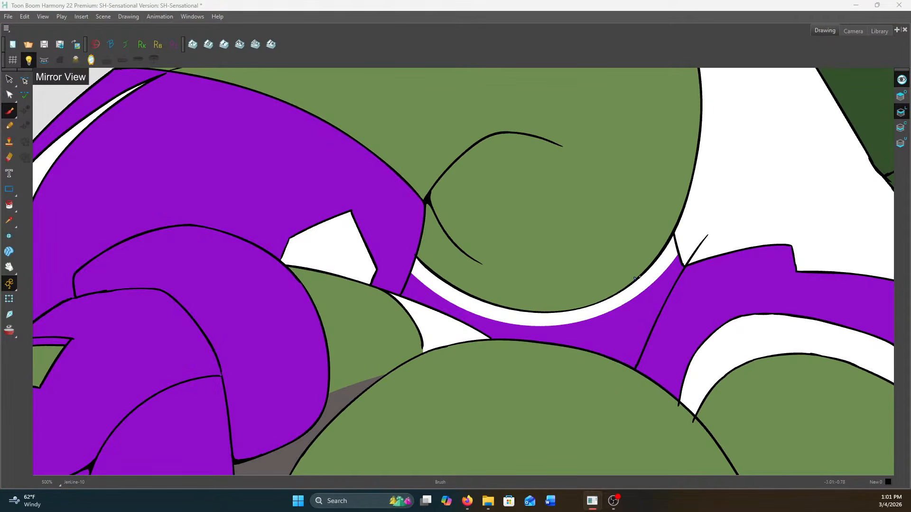
{"action": "scroll", "coordinate": [671, 254], "scroll_direction": "up", "scroll_amount": 1}
{"action": "mouse_move", "coordinate": [343, 276]}
{"action": "left_mouse_down"}
{"action": "mouse_move", "coordinate": [429, 331]}
{"action": "mouse_move", "coordinate": [530, 342]}
{"action": "mouse_move", "coordinate": [628, 305]}
{"action": "mouse_move", "coordinate": [679, 253]}
{"action": "mouse_move", "coordinate": [677, 227]}
{"action": "mouse_move", "coordinate": [679, 243]}
{"action": "left_mouse_up"}
{"action": "left_click", "coordinate": [10, 157]}
{"action": "scroll", "coordinate": [679, 242], "scroll_direction": "down", "scroll_amount": 4}
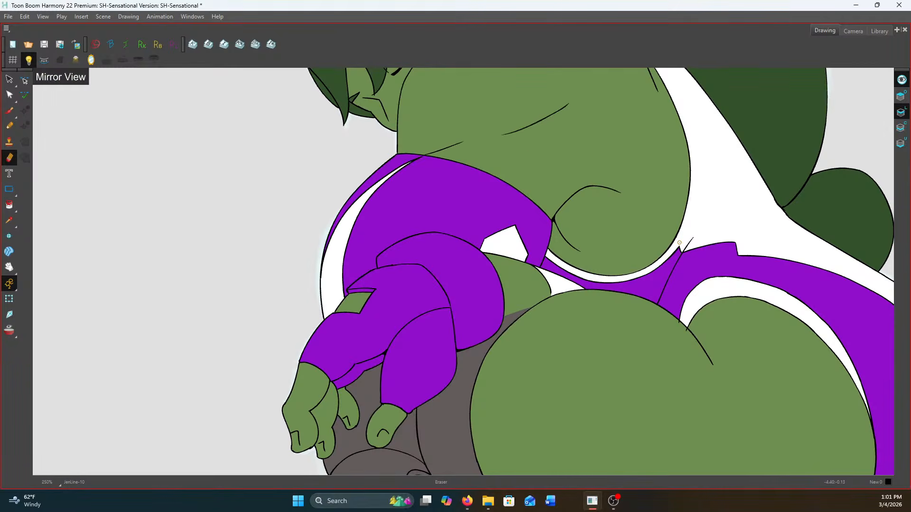
{"action": "key", "text": "f"}
{"action": "key", "text": "g"}
Brush a black line between the green arm area and the grey legging, from the buttock to the sleeve
{"action": "key", "text": "alt+b"}
{"action": "scroll", "coordinate": [558, 286], "scroll_direction": "up", "scroll_amount": 4}
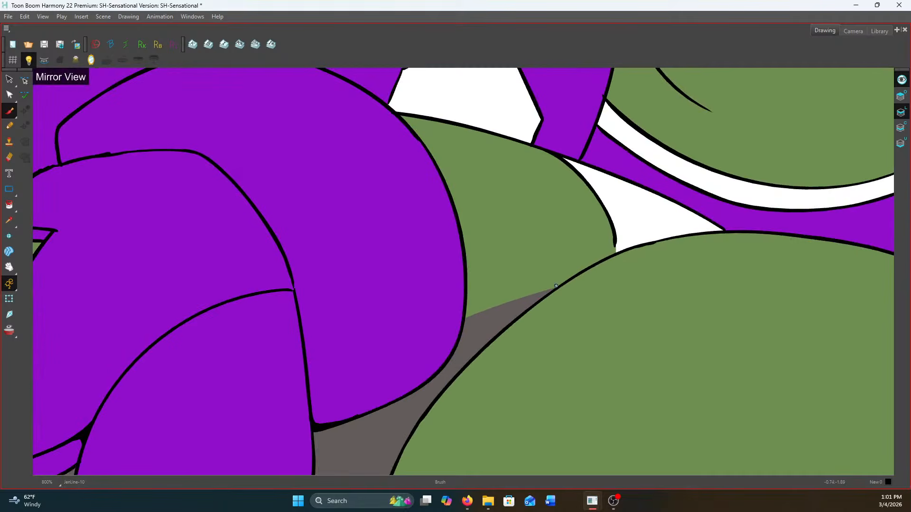
{"action": "left_click_drag", "start_coordinate": [557, 286], "coordinate": [465, 317]}
{"action": "scroll", "coordinate": [468, 316], "scroll_direction": "down", "scroll_amount": 6}
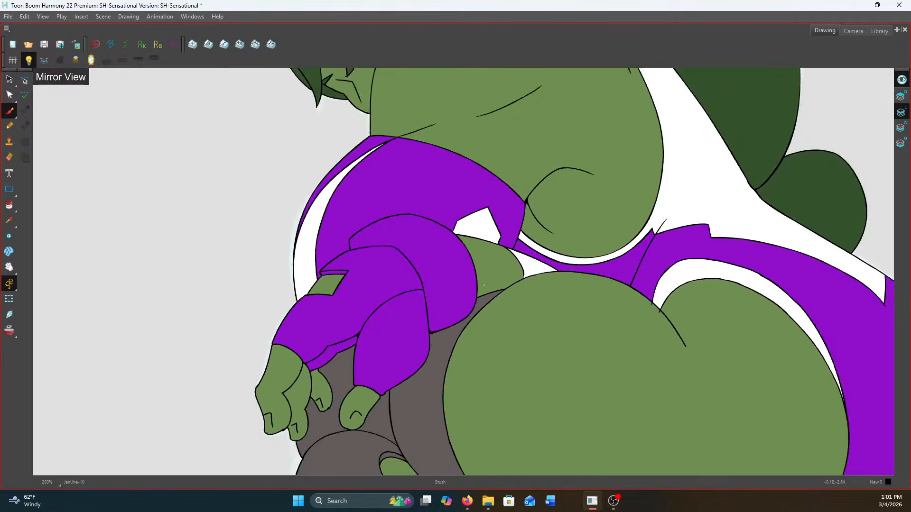
{"action": "scroll", "coordinate": [497, 299], "scroll_direction": "up", "scroll_amount": 1}
Save the scene and flip through the neighbouring coloured drawings to compare them
{"action": "left_click", "coordinate": [44, 44]}
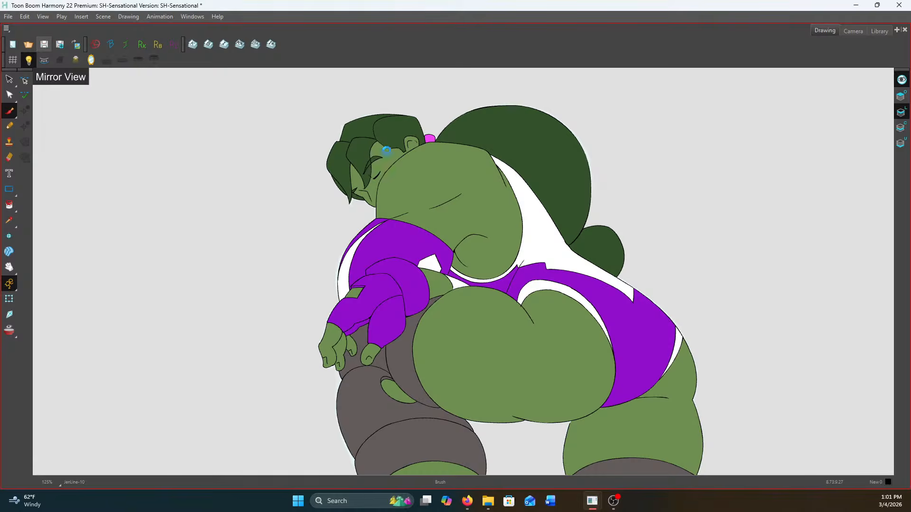
{"action": "scroll", "coordinate": [393, 152], "scroll_direction": "down", "scroll_amount": 1}
{"action": "key", "text": "f"}
{"action": "key", "text": "g"}
{"action": "key", "text": "g"}
{"action": "key", "text": "f"}
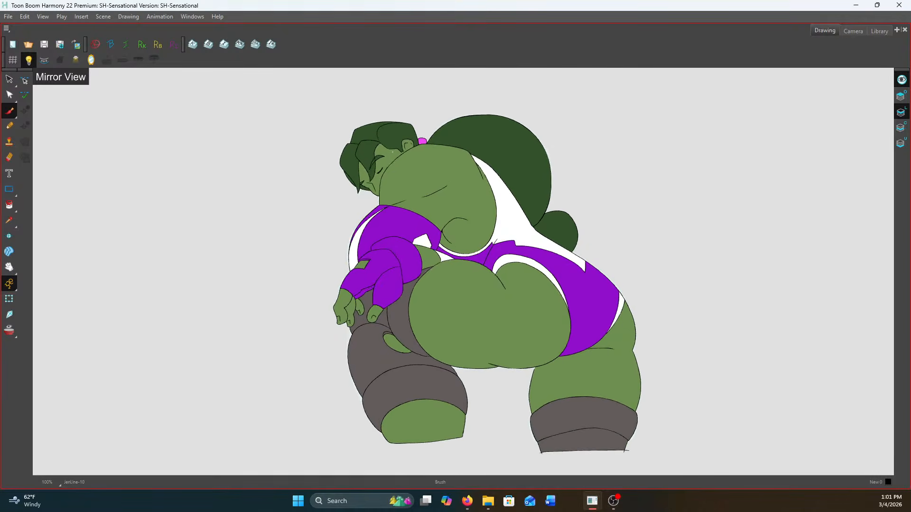
{"action": "key", "text": "f"}
{"action": "key", "text": "g"}
{"action": "key", "text": "g"}
{"action": "key", "text": "g"}
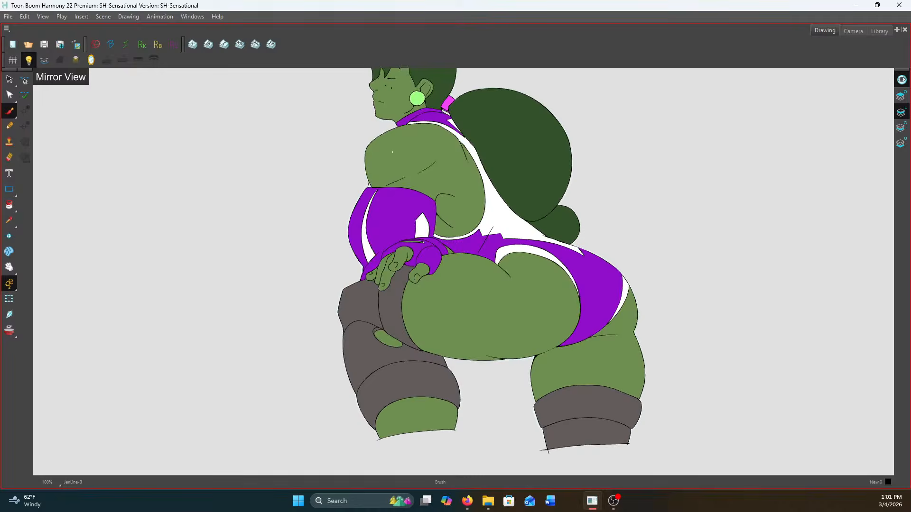
Turn off the mirrored view and flatten all the line art of the uncoloured drawing
{"action": "scroll", "coordinate": [287, 218], "scroll_direction": "down", "scroll_amount": 3}
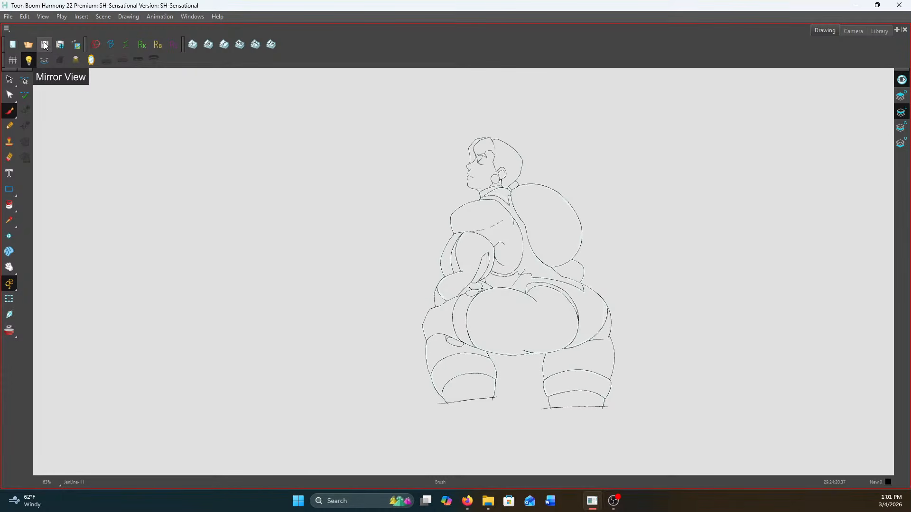
{"action": "left_click", "coordinate": [92, 64]}
{"action": "scroll", "coordinate": [782, 246], "scroll_direction": "down", "scroll_amount": 1}
{"action": "left_click", "coordinate": [9, 79]}
{"action": "mouse_move", "coordinate": [380, 260]}
{"action": "left_mouse_down"}
{"action": "mouse_move", "coordinate": [431, 407]}
{"action": "mouse_move", "coordinate": [477, 115]}
{"action": "left_mouse_up"}
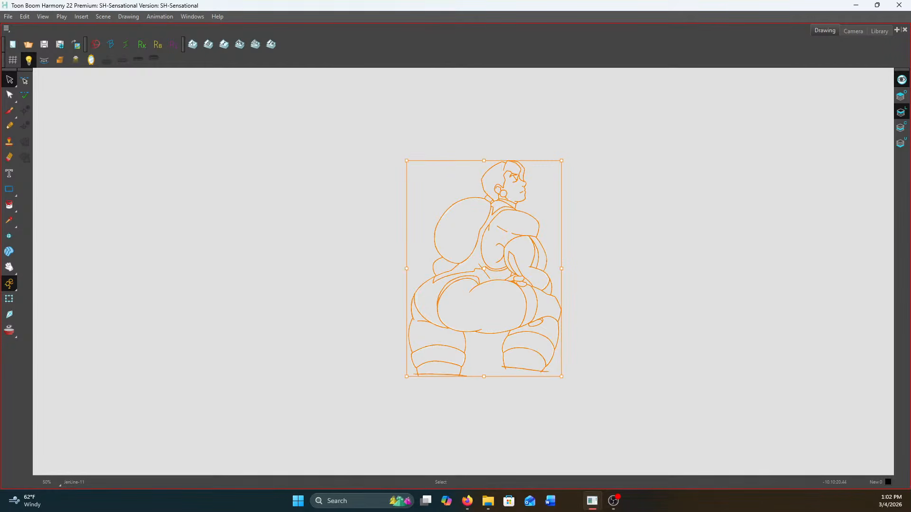
{"action": "key", "text": "alt+shift+f"}
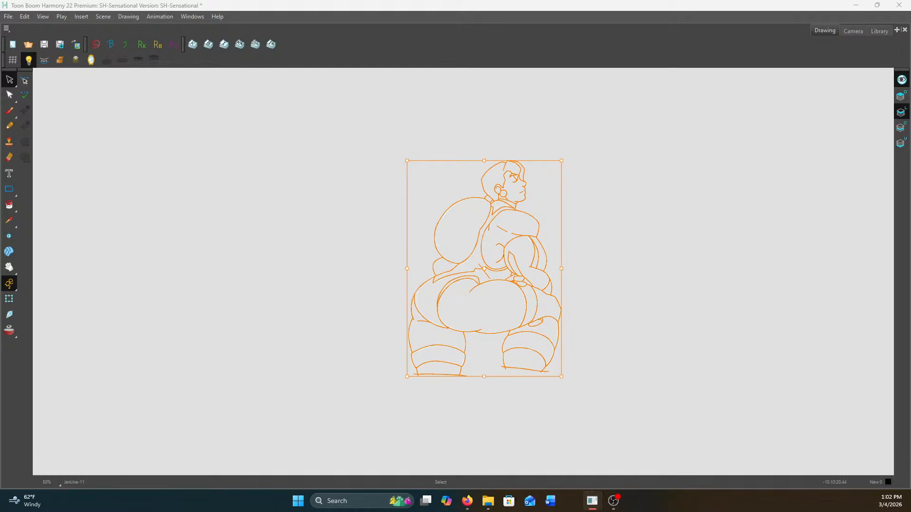
{"action": "left_click", "coordinate": [291, 214]}
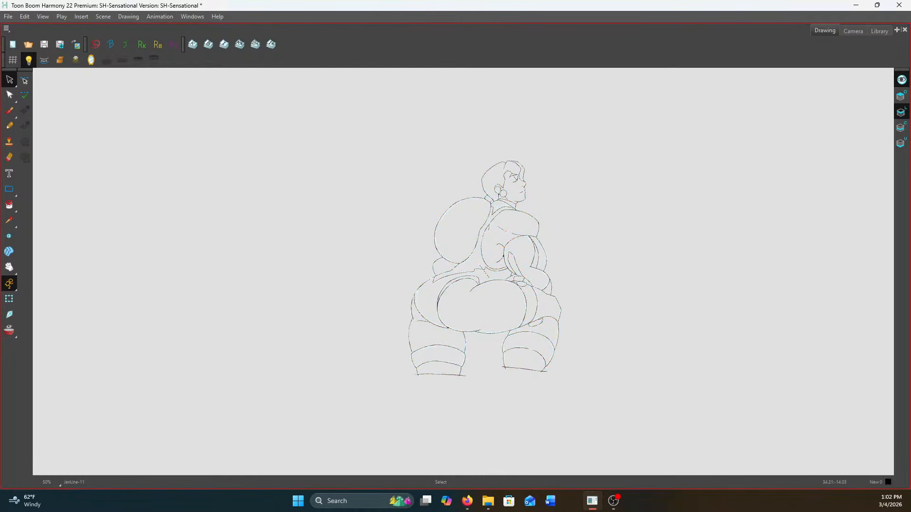
Select the whole uncoloured drawing and create colour-art strokes from its line art
{"action": "key", "text": "alt+Tab"}
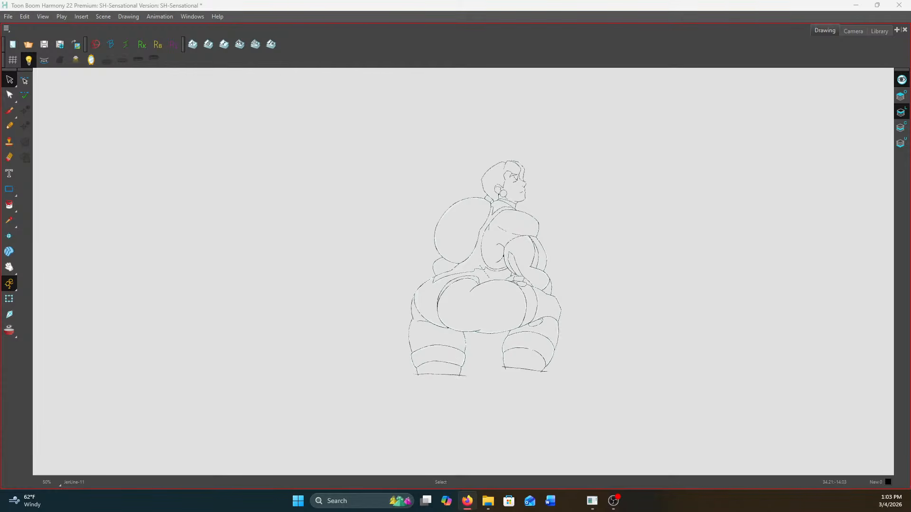
{"action": "scroll", "coordinate": [507, 229], "scroll_direction": "up", "scroll_amount": 1}
{"action": "key", "text": "ctrl+a"}
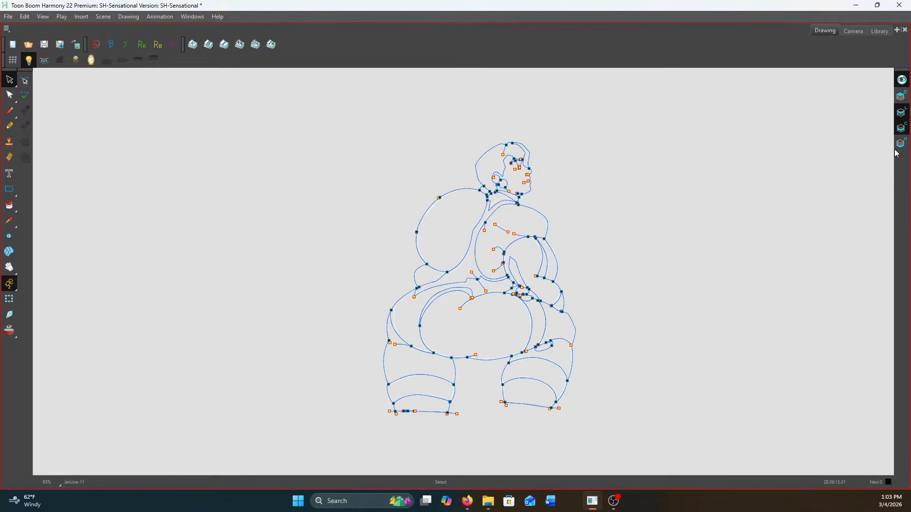
Undo the black fill on the back, and paint the back, both hand sections and the small patch below the forearm skin green
{"action": "scroll", "coordinate": [510, 180], "scroll_direction": "up", "scroll_amount": 2}
{"action": "left_click", "coordinate": [10, 205]}
{"action": "left_click", "coordinate": [516, 251]}
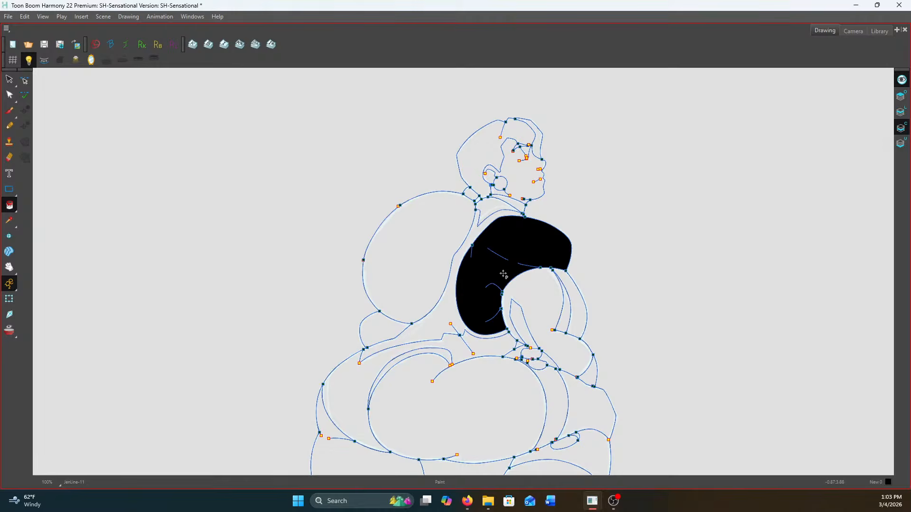
{"action": "key", "text": "ctrl+z"}
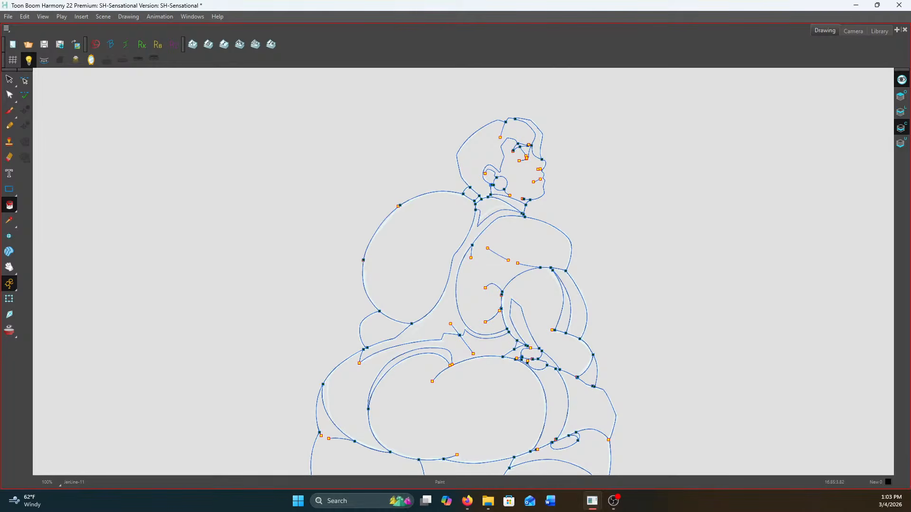
{"action": "left_click", "coordinate": [508, 247]}
{"action": "scroll", "coordinate": [509, 310], "scroll_direction": "up", "scroll_amount": 2}
{"action": "left_click", "coordinate": [544, 380]}
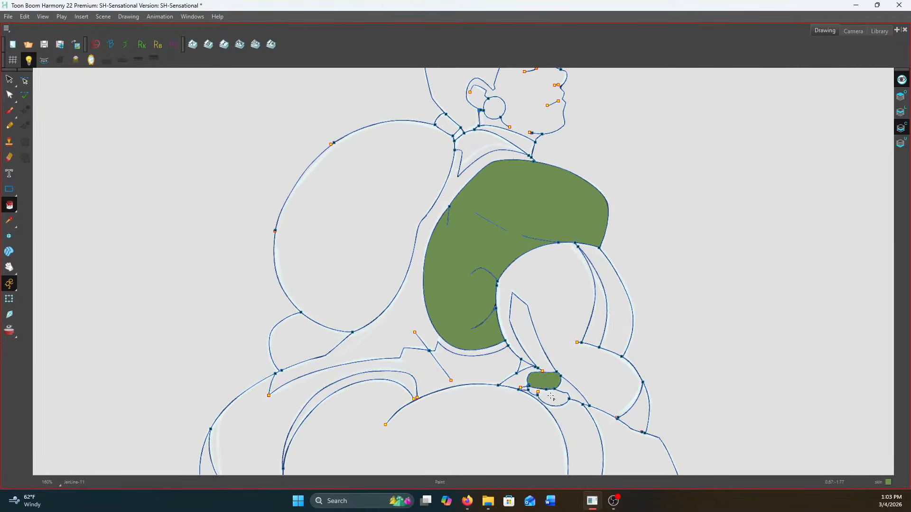
{"action": "left_click", "coordinate": [553, 398]}
{"action": "left_click", "coordinate": [640, 416]}
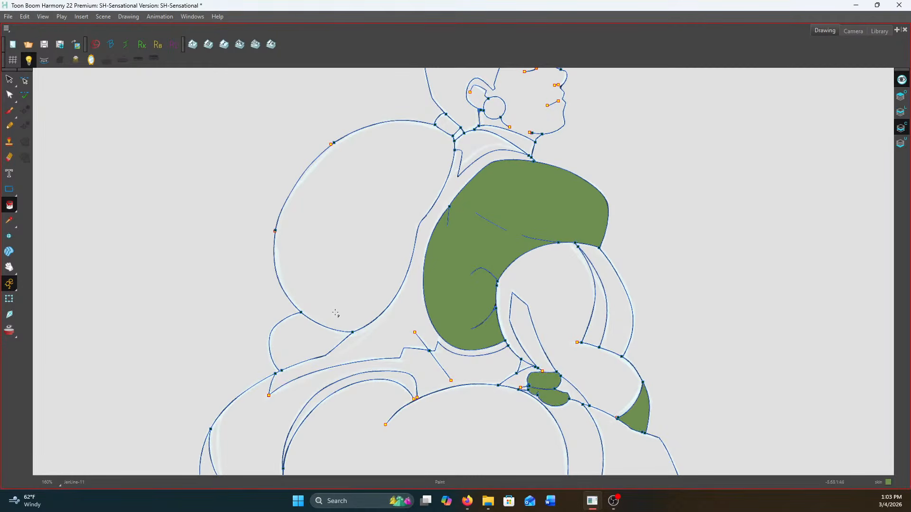
{"action": "left_click", "coordinate": [352, 411]}
{"action": "scroll", "coordinate": [388, 359], "scroll_direction": "down", "scroll_amount": 1}
{"action": "key", "text": "ctrl+z"}
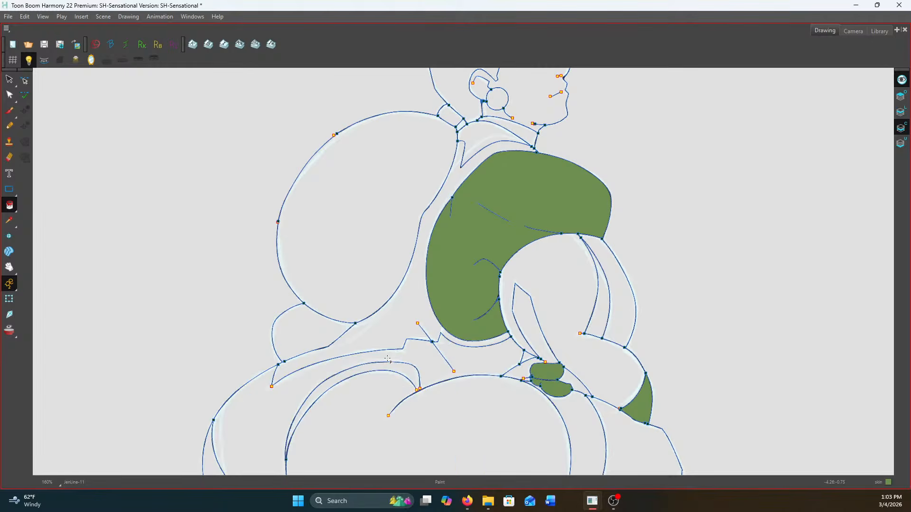
Paint the face, ear and neck skin green
{"action": "left_click_drag", "start_coordinate": [506, 134], "coordinate": [525, 319]}
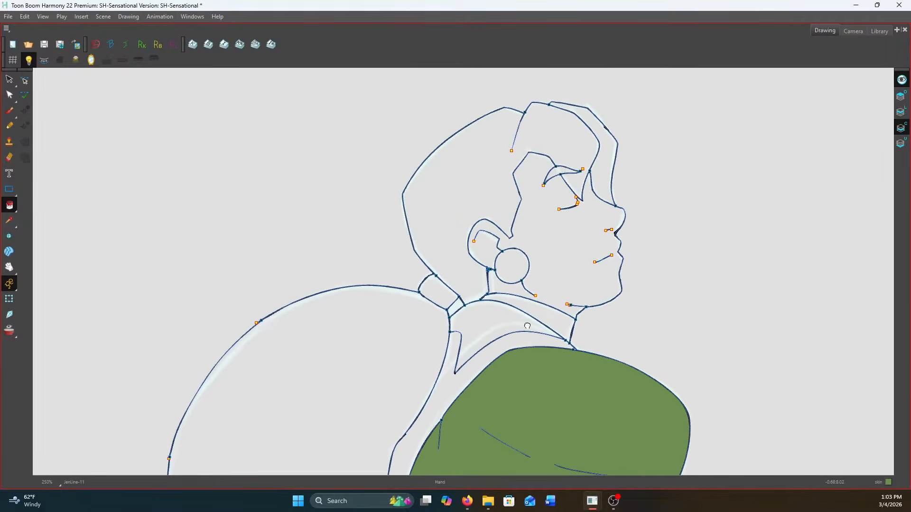
{"action": "scroll", "coordinate": [525, 318], "scroll_direction": "up", "scroll_amount": 1}
{"action": "left_click", "coordinate": [537, 251]}
{"action": "scroll", "coordinate": [525, 242], "scroll_direction": "up", "scroll_amount": 1}
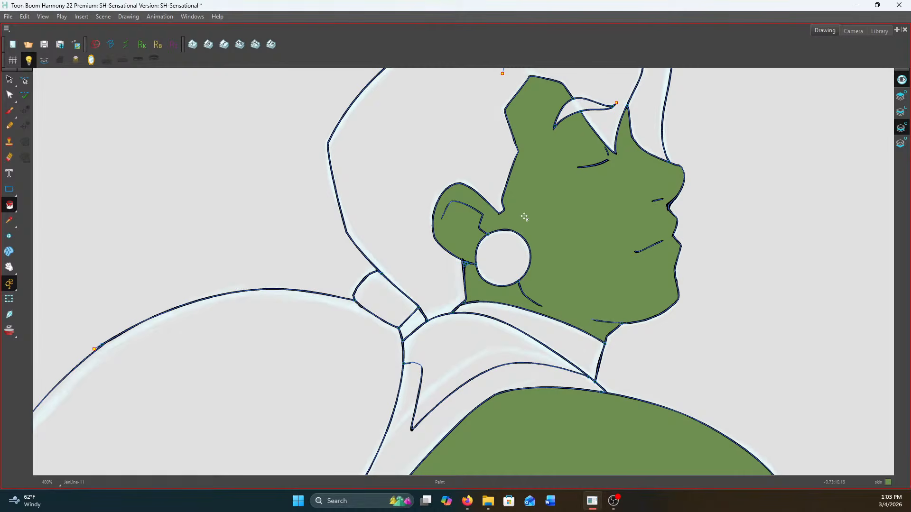
{"action": "scroll", "coordinate": [572, 149], "scroll_direction": "down", "scroll_amount": 2}
{"action": "scroll", "coordinate": [610, 236], "scroll_direction": "down", "scroll_amount": 1}
{"action": "scroll", "coordinate": [561, 304], "scroll_direction": "down", "scroll_amount": 1}
{"action": "left_click_drag", "start_coordinate": [561, 305], "coordinate": [599, 135]}
{"action": "scroll", "coordinate": [599, 134], "scroll_direction": "down", "scroll_amount": 1}
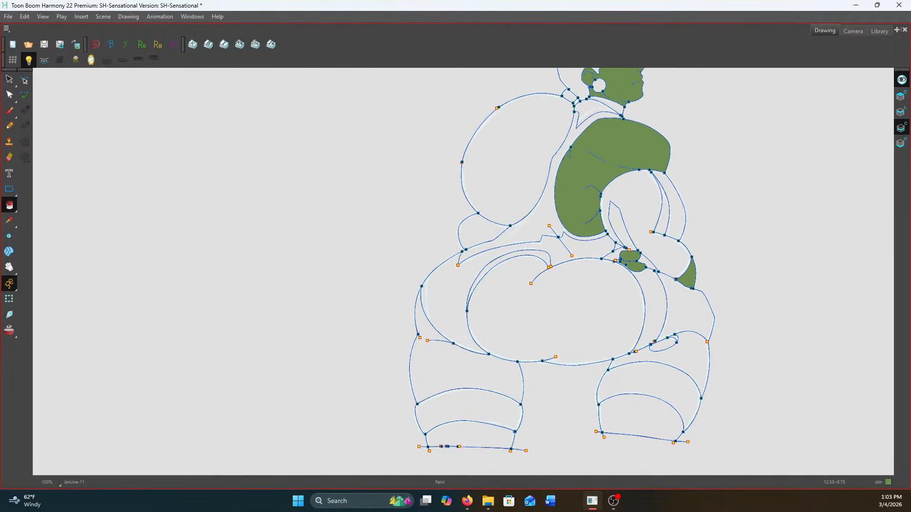
Close the gap where the inner buttock curve meets the crease line with short invisible strokes
{"action": "left_click_drag", "start_coordinate": [9, 205], "coordinate": [36, 256]}
{"action": "scroll", "coordinate": [707, 334], "scroll_direction": "up", "scroll_amount": 6}
{"action": "scroll", "coordinate": [503, 279], "scroll_direction": "down", "scroll_amount": 4}
{"action": "mouse_move", "coordinate": [435, 364]}
{"action": "left_mouse_down"}
{"action": "mouse_move", "coordinate": [473, 314]}
{"action": "mouse_move", "coordinate": [565, 302]}
{"action": "left_mouse_up"}
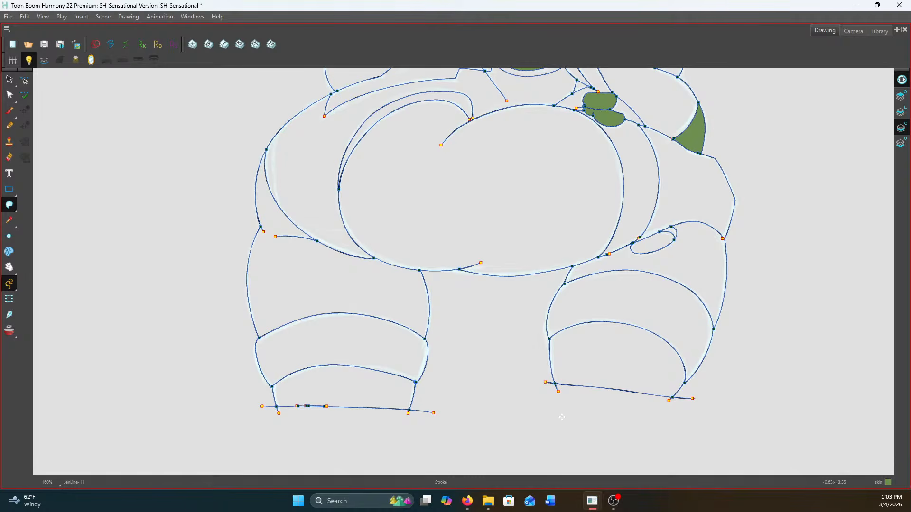
{"action": "scroll", "coordinate": [446, 283], "scroll_direction": "up", "scroll_amount": 2}
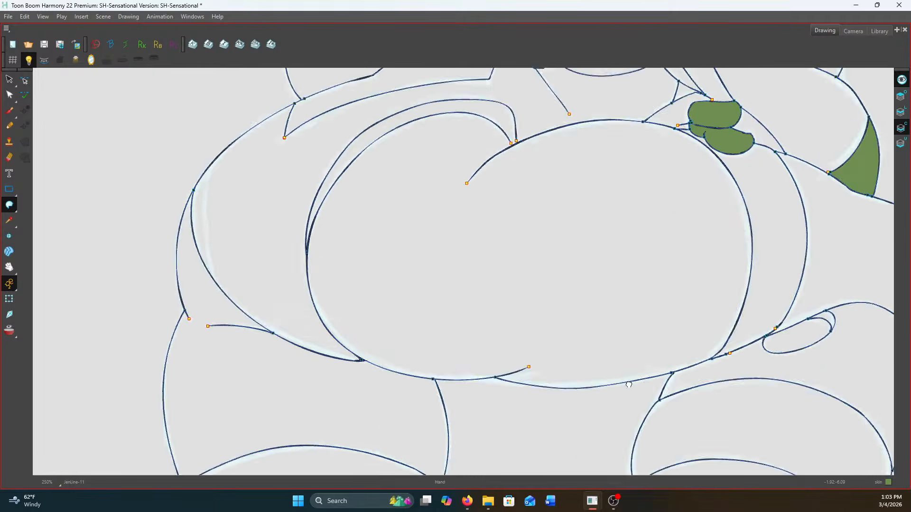
{"action": "scroll", "coordinate": [778, 332], "scroll_direction": "up", "scroll_amount": 2}
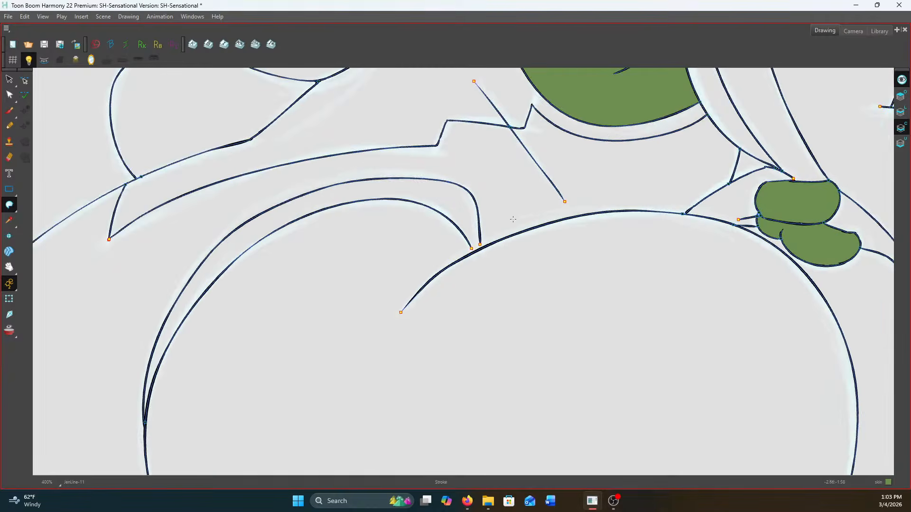
{"action": "scroll", "coordinate": [475, 234], "scroll_direction": "up", "scroll_amount": 3}
{"action": "left_click_drag", "start_coordinate": [449, 232], "coordinate": [485, 303]}
{"action": "left_click_drag", "start_coordinate": [471, 246], "coordinate": [433, 274]}
{"action": "scroll", "coordinate": [430, 275], "scroll_direction": "down", "scroll_amount": 6}
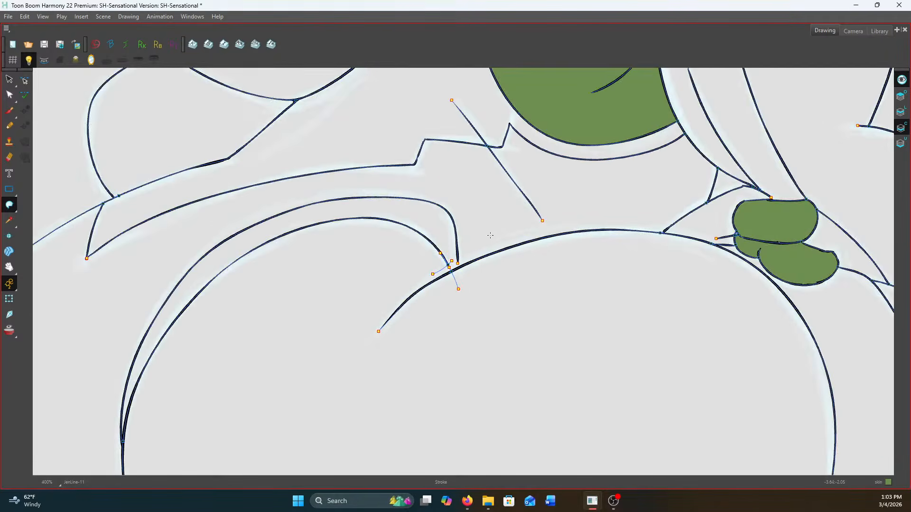
{"action": "scroll", "coordinate": [439, 253], "scroll_direction": "up", "scroll_amount": 6}
{"action": "left_click_drag", "start_coordinate": [566, 214], "coordinate": [522, 248]}
{"action": "scroll", "coordinate": [571, 206], "scroll_direction": "down", "scroll_amount": 7}
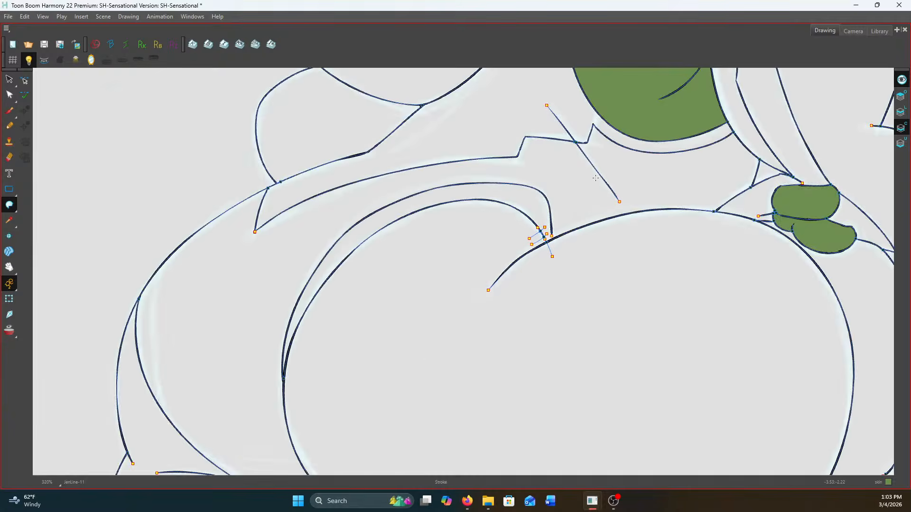
{"action": "left_click_drag", "start_coordinate": [801, 348], "coordinate": [764, 260]}
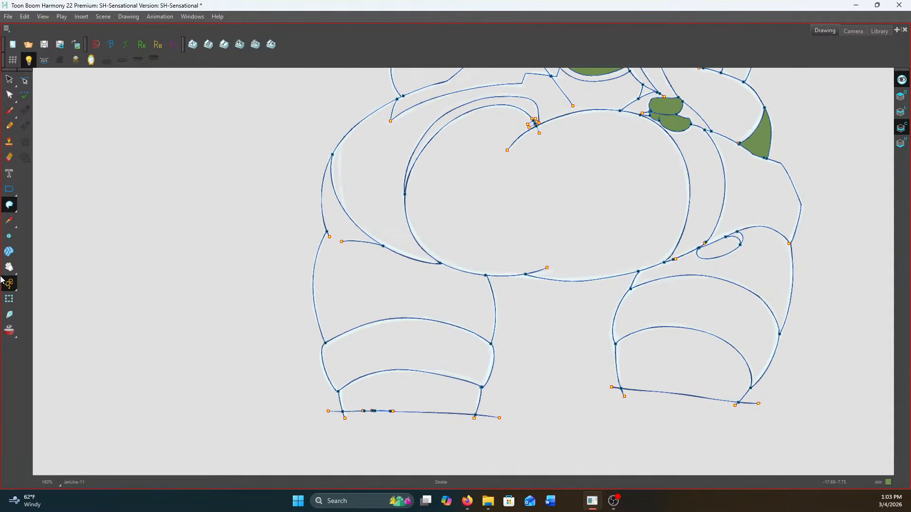
Paint the buttocks, far thigh, near lower leg and the hand patch on the near thigh skin green
{"action": "left_click_drag", "start_coordinate": [9, 204], "coordinate": [29, 207]}
{"action": "left_click", "coordinate": [515, 224]}
{"action": "left_click", "coordinate": [397, 295]}
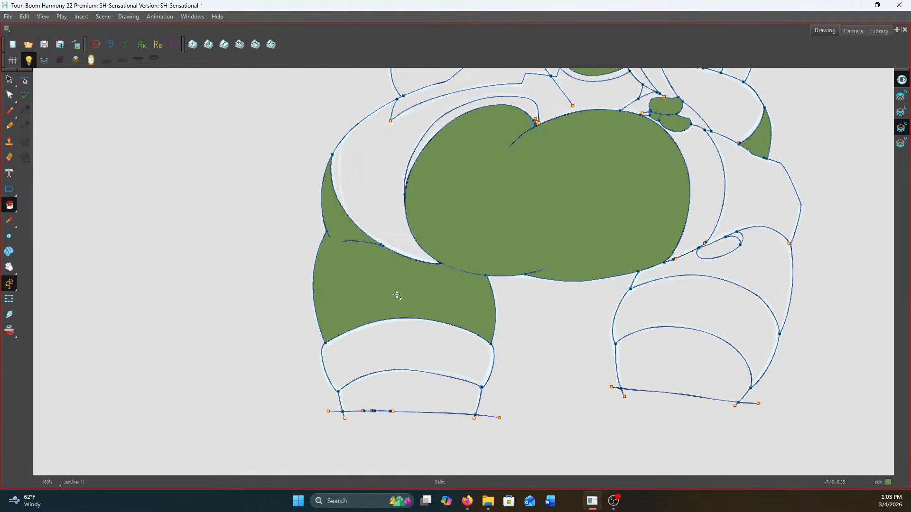
{"action": "left_click", "coordinate": [691, 384]}
{"action": "left_click", "coordinate": [711, 246]}
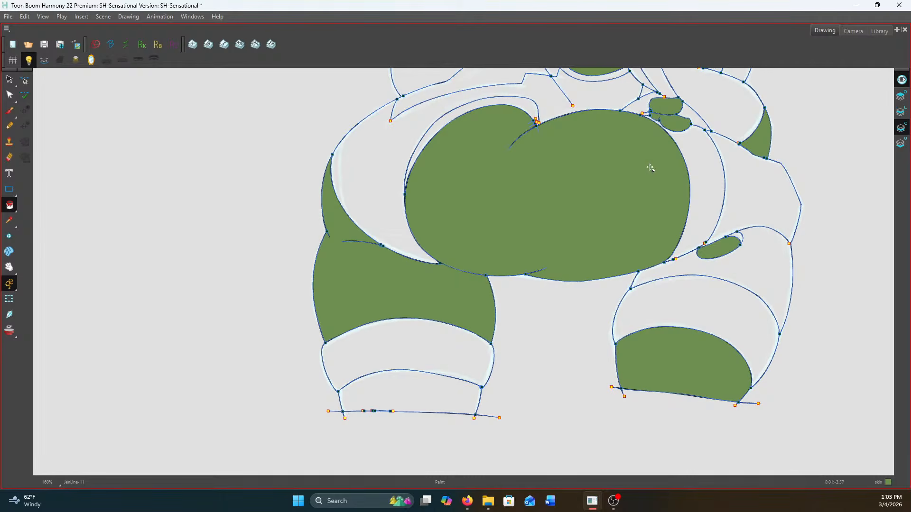
{"action": "left_click_drag", "start_coordinate": [650, 167], "coordinate": [642, 366]}
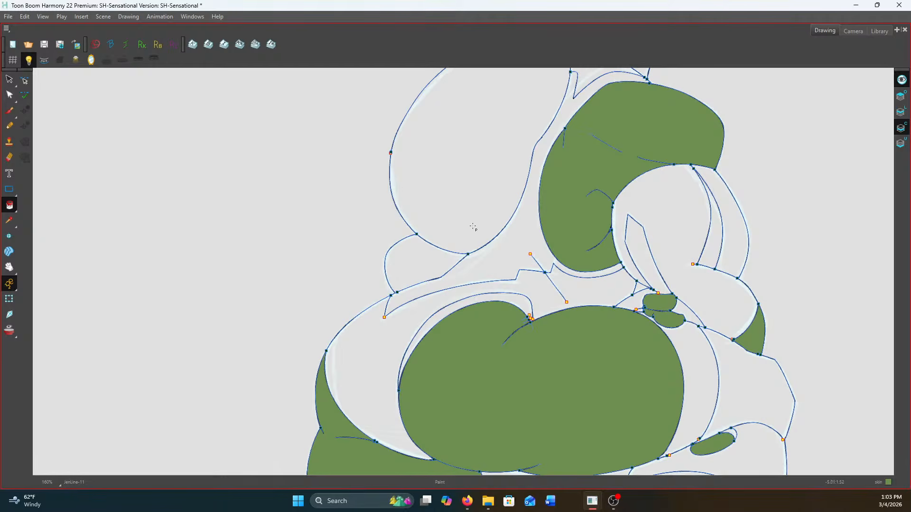
Paint both sections of the ponytail dark green
{"action": "left_click_drag", "start_coordinate": [627, 337], "coordinate": [629, 350]}
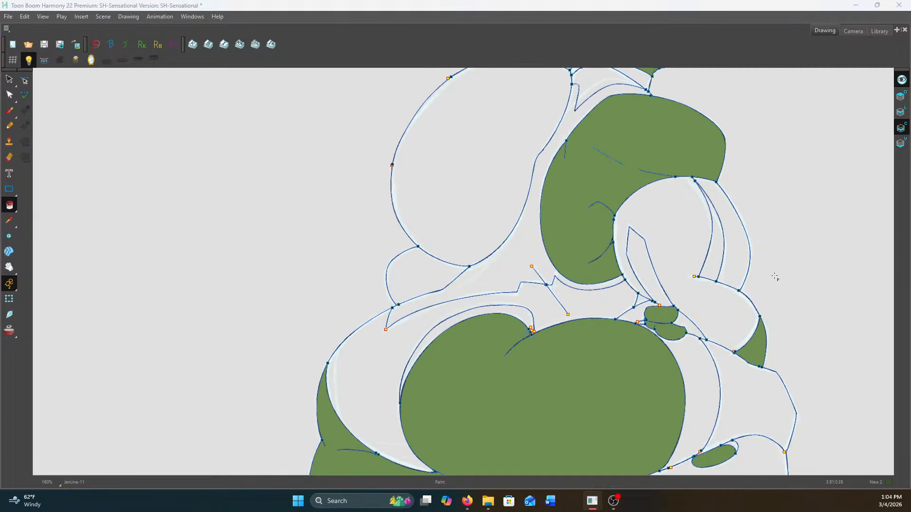
{"action": "left_click", "coordinate": [427, 278]}
{"action": "left_click", "coordinate": [483, 185]}
{"action": "left_click_drag", "start_coordinate": [464, 358], "coordinate": [461, 382]}
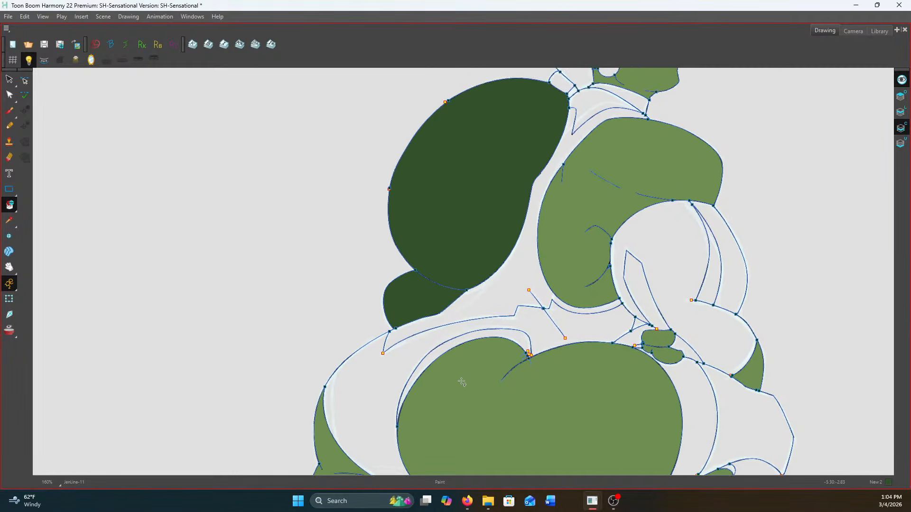
Paint the hair on the head, including the front lock and the small fringe strand, dark green
{"action": "left_click_drag", "start_coordinate": [527, 266], "coordinate": [516, 473]}
{"action": "scroll", "coordinate": [567, 222], "scroll_direction": "up", "scroll_amount": 2}
{"action": "left_click", "coordinate": [568, 222]}
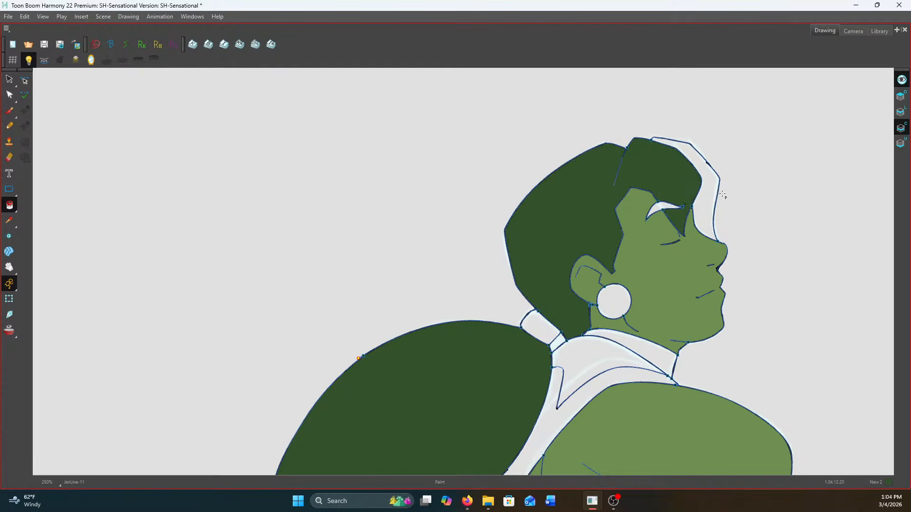
{"action": "left_click", "coordinate": [710, 204]}
{"action": "left_click", "coordinate": [663, 207]}
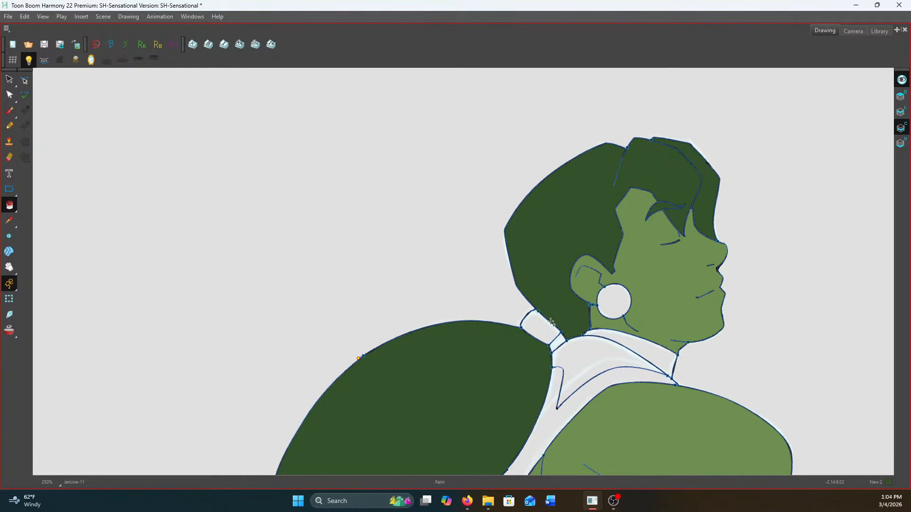
Paint the hair tie pink and the costume collar purple
{"action": "left_click_drag", "start_coordinate": [549, 331], "coordinate": [539, 279]}
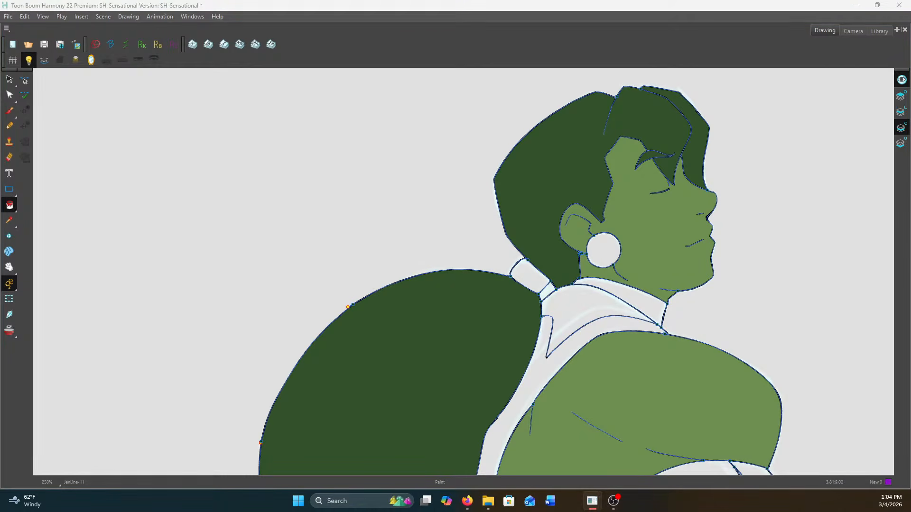
{"action": "left_click", "coordinate": [541, 279]}
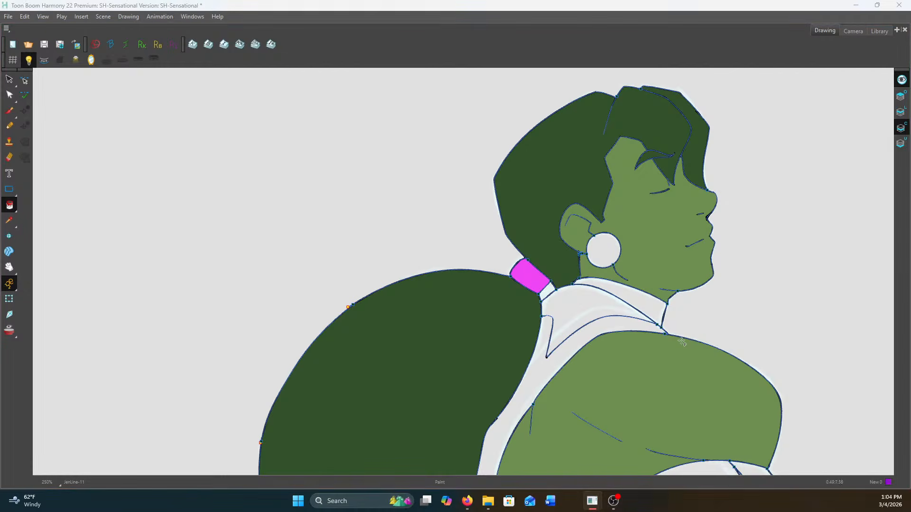
{"action": "left_click", "coordinate": [581, 312]}
Paint the main glove areas on the forearm purple, leaving out the stripes
{"action": "scroll", "coordinate": [580, 313], "scroll_direction": "down", "scroll_amount": 2}
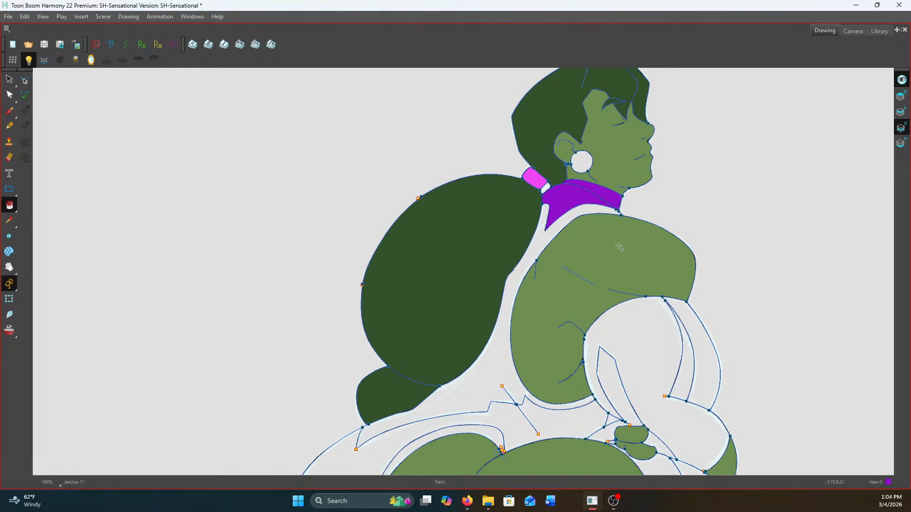
{"action": "scroll", "coordinate": [659, 290], "scroll_direction": "up", "scroll_amount": 1}
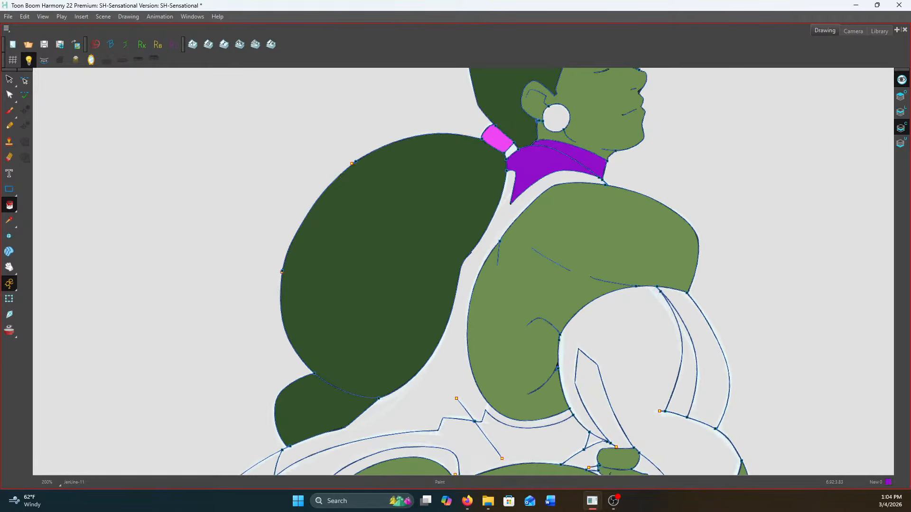
{"action": "left_click", "coordinate": [652, 337]}
{"action": "left_click", "coordinate": [711, 375]}
{"action": "left_click_drag", "start_coordinate": [646, 368], "coordinate": [655, 275]}
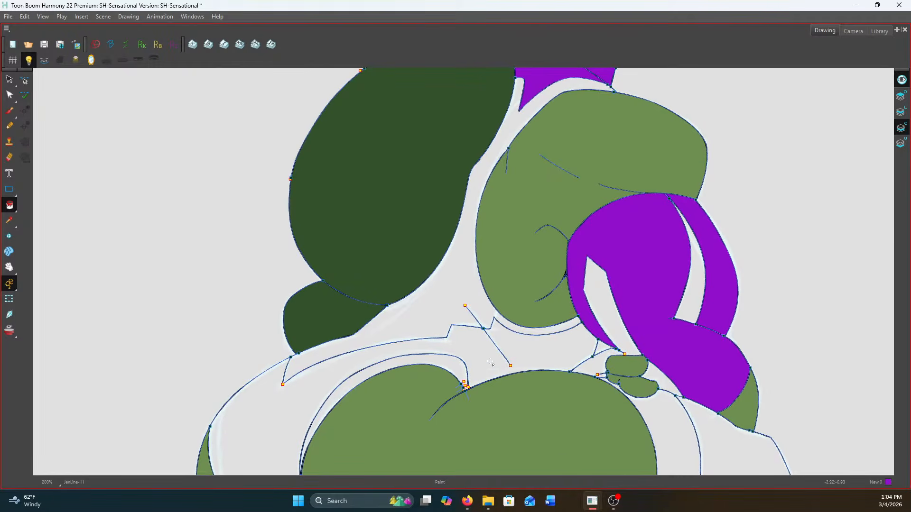
Undo the purple leotard fill that spills into the trim, and close the gap at the trim curve's end above the buttock
{"action": "left_click", "coordinate": [548, 352]}
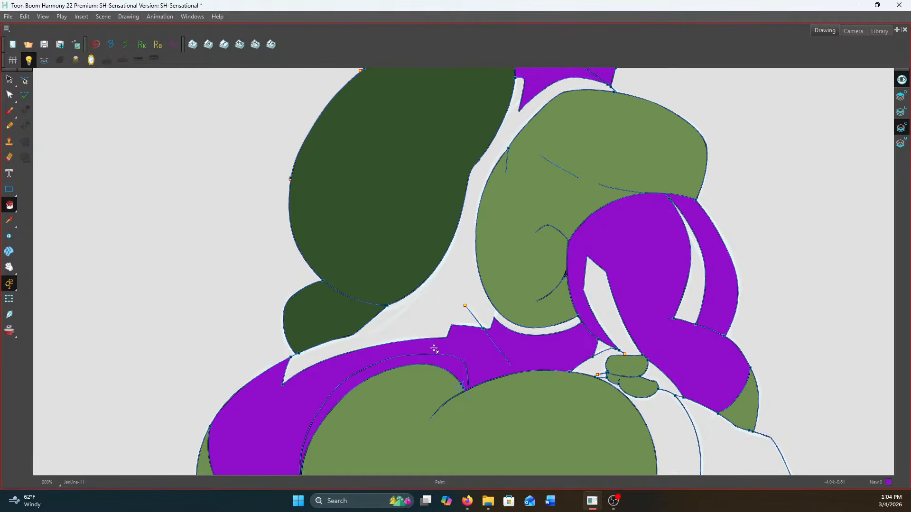
{"action": "key", "text": "ctrl+z"}
{"action": "scroll", "coordinate": [474, 361], "scroll_direction": "up", "scroll_amount": 5}
{"action": "left_click_drag", "start_coordinate": [498, 355], "coordinate": [559, 260]}
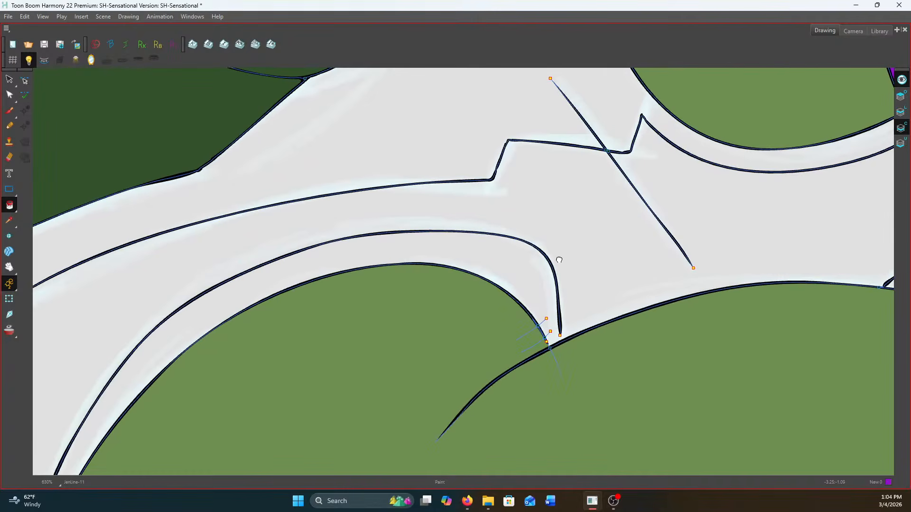
{"action": "left_click_drag", "start_coordinate": [9, 205], "coordinate": [41, 258]}
{"action": "scroll", "coordinate": [561, 334], "scroll_direction": "up", "scroll_amount": 1}
{"action": "scroll", "coordinate": [560, 341], "scroll_direction": "down", "scroll_amount": 6}
Close the gap at the pointed tip of the leotard's upper hip trim with short invisible strokes
{"action": "mouse_move", "coordinate": [12, 204]}
{"action": "left_mouse_down"}
{"action": "mouse_move", "coordinate": [35, 203]}
{"action": "mouse_move", "coordinate": [10, 205]}
{"action": "mouse_move", "coordinate": [38, 259]}
{"action": "left_mouse_up"}
{"action": "scroll", "coordinate": [560, 313], "scroll_direction": "up", "scroll_amount": 8}
{"action": "scroll", "coordinate": [423, 334], "scroll_direction": "up", "scroll_amount": 8}
{"action": "left_click_drag", "start_coordinate": [414, 249], "coordinate": [387, 267]}
{"action": "left_click_drag", "start_coordinate": [455, 194], "coordinate": [467, 256]}
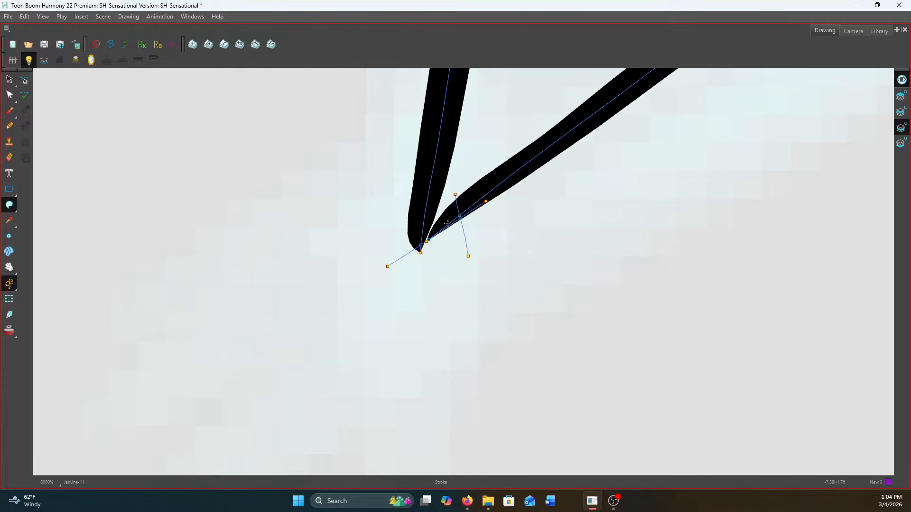
{"action": "scroll", "coordinate": [414, 241], "scroll_direction": "up", "scroll_amount": 2}
{"action": "left_click_drag", "start_coordinate": [407, 229], "coordinate": [456, 273]}
{"action": "scroll", "coordinate": [456, 274], "scroll_direction": "down", "scroll_amount": 10}
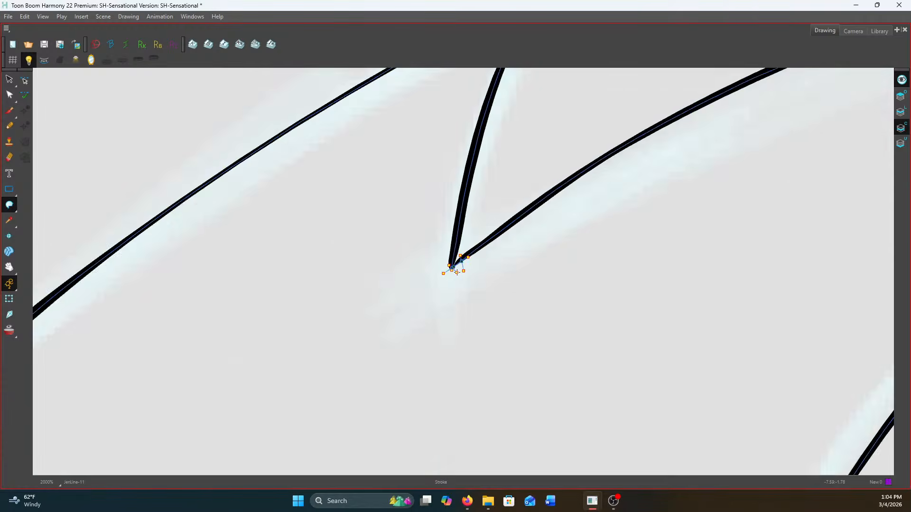
Paint the lower leotard across the hip and waist purple
{"action": "left_click_drag", "start_coordinate": [10, 205], "coordinate": [39, 209]}
{"action": "scroll", "coordinate": [537, 271], "scroll_direction": "down", "scroll_amount": 2}
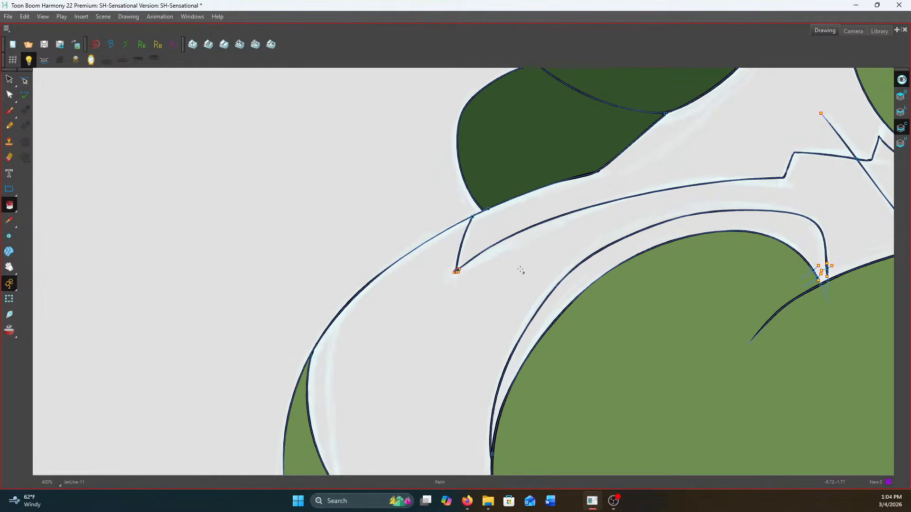
{"action": "left_click", "coordinate": [508, 271]}
{"action": "scroll", "coordinate": [509, 270], "scroll_direction": "down", "scroll_amount": 4}
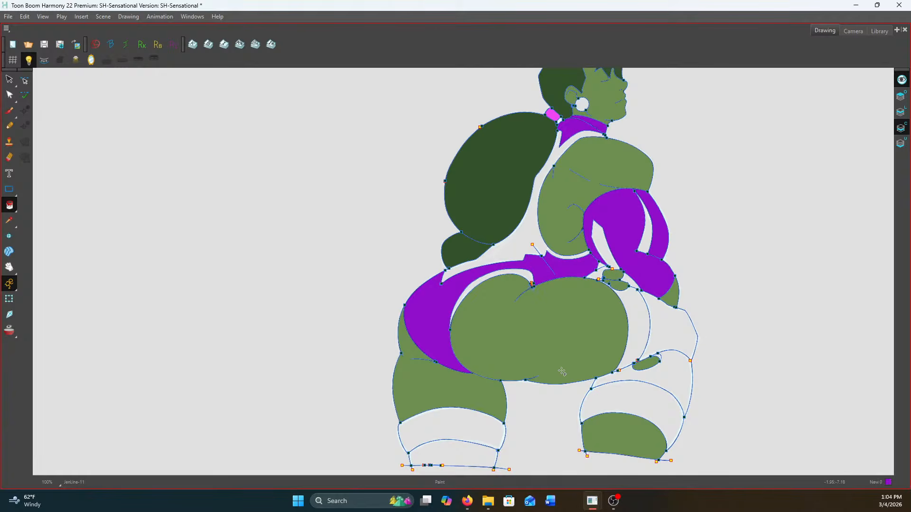
{"action": "scroll", "coordinate": [600, 166], "scroll_direction": "up", "scroll_amount": 2}
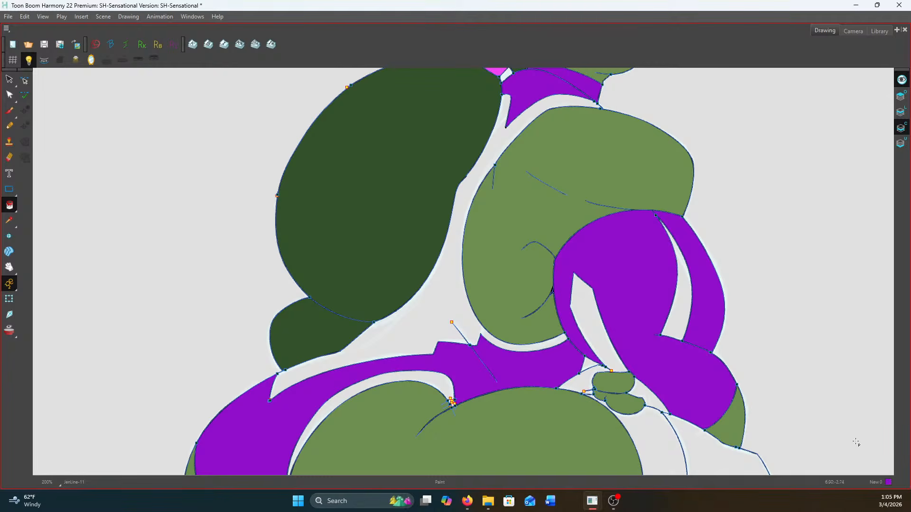
Undo the purple spill into the glove stripe and close the line gap above the fingers with invisible strokes
{"action": "scroll", "coordinate": [616, 394], "scroll_direction": "up", "scroll_amount": 2}
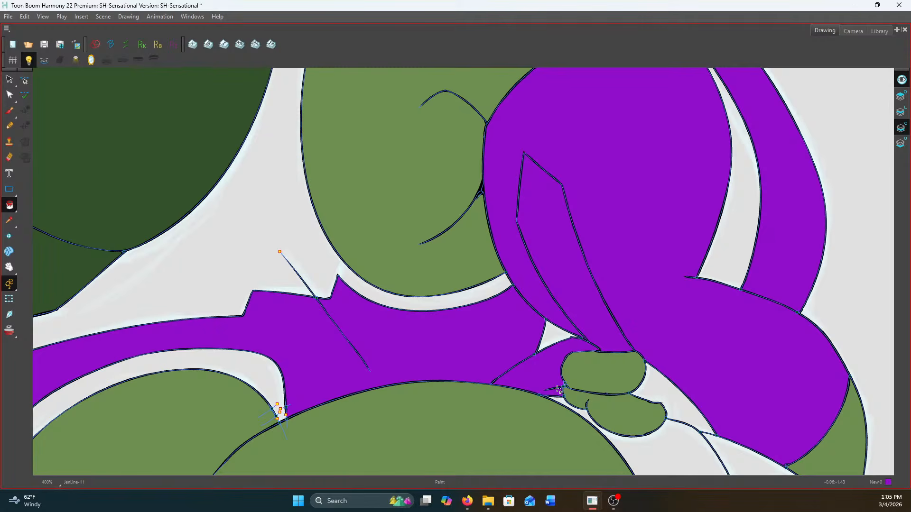
{"action": "left_click", "coordinate": [558, 390]}
{"action": "left_click_drag", "start_coordinate": [9, 205], "coordinate": [53, 249]}
{"action": "scroll", "coordinate": [600, 349], "scroll_direction": "up", "scroll_amount": 5}
{"action": "left_click_drag", "start_coordinate": [578, 338], "coordinate": [637, 389]}
{"action": "mouse_move", "coordinate": [589, 330]}
{"action": "left_mouse_down"}
{"action": "mouse_move", "coordinate": [617, 367]}
{"action": "mouse_move", "coordinate": [568, 353]}
{"action": "left_mouse_up"}
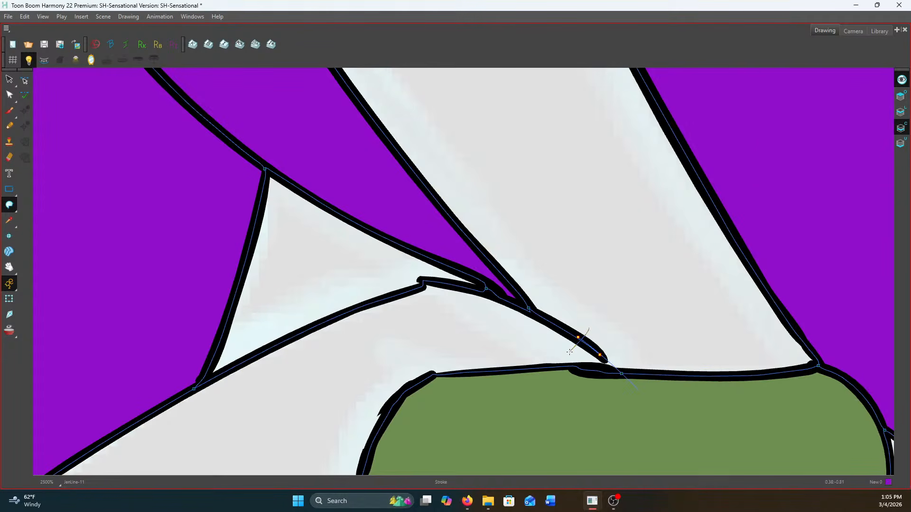
{"action": "scroll", "coordinate": [575, 340], "scroll_direction": "down", "scroll_amount": 3}
Paint the small glove area between the waist and the fingers purple
{"action": "left_click_drag", "start_coordinate": [9, 205], "coordinate": [33, 211]}
{"action": "scroll", "coordinate": [476, 378], "scroll_direction": "down", "scroll_amount": 5}
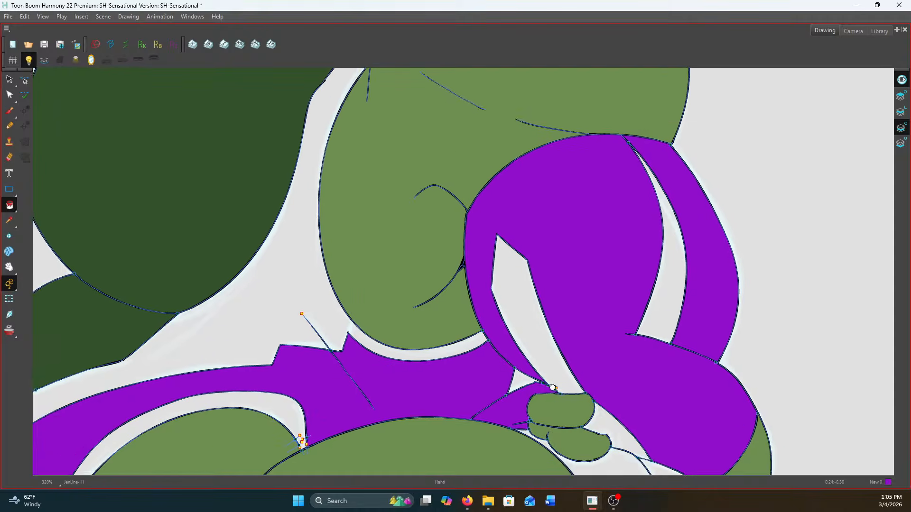
{"action": "scroll", "coordinate": [569, 432], "scroll_direction": "down", "scroll_amount": 2}
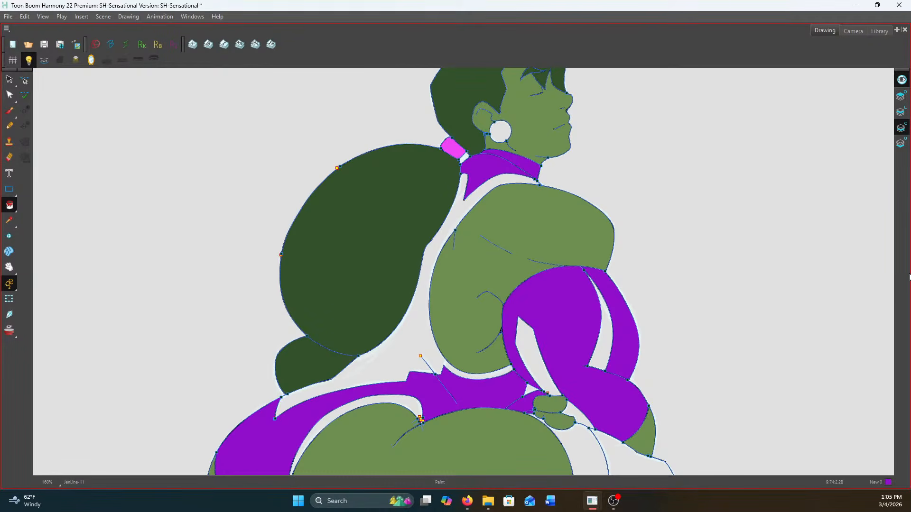
Paint the leotard's torso panel and the two glove stripes white
{"action": "left_click", "coordinate": [431, 349]}
{"action": "left_click", "coordinate": [532, 356]}
{"action": "left_click", "coordinate": [603, 351]}
{"action": "scroll", "coordinate": [568, 297], "scroll_direction": "down", "scroll_amount": 2}
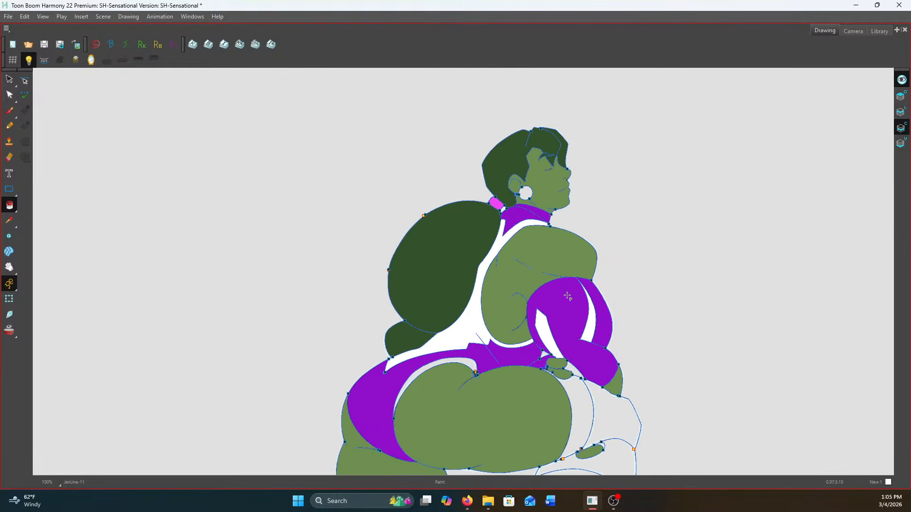
Paint the curved leotard trim around the buttock white
{"action": "left_click_drag", "start_coordinate": [510, 295], "coordinate": [521, 189]}
{"action": "scroll", "coordinate": [528, 279], "scroll_direction": "up", "scroll_amount": 1}
{"action": "mouse_move", "coordinate": [506, 326]}
{"action": "left_mouse_down"}
{"action": "mouse_move", "coordinate": [532, 345]}
{"action": "mouse_move", "coordinate": [534, 364]}
{"action": "left_mouse_up"}
{"action": "left_click", "coordinate": [480, 293]}
{"action": "scroll", "coordinate": [630, 290], "scroll_direction": "up", "scroll_amount": 3}
{"action": "left_click_drag", "start_coordinate": [630, 291], "coordinate": [637, 409]}
{"action": "scroll", "coordinate": [568, 213], "scroll_direction": "down", "scroll_amount": 2}
{"action": "left_click_drag", "start_coordinate": [568, 188], "coordinate": [574, 314]}
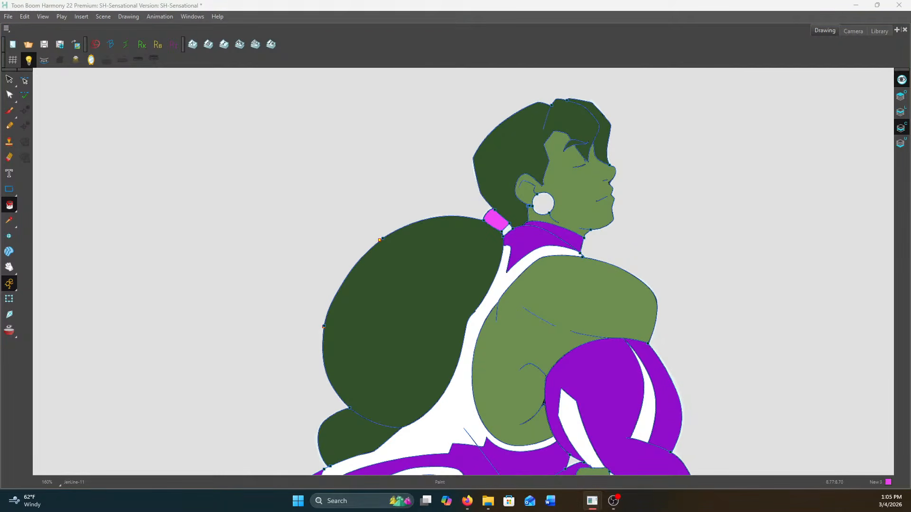
Paint the near leg's stocking sections and the small gap beside the hand patch dark grey
{"action": "left_click_drag", "start_coordinate": [594, 434], "coordinate": [622, 192]}
{"action": "scroll", "coordinate": [603, 285], "scroll_direction": "up", "scroll_amount": 6}
{"action": "scroll", "coordinate": [594, 285], "scroll_direction": "down", "scroll_amount": 5}
{"action": "left_click", "coordinate": [673, 274]}
{"action": "left_click", "coordinate": [754, 358]}
{"action": "left_click_drag", "start_coordinate": [753, 358], "coordinate": [750, 246]}
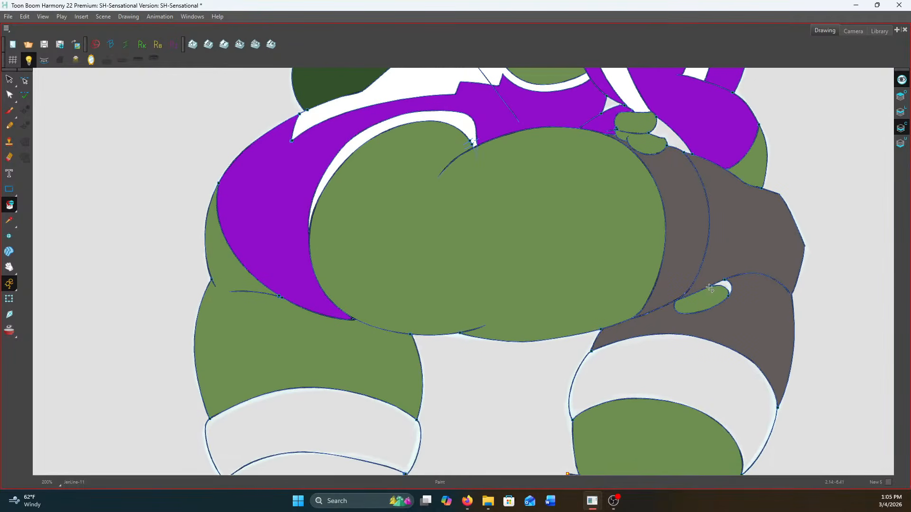
{"action": "left_click", "coordinate": [723, 284]}
{"action": "left_click", "coordinate": [678, 365]}
Paint both stocking bands on the far leg dark grey
{"action": "scroll", "coordinate": [371, 408], "scroll_direction": "down", "scroll_amount": 2}
{"action": "left_click_drag", "start_coordinate": [371, 408], "coordinate": [419, 302]}
{"action": "left_click", "coordinate": [418, 303]}
{"action": "left_click", "coordinate": [401, 351]}
Paint the remaining small glove gaps around the fingers white and return to the line art layer
{"action": "scroll", "coordinate": [648, 199], "scroll_direction": "up", "scroll_amount": 3}
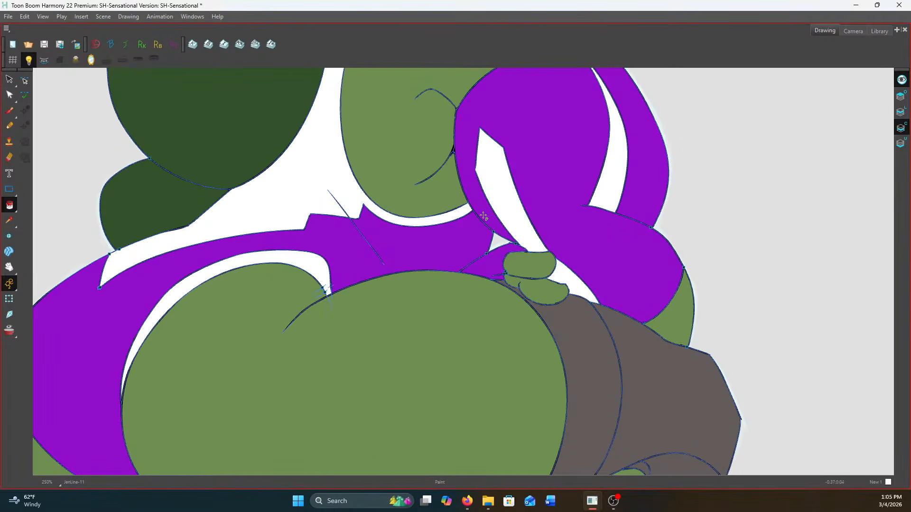
{"action": "scroll", "coordinate": [456, 190], "scroll_direction": "up", "scroll_amount": 1}
{"action": "scroll", "coordinate": [456, 189], "scroll_direction": "down", "scroll_amount": 3}
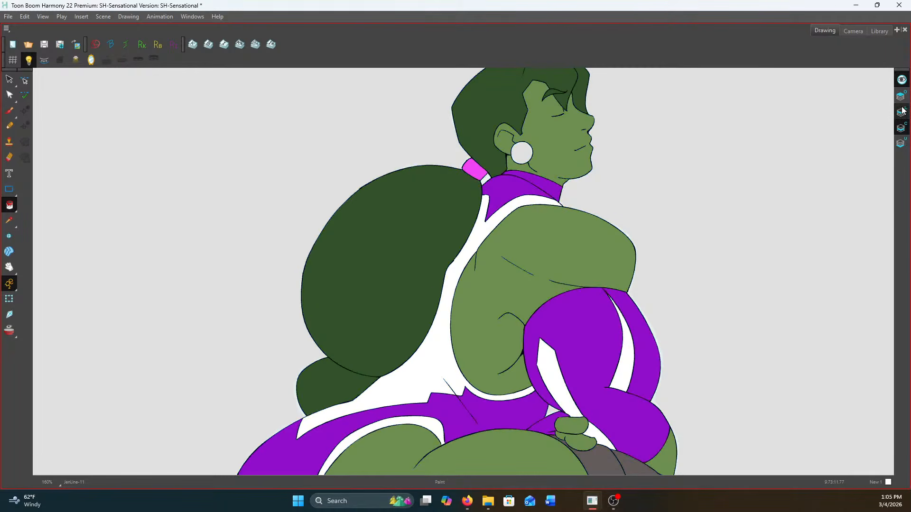
{"action": "scroll", "coordinate": [713, 166], "scroll_direction": "down", "scroll_amount": 3}
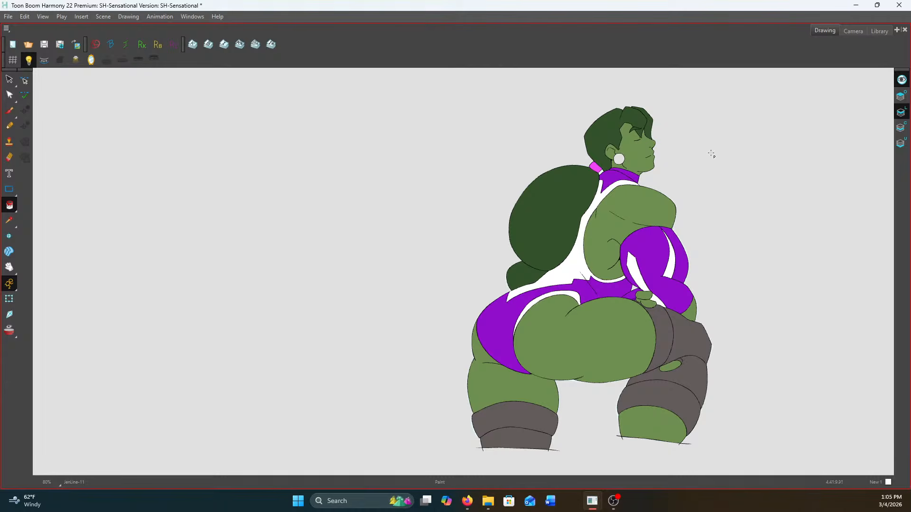
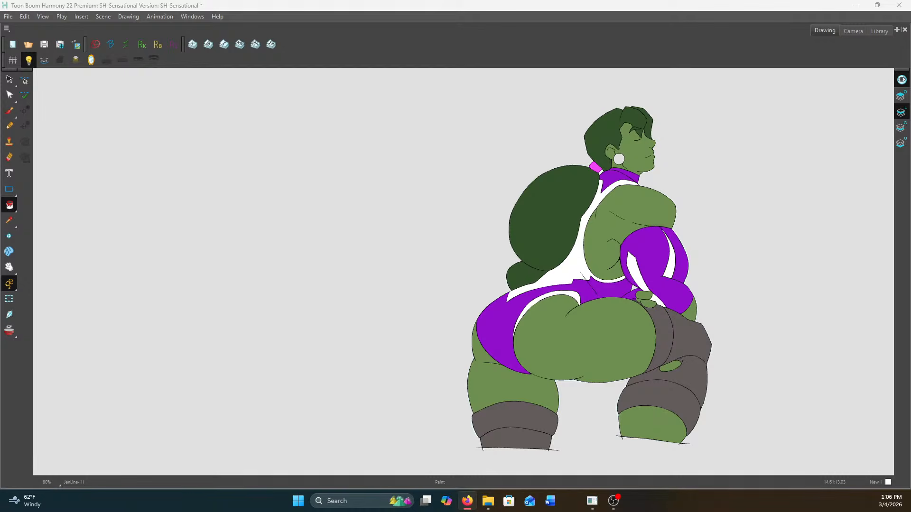
{"action": "key", "text": "alt+Tab"}
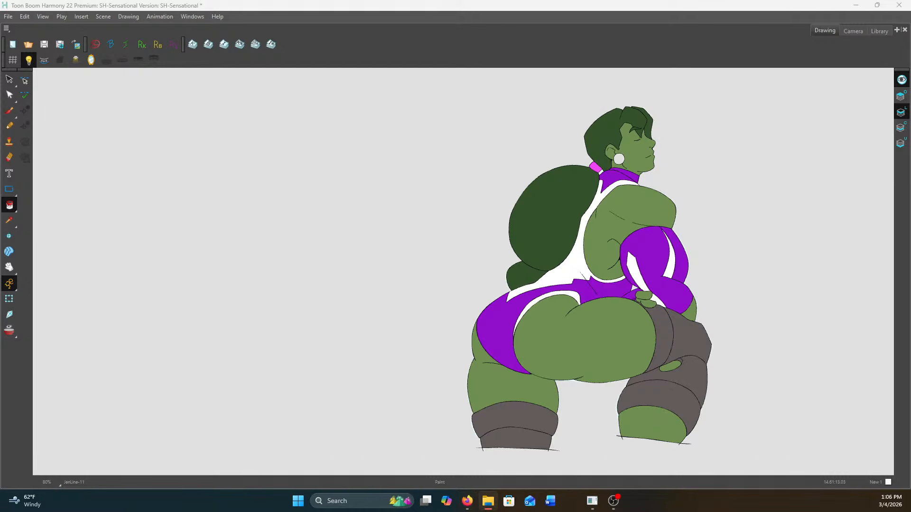
{"action": "key", "text": "alt+Tab"}
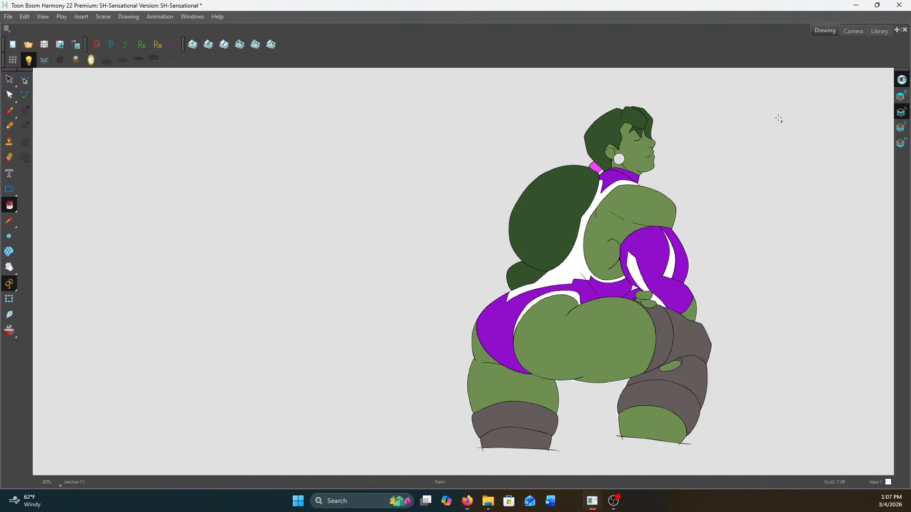
Save the scene and go to the next uncoloured line drawing
{"action": "left_click", "coordinate": [44, 45]}
{"action": "key", "text": "g"}
{"action": "key", "text": "g"}
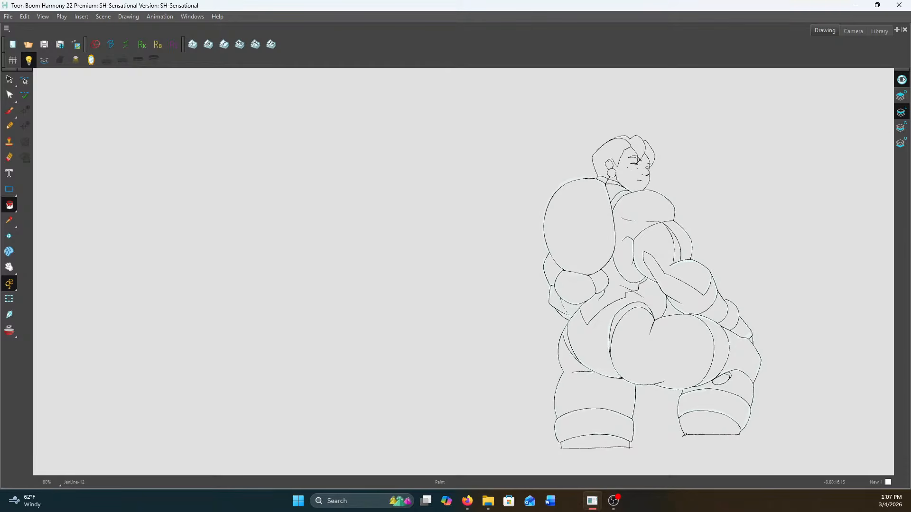
Select all the line art, create colour art strokes from it, and make the Colour Art layer active
{"action": "key", "text": "alt+s"}
{"action": "mouse_move", "coordinate": [502, 296]}
{"action": "left_mouse_down"}
{"action": "mouse_move", "coordinate": [480, 134]}
{"action": "mouse_move", "coordinate": [498, 299]}
{"action": "left_mouse_up"}
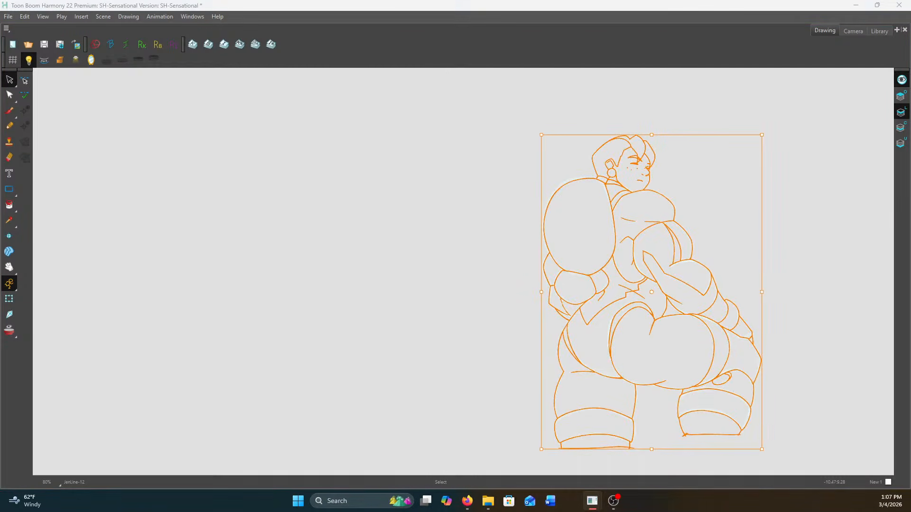
{"action": "left_click", "coordinate": [899, 127]}
Fill the character's face, ear and neck with the skin green using the Paint tool
{"action": "scroll", "coordinate": [686, 163], "scroll_direction": "up", "scroll_amount": 2}
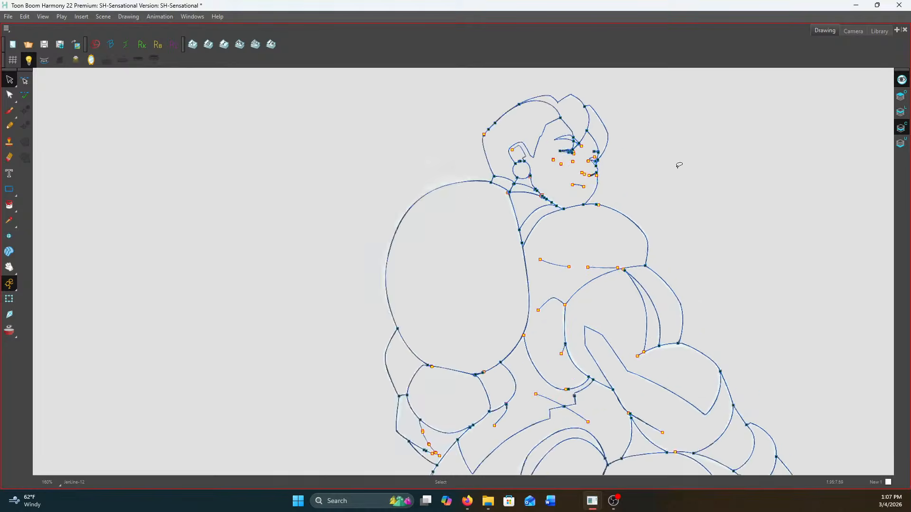
{"action": "scroll", "coordinate": [685, 164], "scroll_direction": "up", "scroll_amount": 3}
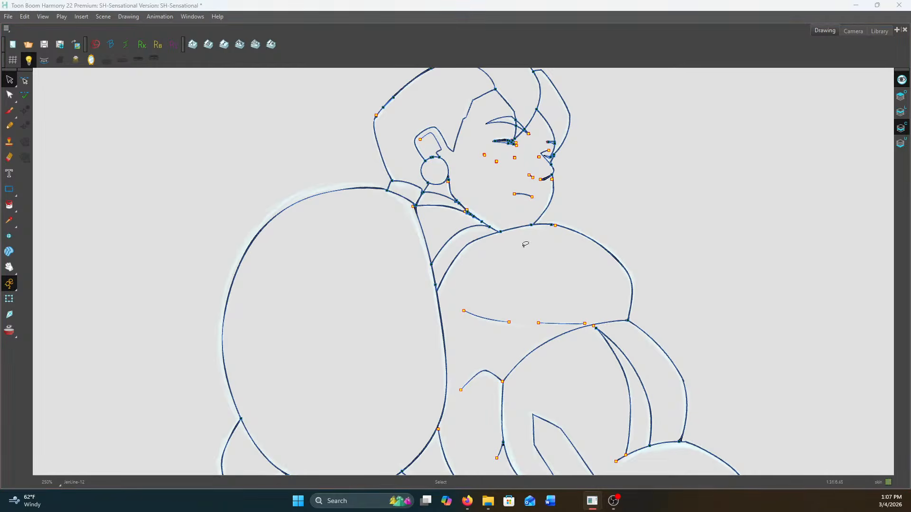
{"action": "left_click", "coordinate": [16, 211]}
{"action": "left_click", "coordinate": [17, 210]}
{"action": "left_click", "coordinate": [45, 204]}
{"action": "scroll", "coordinate": [450, 201], "scroll_direction": "up", "scroll_amount": 1}
{"action": "left_click", "coordinate": [482, 186]}
{"action": "scroll", "coordinate": [442, 185], "scroll_direction": "down", "scroll_amount": 4}
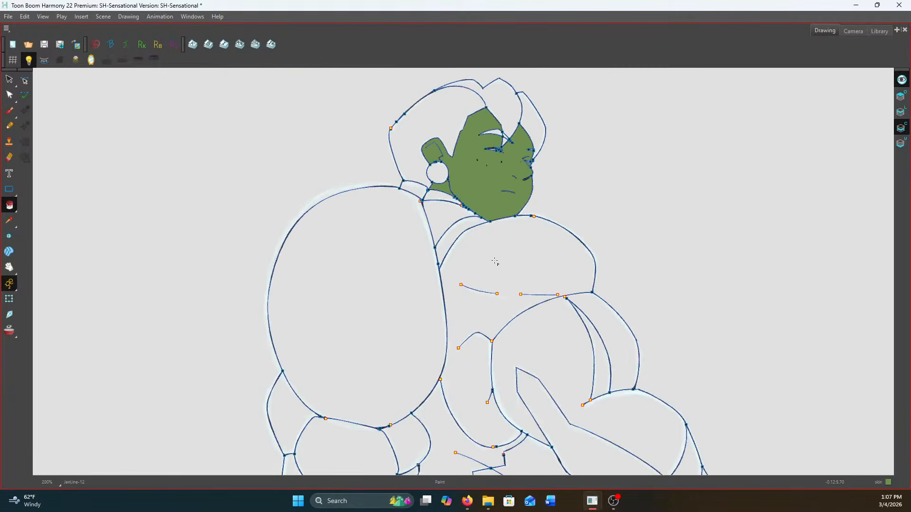
{"action": "left_click", "coordinate": [499, 293]}
{"action": "scroll", "coordinate": [507, 196], "scroll_direction": "up", "scroll_amount": 2}
{"action": "key", "text": "ctrl+z"}
Close the gaps in the back's outline, including where it meets the large ponytail, using the Stroke tool
{"action": "left_click", "coordinate": [15, 211]}
{"action": "left_click", "coordinate": [41, 253]}
{"action": "scroll", "coordinate": [448, 235], "scroll_direction": "up", "scroll_amount": 3}
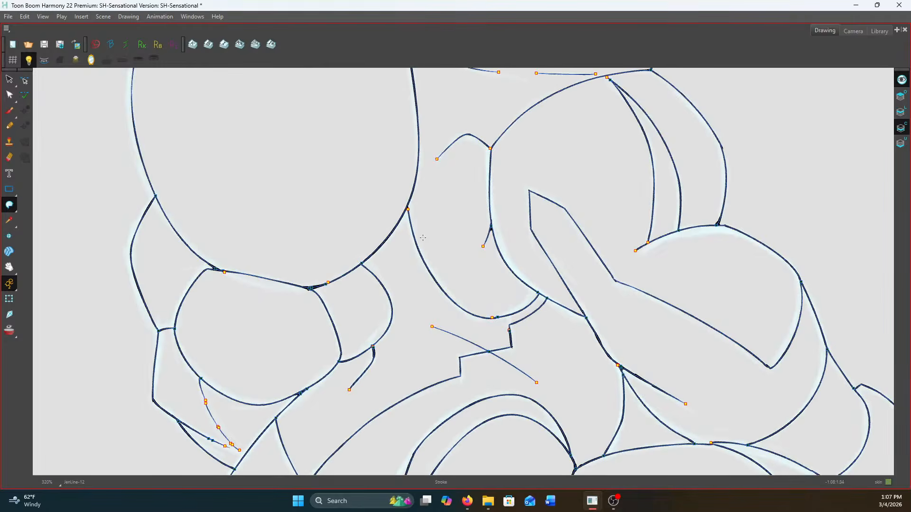
{"action": "scroll", "coordinate": [444, 229], "scroll_direction": "up", "scroll_amount": 7}
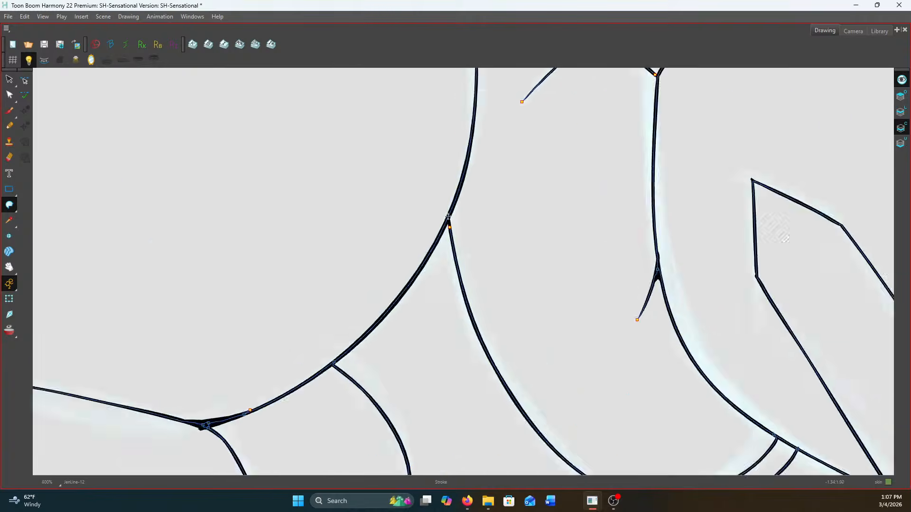
{"action": "left_click_drag", "start_coordinate": [447, 204], "coordinate": [459, 287]}
{"action": "scroll", "coordinate": [460, 282], "scroll_direction": "down", "scroll_amount": 8}
{"action": "scroll", "coordinate": [470, 271], "scroll_direction": "down", "scroll_amount": 3}
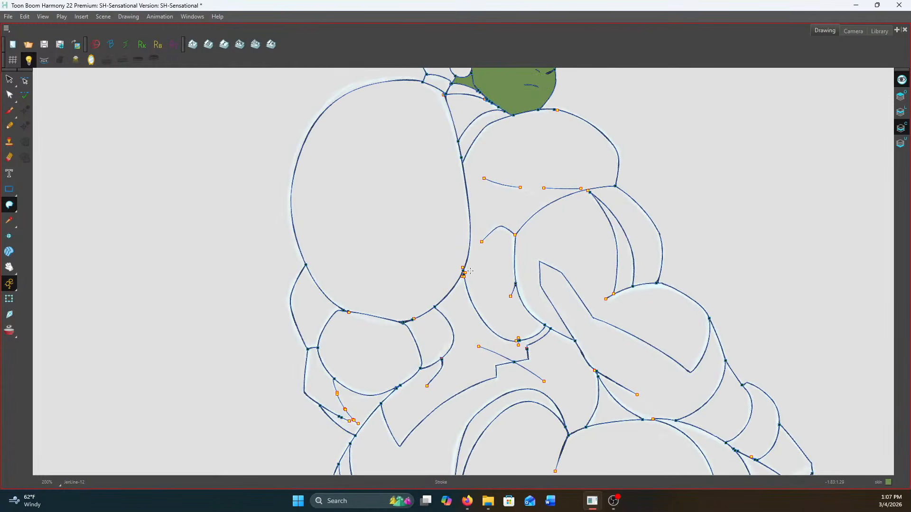
Paint the back, the exposed forearm, the buttocks and the left-hand thigh with the skin green
{"action": "left_click_drag", "start_coordinate": [9, 205], "coordinate": [28, 202]}
{"action": "left_click", "coordinate": [478, 275]}
{"action": "scroll", "coordinate": [597, 246], "scroll_direction": "down", "scroll_amount": 2}
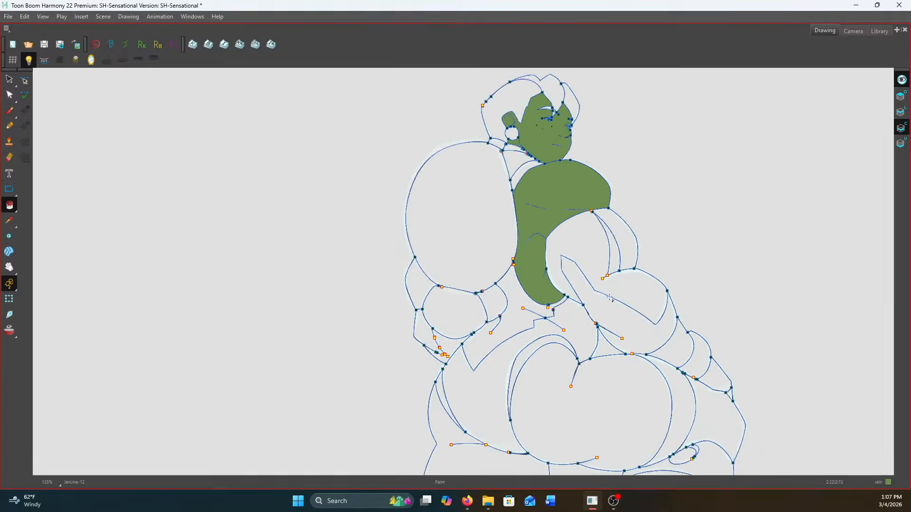
{"action": "left_click", "coordinate": [673, 341]}
{"action": "left_click", "coordinate": [539, 393]}
{"action": "left_click", "coordinate": [474, 459]}
Fill the knee opening, the exposed lower part of the right-hand leg and the small fingertip area with skin green
{"action": "scroll", "coordinate": [474, 342], "scroll_direction": "up", "scroll_amount": 2}
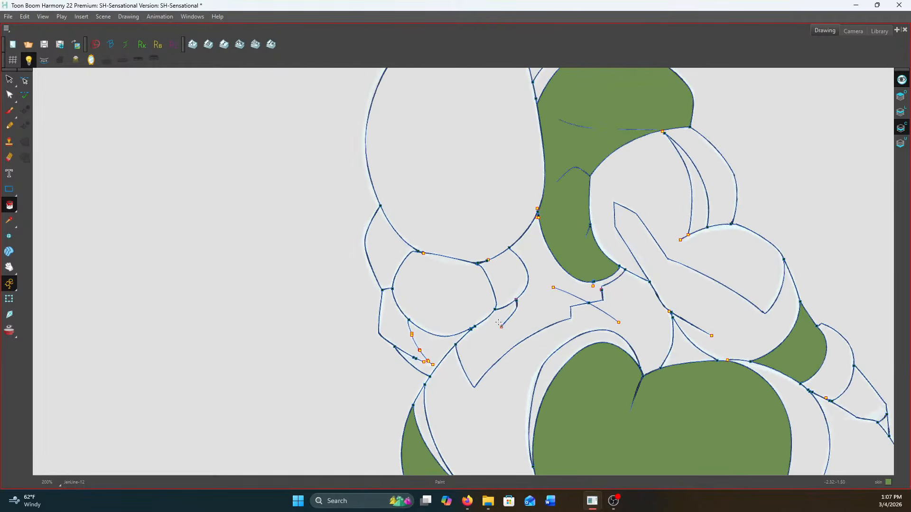
{"action": "scroll", "coordinate": [520, 309], "scroll_direction": "down", "scroll_amount": 2}
{"action": "left_click_drag", "start_coordinate": [585, 191], "coordinate": [577, 101]}
{"action": "scroll", "coordinate": [697, 341], "scroll_direction": "up", "scroll_amount": 2}
{"action": "left_click", "coordinate": [686, 363]}
{"action": "left_click_drag", "start_coordinate": [681, 364], "coordinate": [680, 270]}
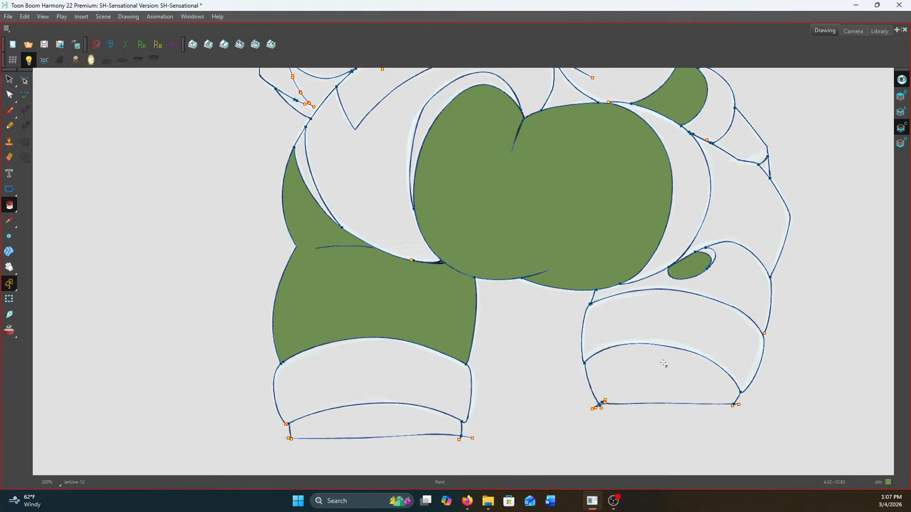
{"action": "left_click", "coordinate": [667, 356]}
{"action": "mouse_move", "coordinate": [632, 223]}
{"action": "left_mouse_down"}
{"action": "mouse_move", "coordinate": [633, 435]}
{"action": "mouse_move", "coordinate": [639, 312]}
{"action": "mouse_move", "coordinate": [617, 197]}
{"action": "left_mouse_up"}
{"action": "scroll", "coordinate": [623, 232], "scroll_direction": "up", "scroll_amount": 1}
{"action": "left_click", "coordinate": [808, 406]}
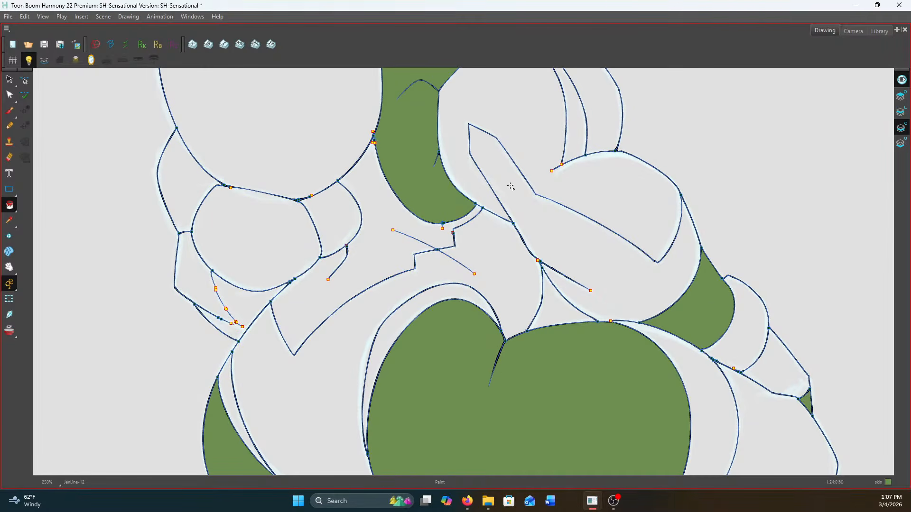
Fill the hair on the head and the front locks with the dark green New 2 colour
{"action": "left_click_drag", "start_coordinate": [505, 170], "coordinate": [627, 328]}
{"action": "scroll", "coordinate": [626, 328], "scroll_direction": "up", "scroll_amount": 1}
{"action": "scroll", "coordinate": [628, 328], "scroll_direction": "down", "scroll_amount": 2}
{"action": "left_click_drag", "start_coordinate": [620, 243], "coordinate": [620, 375]}
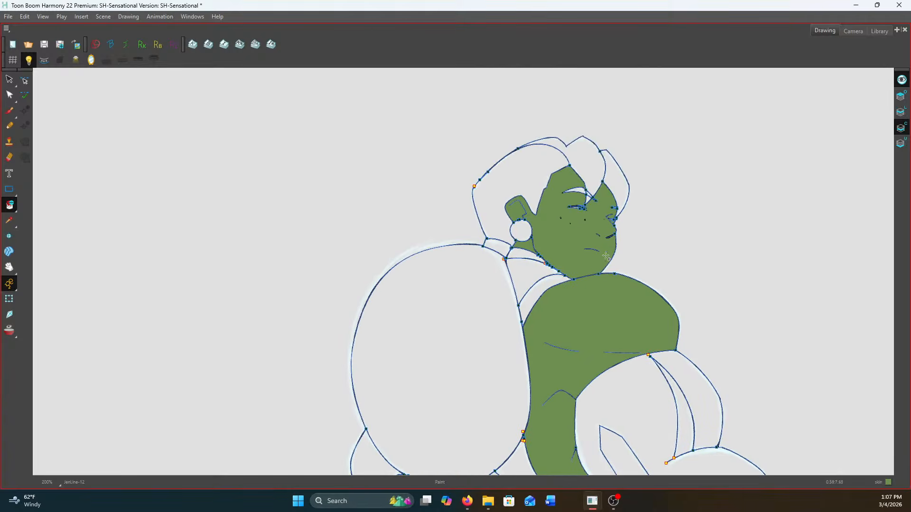
{"action": "scroll", "coordinate": [601, 206], "scroll_direction": "up", "scroll_amount": 2}
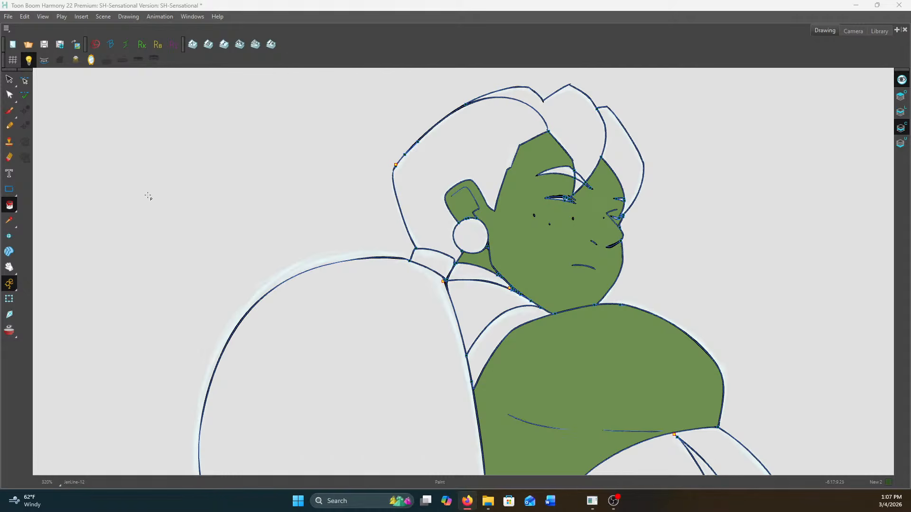
{"action": "left_click", "coordinate": [460, 144]}
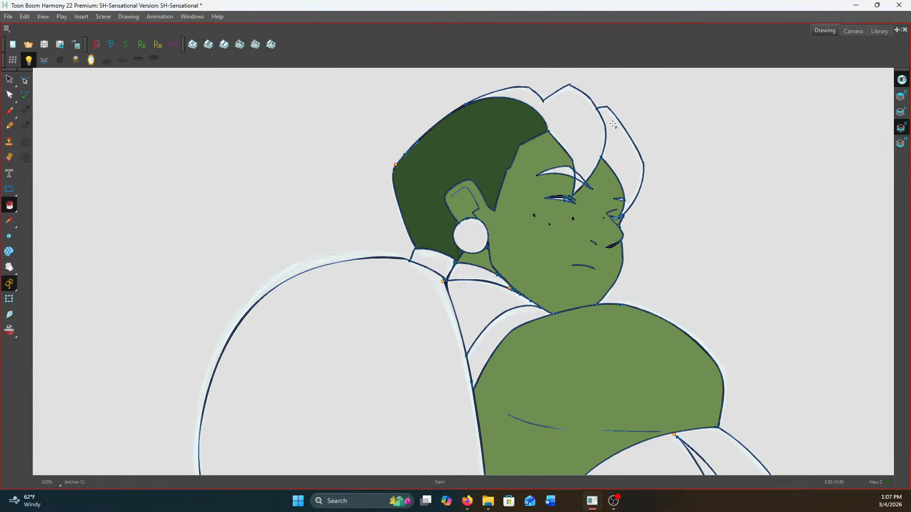
{"action": "left_click", "coordinate": [569, 111]}
{"action": "left_click", "coordinate": [611, 191]}
Fill all sections of the eyebrow and the hair tip overlapping it with dark green
{"action": "scroll", "coordinate": [610, 192], "scroll_direction": "up", "scroll_amount": 5}
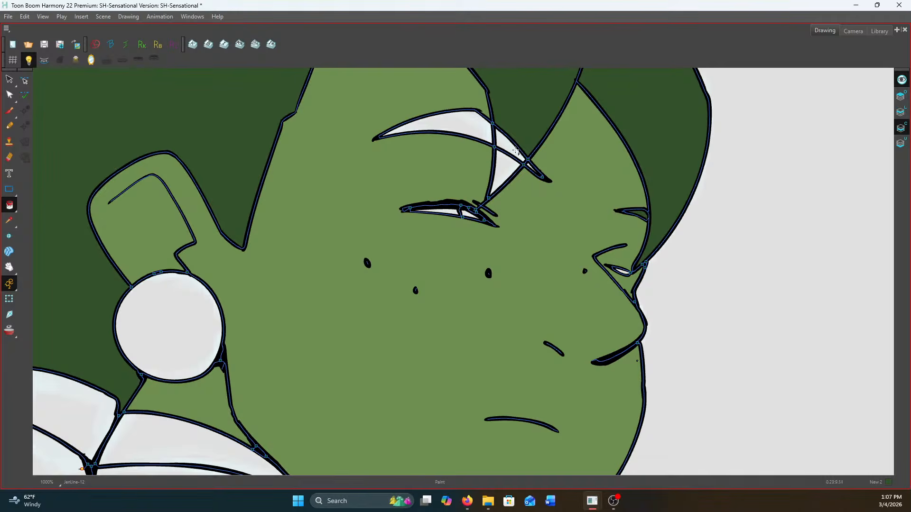
{"action": "left_click", "coordinate": [481, 135]}
{"action": "left_click", "coordinate": [506, 157]}
{"action": "left_click", "coordinate": [506, 142]}
{"action": "left_click", "coordinate": [531, 166]}
Fill the large ponytail and its lower sections with the dark green hair colour
{"action": "scroll", "coordinate": [455, 168], "scroll_direction": "down", "scroll_amount": 2}
{"action": "scroll", "coordinate": [347, 242], "scroll_direction": "down", "scroll_amount": 3}
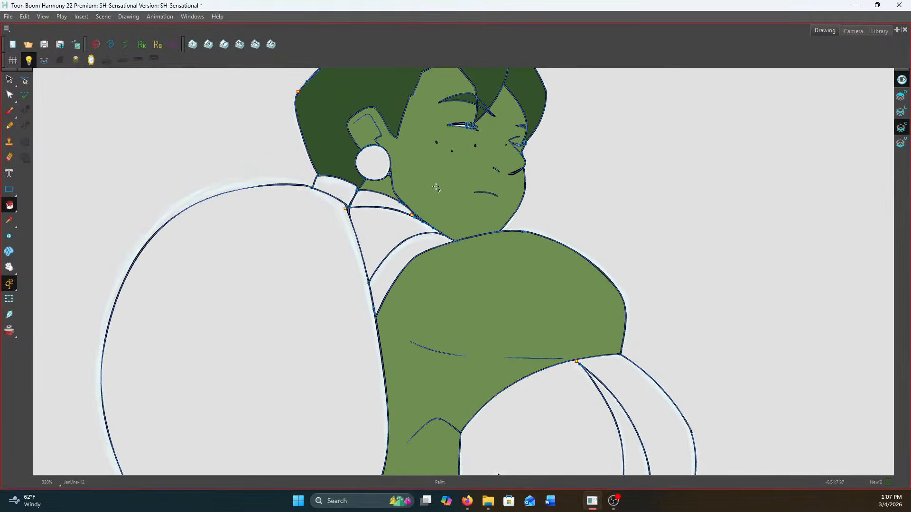
{"action": "left_click", "coordinate": [299, 359]}
{"action": "left_click_drag", "start_coordinate": [304, 365], "coordinate": [337, 266]}
{"action": "left_click", "coordinate": [406, 350]}
{"action": "left_click", "coordinate": [349, 369]}
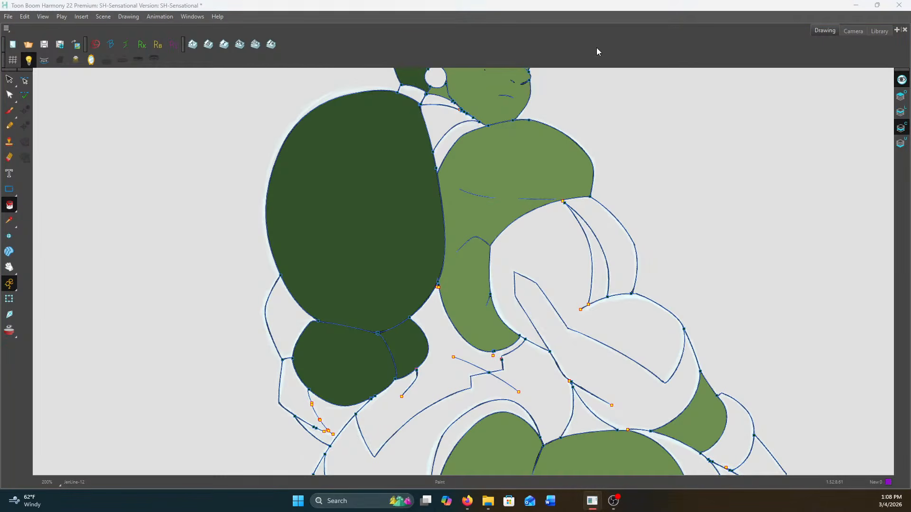
Fill the main part of the costume's collar with purple
{"action": "scroll", "coordinate": [452, 130], "scroll_direction": "up", "scroll_amount": 3}
{"action": "left_click_drag", "start_coordinate": [448, 112], "coordinate": [487, 216]}
{"action": "left_click", "coordinate": [478, 212]}
{"action": "scroll", "coordinate": [486, 212], "scroll_direction": "down", "scroll_amount": 2}
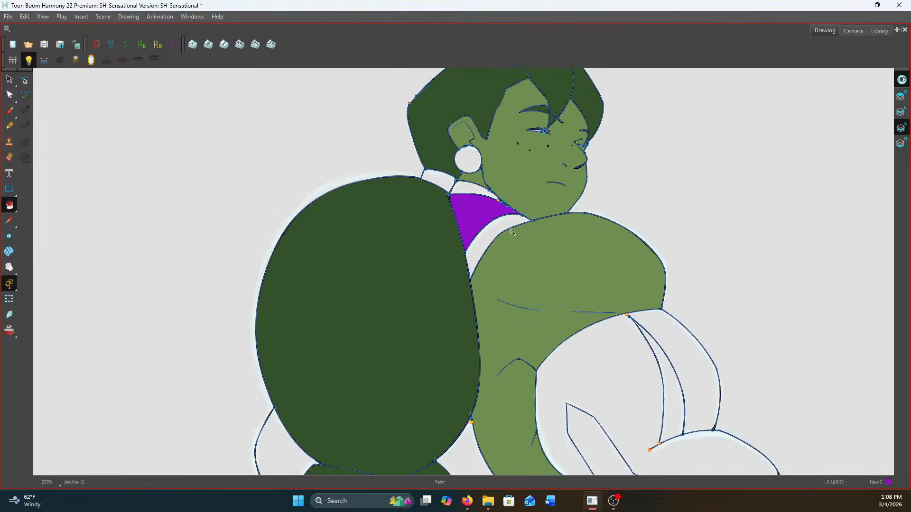
Fill the purple sleeve sections, the wrist and hand of the glove, and the leotard body with purple
{"action": "scroll", "coordinate": [512, 233], "scroll_direction": "down", "scroll_amount": 1}
{"action": "left_click_drag", "start_coordinate": [590, 323], "coordinate": [584, 223]}
{"action": "left_click", "coordinate": [600, 250]}
{"action": "left_click_drag", "start_coordinate": [654, 314], "coordinate": [651, 222]}
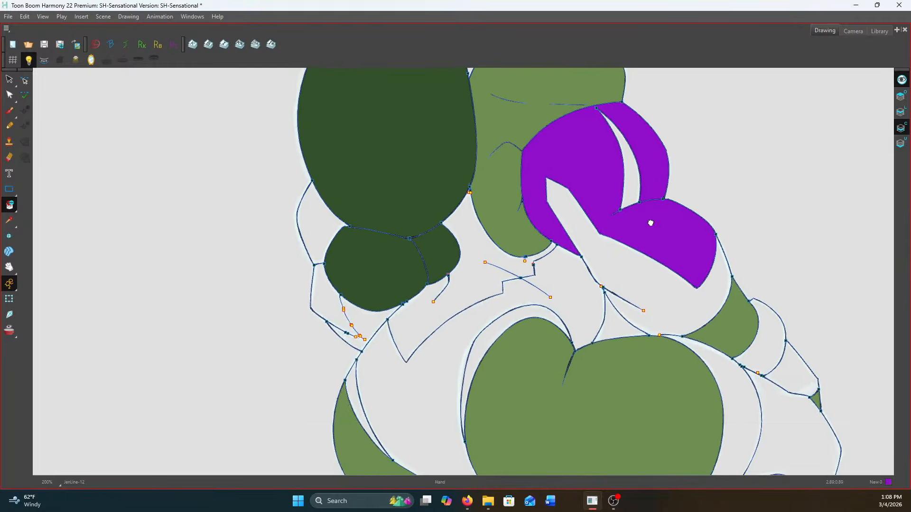
{"action": "left_click", "coordinate": [758, 337]}
{"action": "left_click", "coordinate": [795, 370]}
{"action": "left_click", "coordinate": [559, 282]}
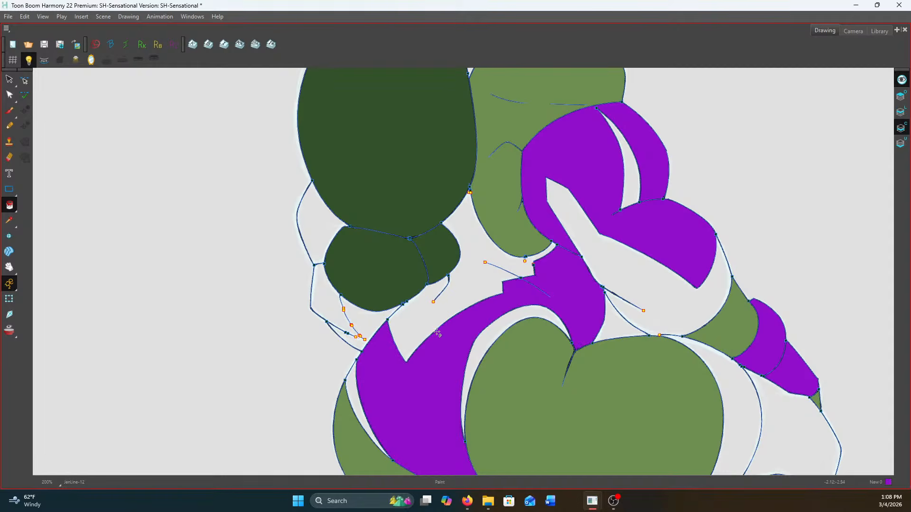
Fill the upper band of the collar with purple and the hair tie with pink
{"action": "scroll", "coordinate": [601, 251], "scroll_direction": "down", "scroll_amount": 2}
{"action": "left_click_drag", "start_coordinate": [602, 204], "coordinate": [600, 305]}
{"action": "scroll", "coordinate": [563, 210], "scroll_direction": "up", "scroll_amount": 3}
{"action": "scroll", "coordinate": [464, 181], "scroll_direction": "up", "scroll_amount": 2}
{"action": "left_click", "coordinate": [470, 179]}
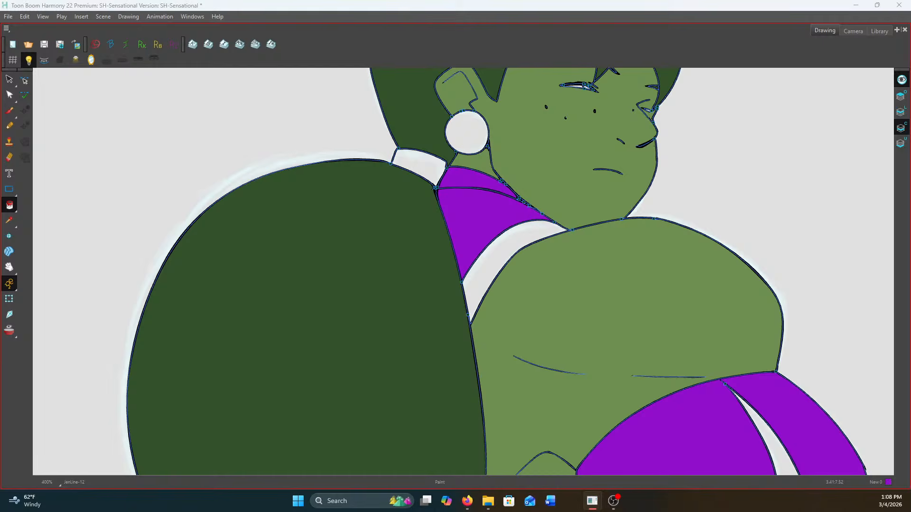
{"action": "left_click", "coordinate": [433, 178]}
{"action": "scroll", "coordinate": [503, 176], "scroll_direction": "down", "scroll_amount": 2}
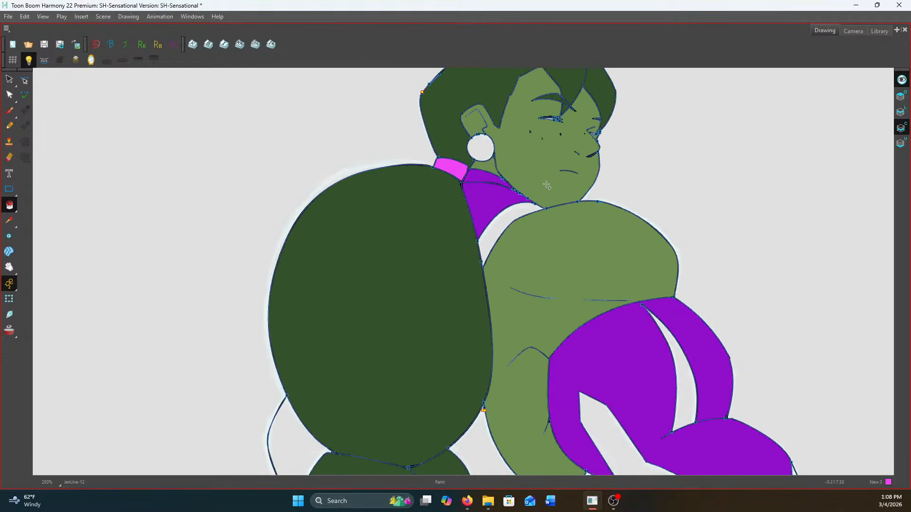
Fill the shoulder trim, the costume's lower back and the far hand below the ponytail with the white New 1 colour
{"action": "left_click_drag", "start_coordinate": [545, 222], "coordinate": [561, 177]}
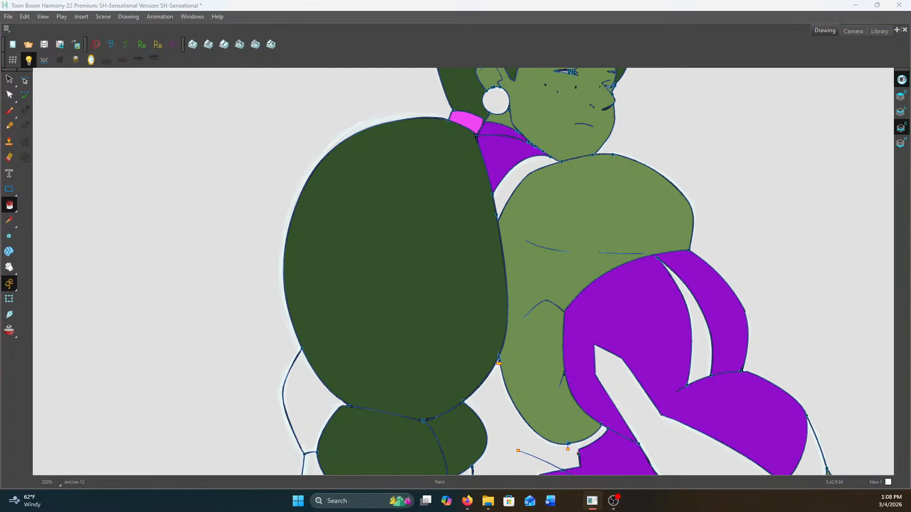
{"action": "scroll", "coordinate": [561, 191], "scroll_direction": "down", "scroll_amount": 2}
{"action": "left_click_drag", "start_coordinate": [561, 189], "coordinate": [567, 143]}
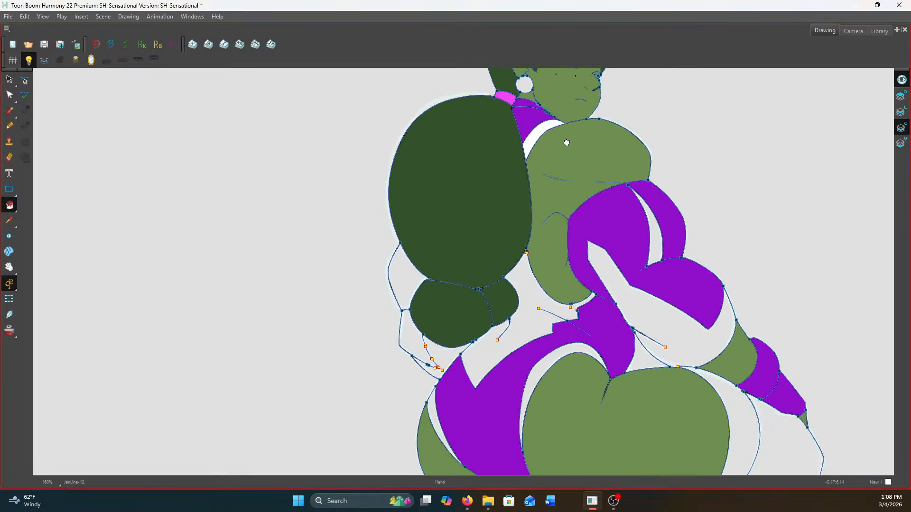
{"action": "left_click", "coordinate": [525, 323]}
{"action": "scroll", "coordinate": [413, 334], "scroll_direction": "up", "scroll_amount": 1}
{"action": "left_click", "coordinate": [413, 335]}
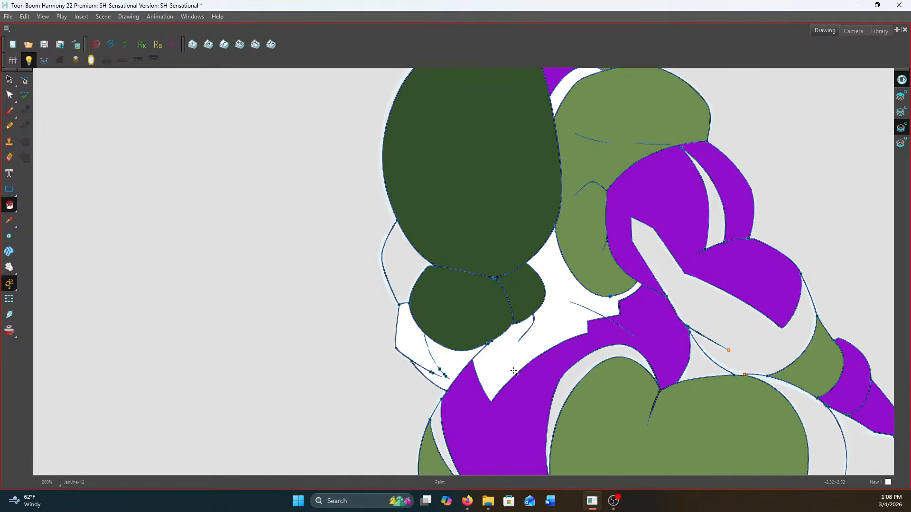
Fill the long sleeve panel, the upper-arm stripe and the leotard's hip trim with white
{"action": "left_click_drag", "start_coordinate": [511, 367], "coordinate": [387, 228]}
{"action": "scroll", "coordinate": [387, 229], "scroll_direction": "down", "scroll_amount": 1}
{"action": "left_click", "coordinate": [581, 220]}
{"action": "scroll", "coordinate": [547, 136], "scroll_direction": "up", "scroll_amount": 2}
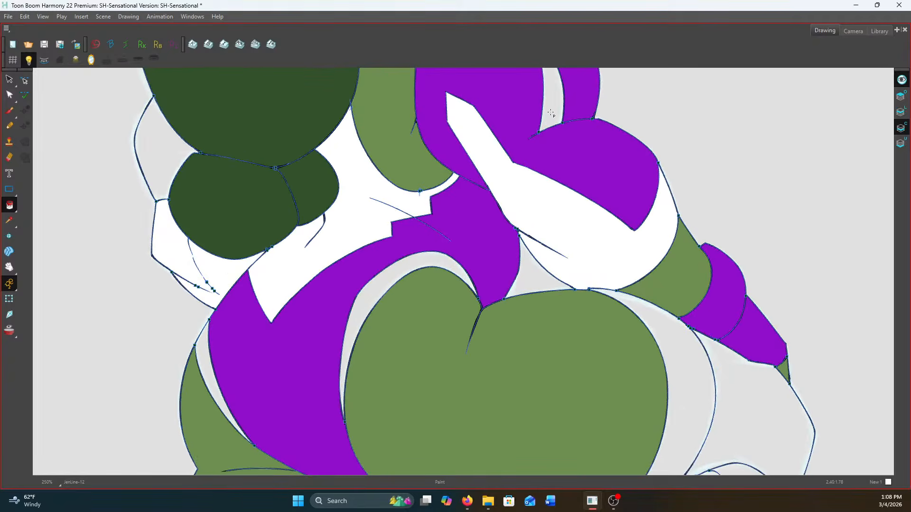
{"action": "left_click", "coordinate": [550, 113]}
{"action": "scroll", "coordinate": [507, 194], "scroll_direction": "down", "scroll_amount": 2}
{"action": "scroll", "coordinate": [373, 181], "scroll_direction": "up", "scroll_amount": 2}
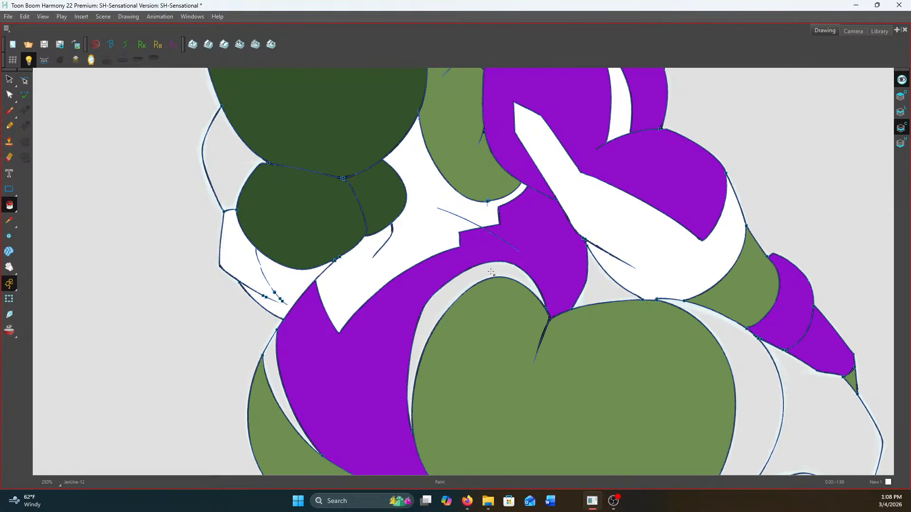
{"action": "left_click", "coordinate": [491, 272]}
{"action": "scroll", "coordinate": [557, 262], "scroll_direction": "down", "scroll_amount": 2}
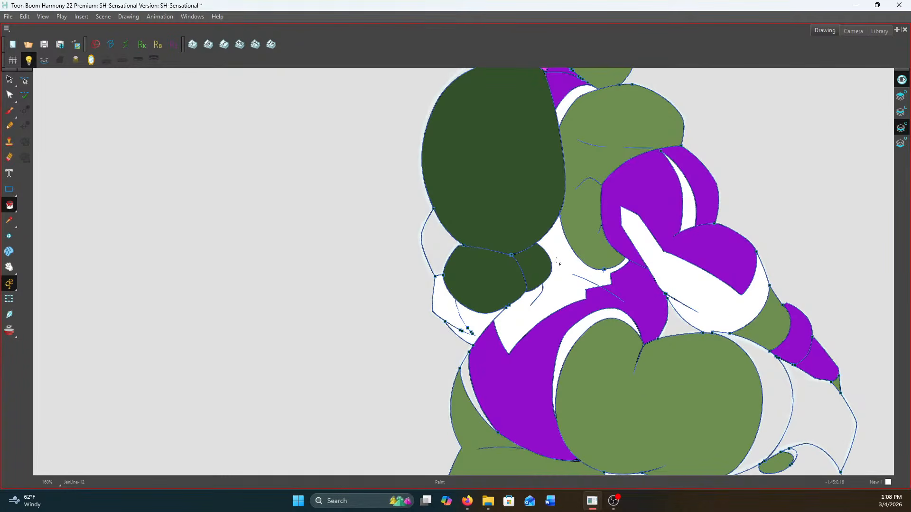
Fill the thigh band and upper stocking sections of the right-hand leg with the dark grey-brown stocking colour
{"action": "scroll", "coordinate": [614, 201], "scroll_direction": "up", "scroll_amount": 1}
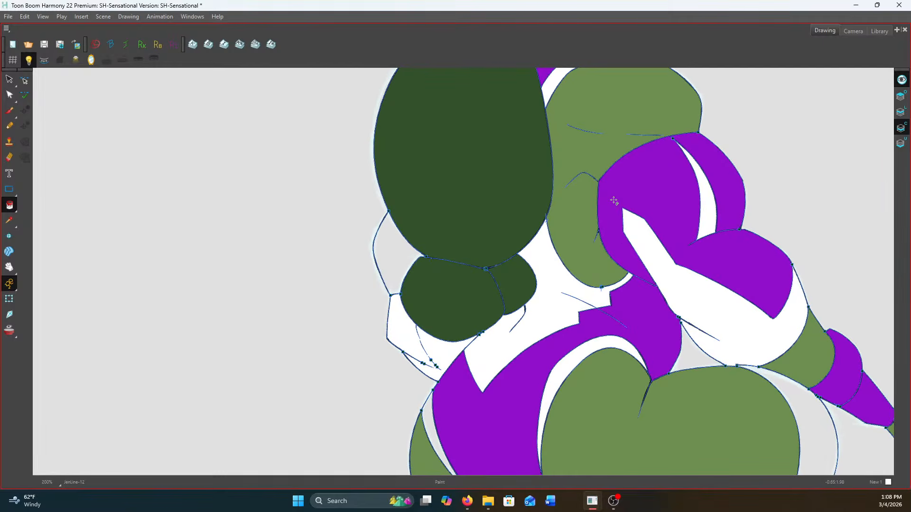
{"action": "left_click_drag", "start_coordinate": [675, 279], "coordinate": [554, 100]}
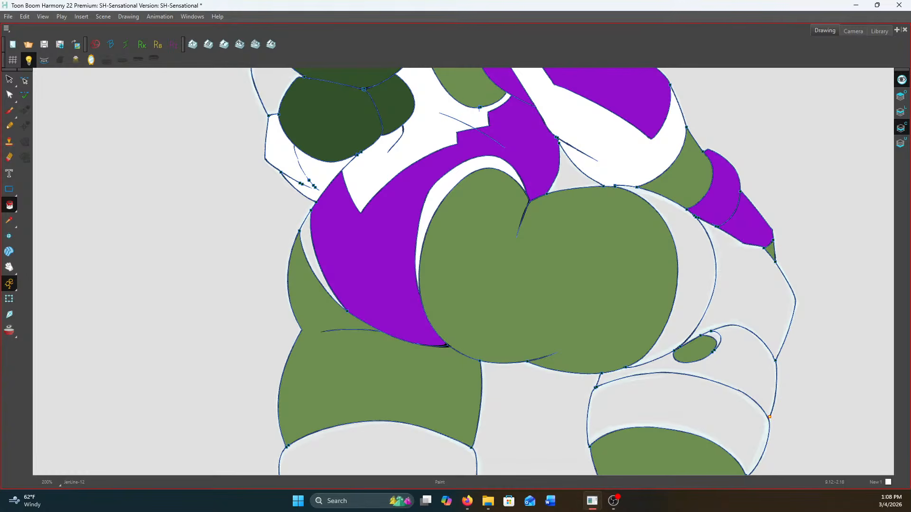
{"action": "left_click", "coordinate": [691, 239]}
{"action": "left_click", "coordinate": [740, 285]}
{"action": "scroll", "coordinate": [721, 341], "scroll_direction": "up", "scroll_amount": 2}
{"action": "left_click", "coordinate": [716, 337]}
Close the outline gap at the outer edge of the right-hand stocking with the Stroke tool
{"action": "left_click_drag", "start_coordinate": [745, 359], "coordinate": [711, 261]}
{"action": "left_click", "coordinate": [13, 207]}
{"action": "left_click", "coordinate": [36, 258]}
{"action": "scroll", "coordinate": [767, 364], "scroll_direction": "up", "scroll_amount": 2}
{"action": "mouse_move", "coordinate": [766, 354]}
{"action": "left_mouse_down"}
{"action": "mouse_move", "coordinate": [751, 388]}
{"action": "mouse_move", "coordinate": [757, 356]}
{"action": "left_mouse_up"}
{"action": "scroll", "coordinate": [740, 337], "scroll_direction": "down", "scroll_amount": 2}
Paint the remaining right-hand stocking sections and the lowest band of the left-hand stocking grey-brown
{"action": "left_click", "coordinate": [9, 205]}
{"action": "left_click", "coordinate": [40, 203]}
{"action": "left_click", "coordinate": [701, 295]}
{"action": "left_click", "coordinate": [664, 346]}
{"action": "scroll", "coordinate": [459, 334], "scroll_direction": "down", "scroll_amount": 1}
{"action": "left_click", "coordinate": [217, 464]}
Close the outline gap at the lower corner of the left-hand stocking's upper band with the Stroke tool
{"action": "scroll", "coordinate": [455, 323], "scroll_direction": "up", "scroll_amount": 4}
{"action": "left_click", "coordinate": [17, 209]}
{"action": "left_click", "coordinate": [41, 256]}
{"action": "scroll", "coordinate": [311, 345], "scroll_direction": "up", "scroll_amount": 6}
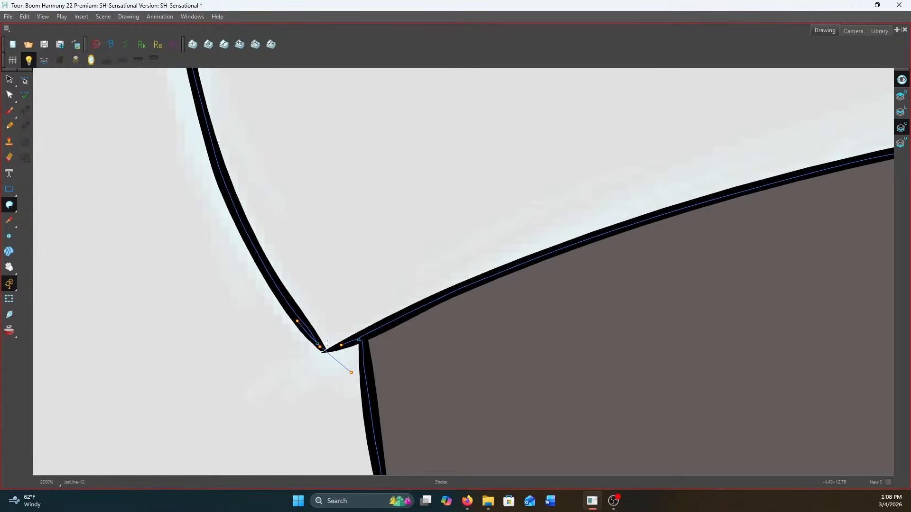
{"action": "scroll", "coordinate": [326, 346], "scroll_direction": "down", "scroll_amount": 6}
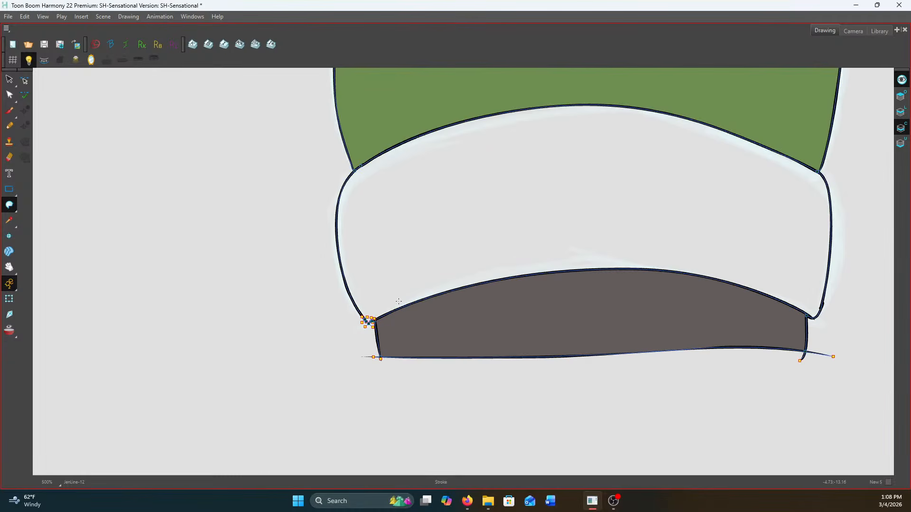
Fill the upper band of the left-hand stocking with the grey-brown stocking colour
{"action": "scroll", "coordinate": [399, 301], "scroll_direction": "down", "scroll_amount": 4}
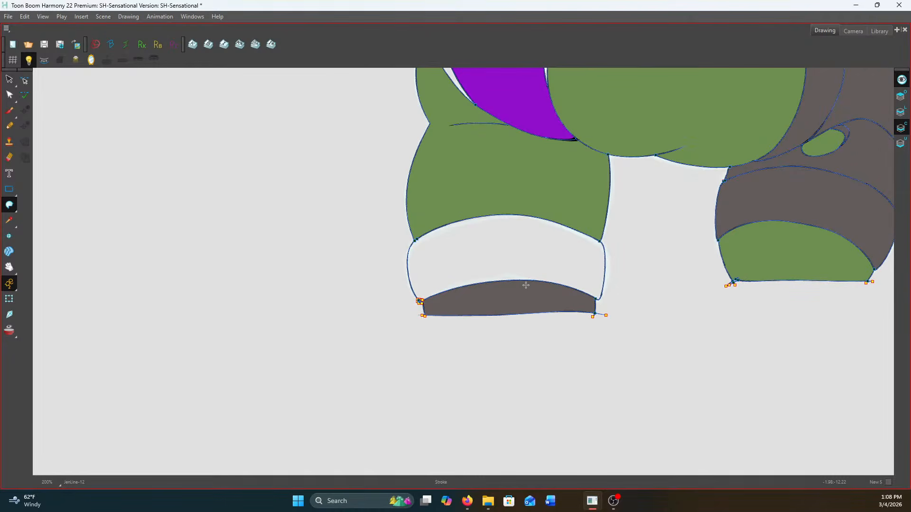
{"action": "left_click_drag", "start_coordinate": [535, 269], "coordinate": [412, 339]}
{"action": "left_click_drag", "start_coordinate": [9, 204], "coordinate": [33, 205]}
{"action": "left_click", "coordinate": [33, 205]}
{"action": "left_click", "coordinate": [397, 331]}
Fill the upper section of the far arm beside the large ponytail grey-brown
{"action": "left_click_drag", "start_coordinate": [467, 193], "coordinate": [454, 503]}
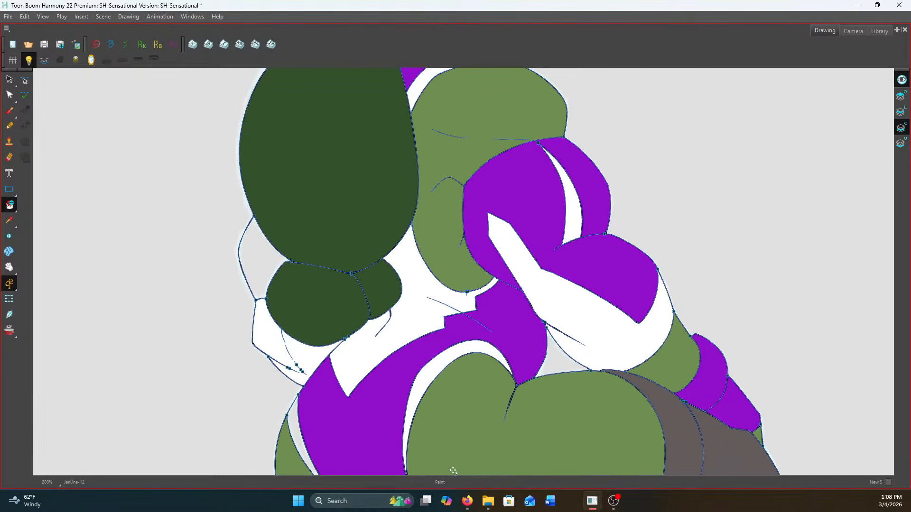
{"action": "scroll", "coordinate": [430, 349], "scroll_direction": "down", "scroll_amount": 1}
{"action": "scroll", "coordinate": [278, 315], "scroll_direction": "up", "scroll_amount": 4}
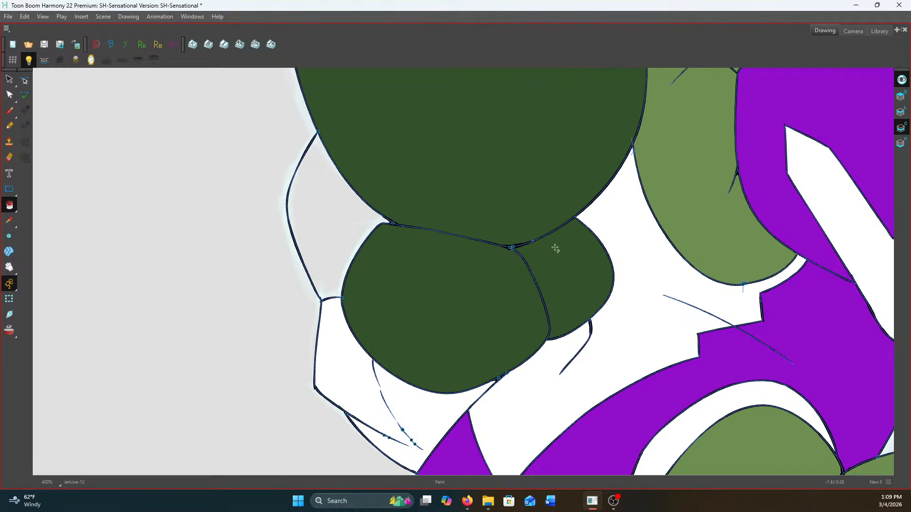
{"action": "left_click", "coordinate": [321, 223]}
Compare the far forearm with the coloured drawing JenLine-2, divide off its lower edge with a stroke and fill that strip purple
{"action": "key", "text": "period"}
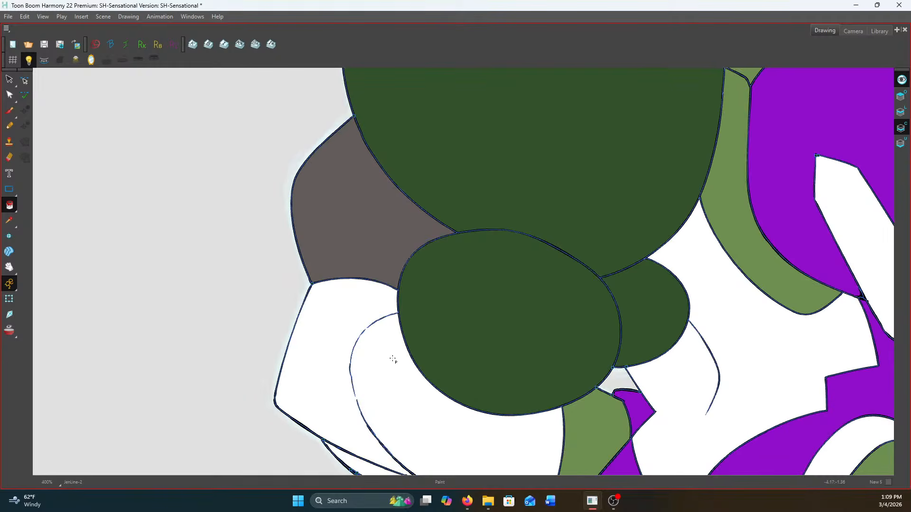
{"action": "scroll", "coordinate": [392, 359], "scroll_direction": "down", "scroll_amount": 2}
{"action": "left_click_drag", "start_coordinate": [392, 351], "coordinate": [397, 286]}
{"action": "scroll", "coordinate": [397, 286], "scroll_direction": "up", "scroll_amount": 1}
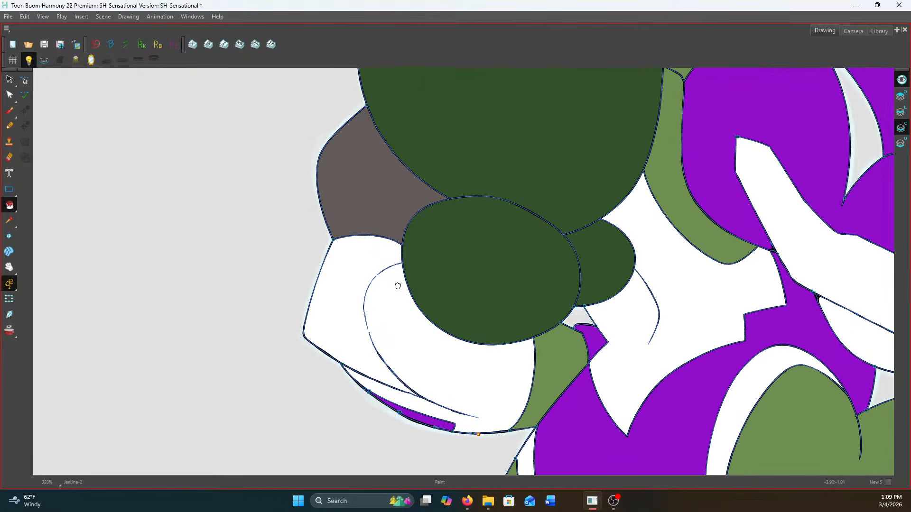
{"action": "key", "text": "comma"}
{"action": "scroll", "coordinate": [402, 325], "scroll_direction": "up", "scroll_amount": 1}
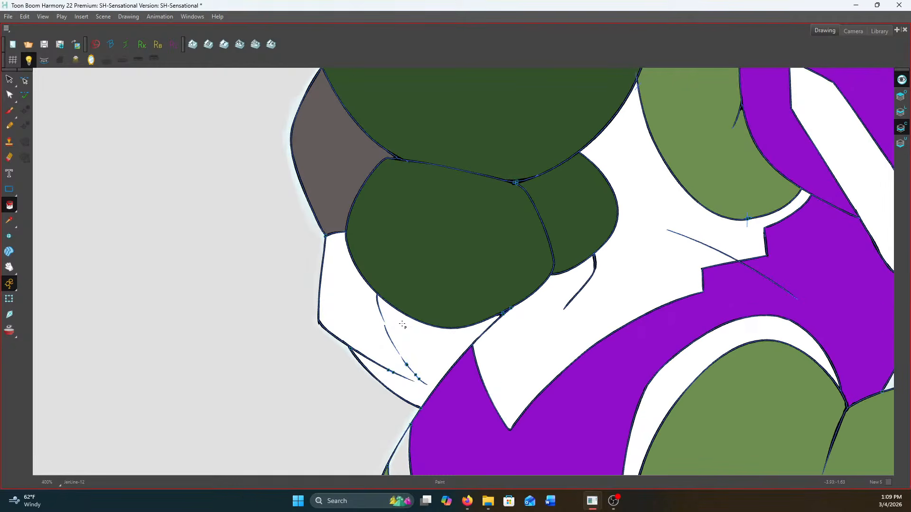
{"action": "mouse_move", "coordinate": [9, 205]}
{"action": "left_mouse_down"}
{"action": "mouse_move", "coordinate": [29, 211]}
{"action": "mouse_move", "coordinate": [28, 259]}
{"action": "left_mouse_up"}
{"action": "scroll", "coordinate": [363, 367], "scroll_direction": "up", "scroll_amount": 2}
{"action": "mouse_move", "coordinate": [342, 340]}
{"action": "left_mouse_down"}
{"action": "mouse_move", "coordinate": [410, 389]}
{"action": "mouse_move", "coordinate": [481, 419]}
{"action": "left_mouse_up"}
{"action": "left_click_drag", "start_coordinate": [9, 205], "coordinate": [28, 201]}
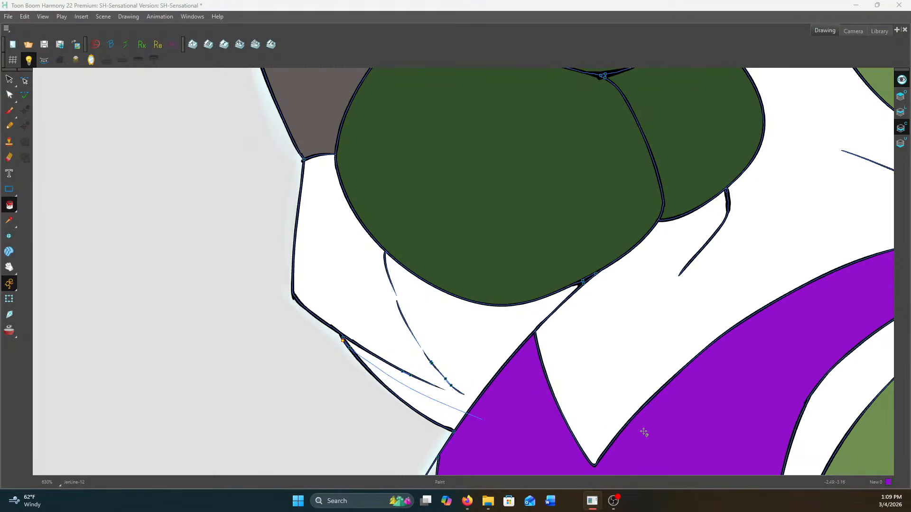
{"action": "left_click", "coordinate": [415, 409]}
{"action": "scroll", "coordinate": [502, 343], "scroll_direction": "down", "scroll_amount": 4}
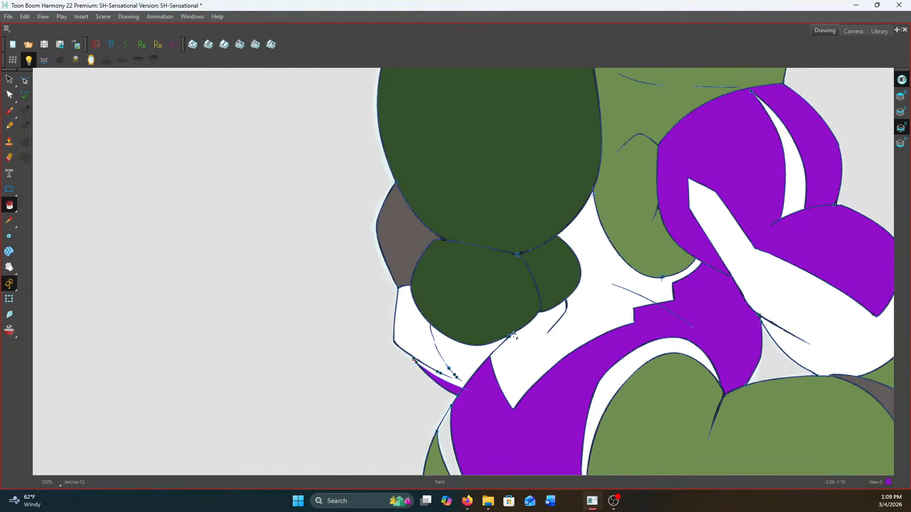
On the Colour Art layer, fill the round earring light green, the iris orange and the eye whites pale mint green
{"action": "scroll", "coordinate": [663, 276], "scroll_direction": "down", "scroll_amount": 2}
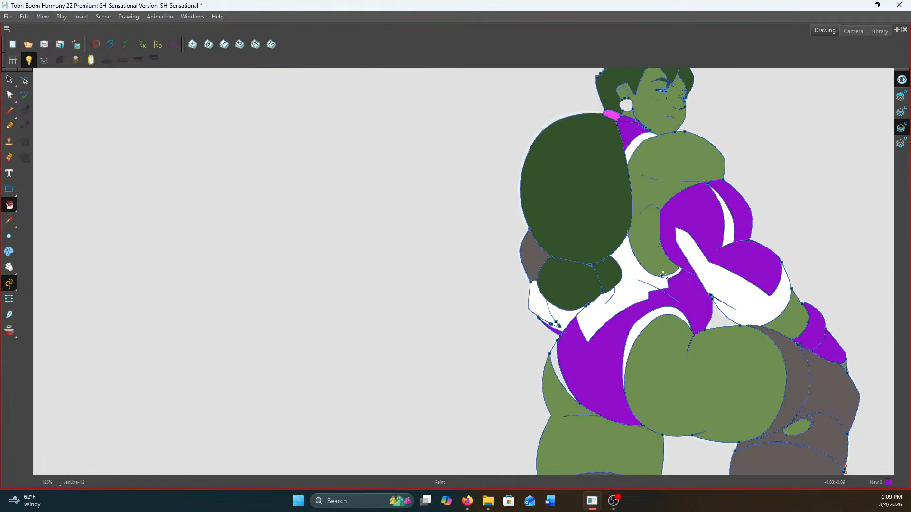
{"action": "left_click_drag", "start_coordinate": [662, 306], "coordinate": [560, 282]}
{"action": "scroll", "coordinate": [560, 282], "scroll_direction": "down", "scroll_amount": 1}
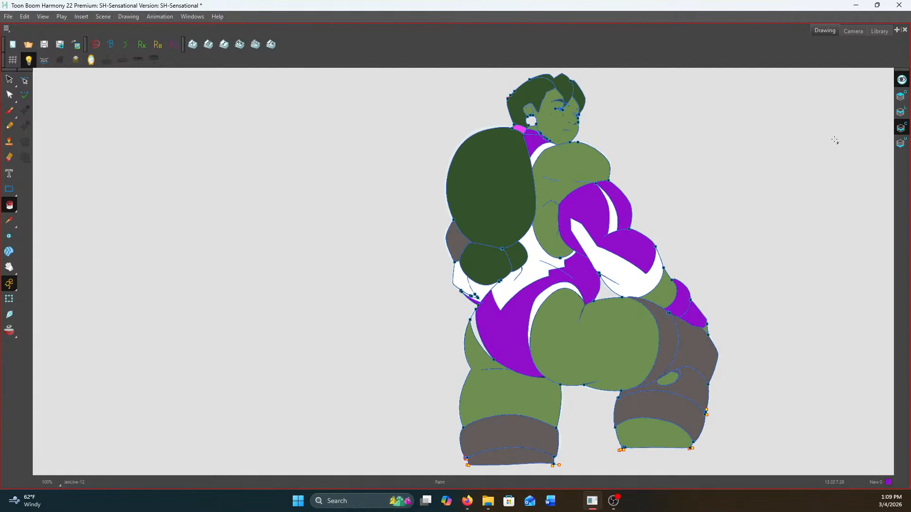
{"action": "scroll", "coordinate": [825, 145], "scroll_direction": "up", "scroll_amount": 1}
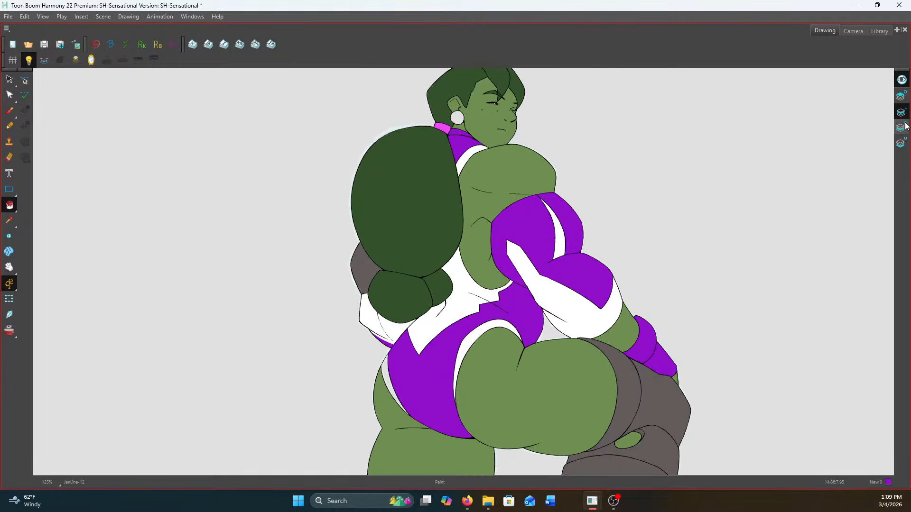
{"action": "left_click", "coordinate": [901, 128]}
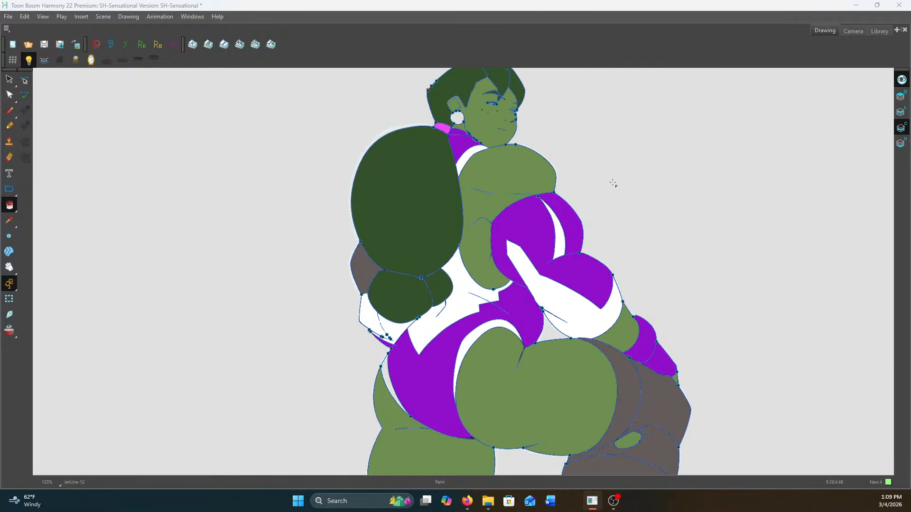
{"action": "scroll", "coordinate": [457, 116], "scroll_direction": "up", "scroll_amount": 5}
{"action": "scroll", "coordinate": [691, 126], "scroll_direction": "up", "scroll_amount": 5}
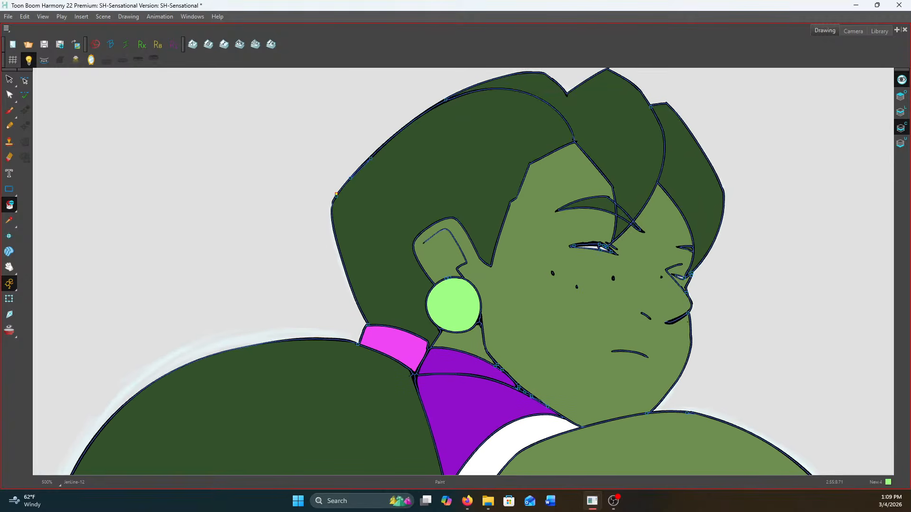
{"action": "scroll", "coordinate": [650, 269], "scroll_direction": "up", "scroll_amount": 5}
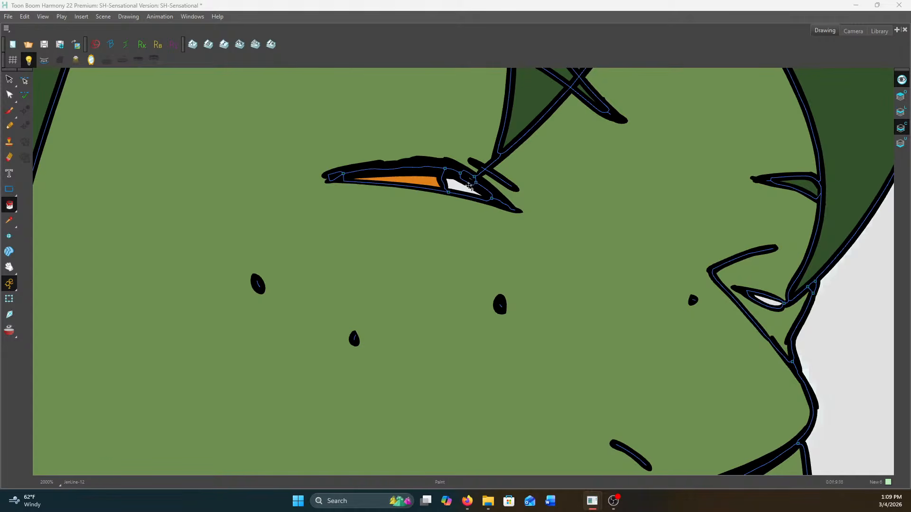
{"action": "left_click", "coordinate": [467, 188]}
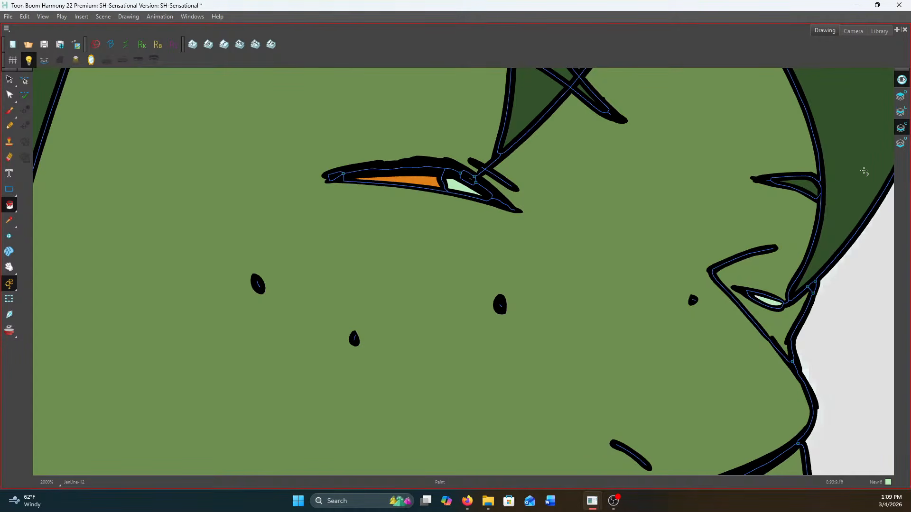
Switch to the Line Art layer and save the scene
{"action": "left_click", "coordinate": [900, 112]}
{"action": "scroll", "coordinate": [709, 200], "scroll_direction": "down", "scroll_amount": 1}
{"action": "scroll", "coordinate": [710, 200], "scroll_direction": "down", "scroll_amount": 10}
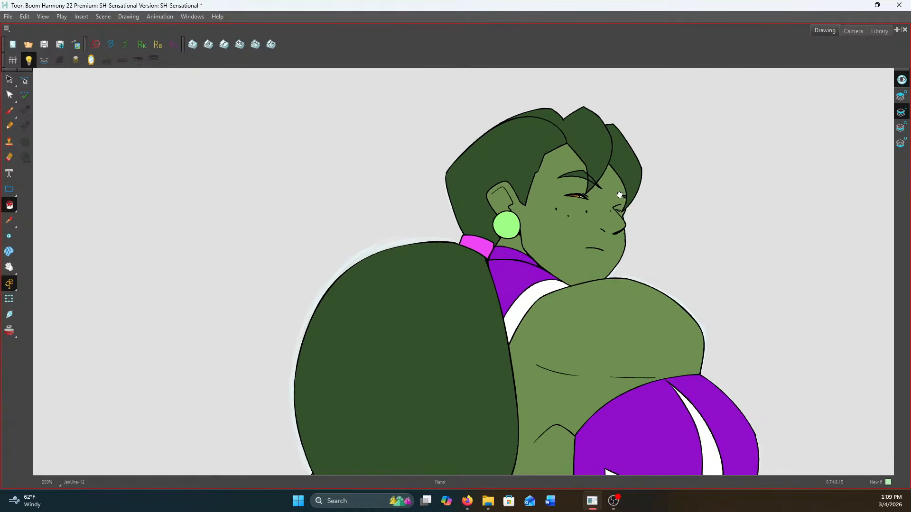
{"action": "scroll", "coordinate": [621, 199], "scroll_direction": "up", "scroll_amount": 1}
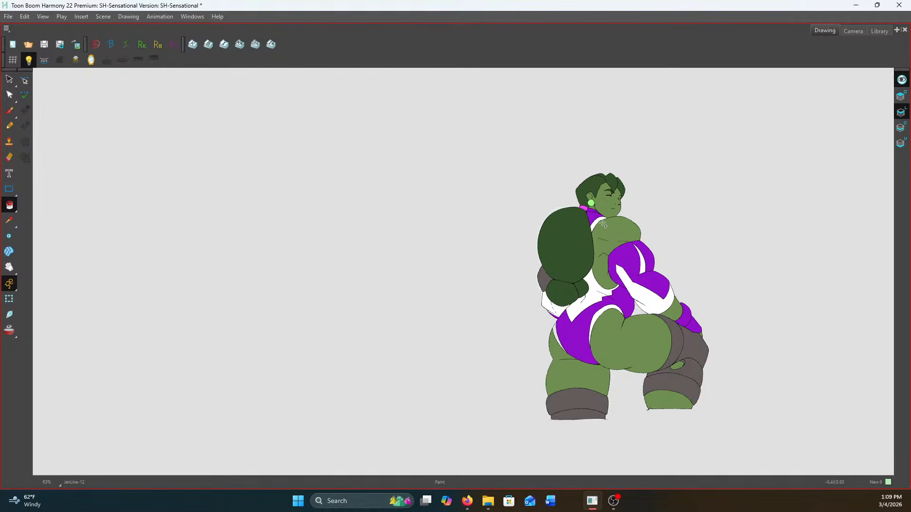
{"action": "left_click", "coordinate": [44, 43]}
{"action": "scroll", "coordinate": [476, 195], "scroll_direction": "up", "scroll_amount": 2}
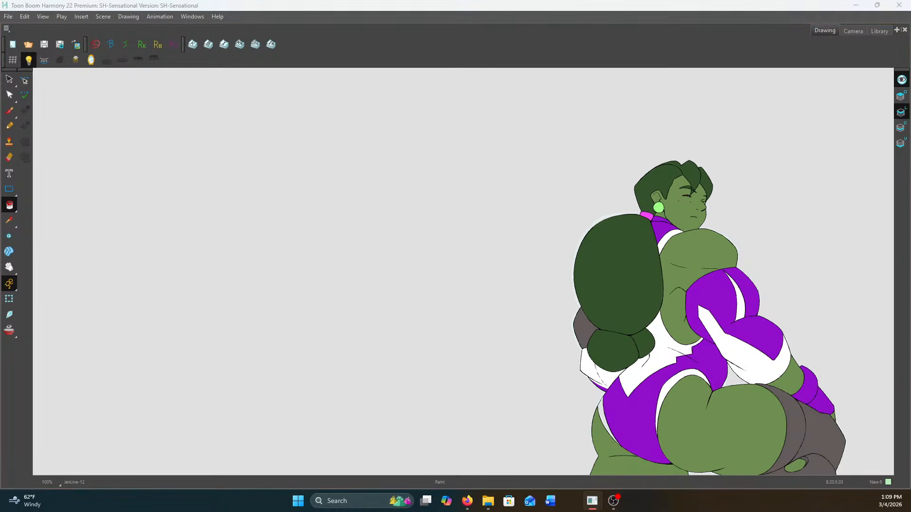
Go to the next uncoloured drawing, create colour art from its complete line art and activate the Colour Art layer
{"action": "key", "text": "f"}
{"action": "key", "text": "f"}
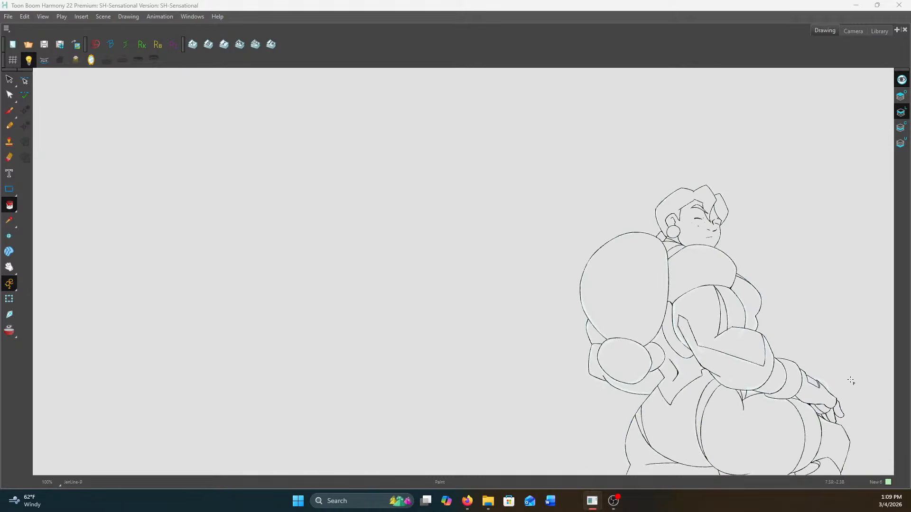
{"action": "left_click", "coordinate": [903, 128]}
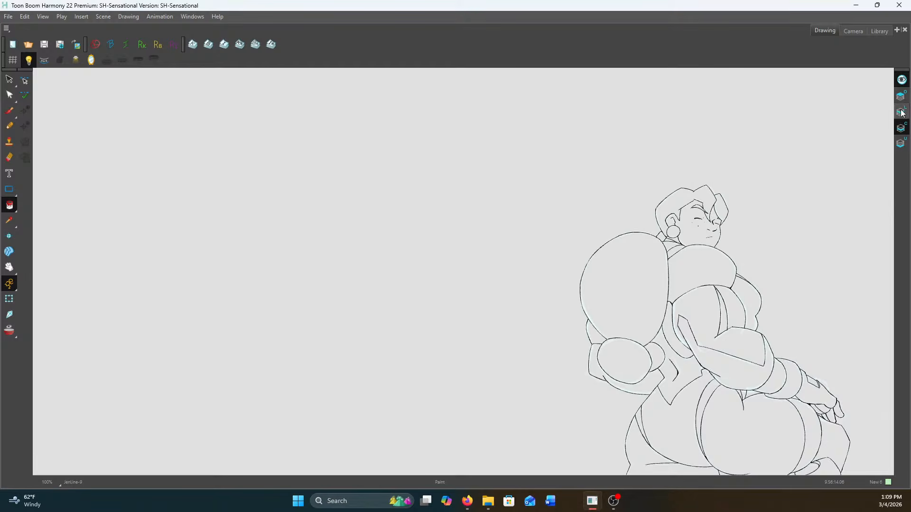
{"action": "left_click", "coordinate": [902, 113]}
{"action": "scroll", "coordinate": [687, 199], "scroll_direction": "down", "scroll_amount": 1}
{"action": "left_click_drag", "start_coordinate": [663, 201], "coordinate": [534, 138]}
{"action": "left_click", "coordinate": [9, 79]}
{"action": "mouse_move", "coordinate": [444, 266]}
{"action": "left_mouse_down"}
{"action": "mouse_move", "coordinate": [552, 509]}
{"action": "mouse_move", "coordinate": [348, 187]}
{"action": "left_mouse_up"}
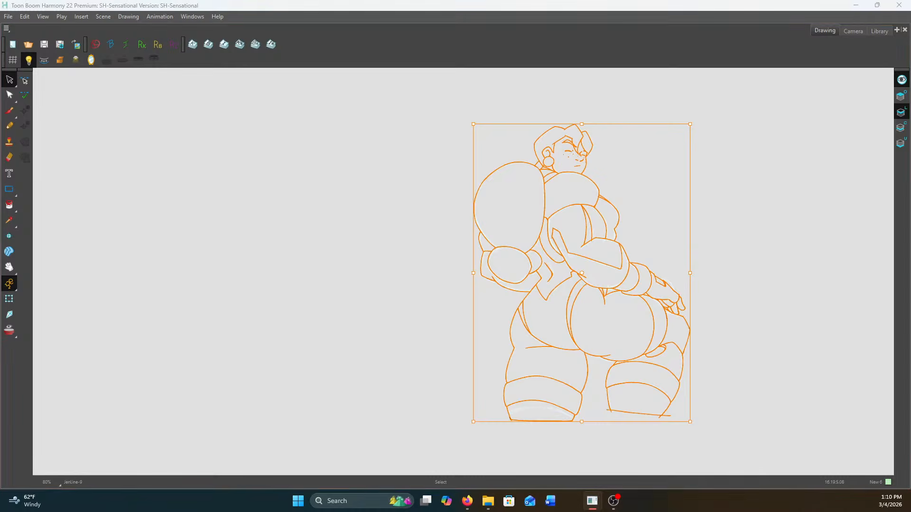
{"action": "left_click", "coordinate": [900, 127]}
Fill the upper back, the side of the torso, the face, ear and neck with the skin green
{"action": "scroll", "coordinate": [514, 207], "scroll_direction": "up", "scroll_amount": 2}
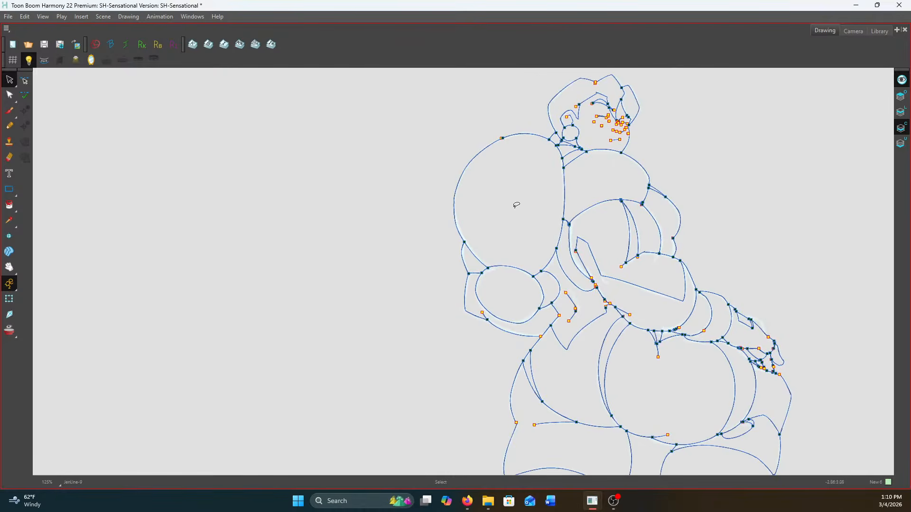
{"action": "scroll", "coordinate": [651, 231], "scroll_direction": "up", "scroll_amount": 2}
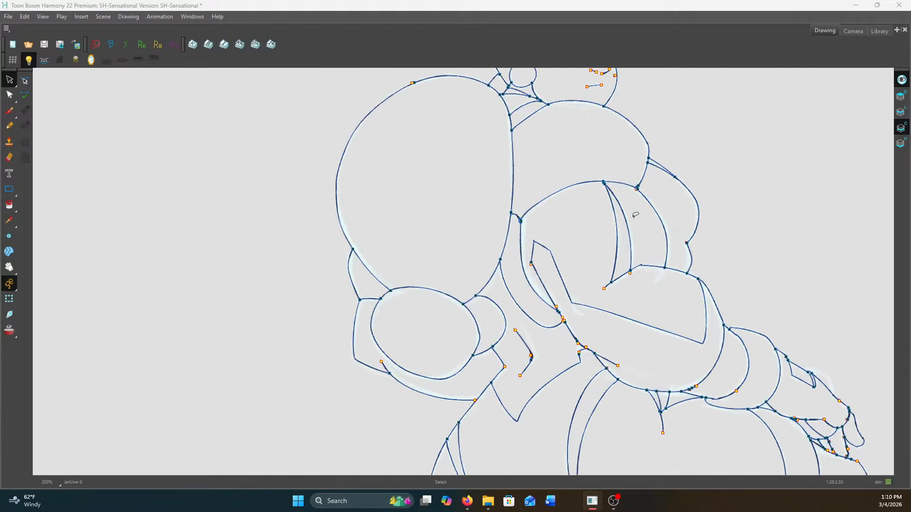
{"action": "left_click", "coordinate": [9, 205]}
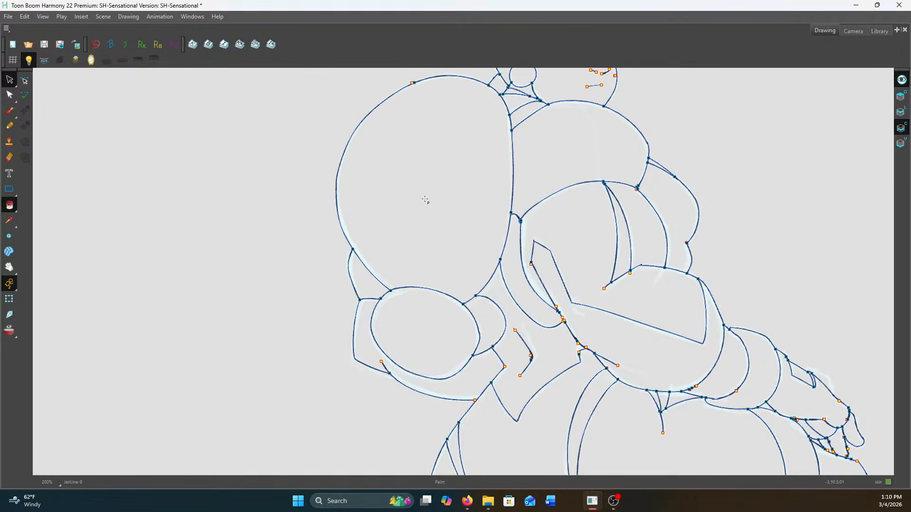
{"action": "left_click", "coordinate": [558, 186]}
{"action": "left_click", "coordinate": [512, 269]}
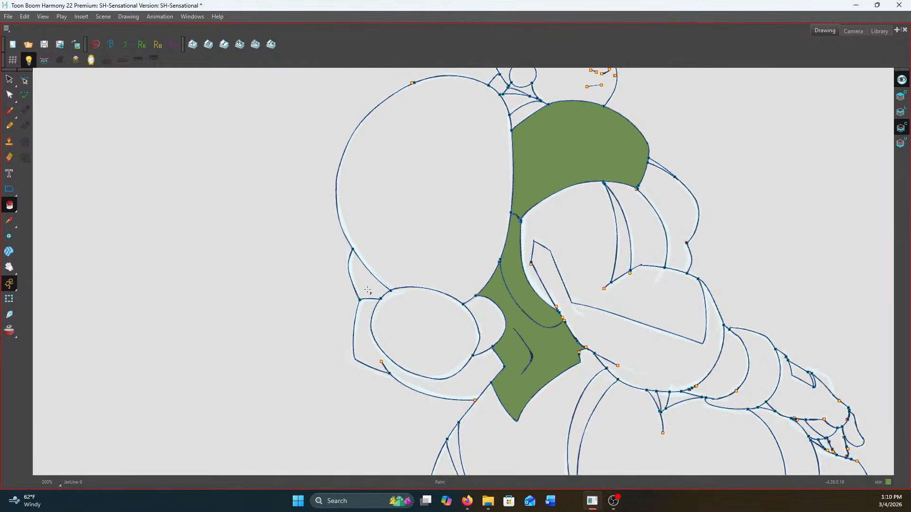
{"action": "scroll", "coordinate": [536, 155], "scroll_direction": "up", "scroll_amount": 2}
{"action": "left_click", "coordinate": [499, 230]}
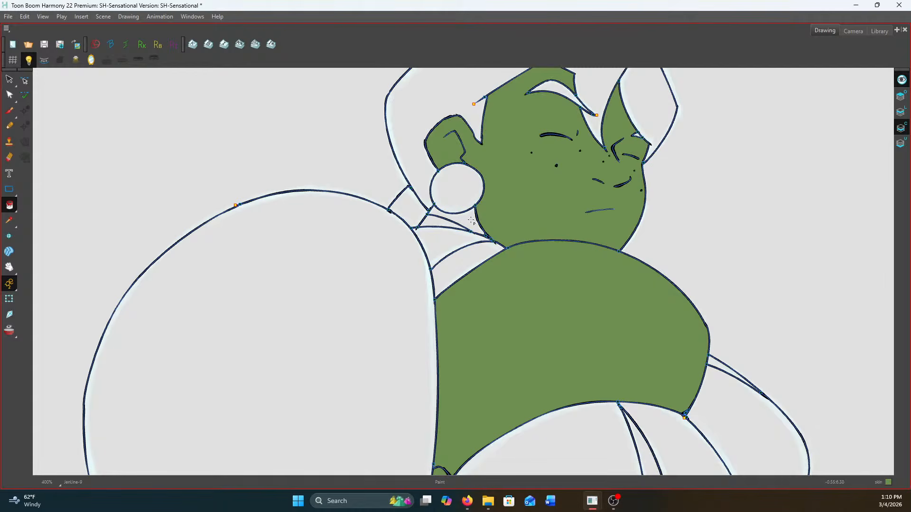
Fill the near arm's bare forearm section, the exposed fingers and the opening on the back of the glove skin green
{"action": "scroll", "coordinate": [616, 246], "scroll_direction": "down", "scroll_amount": 4}
{"action": "scroll", "coordinate": [697, 265], "scroll_direction": "up", "scroll_amount": 2}
{"action": "scroll", "coordinate": [633, 237], "scroll_direction": "up", "scroll_amount": 2}
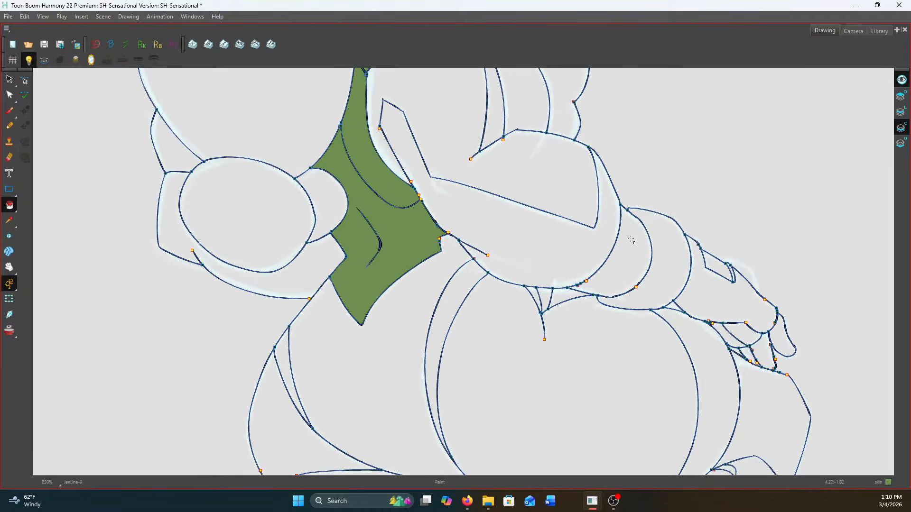
{"action": "left_click", "coordinate": [630, 256]}
{"action": "scroll", "coordinate": [807, 375], "scroll_direction": "up", "scroll_amount": 3}
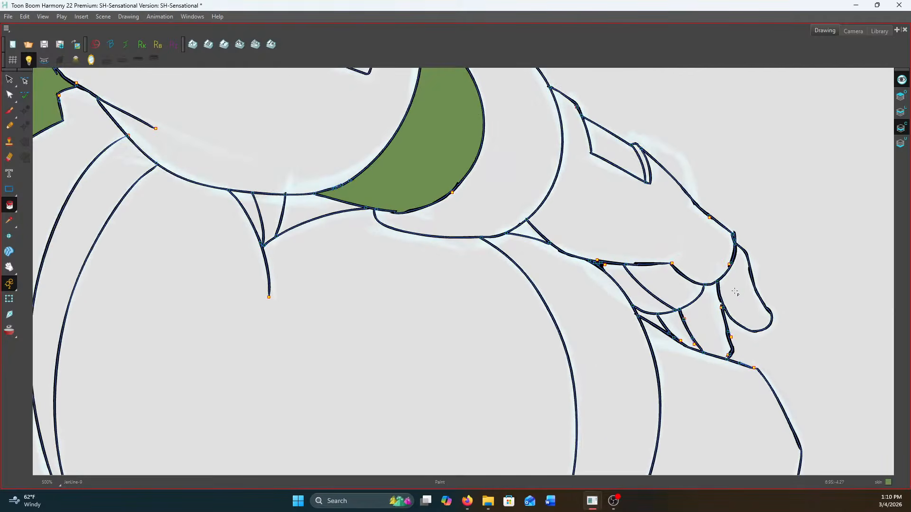
{"action": "left_click", "coordinate": [744, 290]}
{"action": "left_click", "coordinate": [708, 319]}
{"action": "left_click", "coordinate": [671, 325]}
{"action": "left_click", "coordinate": [619, 152]}
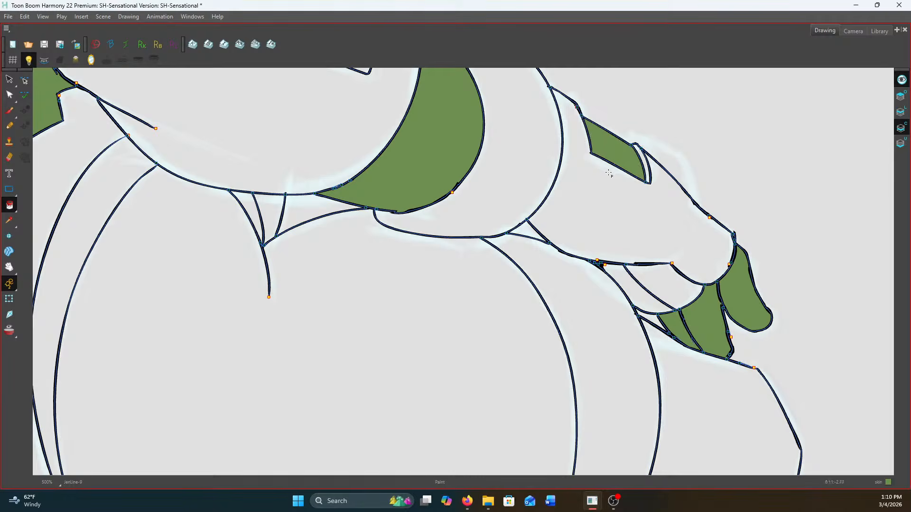
Fill the hip, the left-hand thigh, the knee hole and the lowest section of the right-hand leg skin green
{"action": "scroll", "coordinate": [596, 176], "scroll_direction": "down", "scroll_amount": 4}
{"action": "left_click", "coordinate": [438, 287]}
{"action": "left_click", "coordinate": [369, 337]}
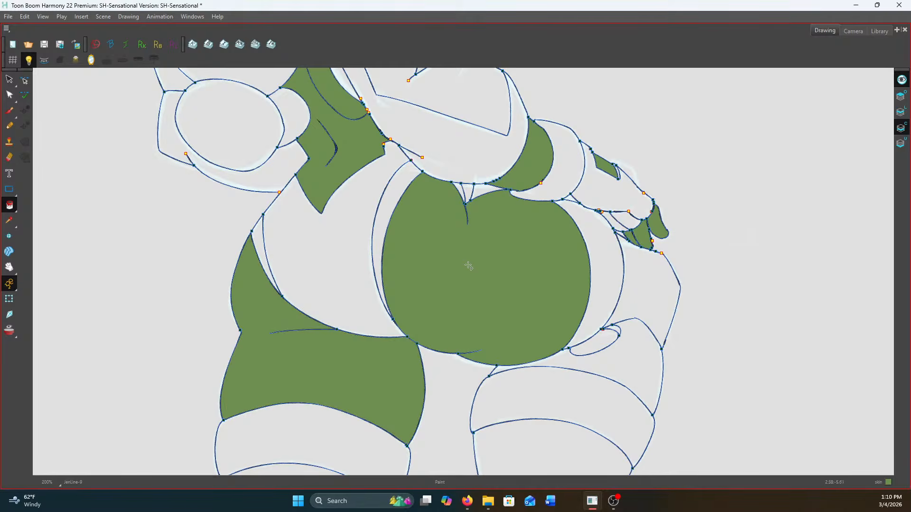
{"action": "scroll", "coordinate": [560, 319], "scroll_direction": "down", "scroll_amount": 1}
{"action": "left_click", "coordinate": [568, 326]}
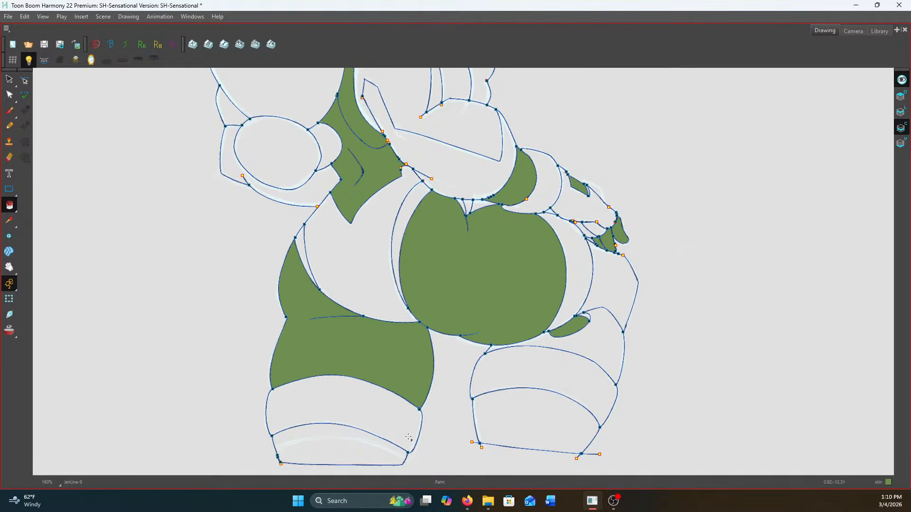
{"action": "left_click", "coordinate": [563, 419]}
Fill the separate front hair lock and the eyebrow with the dark green hair colour
{"action": "left_click_drag", "start_coordinate": [458, 238], "coordinate": [548, 449]}
{"action": "scroll", "coordinate": [500, 214], "scroll_direction": "up", "scroll_amount": 2}
{"action": "left_click_drag", "start_coordinate": [496, 185], "coordinate": [588, 386]}
{"action": "scroll", "coordinate": [587, 386], "scroll_direction": "up", "scroll_amount": 1}
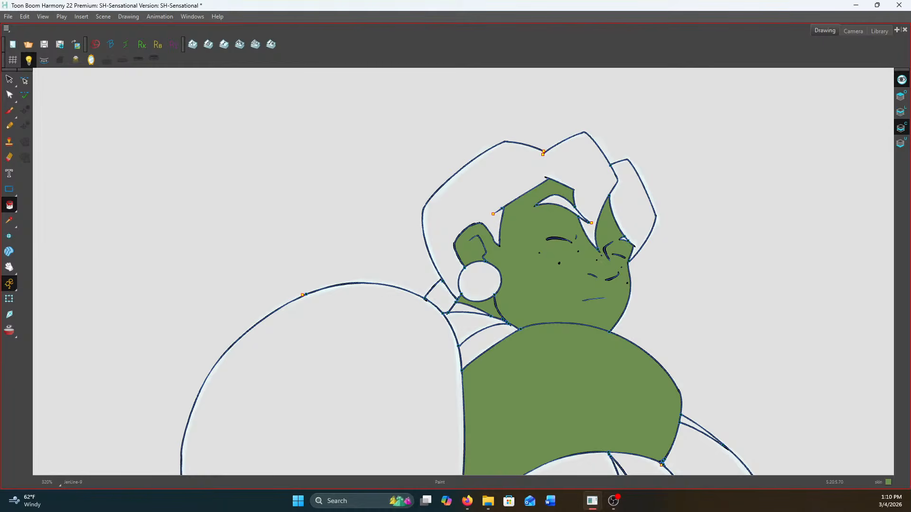
{"action": "left_click", "coordinate": [640, 207]}
{"action": "scroll", "coordinate": [576, 209], "scroll_direction": "up", "scroll_amount": 3}
{"action": "left_click", "coordinate": [567, 205]}
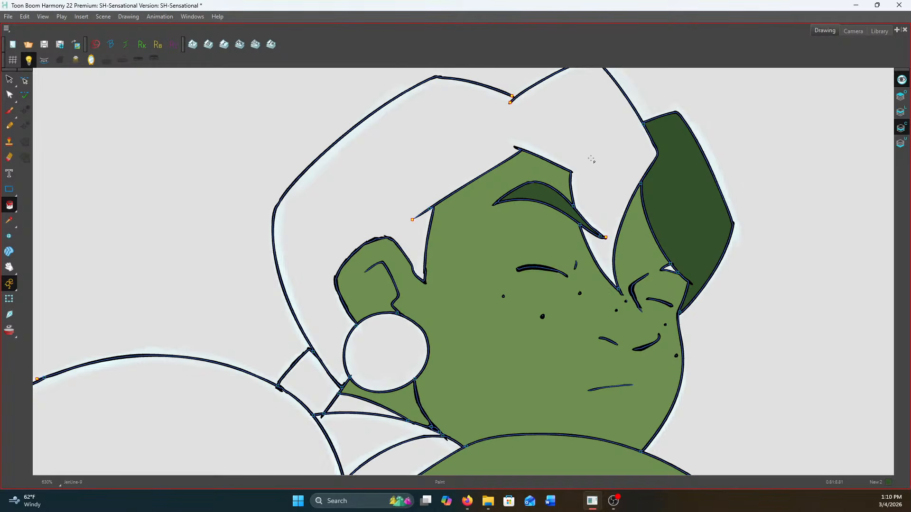
Close the outline gap at the notch on top of the hair with the Stroke tool and fill the main hair dark green
{"action": "left_click_drag", "start_coordinate": [9, 205], "coordinate": [33, 267]}
{"action": "scroll", "coordinate": [503, 97], "scroll_direction": "up", "scroll_amount": 2}
{"action": "left_click_drag", "start_coordinate": [499, 89], "coordinate": [549, 113]}
{"action": "left_click_drag", "start_coordinate": [517, 81], "coordinate": [496, 104]}
{"action": "scroll", "coordinate": [498, 104], "scroll_direction": "down", "scroll_amount": 2}
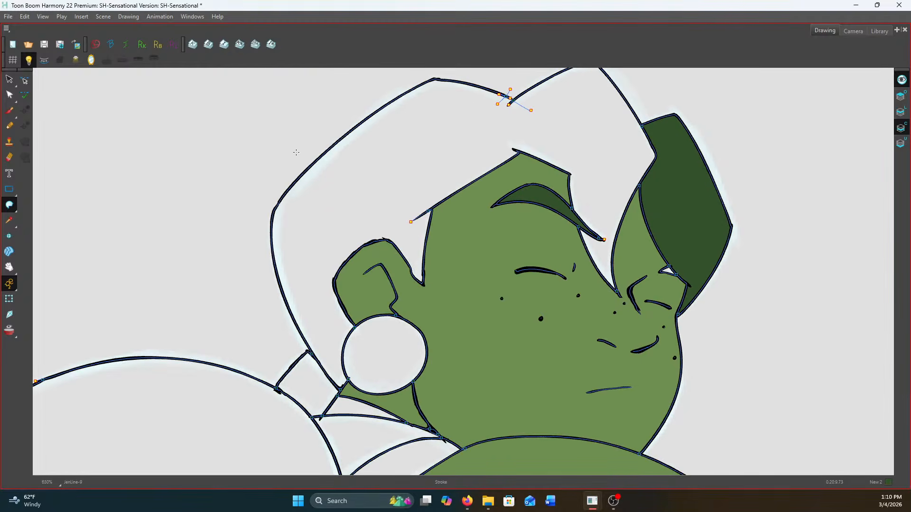
{"action": "left_click_drag", "start_coordinate": [10, 205], "coordinate": [33, 205]}
{"action": "left_click", "coordinate": [371, 179]}
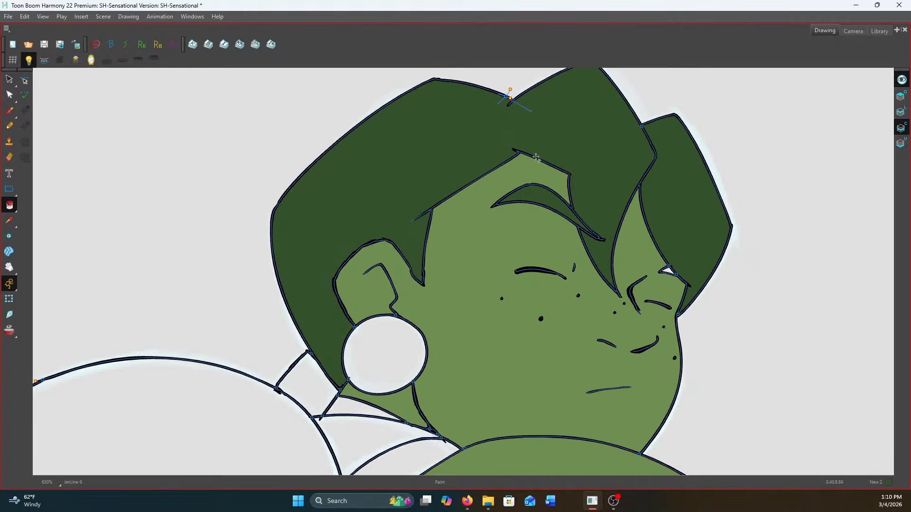
Fill the large ponytail section and the two smaller sections below it with the dark green hair colour
{"action": "scroll", "coordinate": [343, 356], "scroll_direction": "down", "scroll_amount": 2}
{"action": "left_click_drag", "start_coordinate": [343, 357], "coordinate": [404, 254]}
{"action": "left_click", "coordinate": [329, 337]}
{"action": "scroll", "coordinate": [354, 306], "scroll_direction": "down", "scroll_amount": 2}
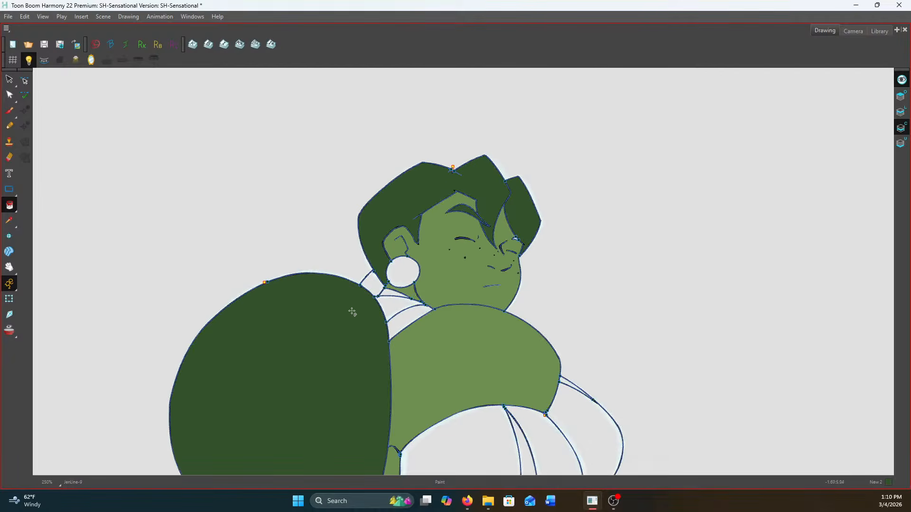
{"action": "left_click_drag", "start_coordinate": [351, 309], "coordinate": [432, 102]}
{"action": "left_click", "coordinate": [356, 346]}
{"action": "left_click", "coordinate": [442, 365]}
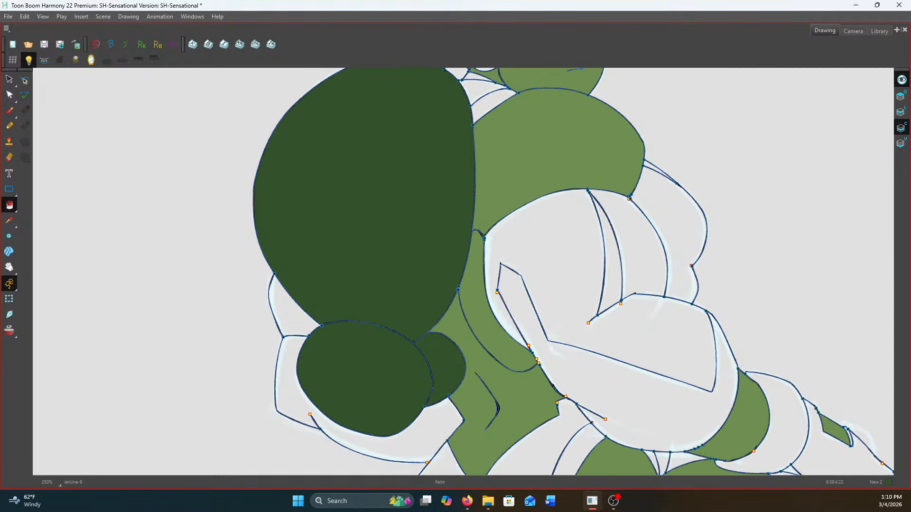
Fill the collar, the bodysuit's chest panels and the near arm's upper sleeve panel purple
{"action": "scroll", "coordinate": [503, 112], "scroll_direction": "up", "scroll_amount": 3}
{"action": "left_click_drag", "start_coordinate": [503, 113], "coordinate": [541, 270]}
{"action": "left_click", "coordinate": [498, 236]}
{"action": "scroll", "coordinate": [498, 236], "scroll_direction": "down", "scroll_amount": 4}
{"action": "scroll", "coordinate": [624, 195], "scroll_direction": "up", "scroll_amount": 2}
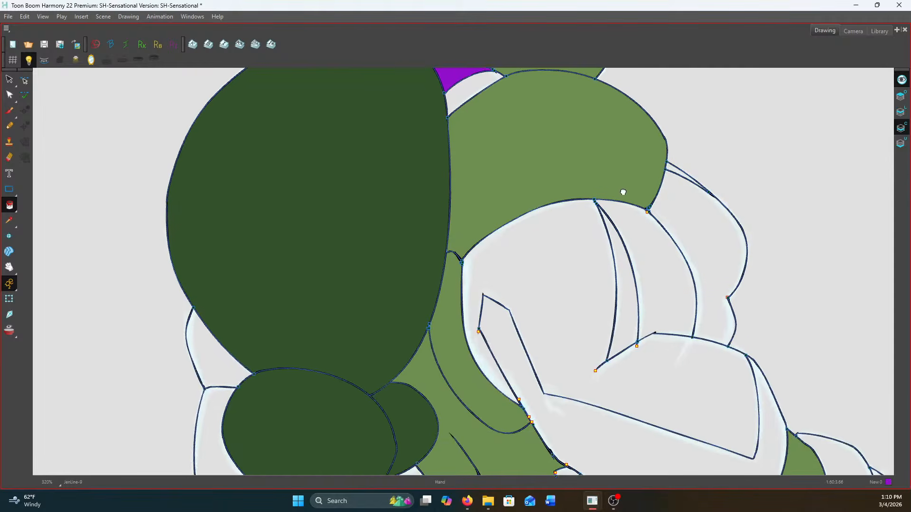
{"action": "left_click", "coordinate": [643, 252]}
{"action": "left_click", "coordinate": [695, 263]}
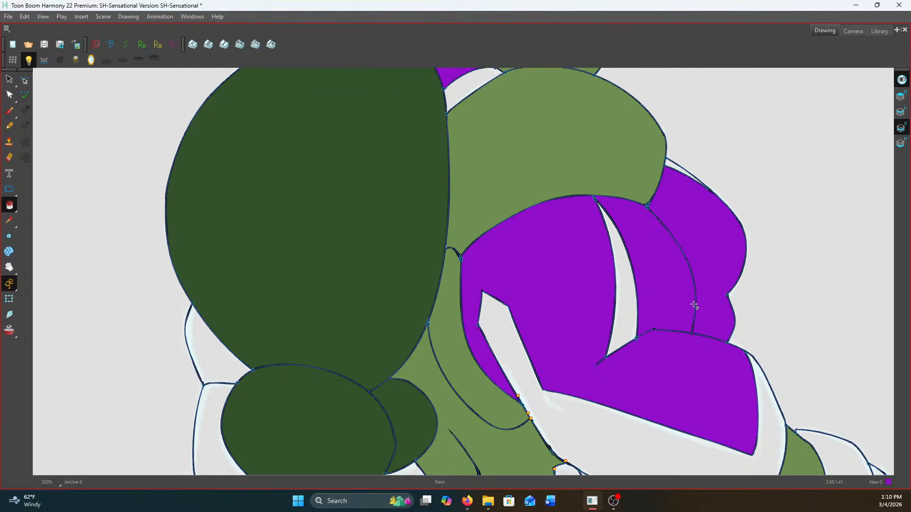
Fill the bodysuit's lower panel and the near glove's cuff, hand and finger sections purple
{"action": "scroll", "coordinate": [695, 265], "scroll_direction": "down", "scroll_amount": 4}
{"action": "scroll", "coordinate": [702, 260], "scroll_direction": "up", "scroll_amount": 3}
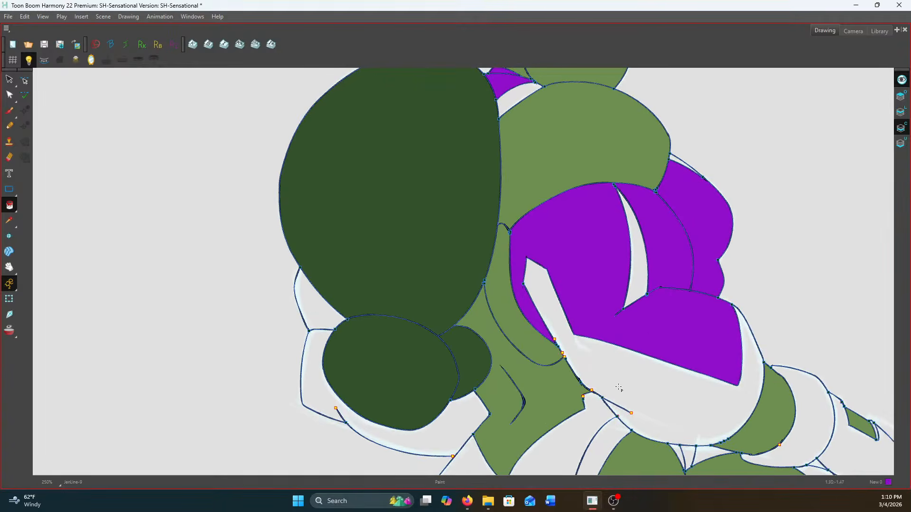
{"action": "scroll", "coordinate": [607, 359], "scroll_direction": "down", "scroll_amount": 2}
{"action": "scroll", "coordinate": [608, 359], "scroll_direction": "down", "scroll_amount": 3}
{"action": "left_click", "coordinate": [472, 198]}
{"action": "scroll", "coordinate": [472, 197], "scroll_direction": "up", "scroll_amount": 1}
{"action": "left_click", "coordinate": [785, 232]}
{"action": "left_click", "coordinate": [802, 251]}
{"action": "left_click", "coordinate": [842, 277]}
{"action": "left_click", "coordinate": [826, 277]}
Fill the small triangle of bodysuit showing below the near elbow at the top of the hips purple
{"action": "scroll", "coordinate": [830, 217], "scroll_direction": "up", "scroll_amount": 3}
{"action": "scroll", "coordinate": [827, 232], "scroll_direction": "down", "scroll_amount": 1}
{"action": "scroll", "coordinate": [807, 244], "scroll_direction": "down", "scroll_amount": 1}
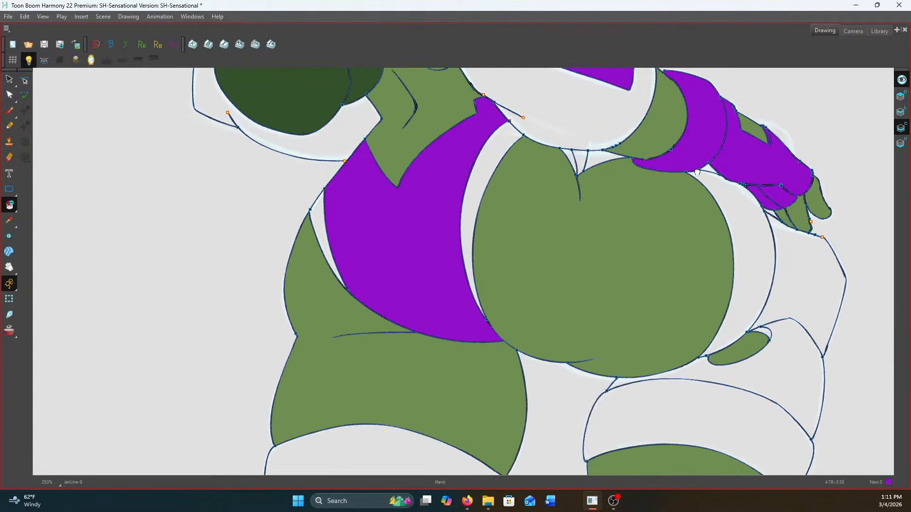
{"action": "scroll", "coordinate": [583, 160], "scroll_direction": "up", "scroll_amount": 3}
{"action": "left_click", "coordinate": [596, 151]}
Fill the chest stripe, the near sleeve's lower section, the collar trim and both side trims of the bodysuit white
{"action": "scroll", "coordinate": [596, 151], "scroll_direction": "down", "scroll_amount": 5}
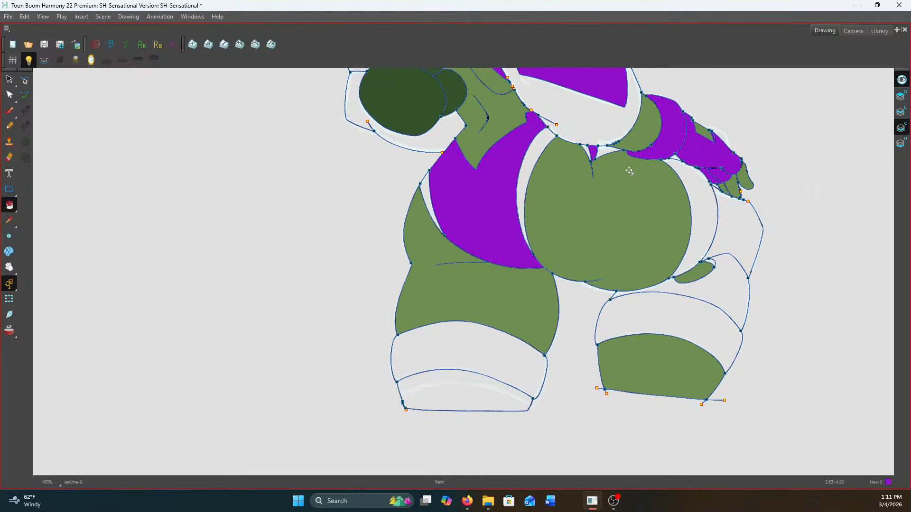
{"action": "left_click_drag", "start_coordinate": [629, 171], "coordinate": [633, 281]}
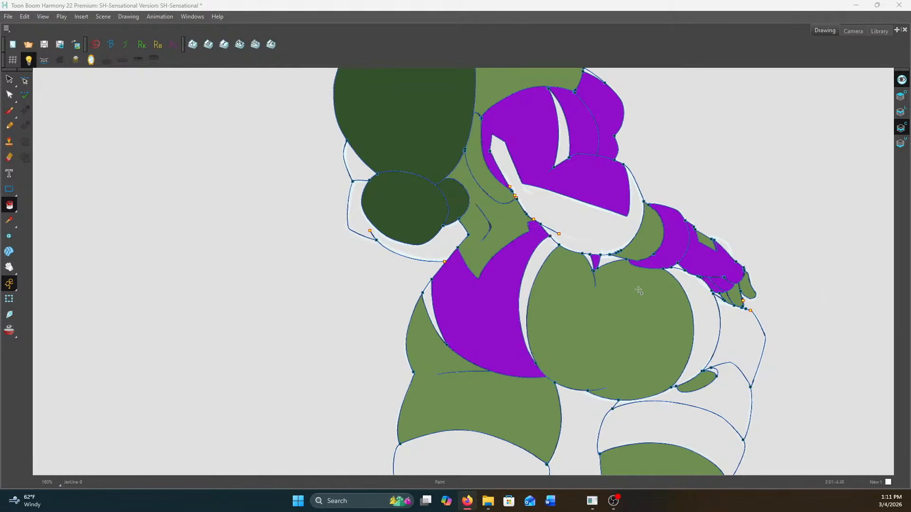
{"action": "scroll", "coordinate": [445, 224], "scroll_direction": "up", "scroll_amount": 2}
{"action": "scroll", "coordinate": [445, 225], "scroll_direction": "down", "scroll_amount": 2}
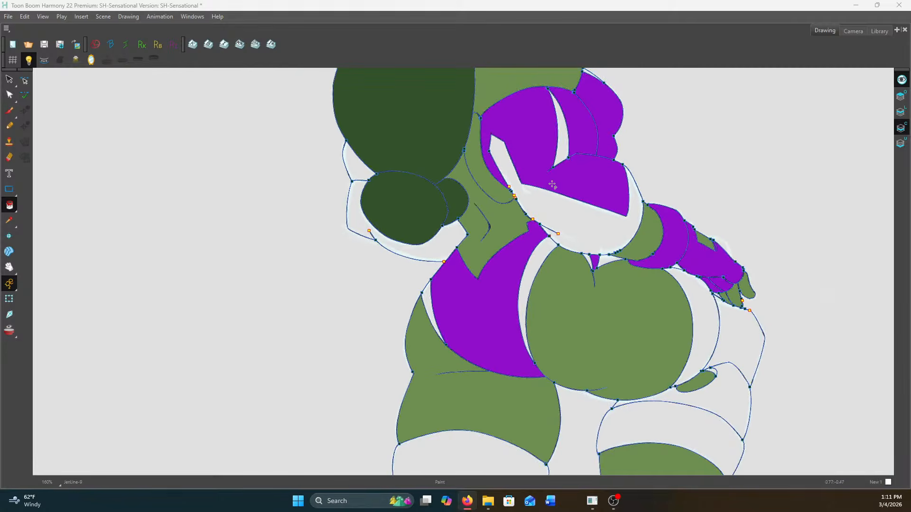
{"action": "left_click", "coordinate": [559, 152]}
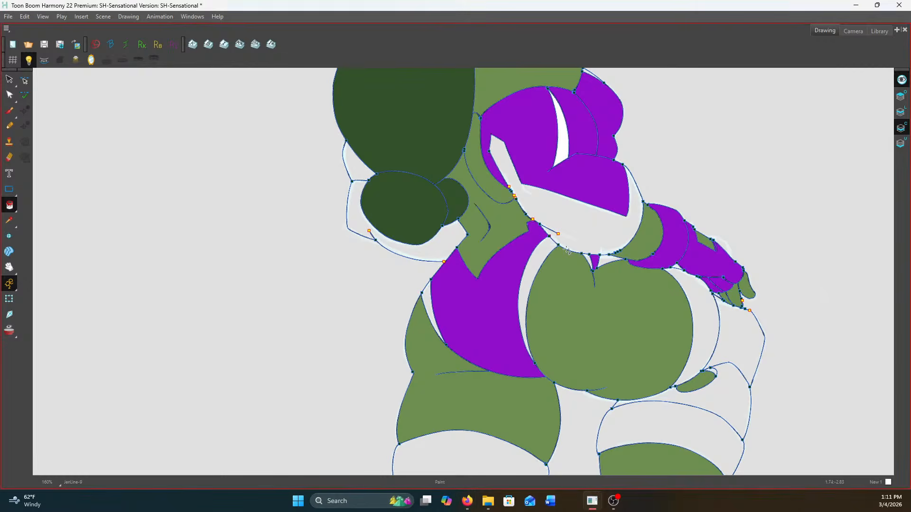
{"action": "left_click", "coordinate": [567, 250]}
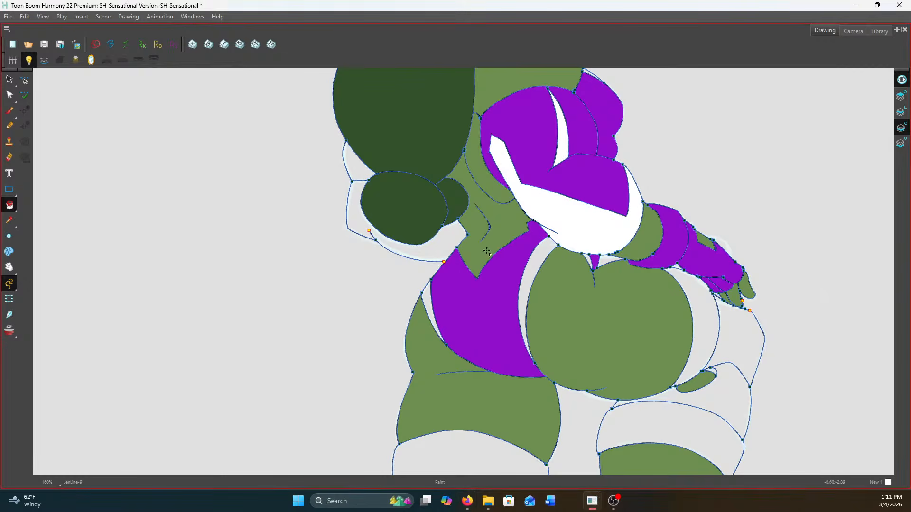
{"action": "left_click", "coordinate": [536, 267]}
{"action": "left_click", "coordinate": [426, 304]}
{"action": "scroll", "coordinate": [541, 155], "scroll_direction": "up", "scroll_amount": 3}
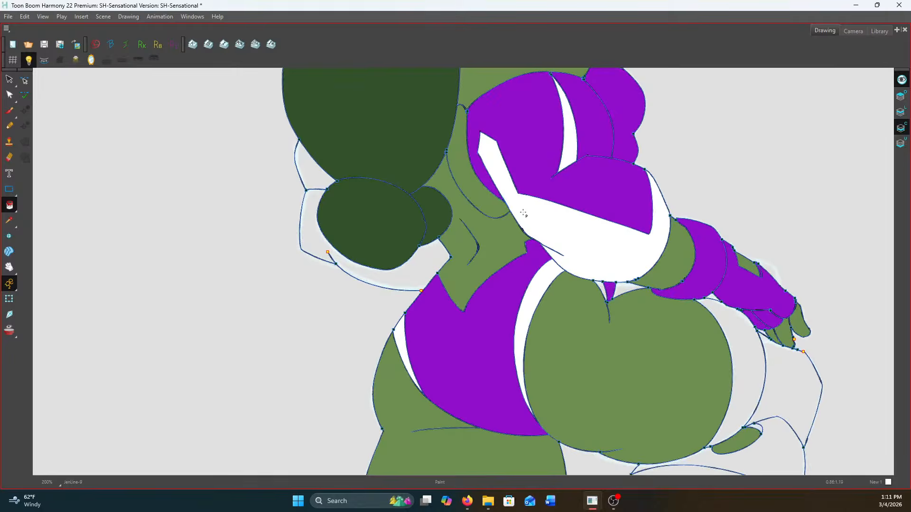
{"action": "scroll", "coordinate": [517, 156], "scroll_direction": "down", "scroll_amount": 2}
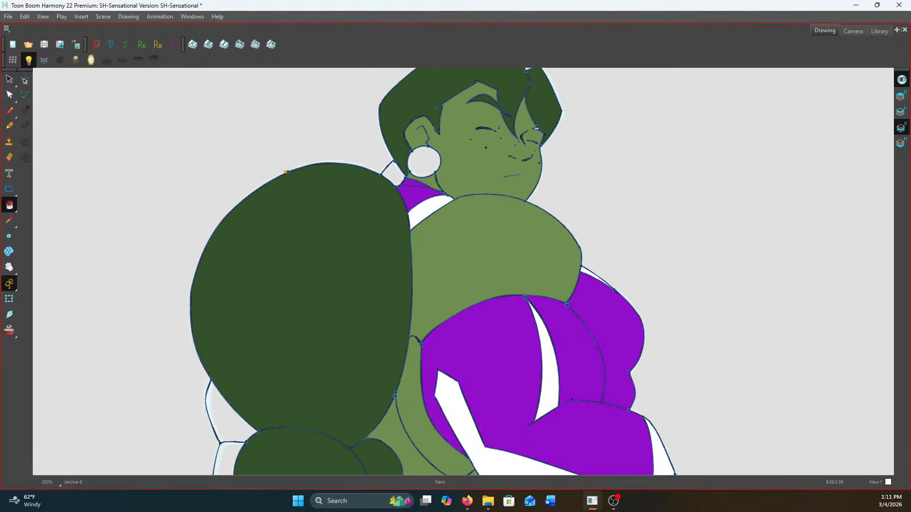
Fill the hair tie pink and the round earring light green
{"action": "left_click", "coordinate": [395, 173]}
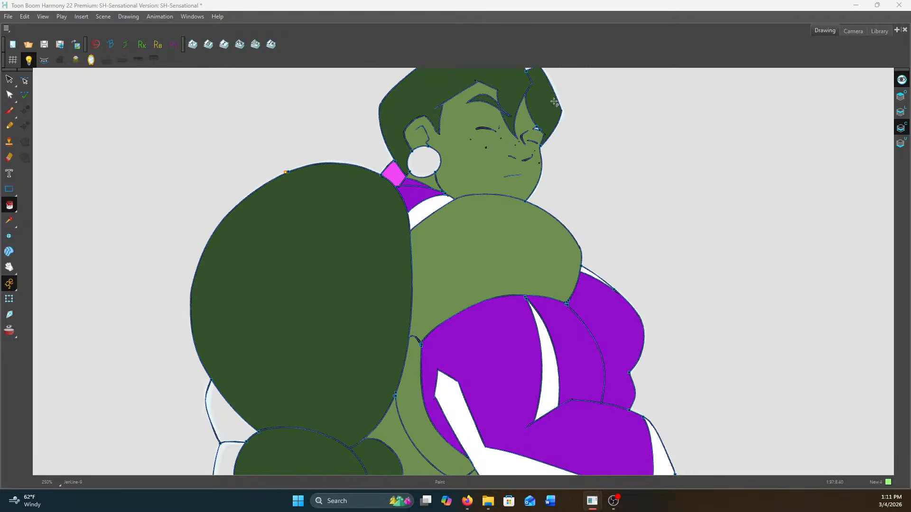
{"action": "left_click", "coordinate": [423, 160]}
{"action": "scroll", "coordinate": [559, 134], "scroll_direction": "up", "scroll_amount": 2}
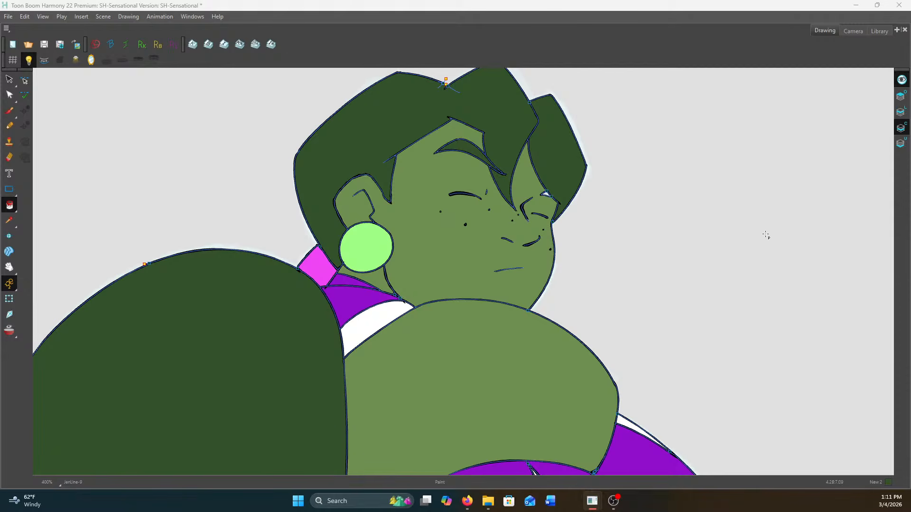
Fill the small unpainted far eyebrow area beside the front hair lock with the dark green hair colour
{"action": "scroll", "coordinate": [542, 200], "scroll_direction": "up", "scroll_amount": 3}
{"action": "left_click", "coordinate": [547, 190]}
{"action": "scroll", "coordinate": [551, 188], "scroll_direction": "down", "scroll_amount": 3}
{"action": "scroll", "coordinate": [563, 189], "scroll_direction": "up", "scroll_amount": 1}
{"action": "scroll", "coordinate": [555, 194], "scroll_direction": "down", "scroll_amount": 3}
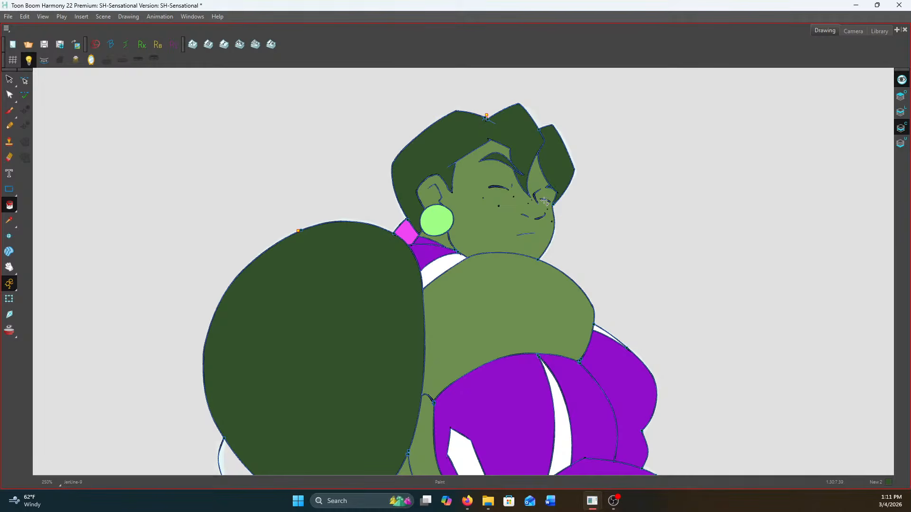
{"action": "scroll", "coordinate": [645, 203], "scroll_direction": "down", "scroll_amount": 2}
{"action": "scroll", "coordinate": [634, 333], "scroll_direction": "up", "scroll_amount": 2}
Fill the small section sticking out beside the large ponytail, above the far sleeve, dark grey
{"action": "left_click_drag", "start_coordinate": [633, 329], "coordinate": [667, 129]}
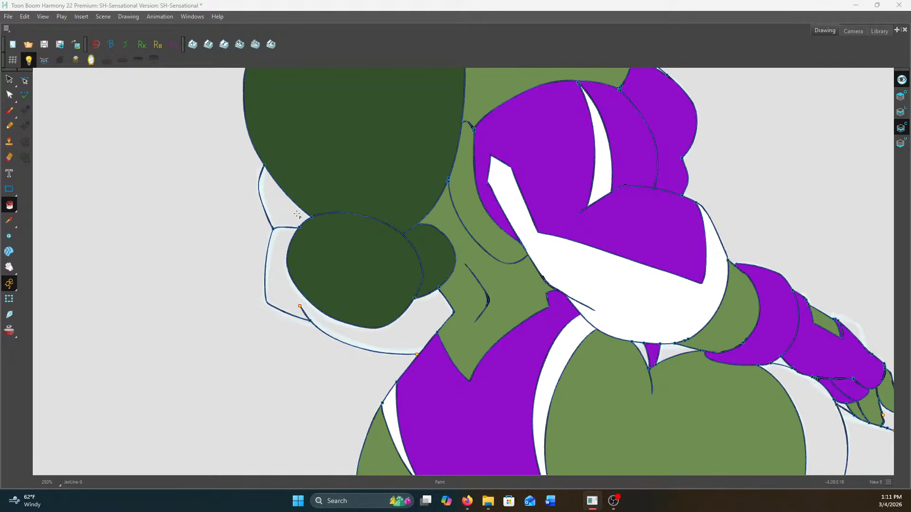
{"action": "left_click", "coordinate": [281, 199]}
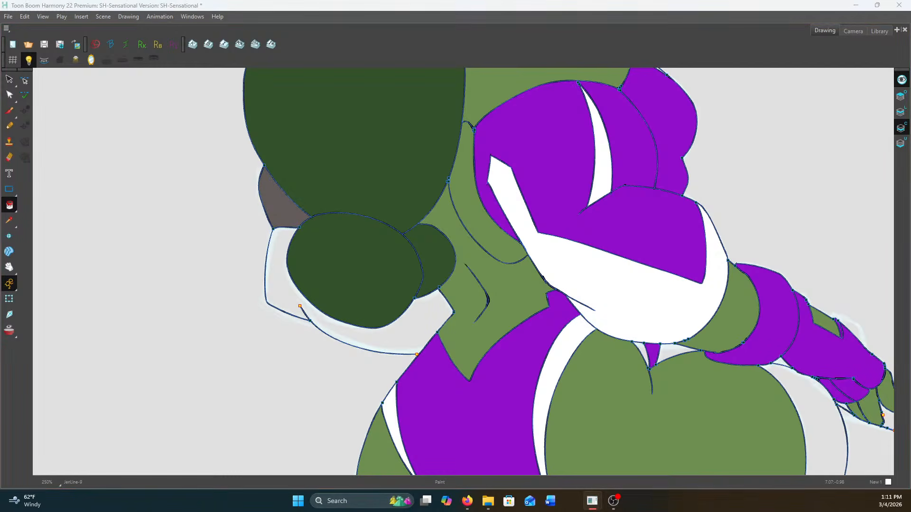
{"action": "scroll", "coordinate": [456, 306], "scroll_direction": "down", "scroll_amount": 3}
{"action": "scroll", "coordinate": [464, 305], "scroll_direction": "up", "scroll_amount": 5}
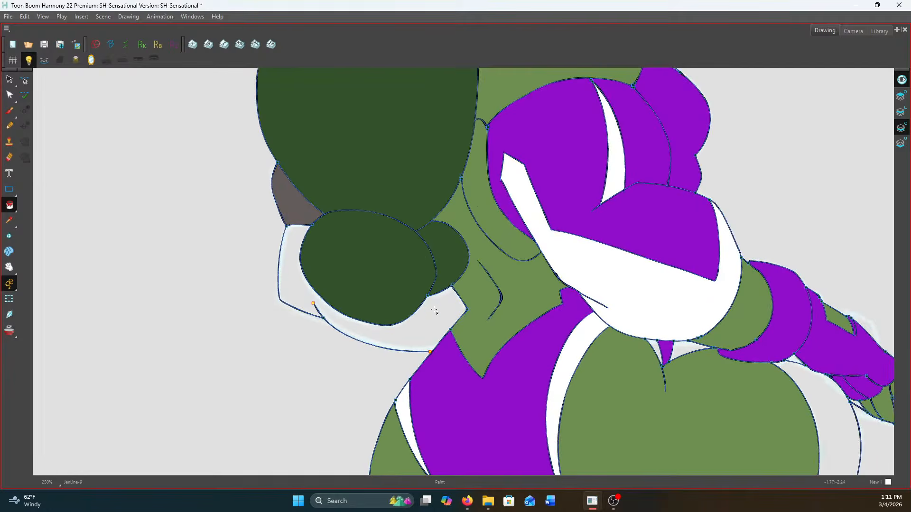
Close the outline gap where the far sleeve meets the waist with the Stroke tool and fill the sleeve white
{"action": "left_click_drag", "start_coordinate": [9, 205], "coordinate": [48, 261]}
{"action": "scroll", "coordinate": [427, 363], "scroll_direction": "up", "scroll_amount": 4}
{"action": "left_click_drag", "start_coordinate": [379, 365], "coordinate": [371, 373]}
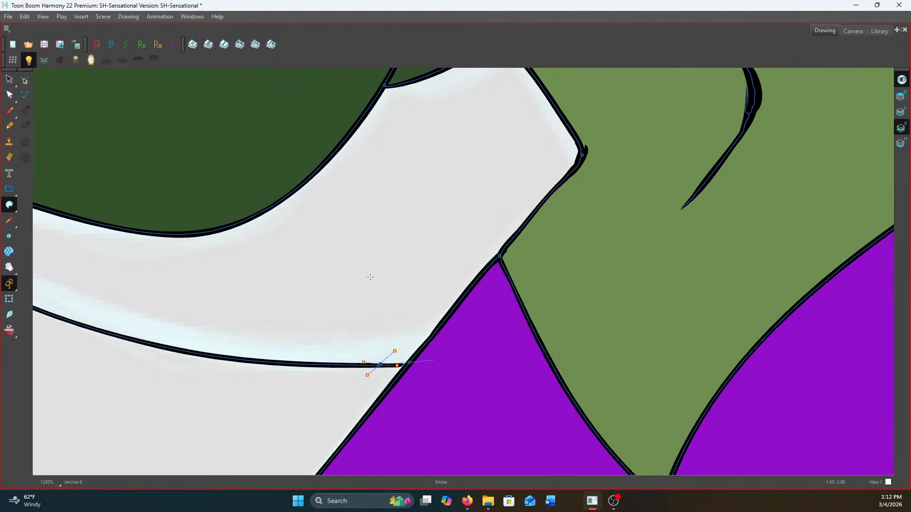
{"action": "left_click_drag", "start_coordinate": [9, 204], "coordinate": [55, 207]}
{"action": "scroll", "coordinate": [434, 239], "scroll_direction": "down", "scroll_amount": 8}
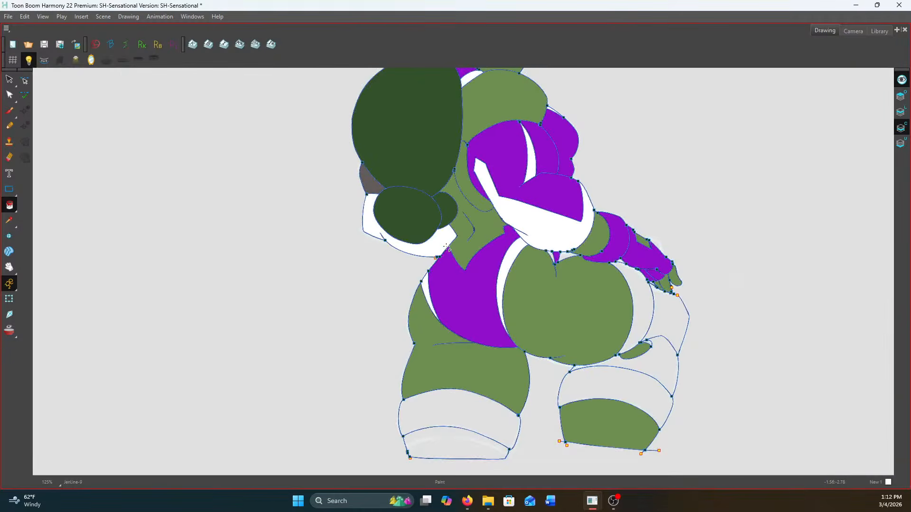
Flip back and forth through the neighbouring drawings to compare how the sleeve and waist area is coloured
{"action": "scroll", "coordinate": [413, 238], "scroll_direction": "up", "scroll_amount": 3}
{"action": "key", "text": "f"}
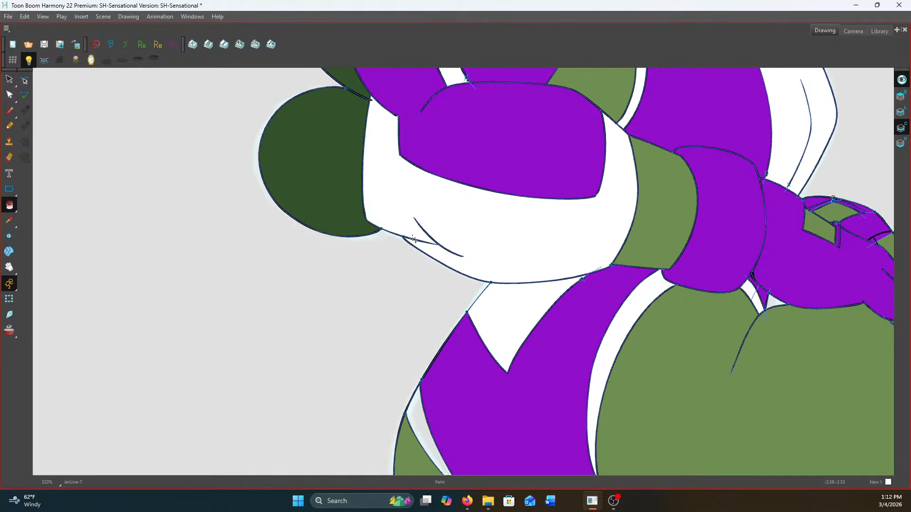
{"action": "key", "text": "g"}
{"action": "key", "text": "g"}
{"action": "key", "text": "f"}
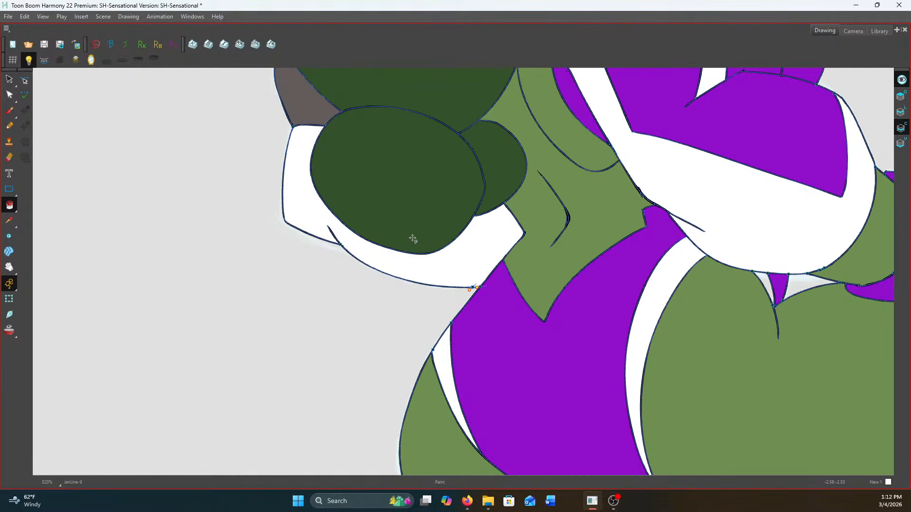
{"action": "key", "text": "f"}
{"action": "key", "text": "g"}
{"action": "key", "text": "f"}
{"action": "key", "text": "g"}
{"action": "key", "text": "g"}
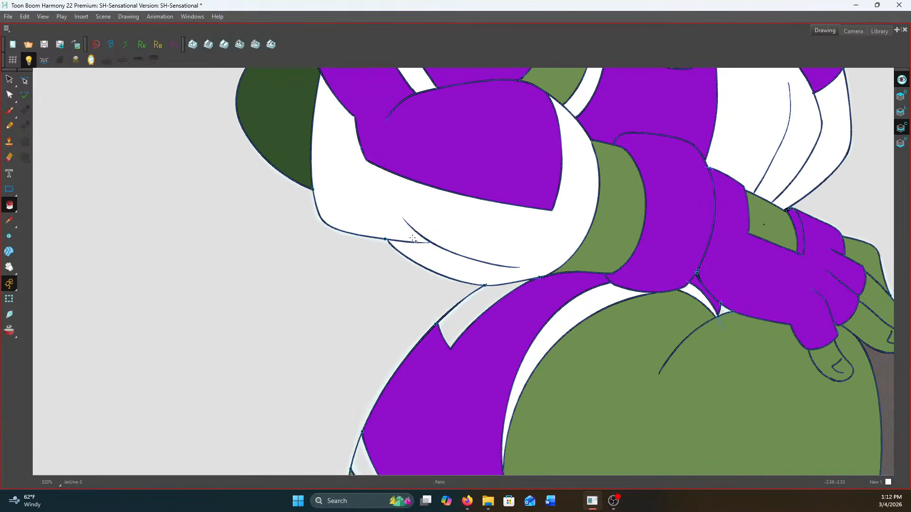
{"action": "key", "text": "f"}
{"action": "key", "text": "f"}
{"action": "key", "text": "g"}
{"action": "key", "text": "g"}
{"action": "key", "text": "g"}
{"action": "key", "text": "f"}
{"action": "key", "text": "f"}
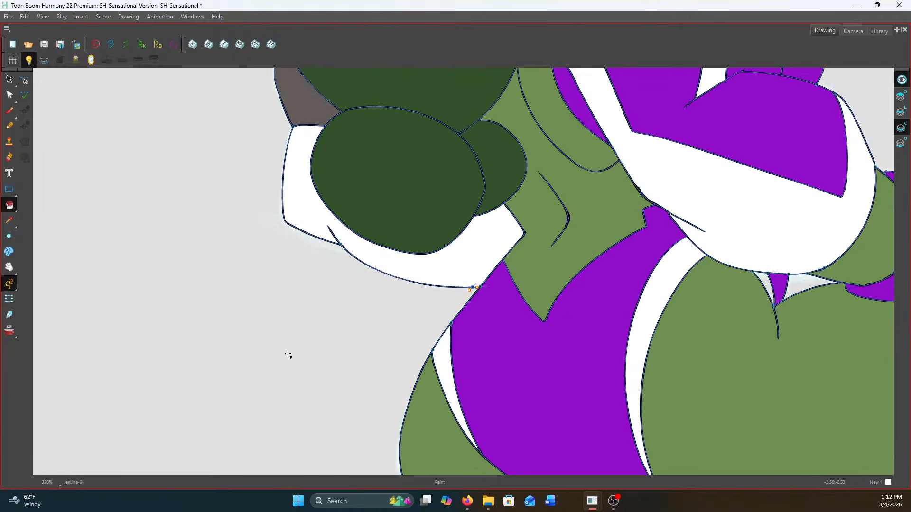
Draw a curved stroke along the underside of the far sleeve and a short stroke crossing its waist end
{"action": "left_click", "coordinate": [16, 208]}
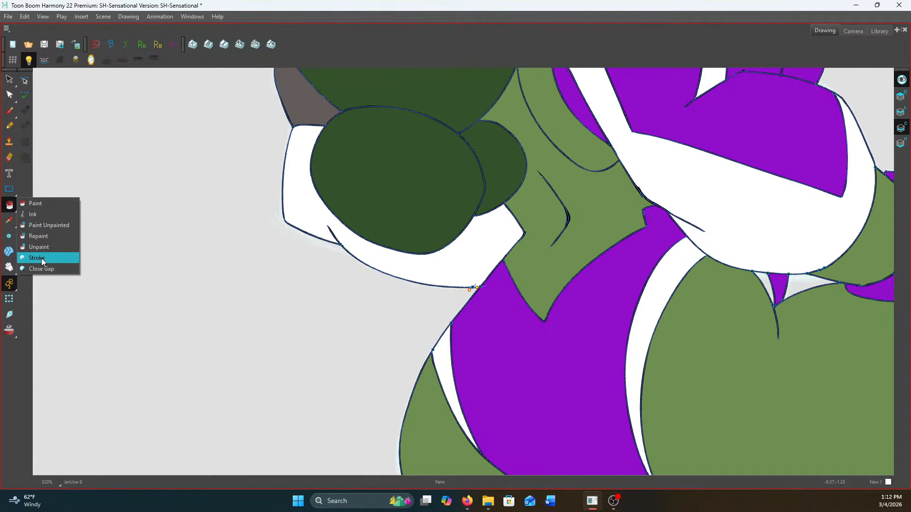
{"action": "left_click", "coordinate": [34, 257]}
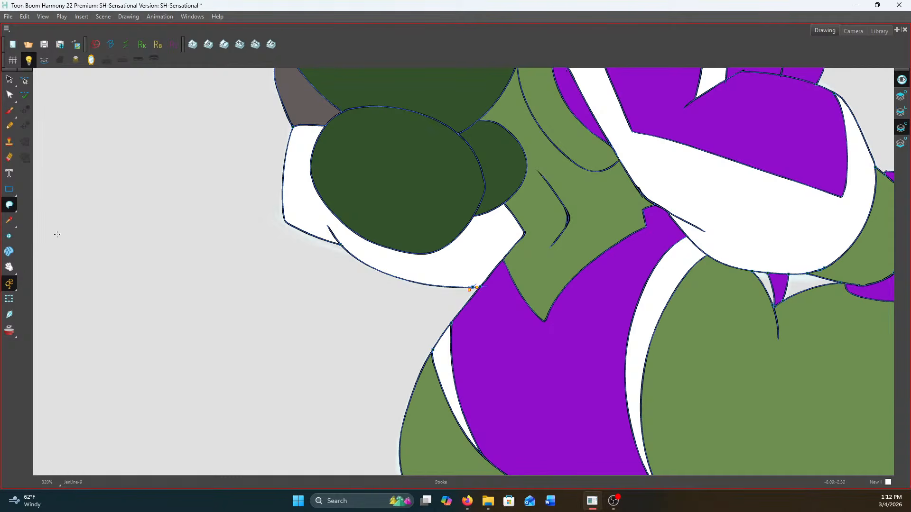
{"action": "scroll", "coordinate": [341, 247], "scroll_direction": "up", "scroll_amount": 1}
{"action": "mouse_move", "coordinate": [341, 246]}
{"action": "left_mouse_down"}
{"action": "mouse_move", "coordinate": [433, 280]}
{"action": "mouse_move", "coordinate": [508, 287]}
{"action": "mouse_move", "coordinate": [508, 275]}
{"action": "mouse_move", "coordinate": [492, 317]}
{"action": "left_mouse_up"}
{"action": "scroll", "coordinate": [506, 285], "scroll_direction": "up", "scroll_amount": 1}
Repaint the strip between the curved stroke and the far sleeve's lower outline purple
{"action": "left_click", "coordinate": [10, 208]}
{"action": "left_click", "coordinate": [46, 205]}
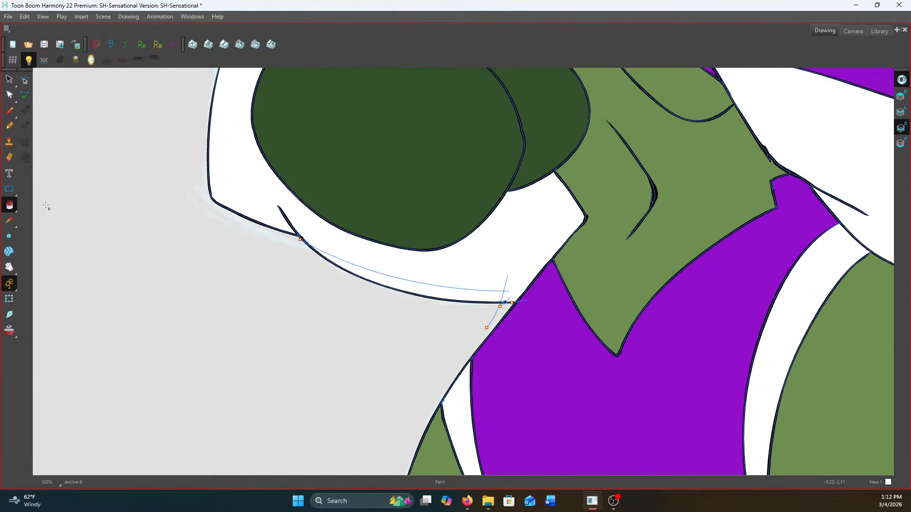
{"action": "left_click", "coordinate": [419, 291]}
{"action": "left_click", "coordinate": [16, 207]}
{"action": "left_click", "coordinate": [32, 203]}
{"action": "scroll", "coordinate": [435, 291], "scroll_direction": "up", "scroll_amount": 2}
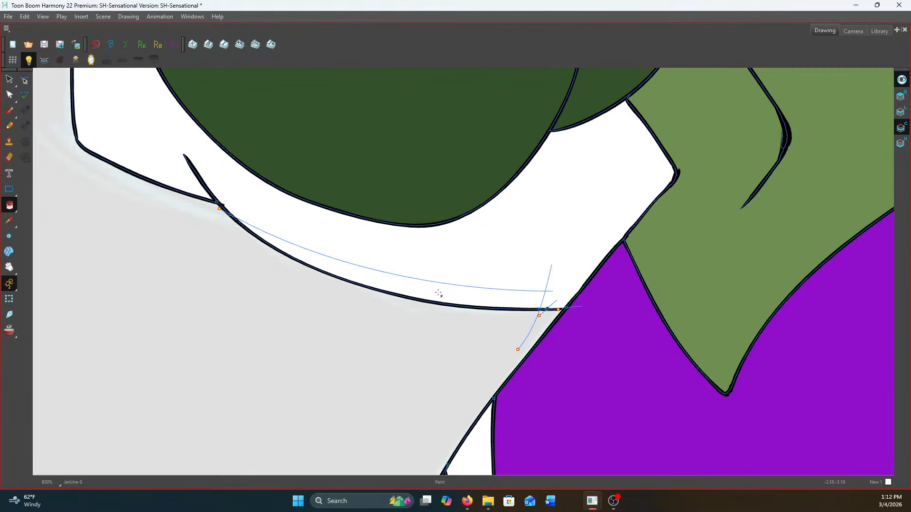
{"action": "left_click", "coordinate": [10, 205]}
{"action": "left_click", "coordinate": [55, 240]}
{"action": "scroll", "coordinate": [478, 299], "scroll_direction": "up", "scroll_amount": 2}
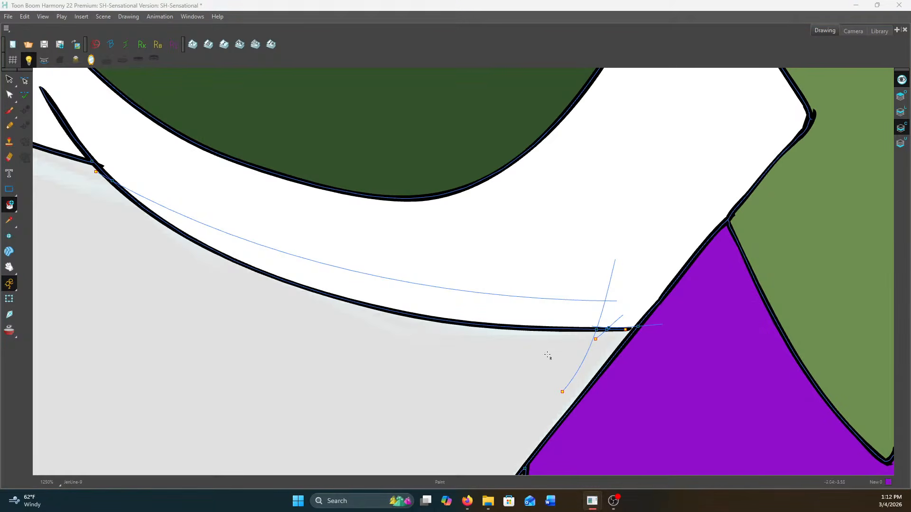
{"action": "left_click", "coordinate": [464, 305]}
{"action": "scroll", "coordinate": [463, 305], "scroll_direction": "down", "scroll_amount": 10}
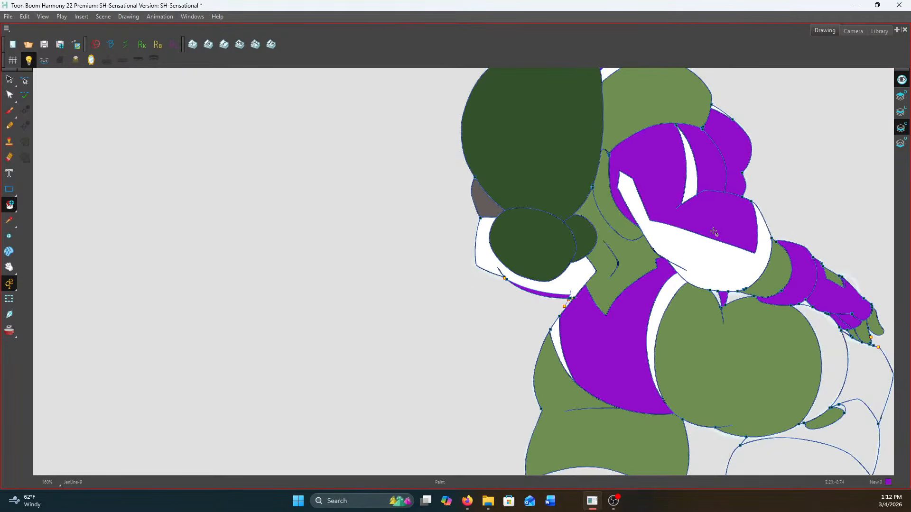
Check the drawing on the Line Art layer without the stroke guides, and return to the Colour Art layer
{"action": "left_click", "coordinate": [905, 111]}
{"action": "scroll", "coordinate": [795, 171], "scroll_direction": "down", "scroll_amount": 2}
{"action": "left_click_drag", "start_coordinate": [792, 179], "coordinate": [673, 234]}
{"action": "scroll", "coordinate": [664, 233], "scroll_direction": "up", "scroll_amount": 3}
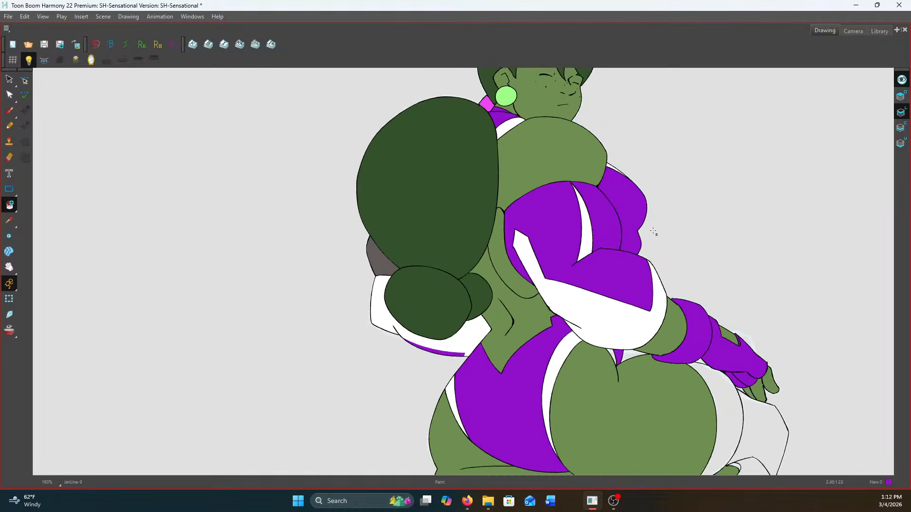
{"action": "left_click", "coordinate": [901, 127]}
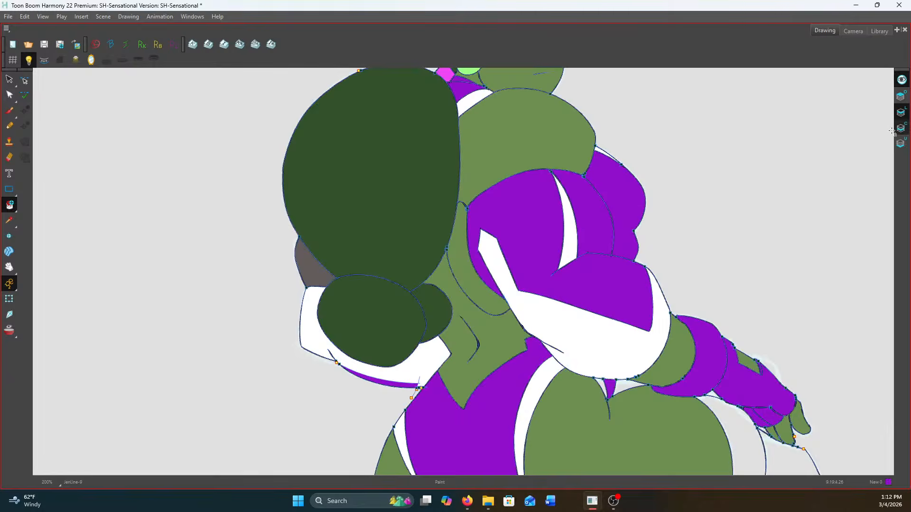
Switch from Repaint to the Paint tool and fill the small sliver beside the purple triangle below the near elbow white
{"action": "scroll", "coordinate": [589, 260], "scroll_direction": "down", "scroll_amount": 2}
{"action": "left_click_drag", "start_coordinate": [583, 322], "coordinate": [567, 247]}
{"action": "scroll", "coordinate": [567, 247], "scroll_direction": "up", "scroll_amount": 3}
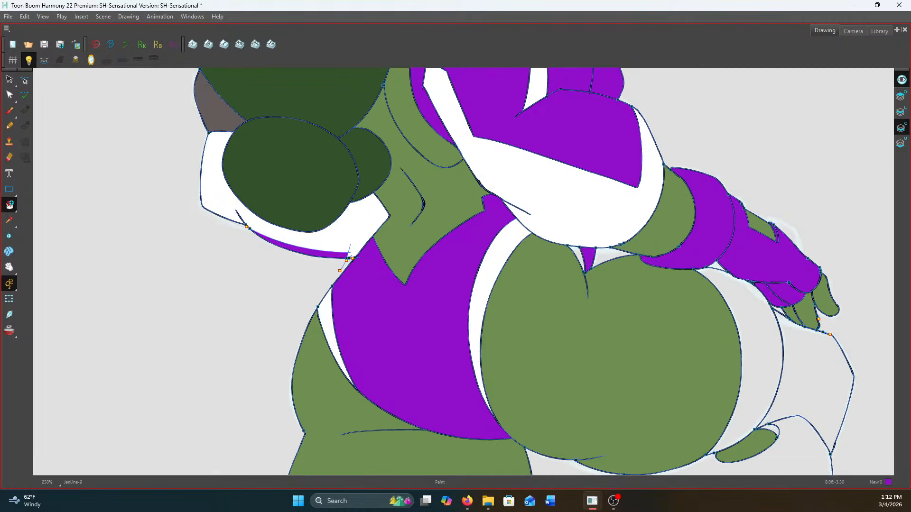
{"action": "left_click", "coordinate": [579, 257]}
{"action": "left_click", "coordinate": [9, 205]}
{"action": "left_click", "coordinate": [35, 212]}
{"action": "left_click", "coordinate": [579, 254]}
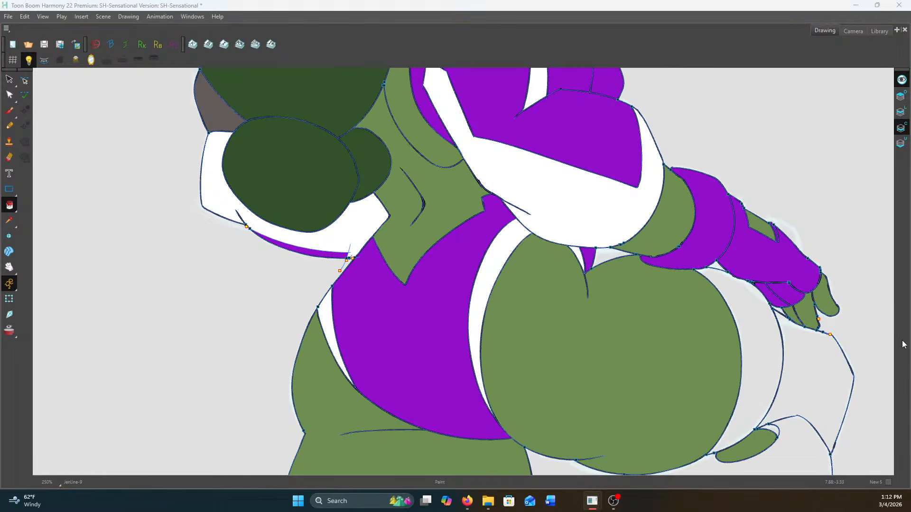
Fill the far leg's stocking sections dark grey, including the sliver above the green cutout and the band below it
{"action": "left_click", "coordinate": [760, 336]}
{"action": "left_click", "coordinate": [823, 388]}
{"action": "left_click_drag", "start_coordinate": [825, 417], "coordinate": [796, 256]}
{"action": "left_click", "coordinate": [760, 334]}
{"action": "scroll", "coordinate": [739, 283], "scroll_direction": "up", "scroll_amount": 4}
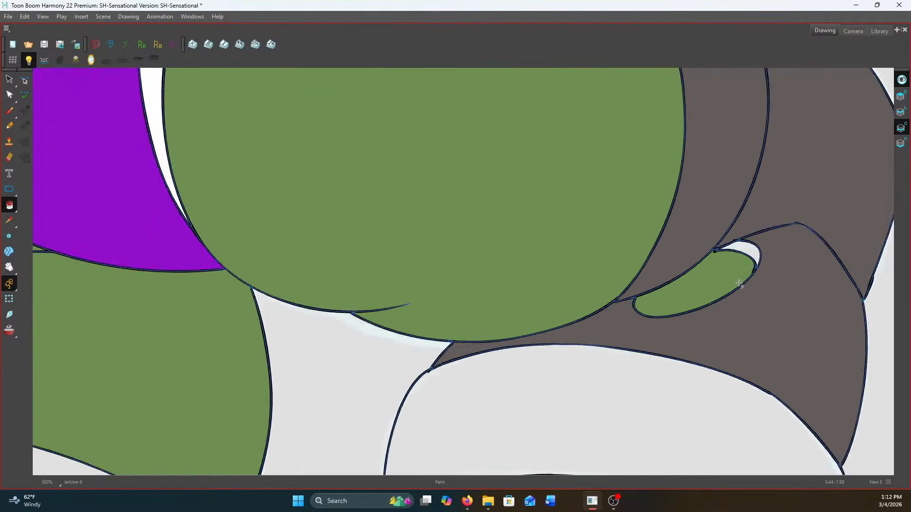
{"action": "left_click", "coordinate": [754, 247]}
{"action": "left_click", "coordinate": [624, 406]}
Fill the two stocking bands at the lower end of the near leg dark grey
{"action": "scroll", "coordinate": [624, 319], "scroll_direction": "down", "scroll_amount": 4}
{"action": "scroll", "coordinate": [513, 332], "scroll_direction": "down", "scroll_amount": 4}
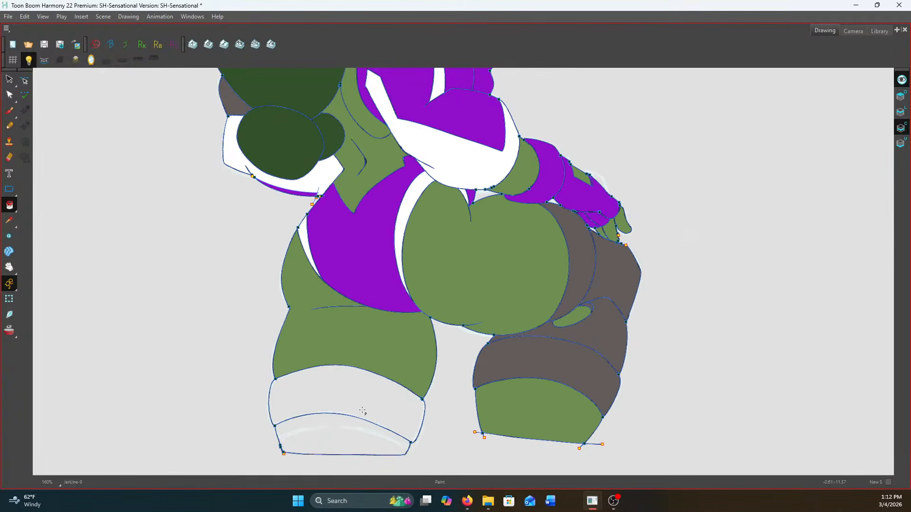
{"action": "left_click", "coordinate": [363, 407]}
{"action": "left_click", "coordinate": [354, 434]}
Look over the coloured figure up to the head, on the Line Art layer, and review the coloured drawings in the Camera view
{"action": "scroll", "coordinate": [557, 288], "scroll_direction": "up", "scroll_amount": 2}
{"action": "left_click_drag", "start_coordinate": [544, 274], "coordinate": [557, 307]}
{"action": "scroll", "coordinate": [555, 305], "scroll_direction": "up", "scroll_amount": 2}
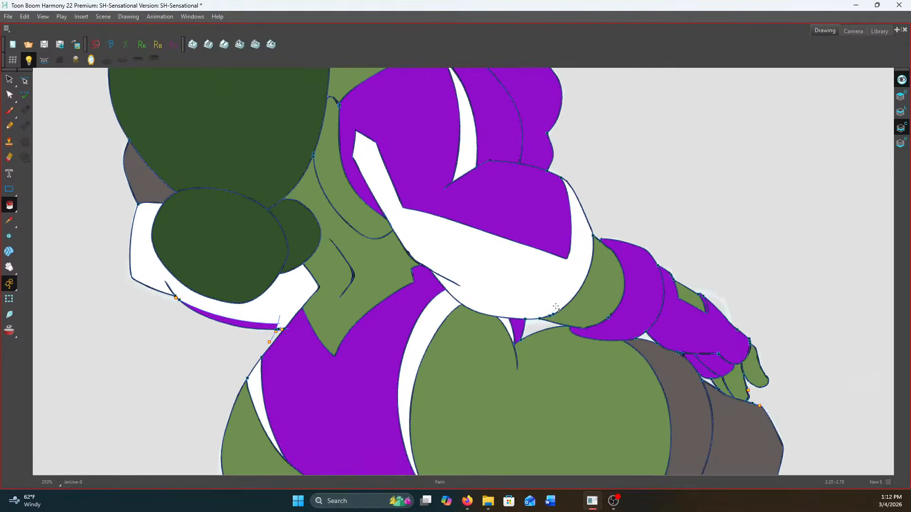
{"action": "scroll", "coordinate": [555, 305], "scroll_direction": "down", "scroll_amount": 2}
{"action": "left_click_drag", "start_coordinate": [598, 271], "coordinate": [633, 353]}
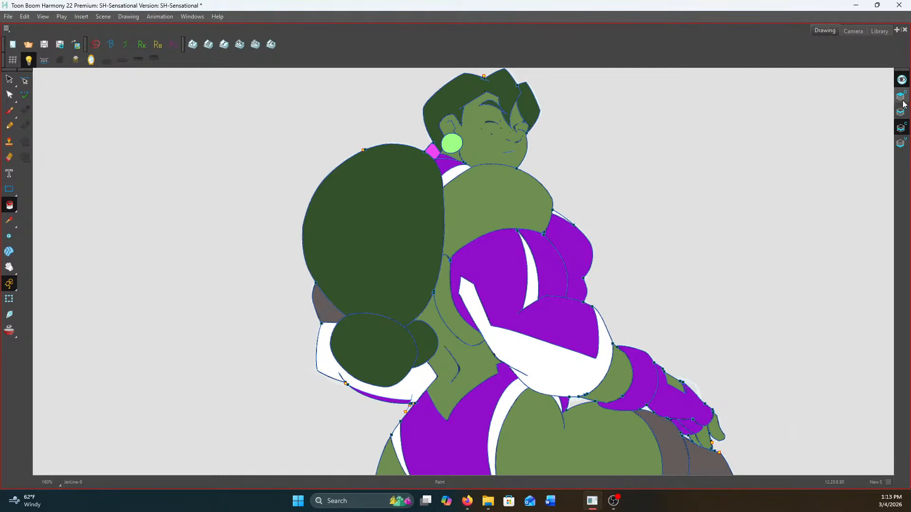
{"action": "scroll", "coordinate": [588, 127], "scroll_direction": "down", "scroll_amount": 3}
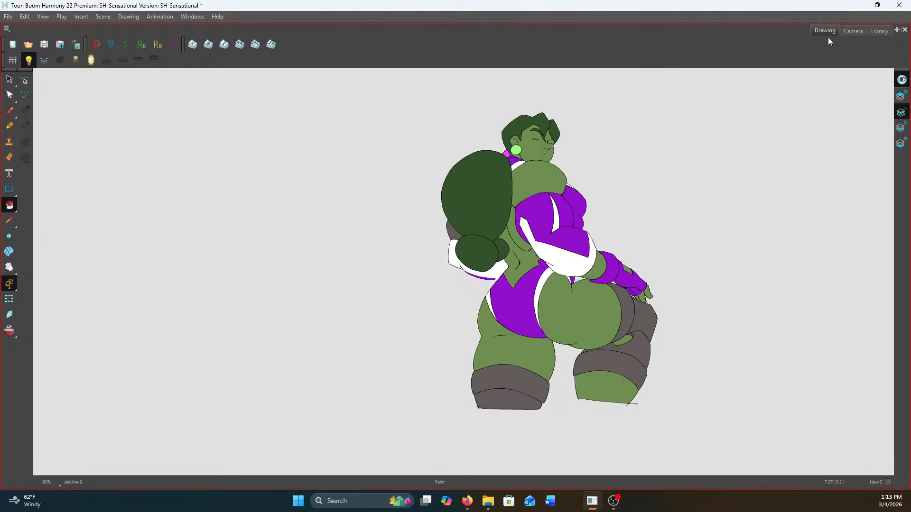
{"action": "left_click", "coordinate": [850, 31]}
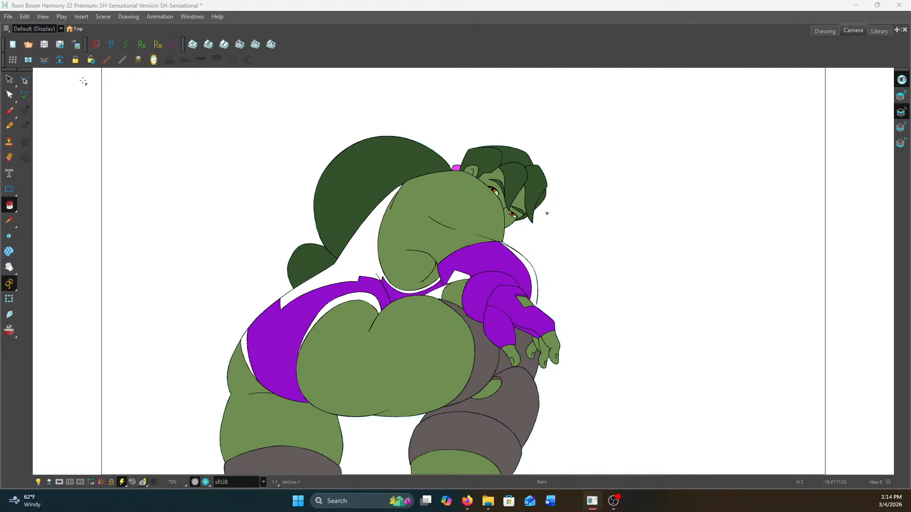
{"action": "left_click", "coordinate": [96, 43]}
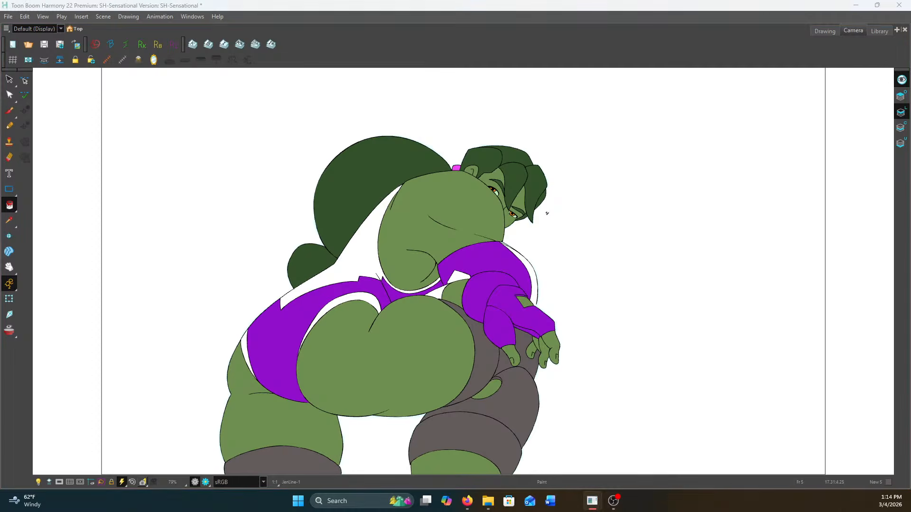